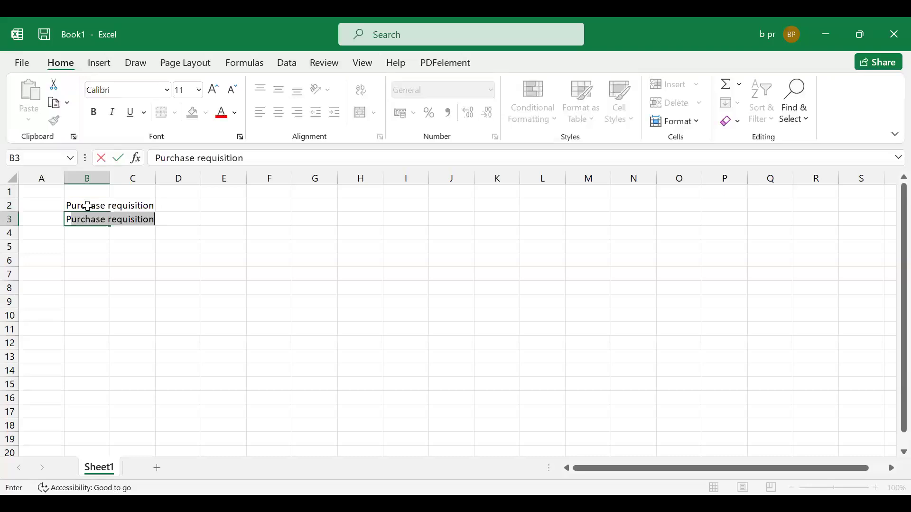
Step: Complete cell B3 as Purchase order and enter Goods receipt in cell B4
{"action": "type", "text": "F"}
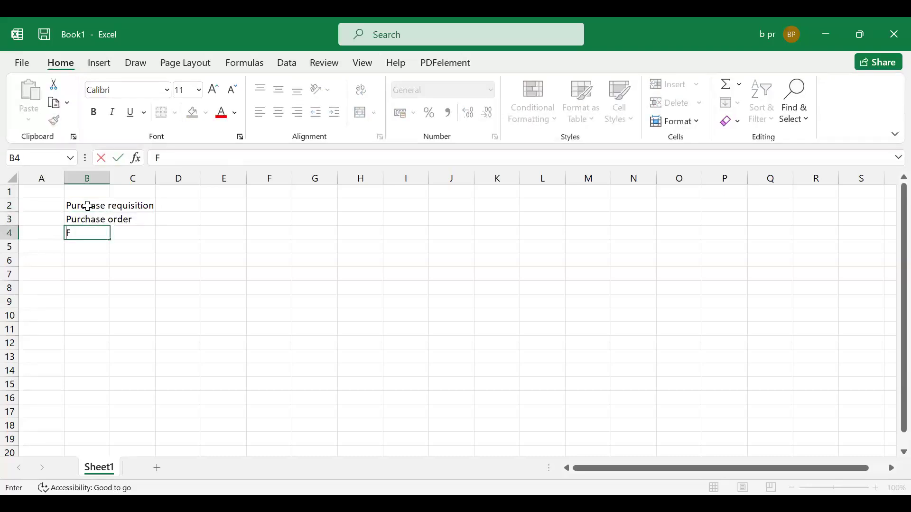
{"action": "key", "text": "BackSpace"}
{"action": "type", "text": "Goods receipt"}
{"action": "key", "text": "Return"}
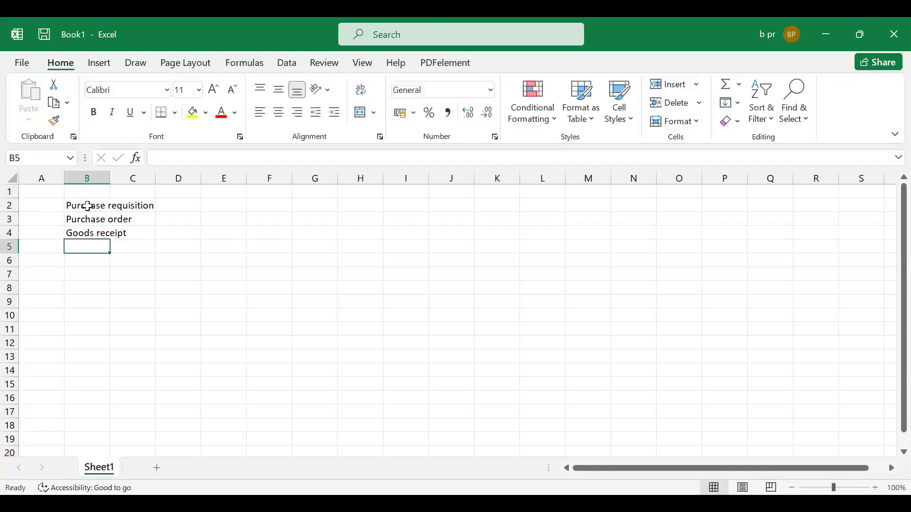
Step: Enter the transaction code ME51N in cell D2, on the Purchase requisition row
{"action": "key", "text": "Right"}
{"action": "key", "text": "Right"}
{"action": "key", "text": "Right"}
{"action": "key", "text": "Right"}
{"action": "key", "text": "Up"}
{"action": "key", "text": "Up"}
{"action": "key", "text": "Up"}
{"action": "key", "text": "Left"}
{"action": "key", "text": "Left"}
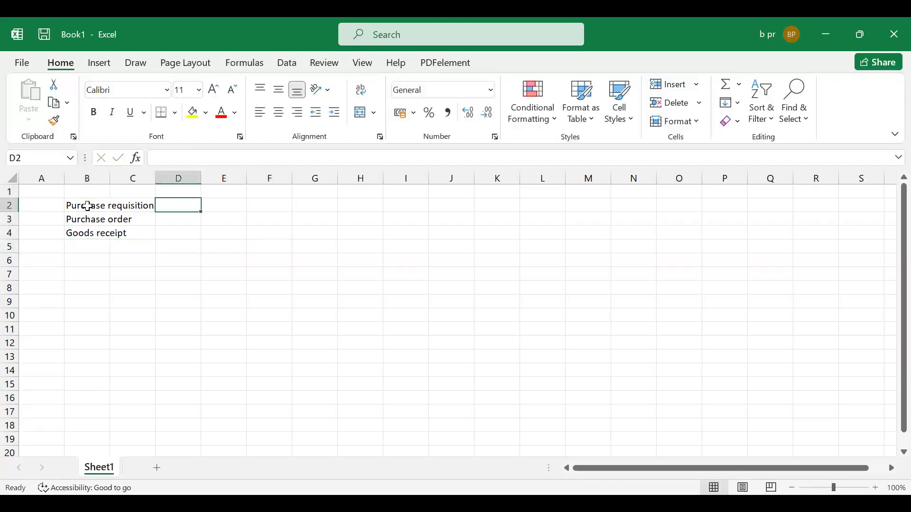
{"action": "type", "text": "M"}
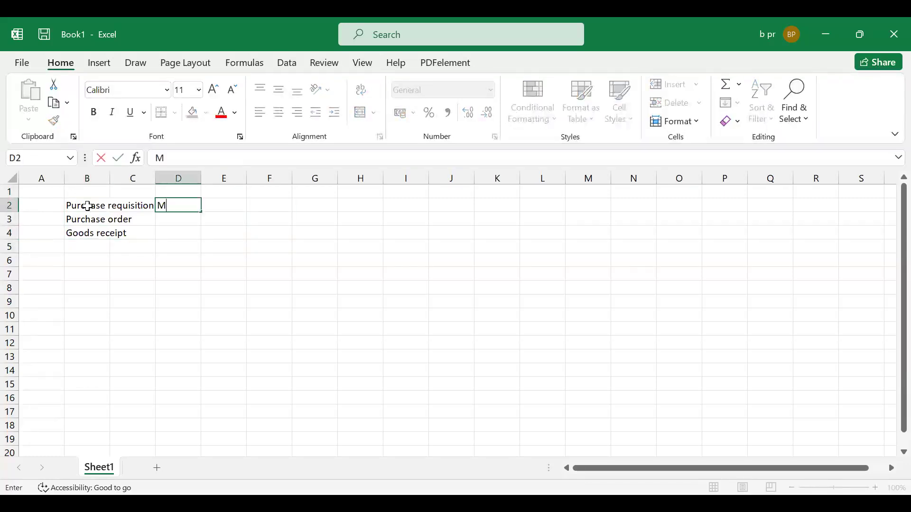
{"action": "type", "text": "E51N"}
{"action": "key", "text": "Return"}
Step: Enter the transaction codes ME21N for Purchase order in D3 and MIGO for Goods receipt in D4
{"action": "type", "text": "M"}
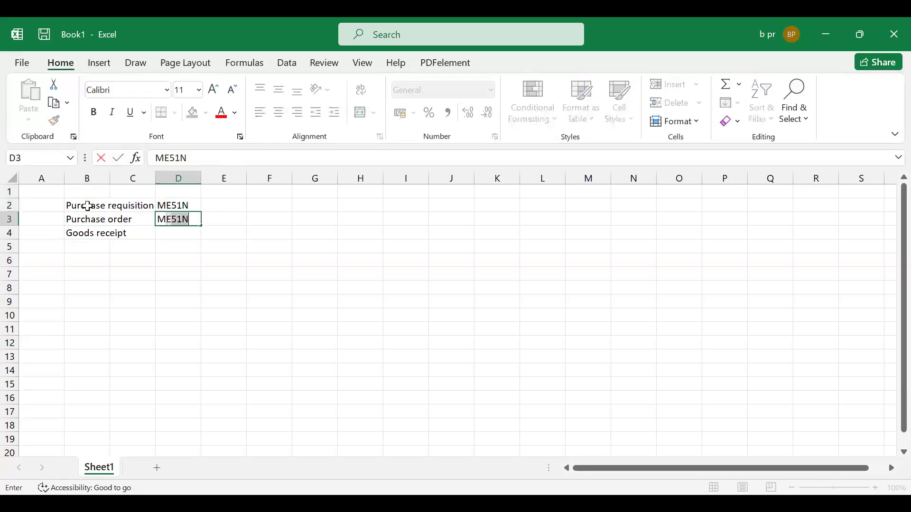
{"action": "type", "text": "E21N"}
{"action": "key", "text": "Return"}
{"action": "type", "text": "MI"}
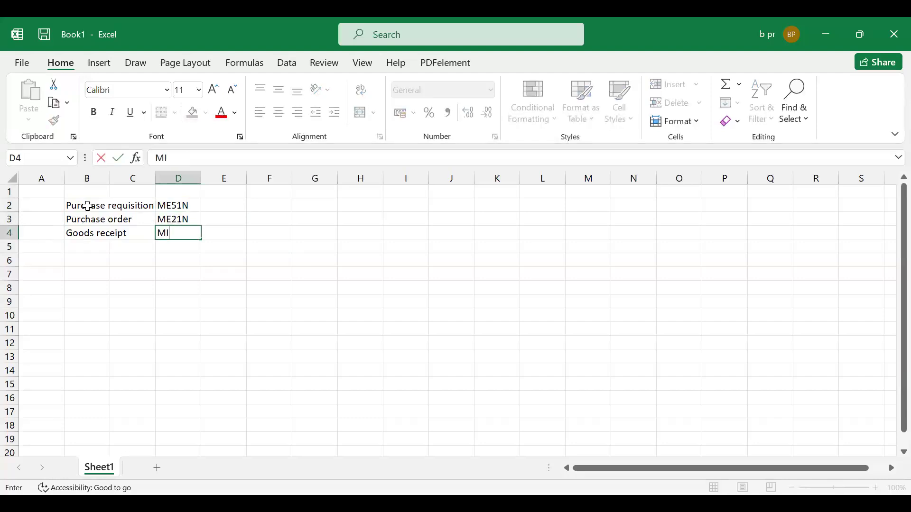
{"action": "type", "text": "GO"}
{"action": "key", "text": "Tab"}
Step: Start a second list by entering Contract in cell F2 and Purchase order in cell G2
{"action": "key", "text": "Tab"}
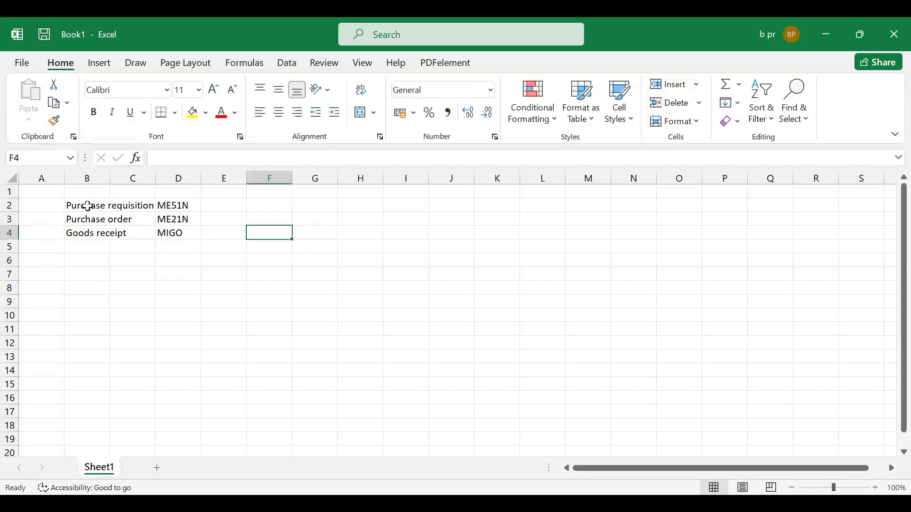
{"action": "key", "text": "Up"}
{"action": "key", "text": "Up"}
{"action": "type", "text": "Con"}
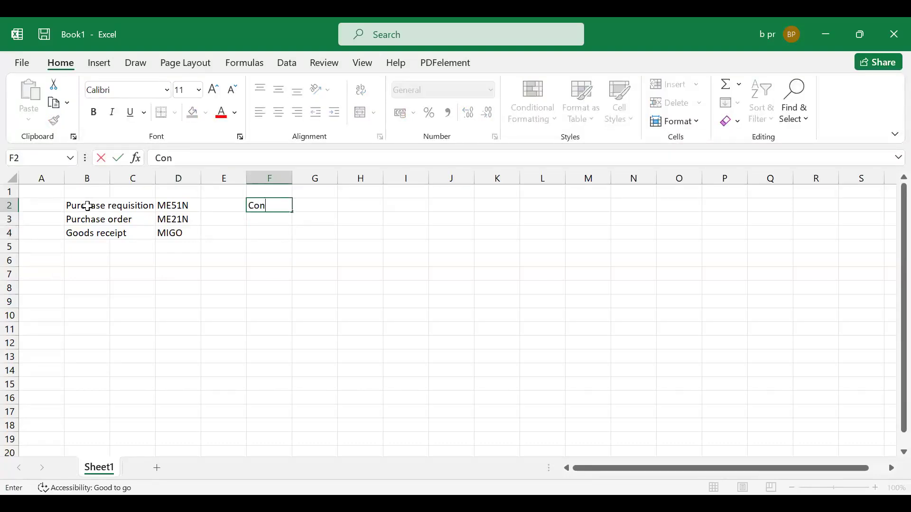
{"action": "type", "text": "tract"}
{"action": "key", "text": "Tab"}
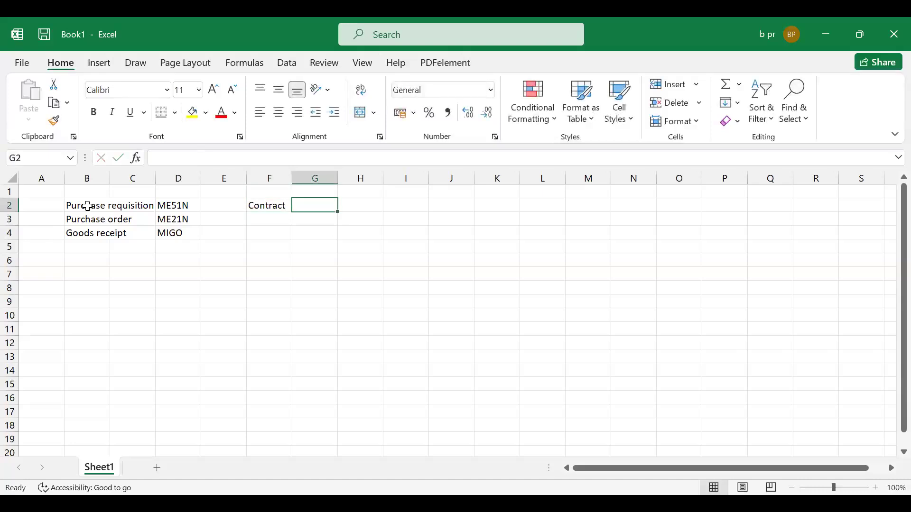
{"action": "type", "text": "P"}
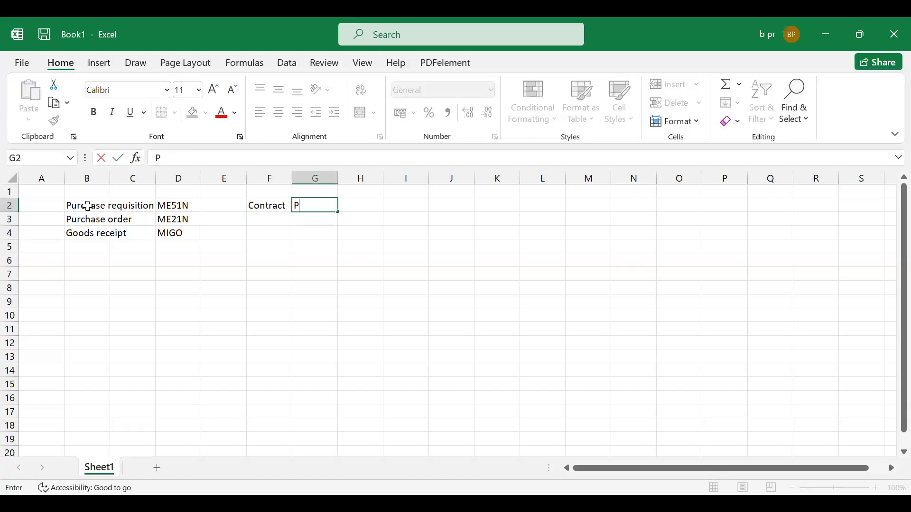
{"action": "type", "text": "urchase order"}
{"action": "key", "text": "Return"}
Step: Enter Schedule agreement in cell F3 and auto-fit the width of column F to its text
{"action": "type", "text": "Sc"}
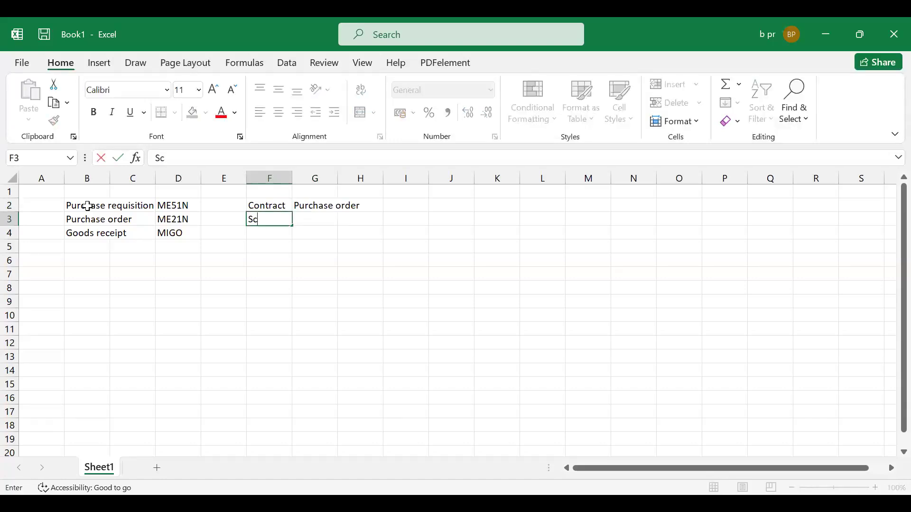
{"action": "type", "text": "hedule ag"}
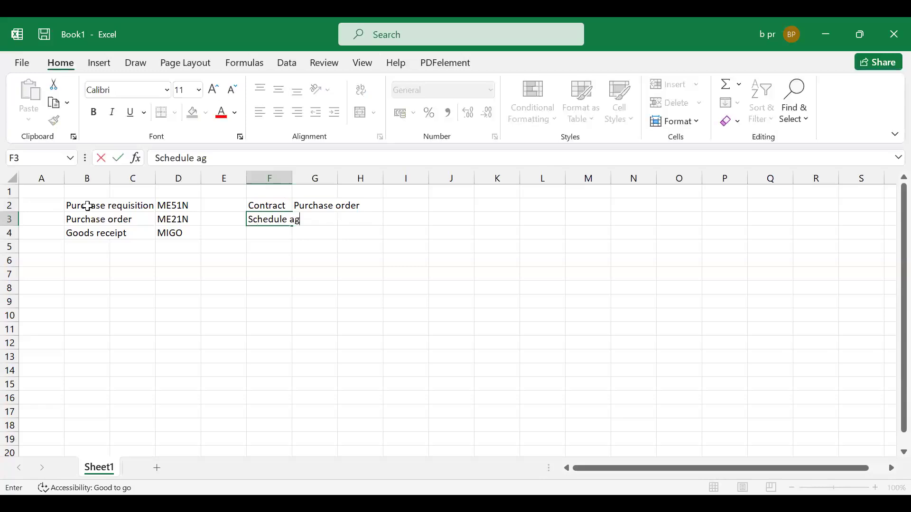
{"action": "type", "text": "reement"}
{"action": "key", "text": "Tab"}
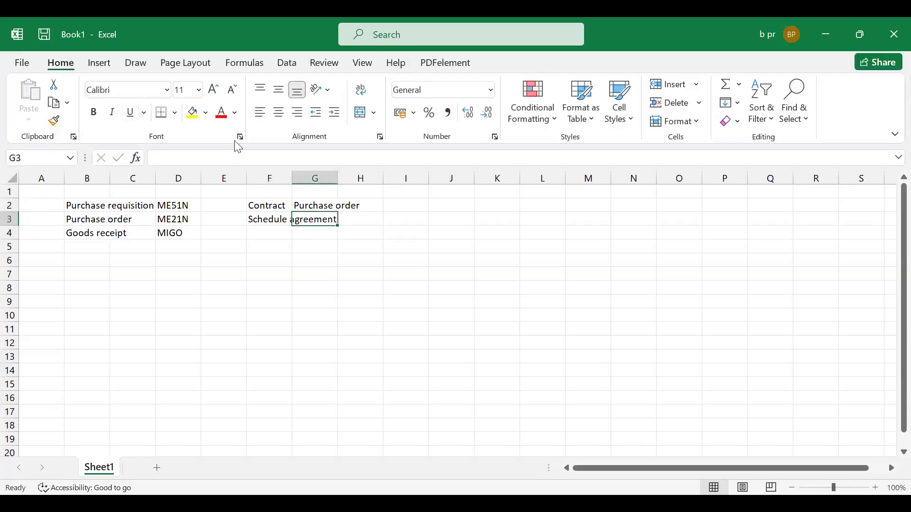
{"action": "double_click", "coordinate": [295, 177]}
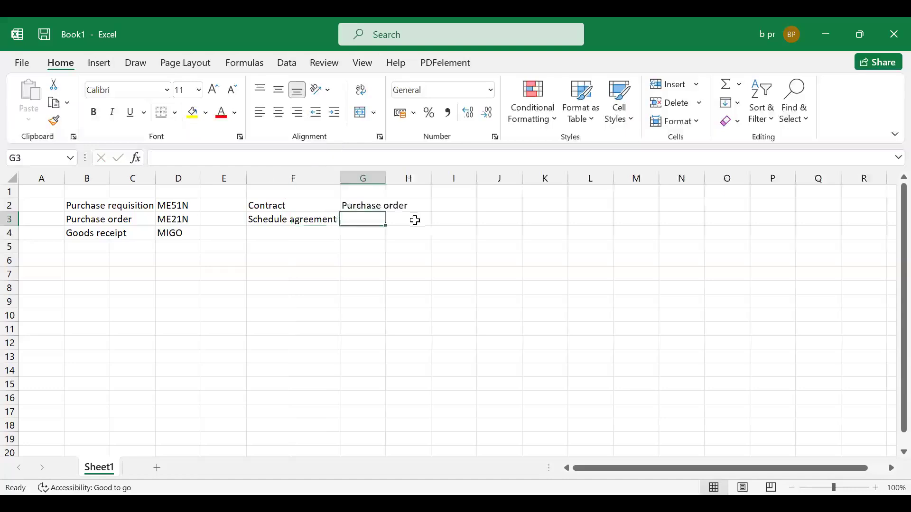
Step: Enter Schedle line in cell G3, beside Schedule agreement
{"action": "type", "text": "Sc"}
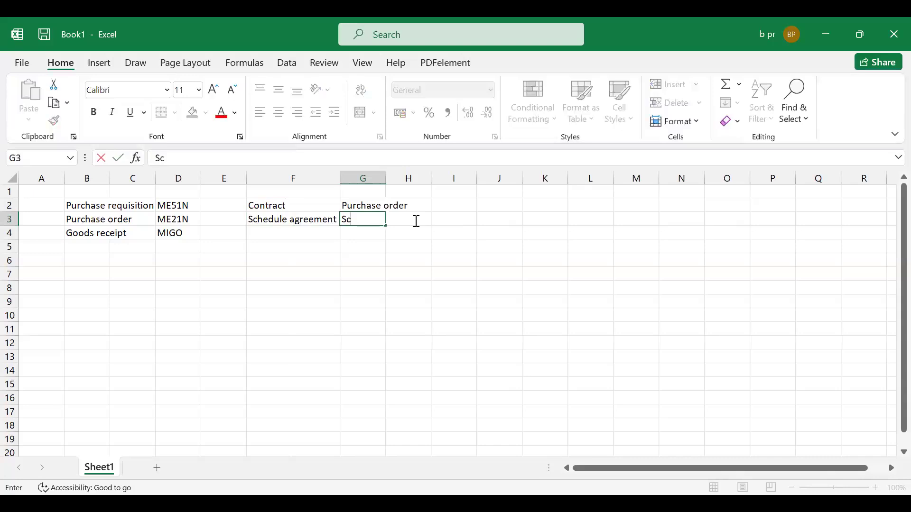
{"action": "type", "text": "hedle line"}
{"action": "key", "text": "Return"}
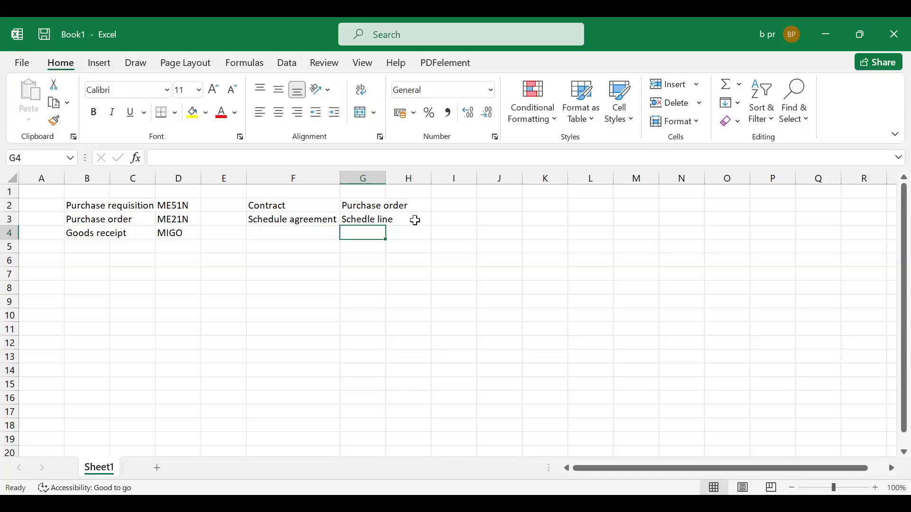
Step: Enter RFQ in cell F4 and Based on PR in cell G4
{"action": "key", "text": "Left"}
{"action": "type", "text": "R"}
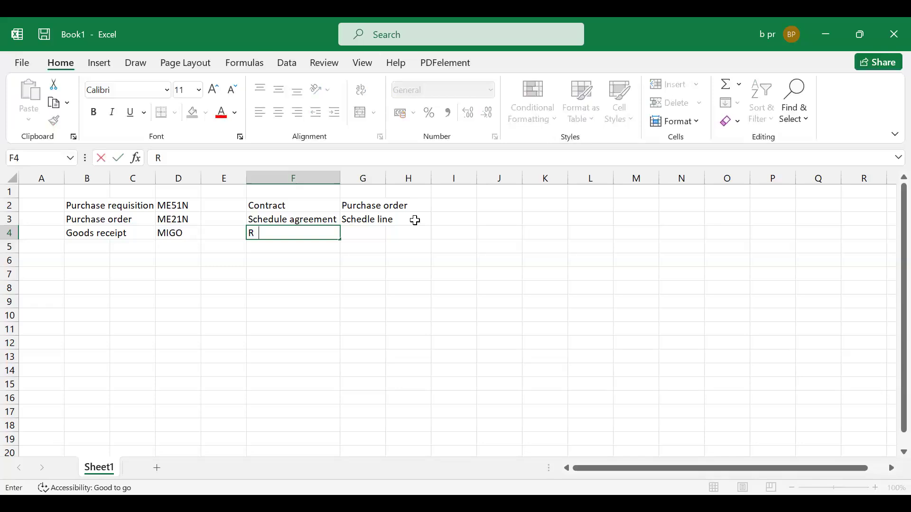
{"action": "type", "text": "FQ"}
{"action": "key", "text": "Tab"}
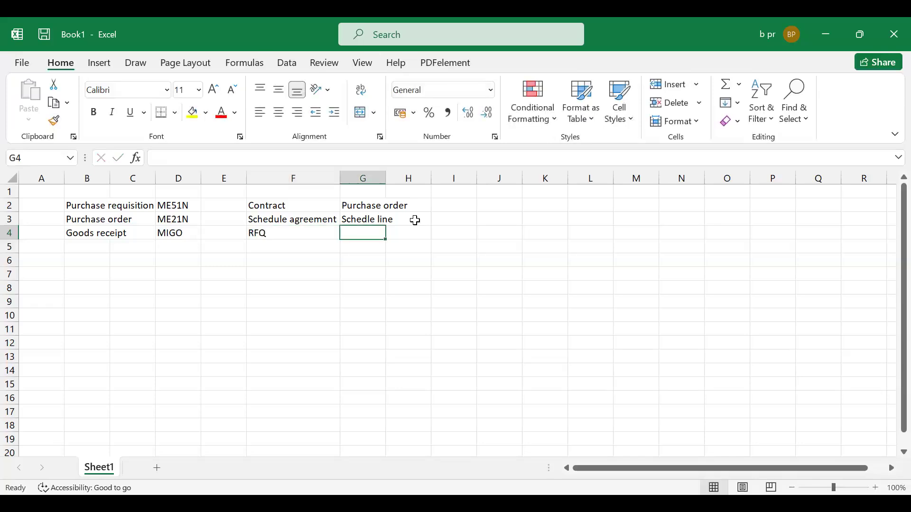
{"action": "type", "text": "Ba"}
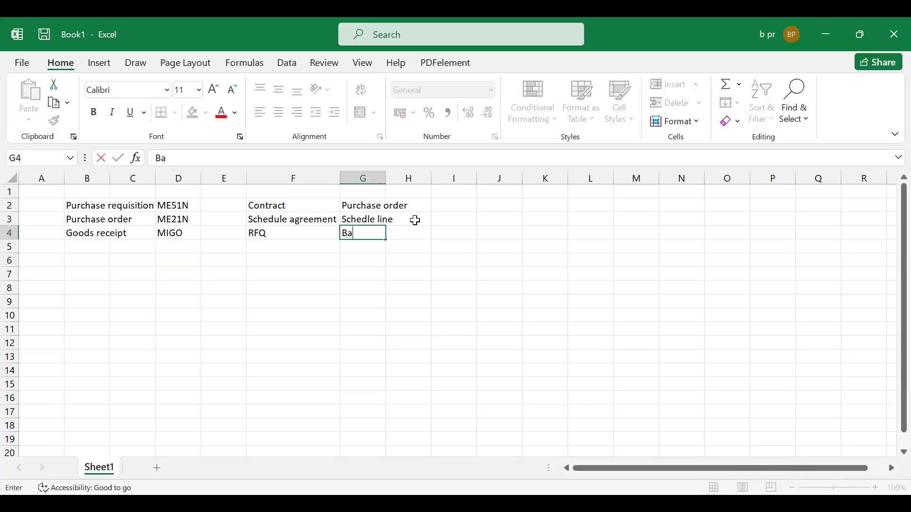
{"action": "type", "text": "sed on PR"}
{"action": "key", "text": "Return"}
Step: Enter the note "Convert RFQ in to Purchase order or Contract" in cell G5
{"action": "type", "text": "C"}
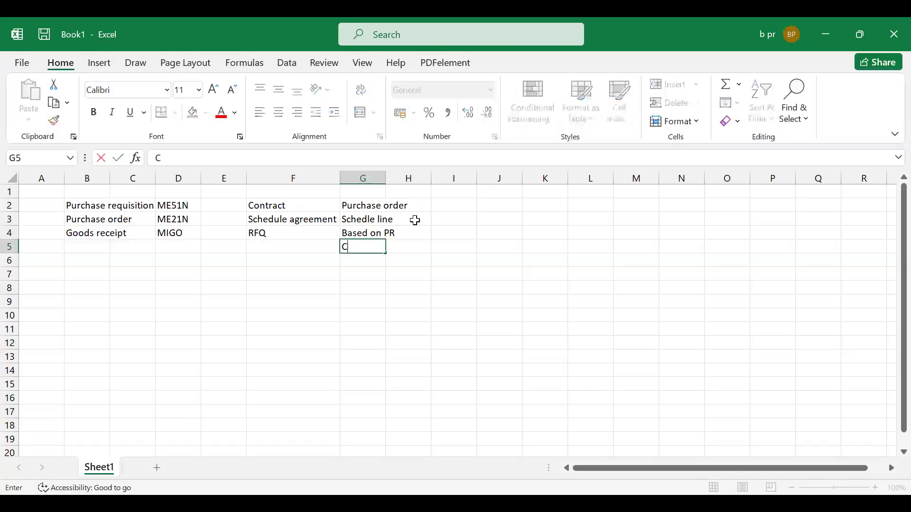
{"action": "type", "text": "onvert R"}
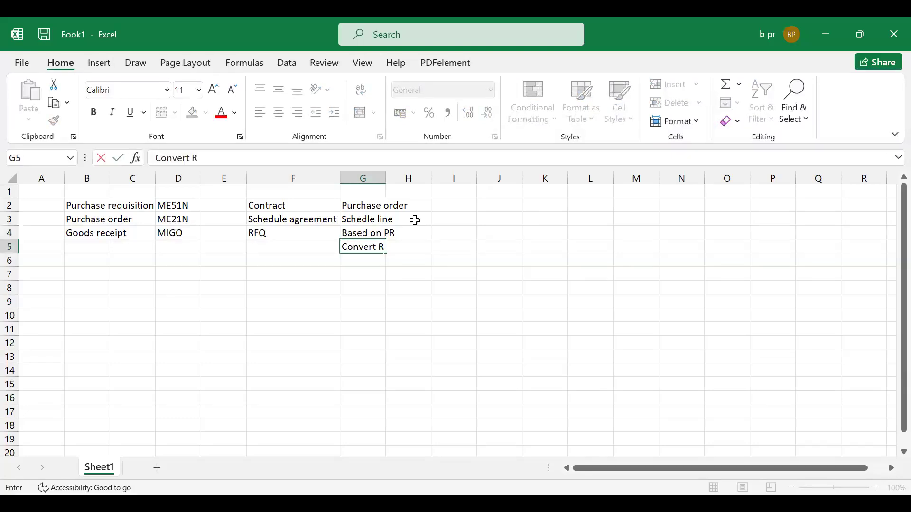
{"action": "type", "text": "FQ in to Purchase order or"}
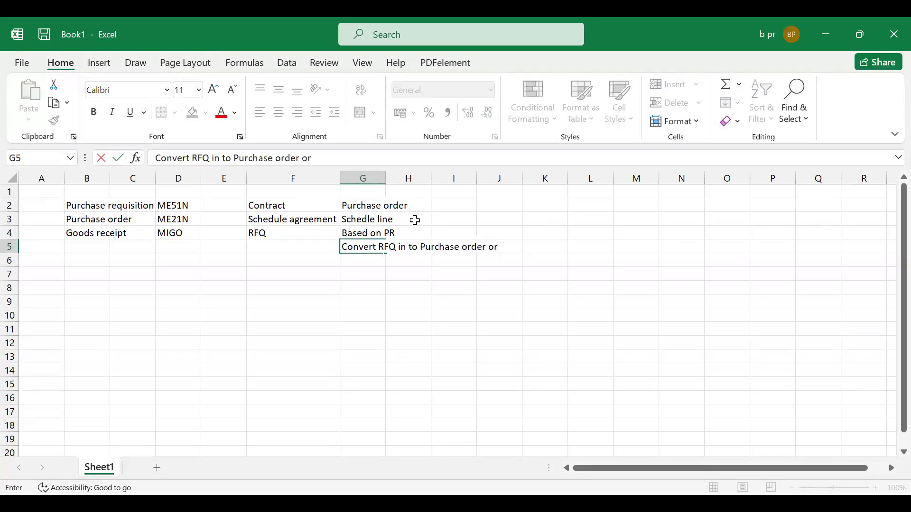
{"action": "type", "text": " Contract"}
{"action": "key", "text": "Return"}
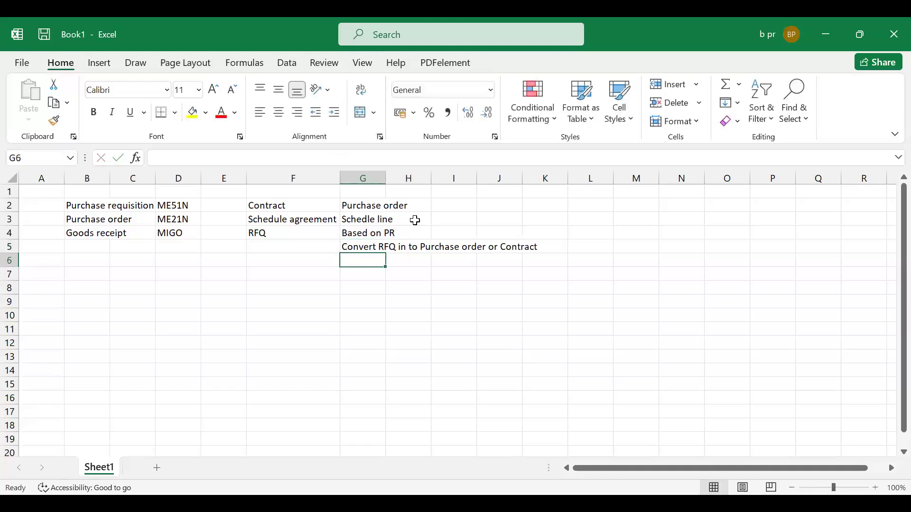
Step: Apply All Borders to the range F2:G5 and auto-fit the width of column G
{"action": "left_click_drag", "start_coordinate": [295, 201], "coordinate": [363, 243]}
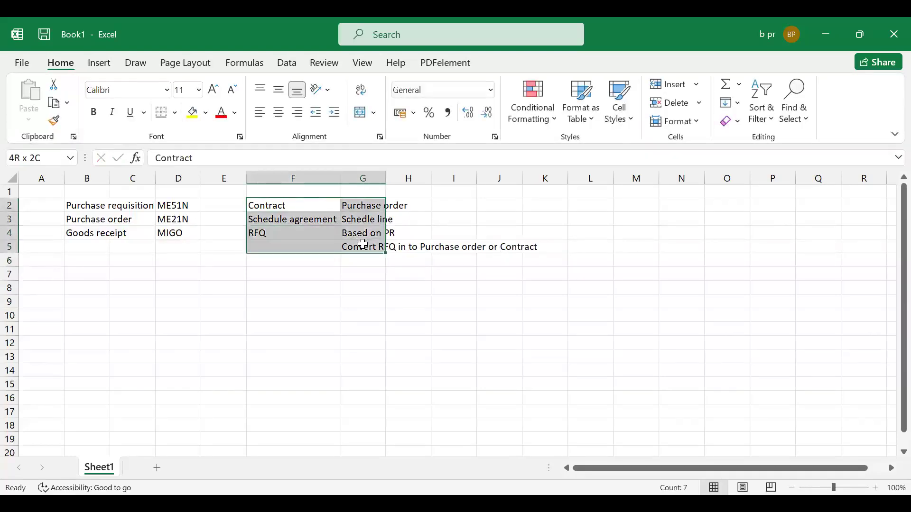
{"action": "left_click", "coordinate": [175, 115]}
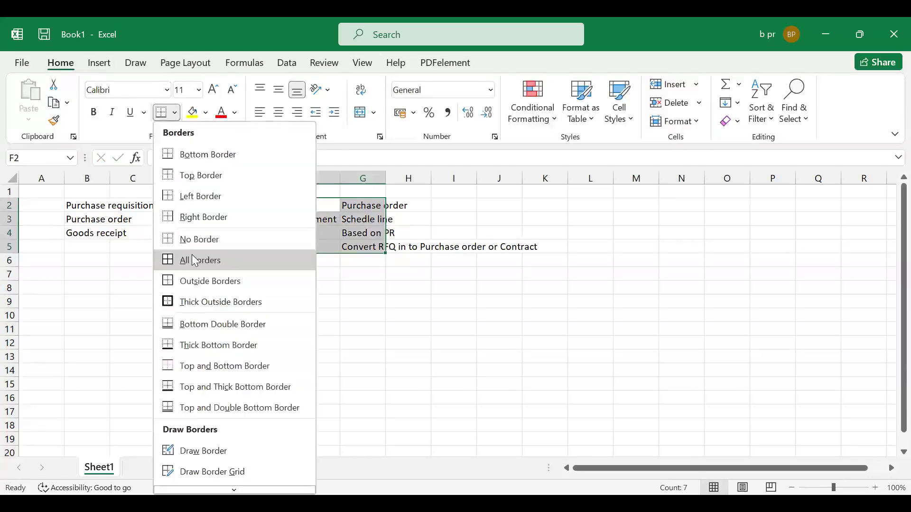
{"action": "left_click", "coordinate": [194, 260]}
{"action": "left_click", "coordinate": [429, 329]}
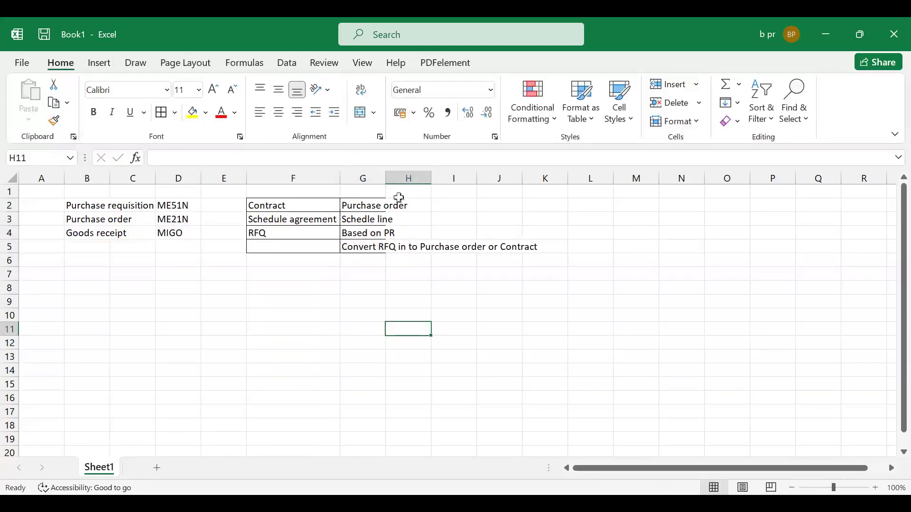
{"action": "double_click", "coordinate": [383, 174]}
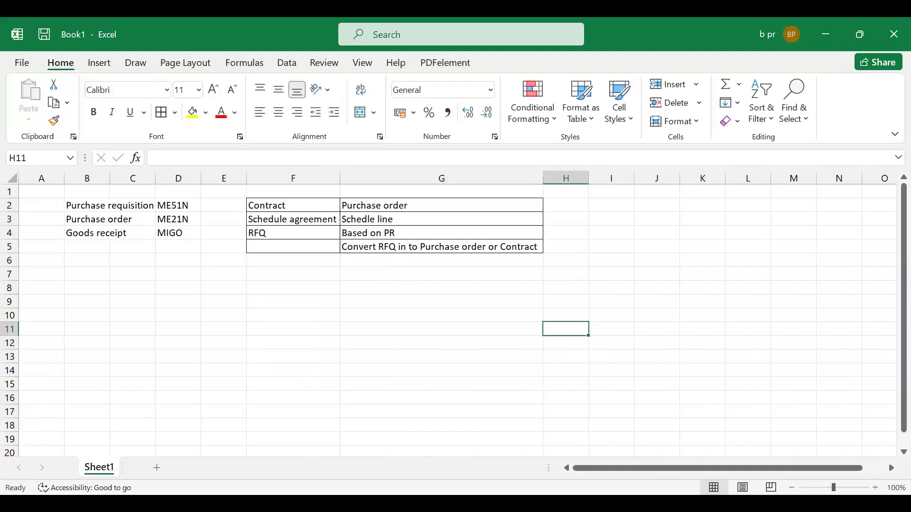
Step: Switch to SAP Logon and log on to the S4 2022 (sender system) connection with the user name and password, dismissing the licence notice
{"action": "key", "text": "alt+Tab"}
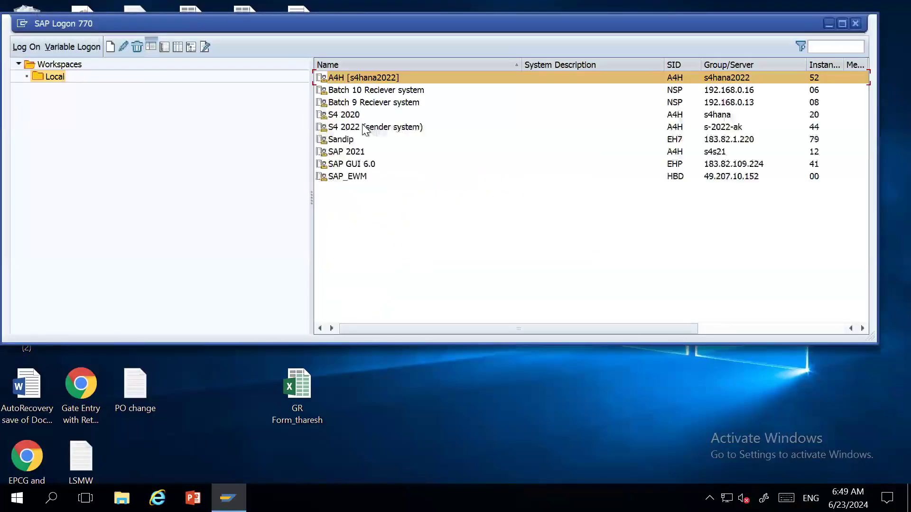
{"action": "double_click", "coordinate": [363, 126]}
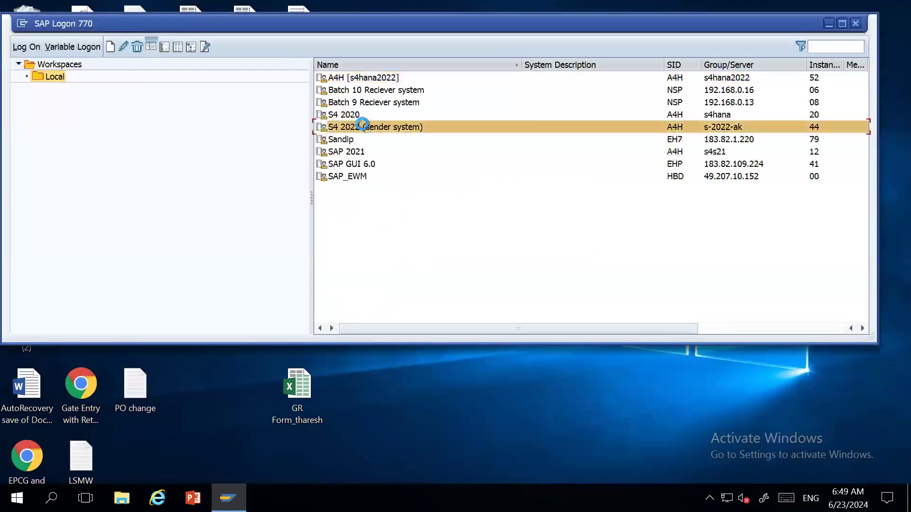
{"action": "type", "text": "akshay"}
{"action": "key", "text": "Tab"}
{"action": "type", "text": "********"}
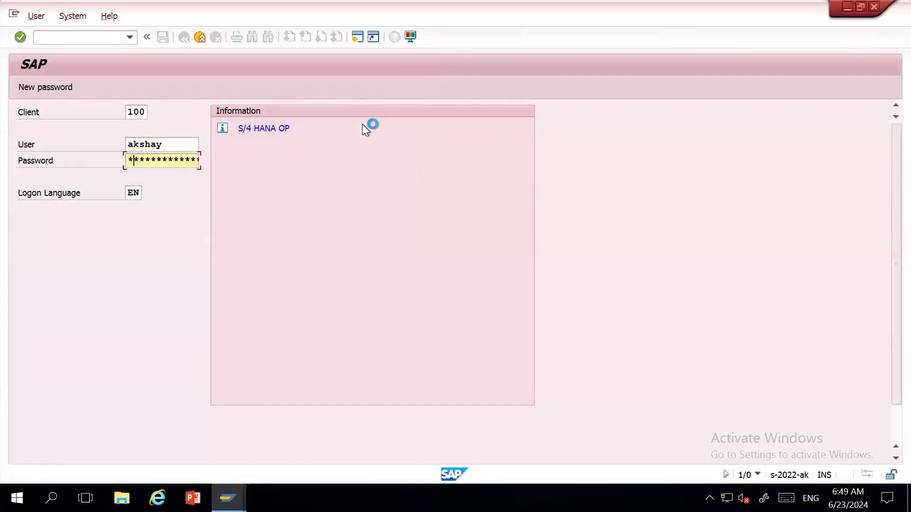
{"action": "key", "text": "Return"}
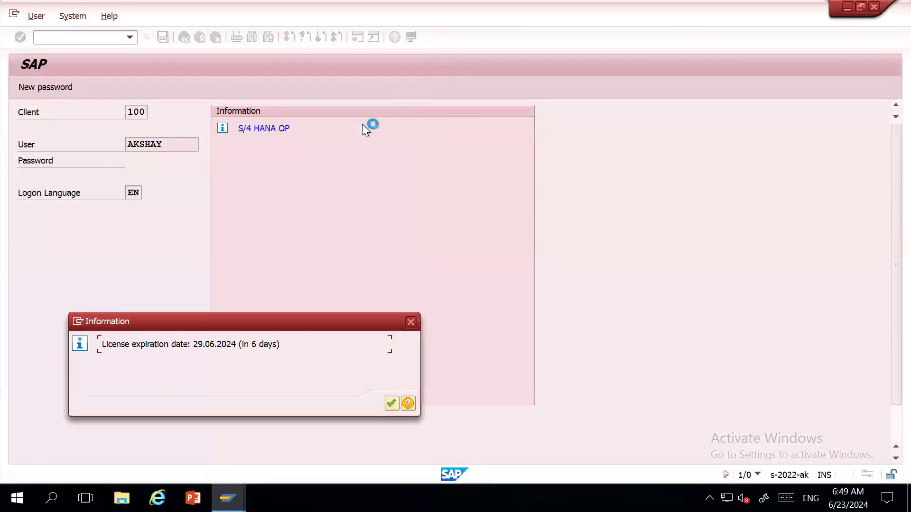
{"action": "key", "text": "Return"}
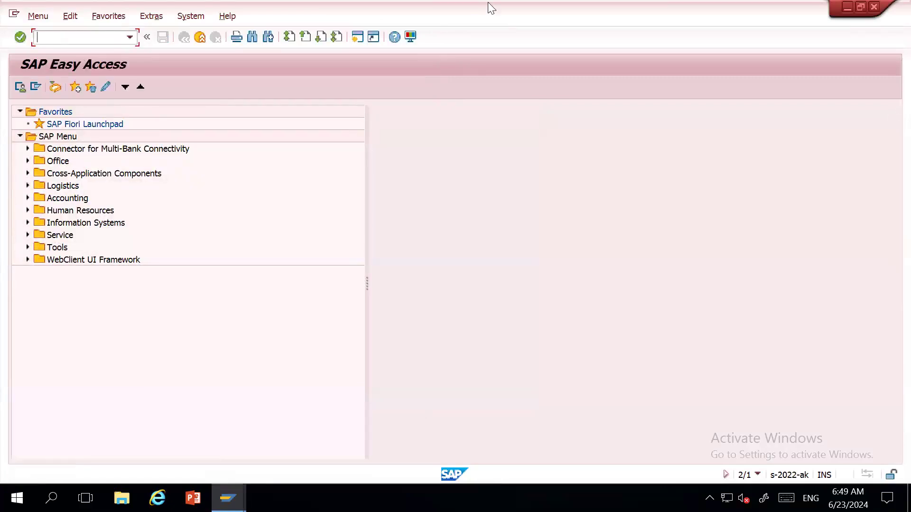
Step: Open the Create Contract initial screen with transaction ME31K
{"action": "mouse_move", "coordinate": [487, 2]}
{"action": "type", "text": "me2"}
{"action": "key", "text": "BackSpace"}
{"action": "type", "text": "31n"}
{"action": "key", "text": "BackSpace"}
{"action": "type", "text": "k"}
{"action": "key", "text": "Return"}
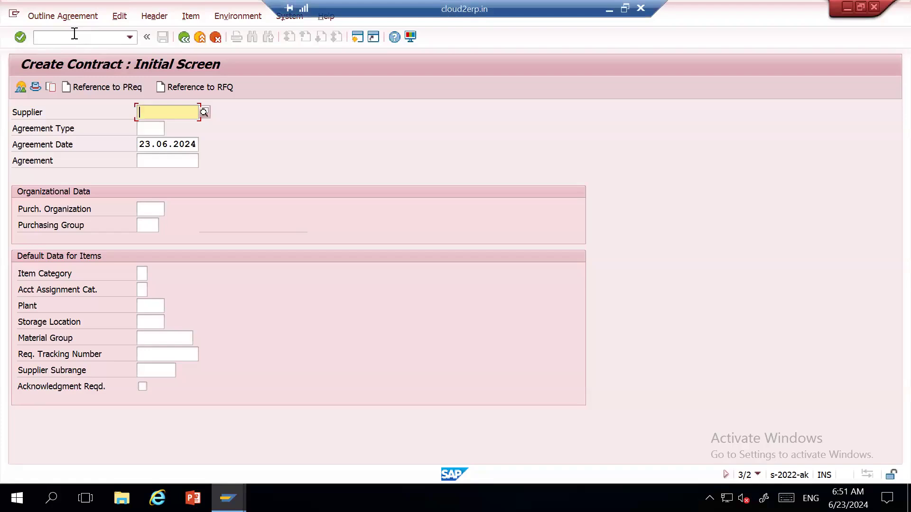
Step: Open the Create Purchase Requisition transaction ME51N in a new session
{"action": "left_click", "coordinate": [75, 33]}
{"action": "type", "text": "/ome5"}
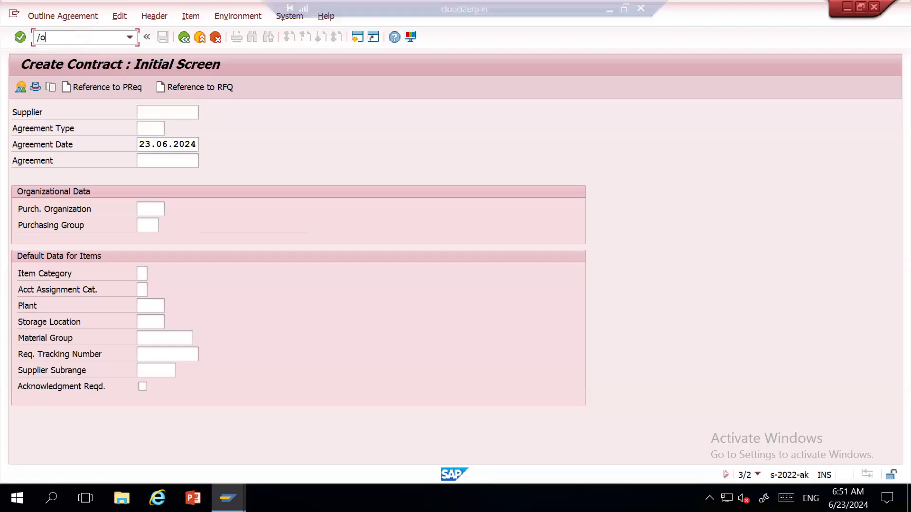
{"action": "key", "text": "Return"}
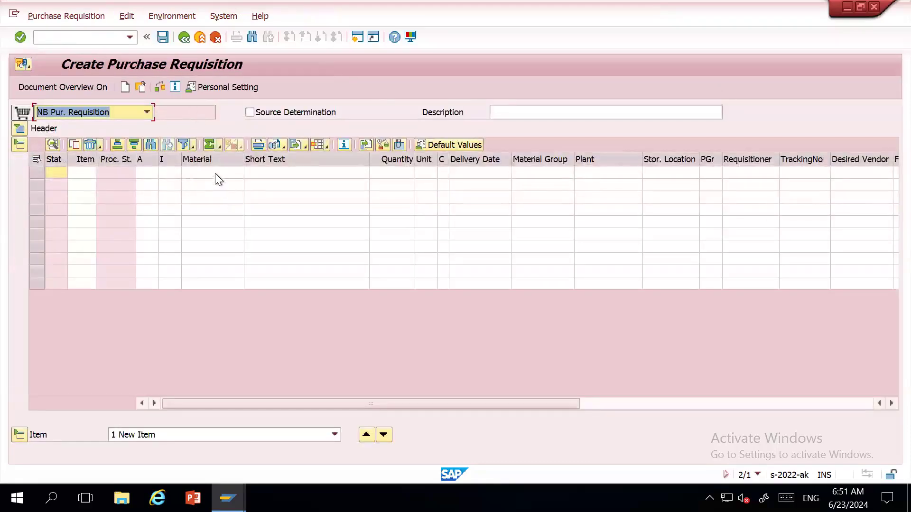
{"action": "left_click", "coordinate": [214, 173]}
{"action": "key", "text": "BackSpace"}
{"action": "key", "text": "Down"}
{"action": "key", "text": "Return"}
{"action": "key", "text": "Return"}
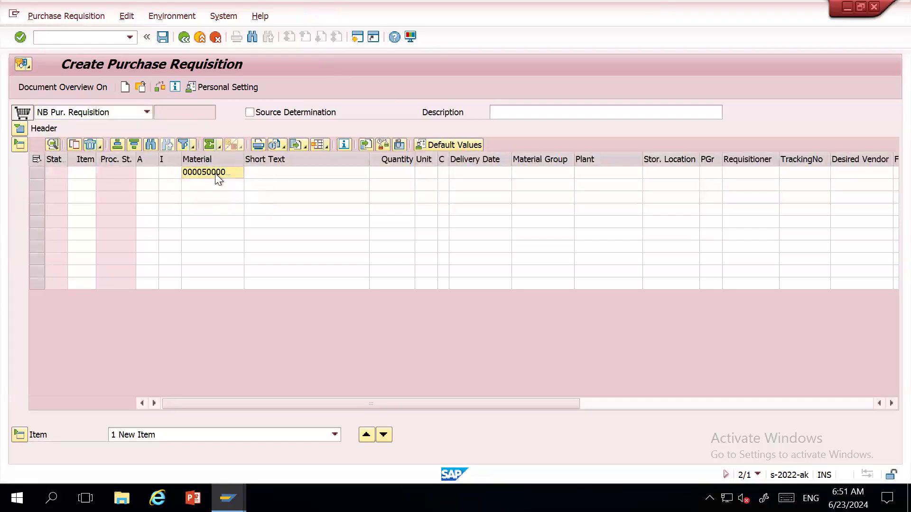
{"action": "key", "text": "BackSpace"}
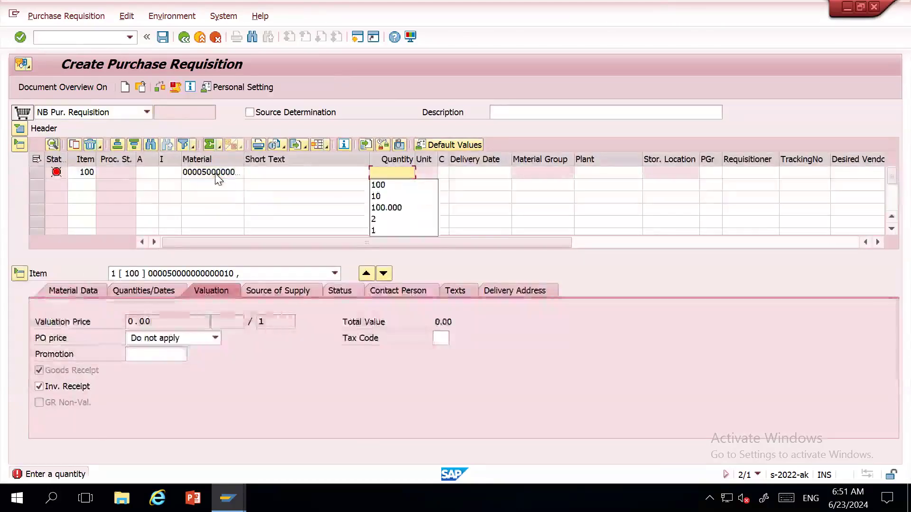
{"action": "key", "text": "Down"}
{"action": "key", "text": "Return"}
Step: Set plant 1994 and storage location SL01 for the requisition item
{"action": "key", "text": "Tab"}
{"action": "key", "text": "Tab"}
{"action": "key", "text": "Tab"}
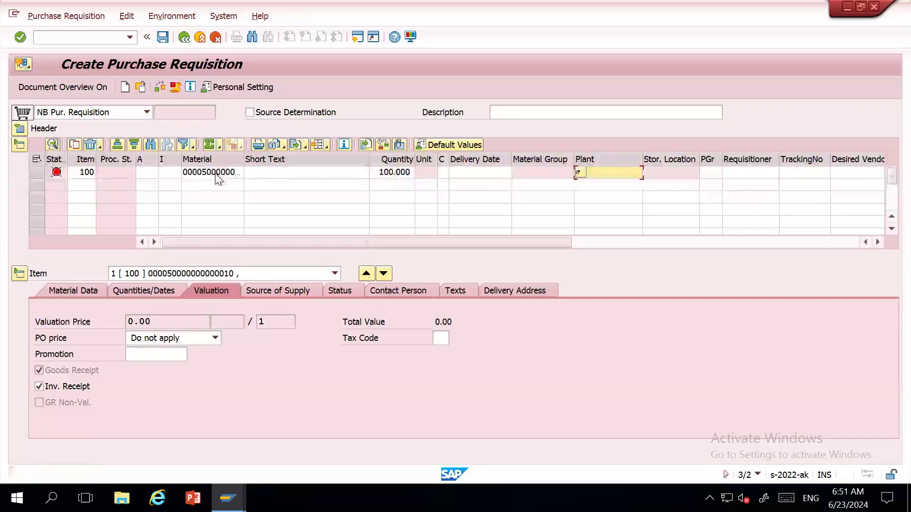
{"action": "key", "text": "BackSpace"}
{"action": "key", "text": "Down"}
{"action": "key", "text": "Return"}
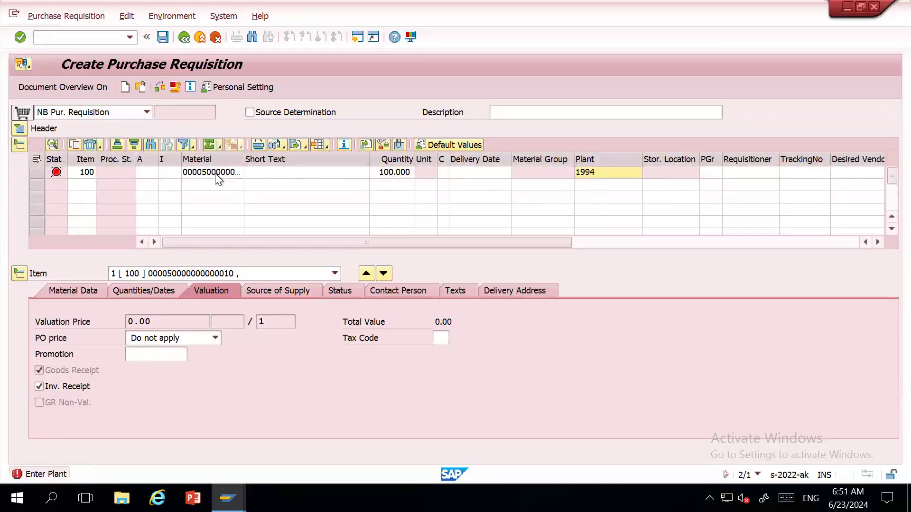
{"action": "key", "text": "Return"}
{"action": "key", "text": "BackSpace"}
{"action": "key", "text": "Down"}
{"action": "key", "text": "Return"}
{"action": "key", "text": "Return"}
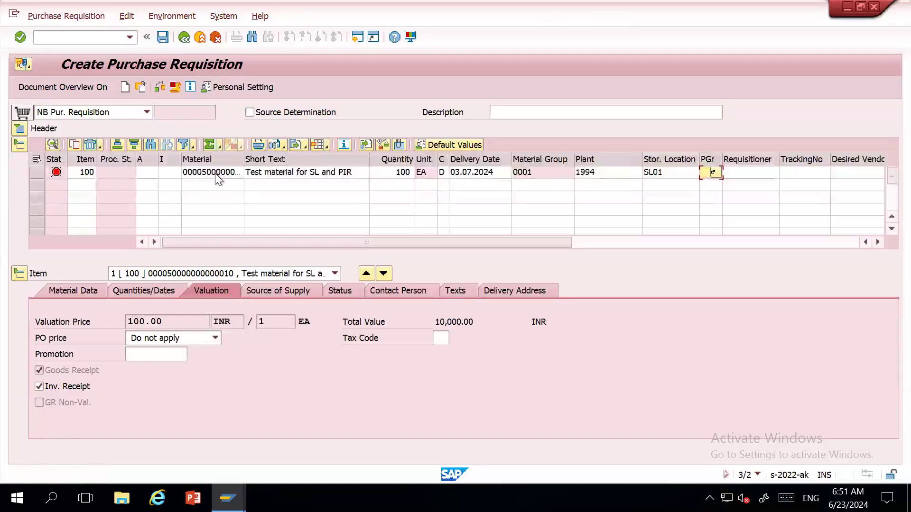
Step: Assign purchasing group 999 to the requisition item and save the purchase requisition
{"action": "key", "text": "BackSpace"}
{"action": "key", "text": "Down"}
{"action": "key", "text": "Return"}
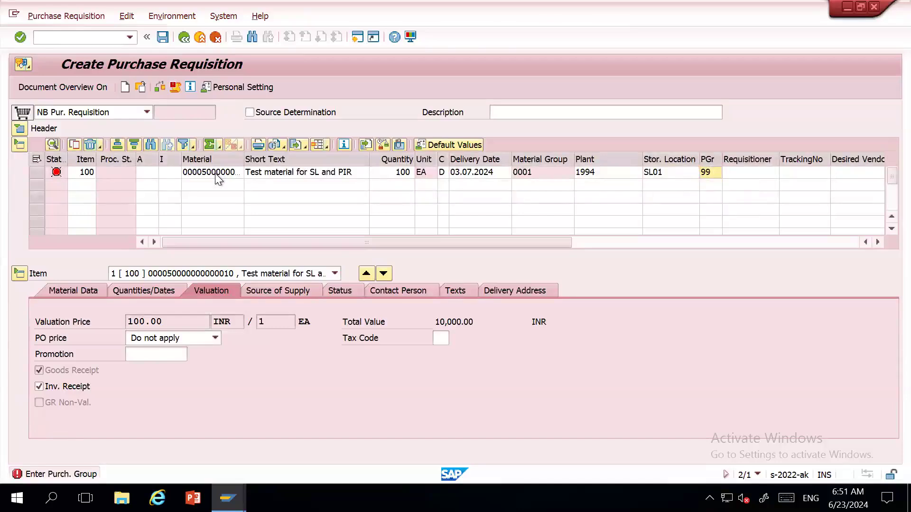
{"action": "key", "text": "Return"}
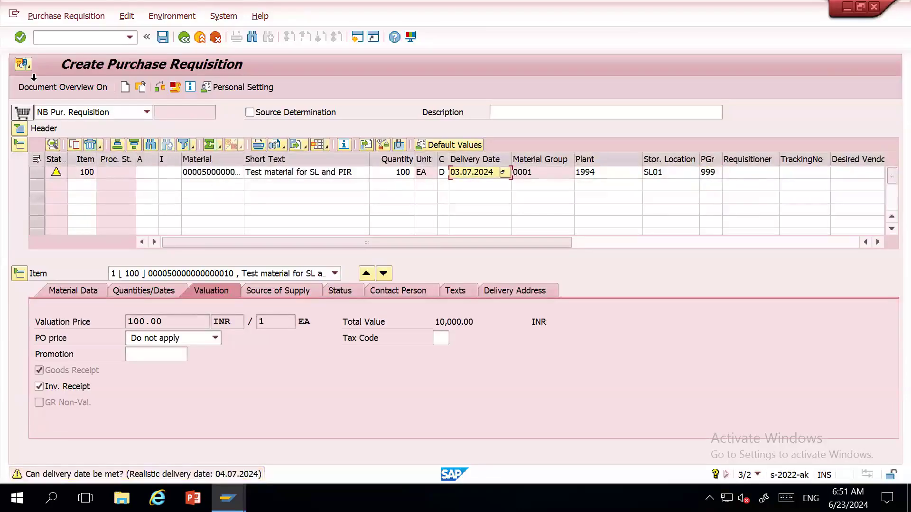
{"action": "left_click", "coordinate": [164, 37]}
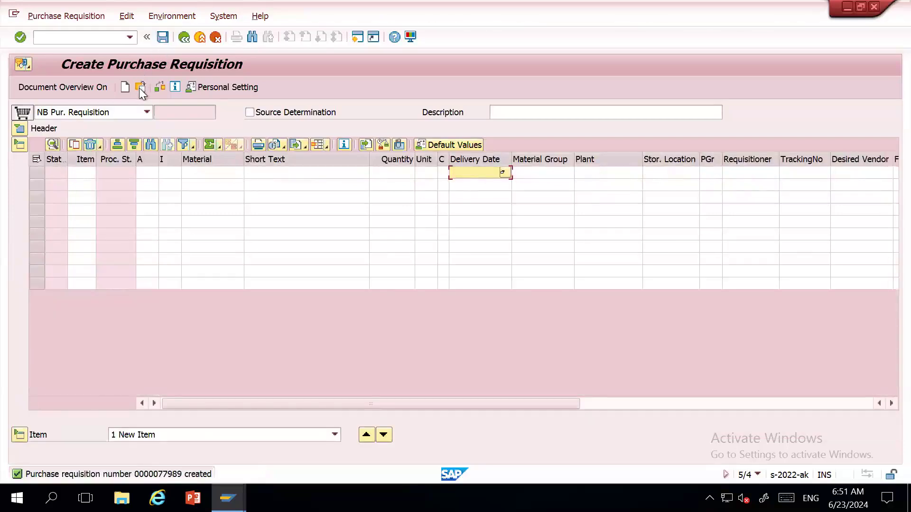
Step: Display the newly saved purchase requisition, then return to SAP Easy Access
{"action": "left_click", "coordinate": [139, 87]}
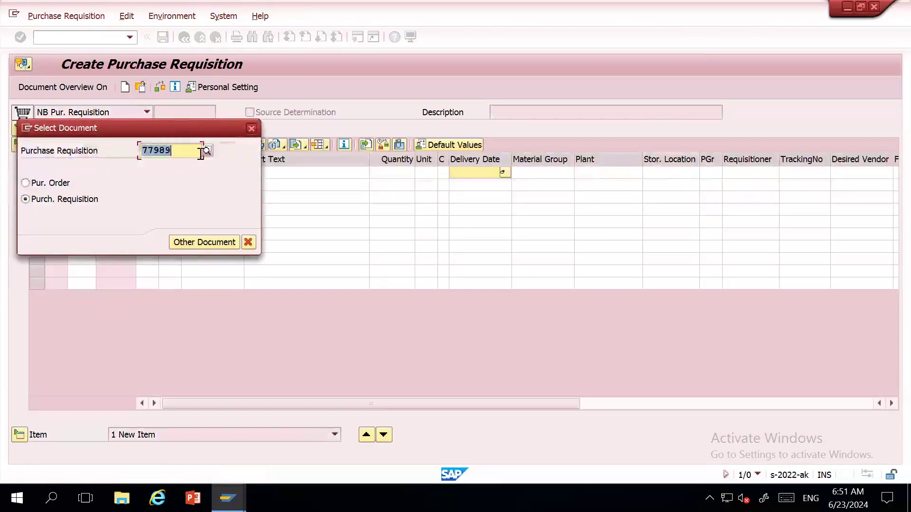
{"action": "key", "text": "Return"}
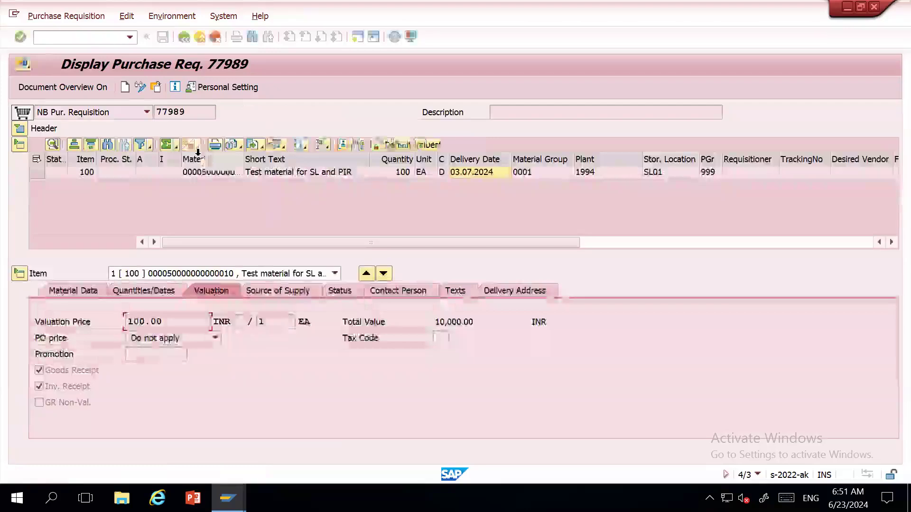
{"action": "left_click", "coordinate": [184, 39]}
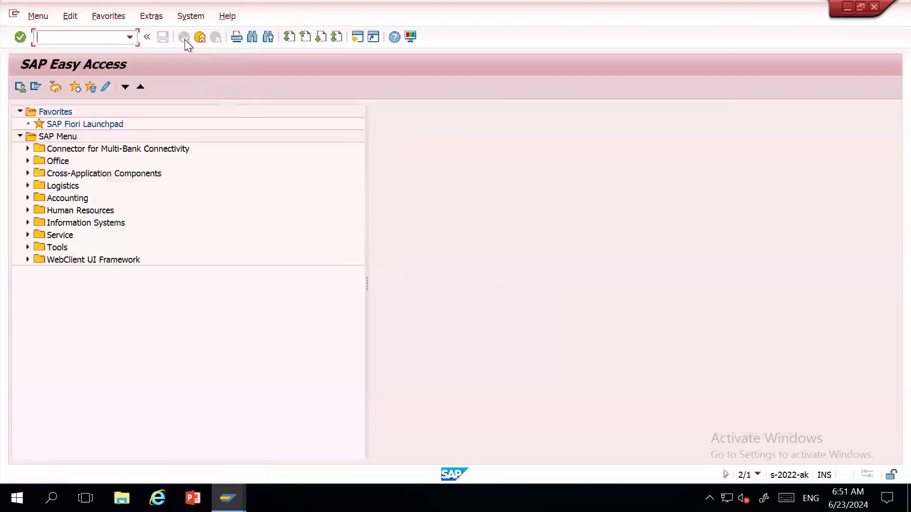
Step: In the Create Contract session, try to reference the saved purchase requisition without an agreement type, then cancel the requisition selection
{"action": "key", "text": "alt+Tab"}
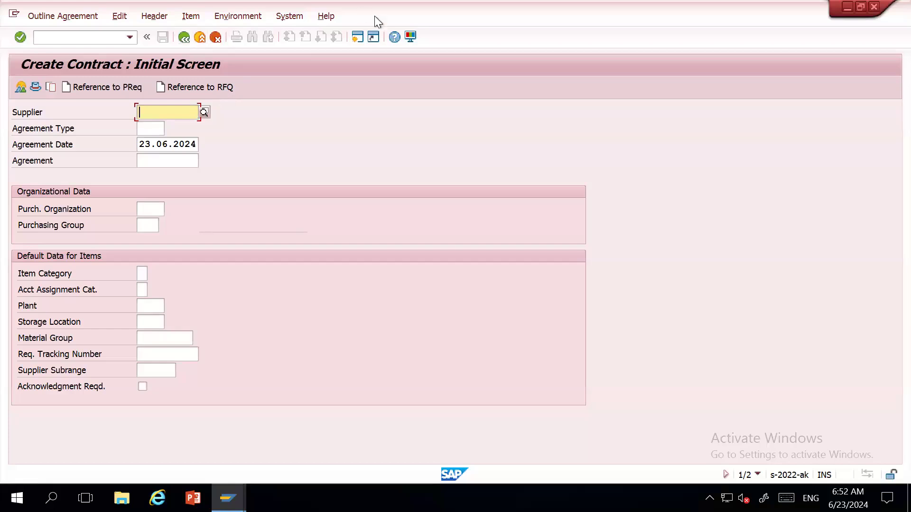
{"action": "left_click", "coordinate": [117, 89]}
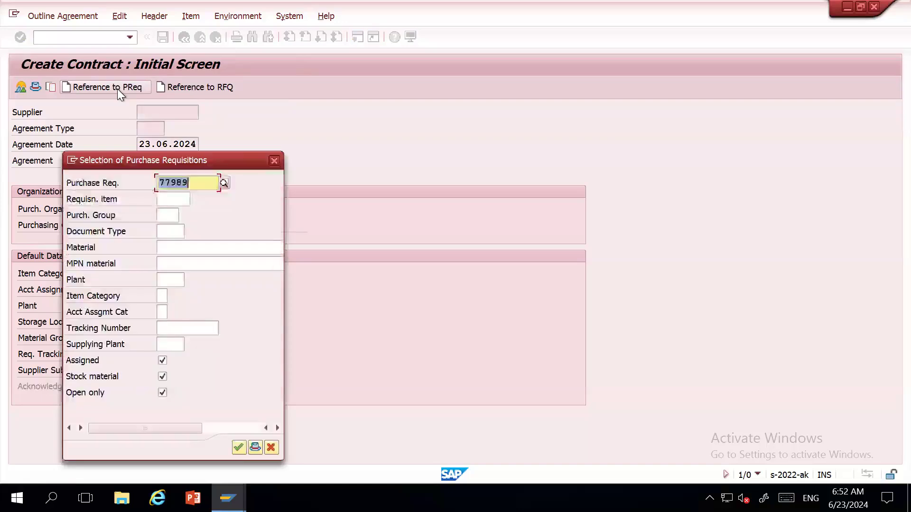
{"action": "type", "text": "77989"}
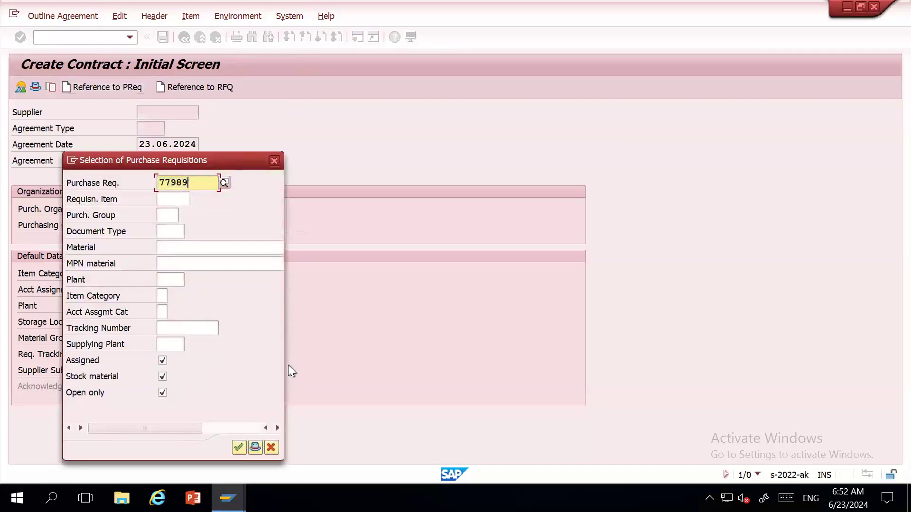
{"action": "left_click", "coordinate": [239, 448]}
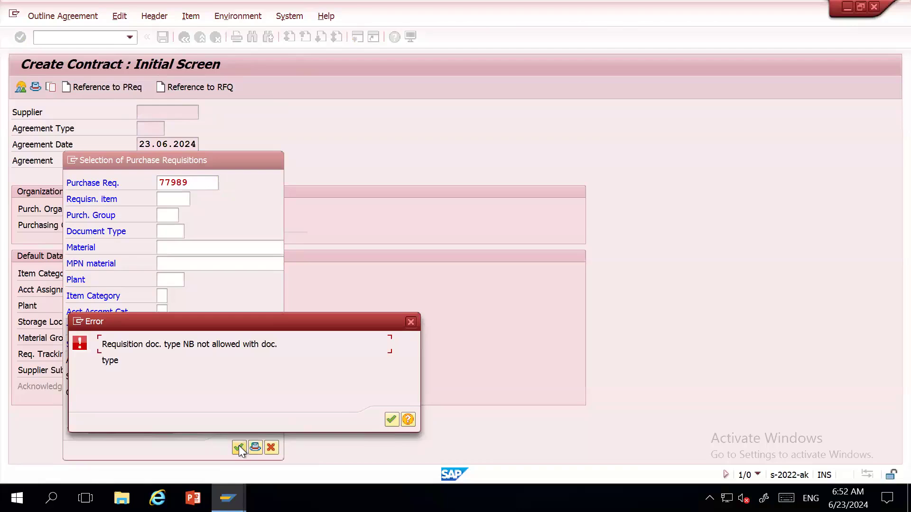
{"action": "key", "text": "Return"}
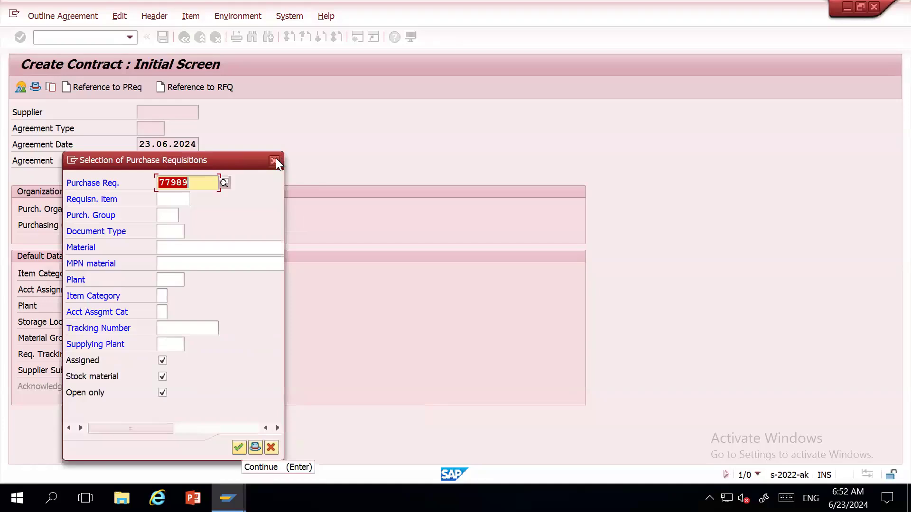
{"action": "key", "text": "Return"}
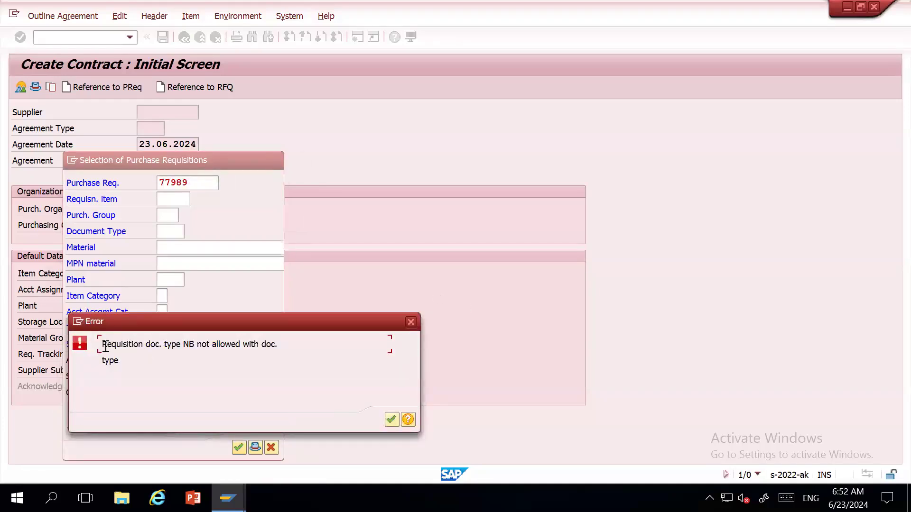
{"action": "left_click_drag", "start_coordinate": [106, 346], "coordinate": [191, 344]}
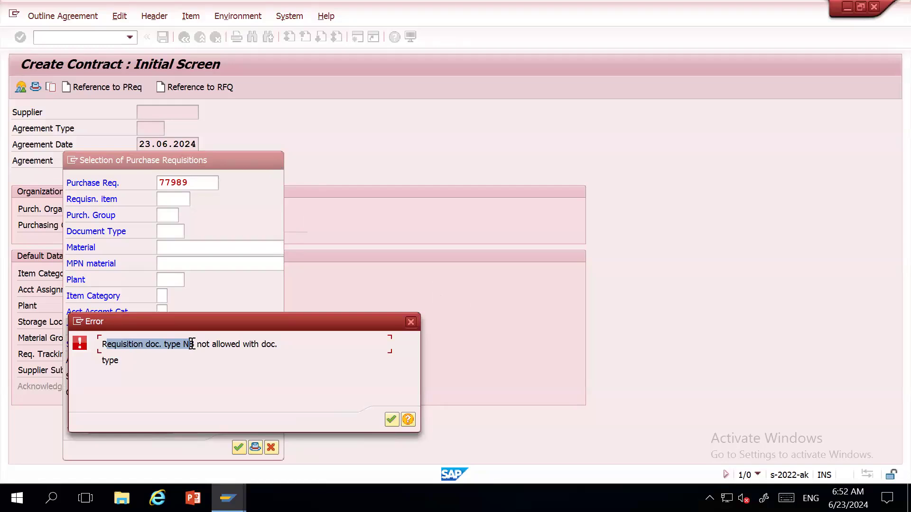
{"action": "left_click", "coordinate": [191, 344]}
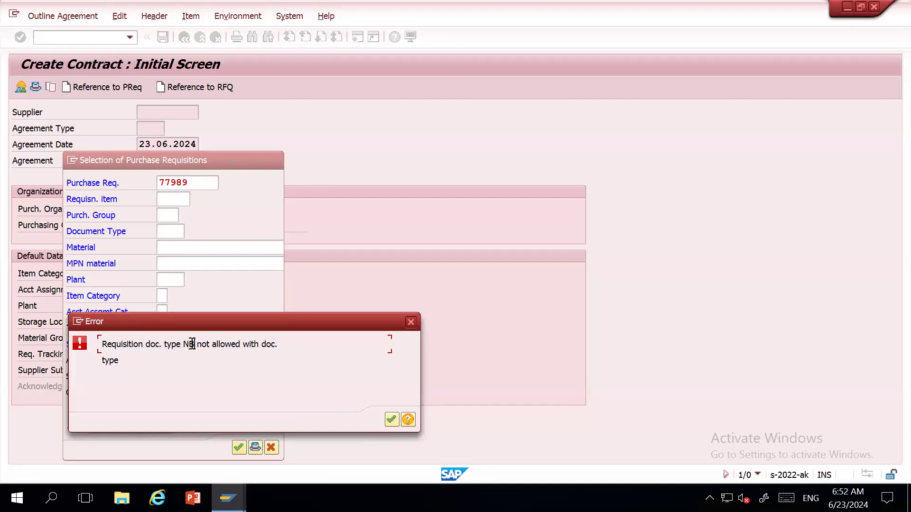
{"action": "left_click", "coordinate": [411, 324]}
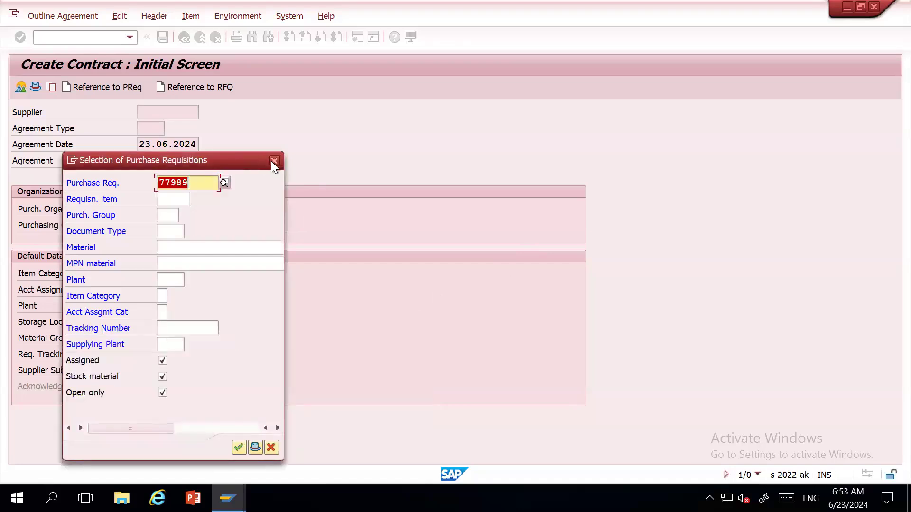
{"action": "left_click", "coordinate": [272, 161]}
Step: Open the Purchasing customizing in a new session and display Define Document Types for Contracts
{"action": "left_click", "coordinate": [77, 38]}
{"action": "type", "text": "/ome"}
{"action": "key", "text": "Return"}
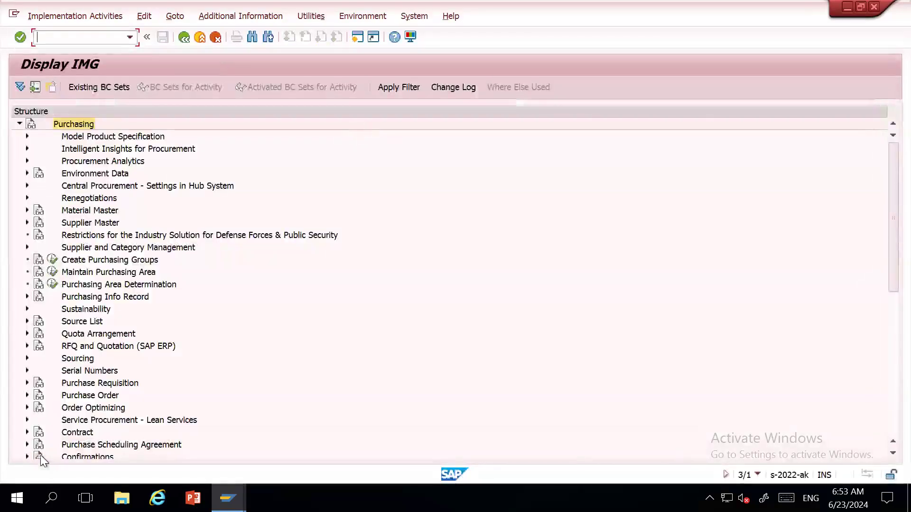
{"action": "left_click", "coordinate": [27, 432]}
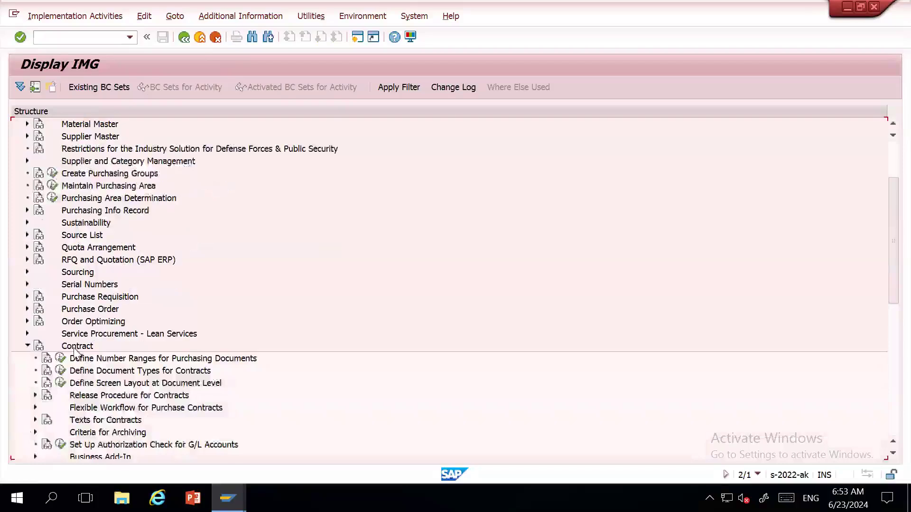
{"action": "left_click", "coordinate": [61, 371]}
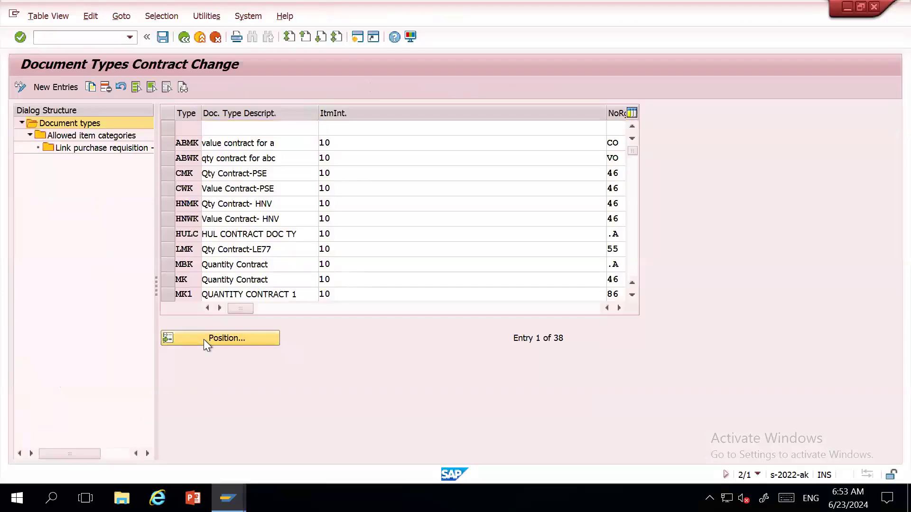
Step: Locate contract document type MK, select it and open its link between purchase requisition and document type
{"action": "left_click", "coordinate": [203, 340]}
{"action": "type", "text": "MK"}
{"action": "key", "text": "Return"}
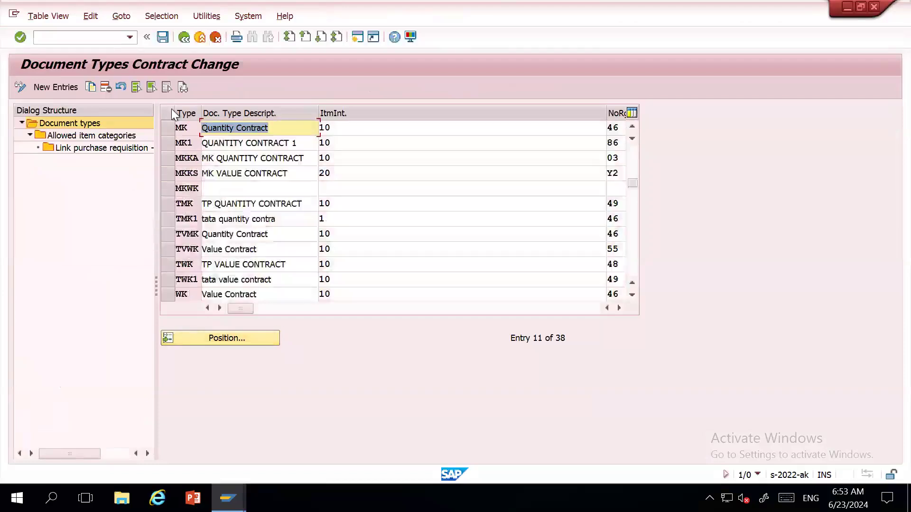
{"action": "left_click", "coordinate": [170, 124]}
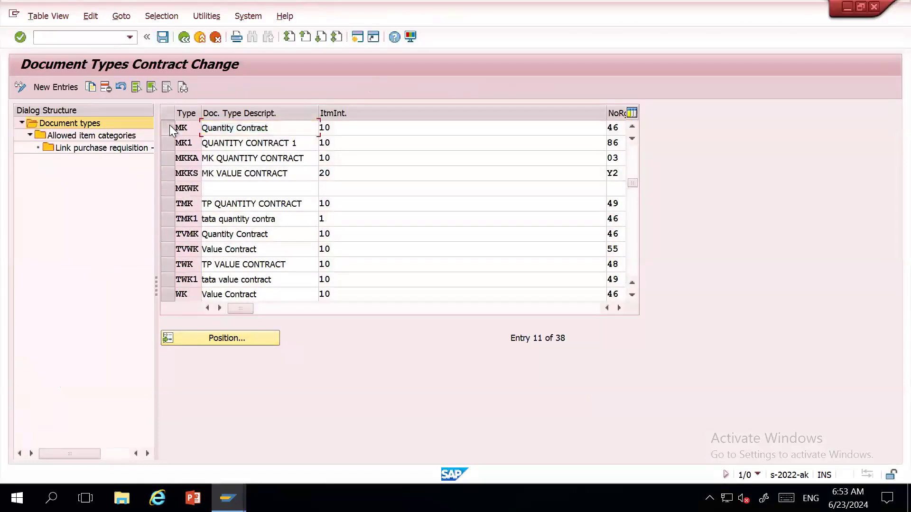
{"action": "double_click", "coordinate": [92, 151]}
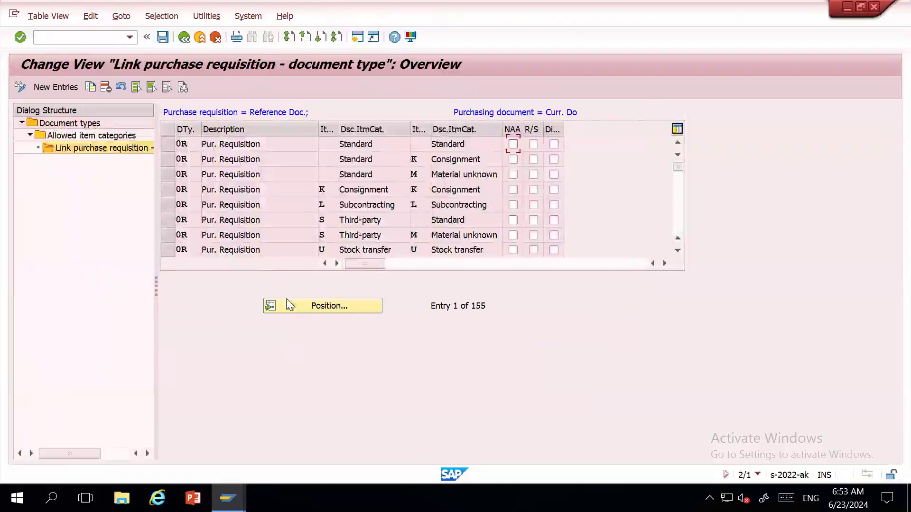
Step: Position the link overview on requisition document type NB and select the entry linking Standard to Standard item category
{"action": "left_click", "coordinate": [323, 306]}
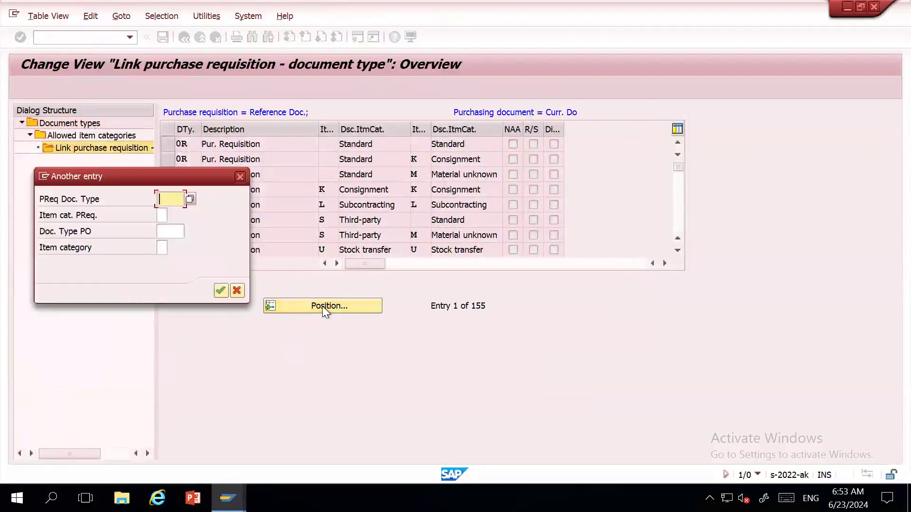
{"action": "type", "text": "NB"}
{"action": "key", "text": "Return"}
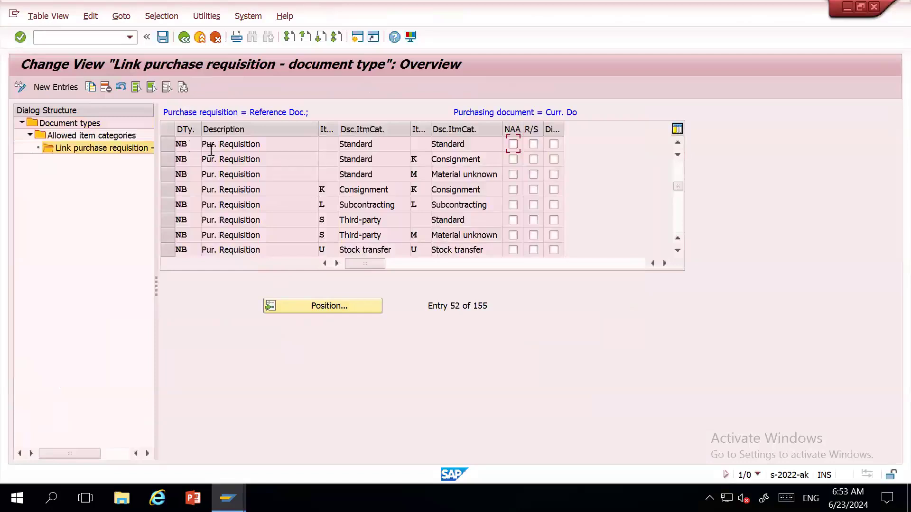
{"action": "left_click", "coordinate": [169, 146]}
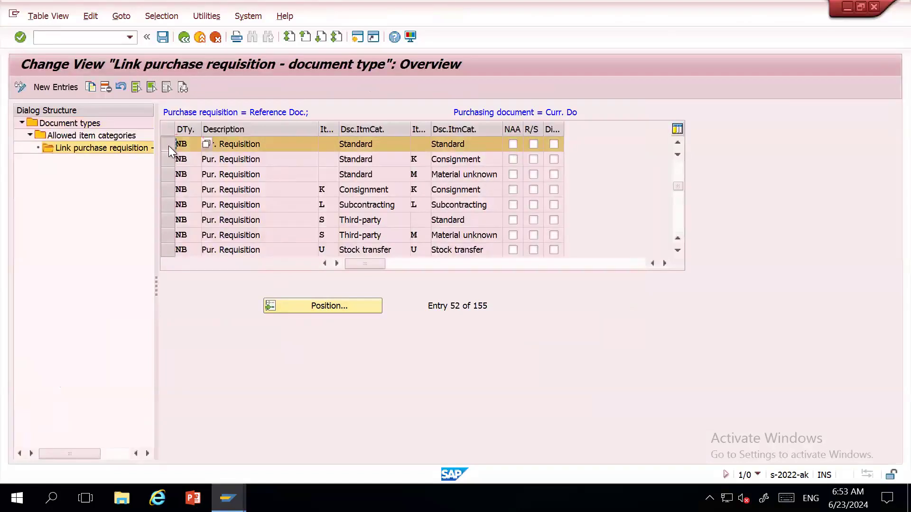
Step: Return to the Create Contract session and choose MK Quantity Contract as the agreement type
{"action": "key", "text": "alt+Tab"}
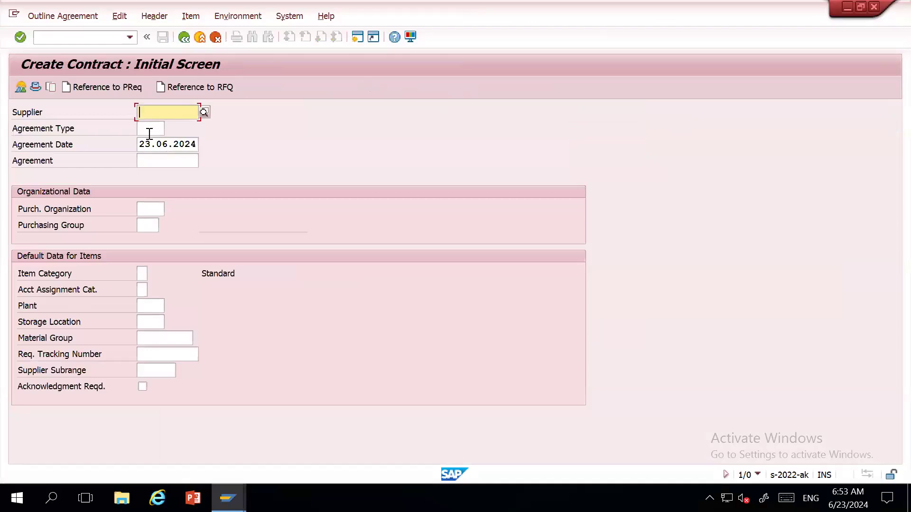
{"action": "left_click", "coordinate": [145, 128]}
{"action": "left_click", "coordinate": [171, 129]}
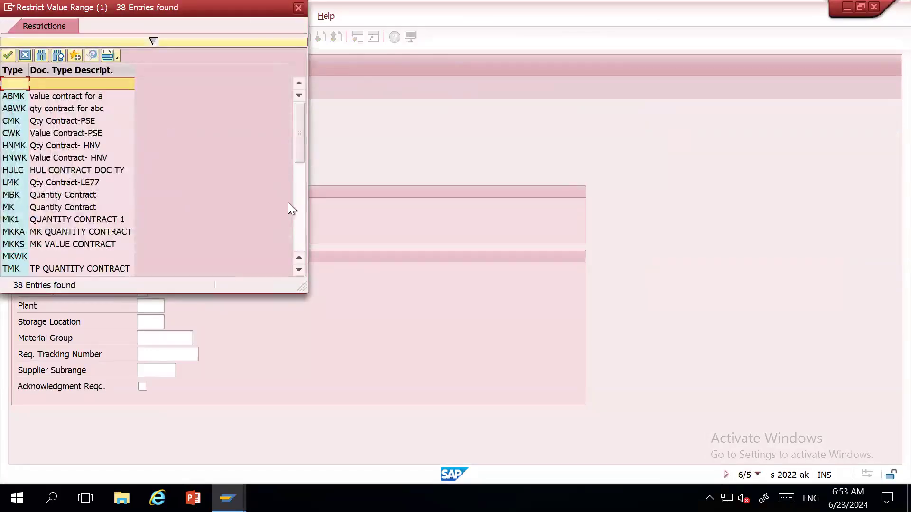
{"action": "left_click", "coordinate": [293, 209]}
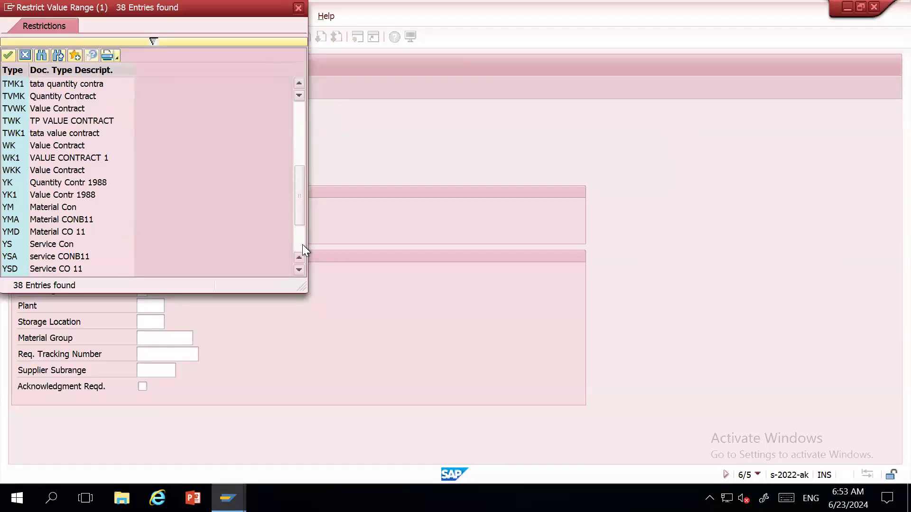
{"action": "left_click", "coordinate": [296, 135]}
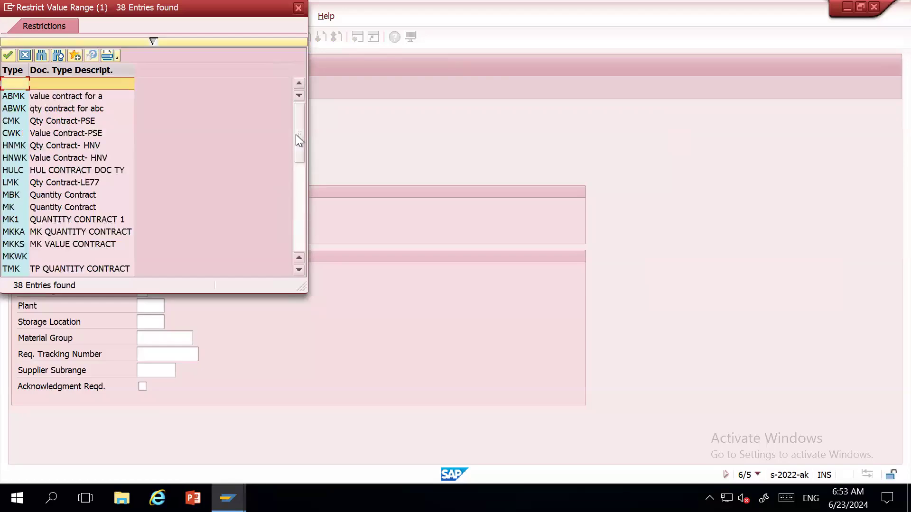
{"action": "left_click", "coordinate": [55, 208]}
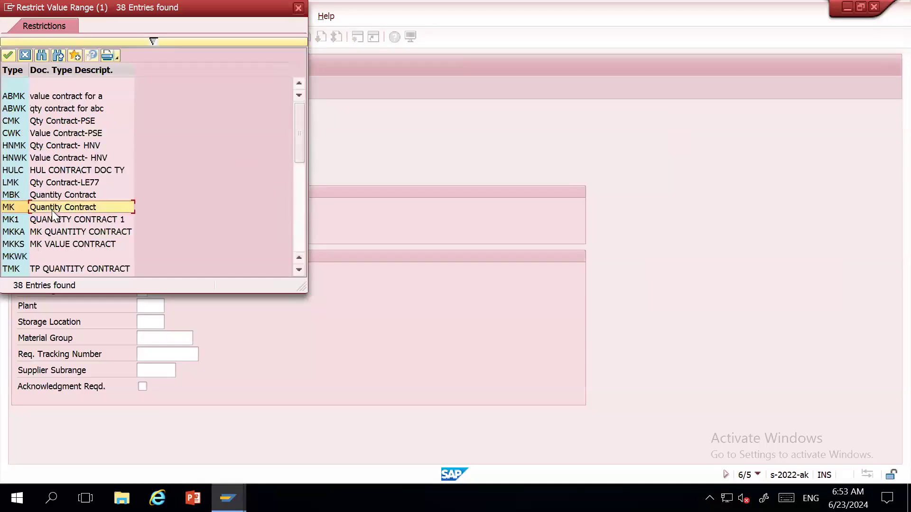
{"action": "double_click", "coordinate": [68, 206]}
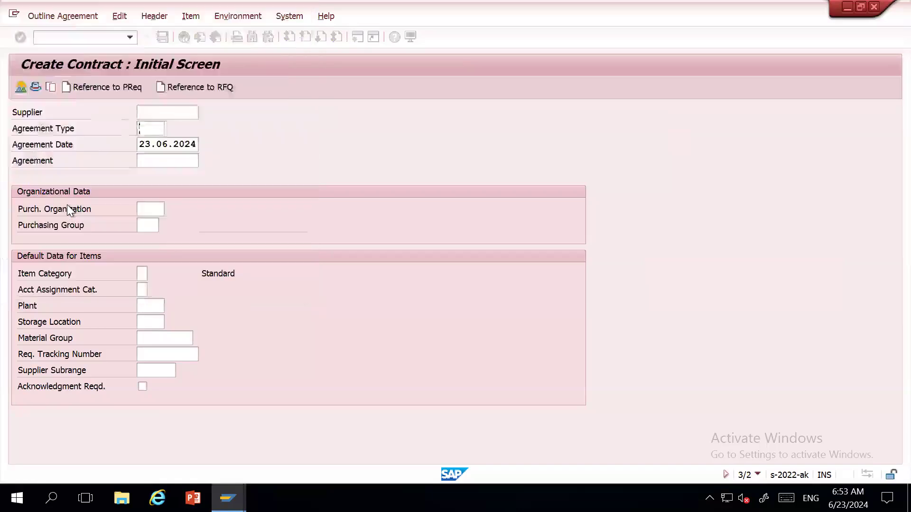
Step: Set the contract's purchasing organization to 1994 and its purchasing group to 999
{"action": "left_click", "coordinate": [158, 212]}
{"action": "type", "text": "1994"}
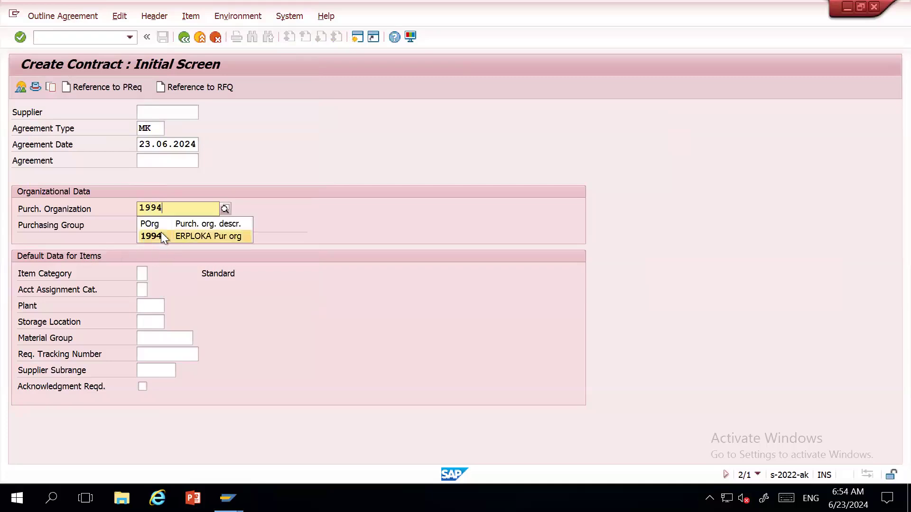
{"action": "left_click", "coordinate": [149, 225]}
{"action": "type", "text": "999"}
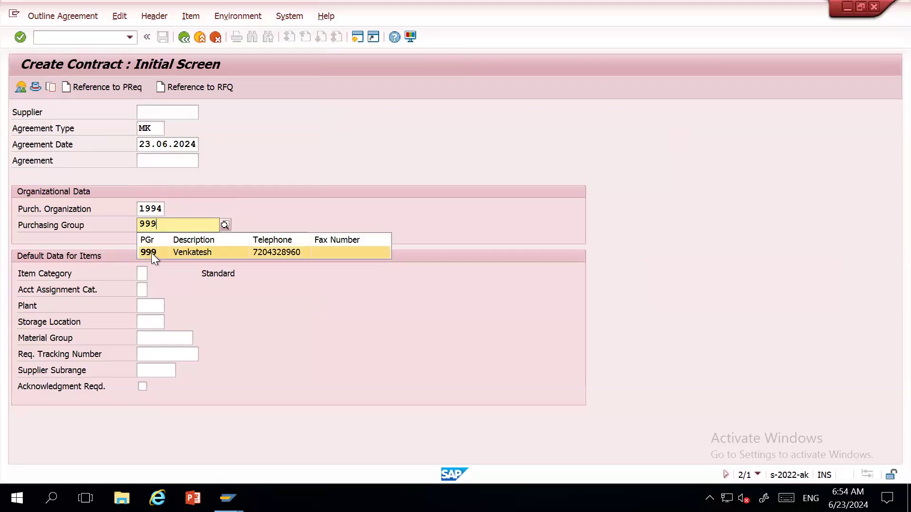
{"action": "left_click", "coordinate": [151, 253]}
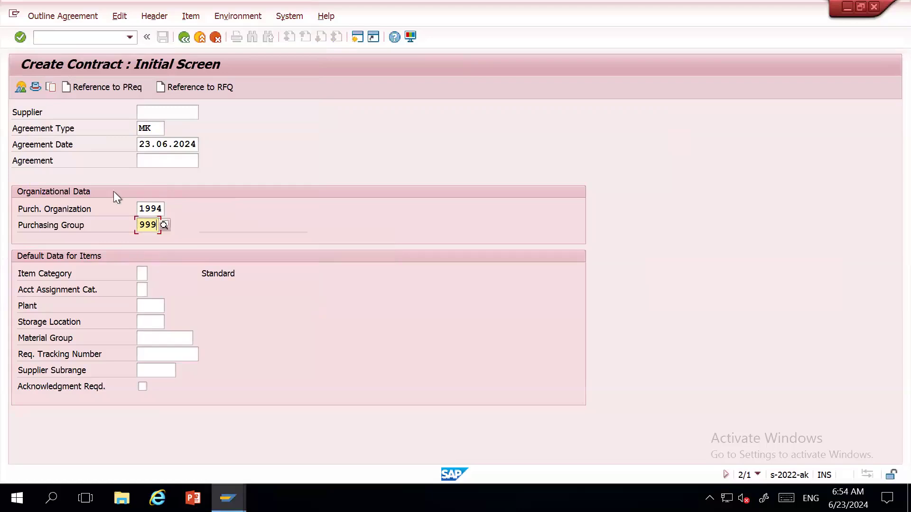
Step: Enter supplier 725 and create the contract with reference to the already proposed purchase requisition
{"action": "left_click", "coordinate": [175, 110]}
{"action": "type", "text": "725"}
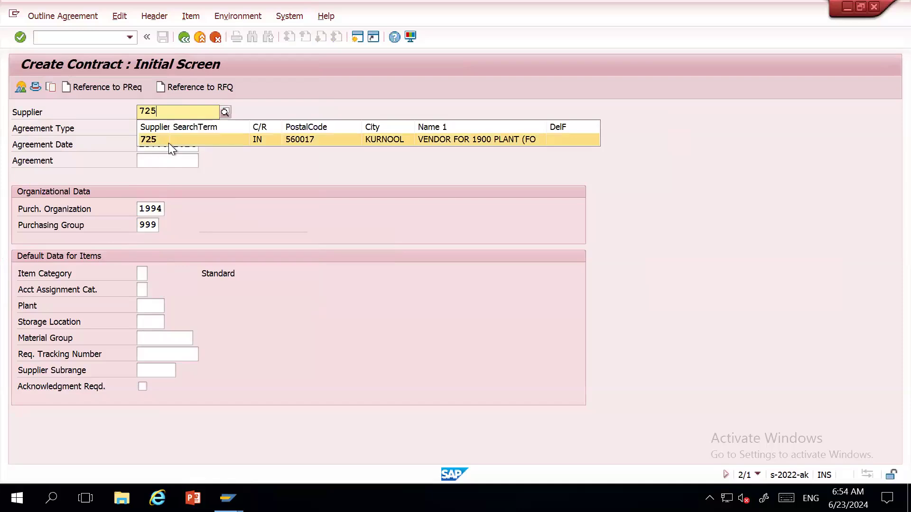
{"action": "left_click", "coordinate": [169, 140]}
{"action": "left_click", "coordinate": [115, 86]}
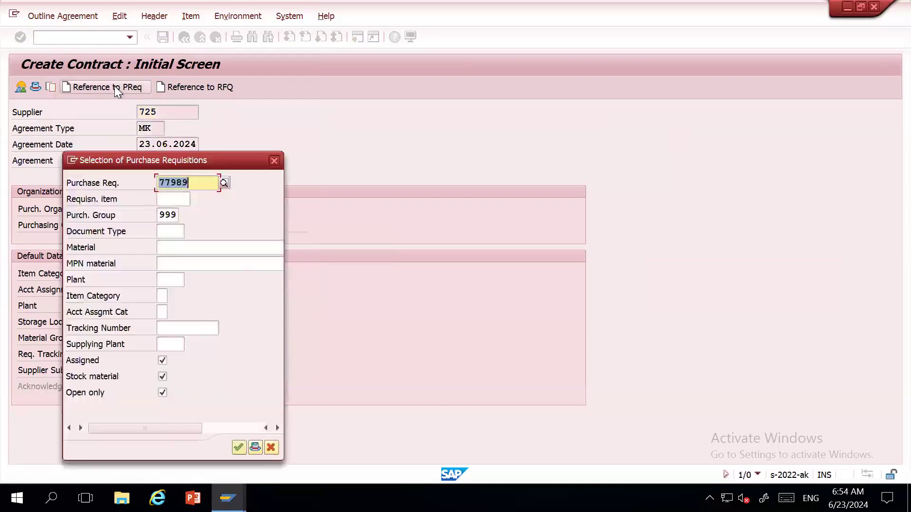
{"action": "left_click", "coordinate": [239, 448]}
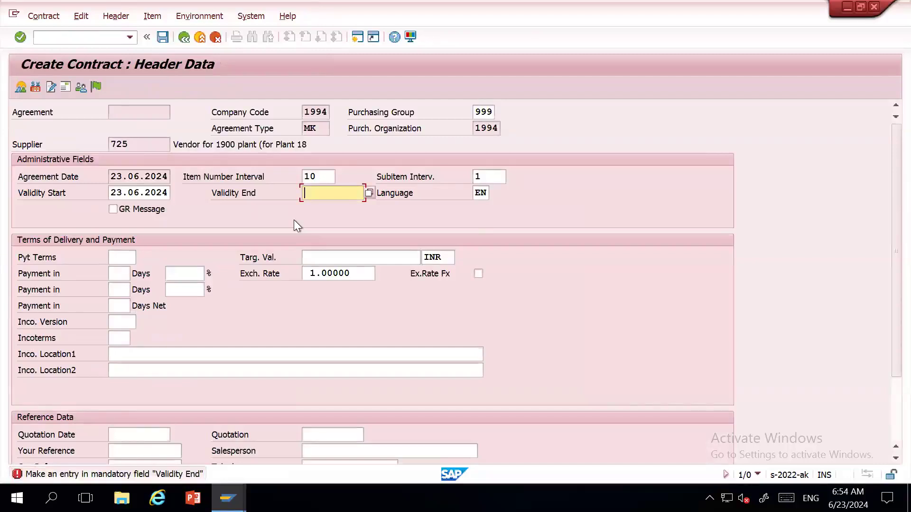
Step: Set the contract header's validity end to 23.06.2025, reusing the validity start date, and continue to the requisition selection list
{"action": "left_click_drag", "start_coordinate": [325, 128], "coordinate": [259, 119]}
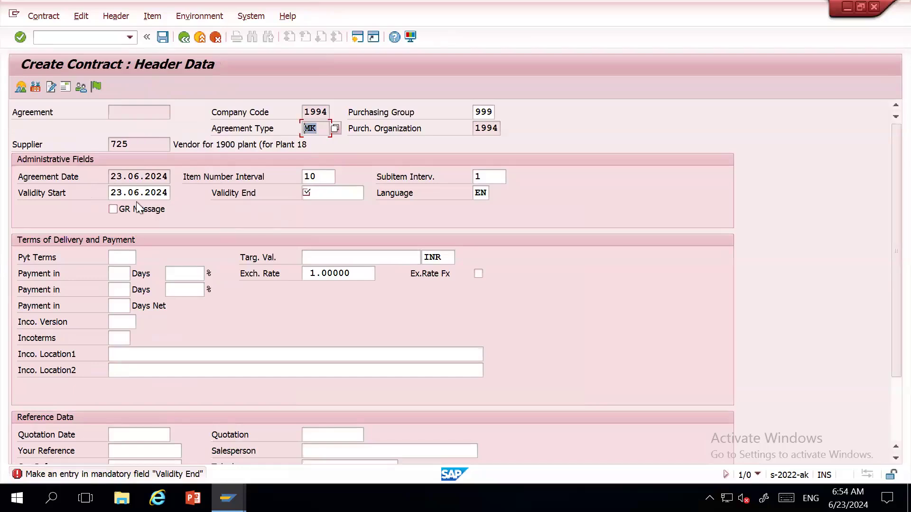
{"action": "left_click_drag", "start_coordinate": [112, 192], "coordinate": [172, 193]}
{"action": "key", "text": "ctrl+c"}
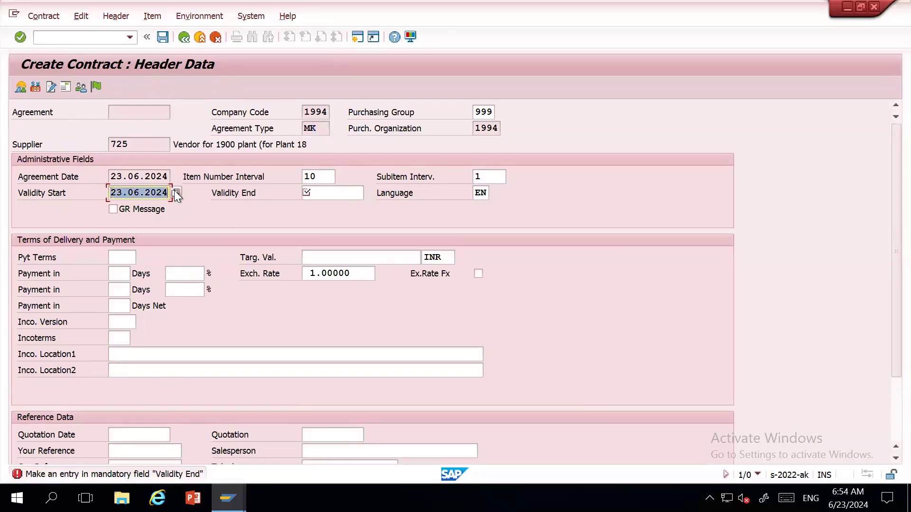
{"action": "left_click", "coordinate": [173, 194]}
{"action": "left_click", "coordinate": [327, 192]}
{"action": "key", "text": "ctrl+v"}
{"action": "key", "text": "BackSpace"}
{"action": "type", "text": "5"}
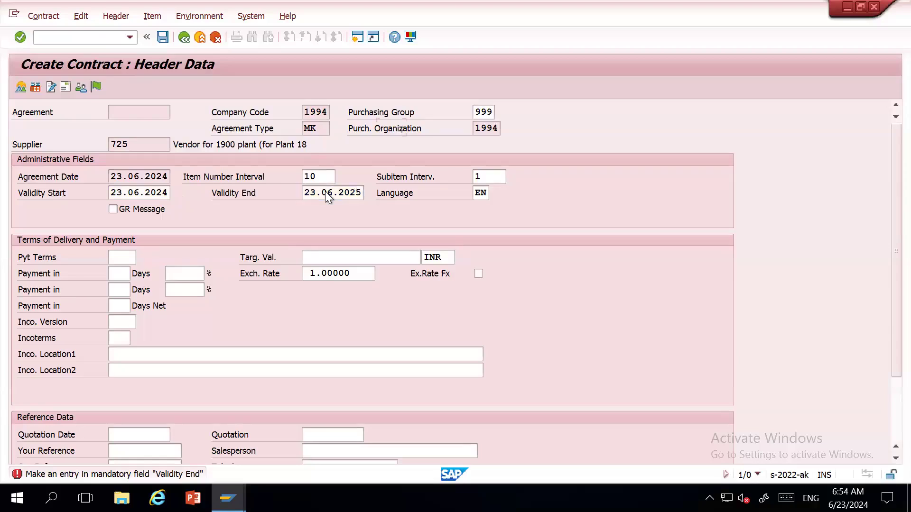
{"action": "key", "text": "Return"}
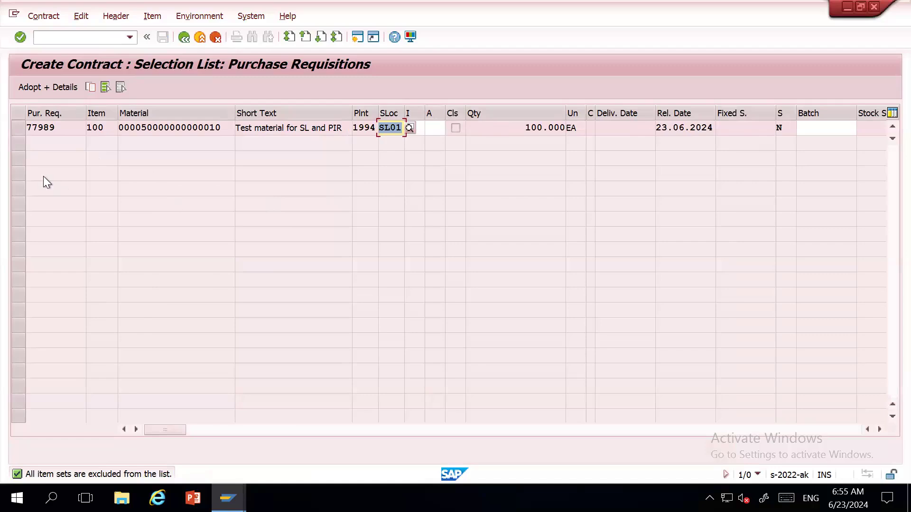
Step: Adopt the listed requisition item with its details as contract item 10, check its reminder and net price fields, and accept it
{"action": "left_click", "coordinate": [16, 126]}
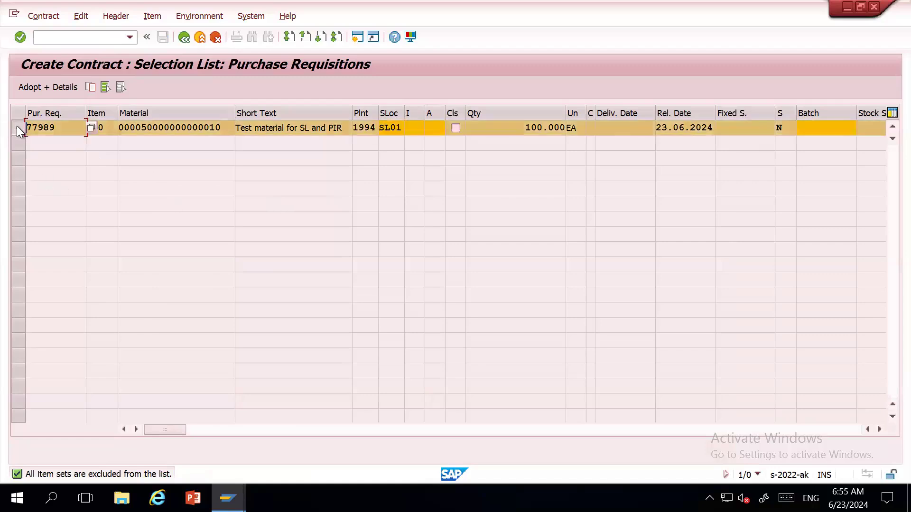
{"action": "left_click", "coordinate": [71, 88]}
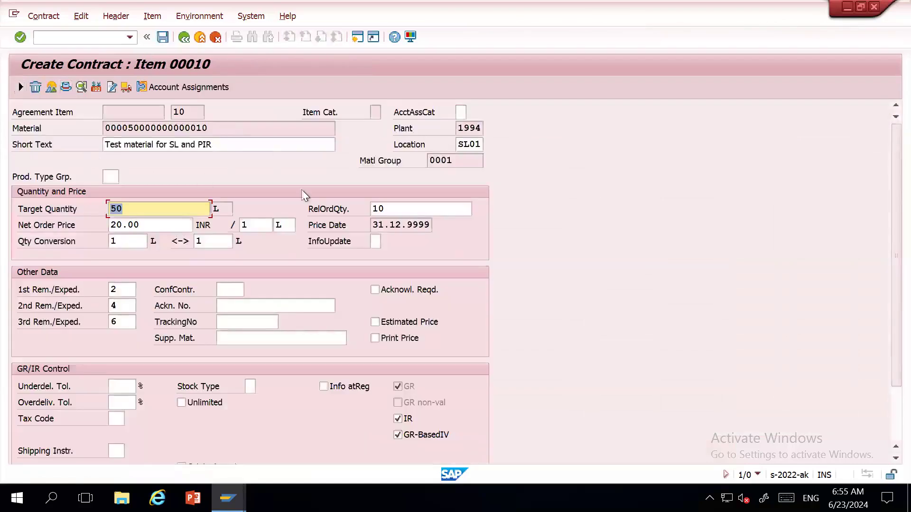
{"action": "left_click", "coordinate": [121, 295]}
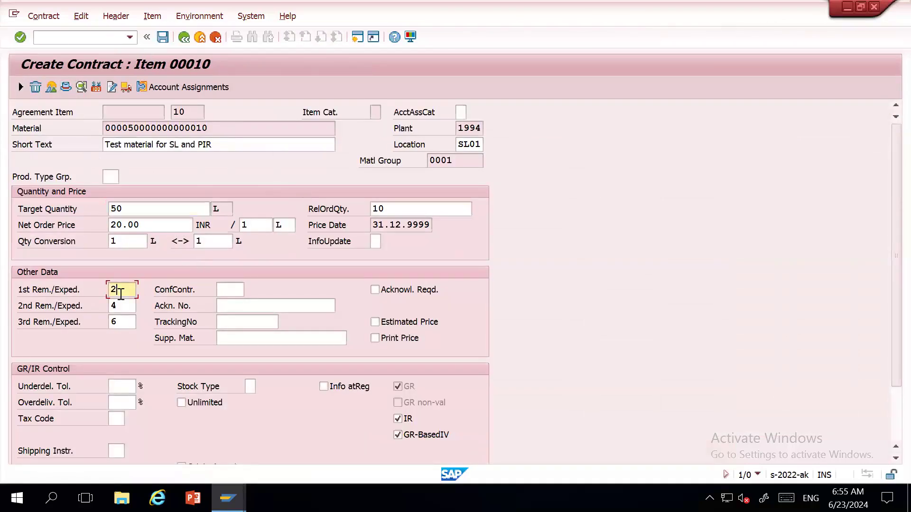
{"action": "left_click", "coordinate": [183, 226]}
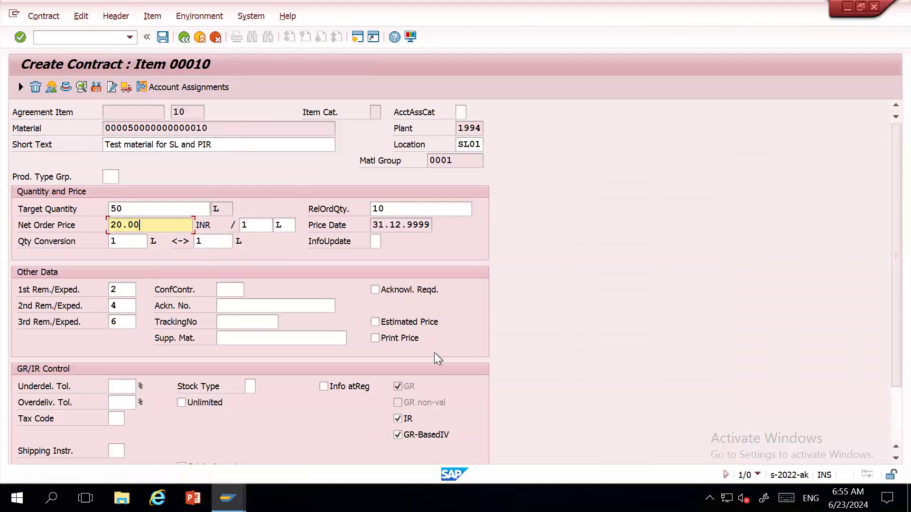
{"action": "left_click", "coordinate": [52, 87]}
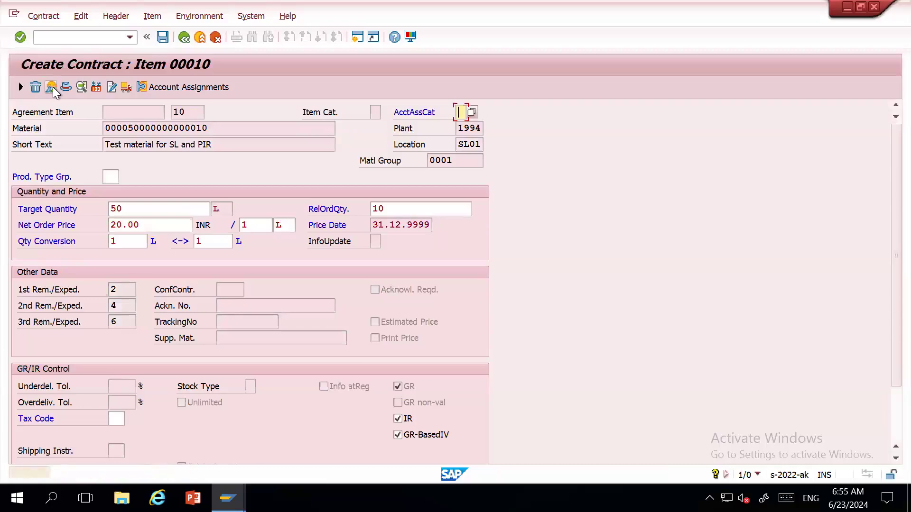
{"action": "key", "text": "Return"}
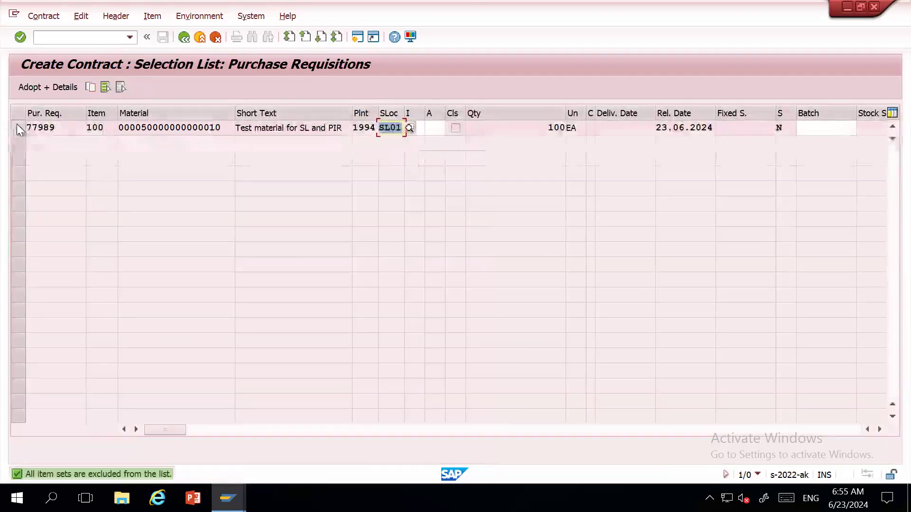
Step: Adopt the same requisition item with details a second time as contract item 20
{"action": "left_click", "coordinate": [16, 129]}
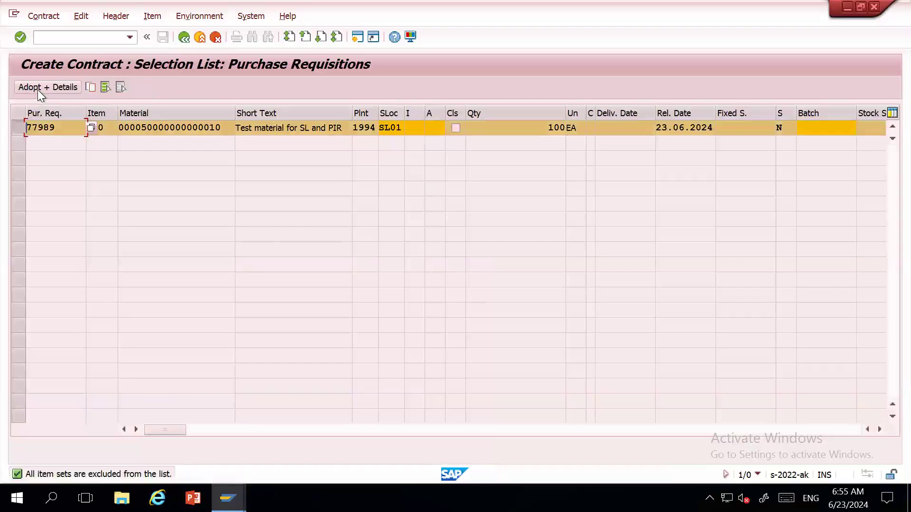
{"action": "left_click", "coordinate": [38, 90]}
{"action": "key", "text": "Return"}
{"action": "key", "text": "Return"}
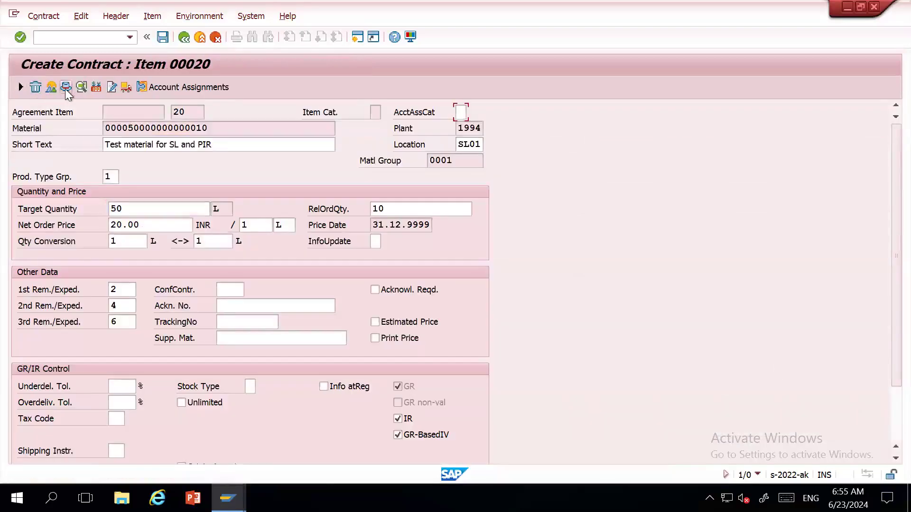
Step: Check the contract's header data and the target quantities of items 10 and 20, and save the quantity contract
{"action": "left_click", "coordinate": [66, 90]}
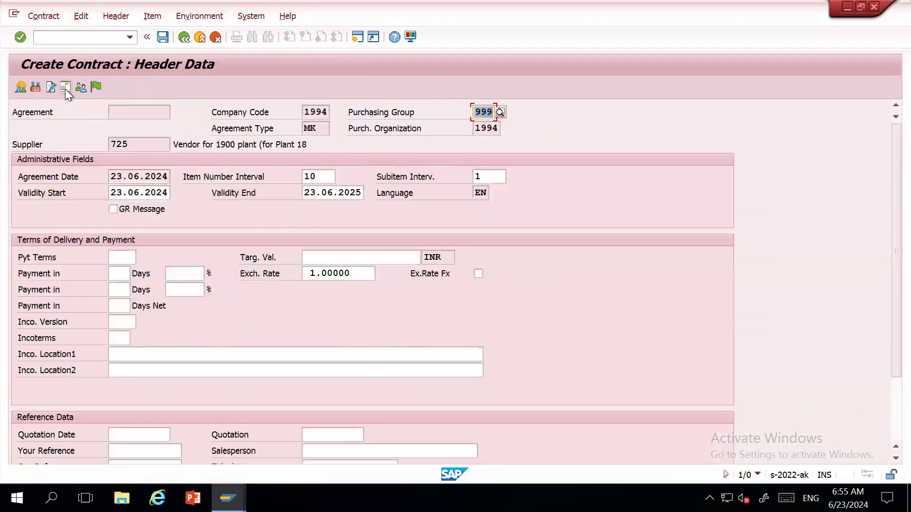
{"action": "left_click", "coordinate": [18, 88]}
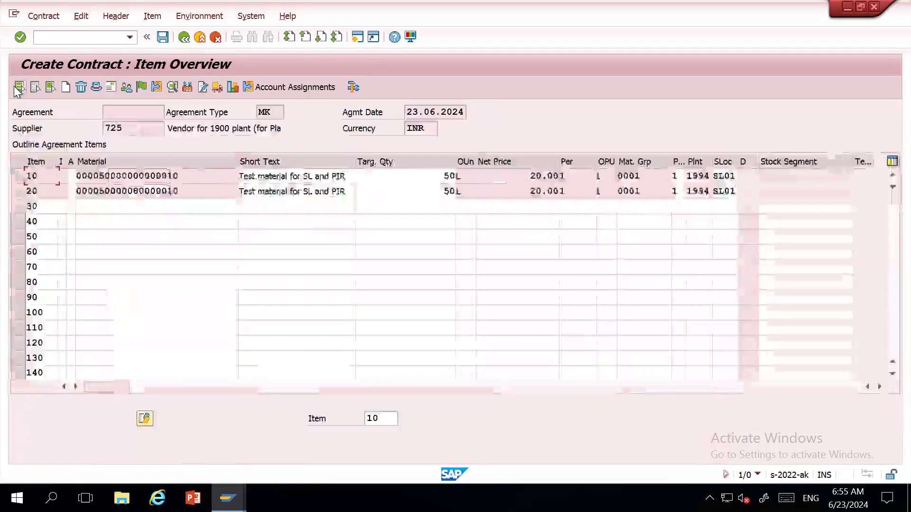
{"action": "left_click", "coordinate": [420, 174]}
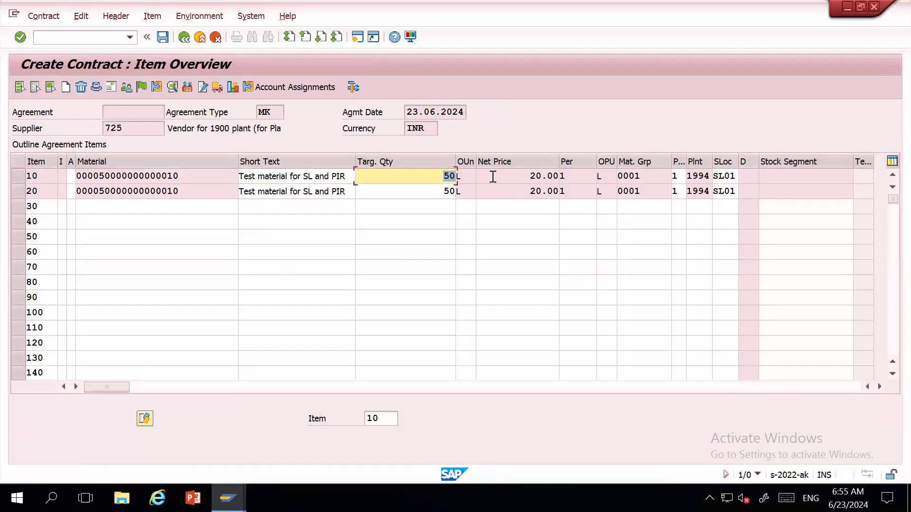
{"action": "left_click", "coordinate": [427, 189]}
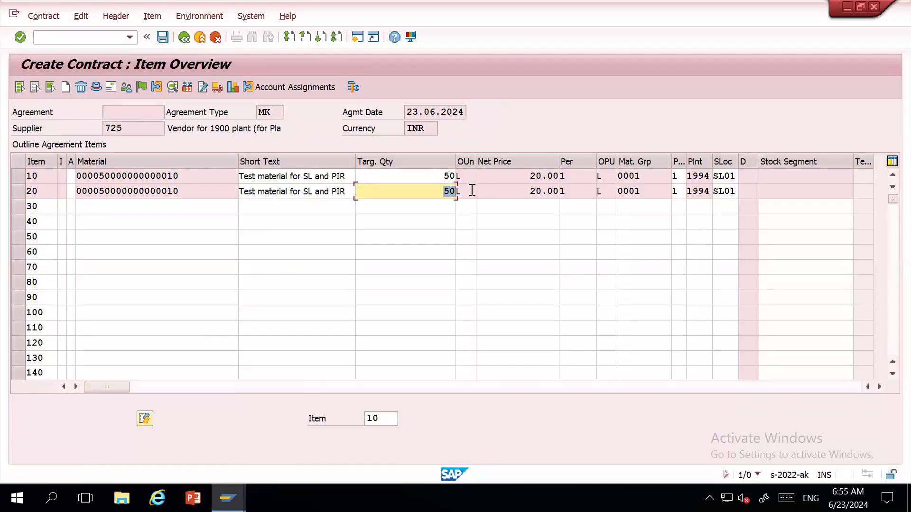
{"action": "left_click", "coordinate": [161, 41]}
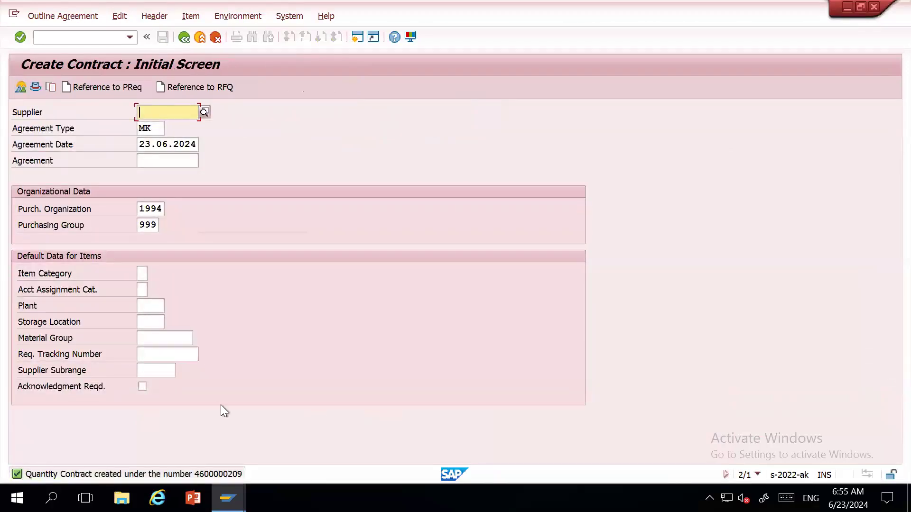
Step: Open the details of the contract creation message, copy the new contract number and close the message
{"action": "double_click", "coordinate": [195, 473]}
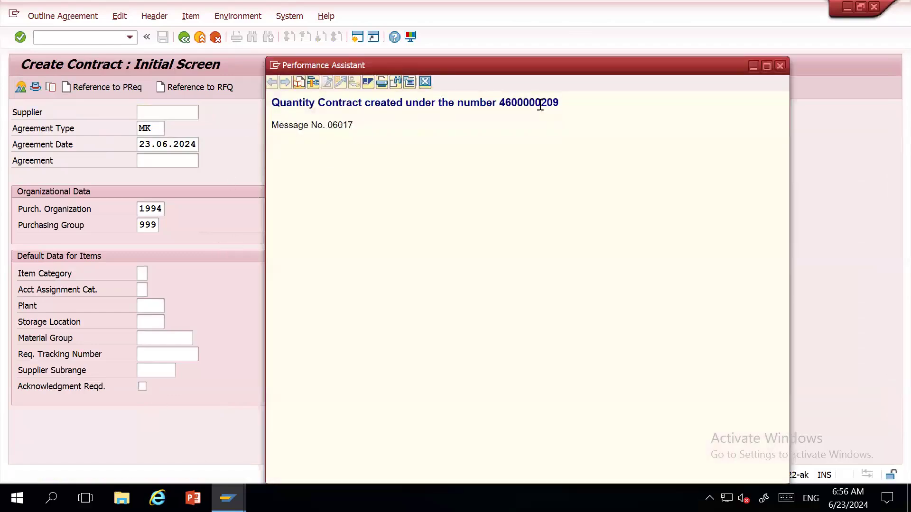
{"action": "double_click", "coordinate": [541, 105]}
{"action": "left_click", "coordinate": [776, 70]}
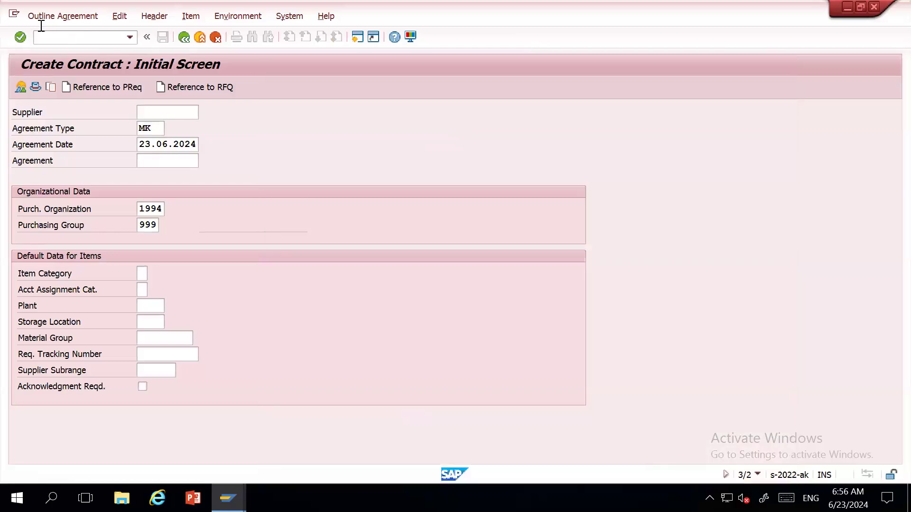
Step: Display the newly created contract and check the net price of items 10 and 20
{"action": "left_click", "coordinate": [49, 16]}
{"action": "left_click", "coordinate": [53, 80]}
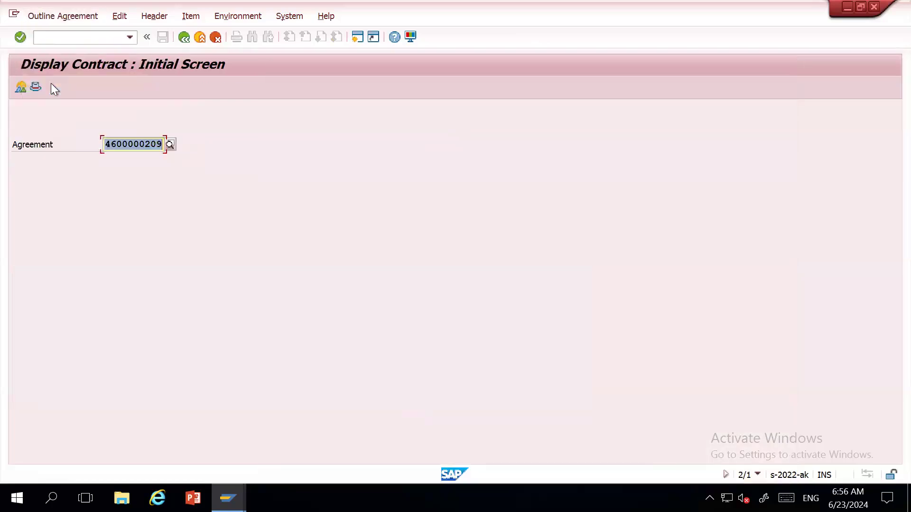
{"action": "key", "text": "Return"}
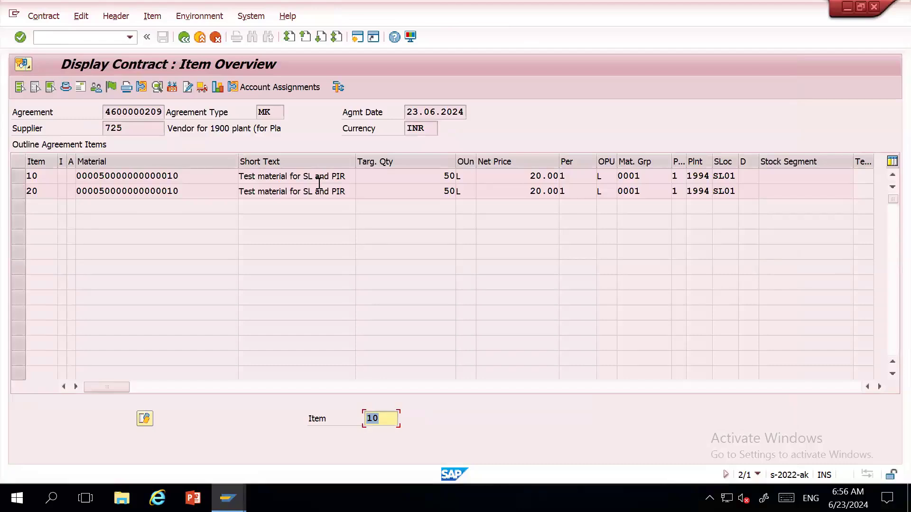
{"action": "left_click_drag", "start_coordinate": [515, 179], "coordinate": [569, 177]}
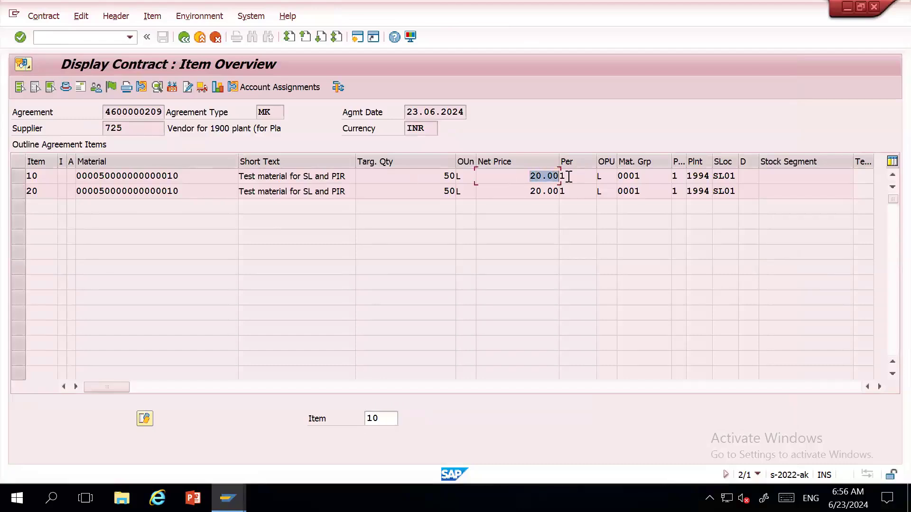
{"action": "left_click_drag", "start_coordinate": [500, 192], "coordinate": [583, 212]}
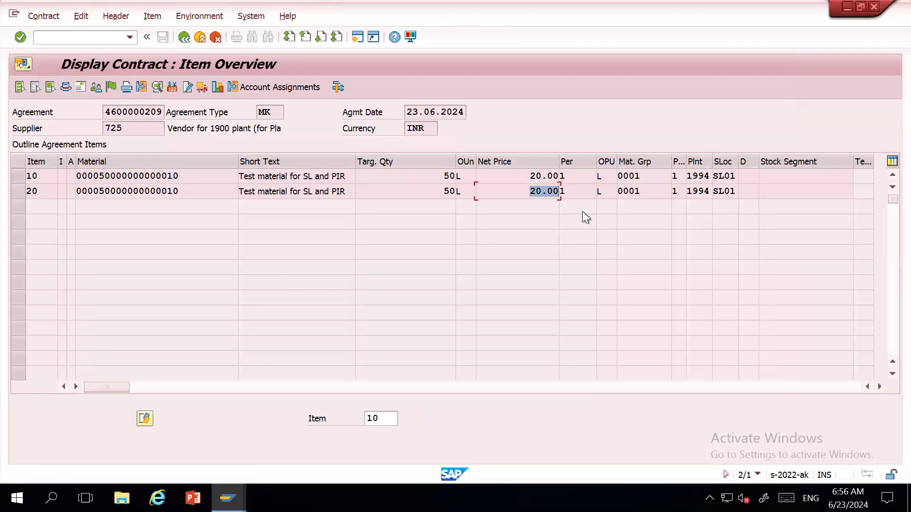
Step: Start transaction ME21N in a new session to create a purchase order
{"action": "left_click", "coordinate": [77, 39]}
{"action": "type", "text": "/om"}
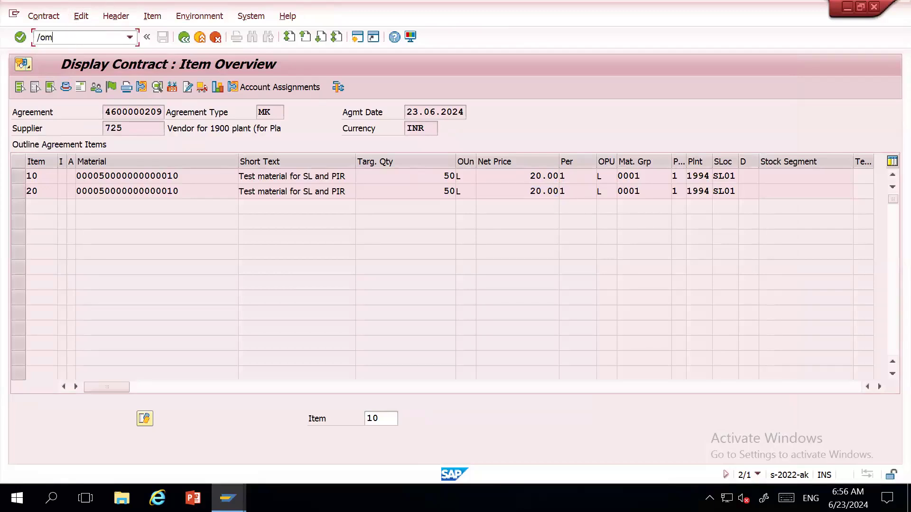
{"action": "type", "text": "e21n"}
{"action": "key", "text": "Return"}
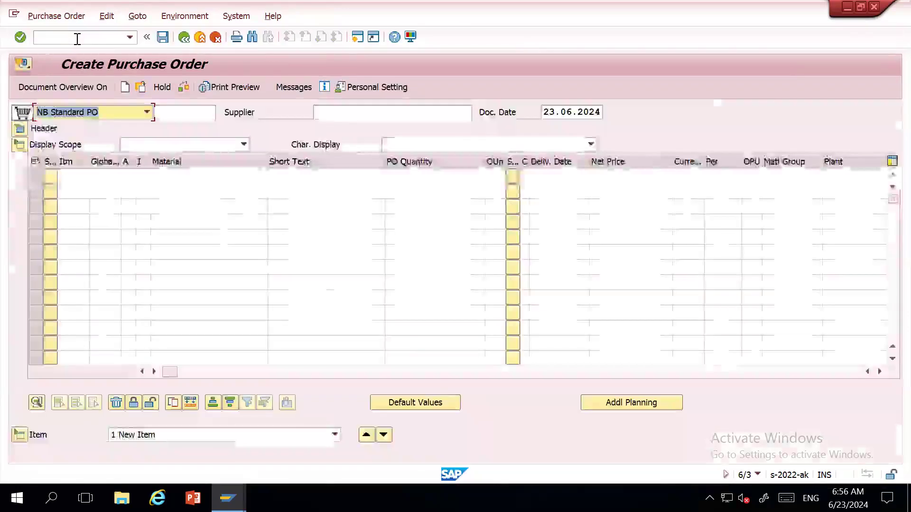
Step: Reference the new contract as the outline agreement of the first purchase order line, with contract item 10
{"action": "left_click", "coordinate": [517, 375]}
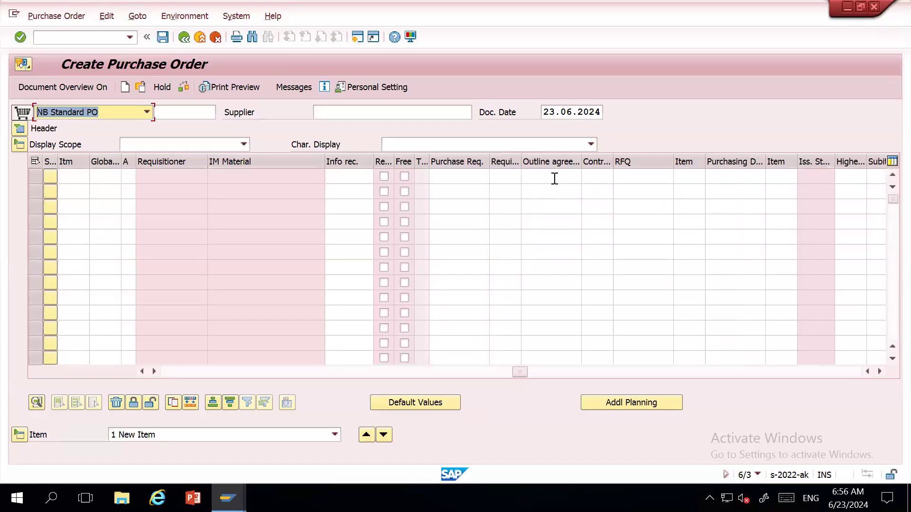
{"action": "left_click", "coordinate": [554, 178]}
{"action": "key", "text": "ctrl+v"}
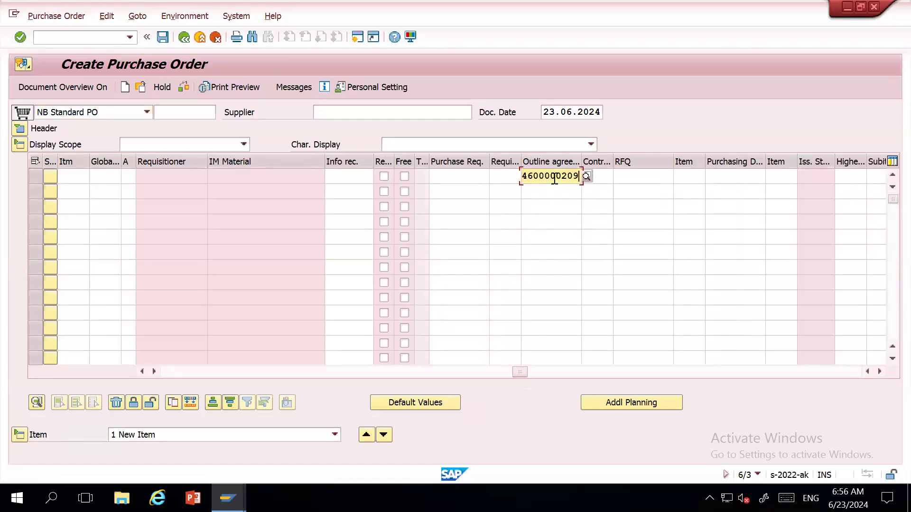
{"action": "key", "text": "Return"}
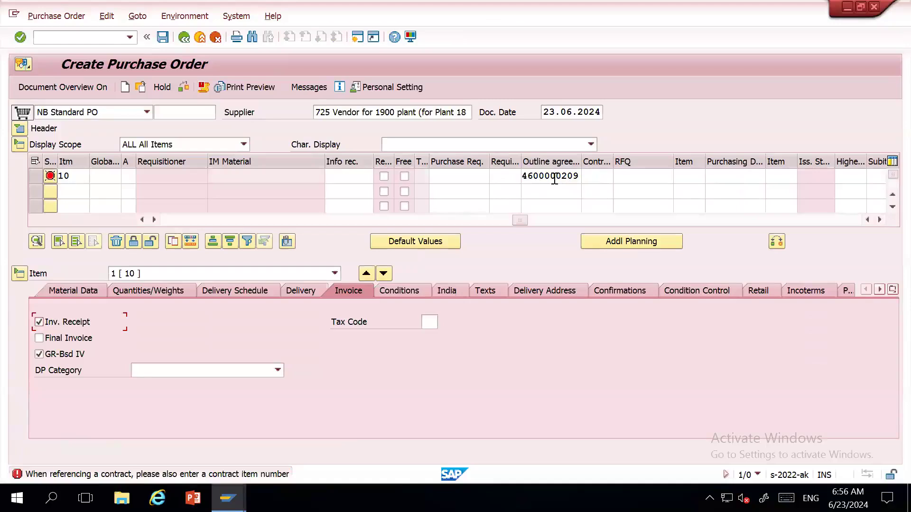
{"action": "left_click", "coordinate": [597, 175]}
{"action": "type", "text": "10"}
{"action": "key", "text": "Return"}
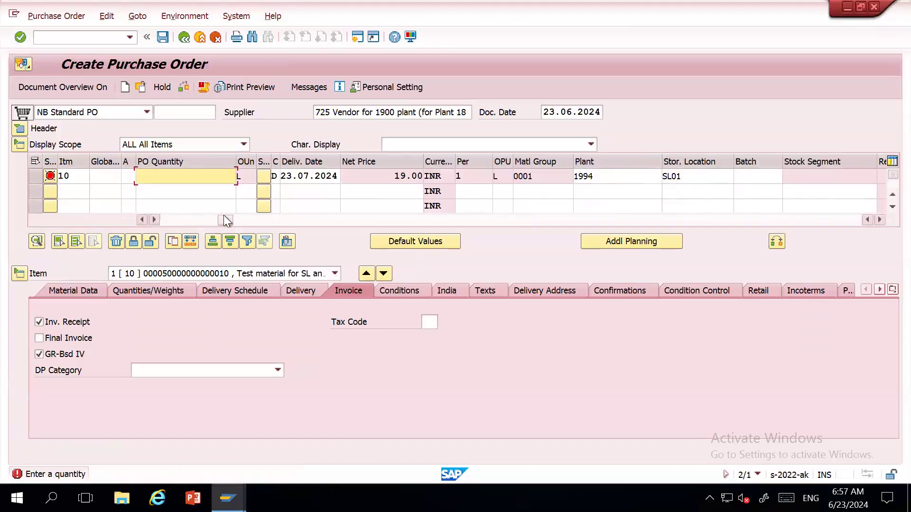
Step: Set the order quantity of the first purchase order line to 10 L
{"action": "left_click_drag", "start_coordinate": [228, 220], "coordinate": [173, 221]}
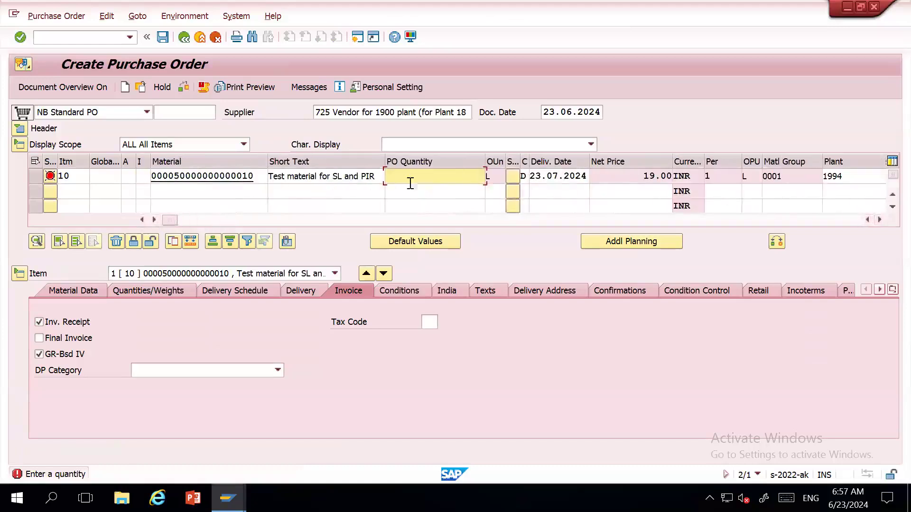
{"action": "type", "text": "10"}
{"action": "key", "text": "Return"}
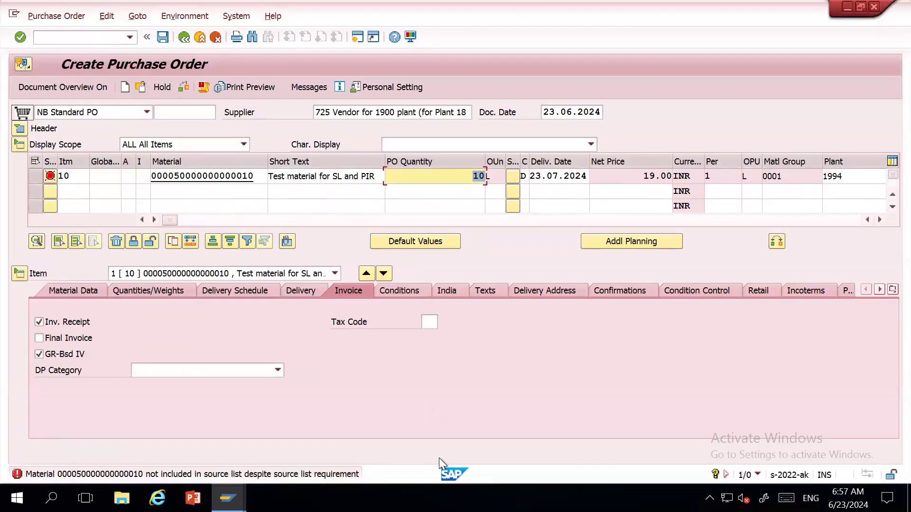
Step: Display the material master of the material in the first order line and copy its material number
{"action": "double_click", "coordinate": [241, 175]}
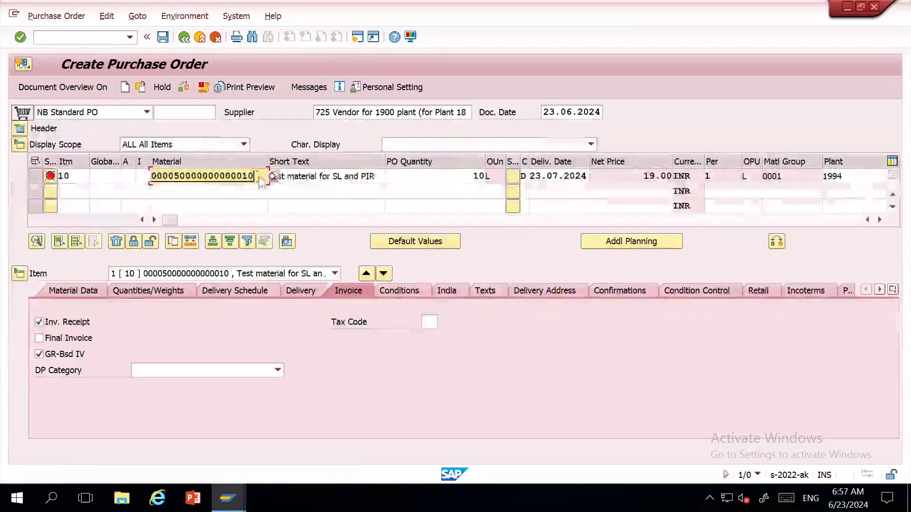
{"action": "double_click", "coordinate": [260, 176]}
{"action": "left_click_drag", "start_coordinate": [208, 144], "coordinate": [15, 146]}
{"action": "key", "text": "ctrl+c"}
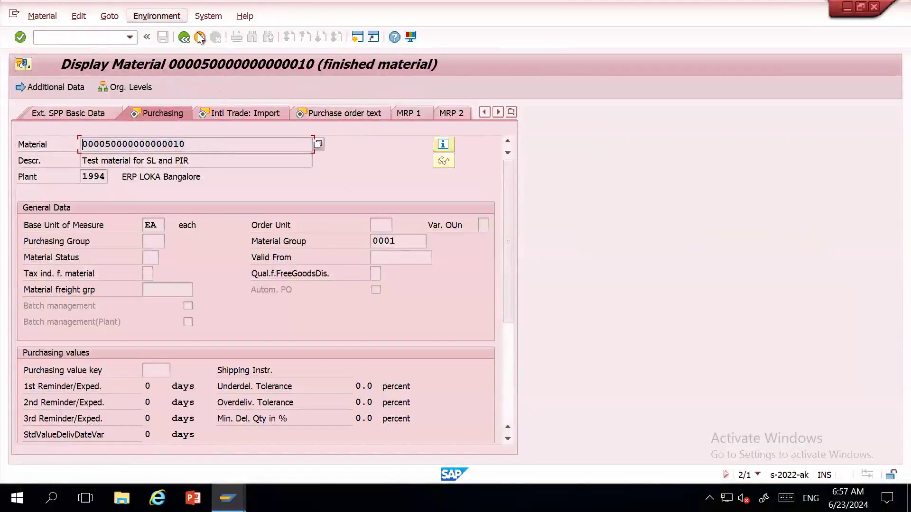
{"action": "left_click", "coordinate": [102, 38]}
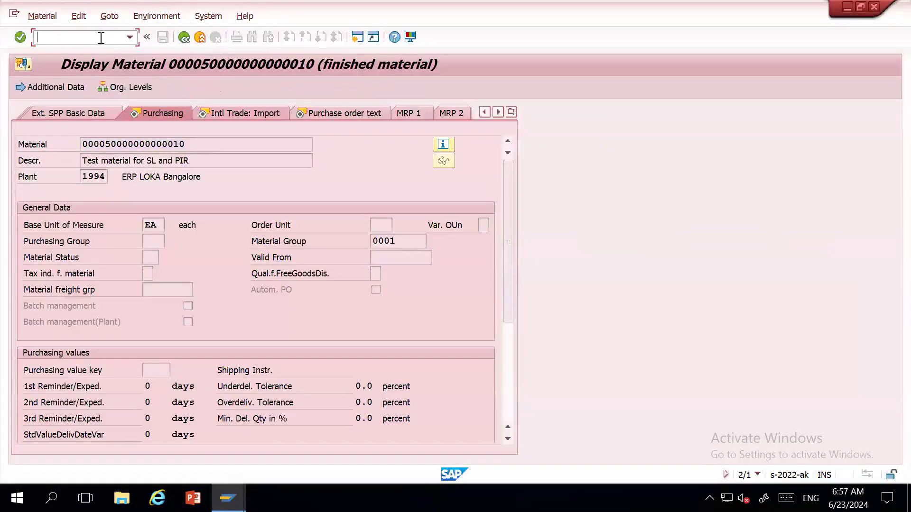
{"action": "type", "text": "/nme11"}
{"action": "key", "text": "Return"}
{"action": "left_click", "coordinate": [195, 118]}
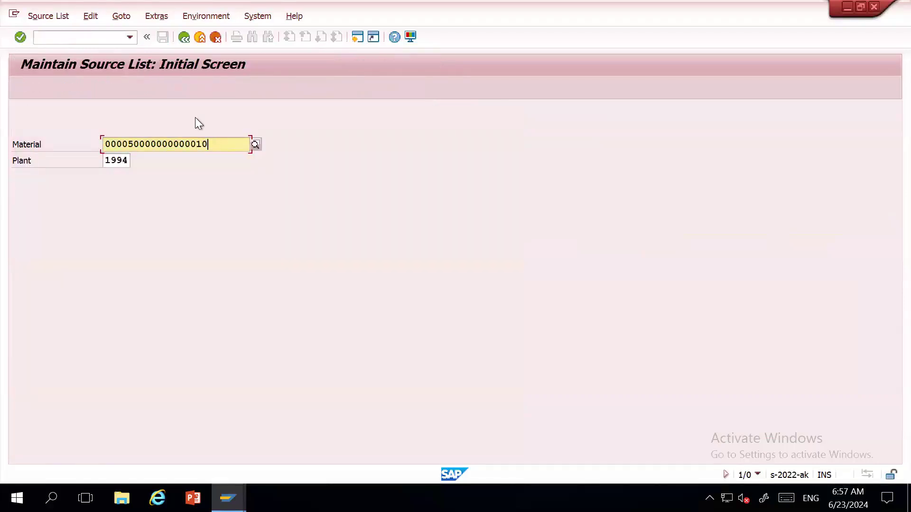
{"action": "key", "text": "Return"}
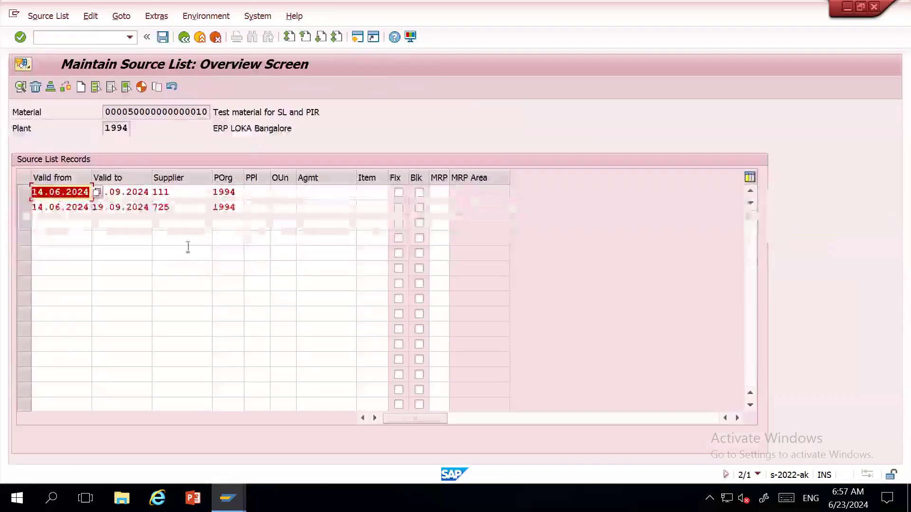
{"action": "left_click", "coordinate": [88, 37]}
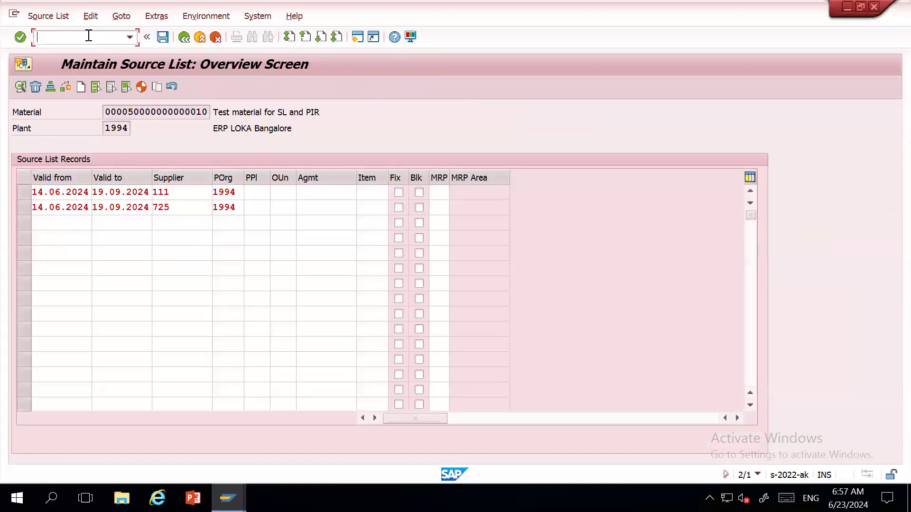
{"action": "type", "text": "/nmm02"}
{"action": "key", "text": "Return"}
{"action": "key", "text": "Return"}
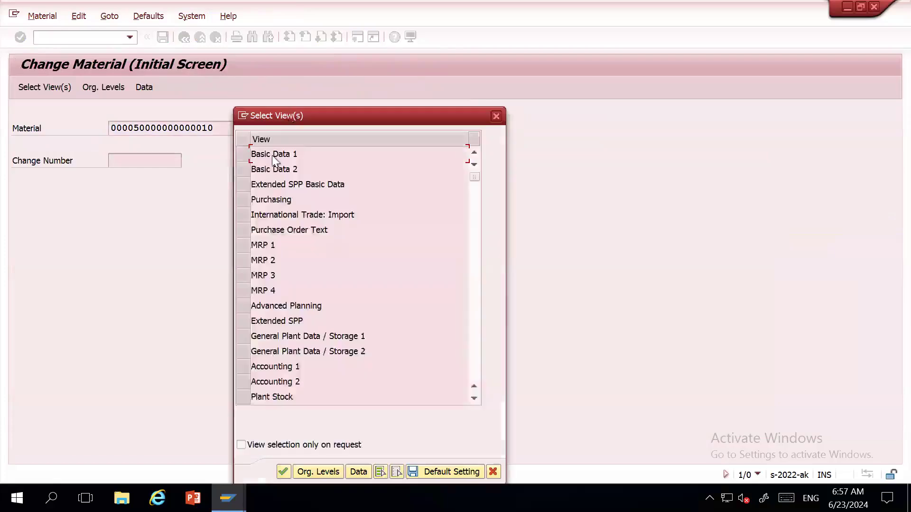
{"action": "left_click", "coordinate": [239, 158]}
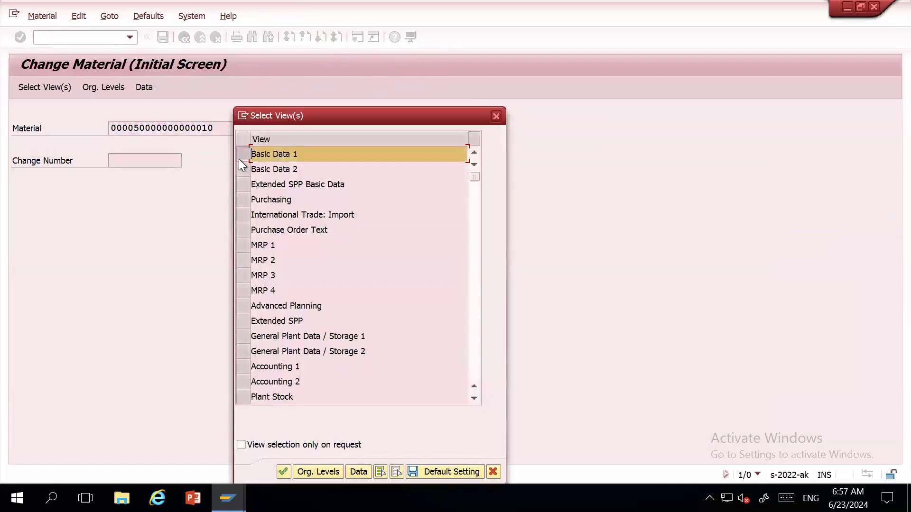
{"action": "left_click", "coordinate": [246, 200]}
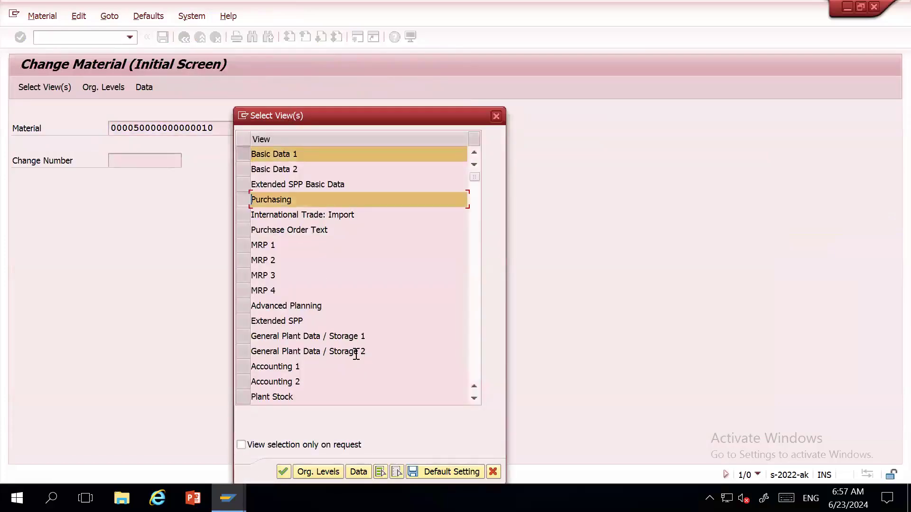
{"action": "left_click", "coordinate": [320, 471]}
{"action": "type", "text": "1010"}
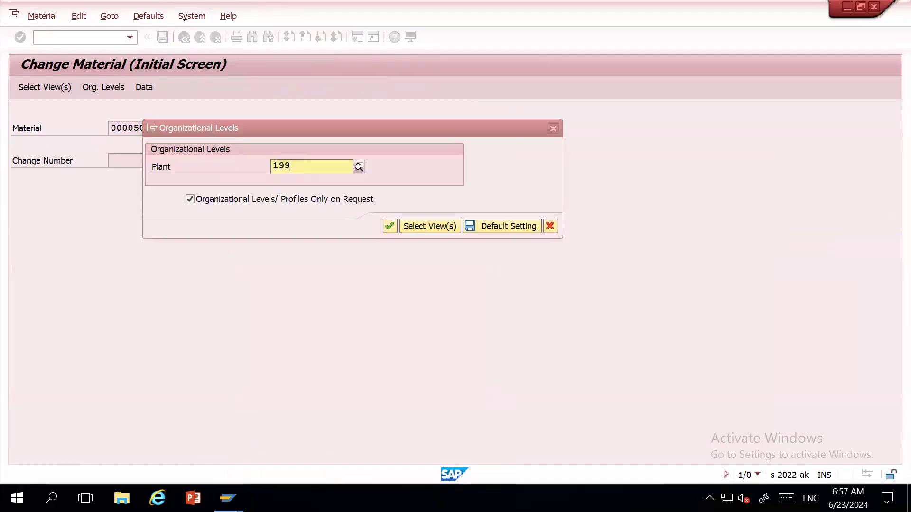
{"action": "key", "text": "Return"}
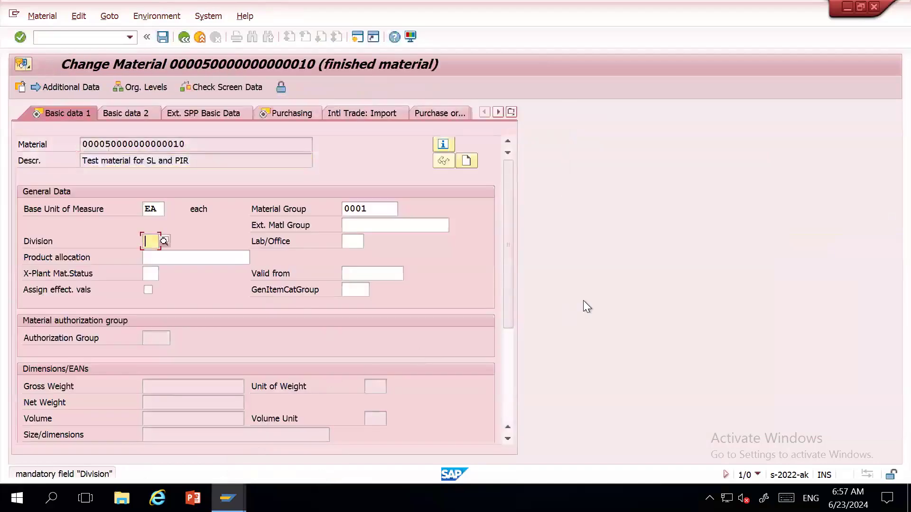
Step: Enter division 00 and remove the source list requirement in the material's purchasing data, saving the material
{"action": "type", "text": "00"}
{"action": "key", "text": "Return"}
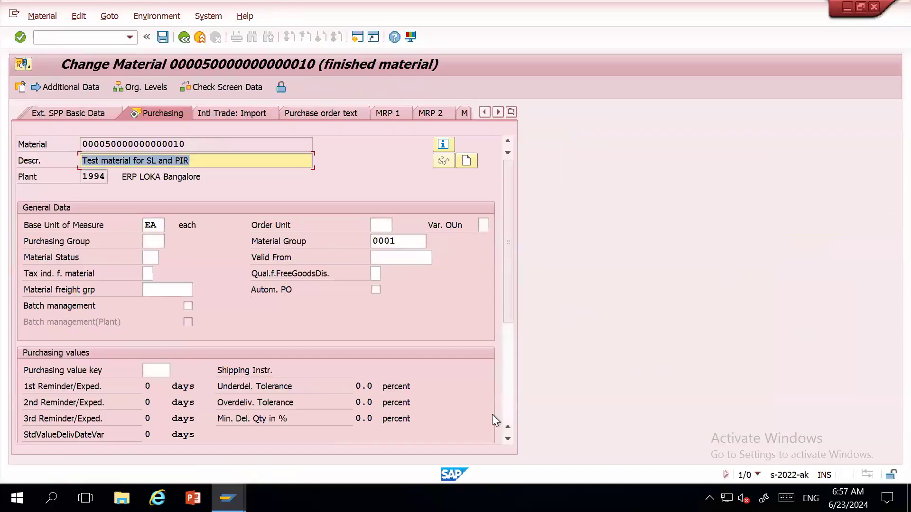
{"action": "left_click", "coordinate": [506, 412]}
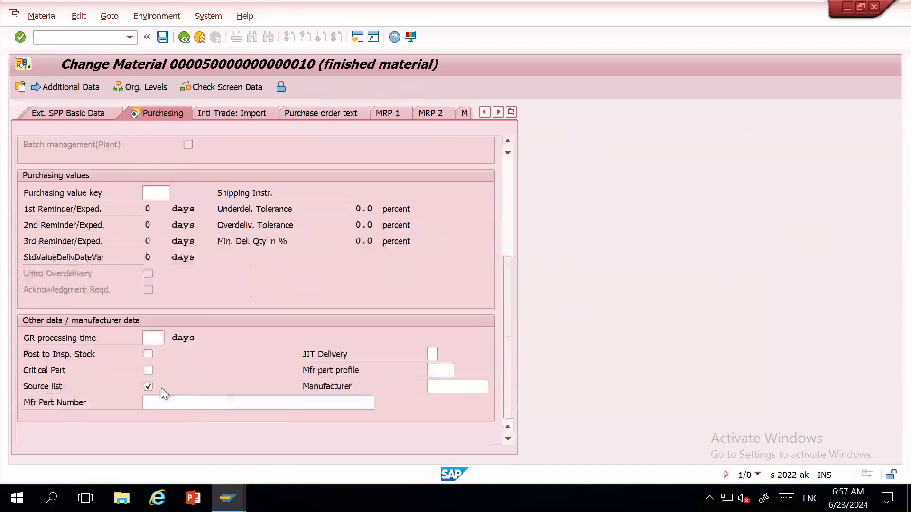
{"action": "left_click", "coordinate": [184, 37]}
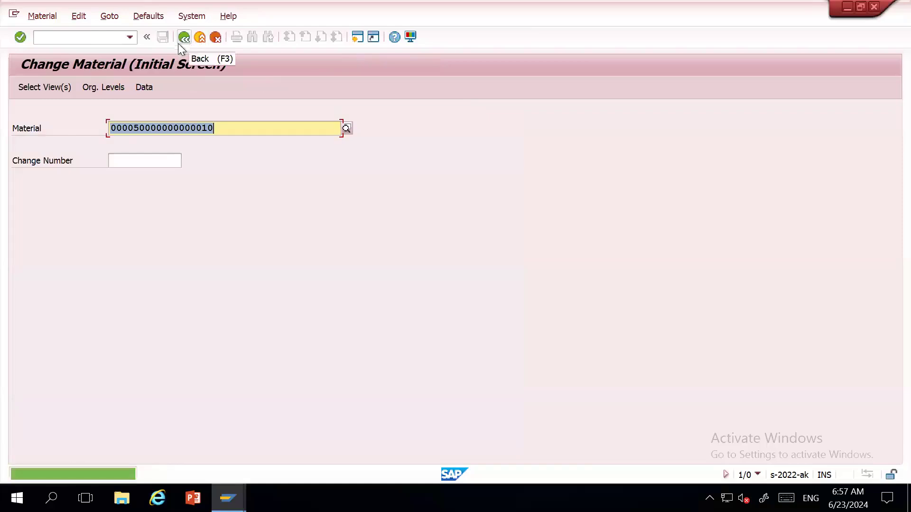
Step: Start a new purchase order in ME21N that references the new contract as outline agreement, with contract item 10
{"action": "left_click", "coordinate": [83, 38]}
{"action": "type", "text": "/nme21n"}
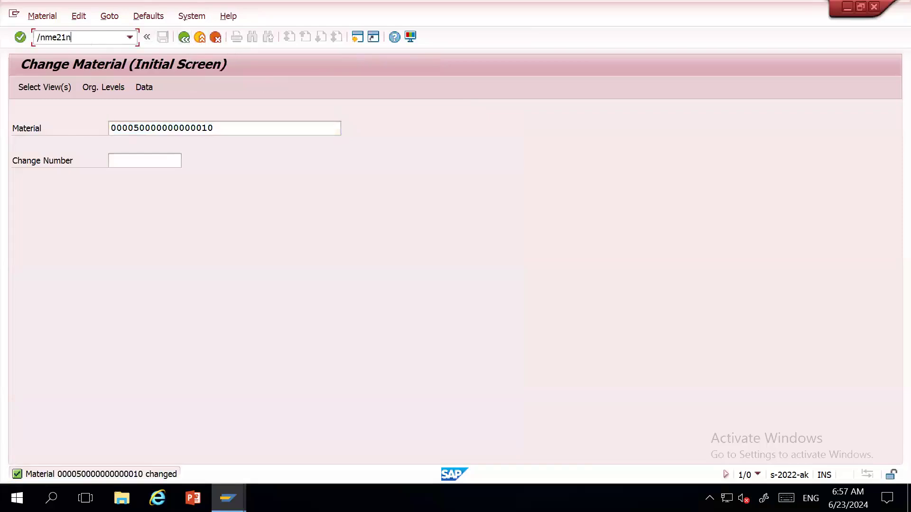
{"action": "key", "text": "Return"}
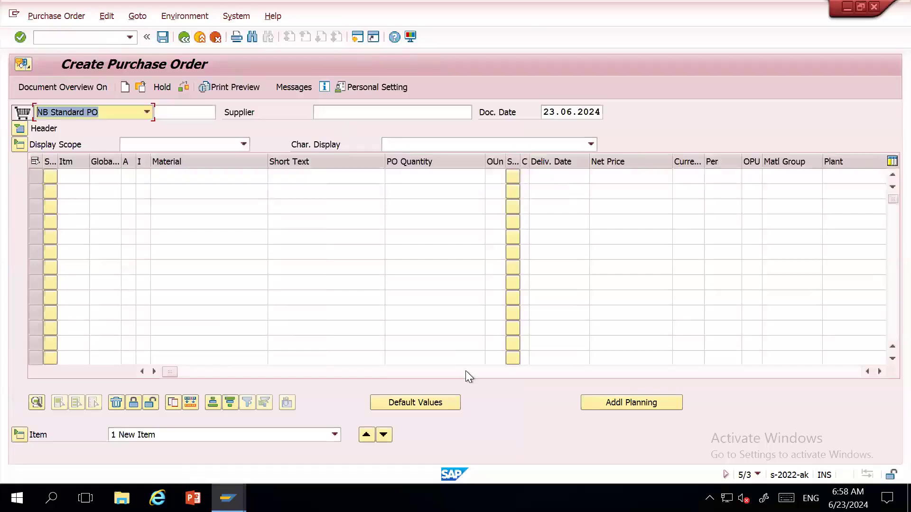
{"action": "left_click", "coordinate": [465, 371]}
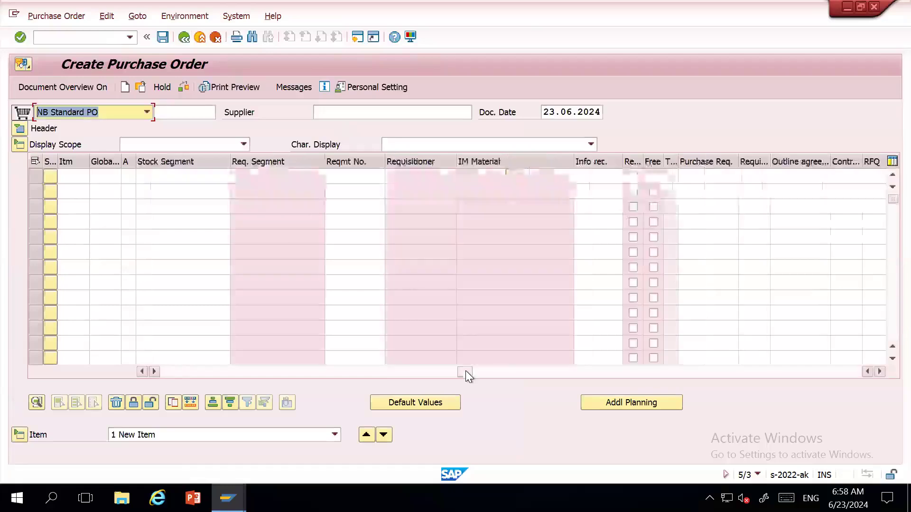
{"action": "left_click", "coordinate": [805, 176]}
{"action": "key", "text": "space"}
{"action": "key", "text": "Down"}
{"action": "key", "text": "Return"}
{"action": "type", "text": "10"}
{"action": "key", "text": "Return"}
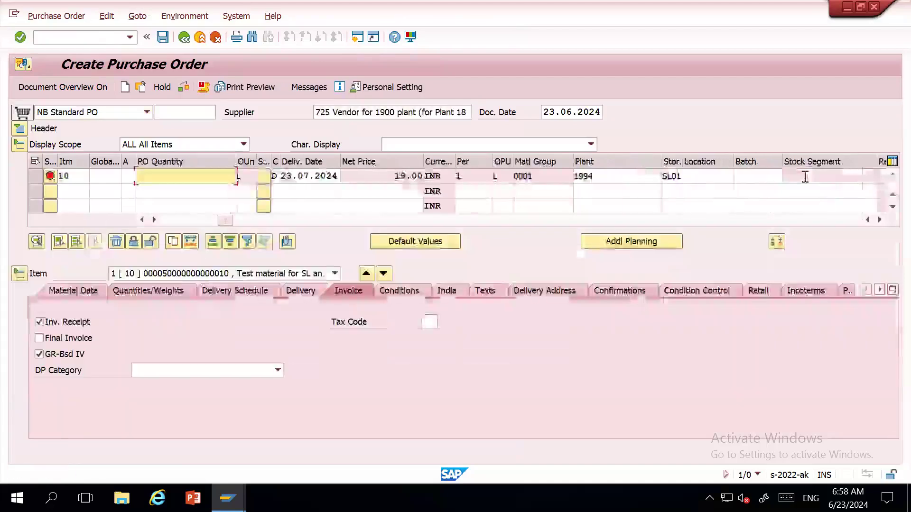
Step: Set the order quantity to 10 L, accept the warnings and save the purchase order
{"action": "type", "text": "10"}
{"action": "key", "text": "Return"}
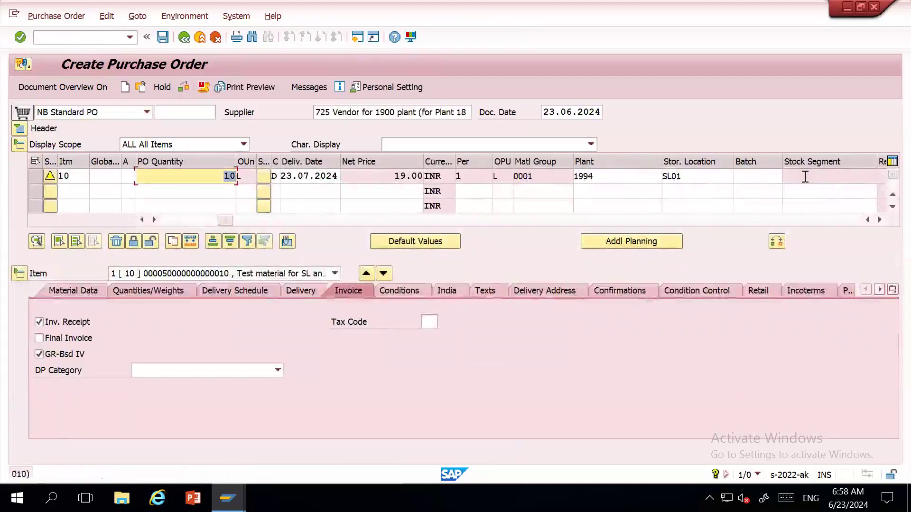
{"action": "key", "text": "Return"}
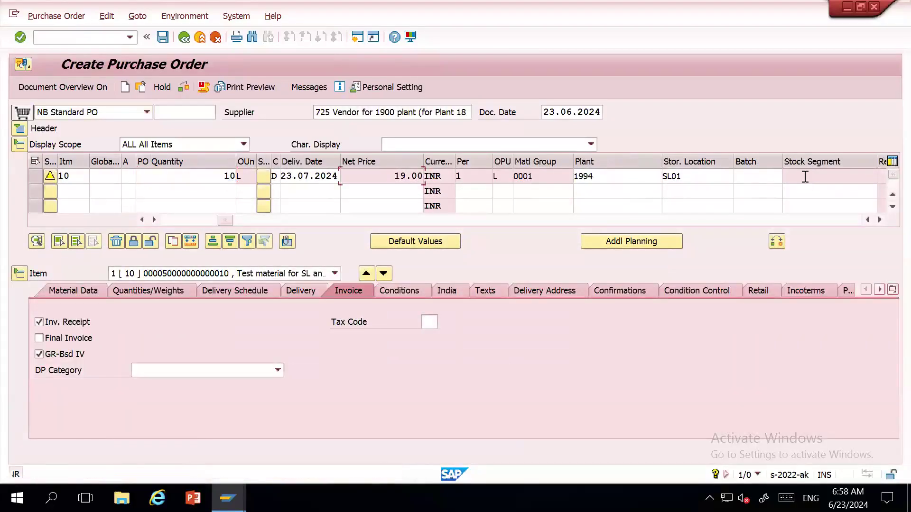
{"action": "left_click_drag", "start_coordinate": [227, 222], "coordinate": [139, 220]}
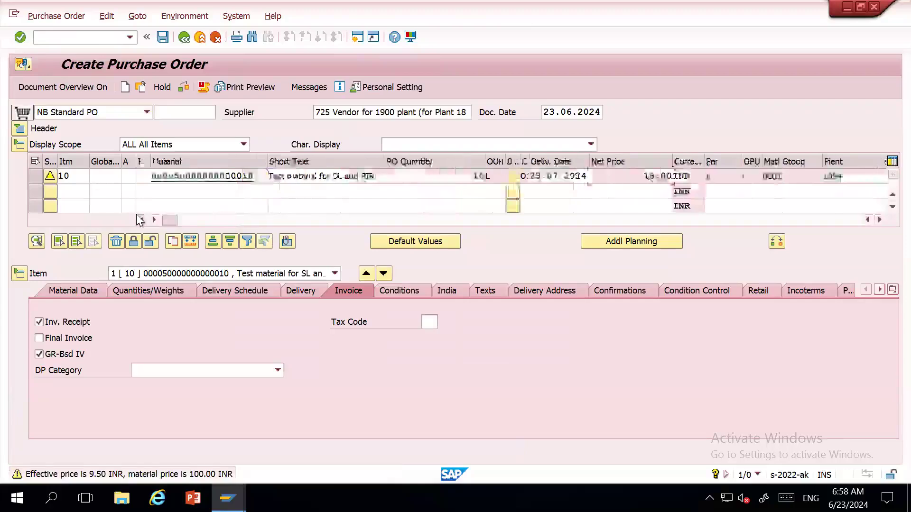
{"action": "left_click", "coordinate": [162, 37]}
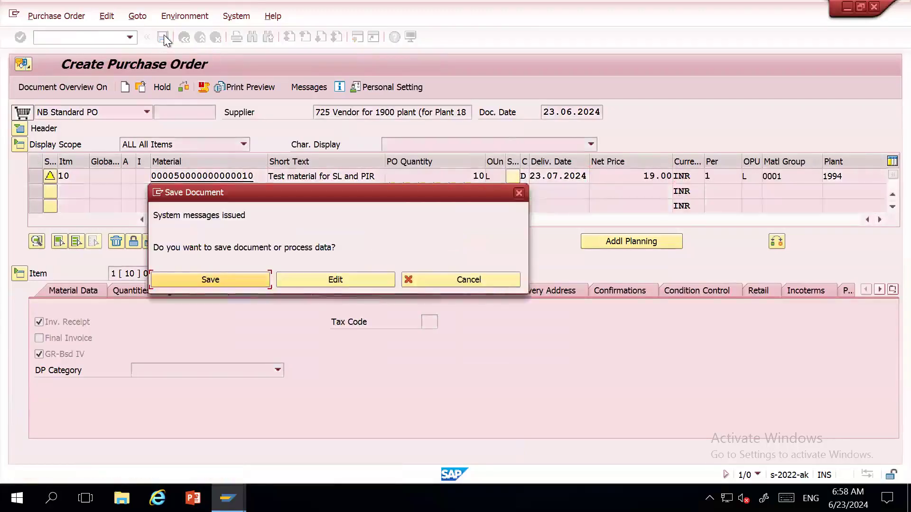
{"action": "left_click", "coordinate": [241, 284]}
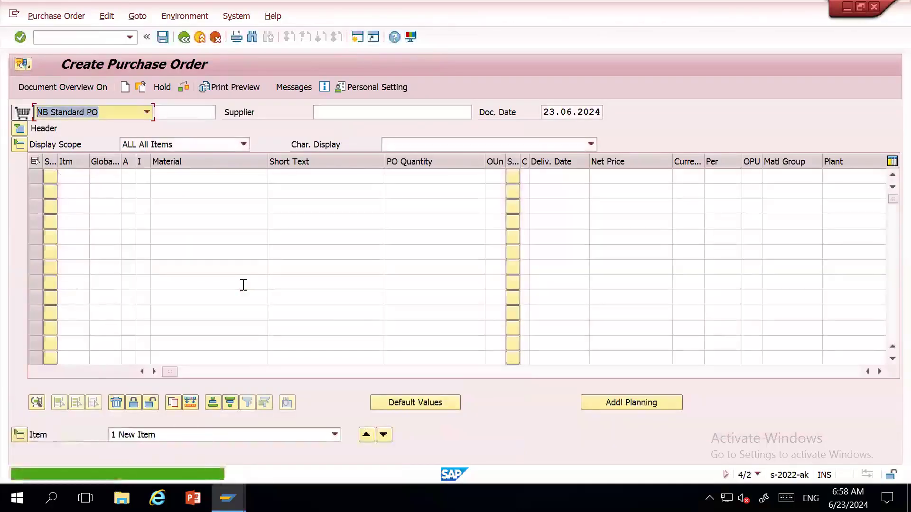
Step: Switch to the contract session, redisplay the contract and examine the release order documentation of item 10
{"action": "key", "text": "alt+Tab"}
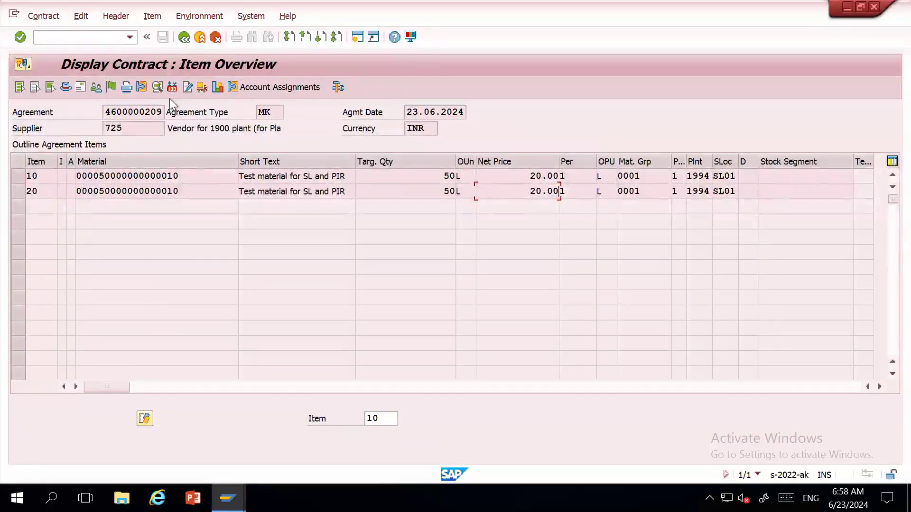
{"action": "left_click", "coordinate": [188, 36]}
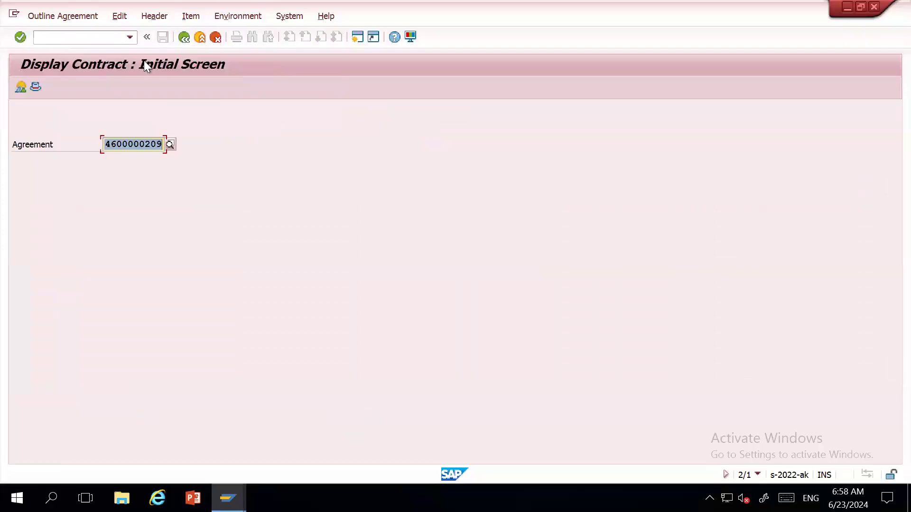
{"action": "key", "text": "Return"}
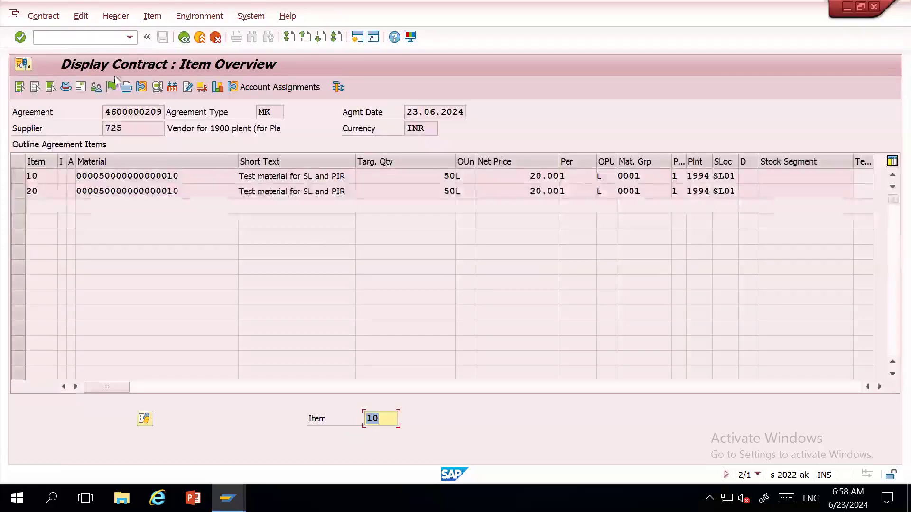
{"action": "left_click", "coordinate": [21, 182]}
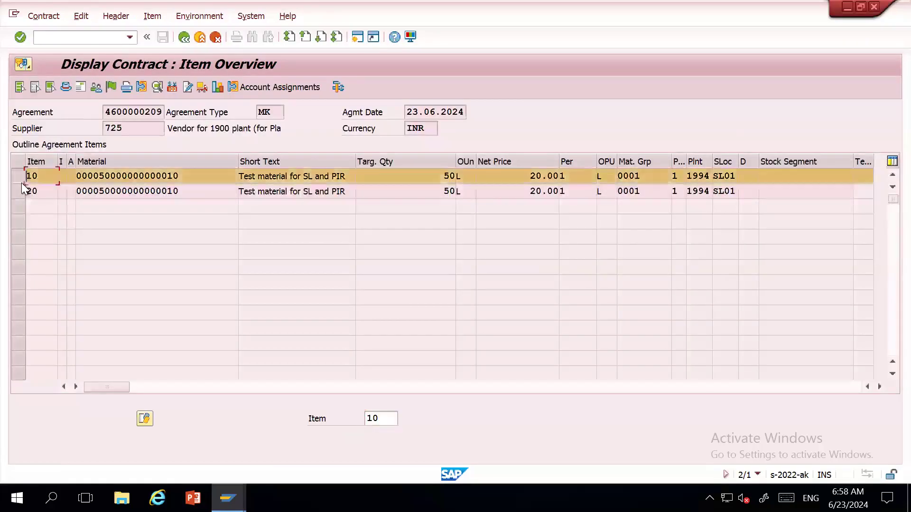
{"action": "left_click", "coordinate": [216, 87]}
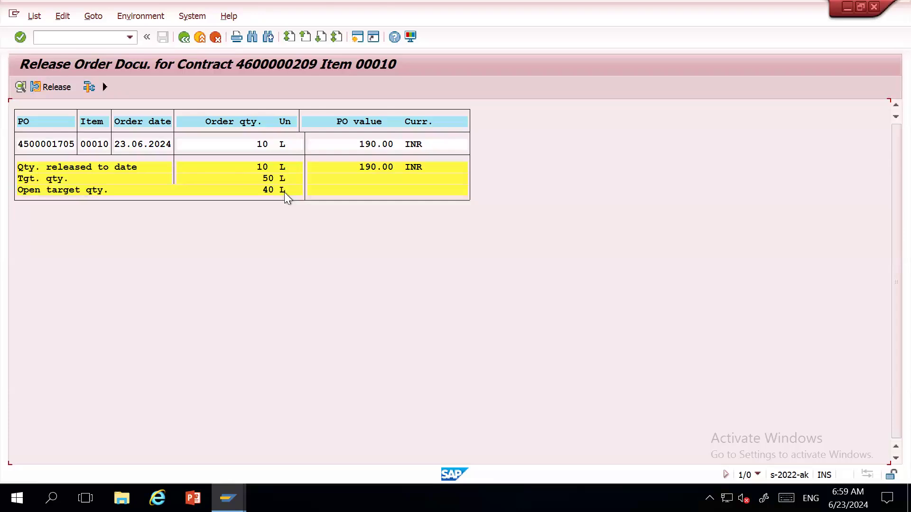
Step: Return to the purchase order session and reference item 10 of the same contract in the first line of another order
{"action": "key", "text": "alt+Tab"}
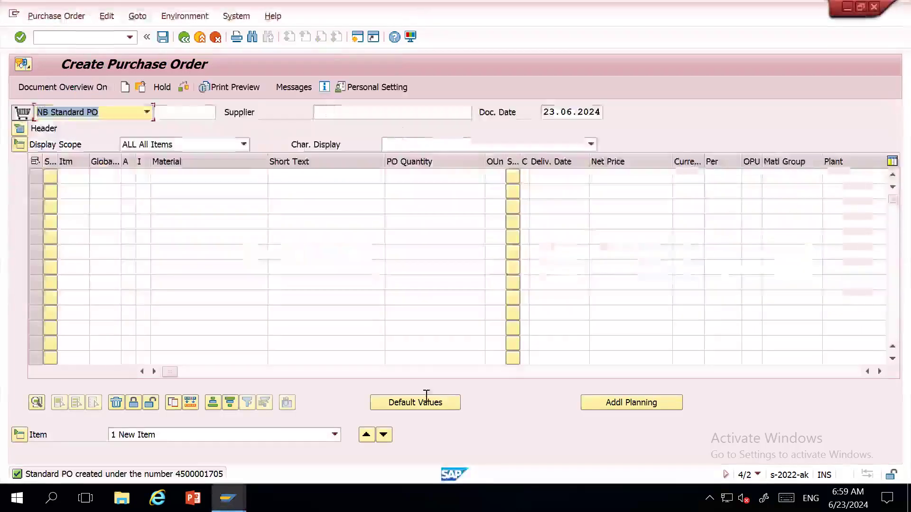
{"action": "left_click", "coordinate": [485, 372]}
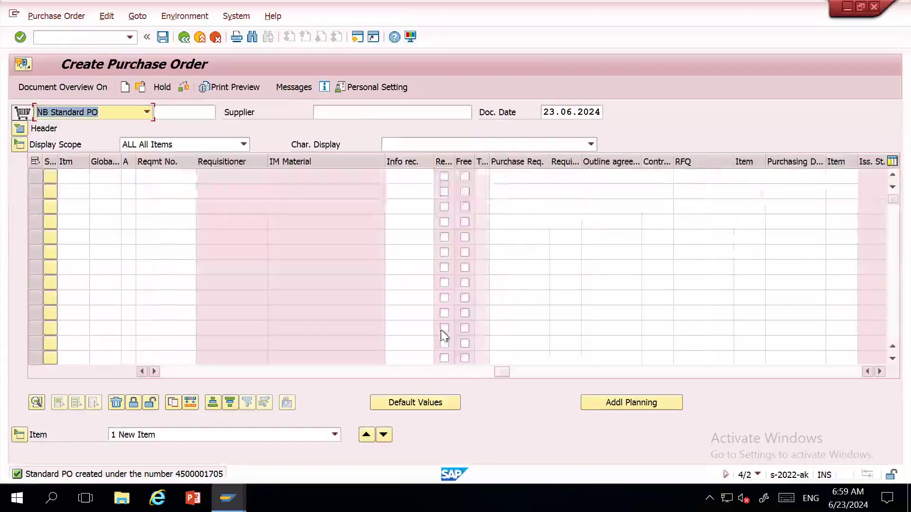
{"action": "left_click", "coordinate": [630, 177]}
{"action": "key", "text": "Down"}
{"action": "key", "text": "Down"}
{"action": "key", "text": "Return"}
{"action": "type", "text": "10"}
{"action": "key", "text": "Return"}
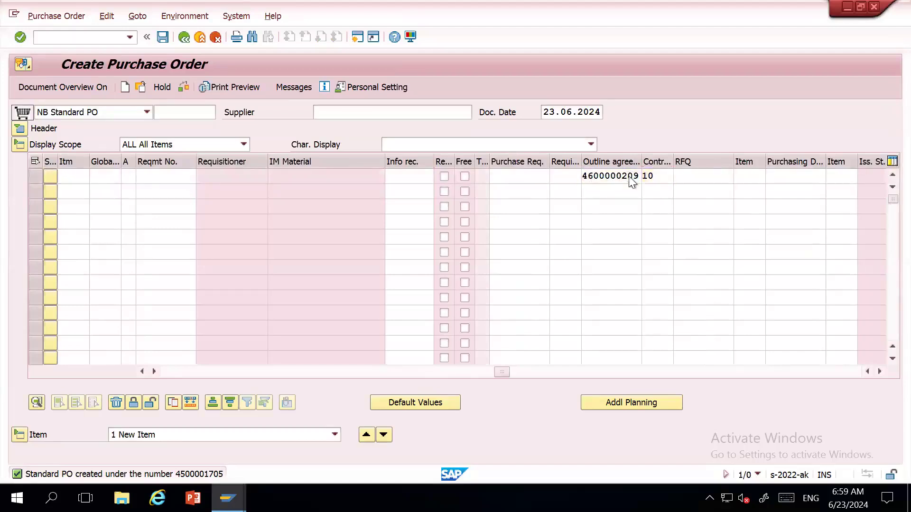
Step: Try to order 50 L against the contract item and open the long text of the resulting message
{"action": "type", "text": "50"}
{"action": "key", "text": "Return"}
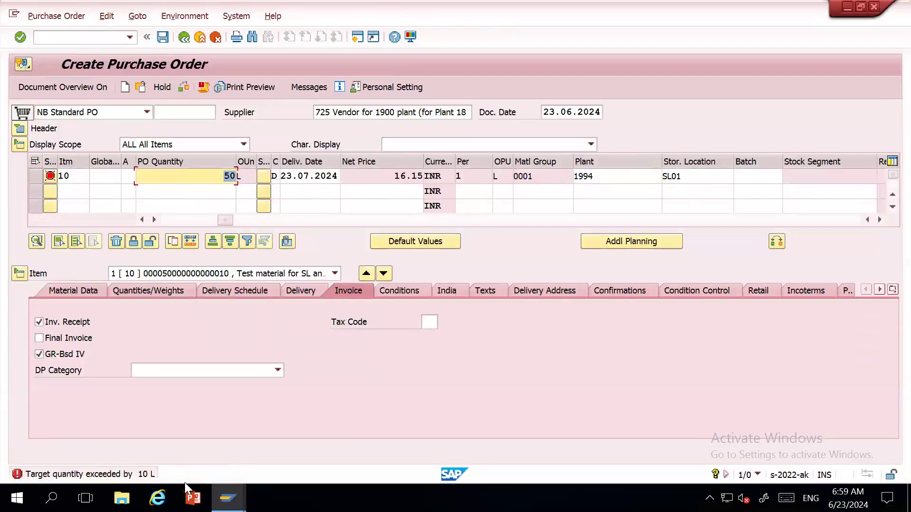
{"action": "double_click", "coordinate": [145, 480]}
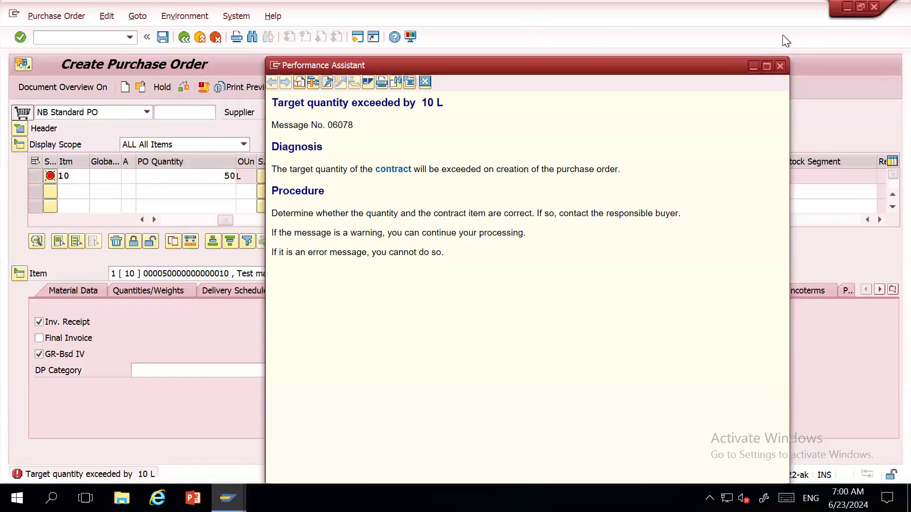
Step: Close the message help, leave the purchase order without saving and start transaction ME31L to create a scheduling agreement
{"action": "left_click", "coordinate": [780, 66]}
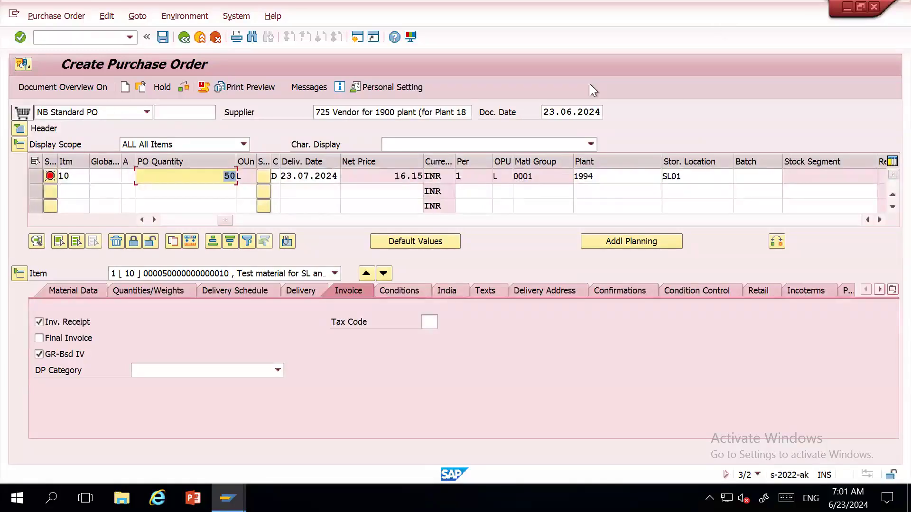
{"action": "left_click", "coordinate": [203, 38]}
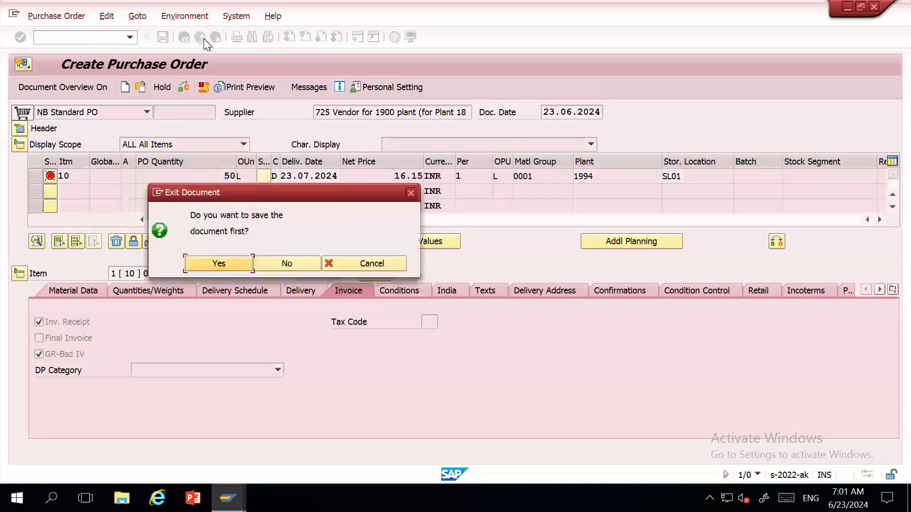
{"action": "left_click", "coordinate": [287, 264]}
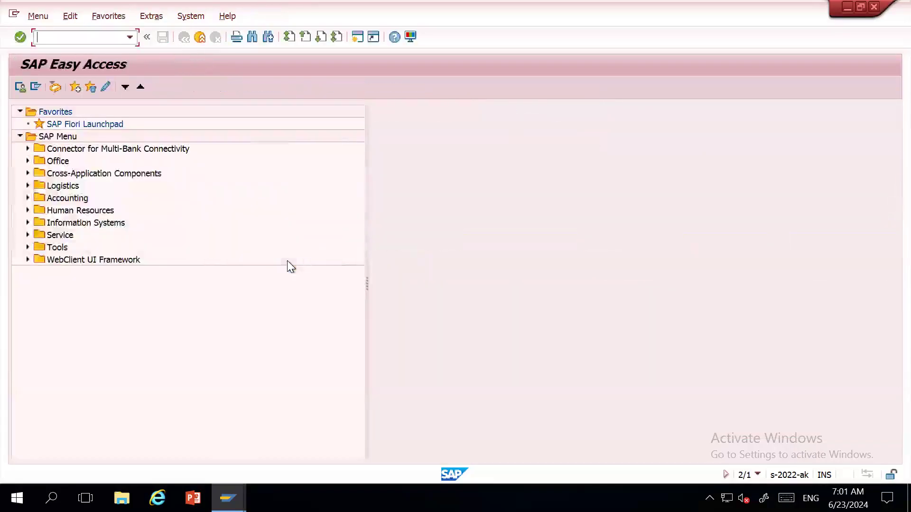
{"action": "type", "text": "me31l"}
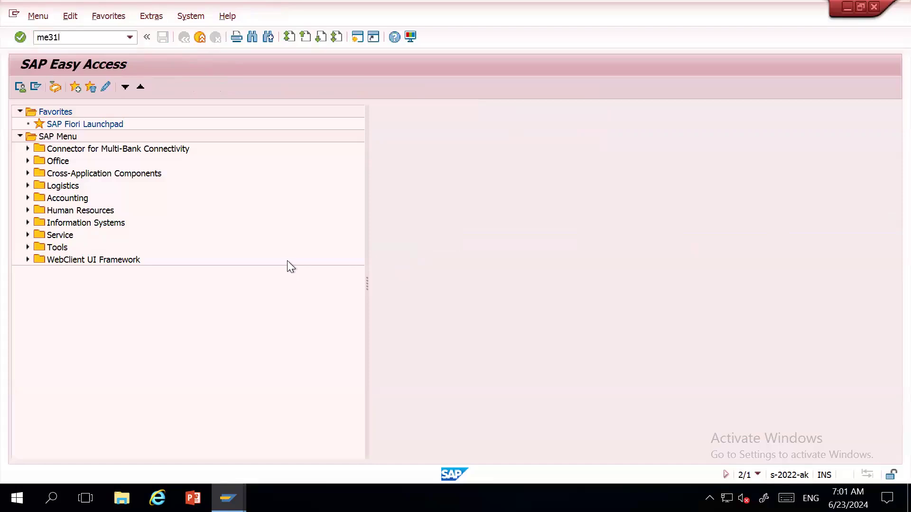
{"action": "key", "text": "Return"}
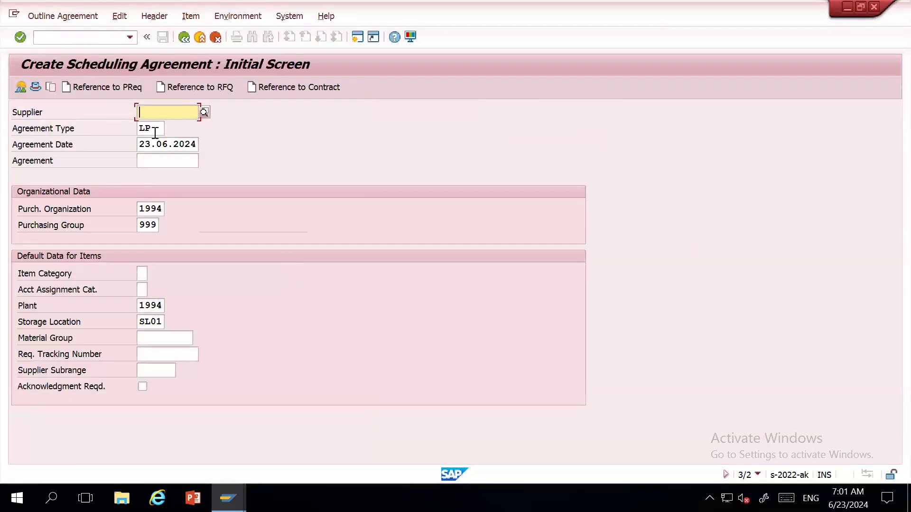
Step: Begin a scheduling agreement of type LP for supplier 111, fill in the validity end date and proceed to the item overview
{"action": "left_click_drag", "start_coordinate": [151, 128], "coordinate": [133, 129]}
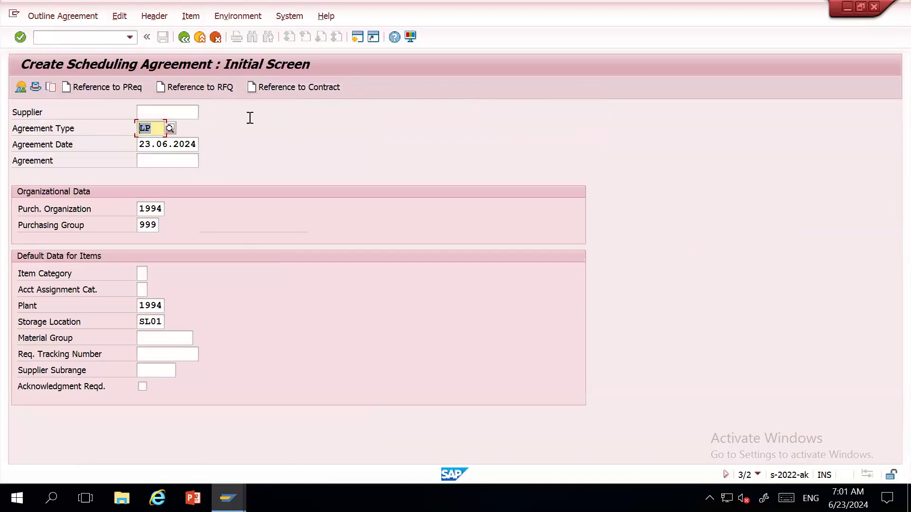
{"action": "left_click", "coordinate": [174, 114]}
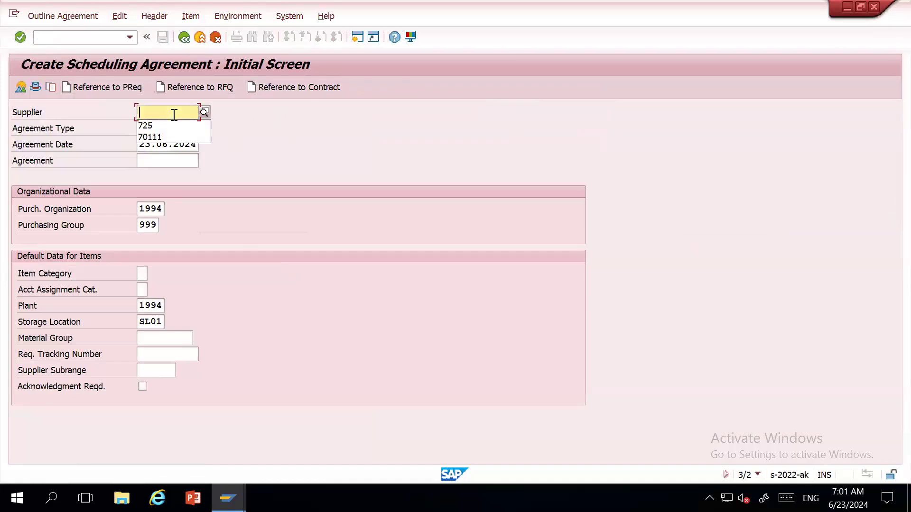
{"action": "type", "text": "111"}
{"action": "key", "text": "Return"}
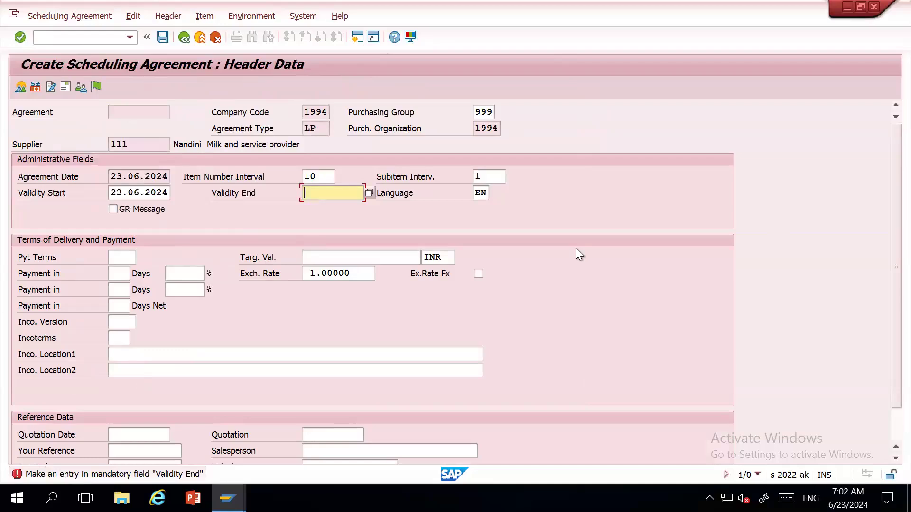
{"action": "key", "text": "BackSpace"}
{"action": "key", "text": "Down"}
{"action": "key", "text": "Return"}
{"action": "key", "text": "Return"}
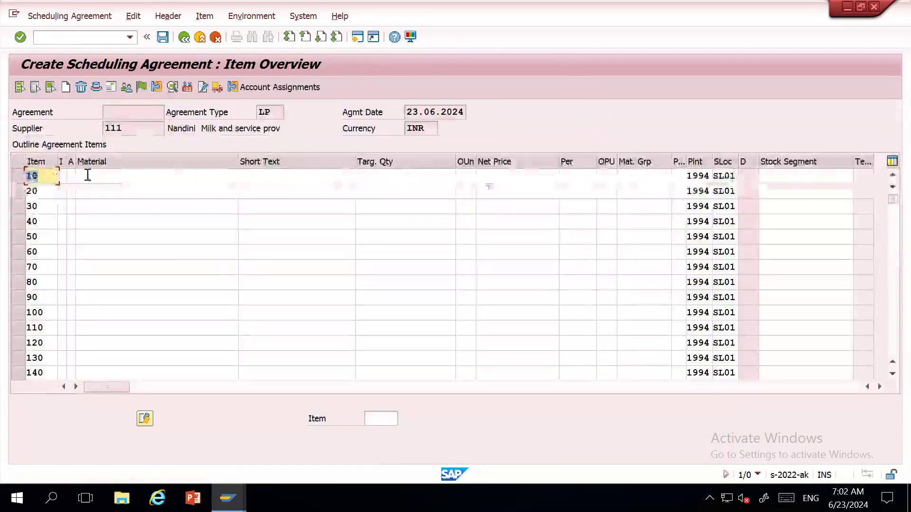
Step: Enter material 1002 as item 10 with target quantity 1000 and net price 100, and turn off evaluated receipt settlement for it
{"action": "left_click", "coordinate": [88, 175]}
{"action": "type", "text": "1002"}
{"action": "key", "text": "Tab"}
{"action": "key", "text": "Tab"}
{"action": "type", "text": "1000"}
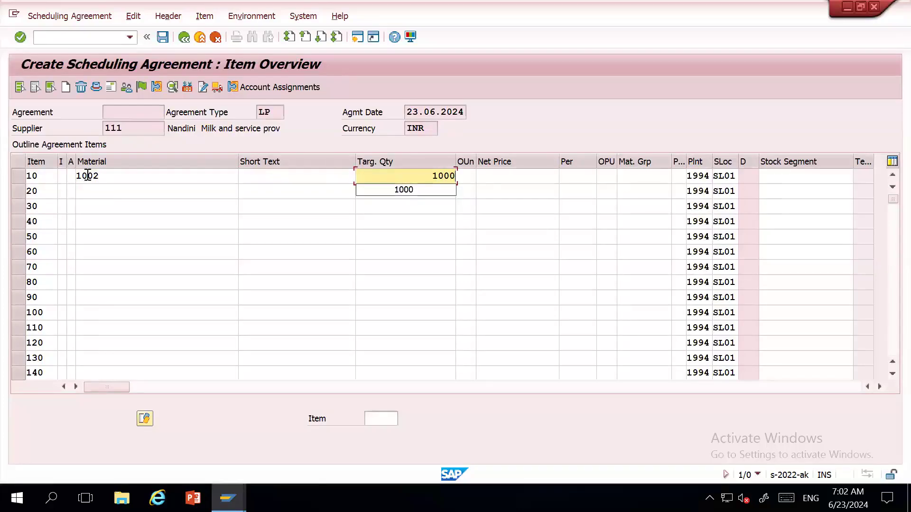
{"action": "key", "text": "Tab"}
{"action": "type", "text": "100"}
{"action": "key", "text": "Return"}
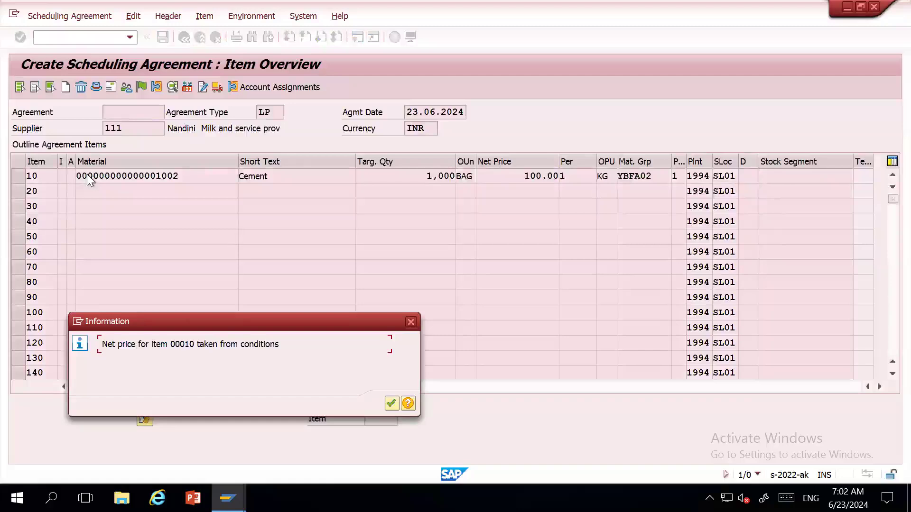
{"action": "key", "text": "Return"}
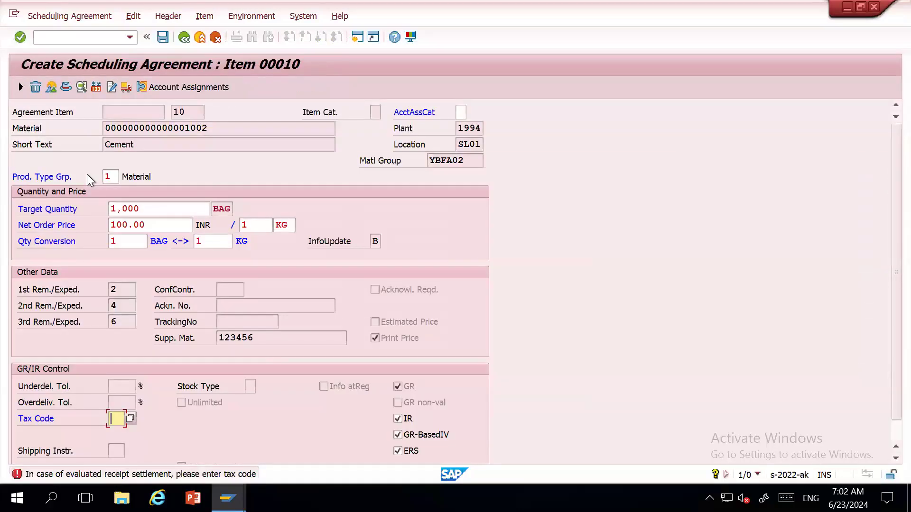
{"action": "left_click", "coordinate": [415, 451]}
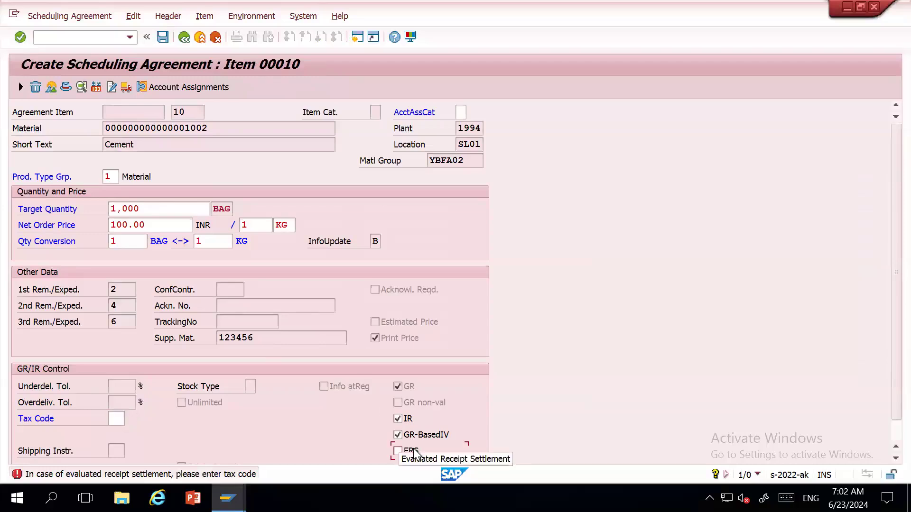
{"action": "key", "text": "Return"}
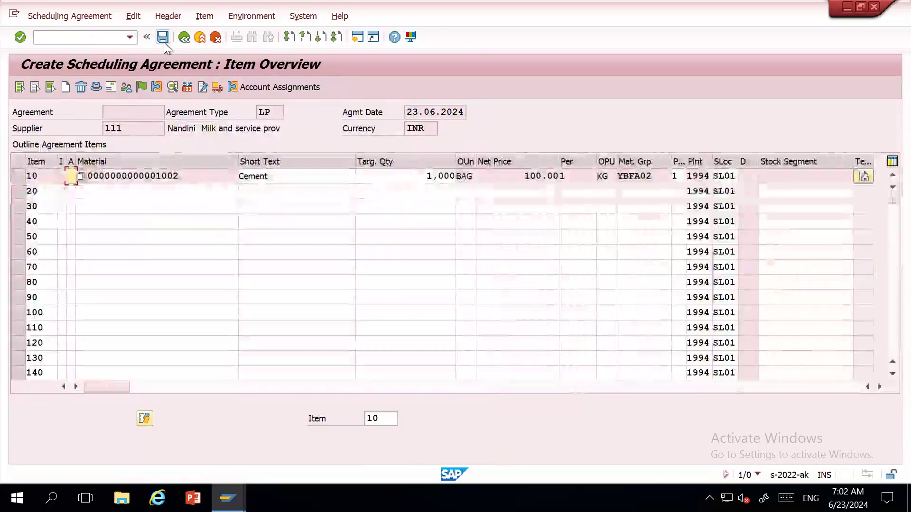
Step: Examine the quantity scales of the PB00 price condition for item 10 and return to the condition's fast entry
{"action": "left_click", "coordinate": [21, 173]}
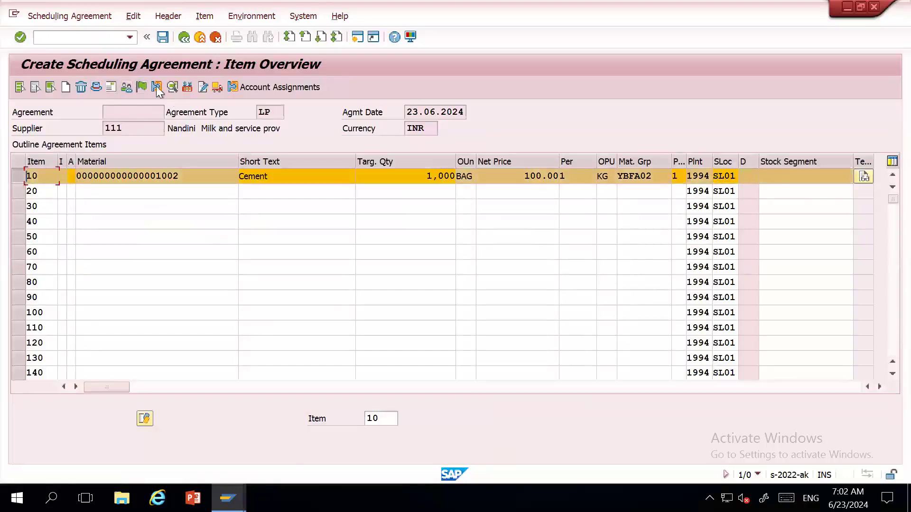
{"action": "left_click", "coordinate": [188, 89]}
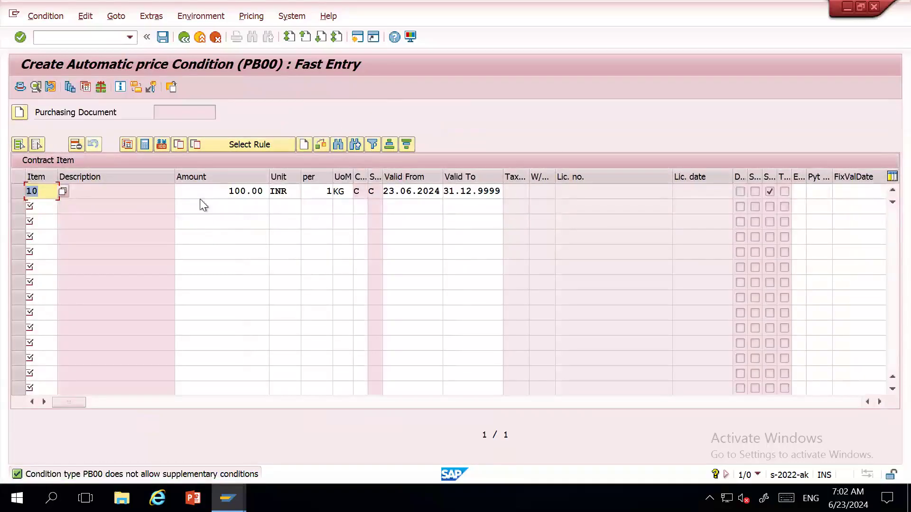
{"action": "left_click", "coordinate": [19, 192]}
{"action": "left_click", "coordinate": [70, 90]}
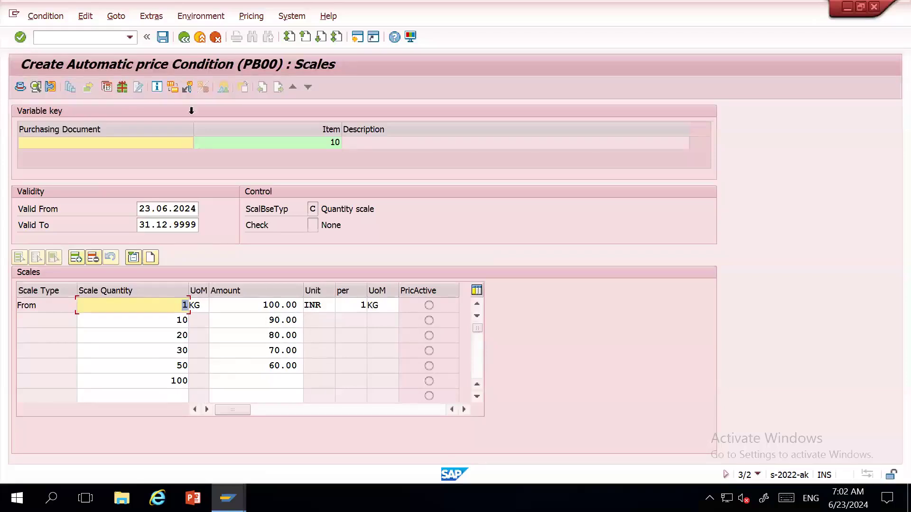
{"action": "left_click", "coordinate": [183, 37]}
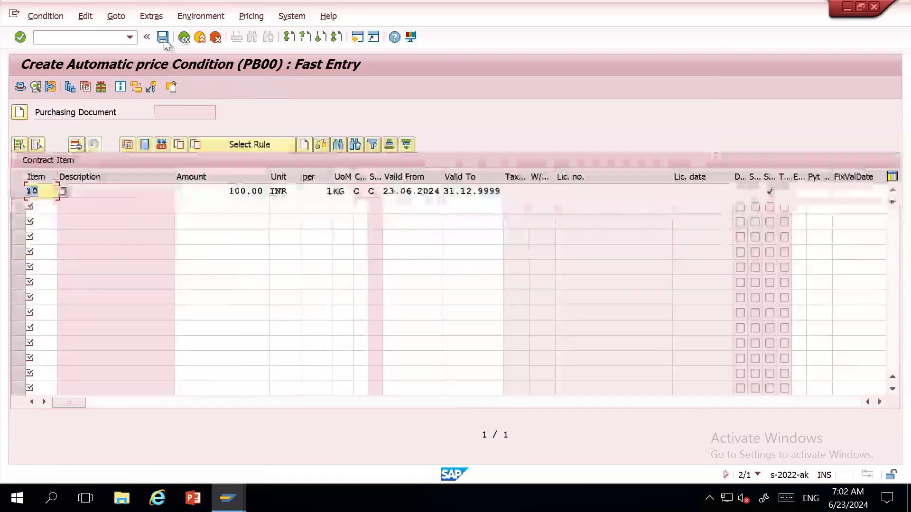
Step: Save the conditions and the scheduling agreement, and display the agreement just created
{"action": "left_click", "coordinate": [162, 37]}
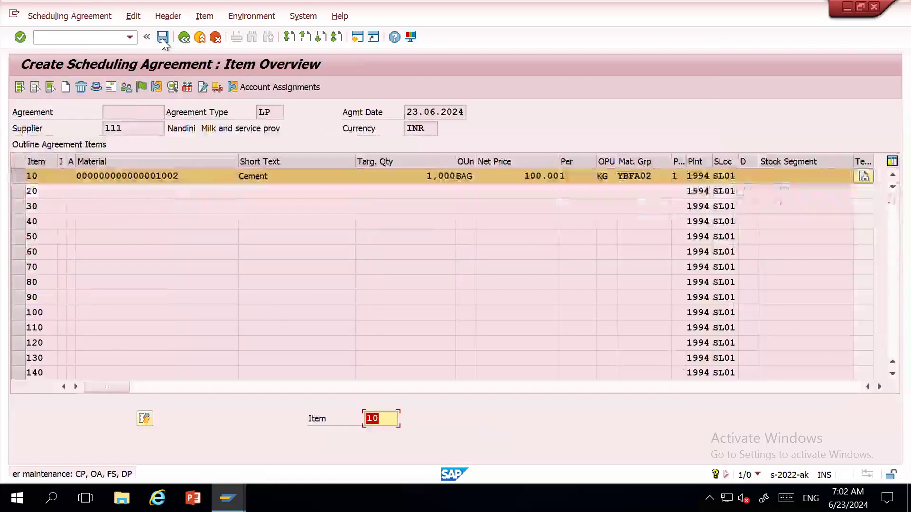
{"action": "left_click", "coordinate": [161, 37]}
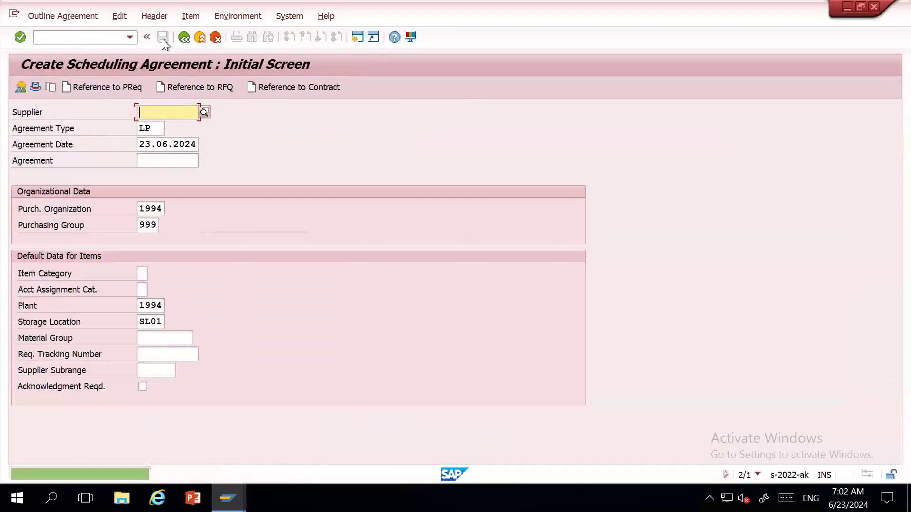
{"action": "left_click", "coordinate": [47, 21]}
{"action": "left_click", "coordinate": [38, 83]}
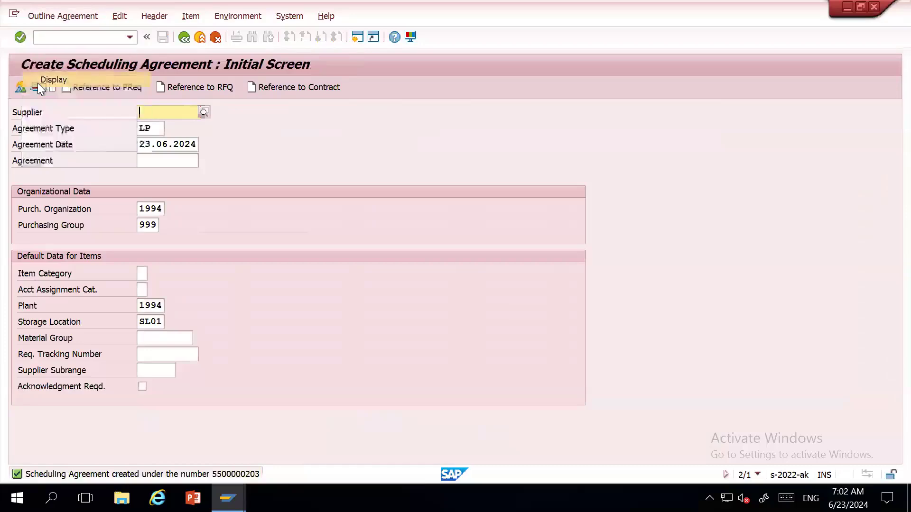
{"action": "key", "text": "Return"}
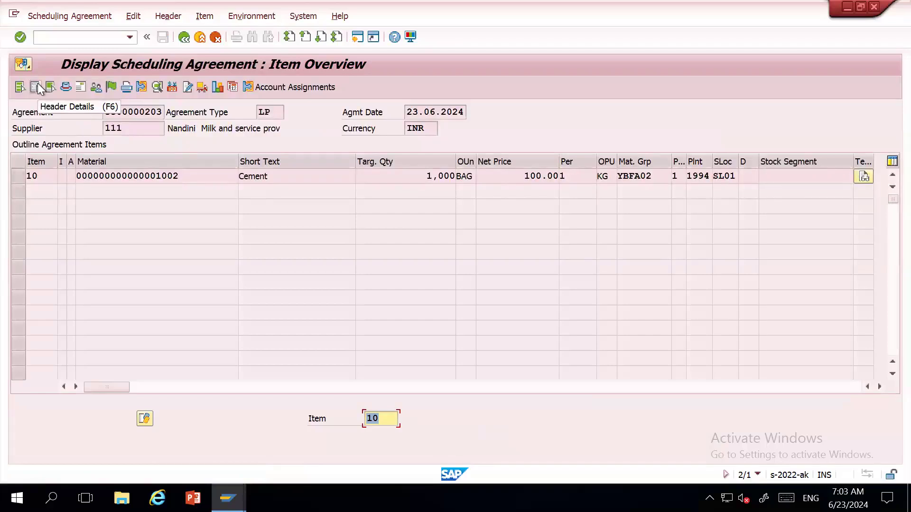
Step: Copy the scheduling agreement's number and start transaction ME21N in the SAP Easy Access session
{"action": "left_click", "coordinate": [104, 113]}
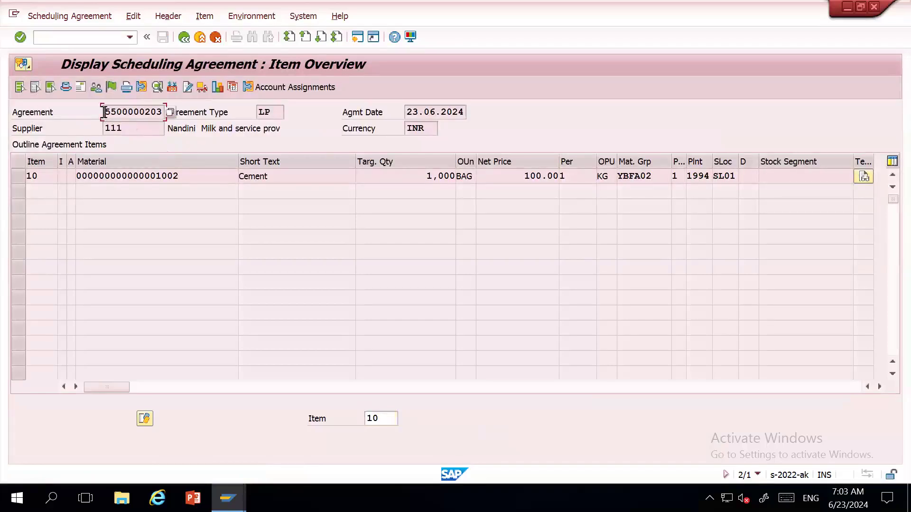
{"action": "left_click_drag", "start_coordinate": [104, 113], "coordinate": [166, 112]}
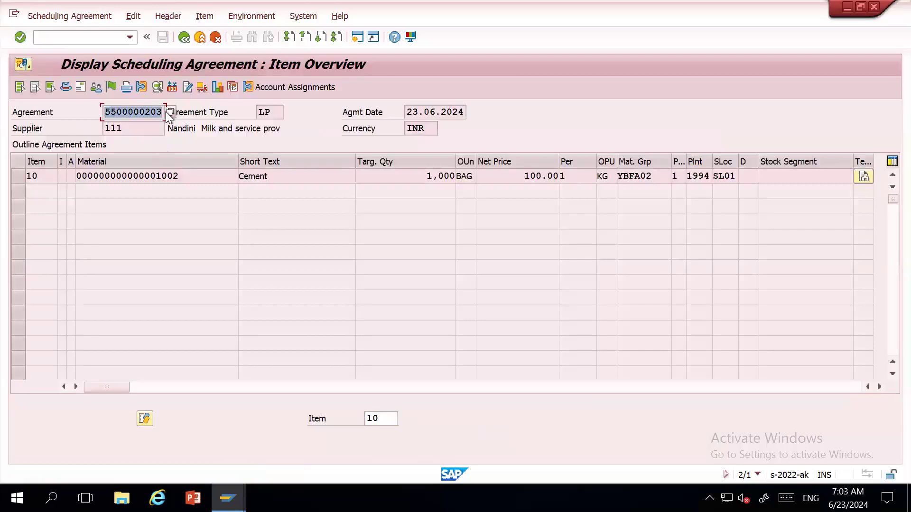
{"action": "key", "text": "ctrl+c"}
{"action": "key", "text": "alt+Tab"}
{"action": "key", "text": "alt+Tab"}
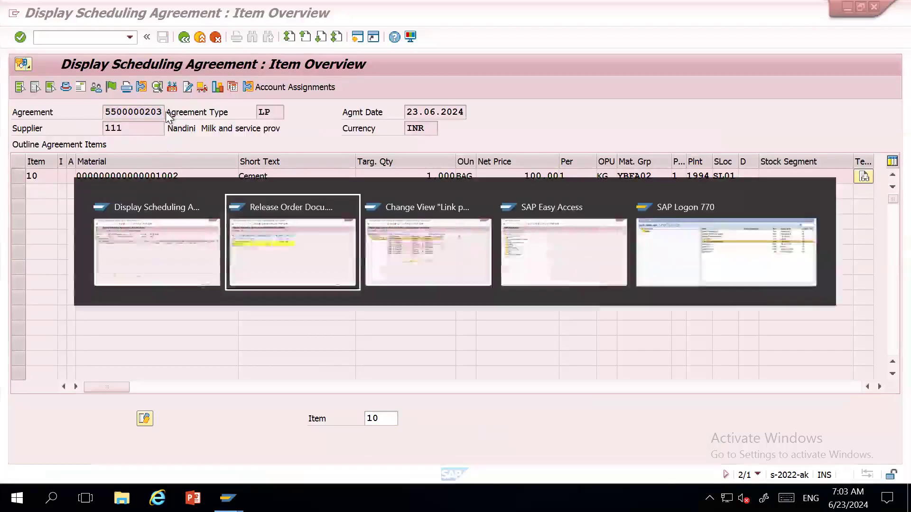
{"action": "key", "text": "alt+Tab"}
{"action": "type", "text": "me21n"}
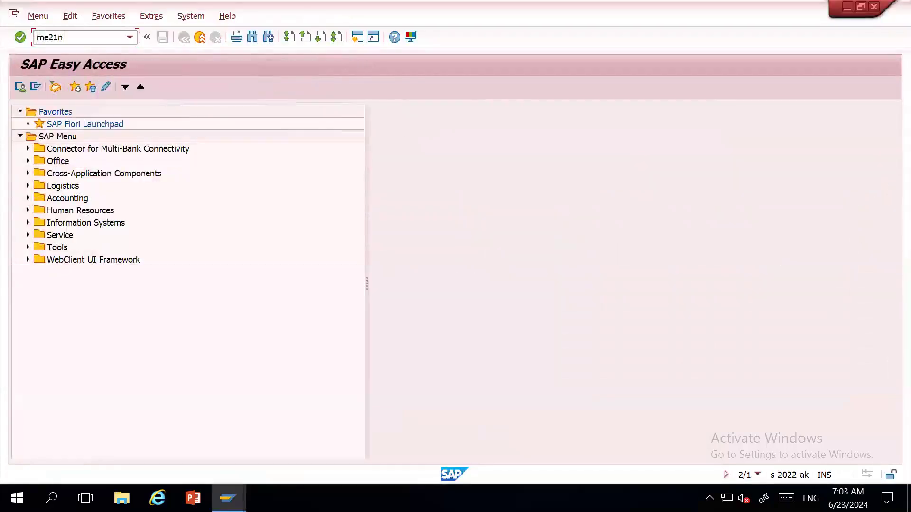
{"action": "key", "text": "Return"}
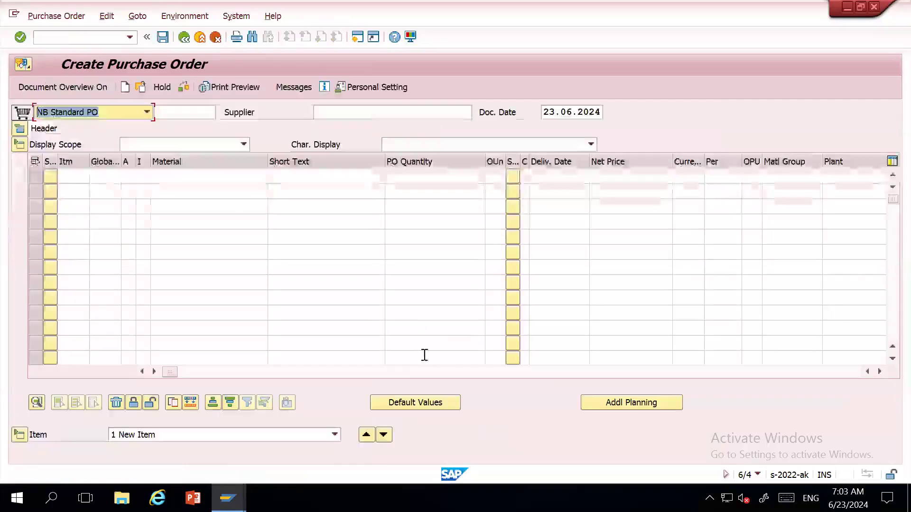
Step: Try to reference the copied scheduling agreement number as the outline agreement in the first purchase order line
{"action": "left_click", "coordinate": [420, 371]}
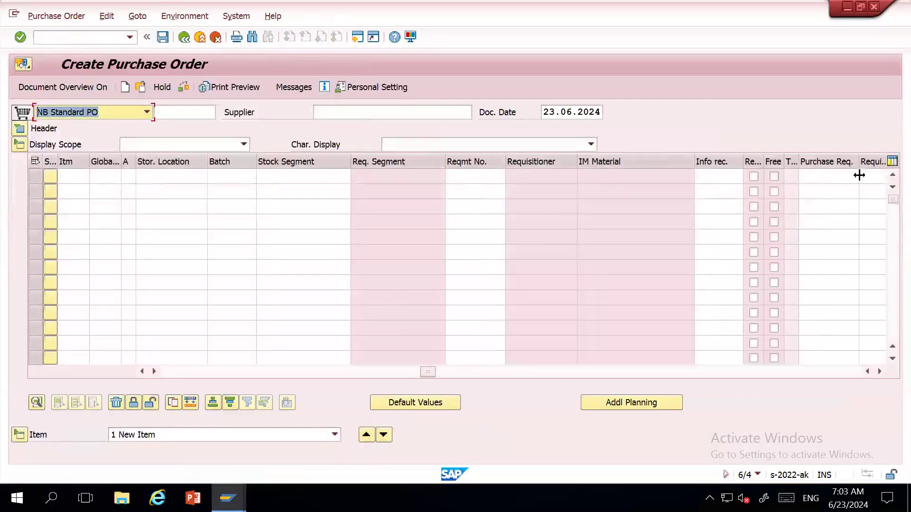
{"action": "left_click", "coordinate": [472, 372]}
{"action": "left_click", "coordinate": [716, 178]}
{"action": "key", "text": "ctrl+v"}
{"action": "key", "text": "Return"}
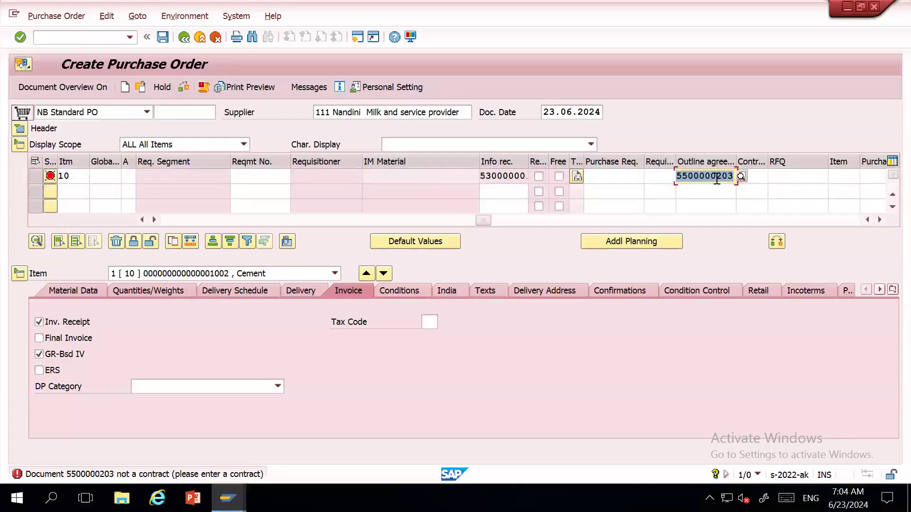
{"action": "left_click", "coordinate": [716, 179]}
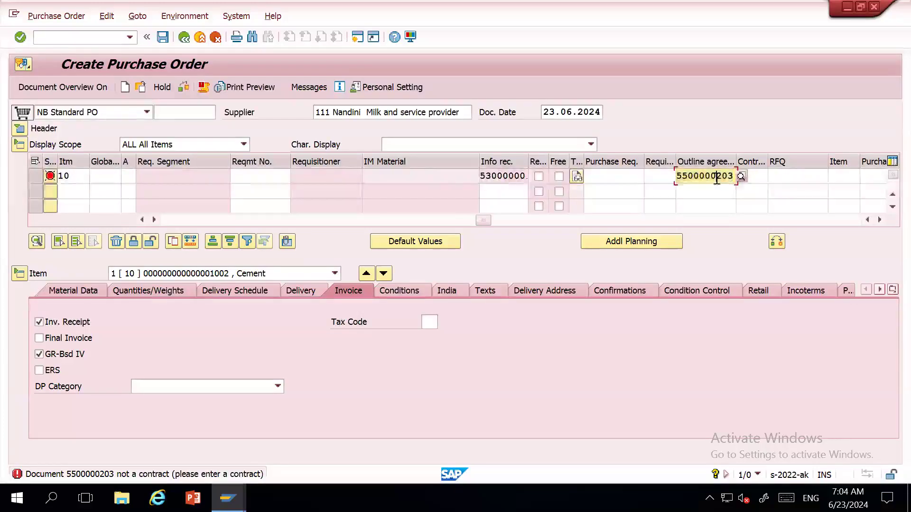
Step: Switch back to the scheduling agreement session, display the delivery schedule of item 10 and show the session's transaction code
{"action": "key", "text": "alt+Tab"}
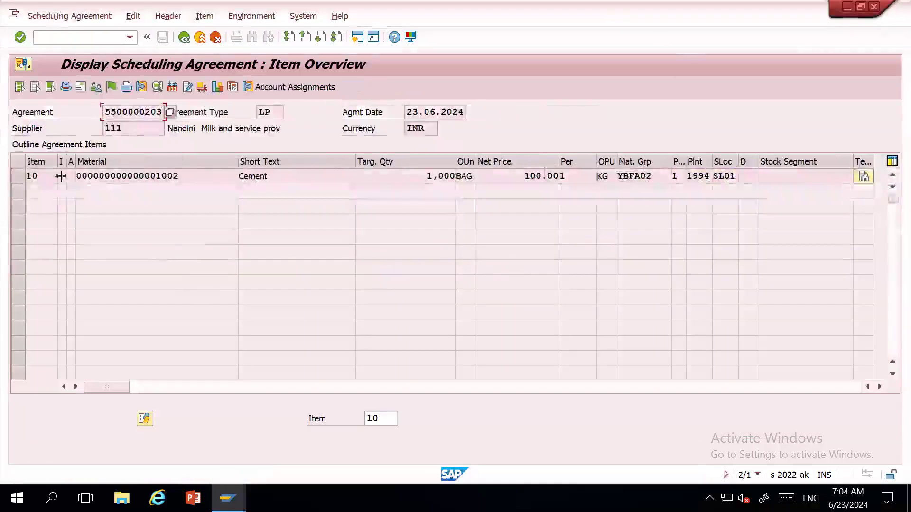
{"action": "left_click", "coordinate": [21, 181]}
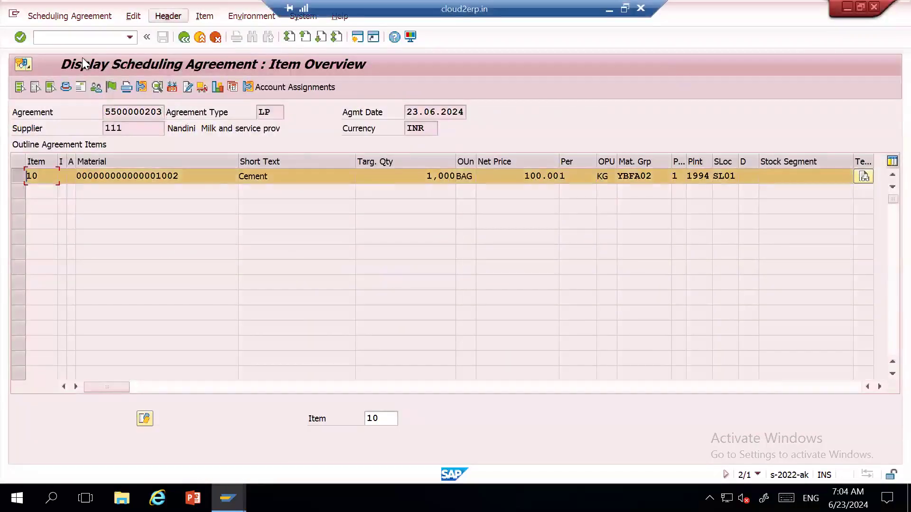
{"action": "left_click", "coordinate": [204, 16]}
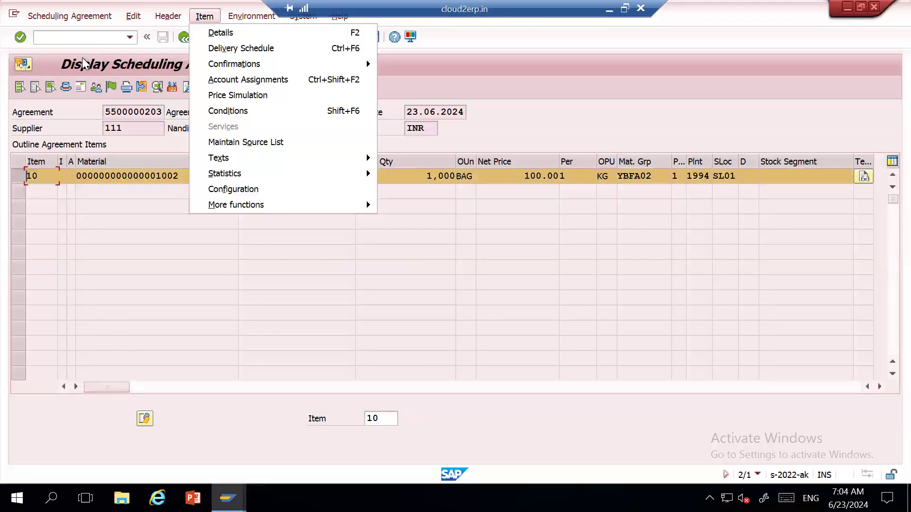
{"action": "left_click", "coordinate": [234, 51]}
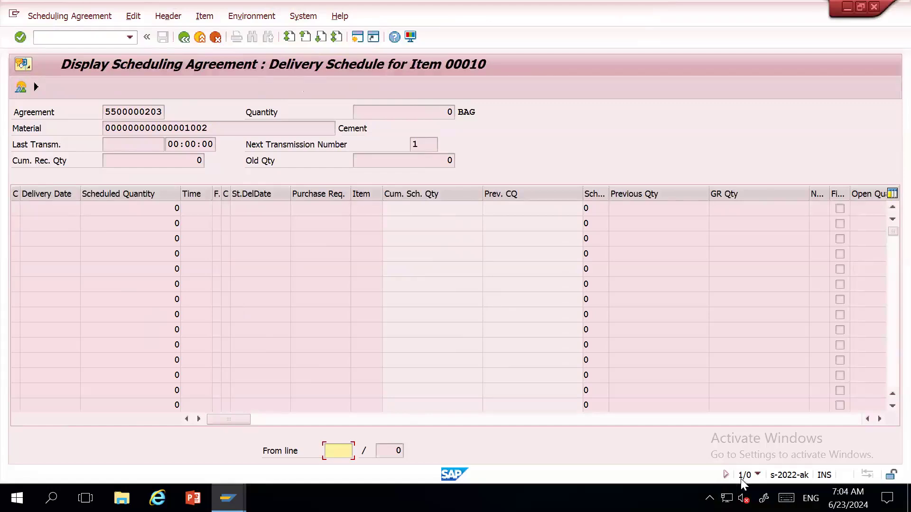
{"action": "left_click", "coordinate": [757, 475]}
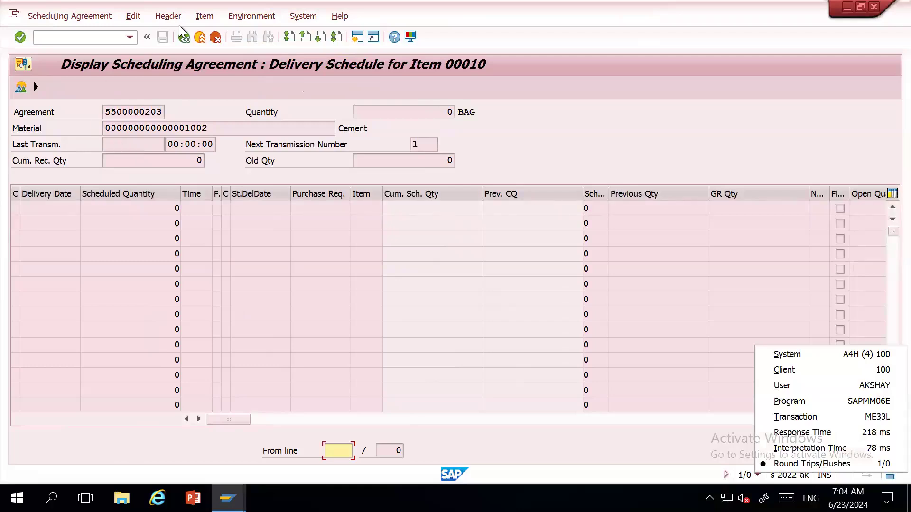
Step: Start transaction ME38 in a new session and open the item overview of the proposed scheduling agreement
{"action": "left_click", "coordinate": [95, 40]}
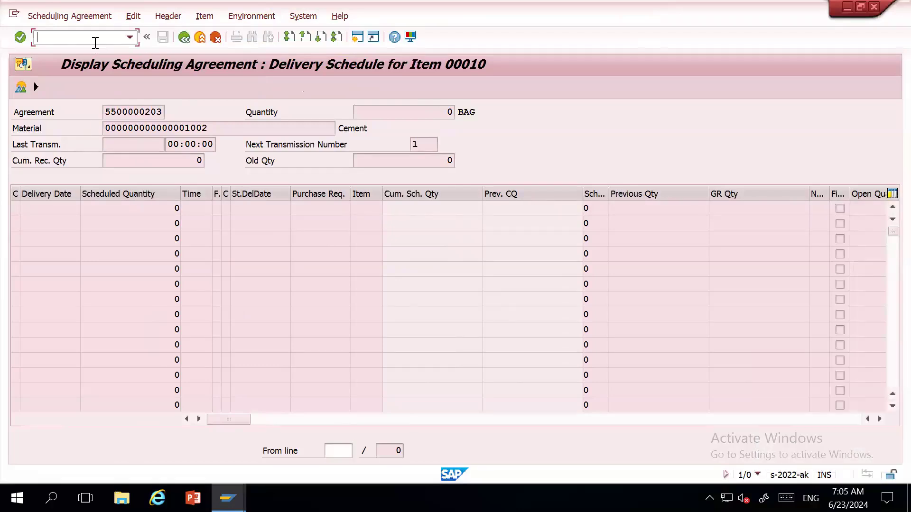
{"action": "type", "text": "/ome38"}
{"action": "key", "text": "Return"}
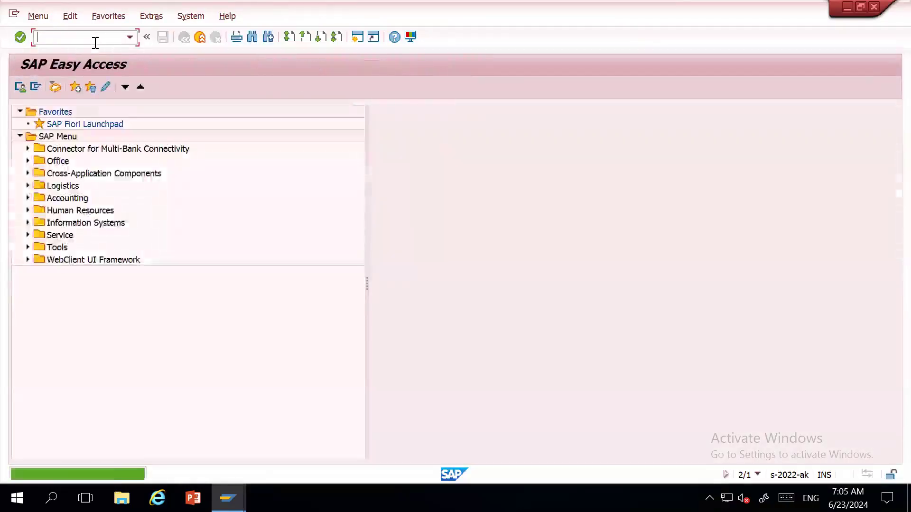
{"action": "type", "text": "me38"}
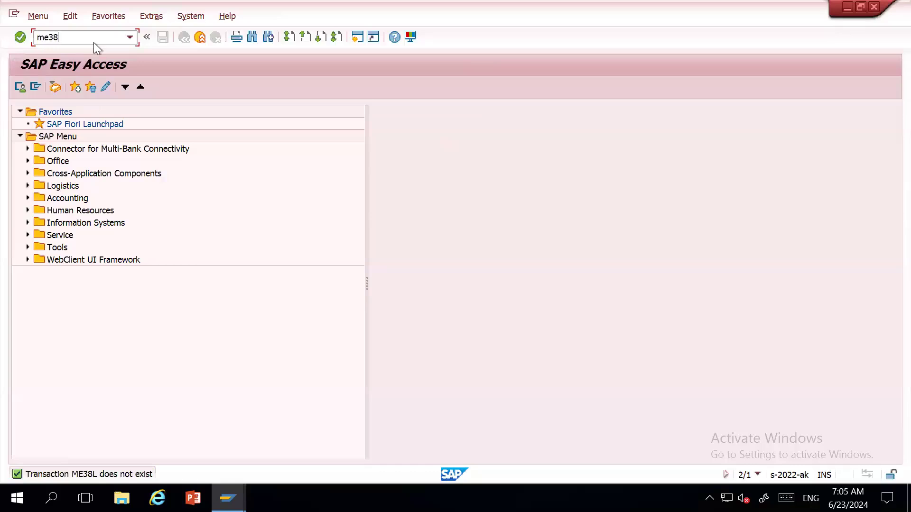
{"action": "key", "text": "Return"}
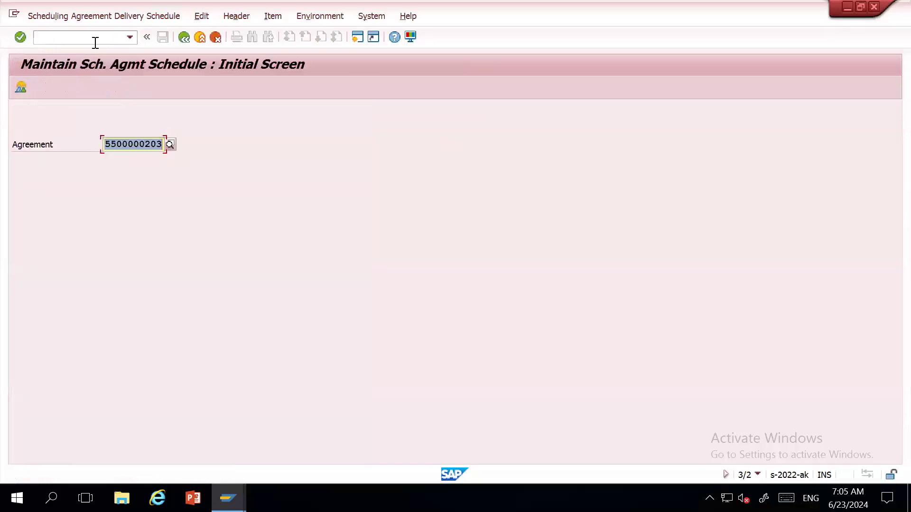
{"action": "key", "text": "Return"}
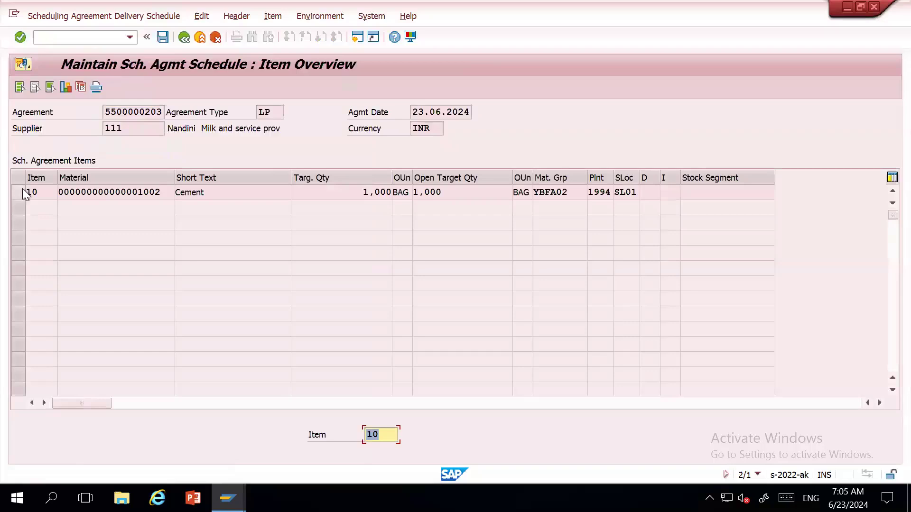
Step: Open the delivery schedule of item 10, Cement, for maintenance
{"action": "left_click", "coordinate": [24, 195]}
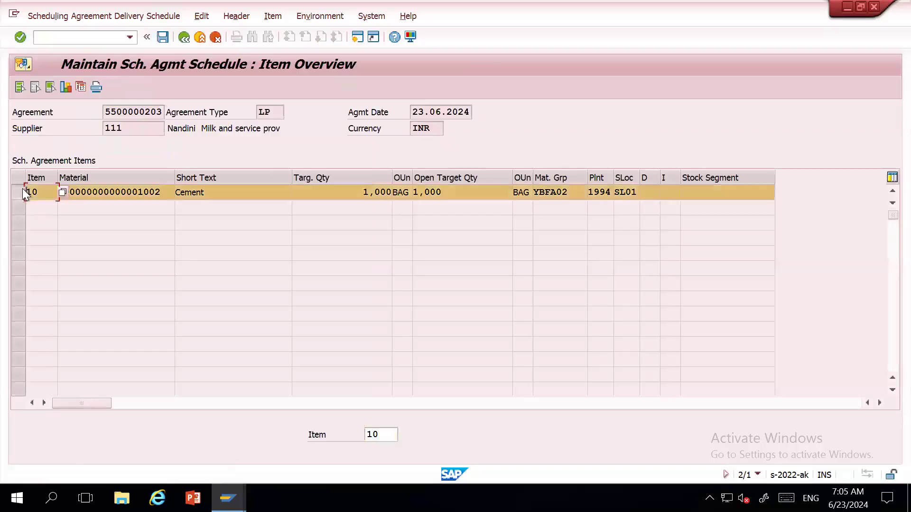
{"action": "left_click", "coordinate": [98, 21]}
{"action": "left_click", "coordinate": [229, 18]}
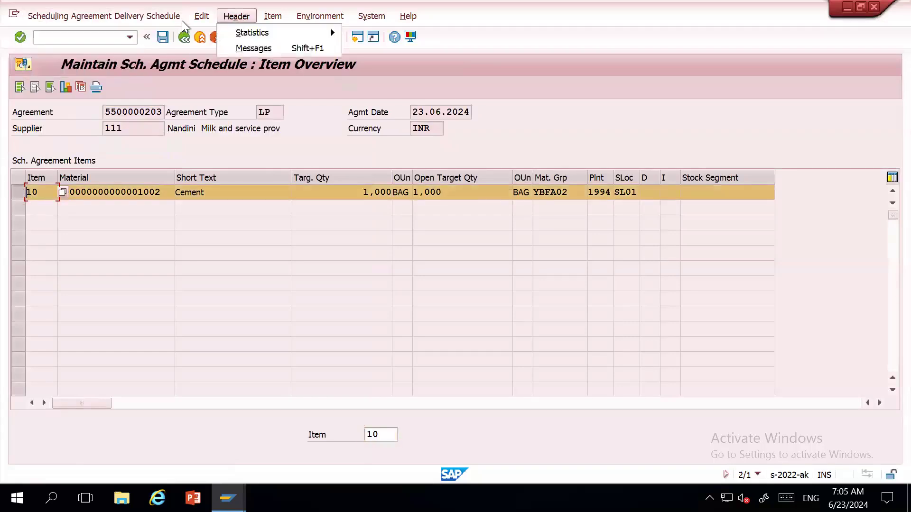
{"action": "double_click", "coordinate": [52, 194]}
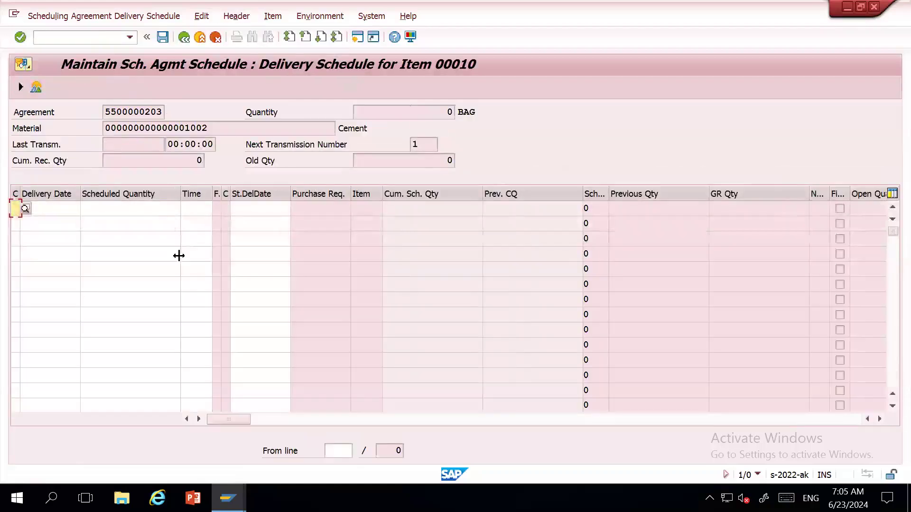
{"action": "left_click", "coordinate": [184, 37]}
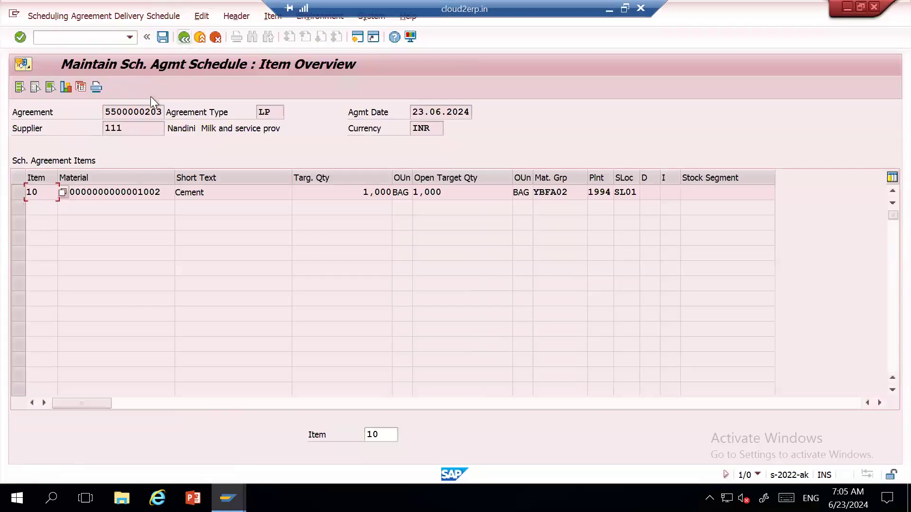
{"action": "double_click", "coordinate": [101, 192]}
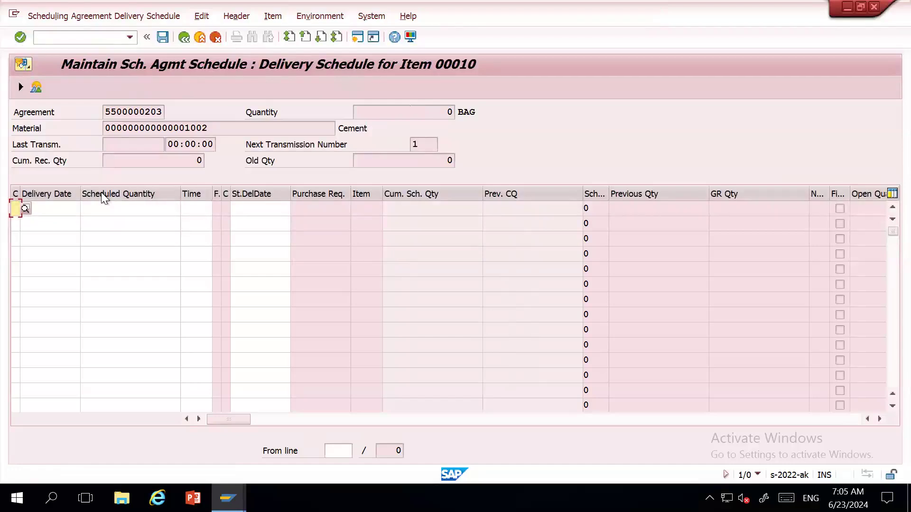
Step: Enter the first schedule line with delivery date 25.06.2024 and a scheduled quantity of 100, accepting the delivery date warning
{"action": "key", "text": "Tab"}
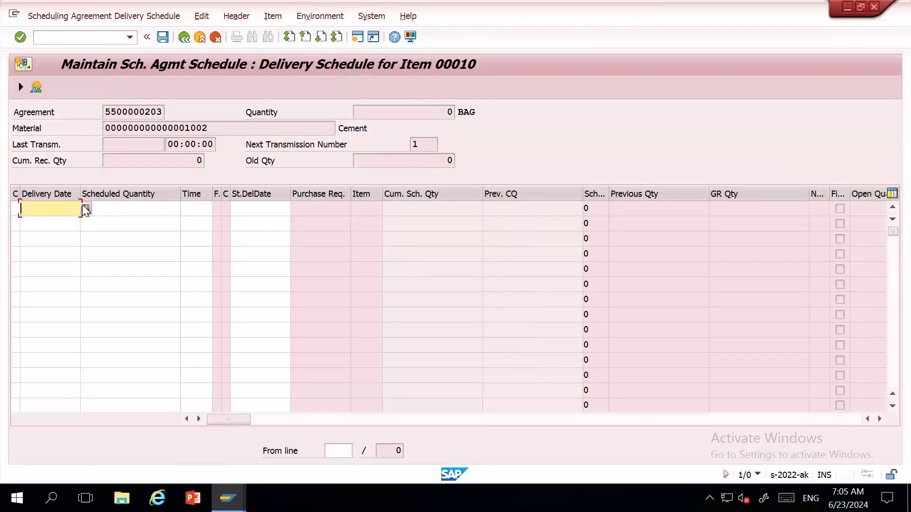
{"action": "left_click", "coordinate": [85, 210]}
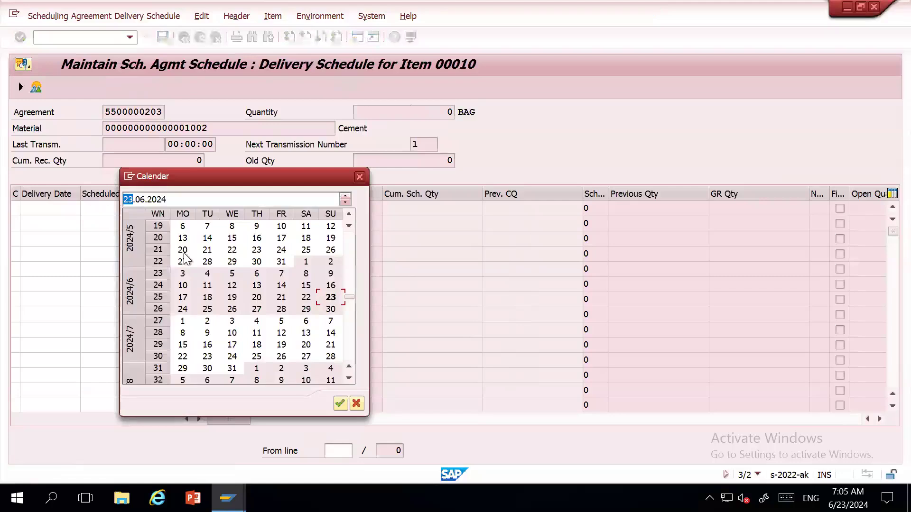
{"action": "double_click", "coordinate": [200, 307]}
{"action": "left_click", "coordinate": [126, 211]}
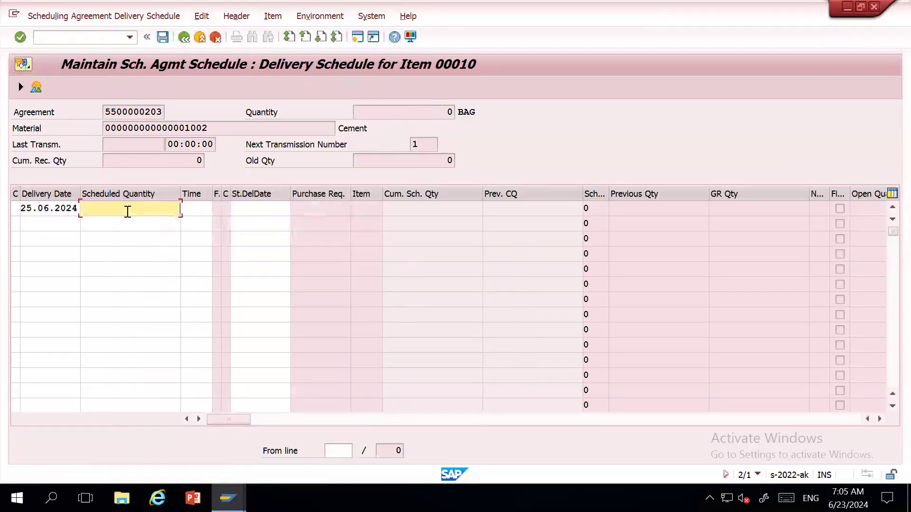
{"action": "type", "text": "100"}
{"action": "key", "text": "Return"}
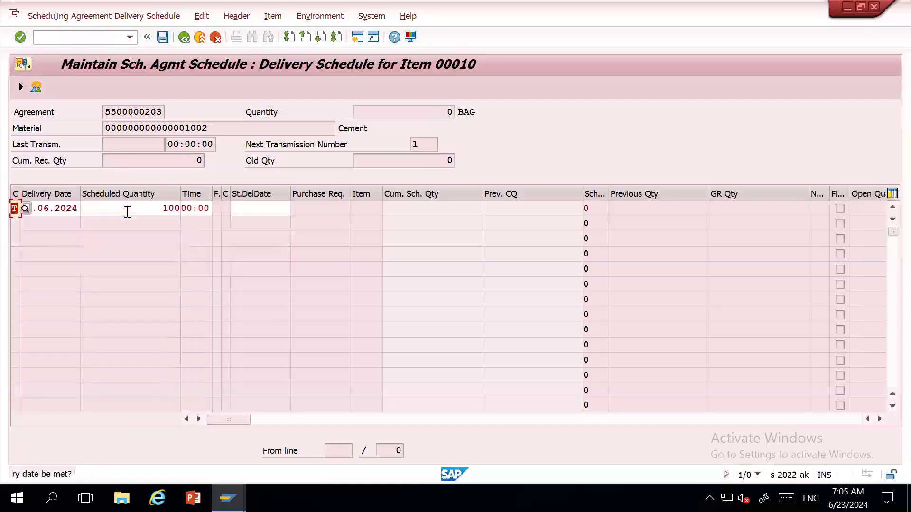
{"action": "key", "text": "Return"}
{"action": "key", "text": "Return"}
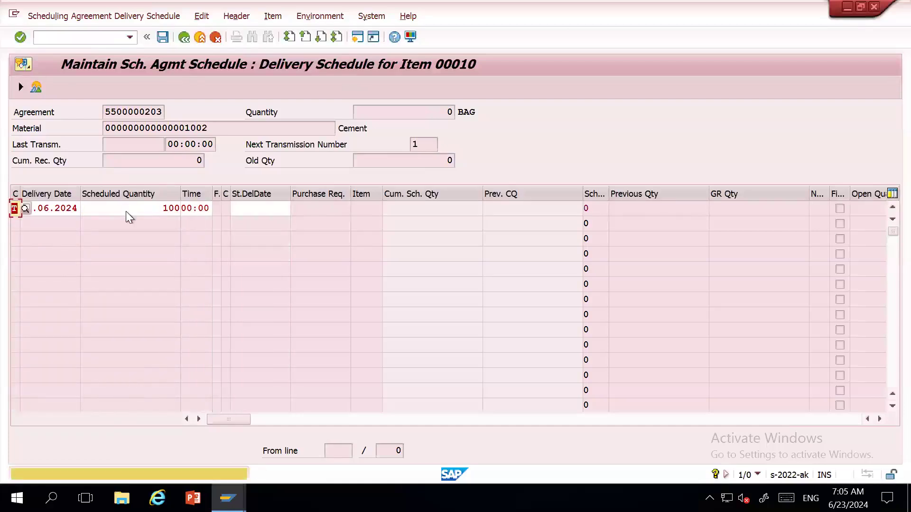
Step: Add a second schedule line with delivery date 02.07.2024 and a scheduled quantity of 50
{"action": "left_click", "coordinate": [37, 223]}
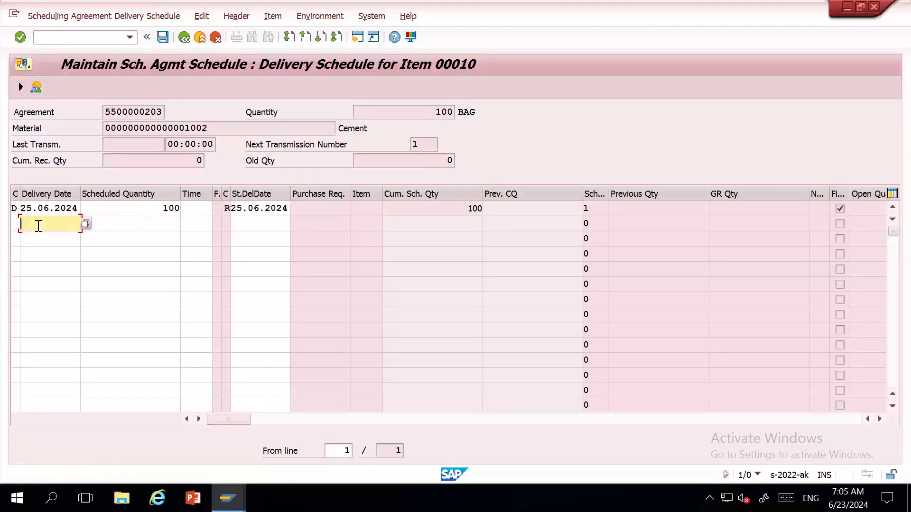
{"action": "left_click", "coordinate": [86, 223]}
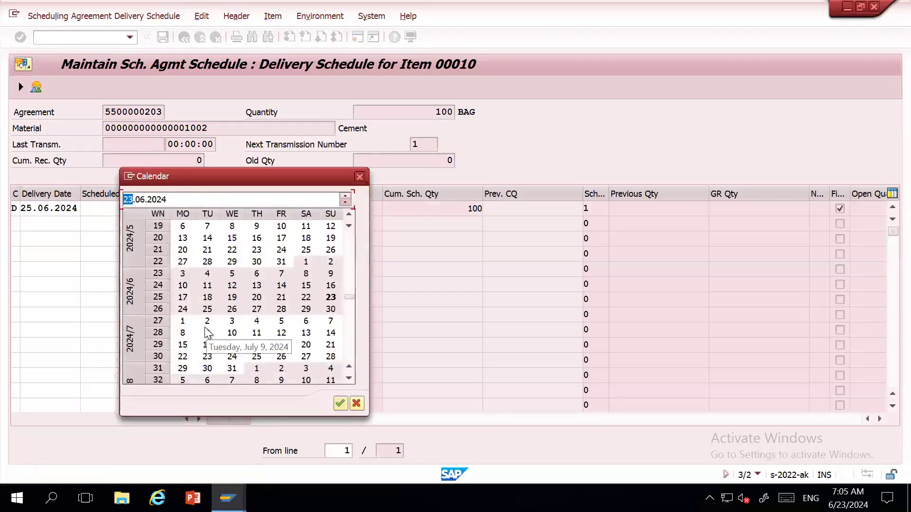
{"action": "double_click", "coordinate": [207, 322]}
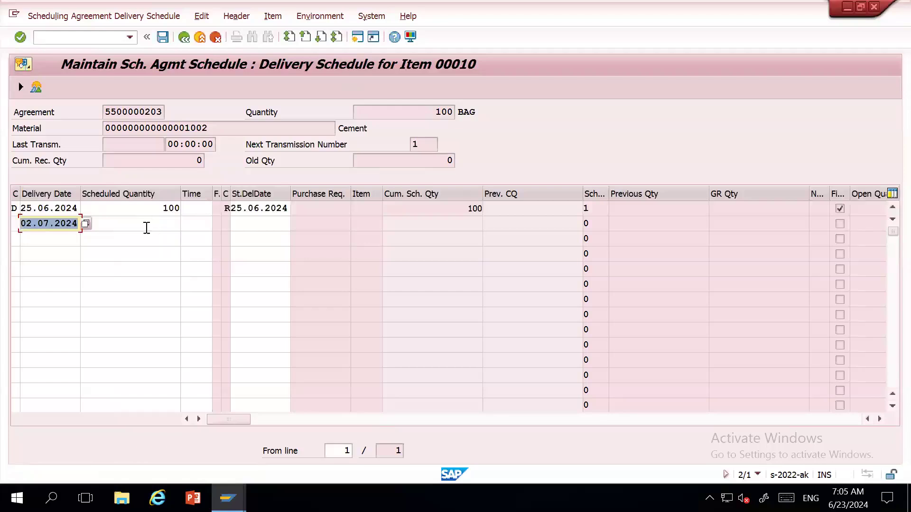
{"action": "left_click", "coordinate": [145, 233]}
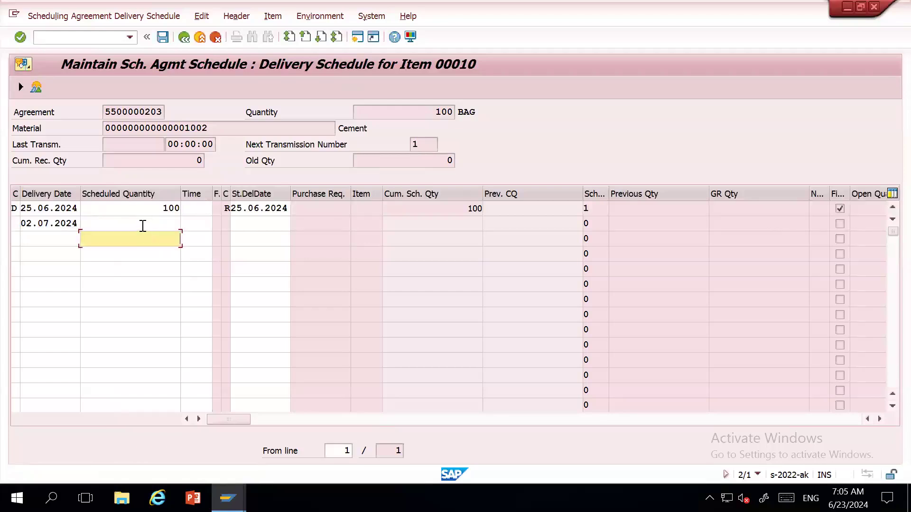
{"action": "left_click", "coordinate": [143, 226]}
{"action": "type", "text": "50"}
{"action": "key", "text": "Return"}
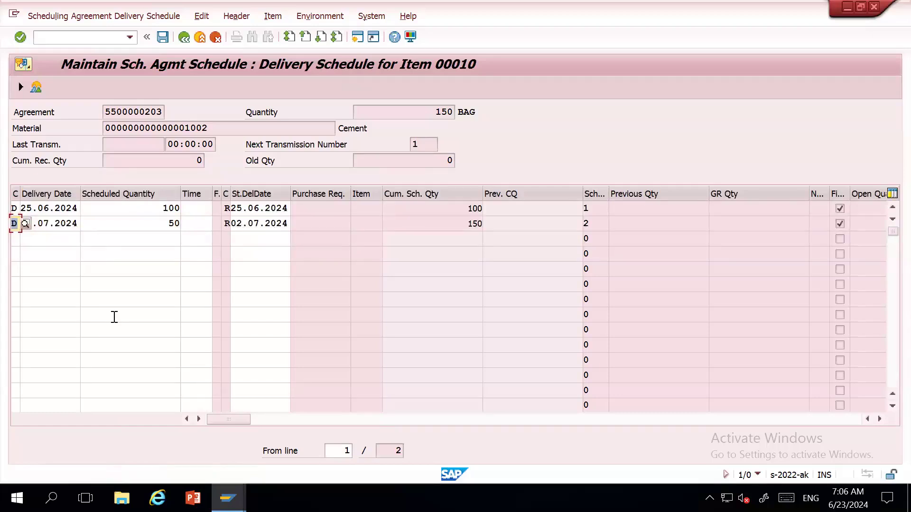
Step: Copy the scheduling agreement's number and save the delivery schedule
{"action": "left_click", "coordinate": [56, 209]}
{"action": "left_click", "coordinate": [52, 224]}
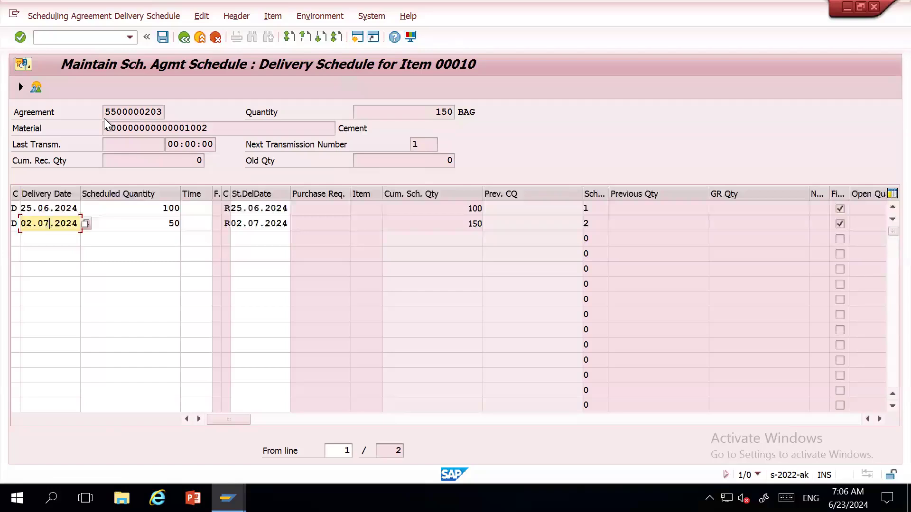
{"action": "left_click_drag", "start_coordinate": [103, 114], "coordinate": [168, 116]}
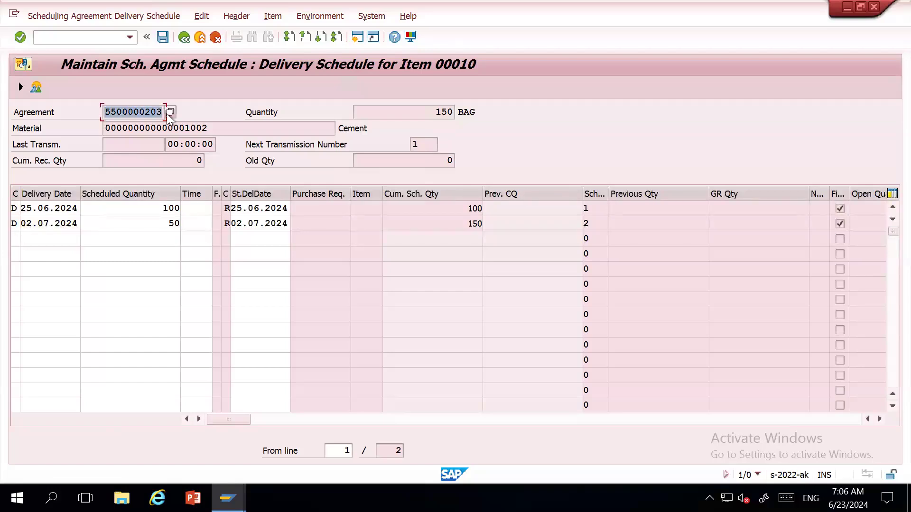
{"action": "left_click", "coordinate": [162, 37]}
{"action": "left_click", "coordinate": [162, 38]}
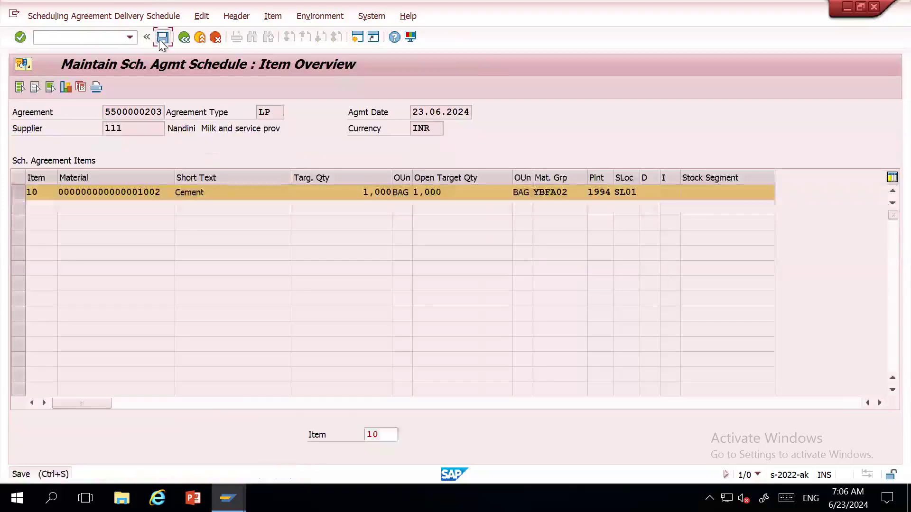
{"action": "left_click", "coordinate": [163, 39]}
{"action": "left_click", "coordinate": [160, 38]}
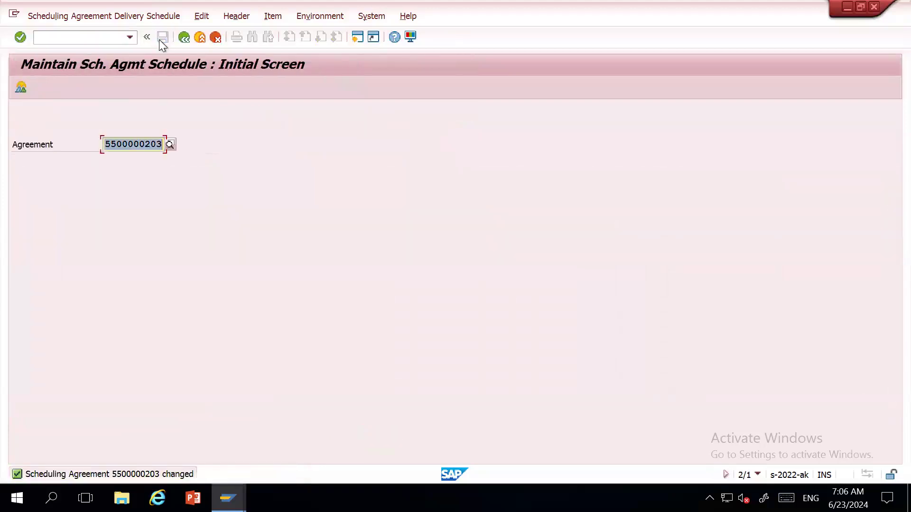
Step: Start MIGO in a new session and try to load a goods receipt (A01) for the copied scheduling agreement number
{"action": "left_click", "coordinate": [82, 35]}
{"action": "type", "text": "/omigo"}
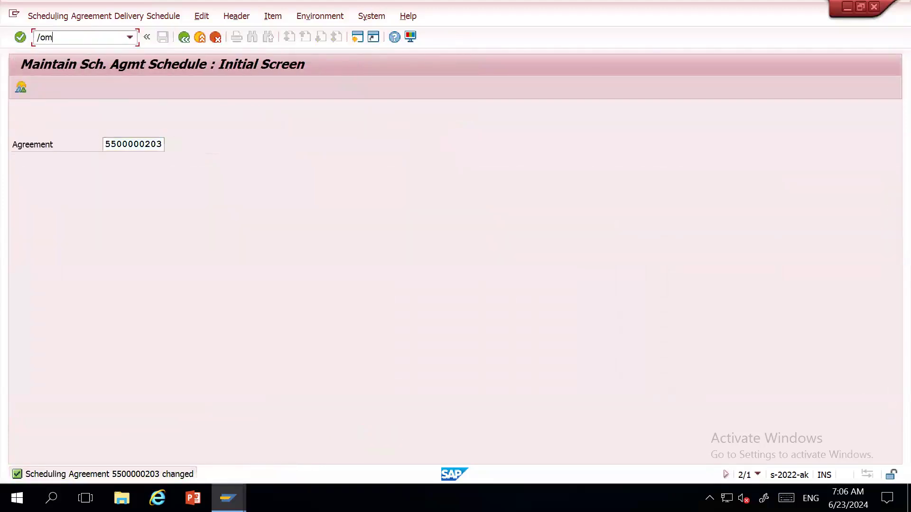
{"action": "key", "text": "Return"}
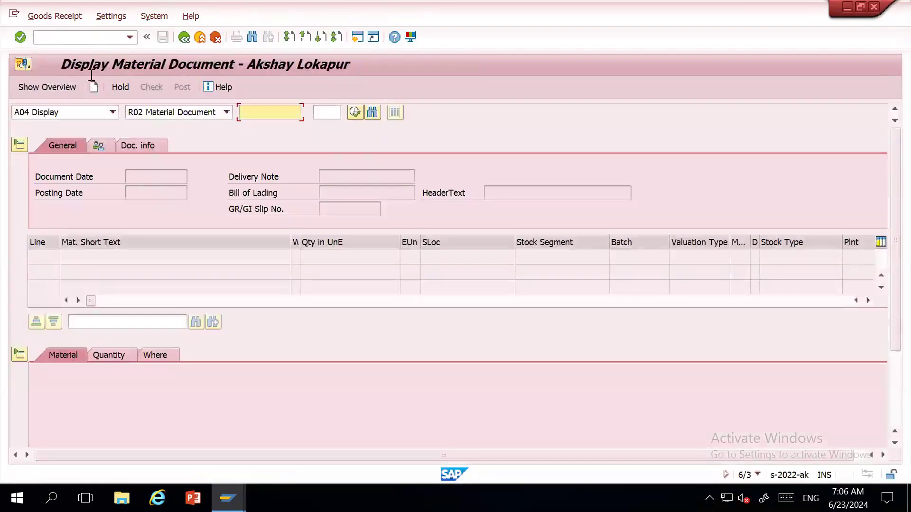
{"action": "left_click", "coordinate": [104, 117]}
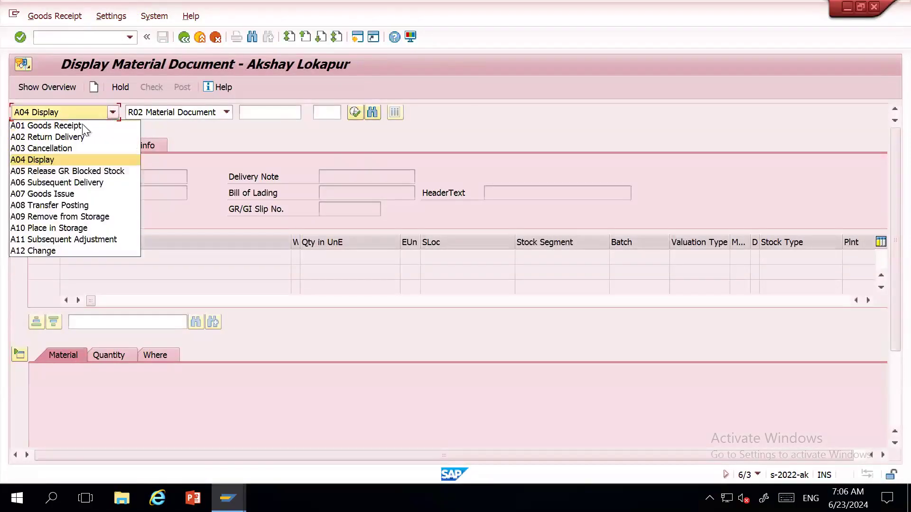
{"action": "left_click", "coordinate": [81, 125]}
{"action": "key", "text": "ctrl+v"}
{"action": "key", "text": "Return"}
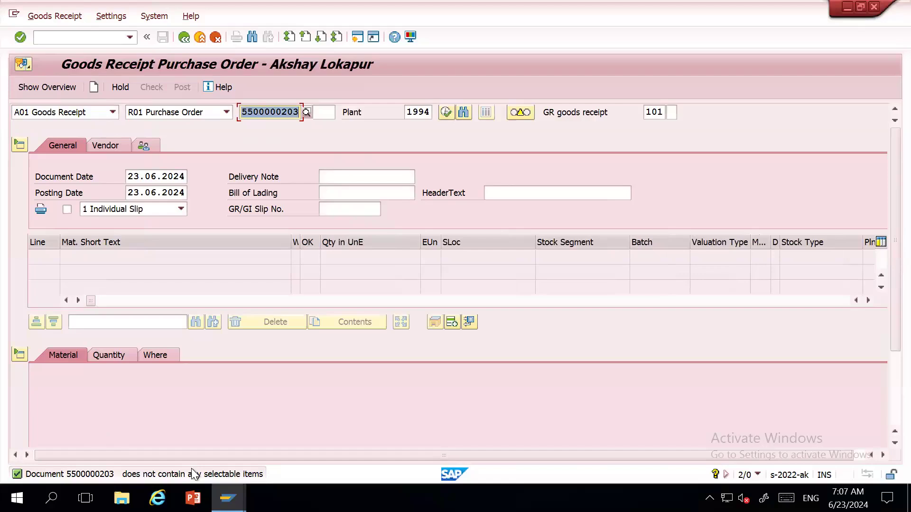
Step: Switch back to the schedule maintenance session and reopen the delivery schedule of item 10
{"action": "key", "text": "alt+Tab"}
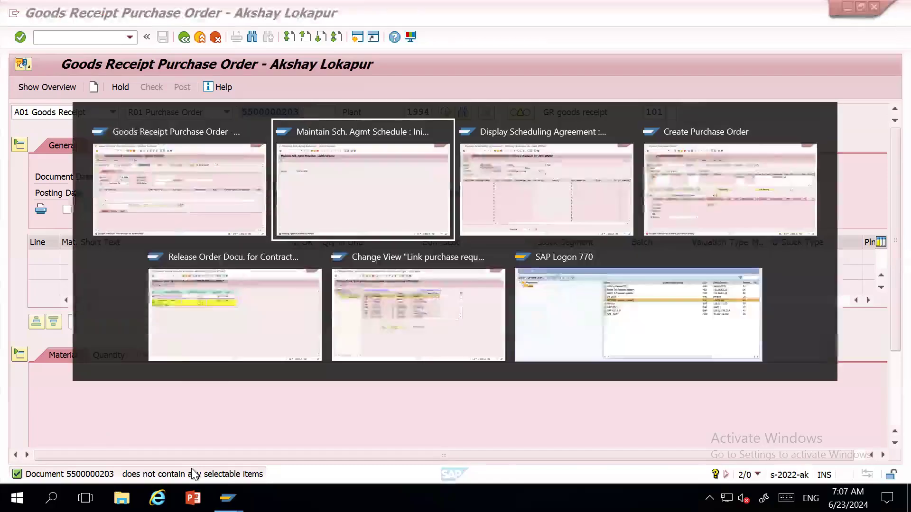
{"action": "key", "text": "Return"}
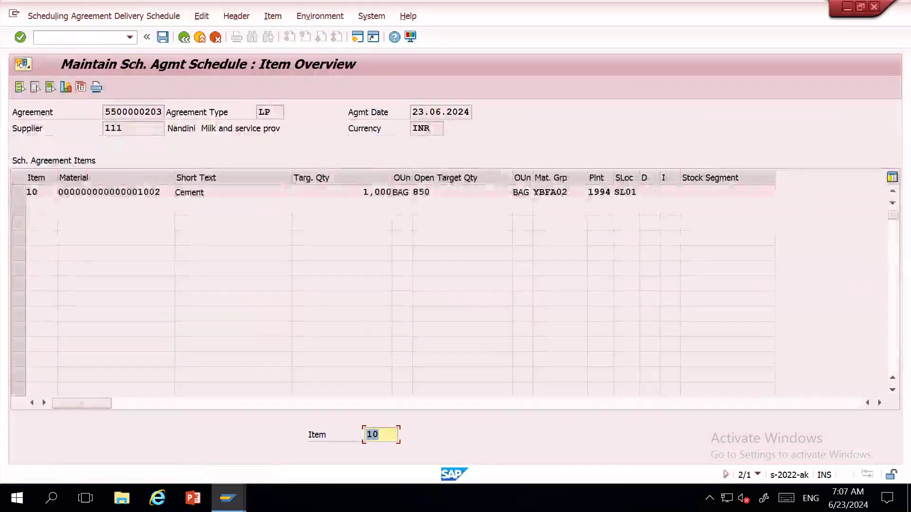
{"action": "double_click", "coordinate": [38, 191]}
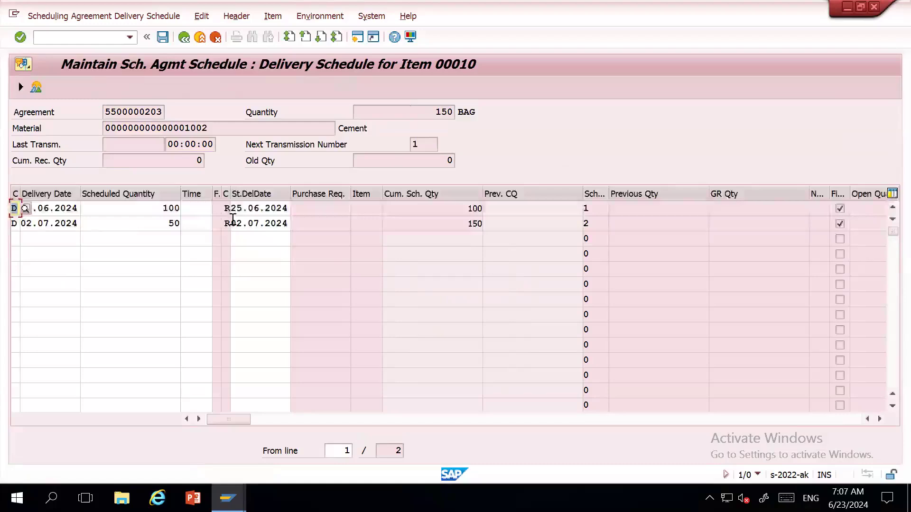
Step: Add a third schedule line with delivery date 23.06.2024 and a scheduled quantity of 10, and save the delivery schedule
{"action": "left_click", "coordinate": [31, 238]}
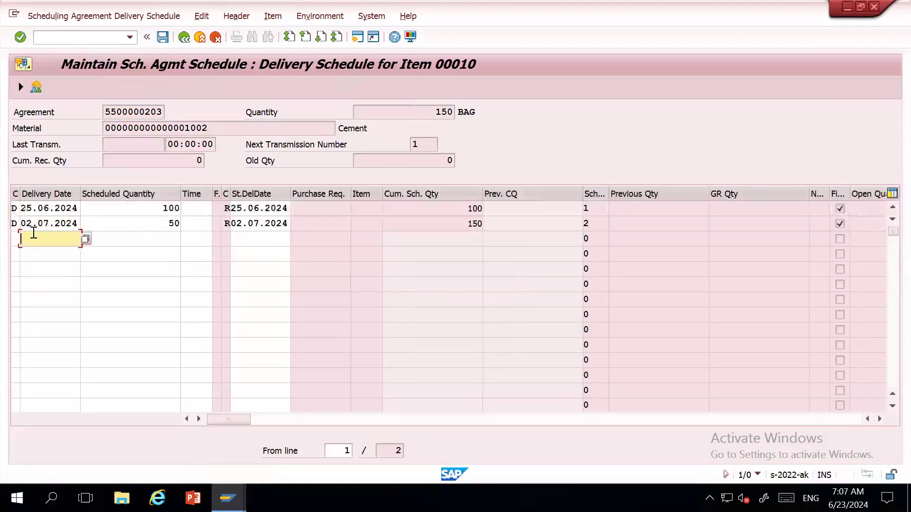
{"action": "left_click", "coordinate": [88, 240]}
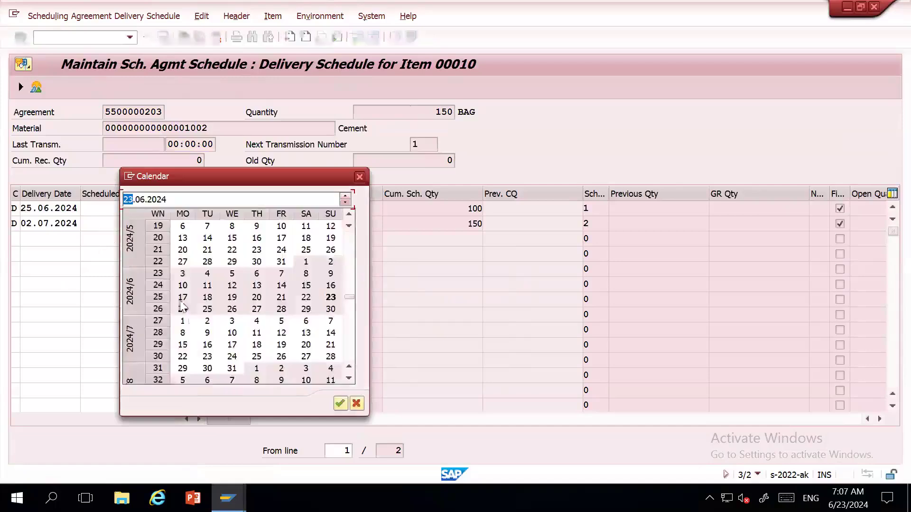
{"action": "double_click", "coordinate": [330, 298]}
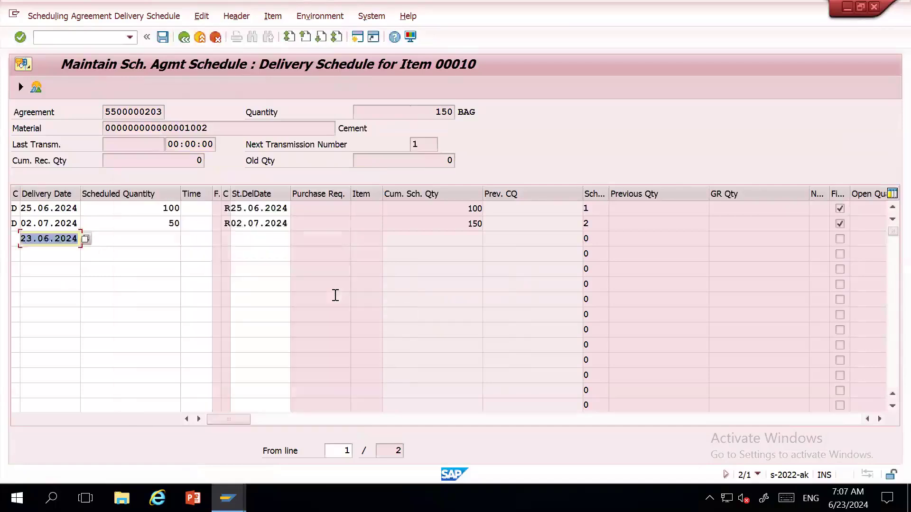
{"action": "left_click", "coordinate": [147, 250]}
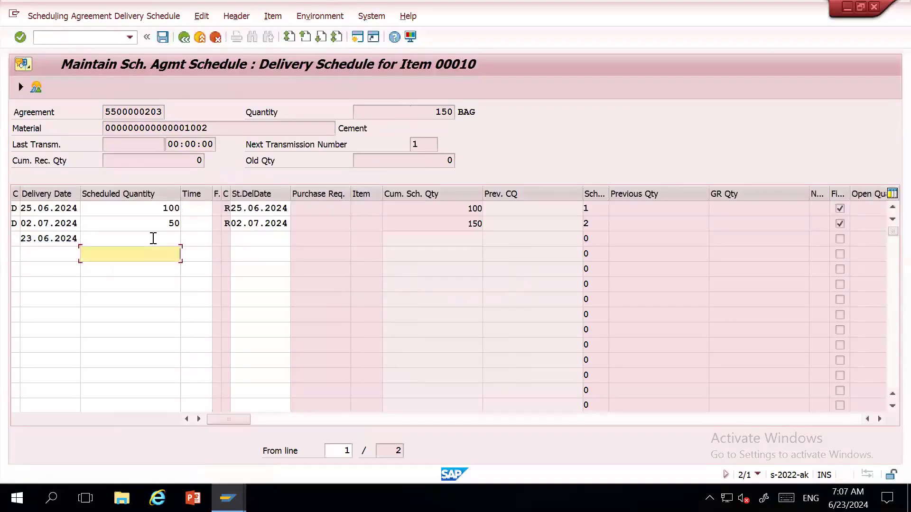
{"action": "left_click", "coordinate": [153, 238]}
{"action": "type", "text": "10"}
{"action": "key", "text": "Return"}
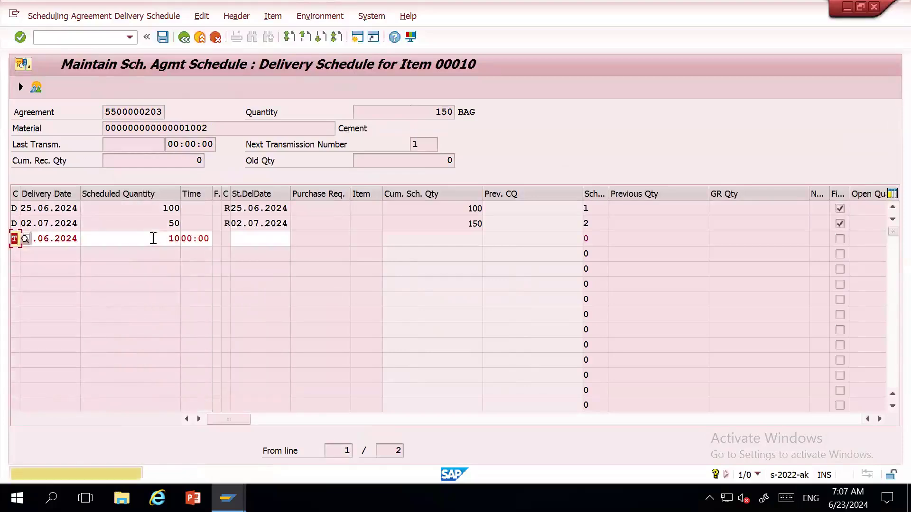
{"action": "key", "text": "Return"}
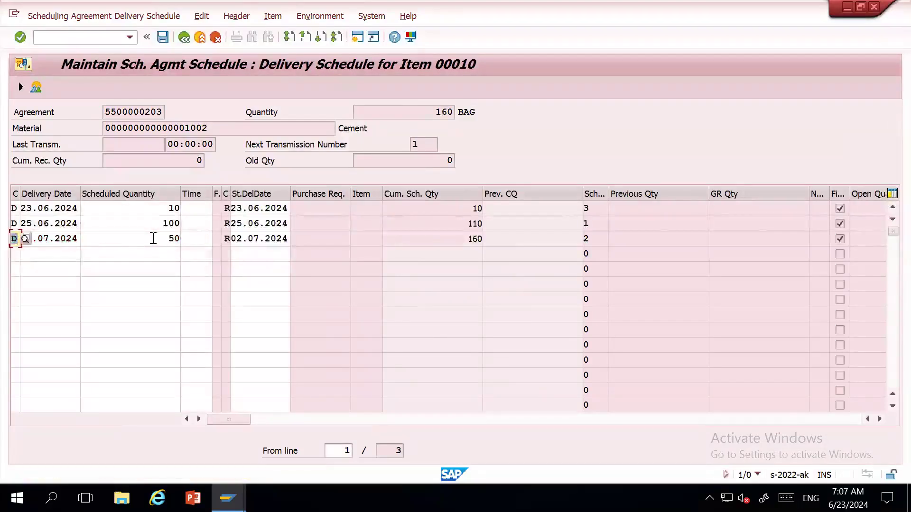
{"action": "left_click", "coordinate": [162, 37]}
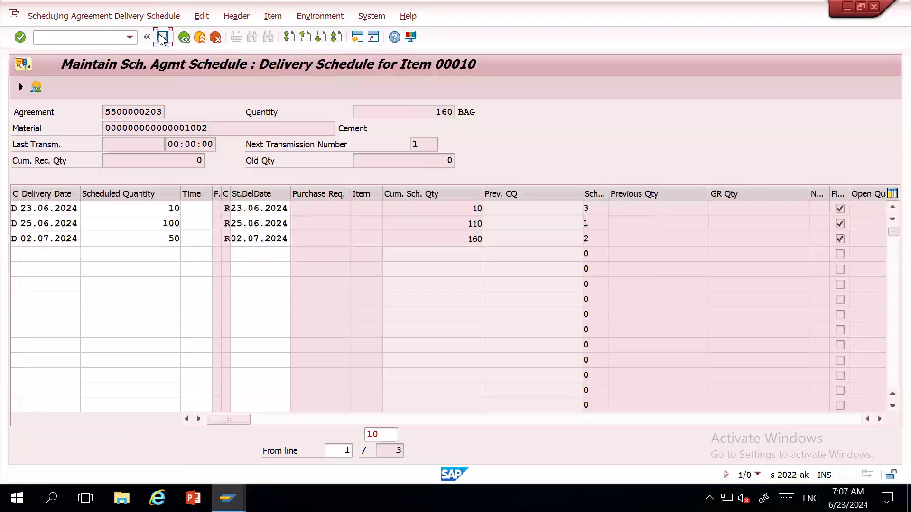
{"action": "left_click", "coordinate": [160, 36]}
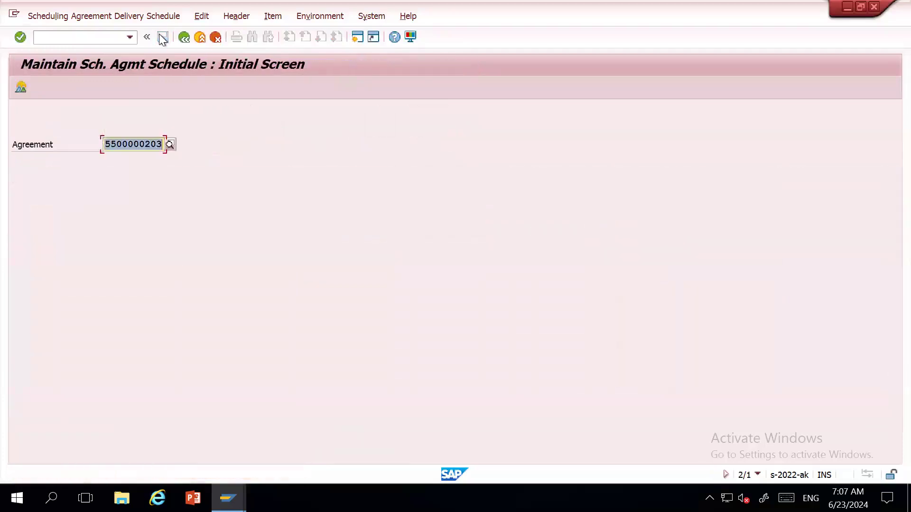
Step: Switch to the goods receipt session, restart MIGO and load the A01 goods receipt for the scheduling agreement
{"action": "key", "text": "alt+Tab"}
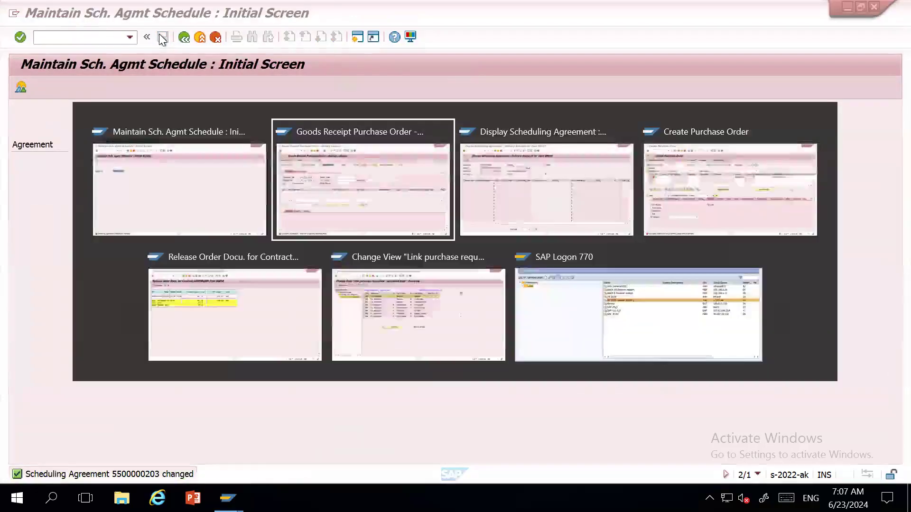
{"action": "left_click", "coordinate": [193, 40]}
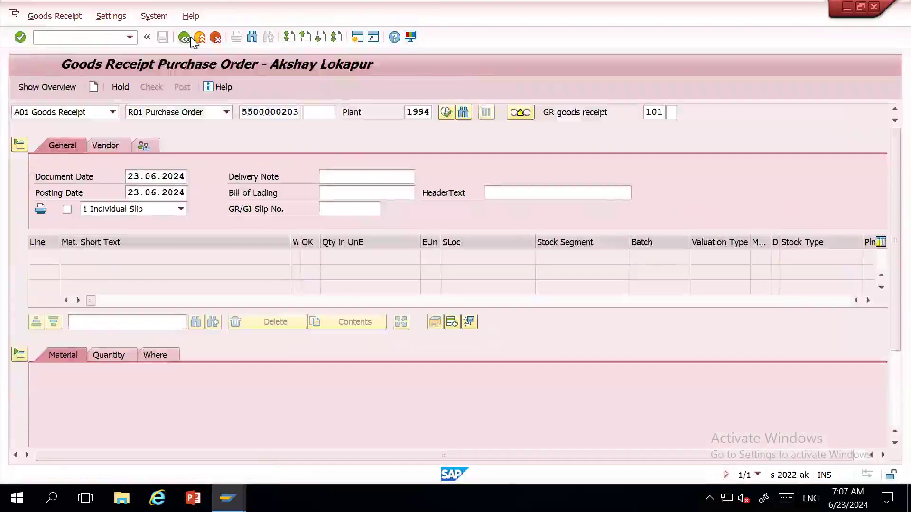
{"action": "type", "text": "migo"}
{"action": "key", "text": "Return"}
{"action": "key", "text": "Down"}
{"action": "key", "text": "Down"}
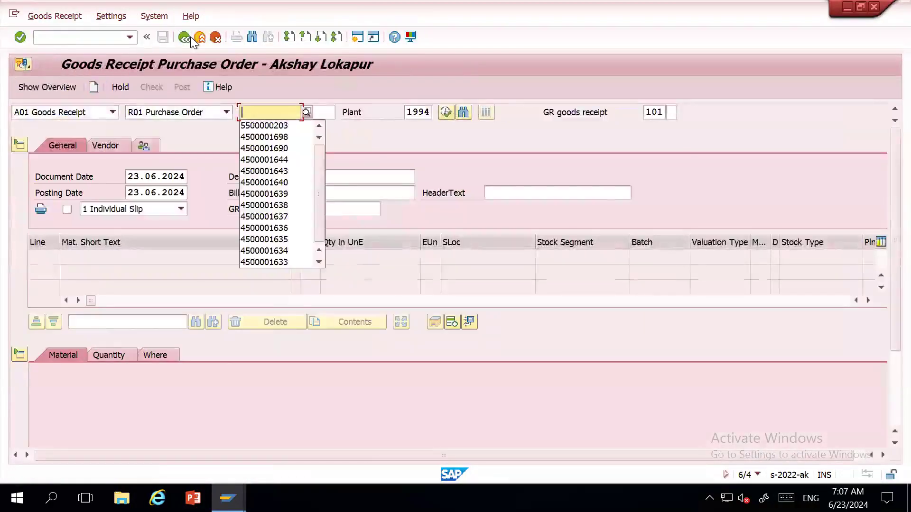
{"action": "key", "text": "Return"}
{"action": "key", "text": "Return"}
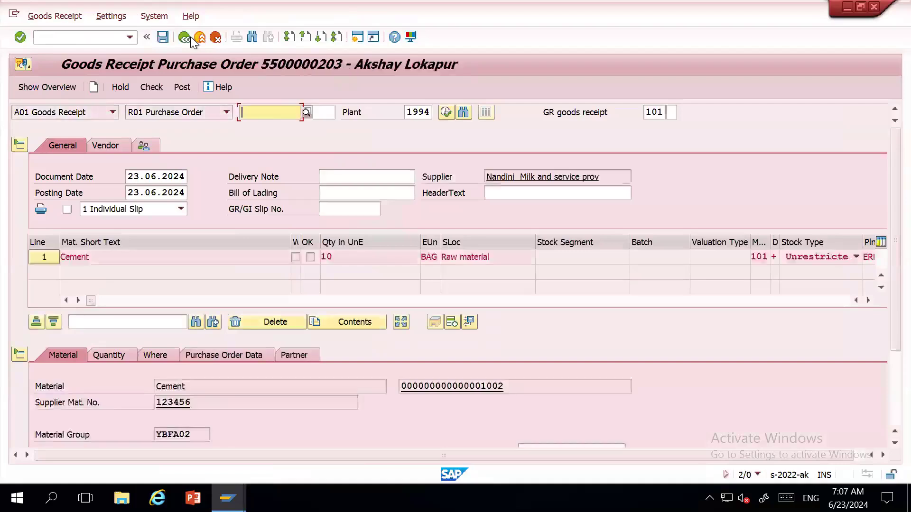
{"action": "left_click", "coordinate": [342, 261]}
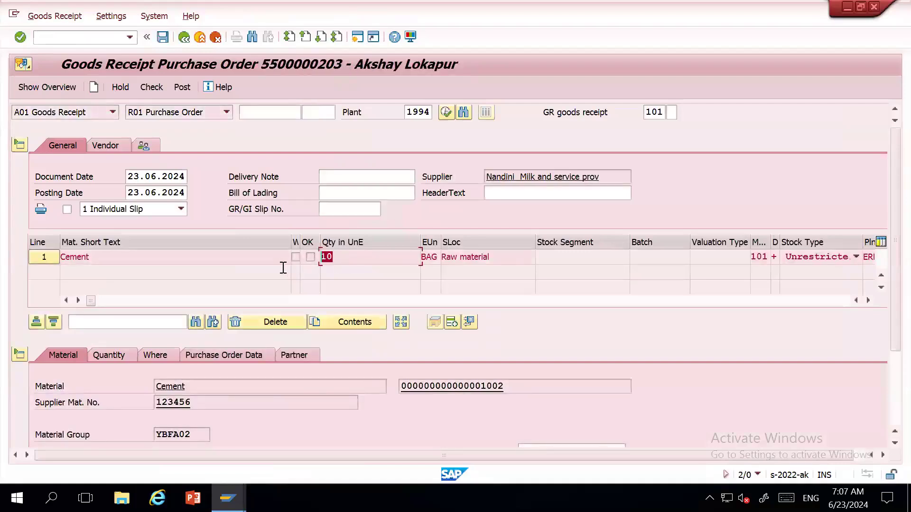
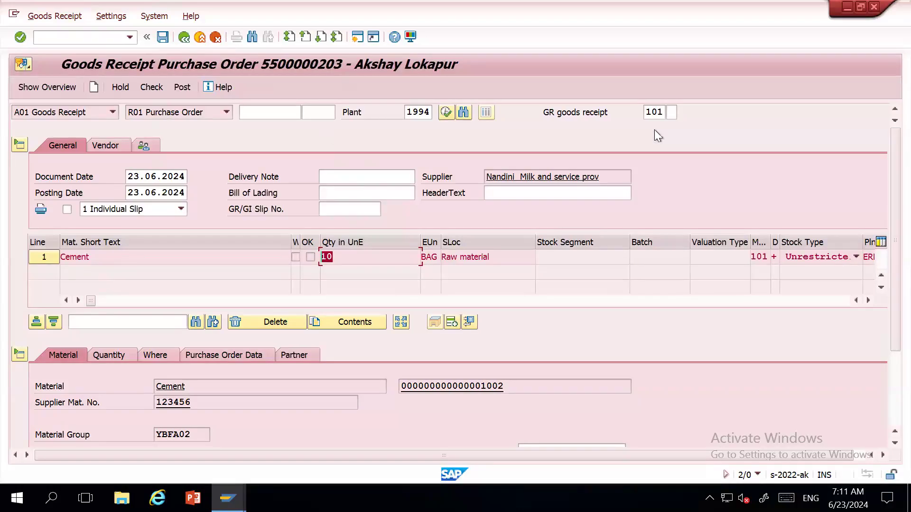
{"action": "left_click", "coordinate": [662, 110]}
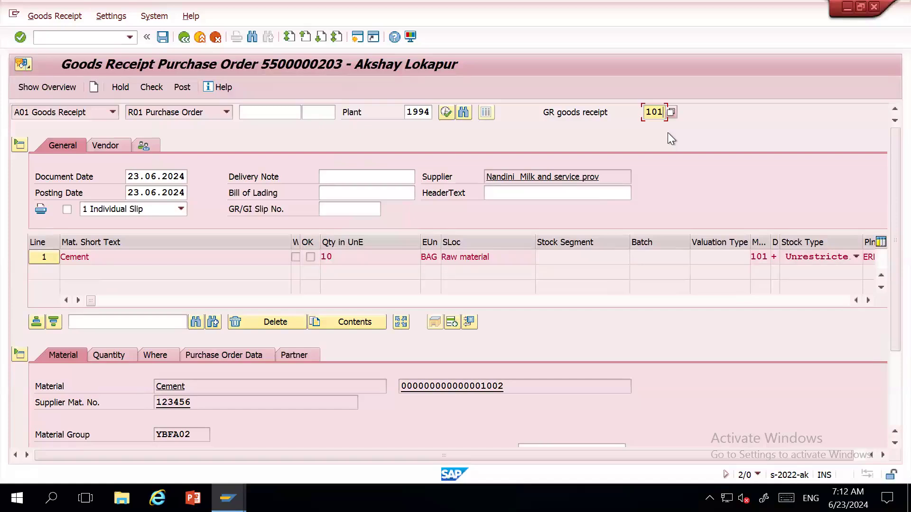
Step: Switch back to the schedule maintenance session and display the scheduling agreement's item overview with transaction ME33L
{"action": "key", "text": "alt+Tab"}
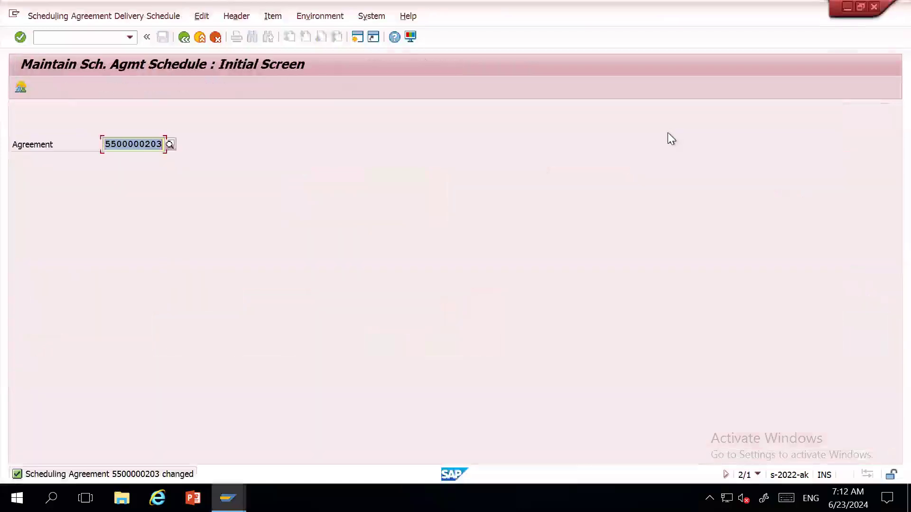
{"action": "left_click", "coordinate": [85, 42]}
{"action": "type", "text": "/"}
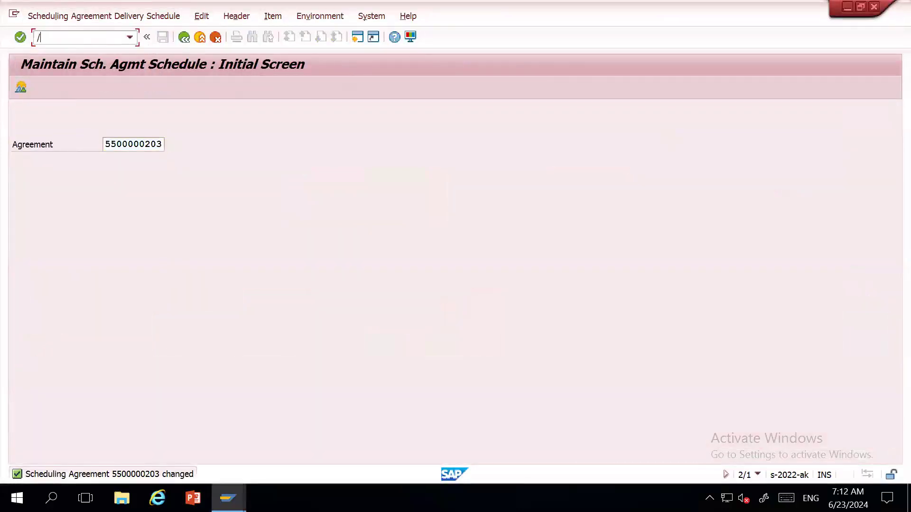
{"action": "type", "text": "nme33l"}
{"action": "key", "text": "Return"}
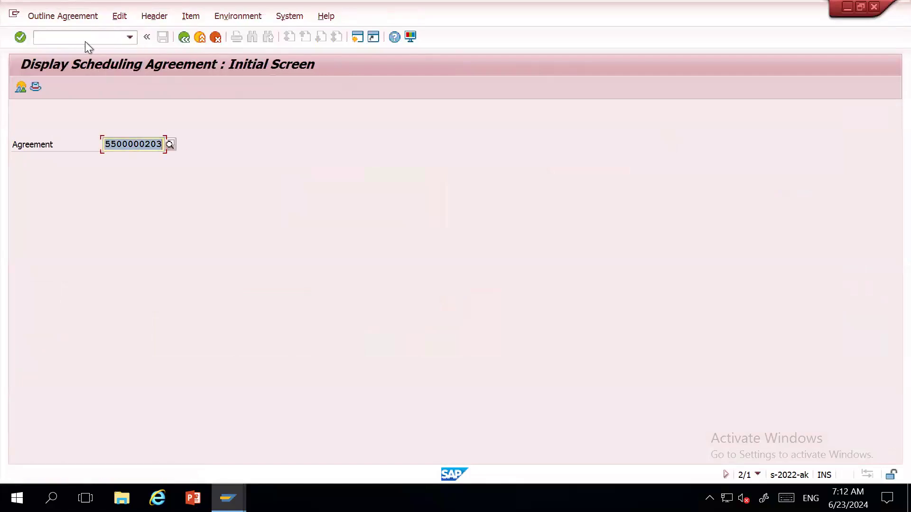
{"action": "key", "text": "Return"}
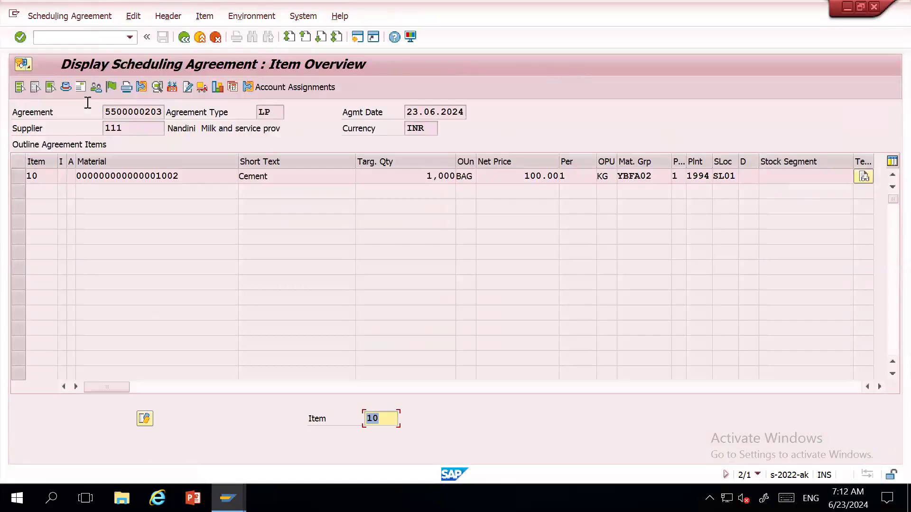
Step: Start transaction ME38 for the same scheduling agreement and open the delivery schedule of item 10
{"action": "left_click", "coordinate": [83, 32]}
{"action": "type", "text": "/nme23"}
{"action": "key", "text": "BackSpace"}
{"action": "key", "text": "BackSpace"}
{"action": "type", "text": "38"}
{"action": "key", "text": "Return"}
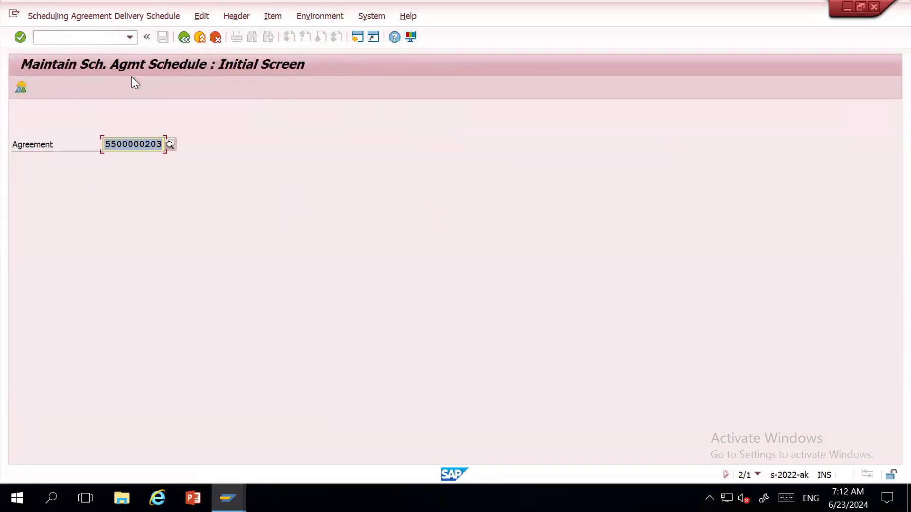
{"action": "key", "text": "Return"}
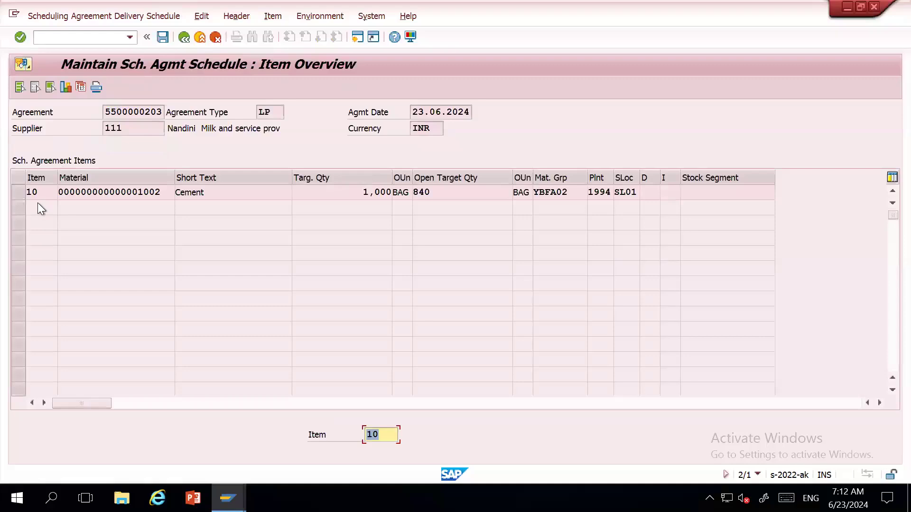
{"action": "double_click", "coordinate": [47, 189]}
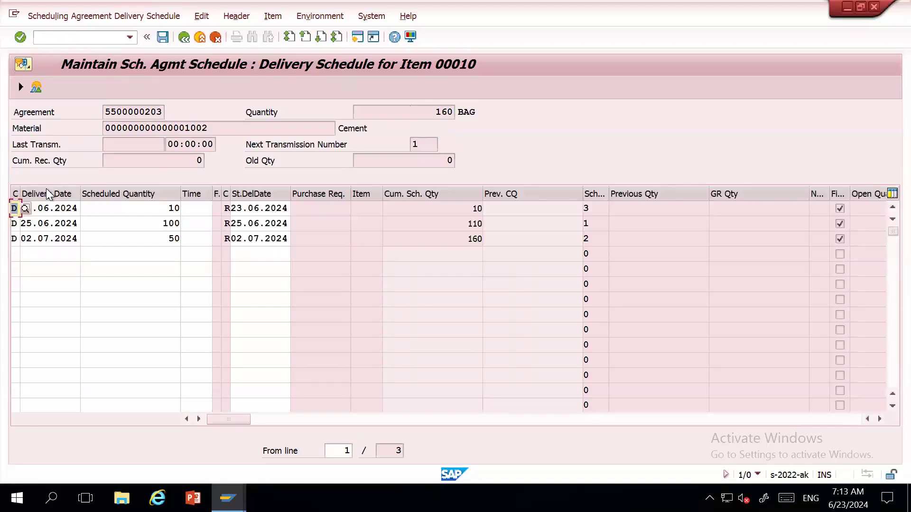
Step: Set the delivery date of the schedule line with quantity 10 to 21.06.2024 and save the delivery schedule
{"action": "key", "text": "alt+Tab"}
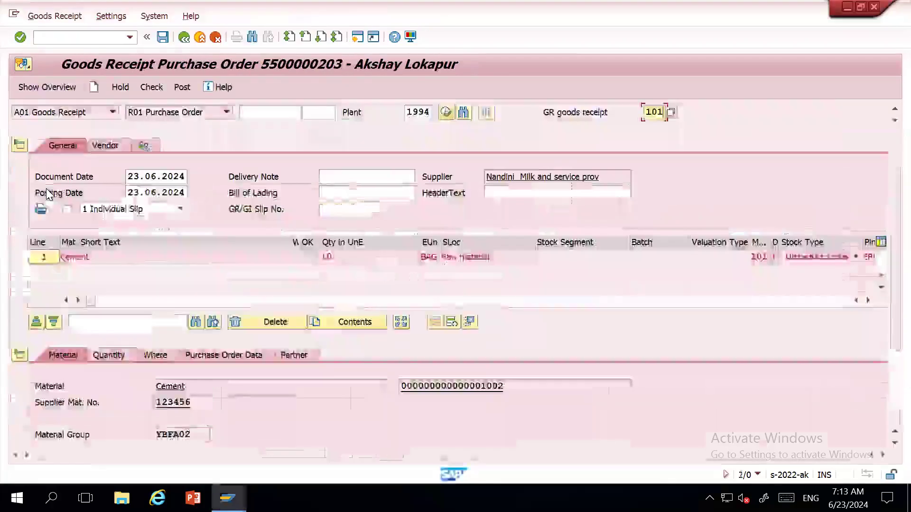
{"action": "key", "text": "alt+Tab"}
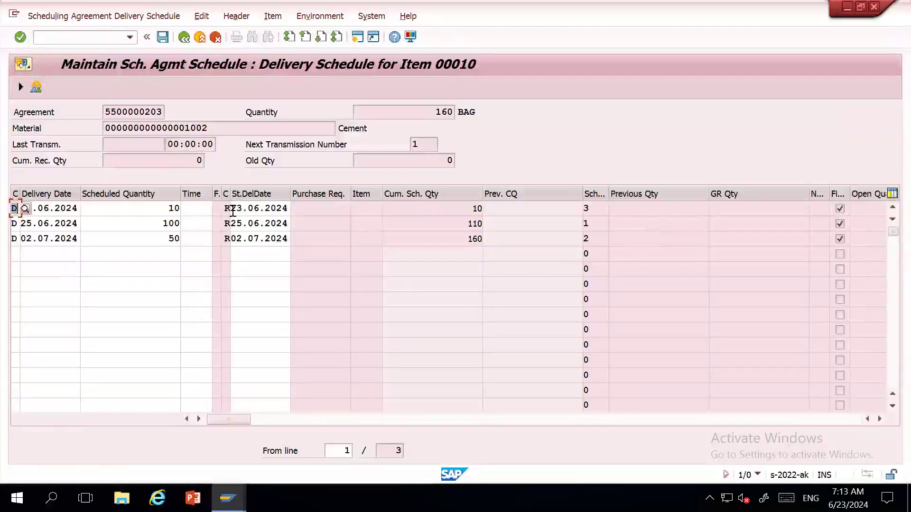
{"action": "left_click", "coordinate": [50, 209]}
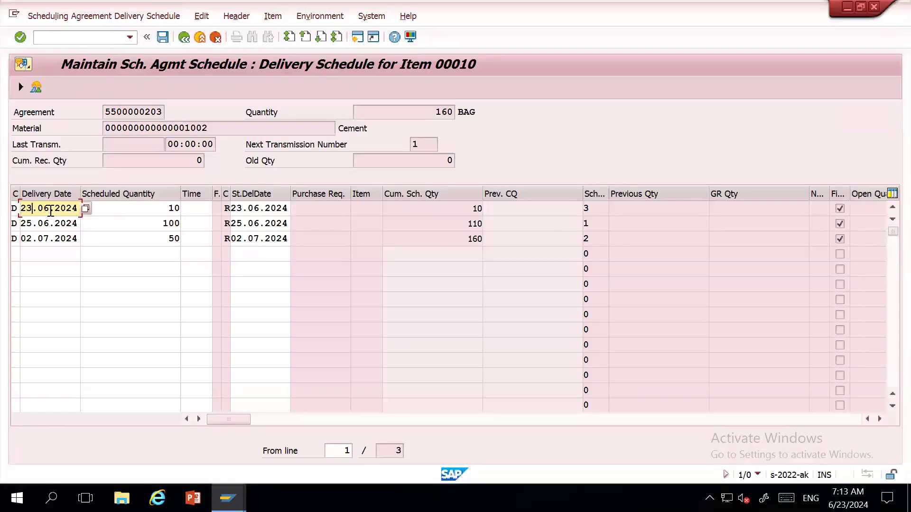
{"action": "key", "text": "BackSpace"}
{"action": "type", "text": "2"}
{"action": "key", "text": "Return"}
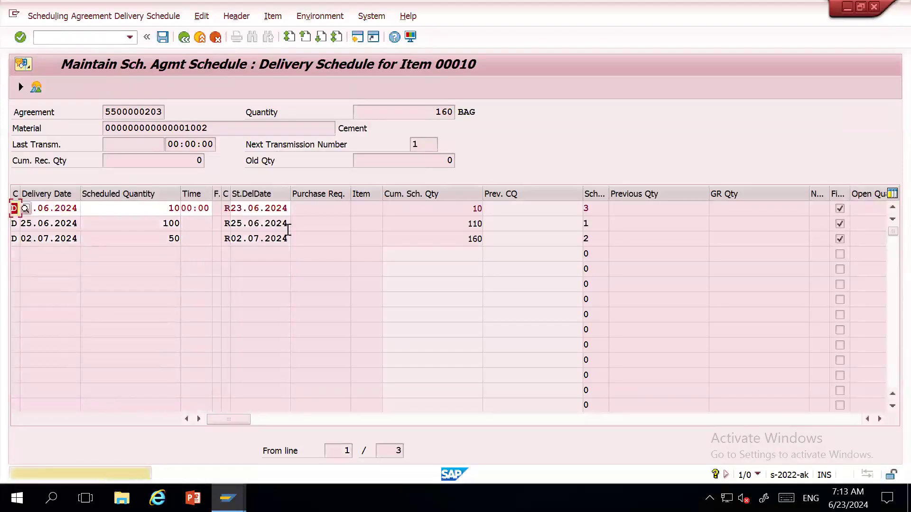
{"action": "key", "text": "Return"}
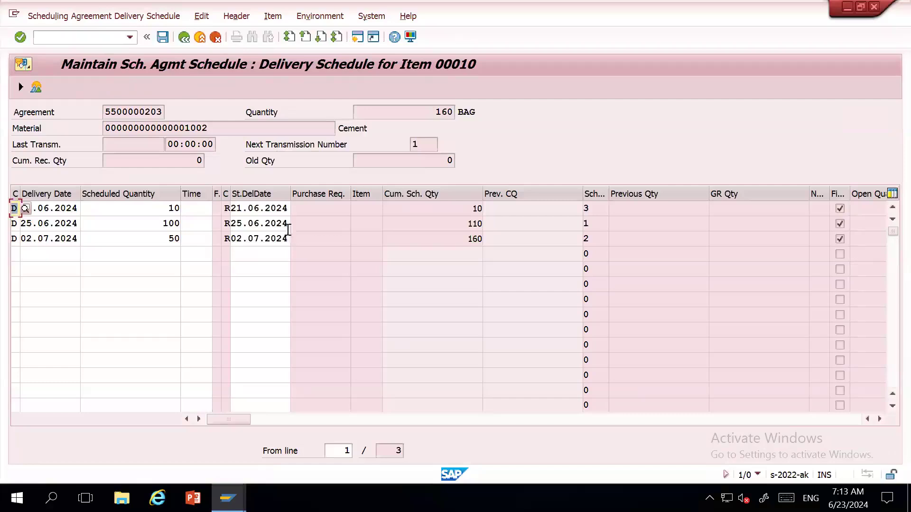
{"action": "left_click", "coordinate": [163, 37]}
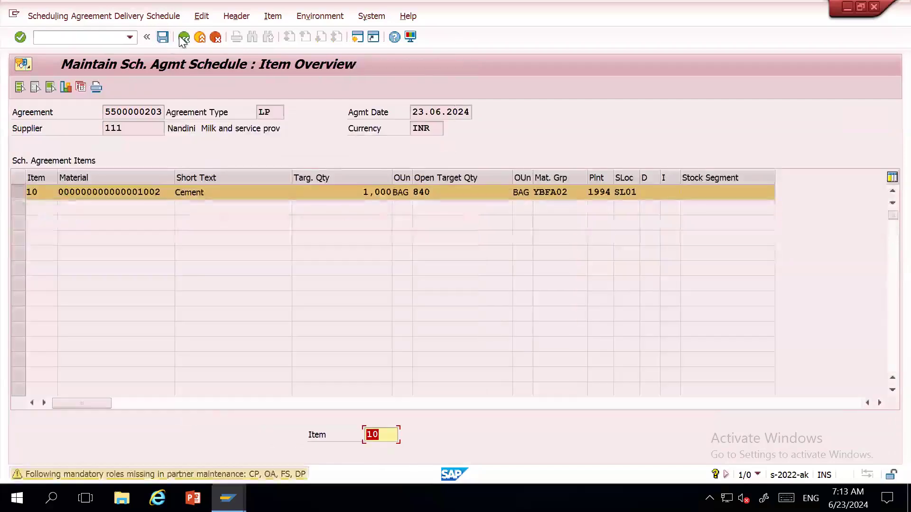
{"action": "left_click", "coordinate": [184, 38]}
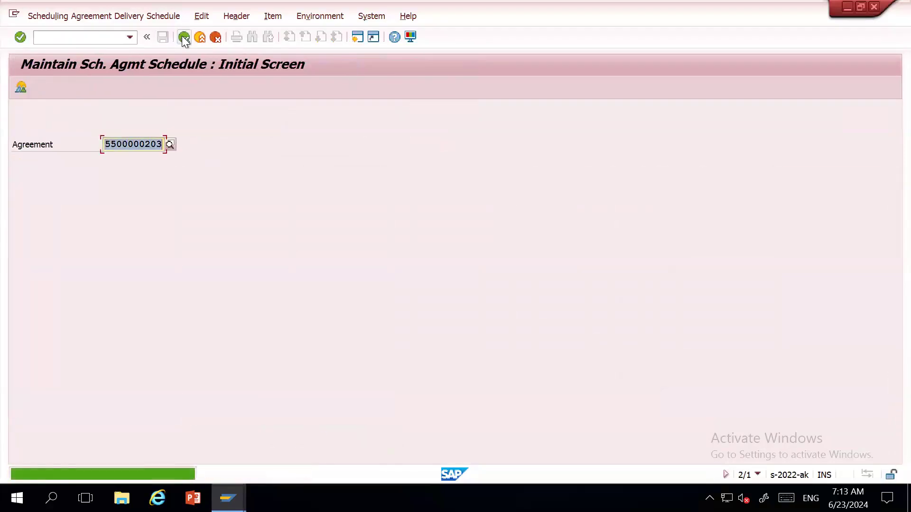
Step: Switch to the goods receipt session and exit the open goods receipt without saving it
{"action": "key", "text": "alt+Tab"}
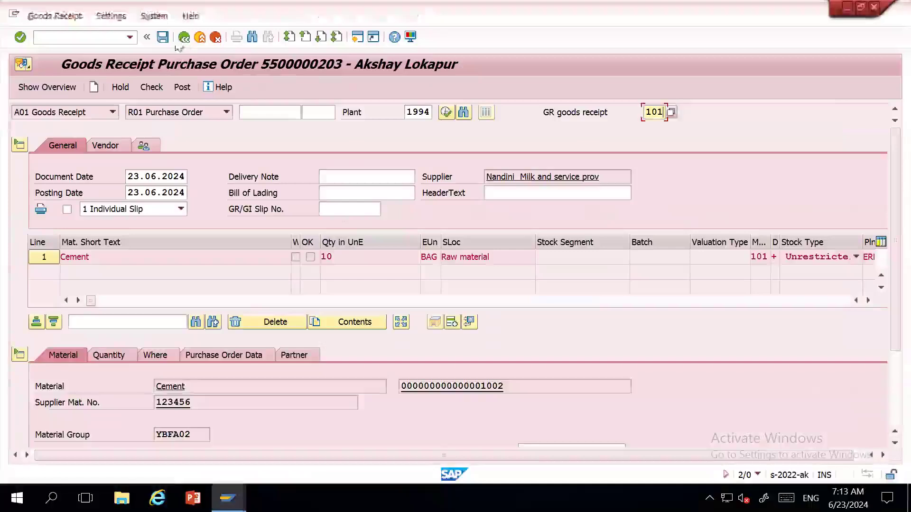
{"action": "left_click", "coordinate": [180, 42]}
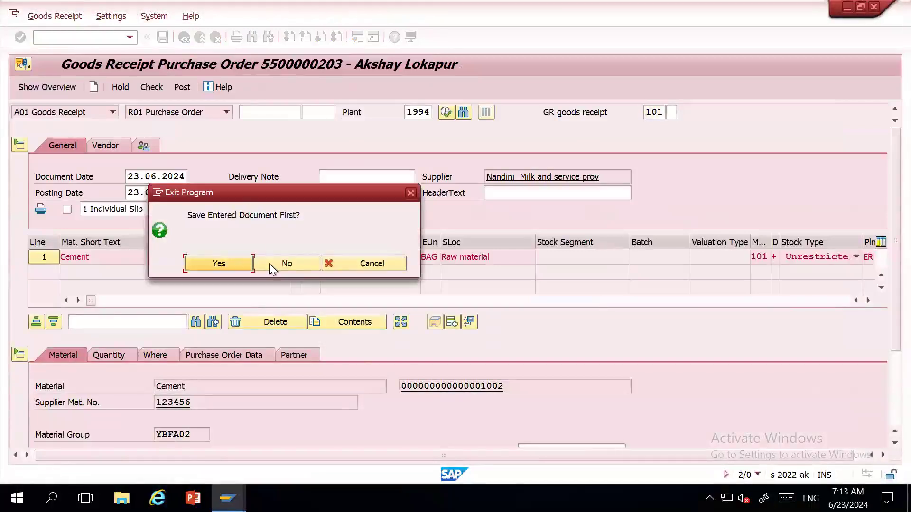
{"action": "left_click", "coordinate": [269, 264]}
Step: Start MIGO again and load the A01 goods receipt for the most recently used scheduling agreement number
{"action": "type", "text": "migo"}
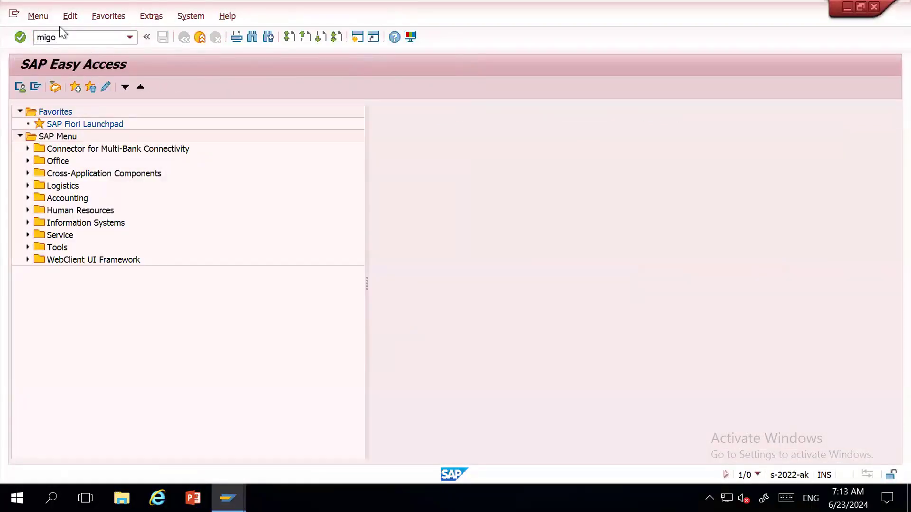
{"action": "key", "text": "Return"}
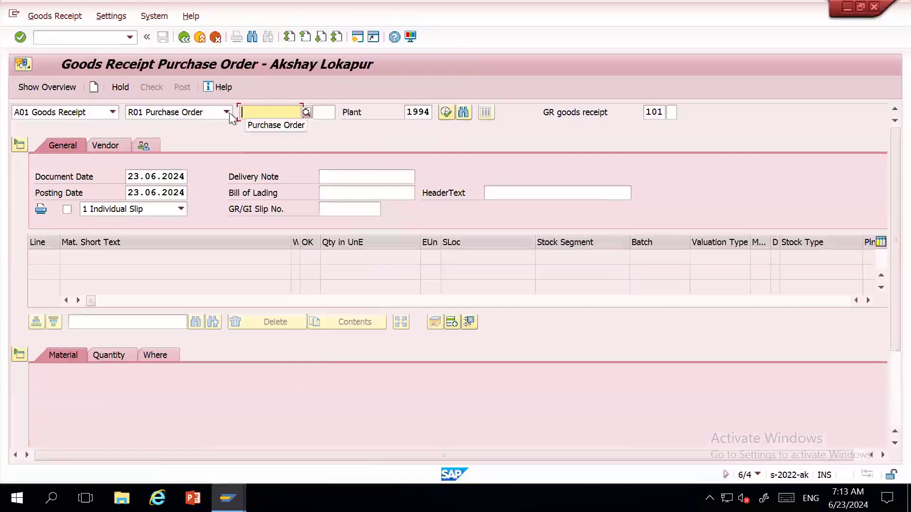
{"action": "key", "text": "Down"}
{"action": "key", "text": "Return"}
{"action": "key", "text": "Return"}
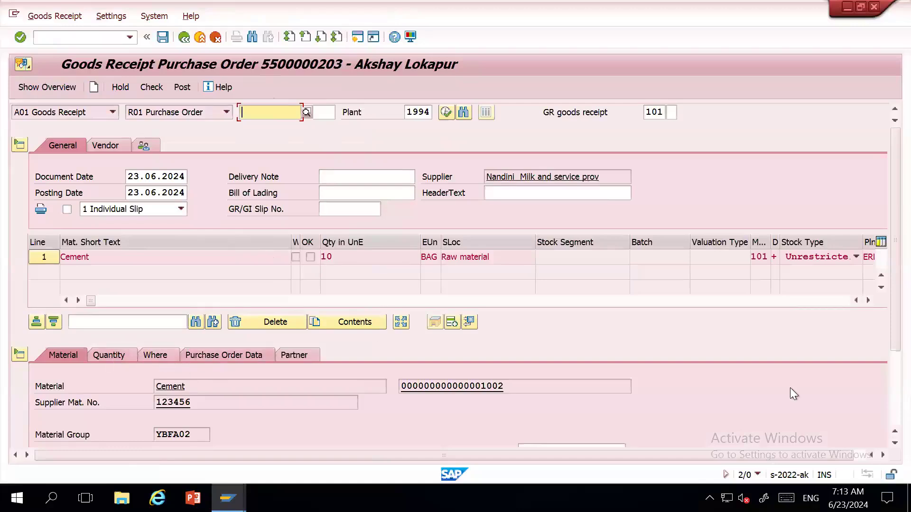
{"action": "scroll", "coordinate": [884, 392], "scroll_direction": "down", "scroll_amount": 3}
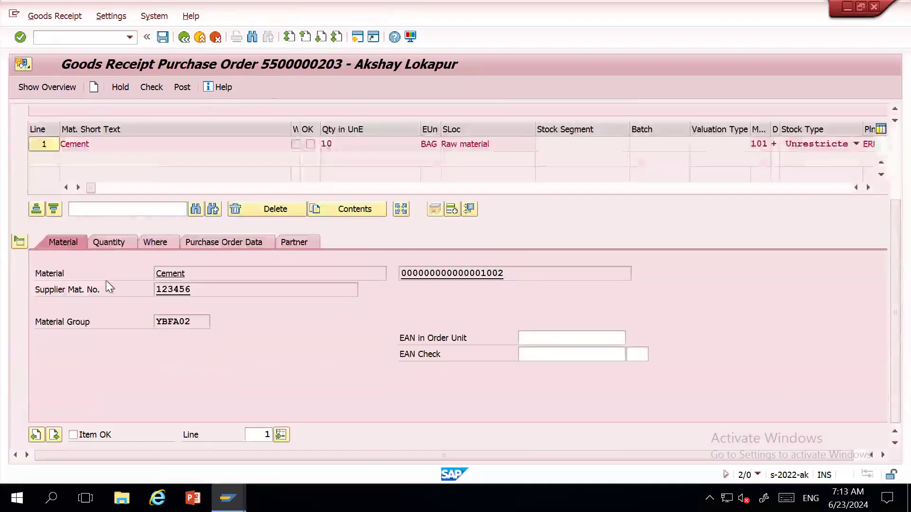
Step: Review the quantity and purchase order data of the Cement item in the goods receipt
{"action": "left_click", "coordinate": [122, 244]}
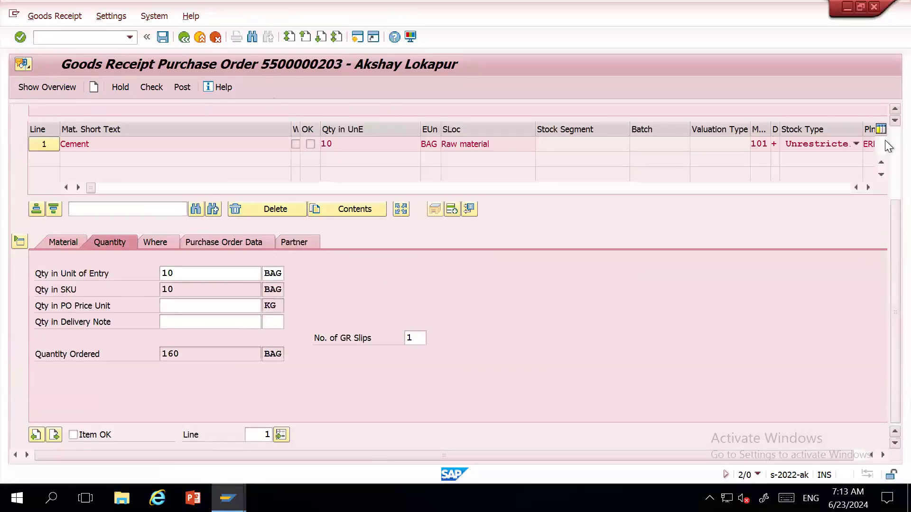
{"action": "scroll", "coordinate": [885, 141], "scroll_direction": "up", "scroll_amount": 5}
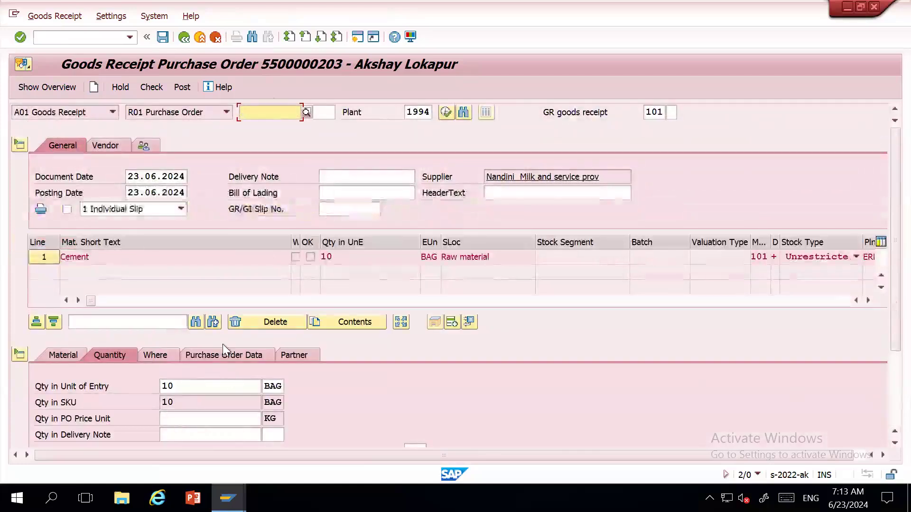
{"action": "left_click", "coordinate": [221, 357]}
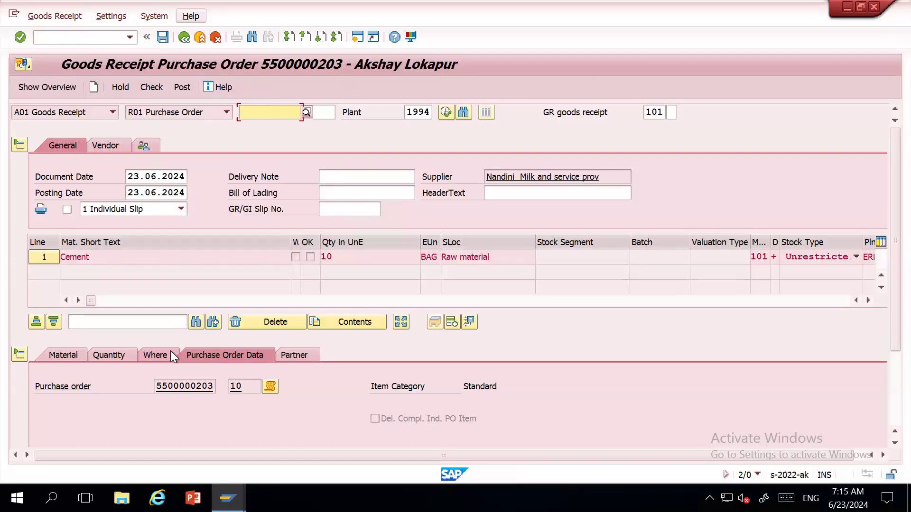
{"action": "left_click", "coordinate": [118, 352]}
{"action": "left_click", "coordinate": [258, 387]}
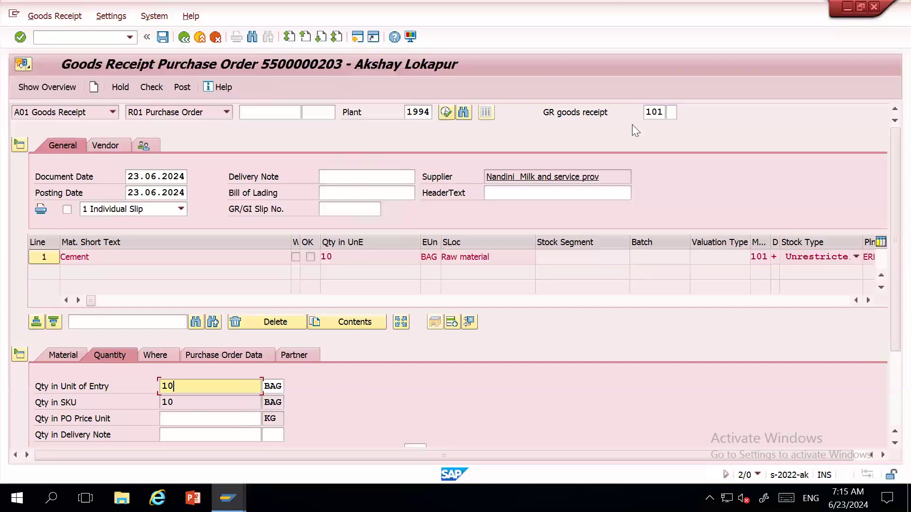
{"action": "mouse_move", "coordinate": [613, 14]}
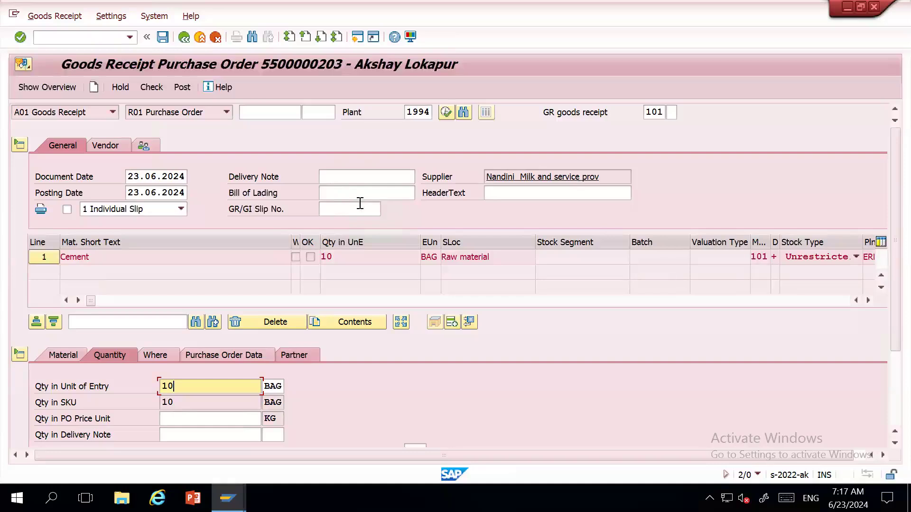
{"action": "mouse_move", "coordinate": [607, 13]}
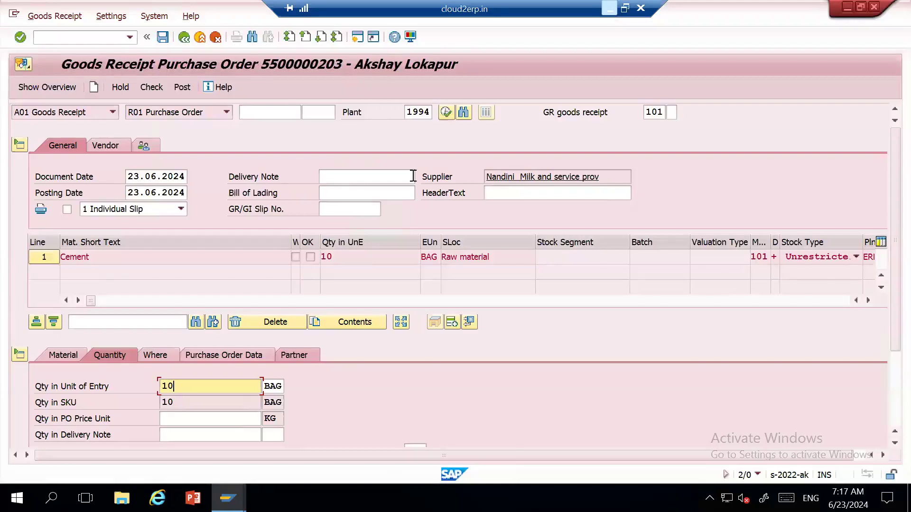
Step: Exit the goods receipt without saving it and start transaction ME51N for a new purchase requisition
{"action": "left_click", "coordinate": [184, 37]}
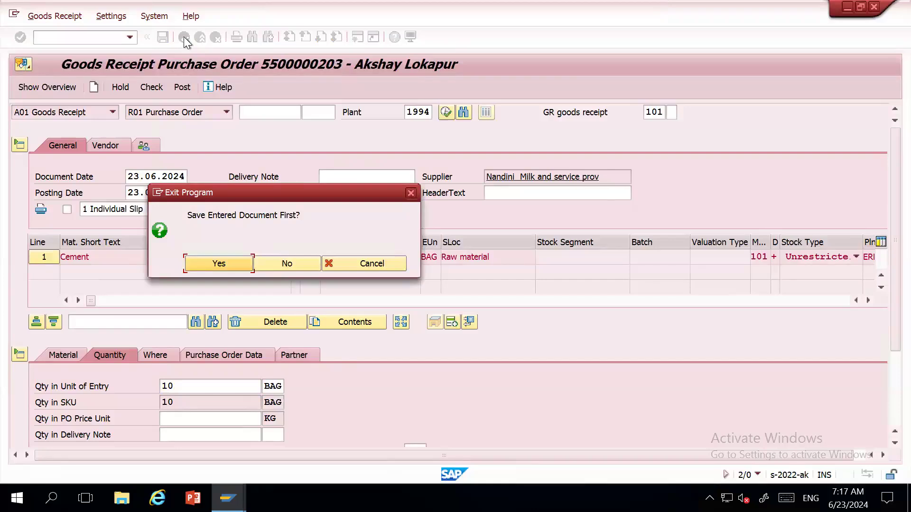
{"action": "left_click", "coordinate": [289, 266]}
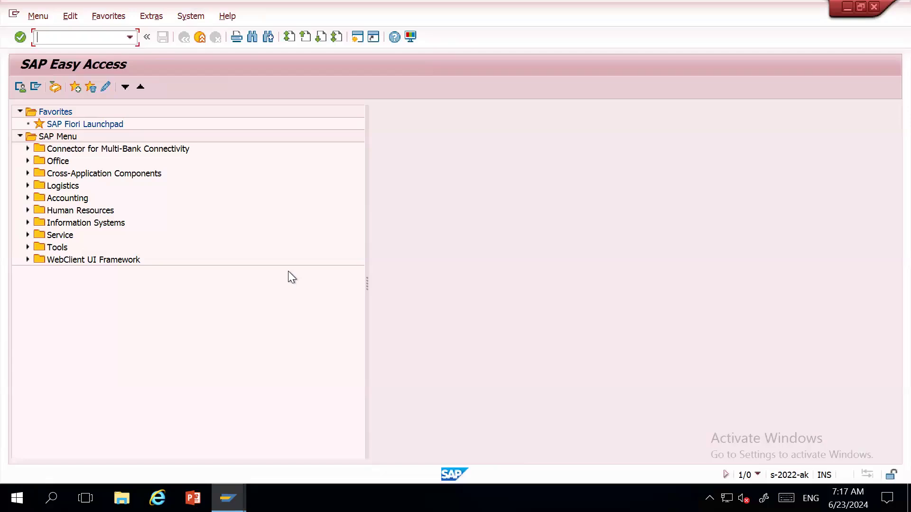
{"action": "type", "text": "me51n"}
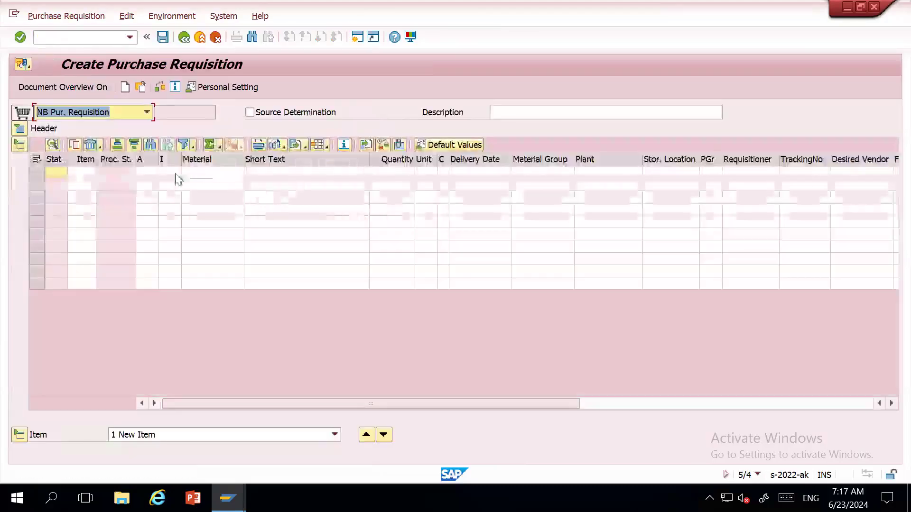
{"action": "left_click", "coordinate": [200, 175]}
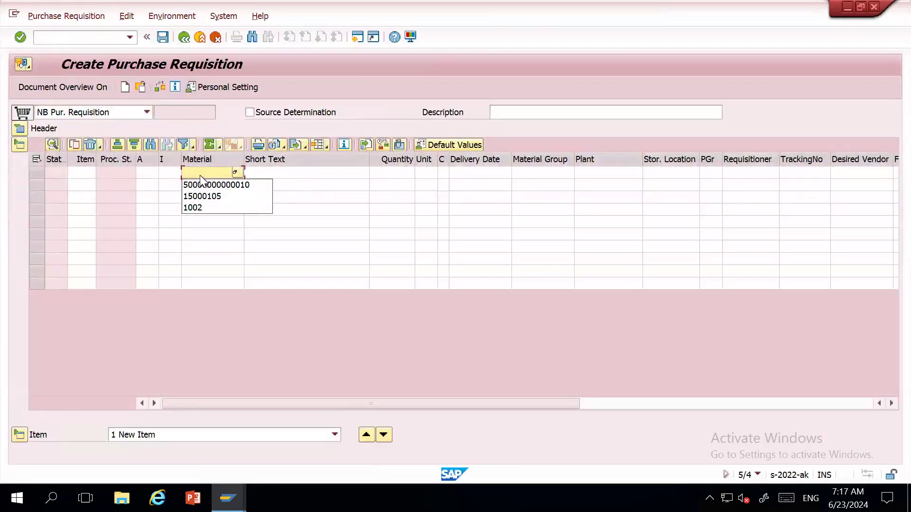
{"action": "key", "text": "Down"}
{"action": "key", "text": "Return"}
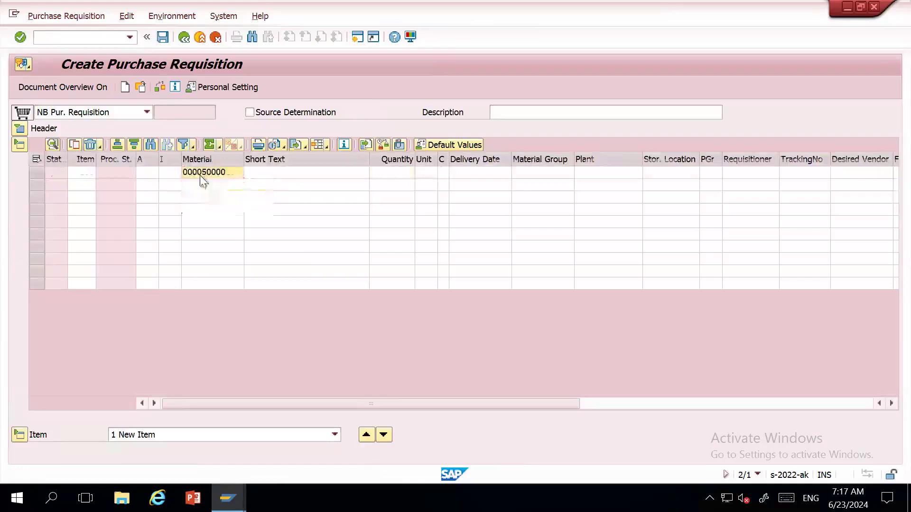
{"action": "key", "text": "Down"}
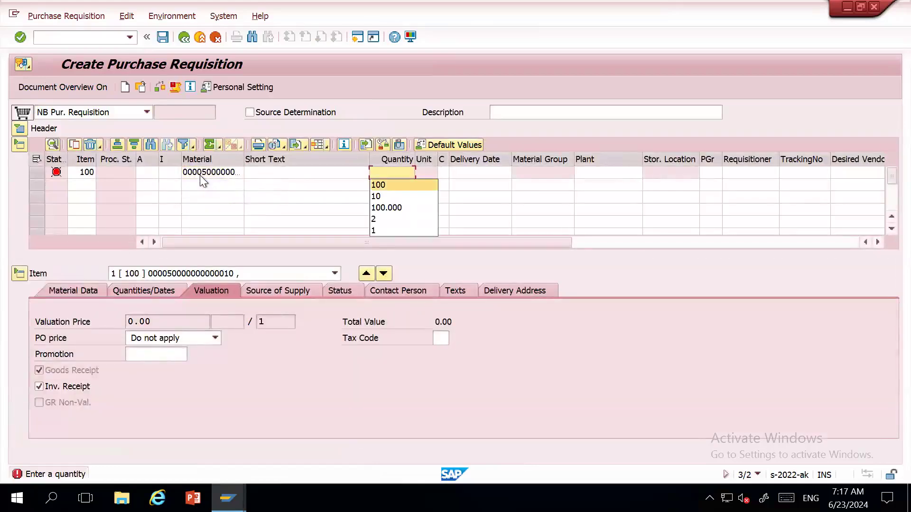
{"action": "key", "text": "Return"}
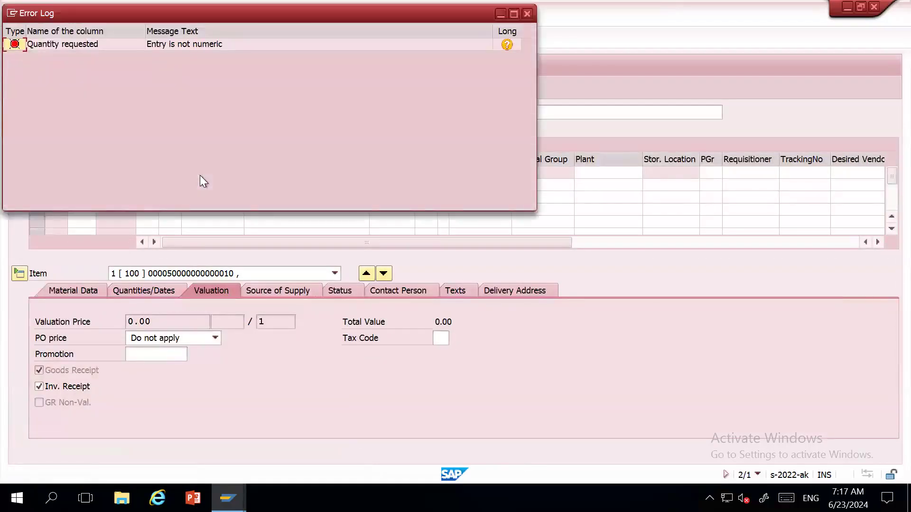
{"action": "left_click", "coordinate": [527, 14]}
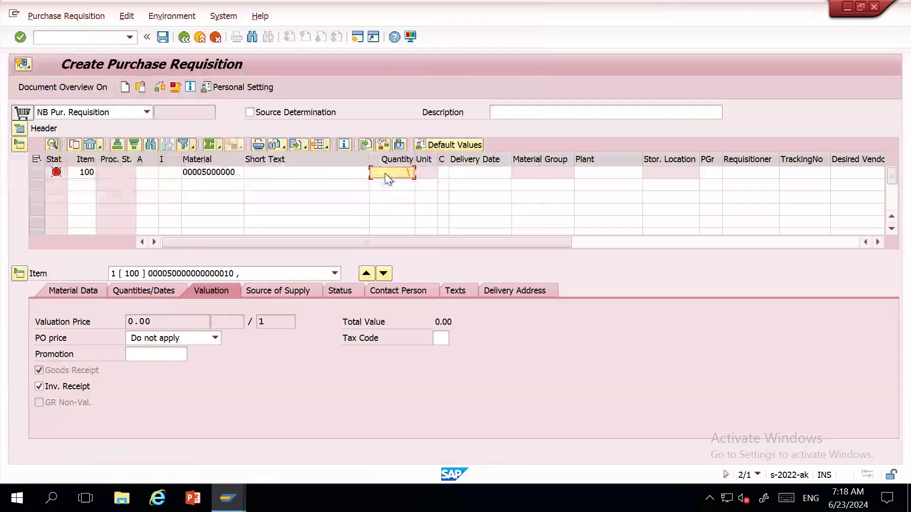
{"action": "type", "text": "21"}
{"action": "key", "text": "BackSpace"}
{"action": "key", "text": "BackSpace"}
{"action": "type", "text": "100"}
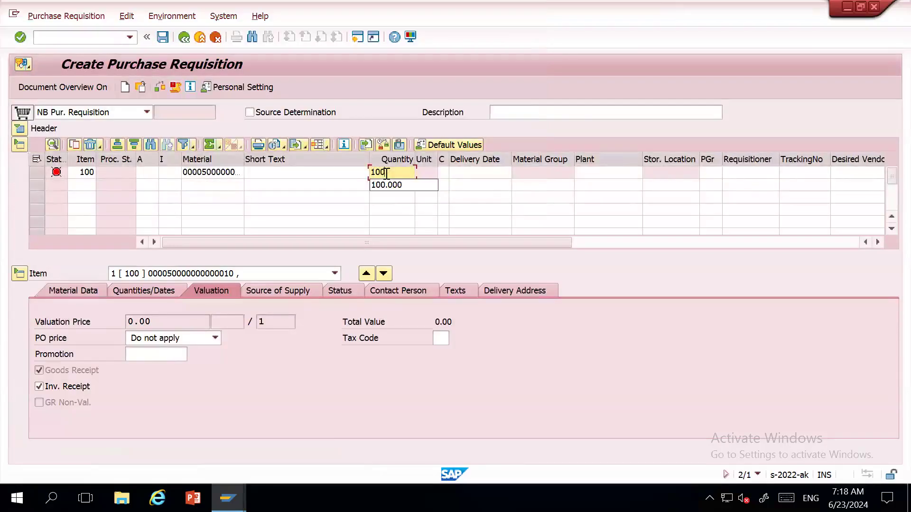
{"action": "key", "text": "Return"}
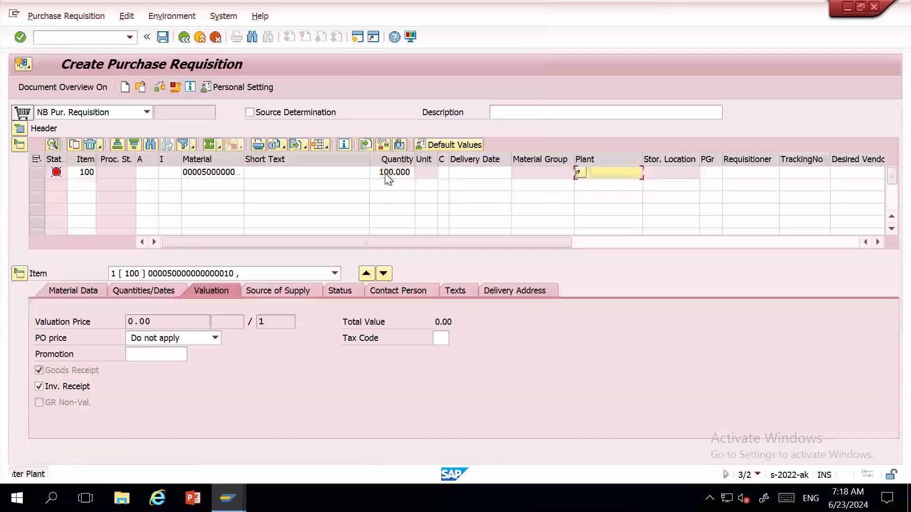
Step: Complete the requisition item with plant 1994, storage location SL01 and purchasing group 999, and save the requisition
{"action": "key", "text": "Down"}
{"action": "key", "text": "Return"}
{"action": "key", "text": "Return"}
{"action": "key", "text": "Down"}
{"action": "key", "text": "Return"}
{"action": "key", "text": "Return"}
{"action": "key", "text": "Down"}
{"action": "key", "text": "Return"}
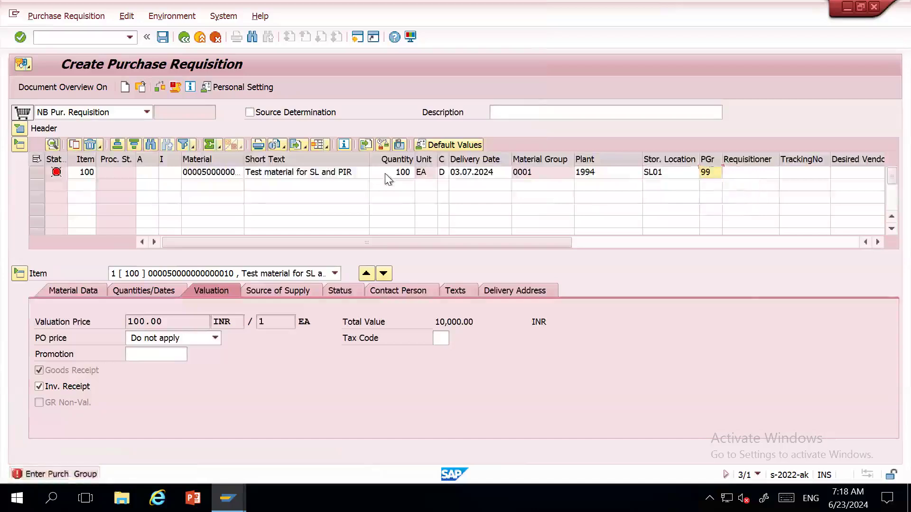
{"action": "key", "text": "Return"}
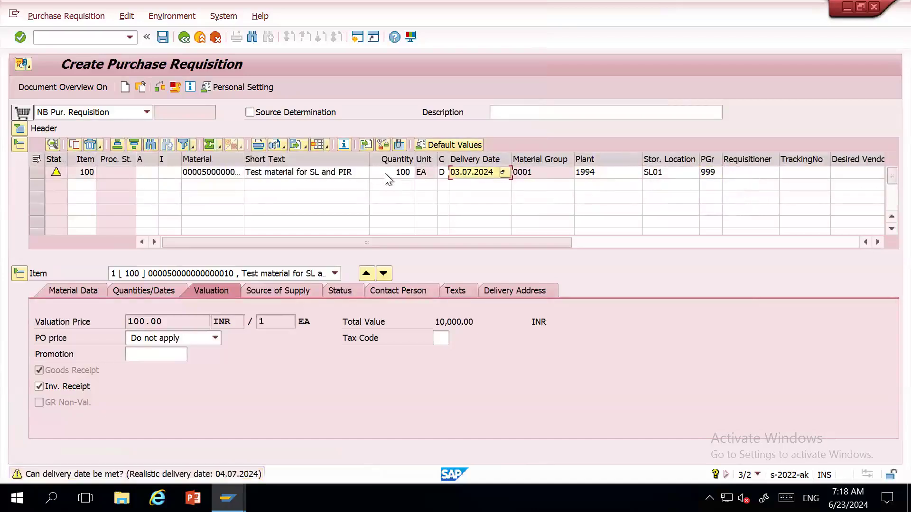
{"action": "key", "text": "Return"}
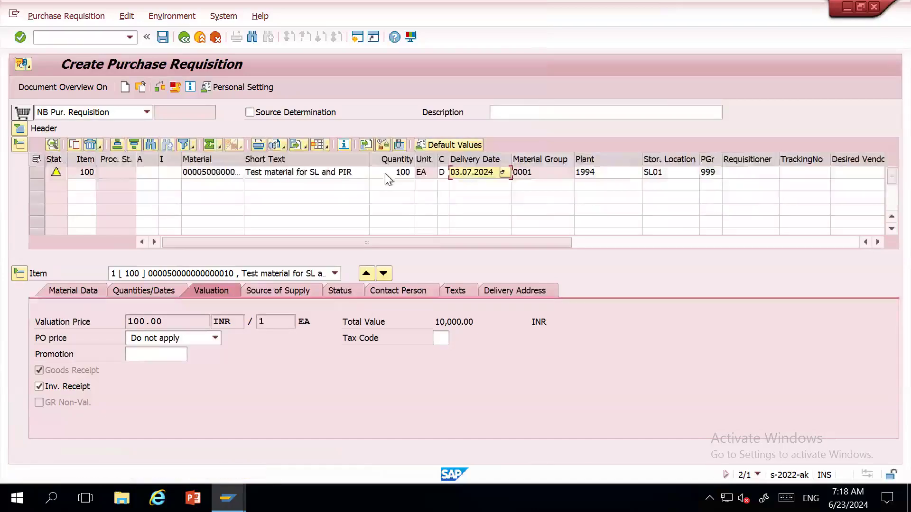
{"action": "left_click", "coordinate": [163, 38]}
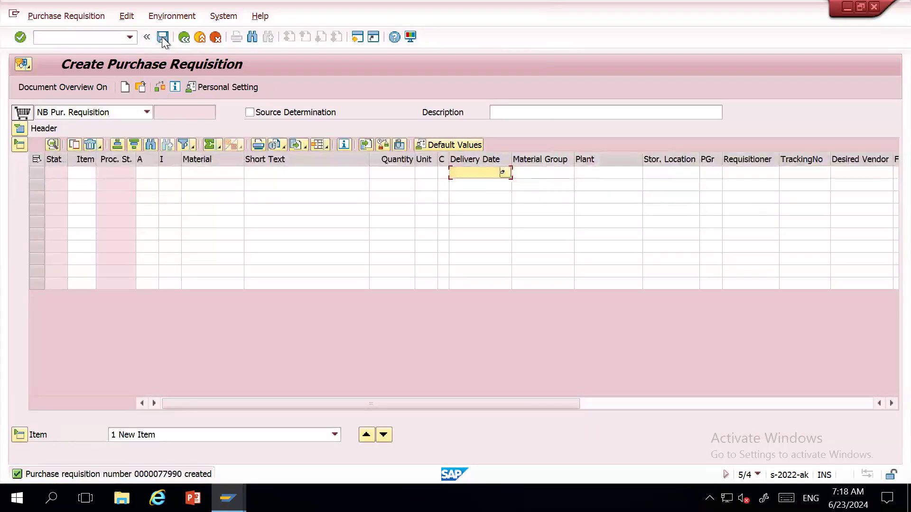
Step: Check the new requisition's number in the document selection and close the selection without opening another document
{"action": "left_click", "coordinate": [140, 88]}
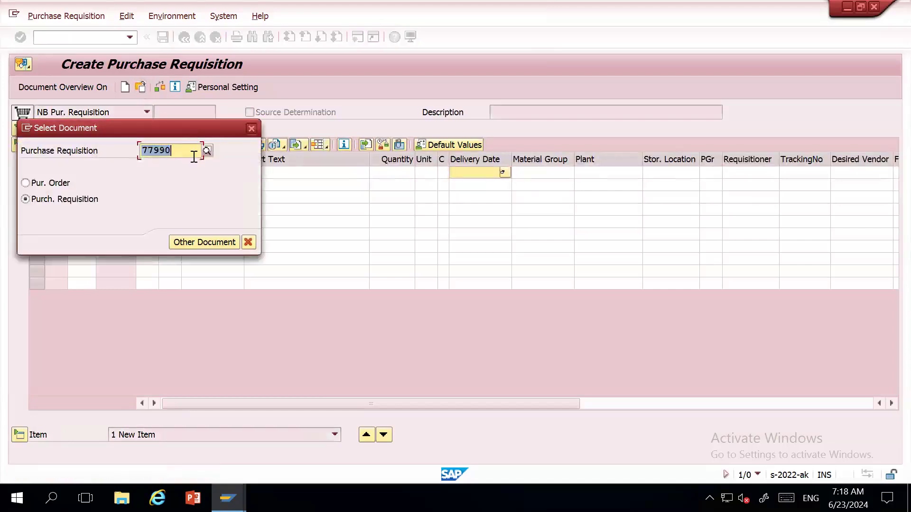
{"action": "left_click", "coordinate": [194, 157]}
{"action": "left_click", "coordinate": [252, 128]}
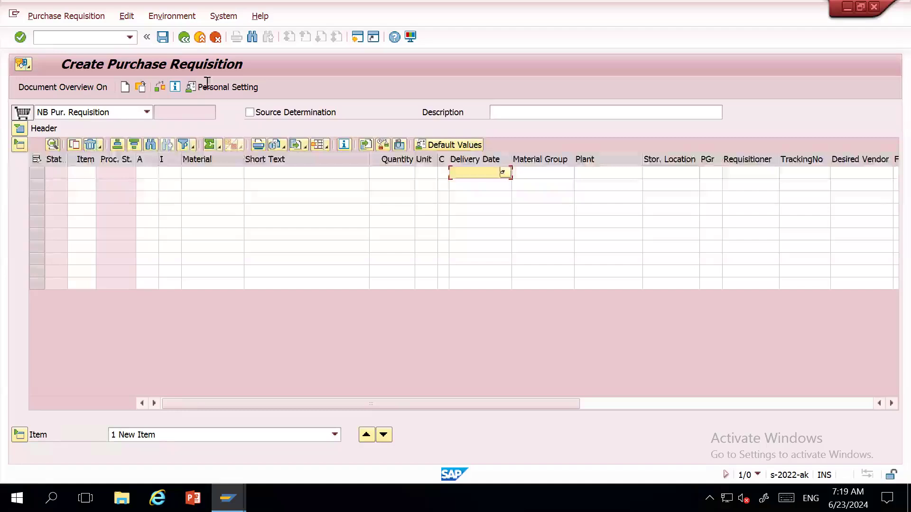
Step: Leave the requisition screen and start transaction ME41 to create a request for quotation
{"action": "left_click", "coordinate": [93, 39]}
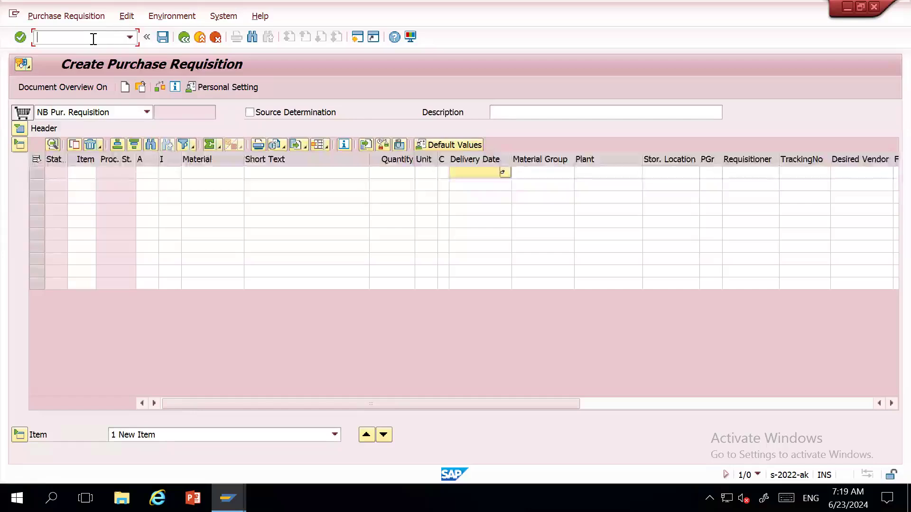
{"action": "type", "text": "/n"}
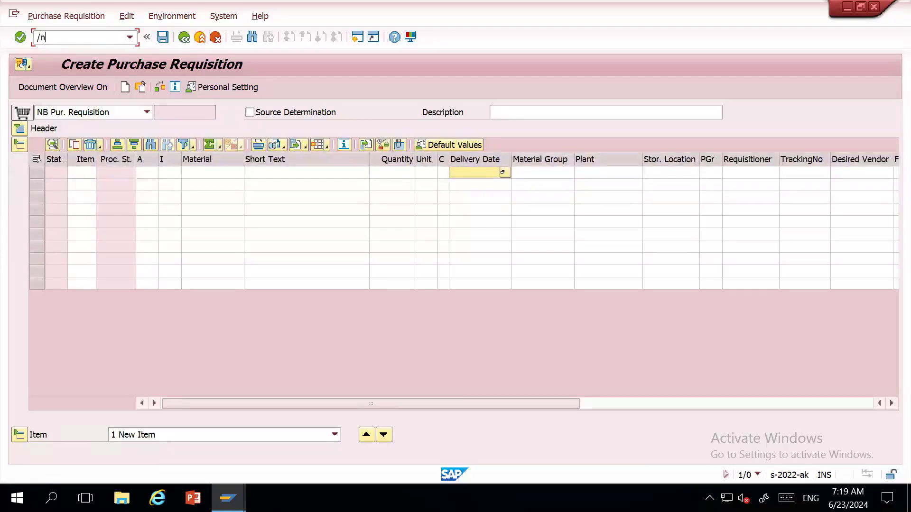
{"action": "type", "text": "me41"}
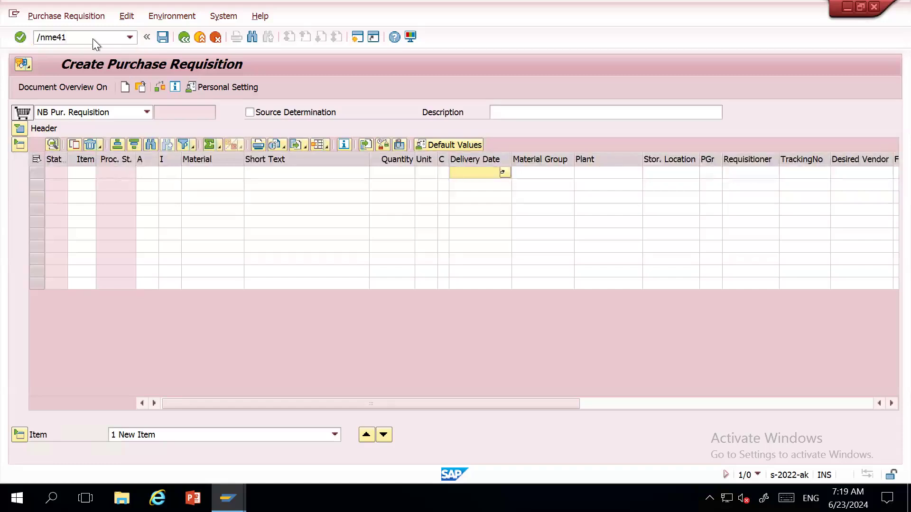
{"action": "key", "text": "Return"}
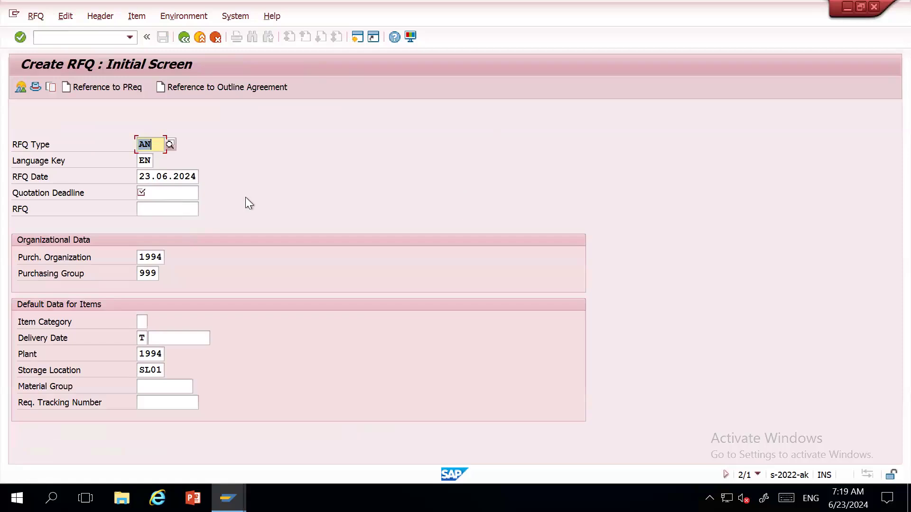
Step: Keep RFQ type AN and set the quotation deadline to 29.06.2024
{"action": "left_click", "coordinate": [151, 145]}
{"action": "left_click_drag", "start_coordinate": [149, 144], "coordinate": [133, 144]}
{"action": "left_click_drag", "start_coordinate": [142, 180], "coordinate": [173, 197]}
{"action": "left_click", "coordinate": [173, 195]}
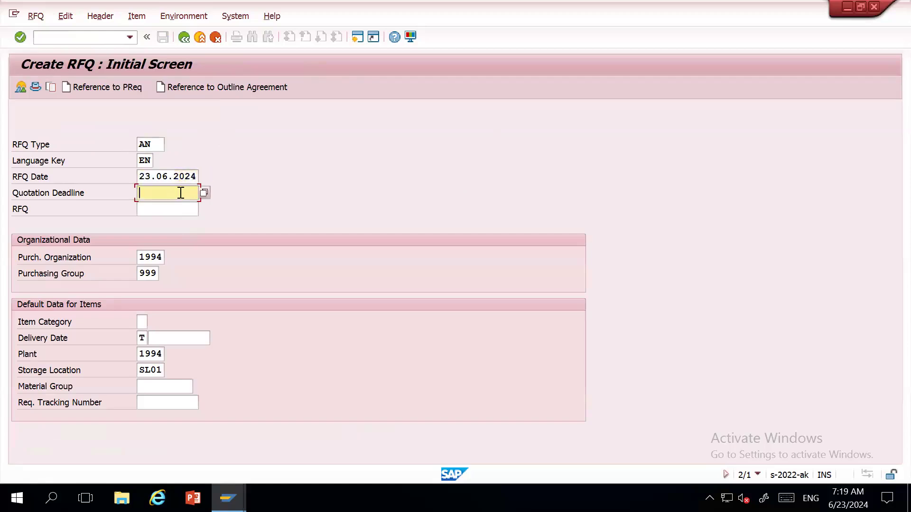
{"action": "left_click", "coordinate": [207, 194]}
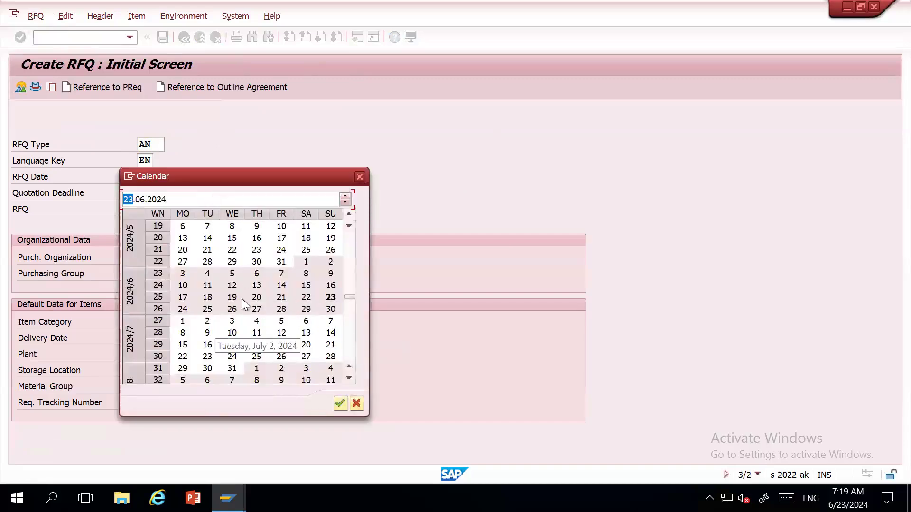
{"action": "double_click", "coordinate": [305, 310]}
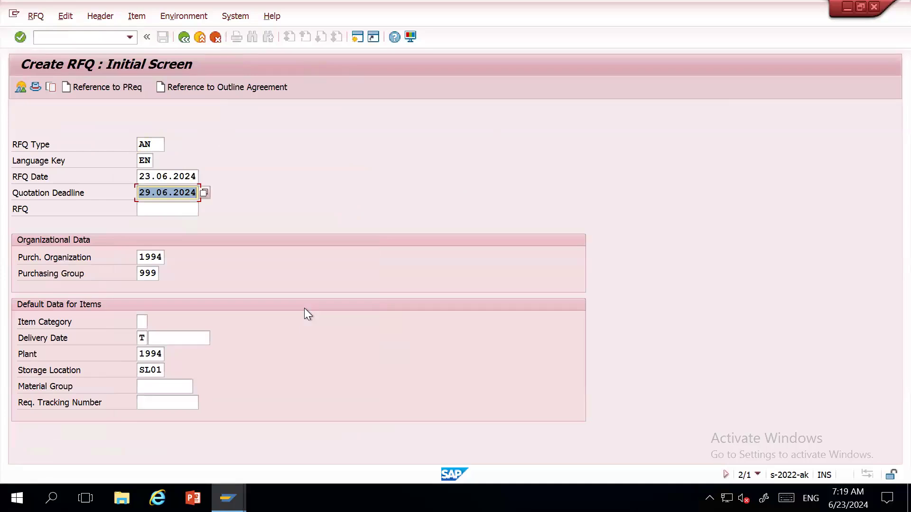
Step: Create the RFQ with reference to the purchase requisition just saved, adopting its item 100 with details into the item overview
{"action": "left_click", "coordinate": [103, 87]}
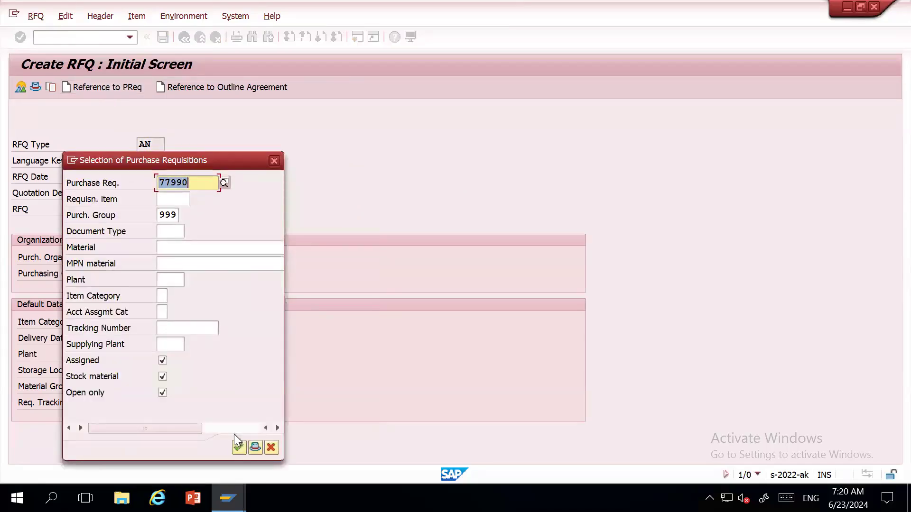
{"action": "left_click", "coordinate": [238, 447]}
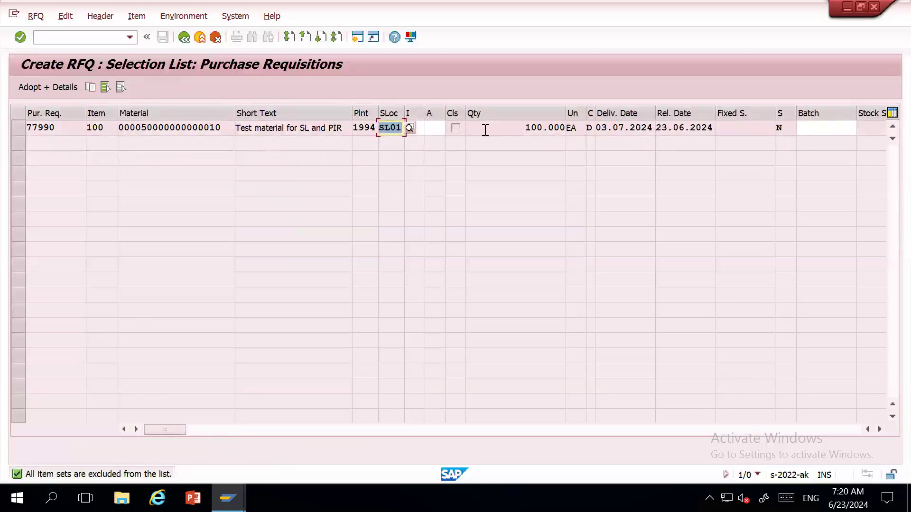
{"action": "left_click", "coordinate": [18, 127]}
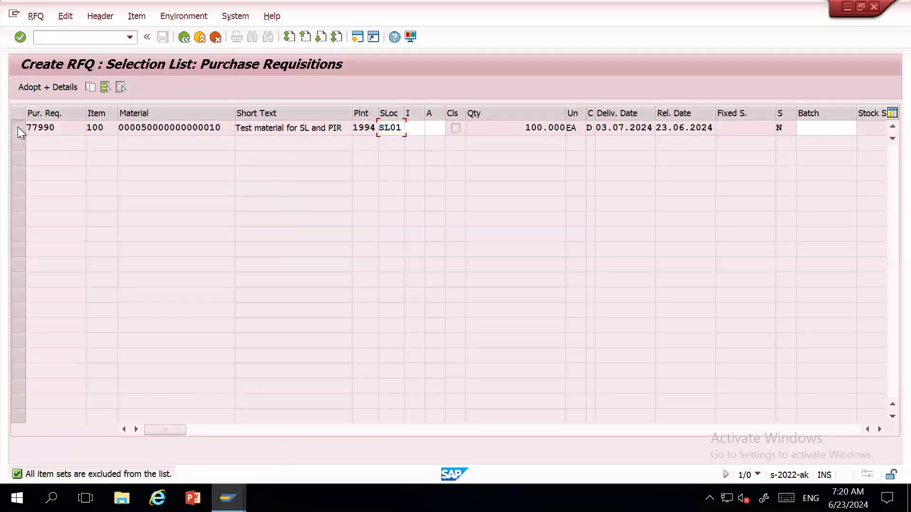
{"action": "left_click", "coordinate": [61, 87]}
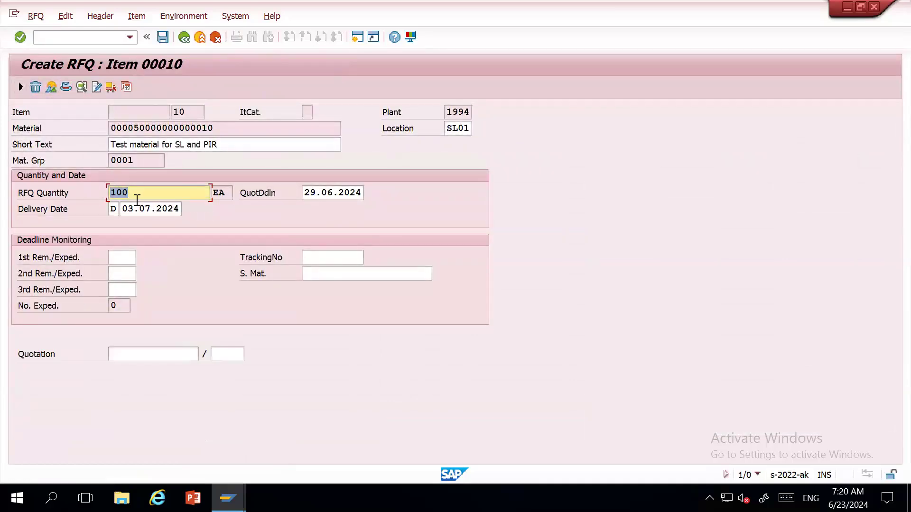
{"action": "key", "text": "Return"}
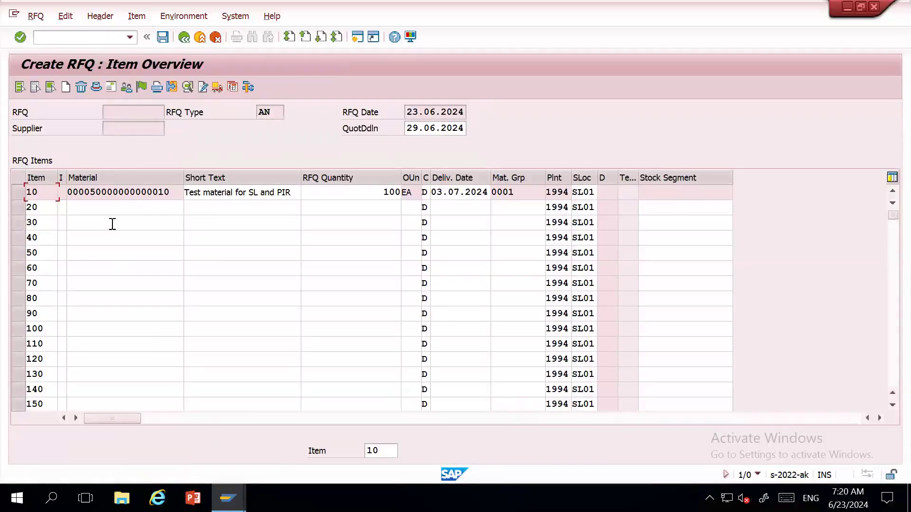
Step: Select item 10 in the RFQ item overview and bring up the RFQ's header functions
{"action": "left_click", "coordinate": [18, 194]}
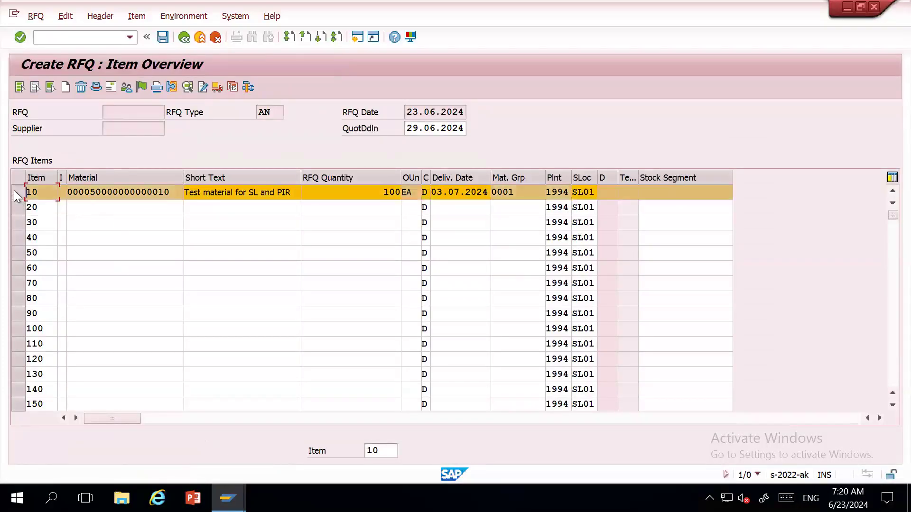
{"action": "left_click", "coordinate": [175, 16]}
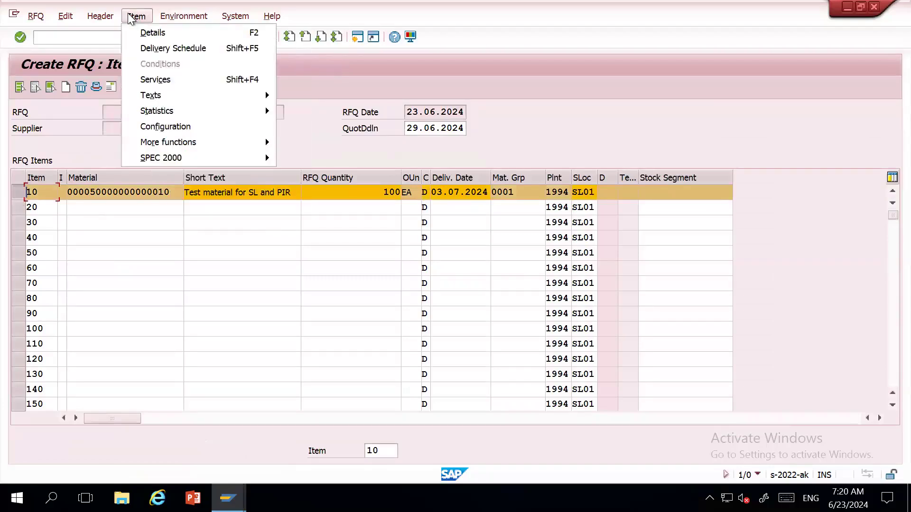
{"action": "mouse_move", "coordinate": [110, 21]}
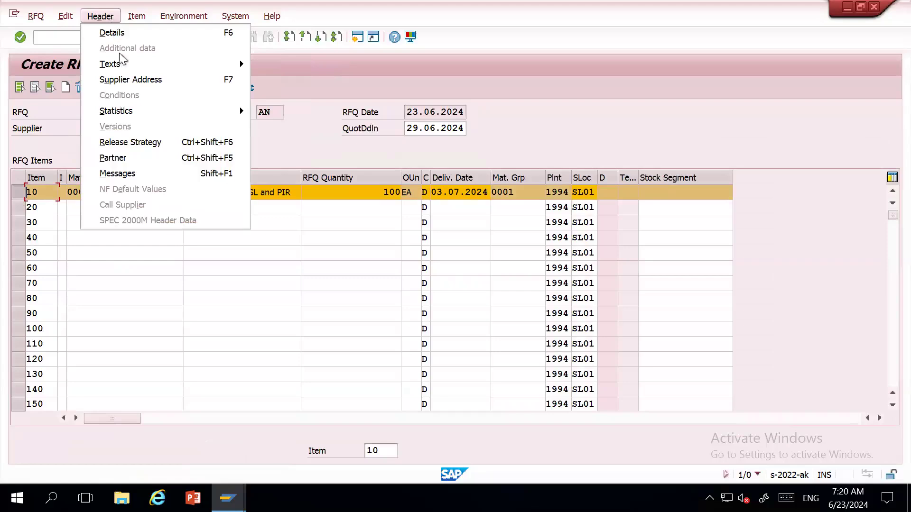
Step: Assign supplier 111 in the RFQ header's supplier address and save the RFQ without an output message record
{"action": "left_click", "coordinate": [167, 79]}
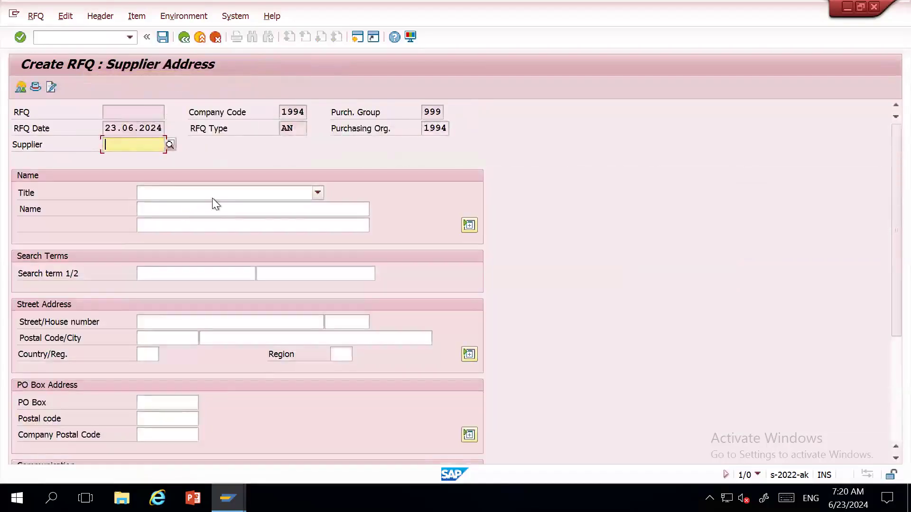
{"action": "type", "text": "111"}
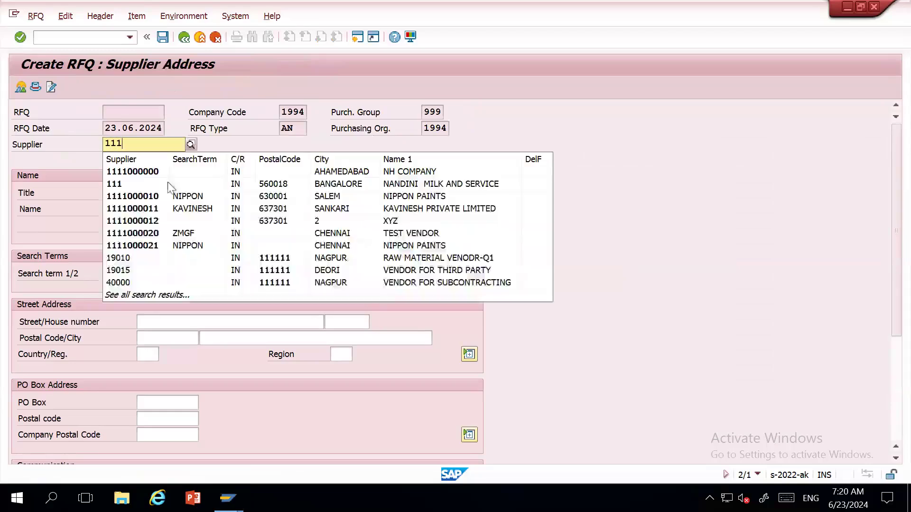
{"action": "left_click", "coordinate": [130, 184]}
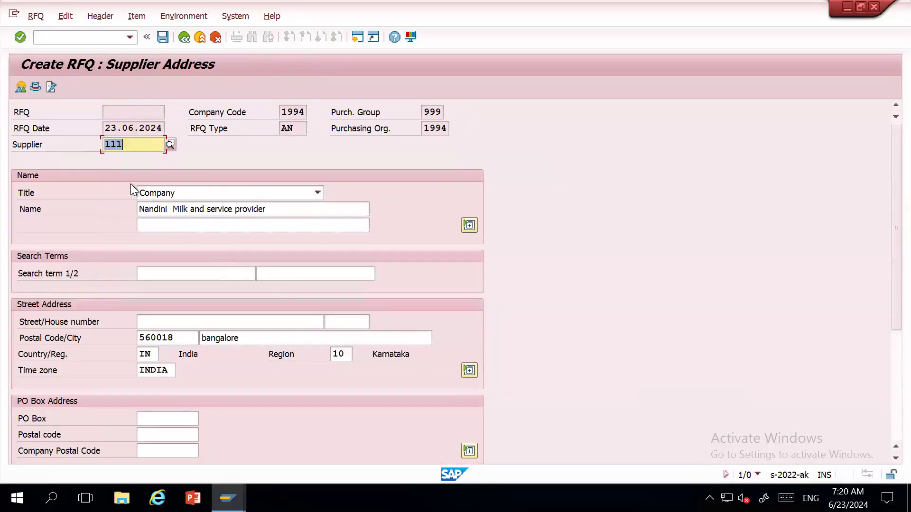
{"action": "left_click", "coordinate": [163, 37]}
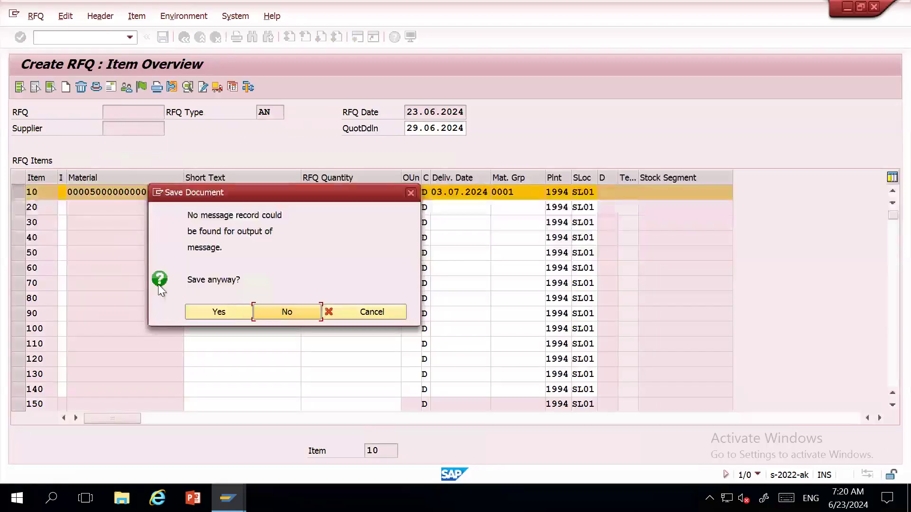
{"action": "left_click_drag", "start_coordinate": [188, 218], "coordinate": [237, 217]}
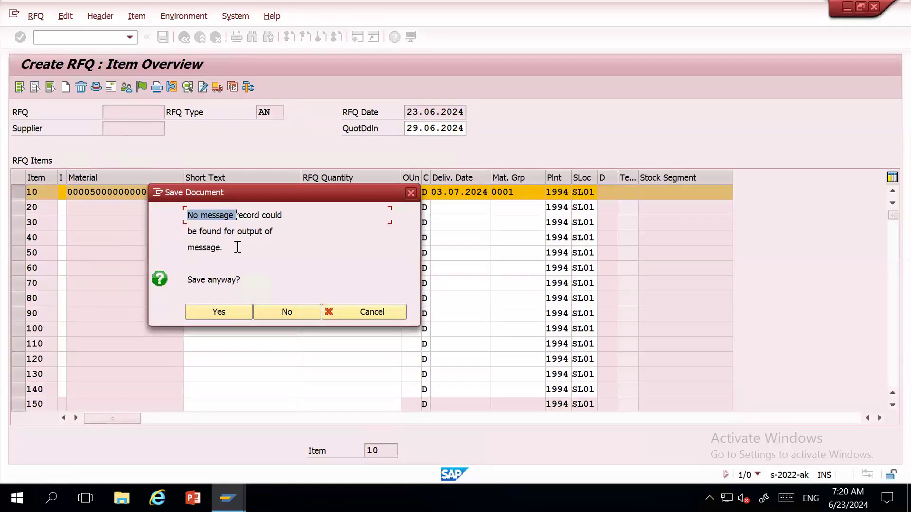
{"action": "left_click", "coordinate": [261, 231]}
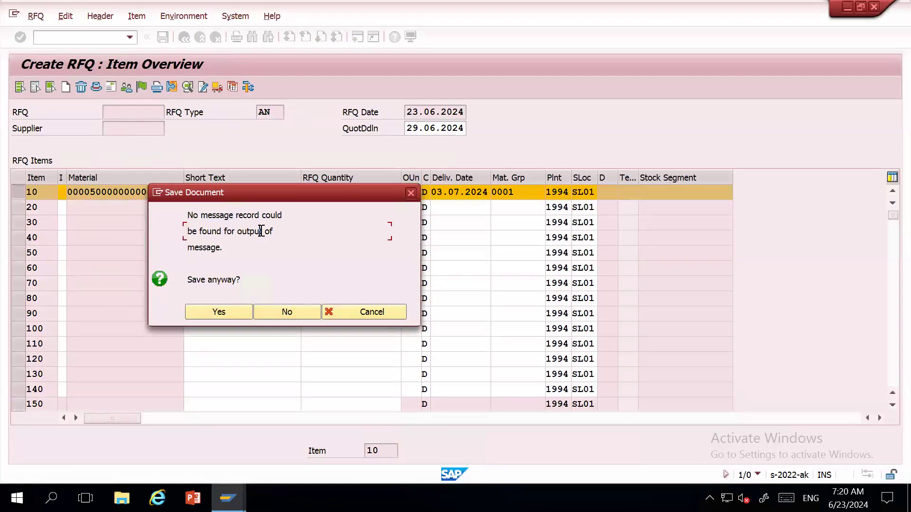
{"action": "left_click", "coordinate": [220, 312]}
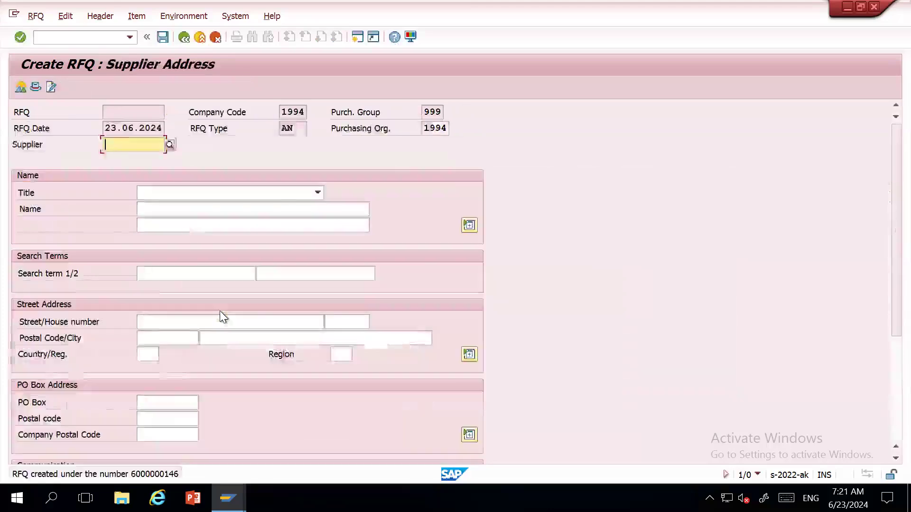
Step: Open the details of the RFQ creation message and copy the new RFQ number
{"action": "double_click", "coordinate": [169, 474]}
{"action": "double_click", "coordinate": [475, 103]}
{"action": "key", "text": "ctrl+c"}
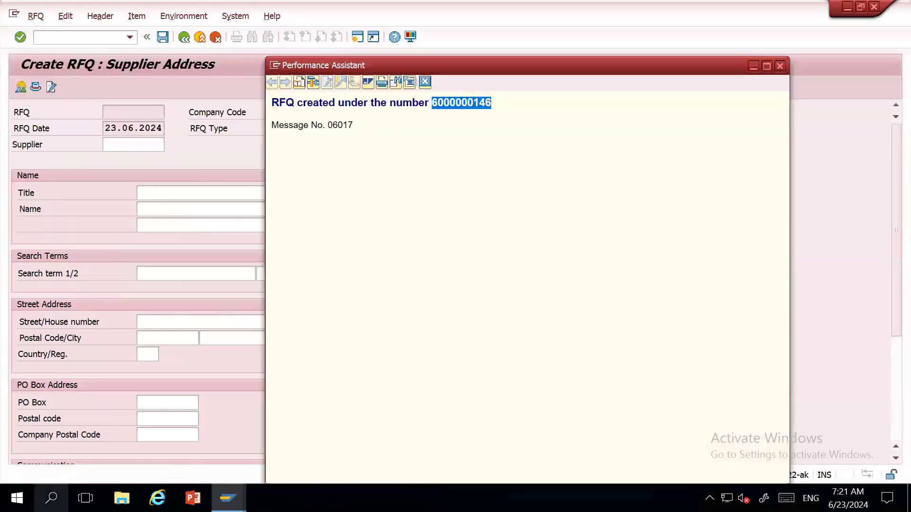
Step: Switch to Excel, create a blank workbook and paste the copied RFQ number into cell R6C6
{"action": "left_click", "coordinate": [52, 498]}
{"action": "type", "text": "excdel"}
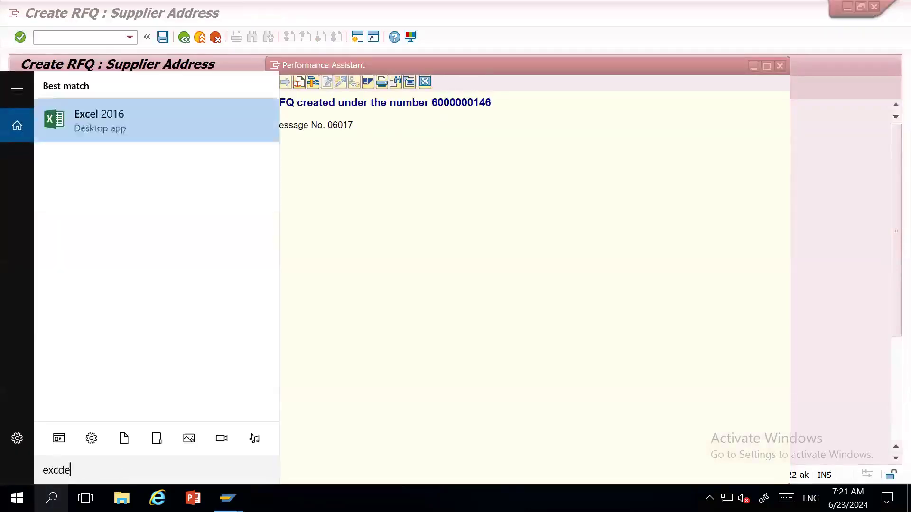
{"action": "key", "text": "BackSpace"}
{"action": "key", "text": "BackSpace"}
{"action": "key", "text": "BackSpace"}
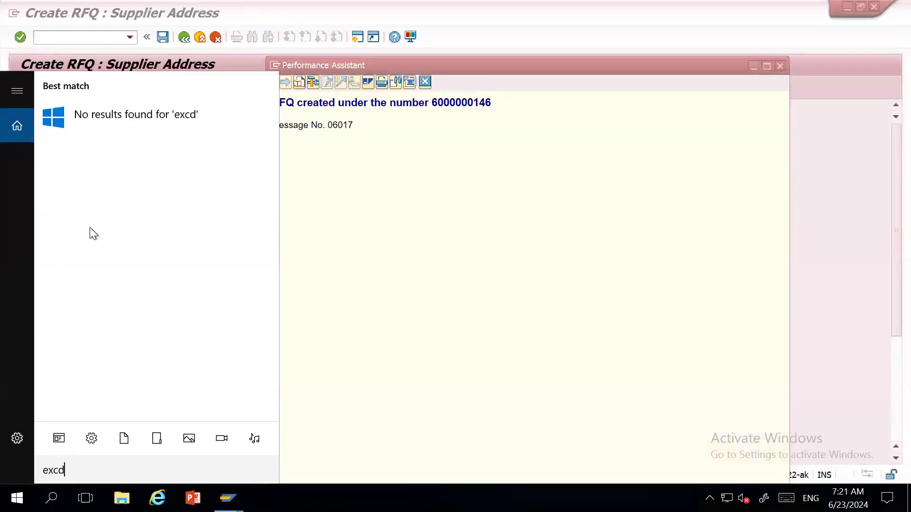
{"action": "type", "text": "el"}
{"action": "left_click", "coordinate": [127, 127]}
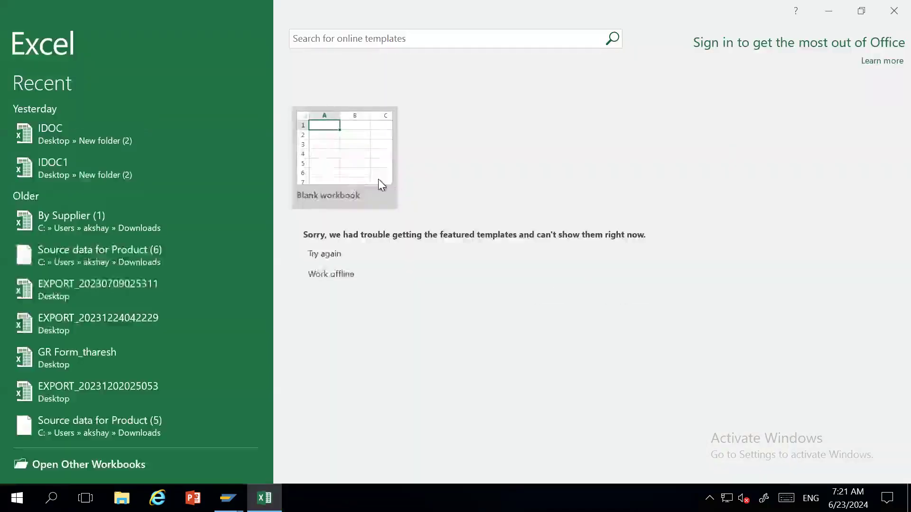
{"action": "left_click", "coordinate": [378, 179]}
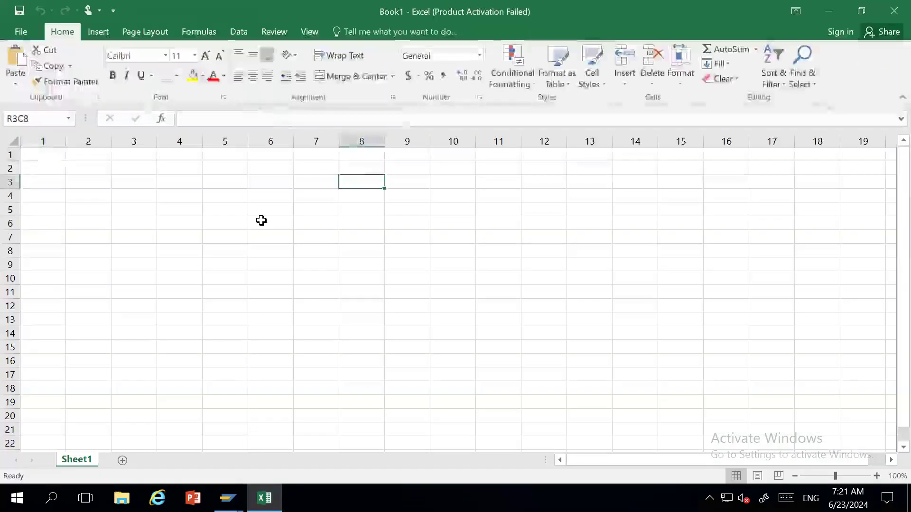
{"action": "left_click", "coordinate": [262, 221]}
{"action": "key", "text": "ctrl+v"}
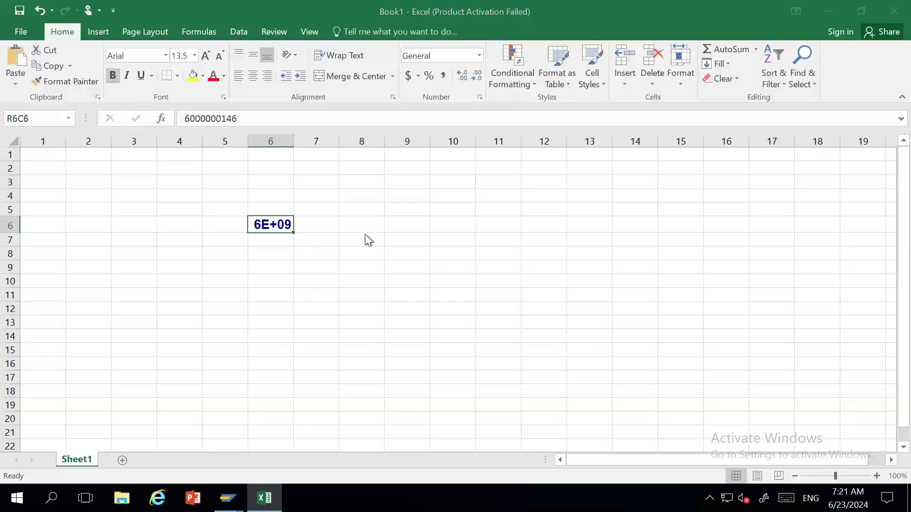
Step: Return to SAP, enter supplier 725 in the supplier address and save the RFQ without an output message record
{"action": "key", "text": "alt+Tab"}
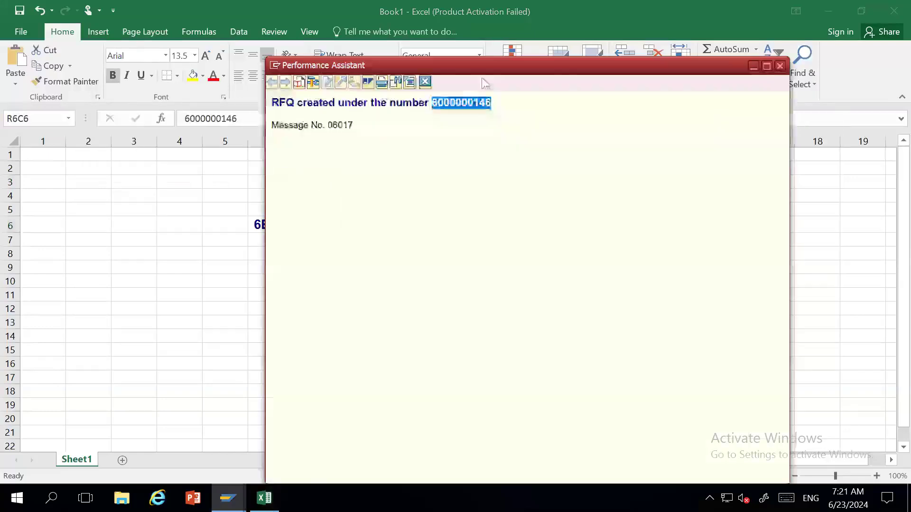
{"action": "left_click", "coordinate": [780, 66]}
{"action": "key", "text": "alt+Tab"}
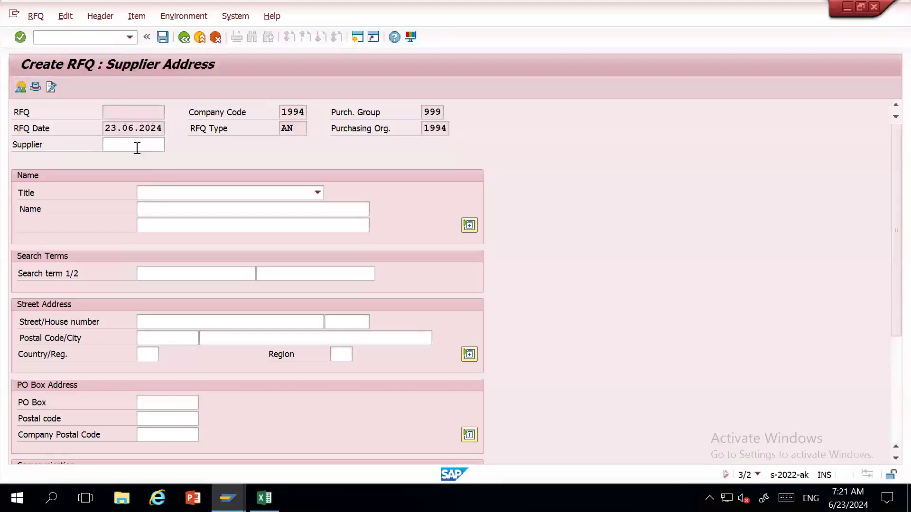
{"action": "left_click", "coordinate": [137, 149]}
{"action": "type", "text": "725"}
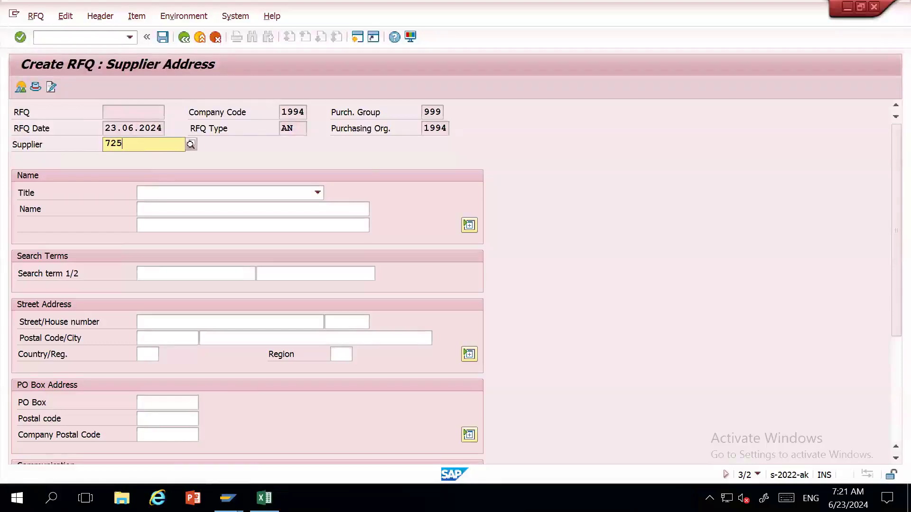
{"action": "key", "text": "Return"}
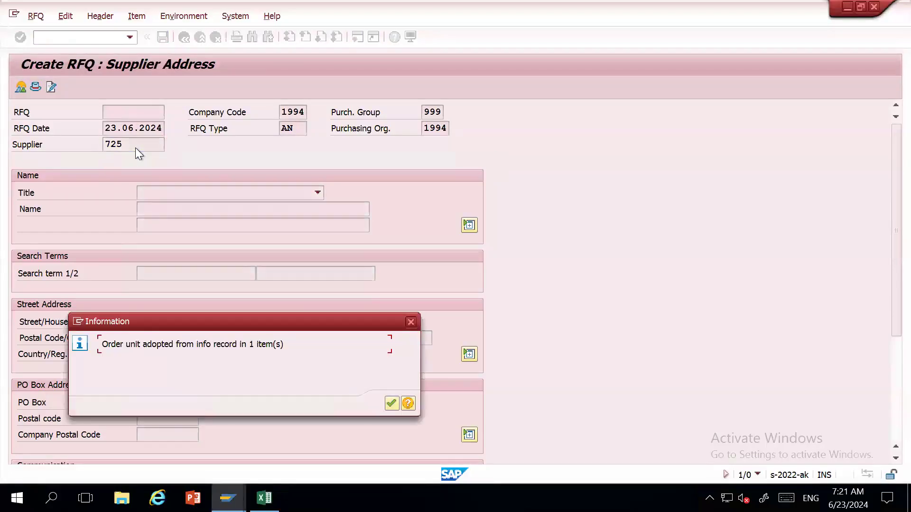
{"action": "key", "text": "Return"}
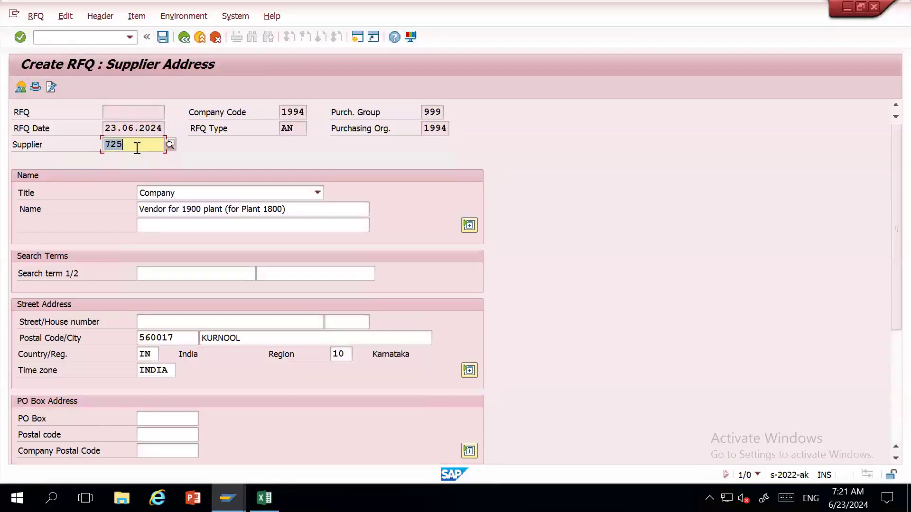
{"action": "left_click", "coordinate": [162, 37]}
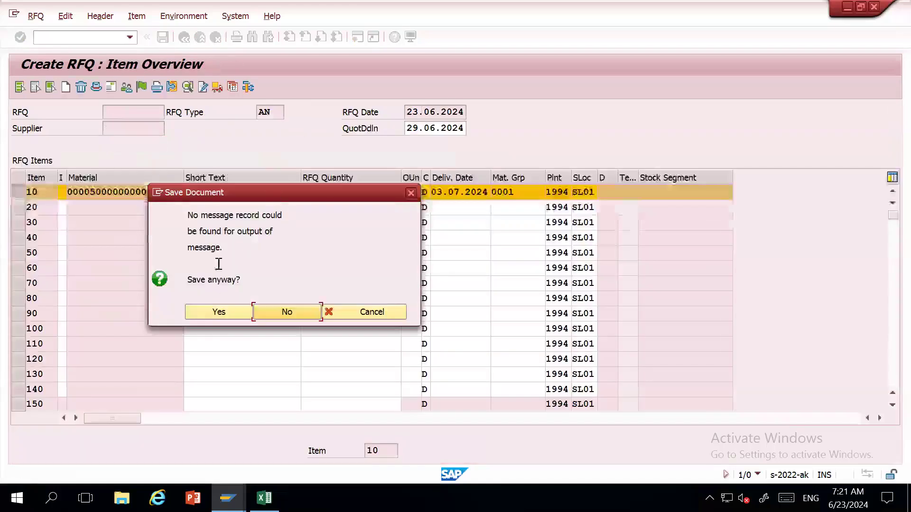
{"action": "left_click", "coordinate": [199, 312]}
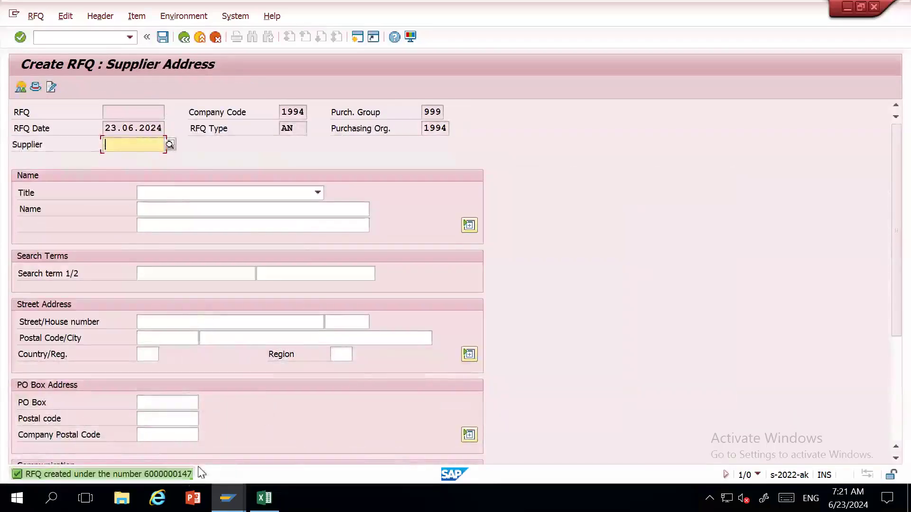
Step: Switch to Excel, dismiss the Office activation notice and fill the RFQ number from R6C6 down to R7C6
{"action": "key", "text": "alt+Tab"}
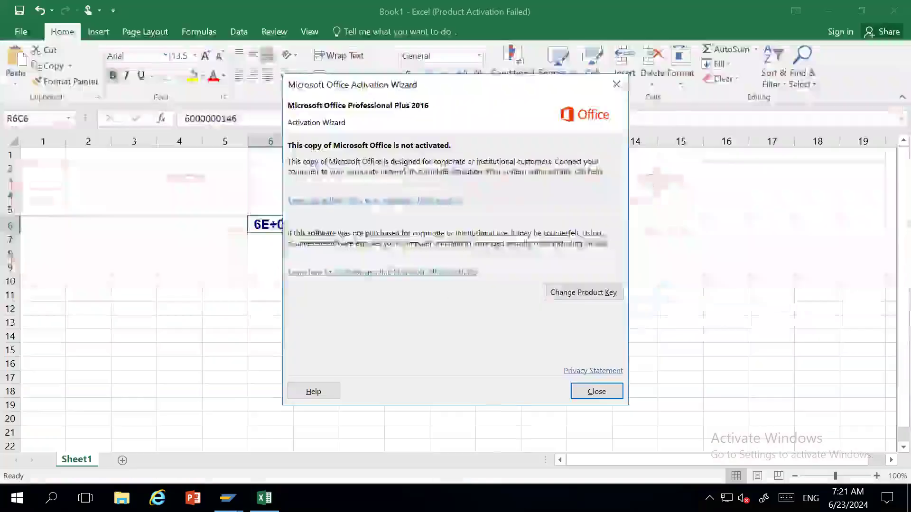
{"action": "left_click", "coordinate": [596, 392]}
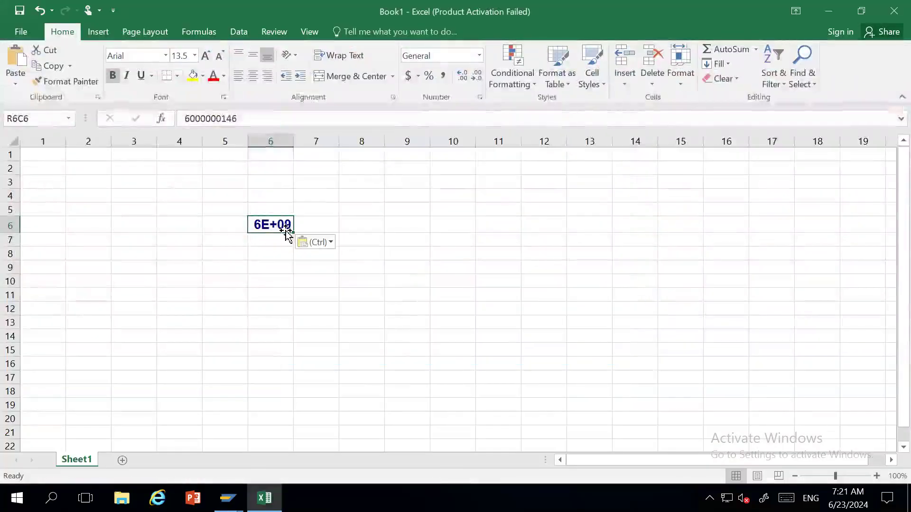
{"action": "left_click_drag", "start_coordinate": [294, 231], "coordinate": [295, 248]}
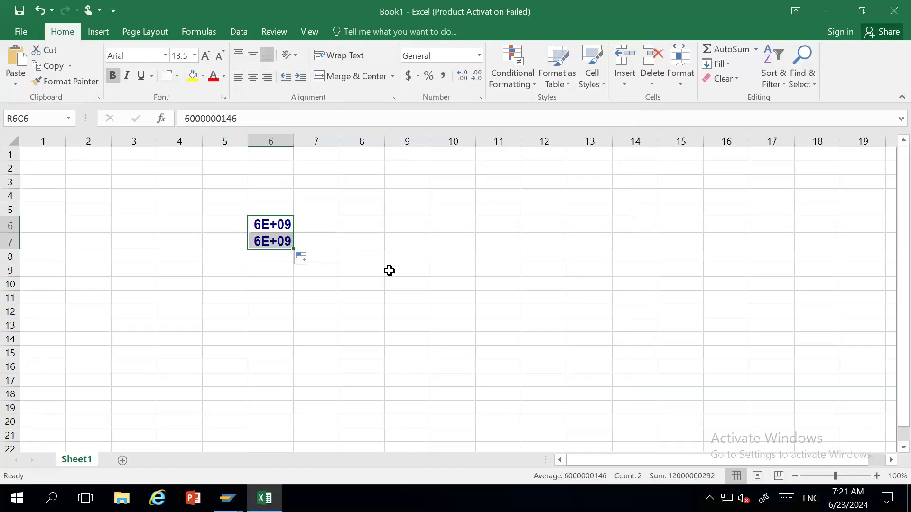
Step: Return to SAP and list the suppliers of purchasing organization 1994 with the Suppliers: Purchasing search help
{"action": "key", "text": "alt+Tab"}
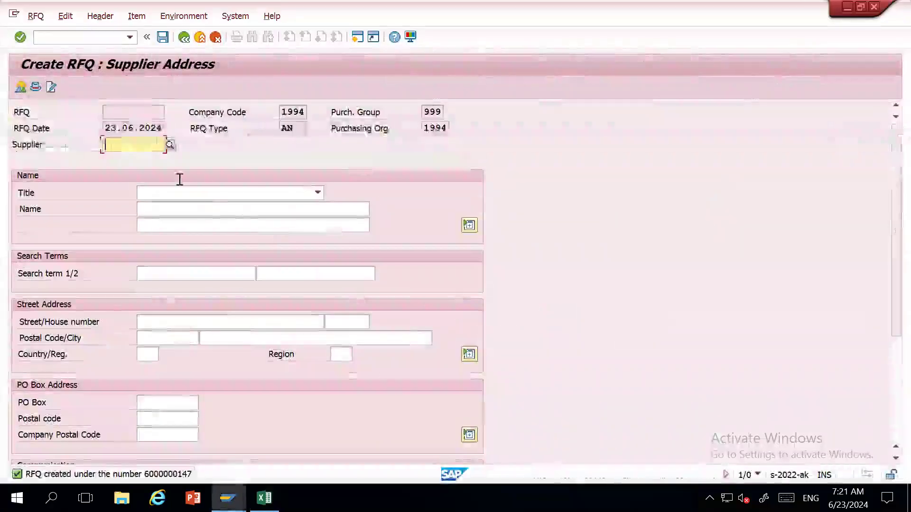
{"action": "left_click", "coordinate": [173, 141]}
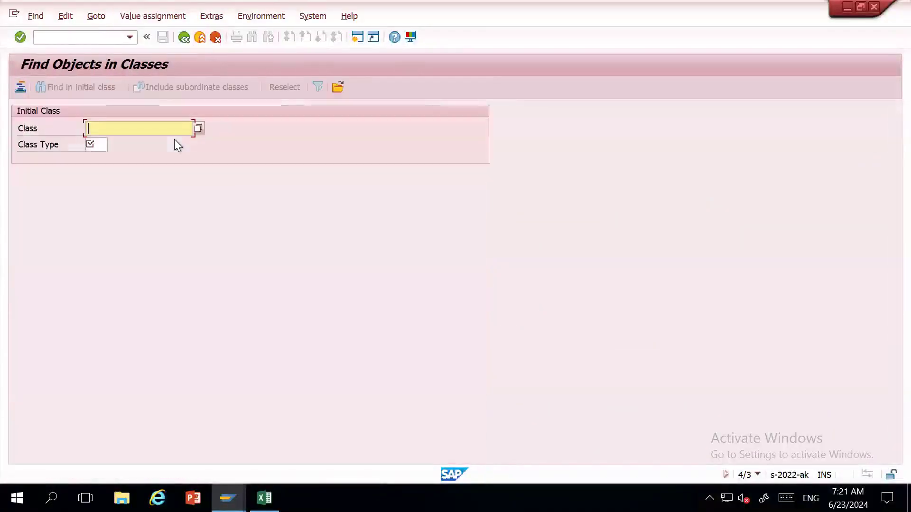
{"action": "left_click", "coordinate": [186, 37]}
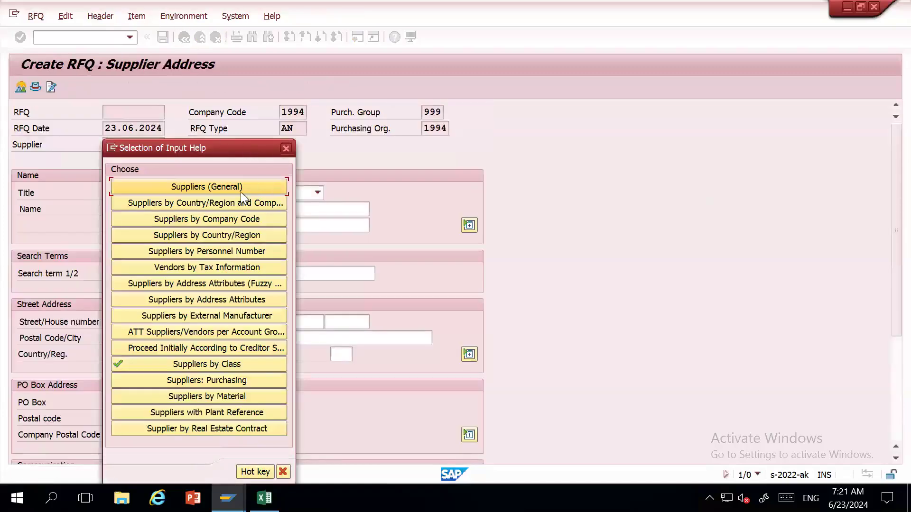
{"action": "left_click", "coordinate": [240, 190]}
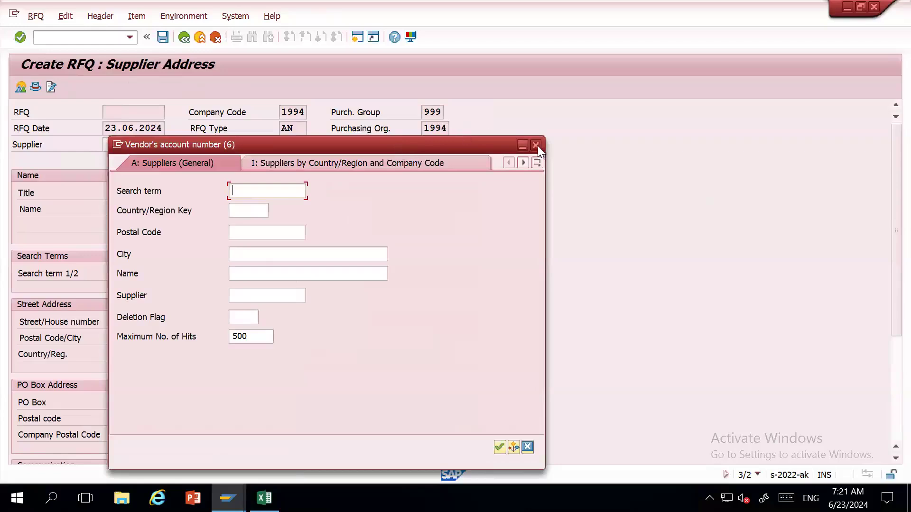
{"action": "left_click", "coordinate": [537, 163]}
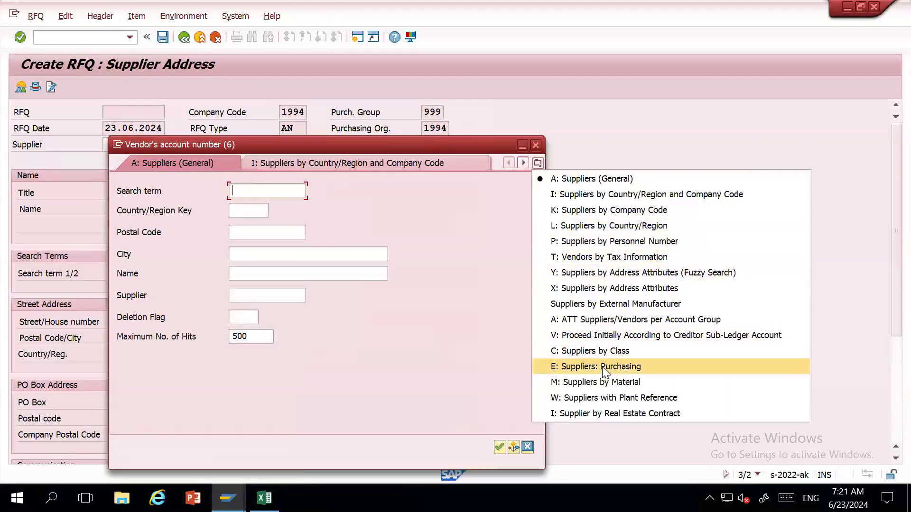
{"action": "left_click", "coordinate": [622, 366]}
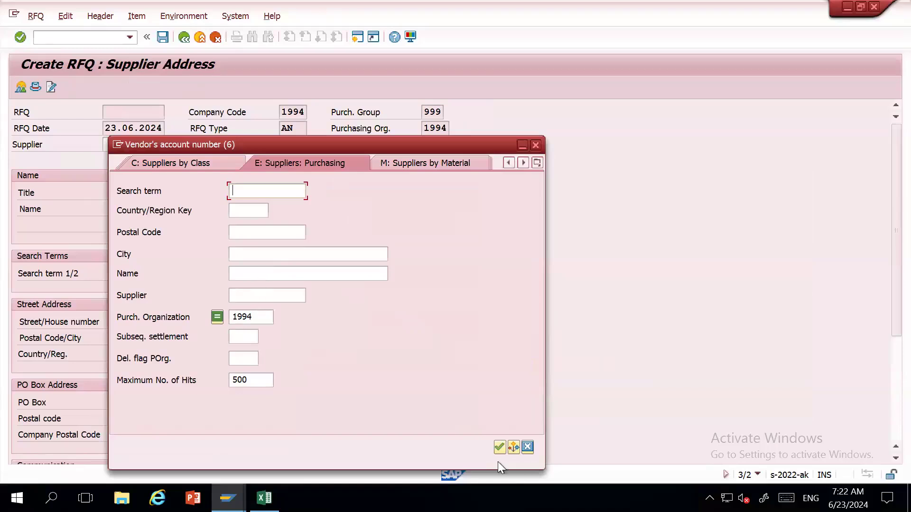
{"action": "left_click", "coordinate": [500, 448]}
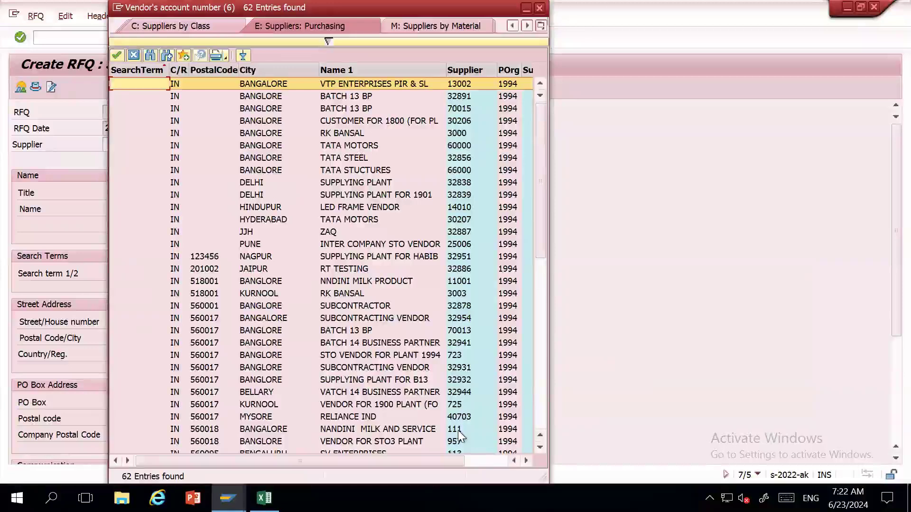
Step: Choose supplier BATCH1 from the supplier list and save the RFQ without an output message record
{"action": "left_click", "coordinate": [540, 369]}
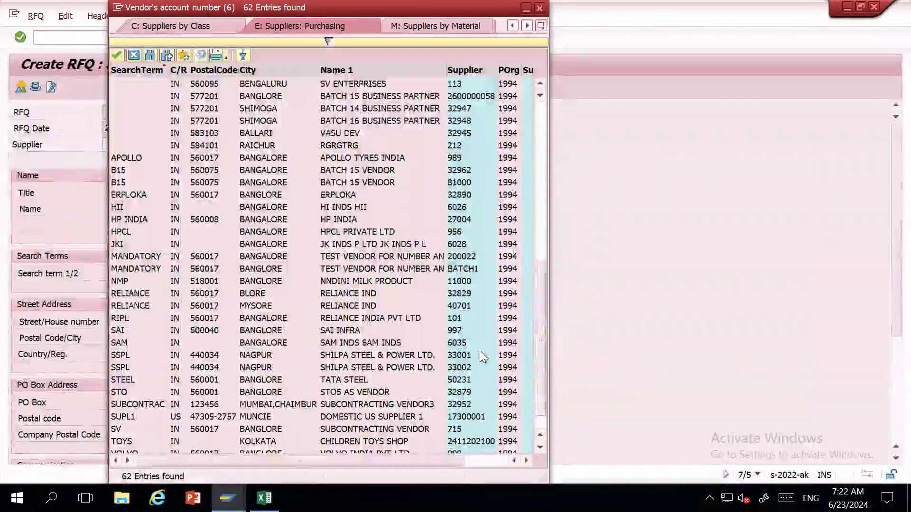
{"action": "double_click", "coordinate": [453, 266]}
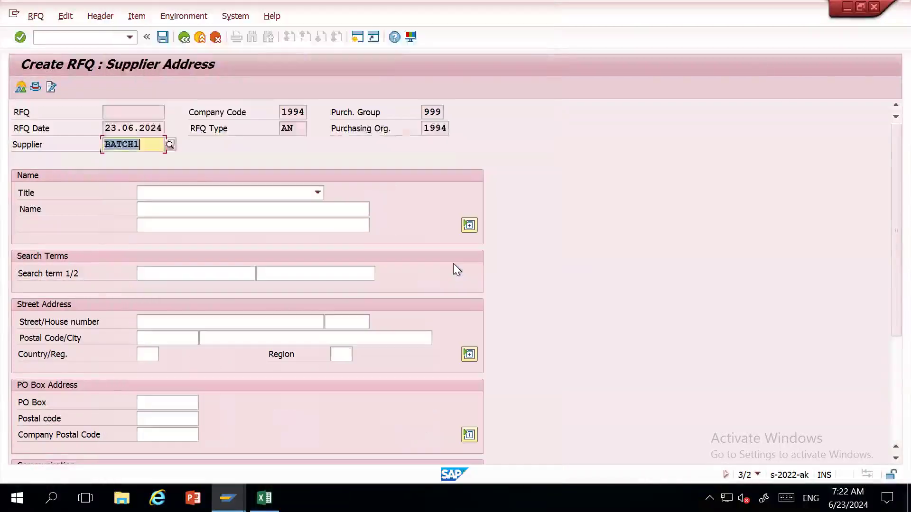
{"action": "key", "text": "Return"}
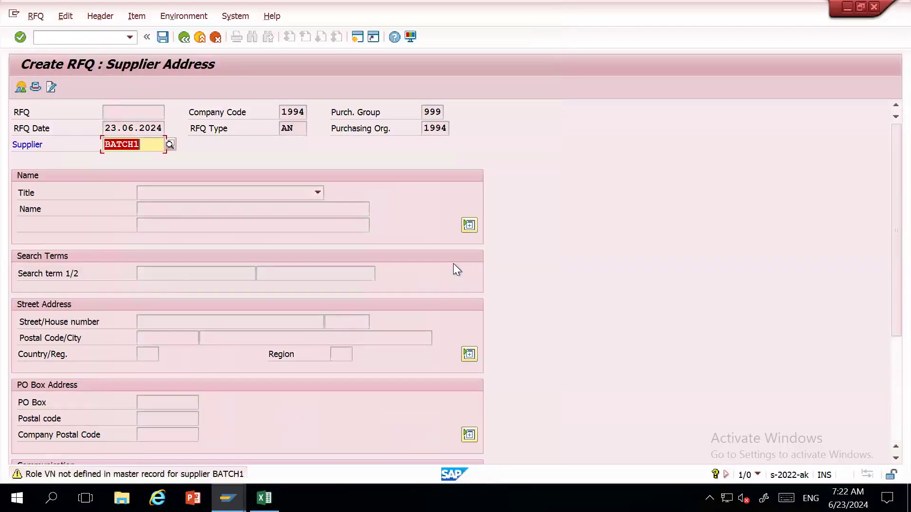
{"action": "key", "text": "Return"}
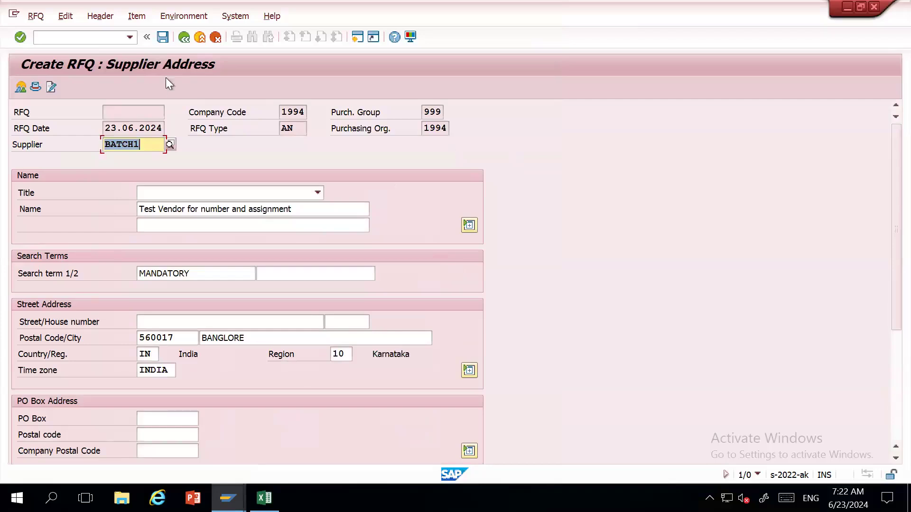
{"action": "left_click", "coordinate": [160, 38]}
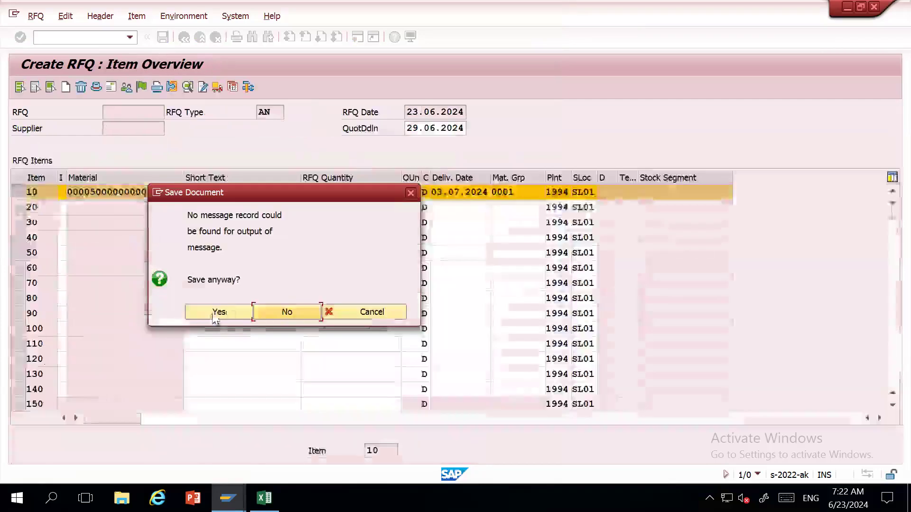
{"action": "key", "text": "Return"}
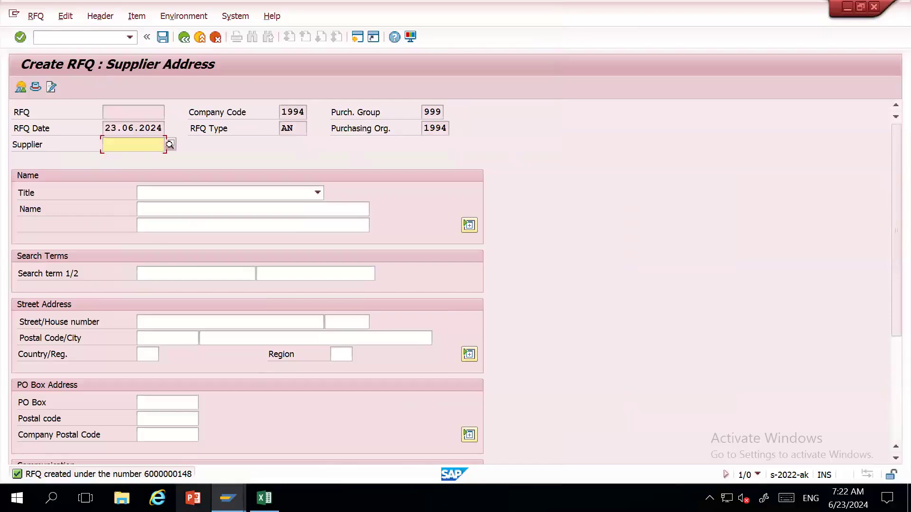
Step: Switch to Excel, fill the RFQ number from R7C6 down to R8C6 and widen column 6 to fit the full numbers
{"action": "key", "text": "alt+Tab"}
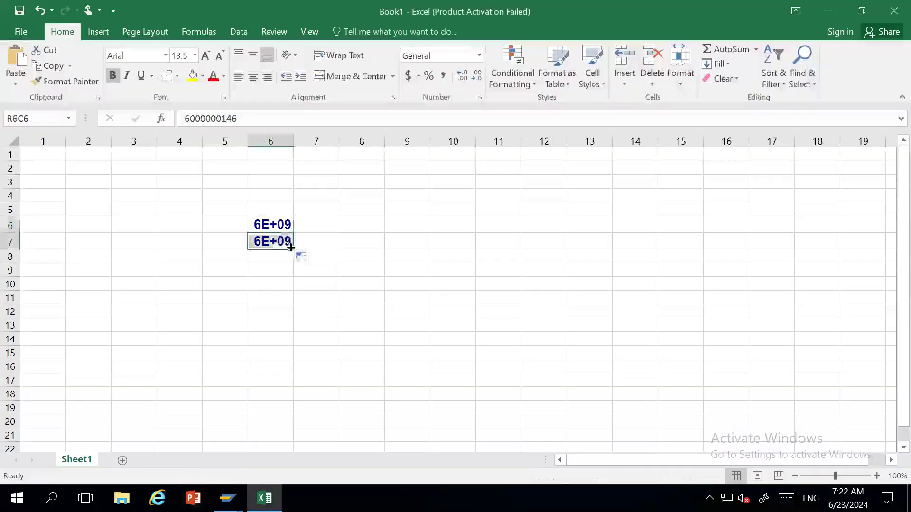
{"action": "left_click_drag", "start_coordinate": [293, 249], "coordinate": [294, 260]}
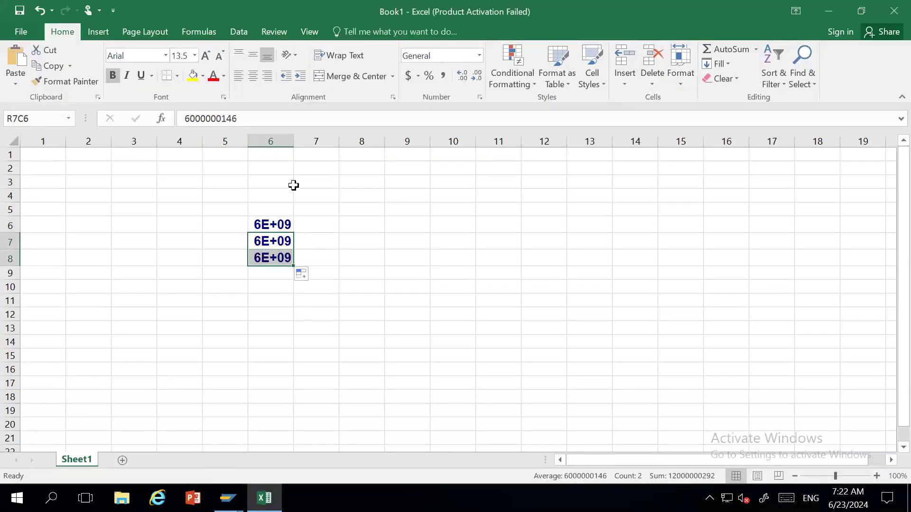
{"action": "left_click_drag", "start_coordinate": [294, 141], "coordinate": [371, 146]}
{"action": "left_click", "coordinate": [343, 225]}
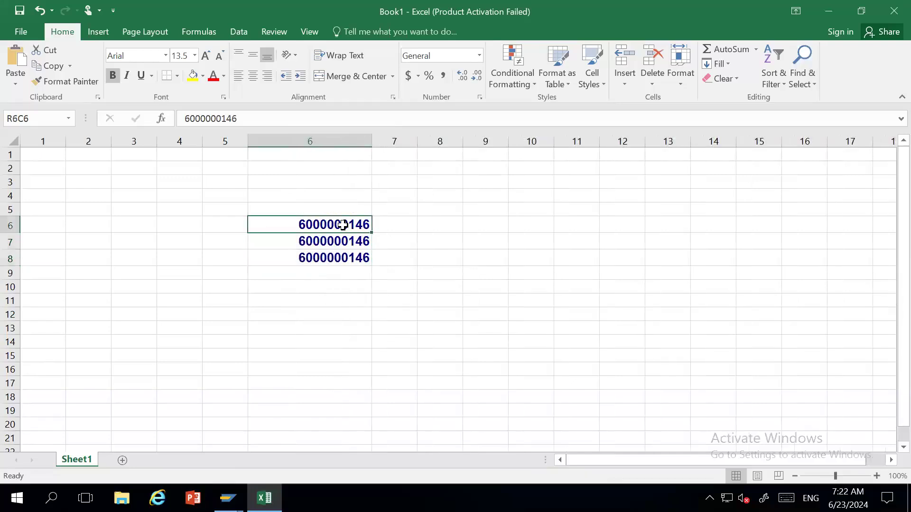
{"action": "left_click", "coordinate": [344, 245]}
{"action": "left_click", "coordinate": [263, 124]}
{"action": "key", "text": "BackSpace"}
{"action": "type", "text": "7"}
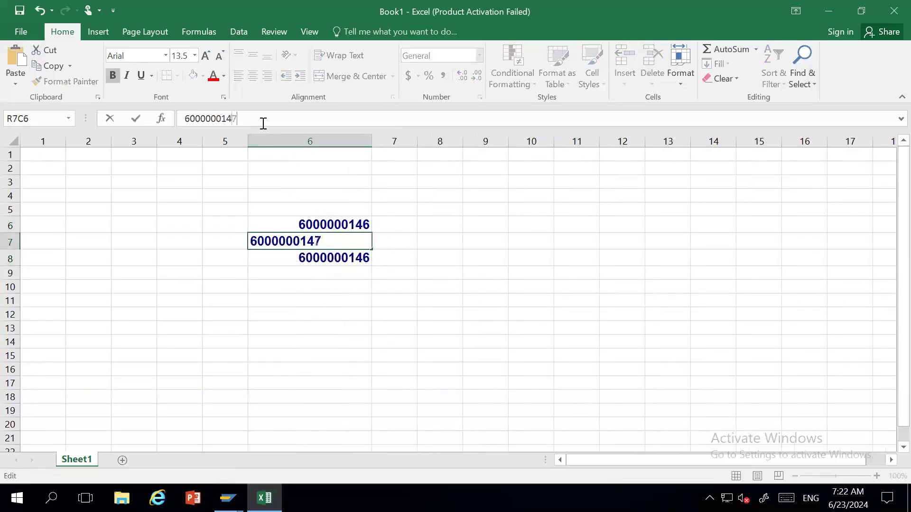
{"action": "left_click", "coordinate": [311, 262]}
{"action": "left_click", "coordinate": [259, 122]}
{"action": "key", "text": "BackSpace"}
{"action": "type", "text": "8"}
{"action": "left_click", "coordinate": [488, 272]}
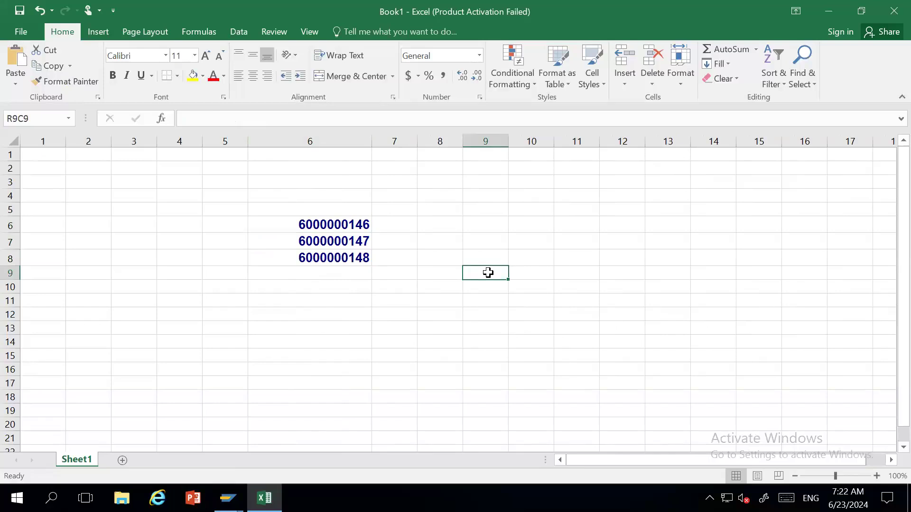
Step: Enter the labels Price in R6C9 and Delivery date in R7C9
{"action": "left_click", "coordinate": [479, 224]}
{"action": "type", "text": "Price"}
{"action": "key", "text": "Return"}
{"action": "type", "text": "Delive"}
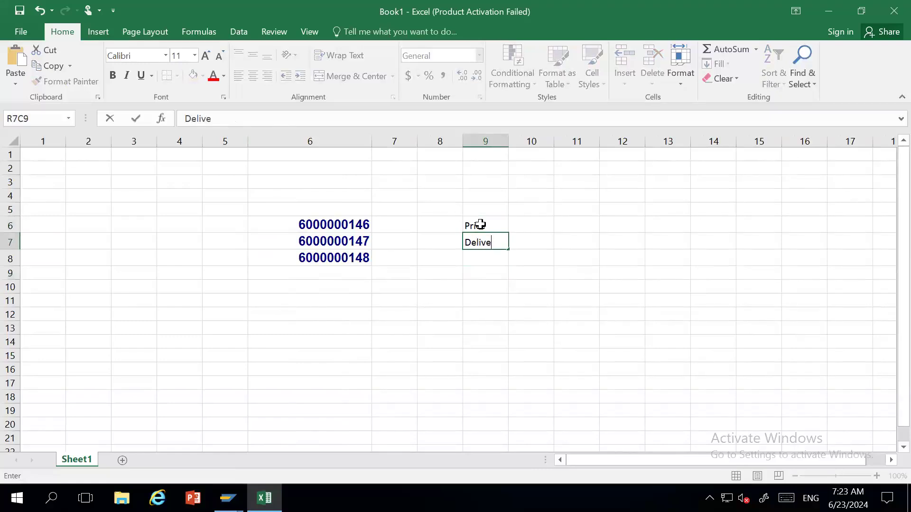
{"action": "type", "text": "ry cdate"}
{"action": "key", "text": "BackSpace"}
{"action": "key", "text": "BackSpace"}
{"action": "key", "text": "BackSpace"}
{"action": "key", "text": "BackSpace"}
{"action": "key", "text": "BackSpace"}
{"action": "type", "text": "date"}
{"action": "key", "text": "Return"}
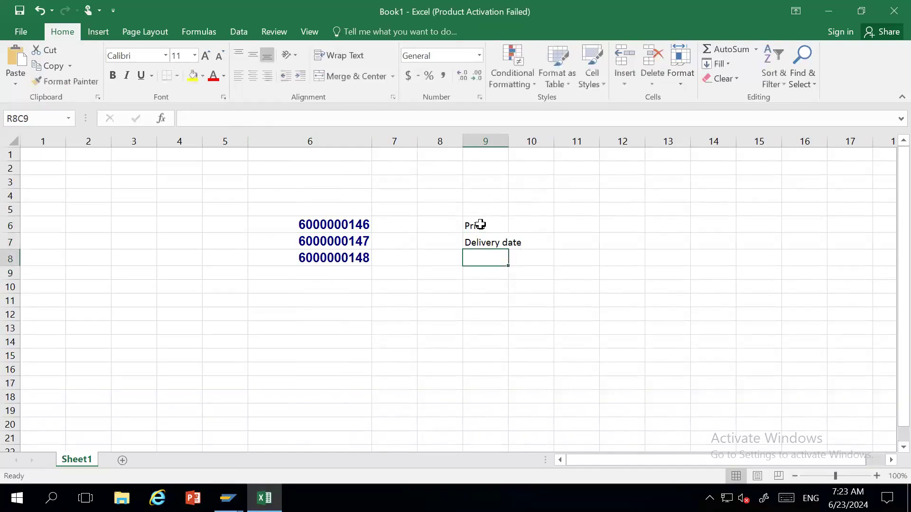
Step: Enter the label Payment terms in R8C9, below Delivery date
{"action": "type", "text": "Paym,ent"}
{"action": "key", "text": "BackSpace"}
{"action": "key", "text": "BackSpace"}
{"action": "key", "text": "BackSpace"}
{"action": "type", "text": "ent "}
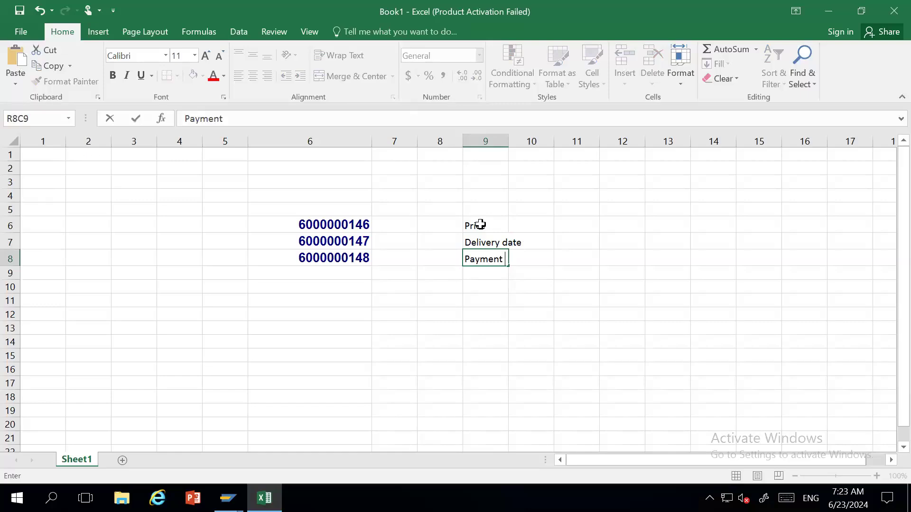
{"action": "type", "text": "terms"}
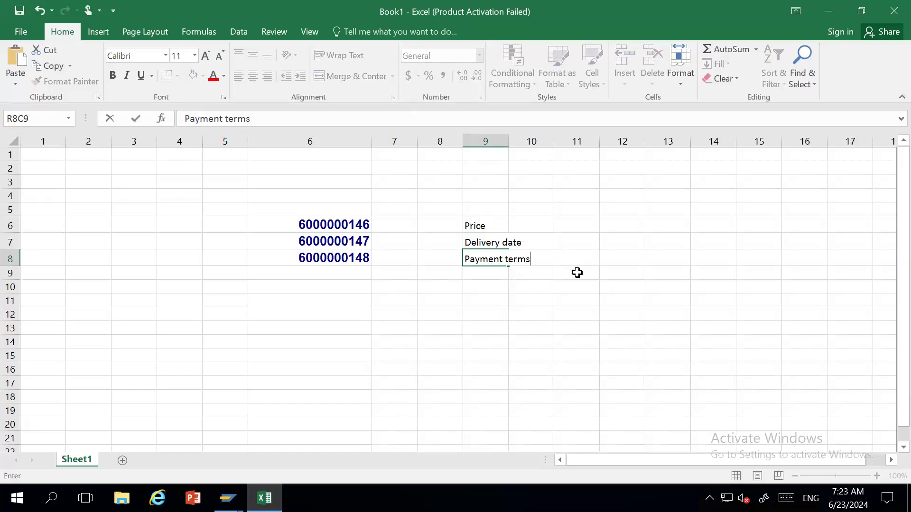
{"action": "left_click", "coordinate": [594, 288]}
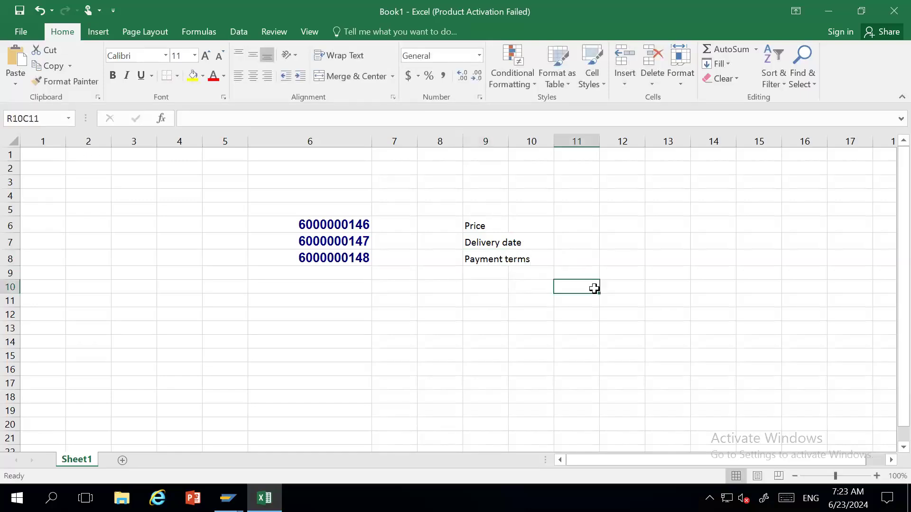
Step: Return to SAP, exit RFQ creation and start the quotation maintenance transaction me47
{"action": "key", "text": "alt+Tab"}
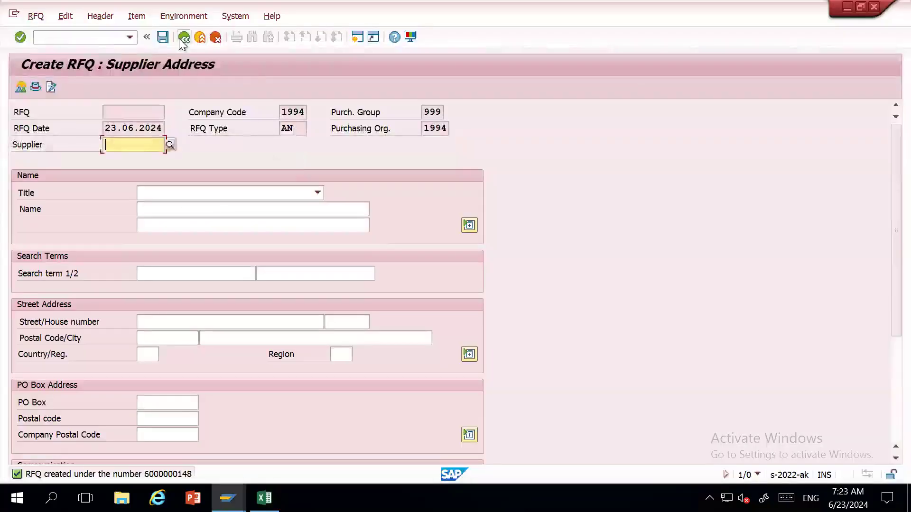
{"action": "left_click", "coordinate": [179, 38]}
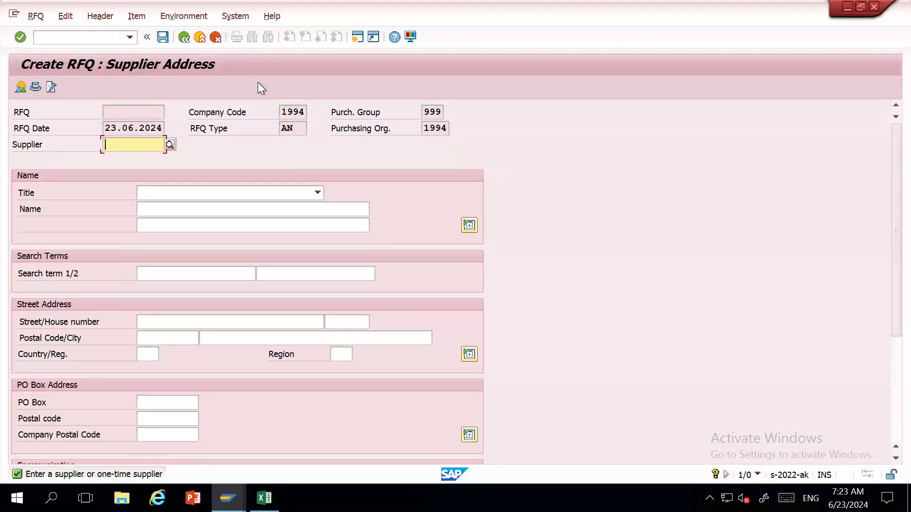
{"action": "left_click", "coordinate": [200, 37]}
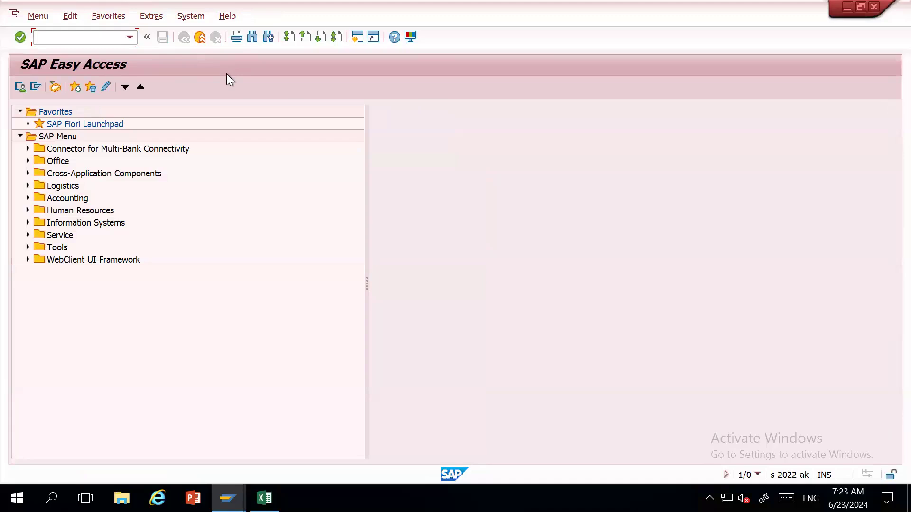
{"action": "type", "text": "me47"}
{"action": "key", "text": "Return"}
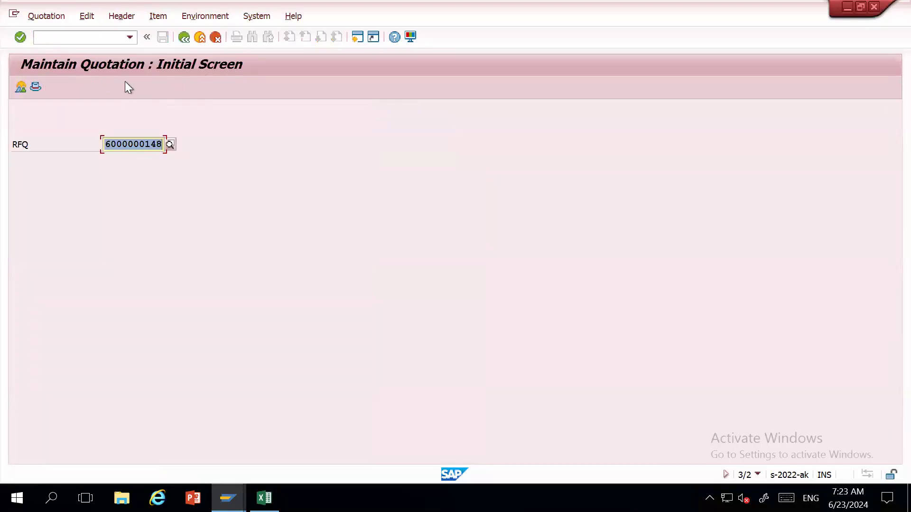
{"action": "left_click", "coordinate": [162, 143]}
{"action": "key", "text": "BackSpace"}
{"action": "type", "text": "6"}
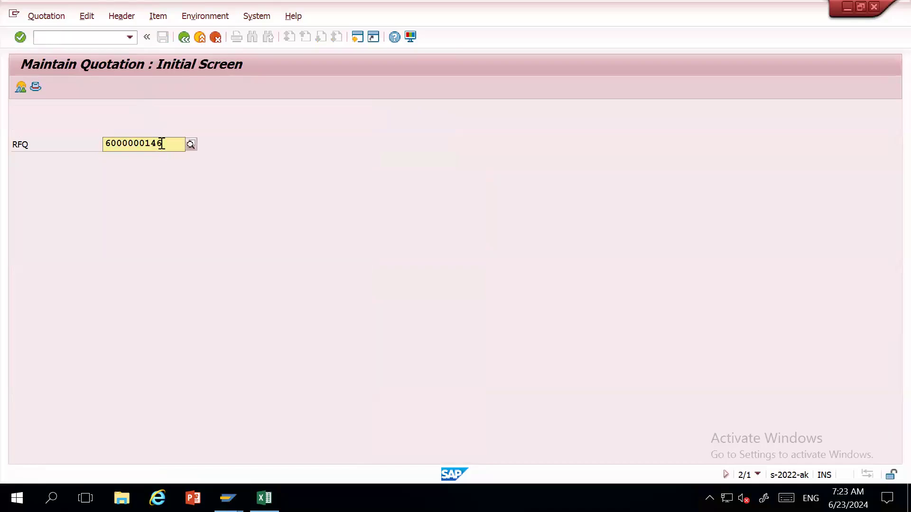
{"action": "key", "text": "Return"}
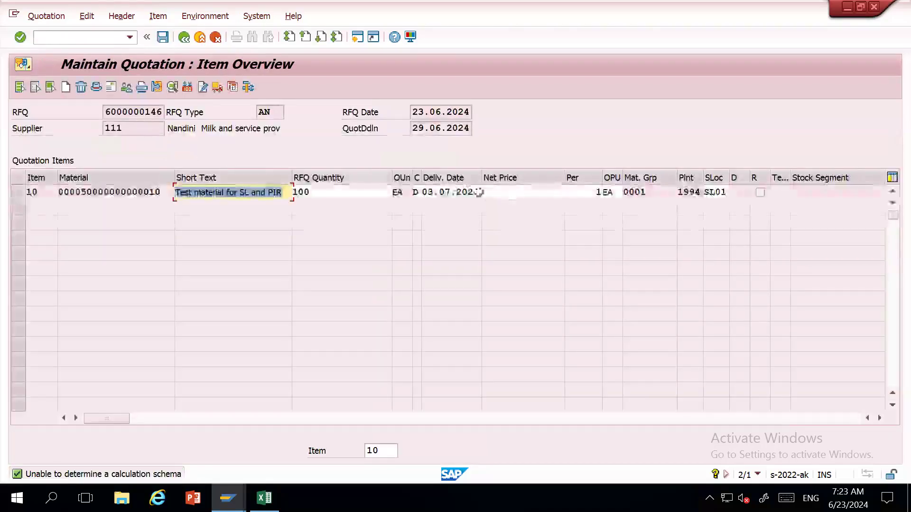
Step: Set the net price of item 10 to 100 for supplier 111 and save the quotation
{"action": "left_click", "coordinate": [515, 195]}
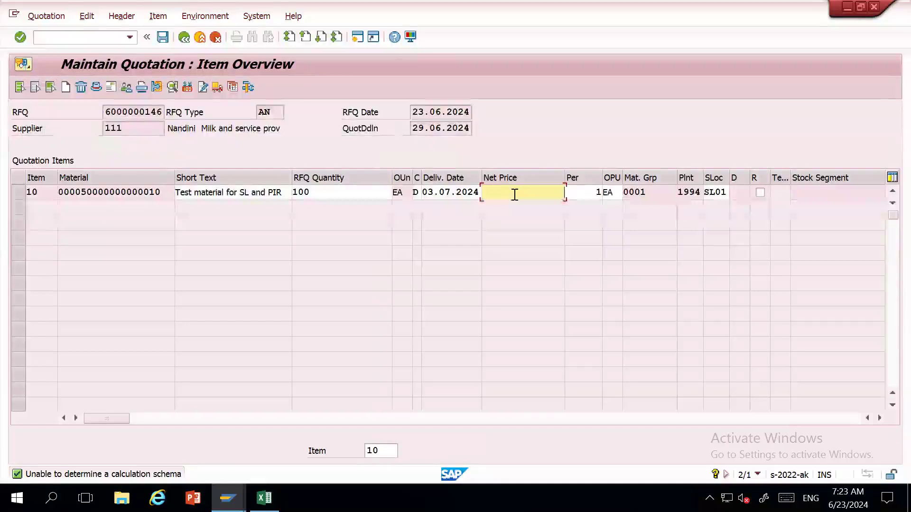
{"action": "left_click", "coordinate": [143, 128]}
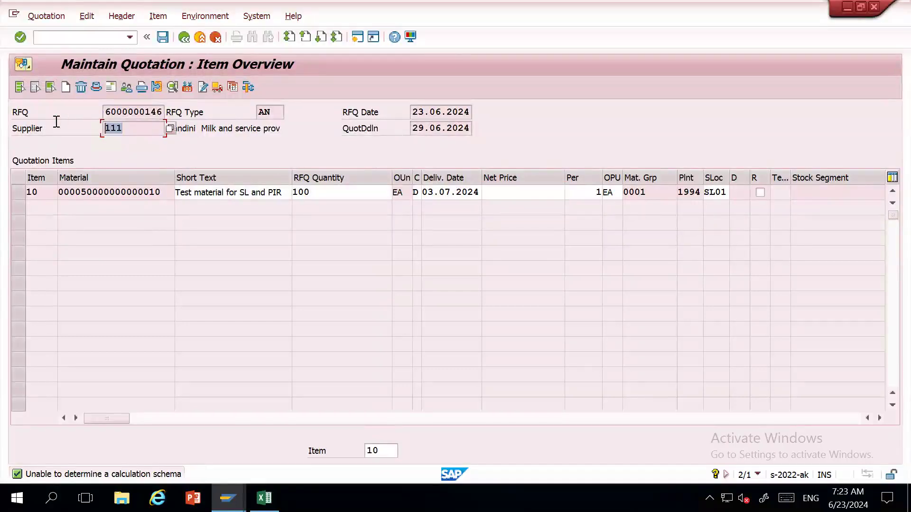
{"action": "left_click", "coordinate": [510, 191]}
{"action": "type", "text": "100"}
{"action": "key", "text": "Return"}
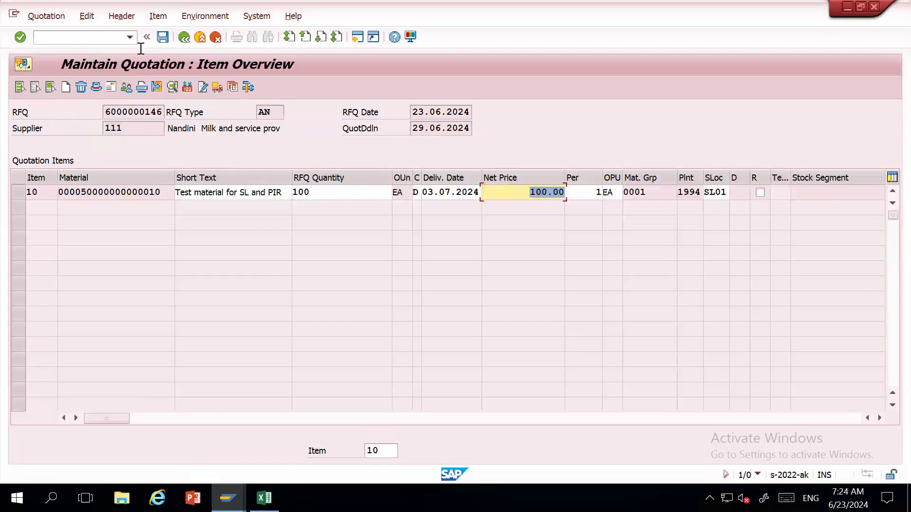
{"action": "left_click", "coordinate": [158, 38]}
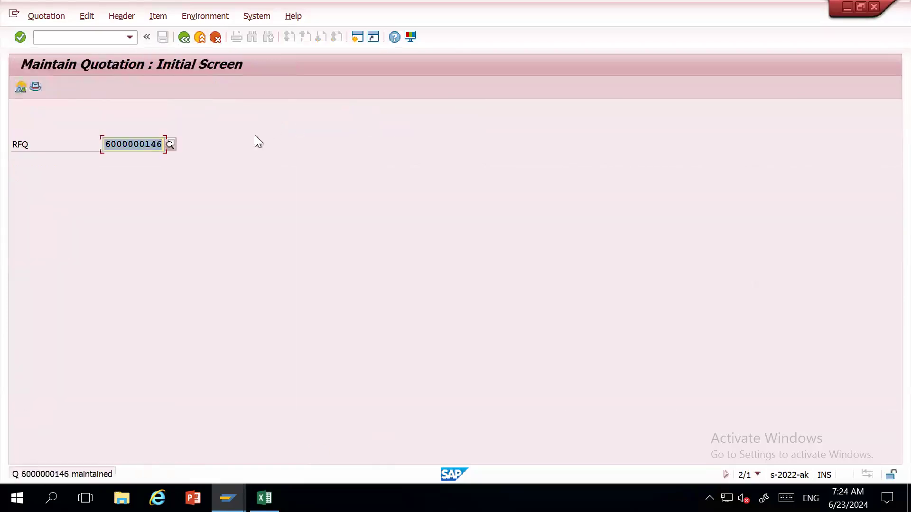
{"action": "left_click", "coordinate": [164, 141]}
{"action": "key", "text": "BackSpace"}
{"action": "type", "text": "7"}
{"action": "key", "text": "Return"}
{"action": "double_click", "coordinate": [106, 127]}
Step: Set the net price of item 10 to 90 for supplier 725, accept the item details and save the quotation
{"action": "left_click", "coordinate": [505, 193]}
{"action": "type", "text": "90"}
{"action": "key", "text": "Return"}
{"action": "key", "text": "Return"}
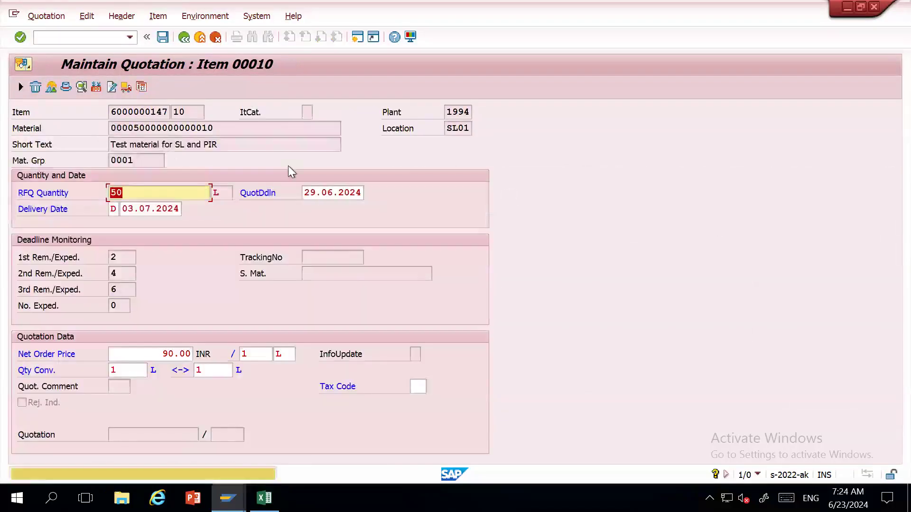
{"action": "key", "text": "Return"}
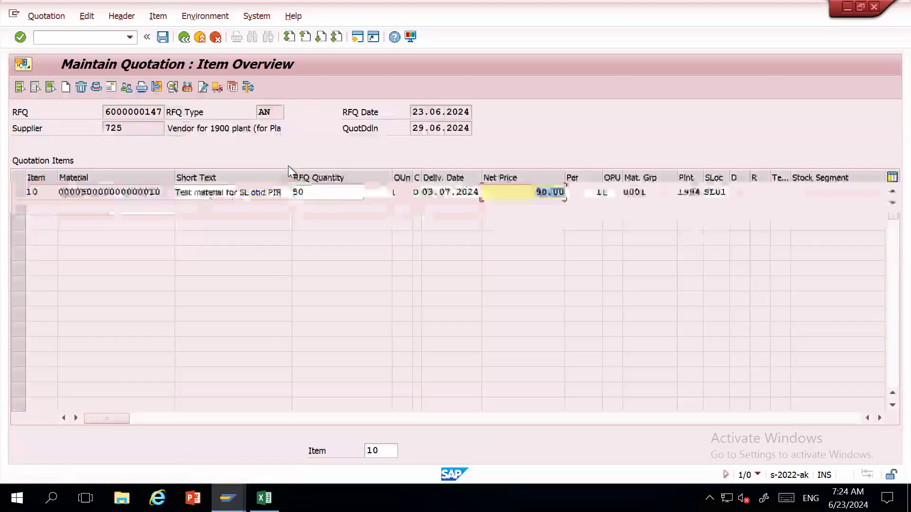
{"action": "left_click", "coordinate": [162, 38]}
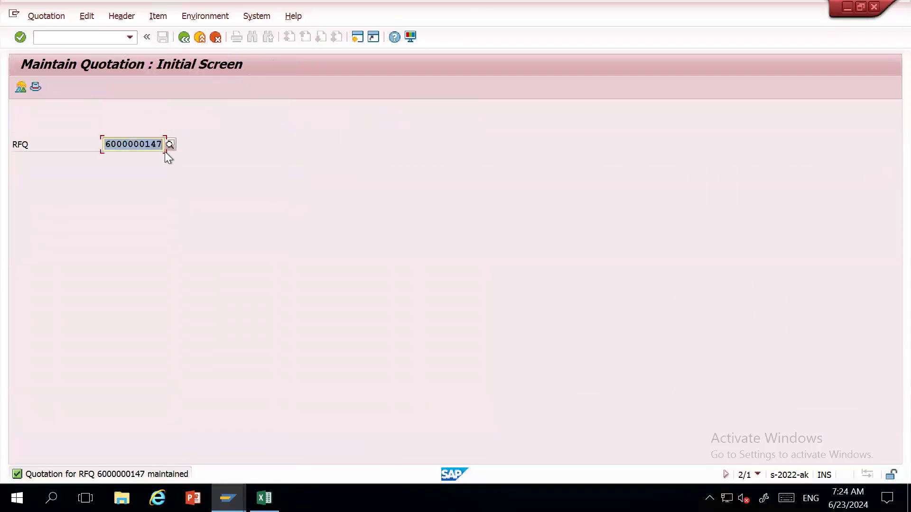
{"action": "left_click", "coordinate": [164, 146]}
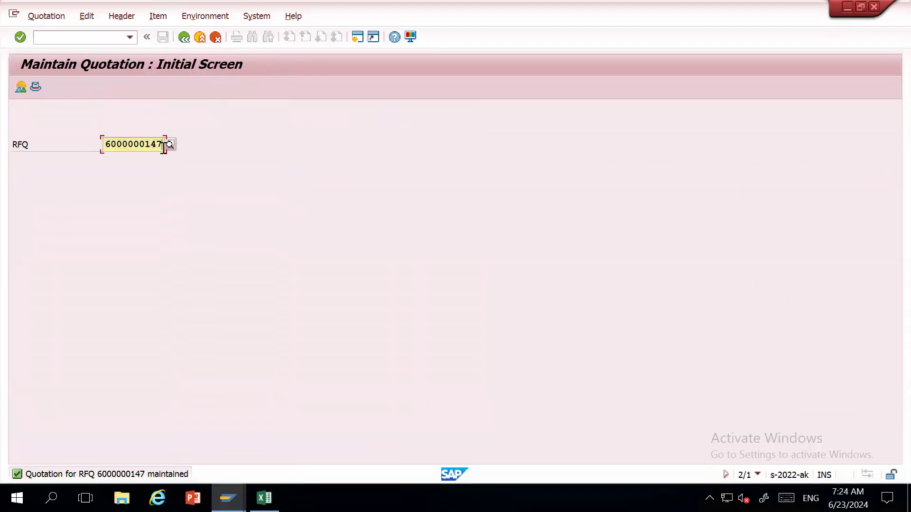
{"action": "key", "text": "BackSpace"}
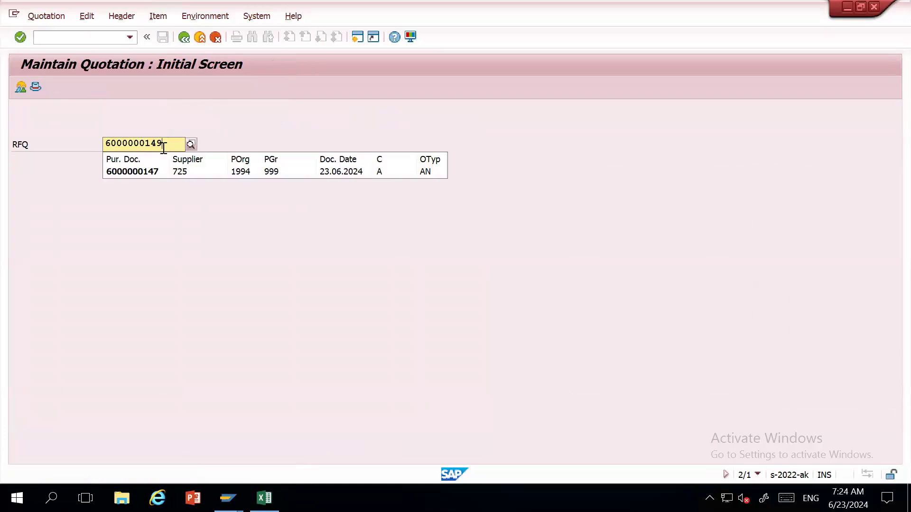
{"action": "type", "text": "8"}
{"action": "key", "text": "Return"}
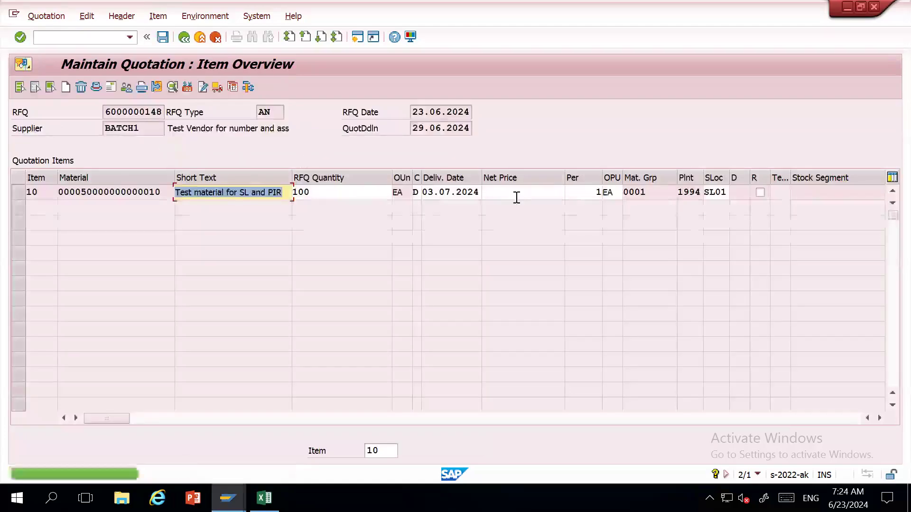
{"action": "left_click", "coordinate": [518, 196]}
{"action": "type", "text": "120"}
{"action": "key", "text": "Return"}
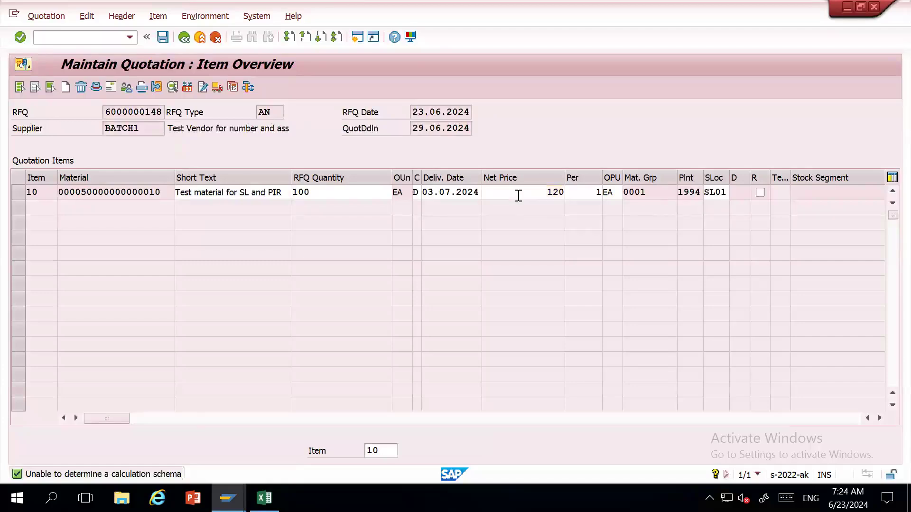
{"action": "left_click", "coordinate": [198, 39]}
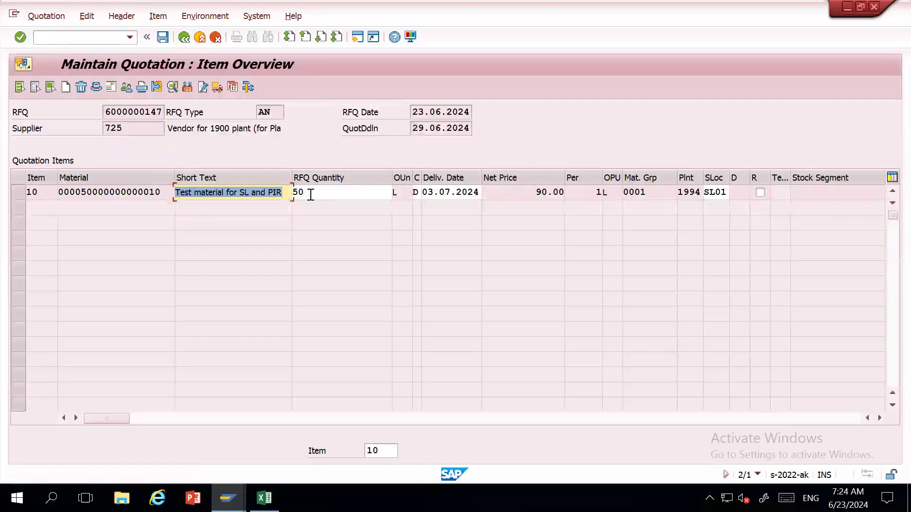
{"action": "left_click", "coordinate": [163, 38]}
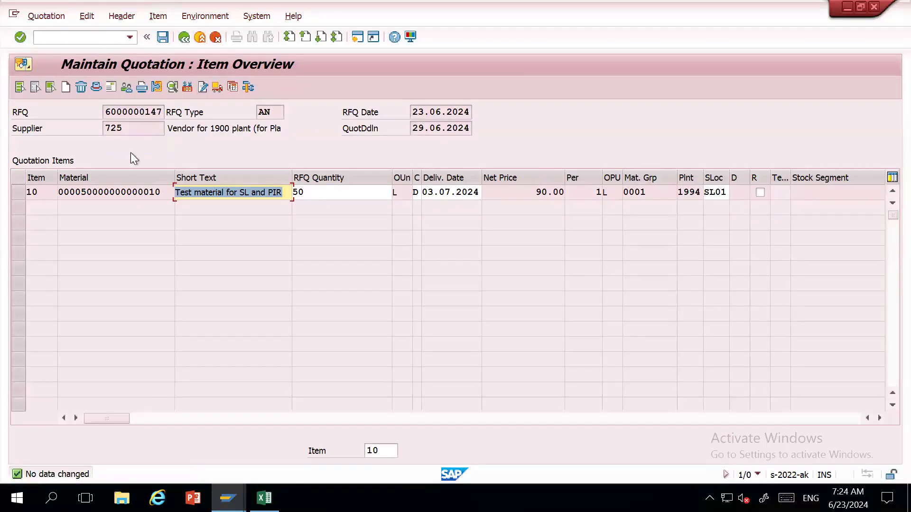
{"action": "left_click", "coordinate": [136, 132]}
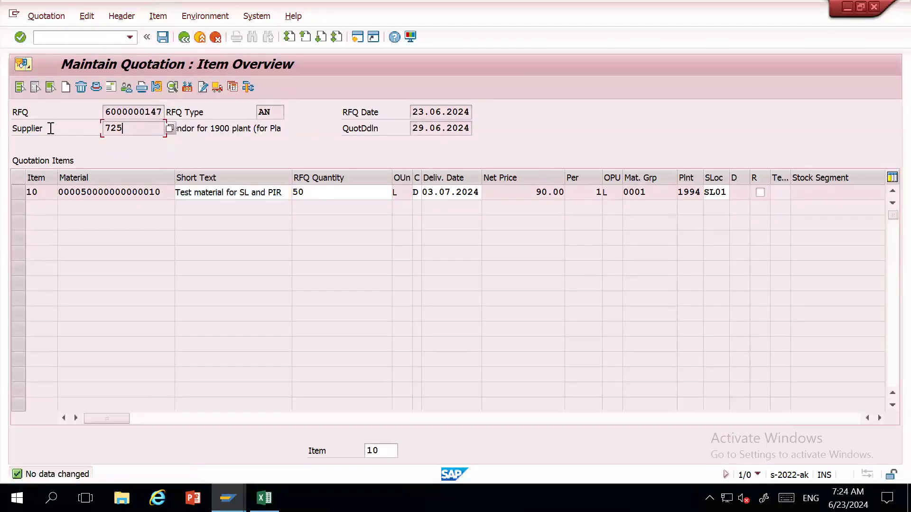
{"action": "left_click", "coordinate": [321, 192]}
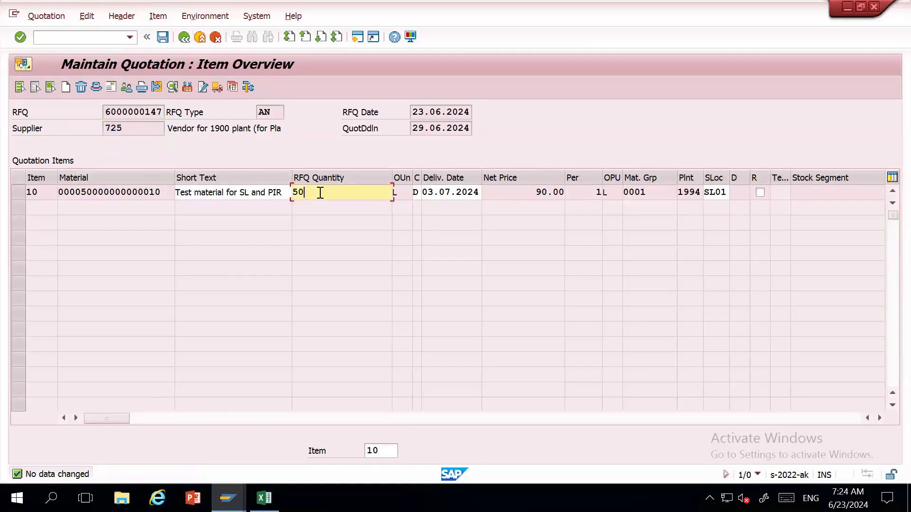
{"action": "left_click", "coordinate": [164, 41]}
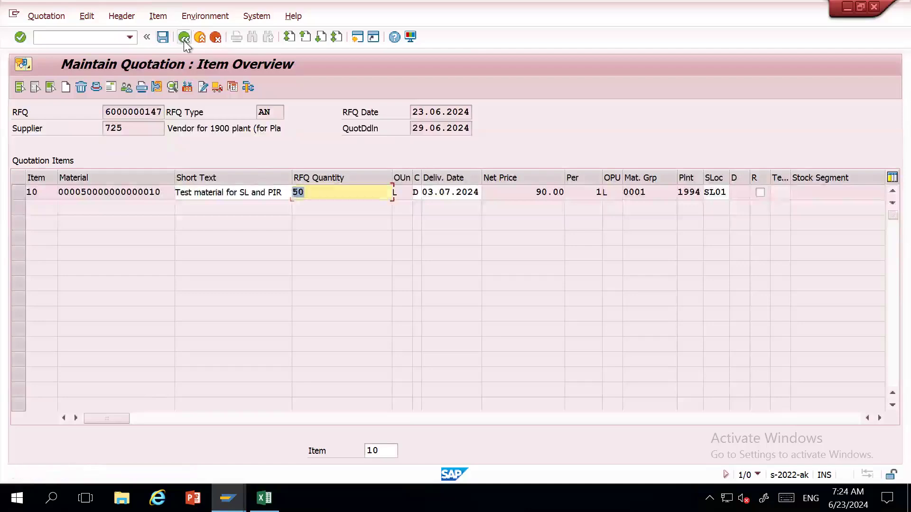
{"action": "left_click", "coordinate": [184, 40]}
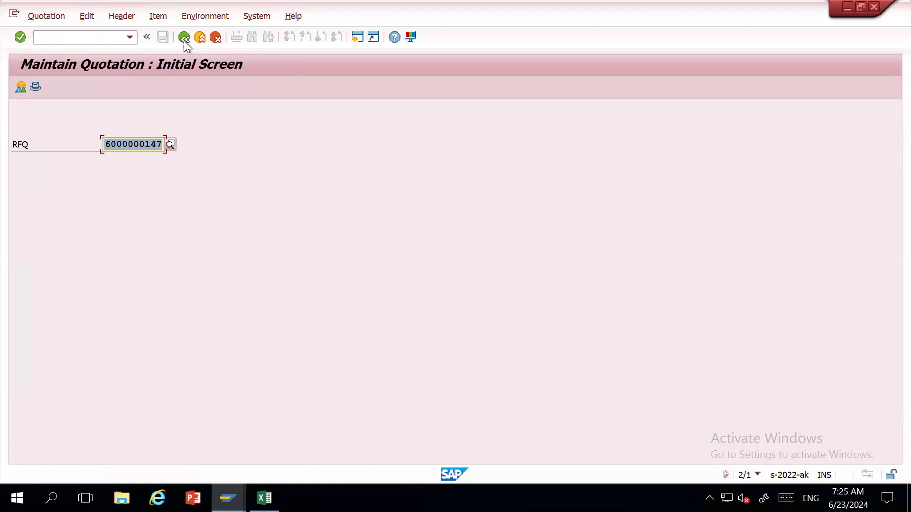
Step: Start the price comparison list with transaction code /nme49
{"action": "left_click", "coordinate": [102, 36]}
{"action": "type", "text": "/"}
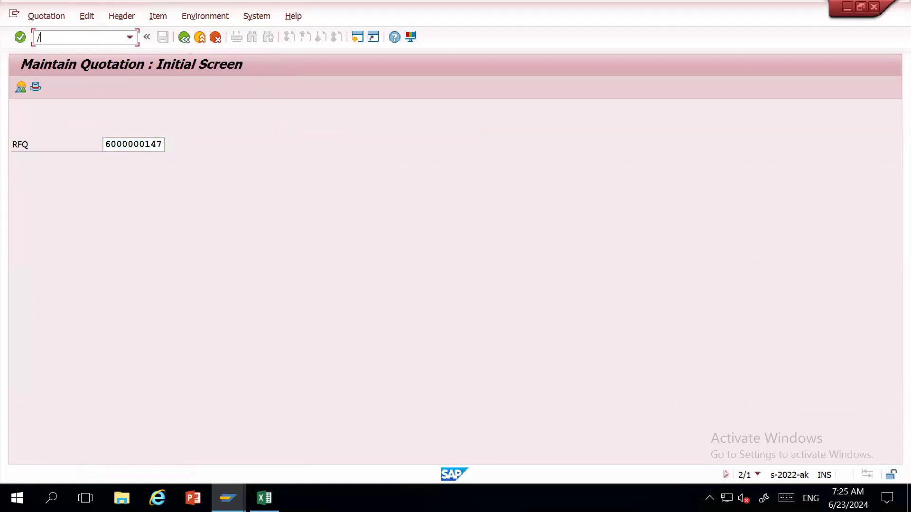
{"action": "type", "text": "nme49"}
{"action": "key", "text": "Return"}
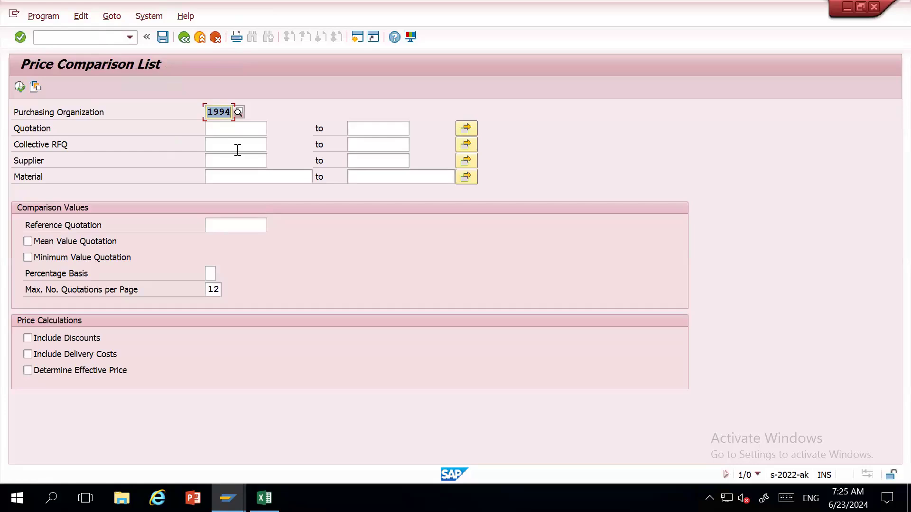
{"action": "left_click", "coordinate": [238, 150]}
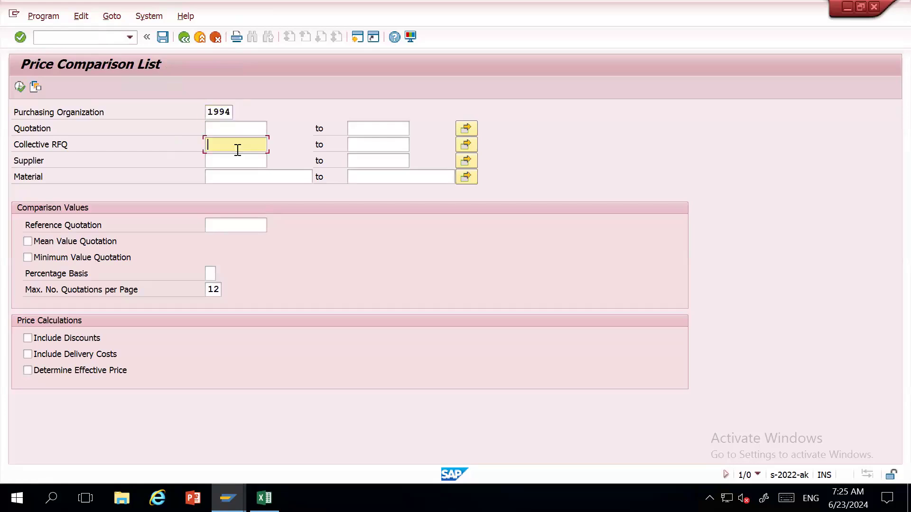
{"action": "left_click", "coordinate": [469, 145]}
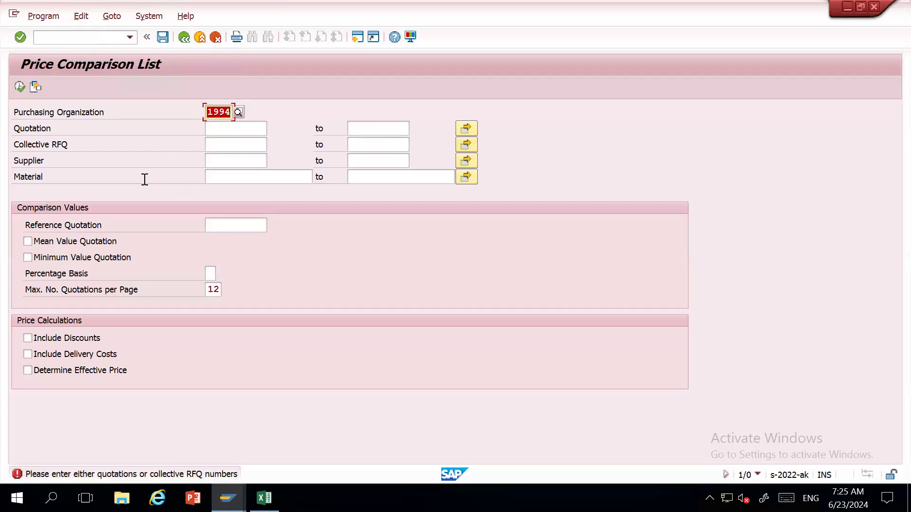
{"action": "left_click", "coordinate": [237, 145]}
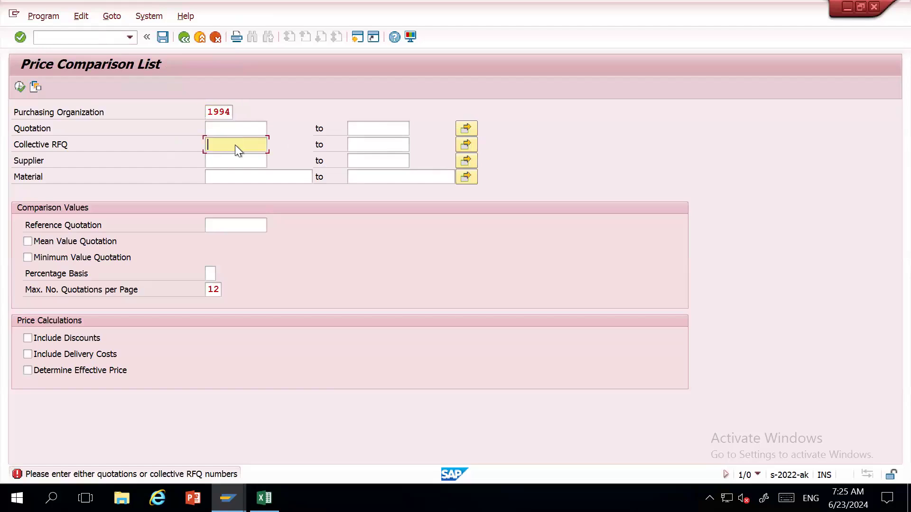
{"action": "key", "text": "alt+Tab"}
{"action": "left_click", "coordinate": [342, 237]}
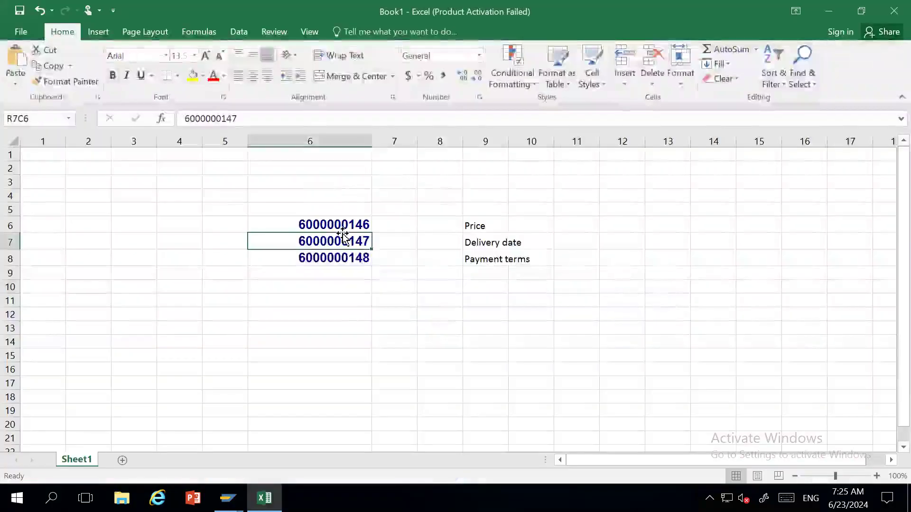
{"action": "key", "text": "Up"}
{"action": "key", "text": "ctrl+c"}
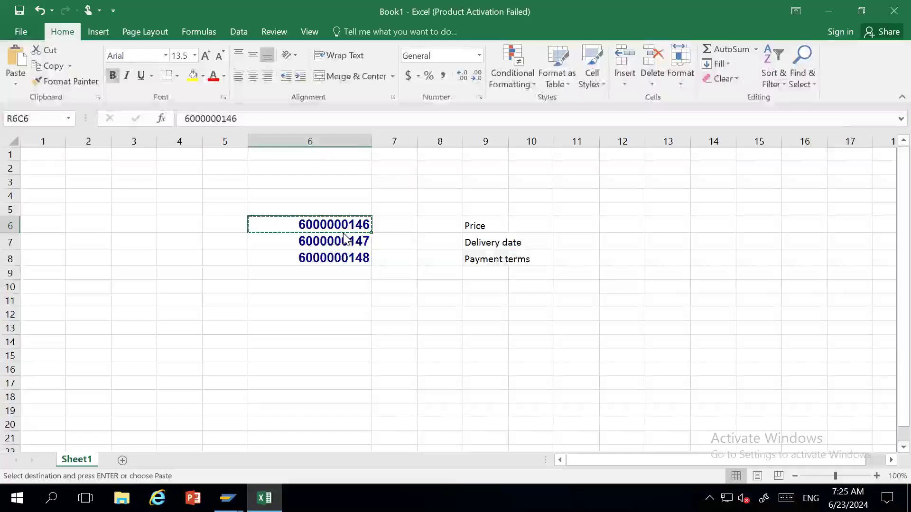
{"action": "key", "text": "alt+Tab"}
{"action": "key", "text": "ctrl+v"}
{"action": "key", "text": "Tab"}
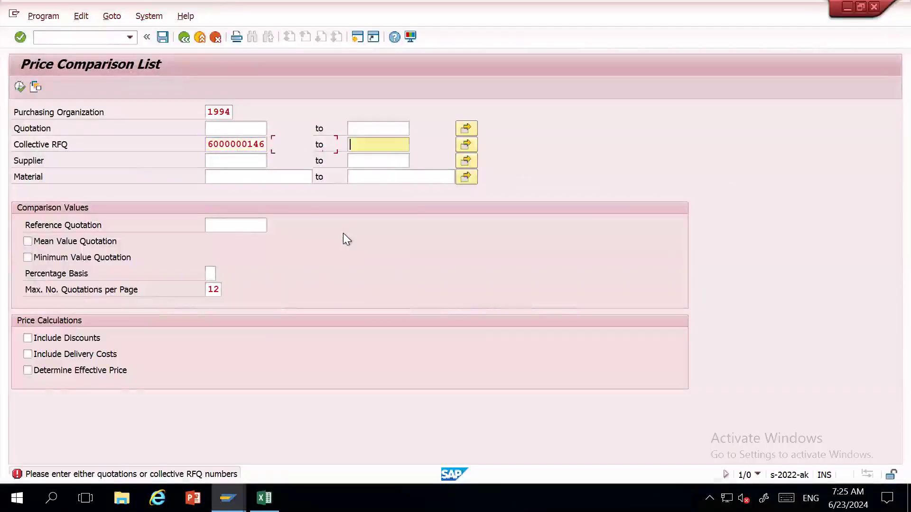
{"action": "key", "text": "ctrl+v"}
{"action": "key", "text": "BackSpace"}
{"action": "type", "text": "8"}
{"action": "key", "text": "Tab"}
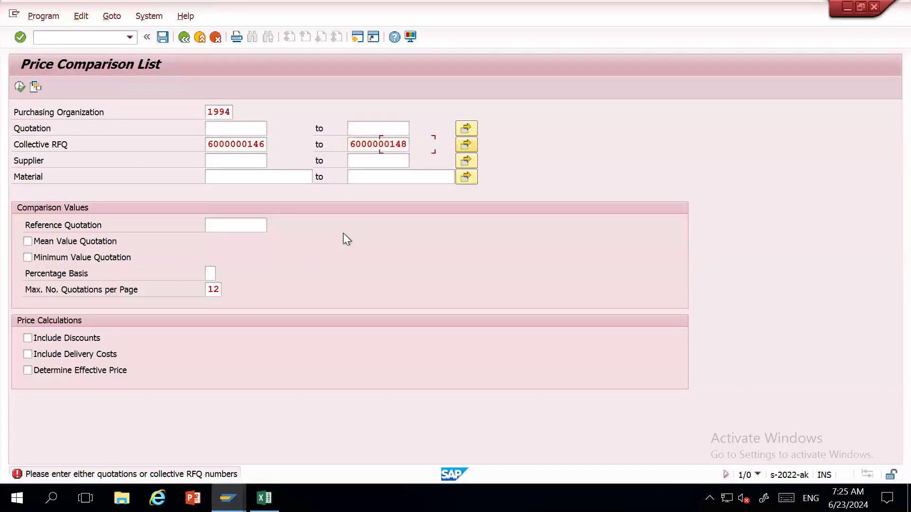
{"action": "left_click", "coordinate": [19, 86]}
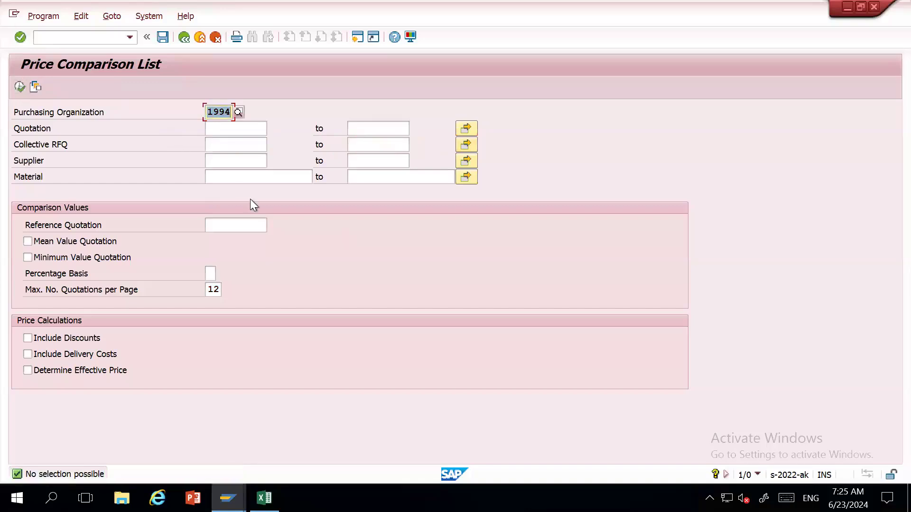
{"action": "left_click", "coordinate": [239, 129]}
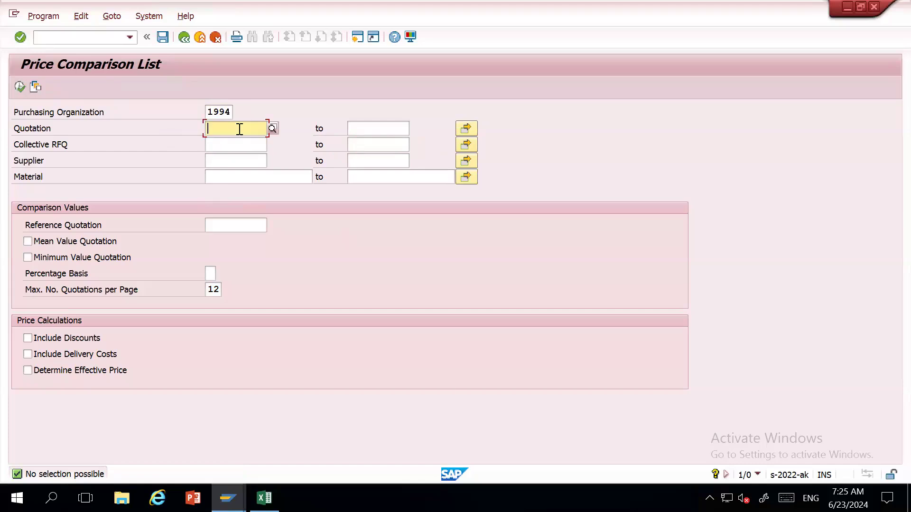
{"action": "key", "text": "ctrl+v"}
{"action": "left_click", "coordinate": [372, 128]}
{"action": "key", "text": "ctrl+v"}
{"action": "key", "text": "BackSpace"}
{"action": "type", "text": "8"}
{"action": "key", "text": "Tab"}
{"action": "left_click", "coordinate": [23, 89]}
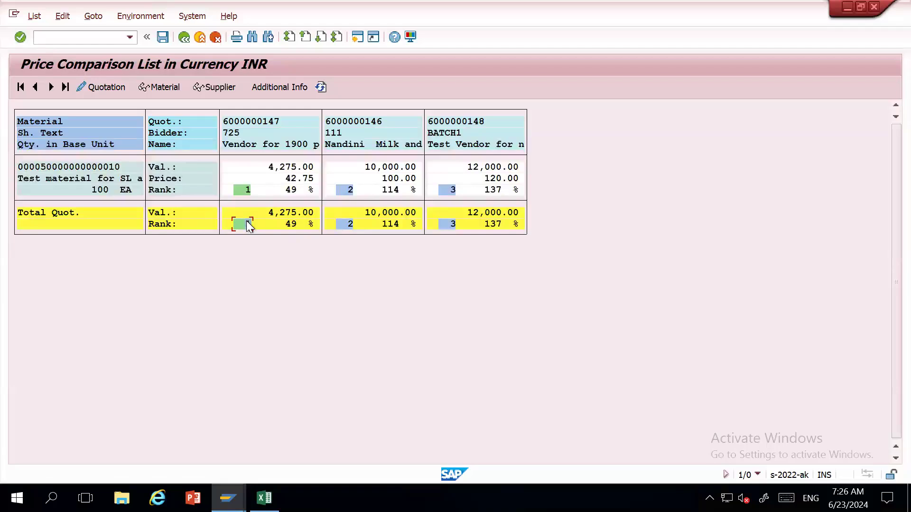
{"action": "left_click", "coordinate": [163, 37]}
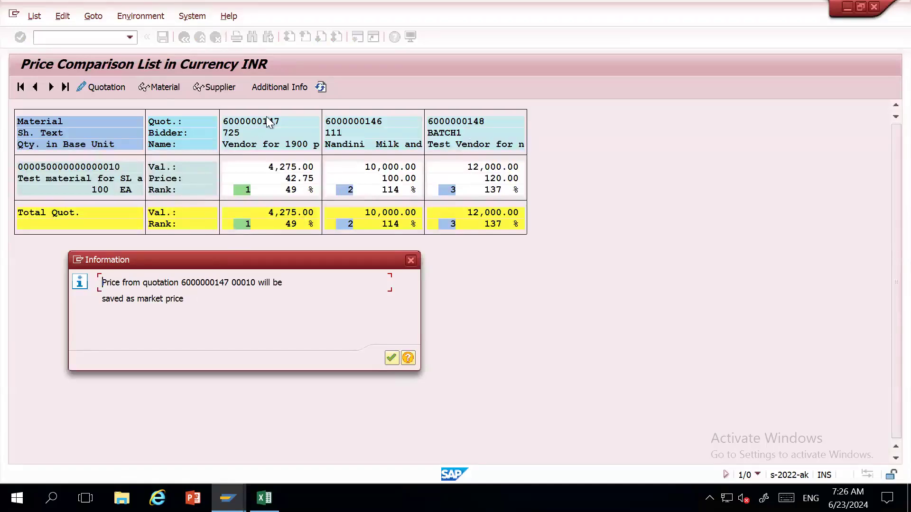
{"action": "left_click", "coordinate": [390, 359]}
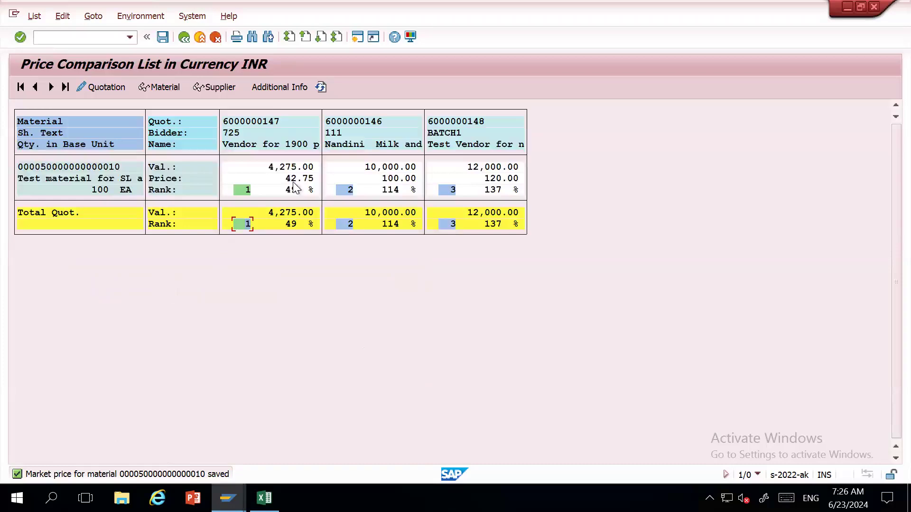
{"action": "left_click", "coordinate": [162, 38]}
{"action": "key", "text": "Return"}
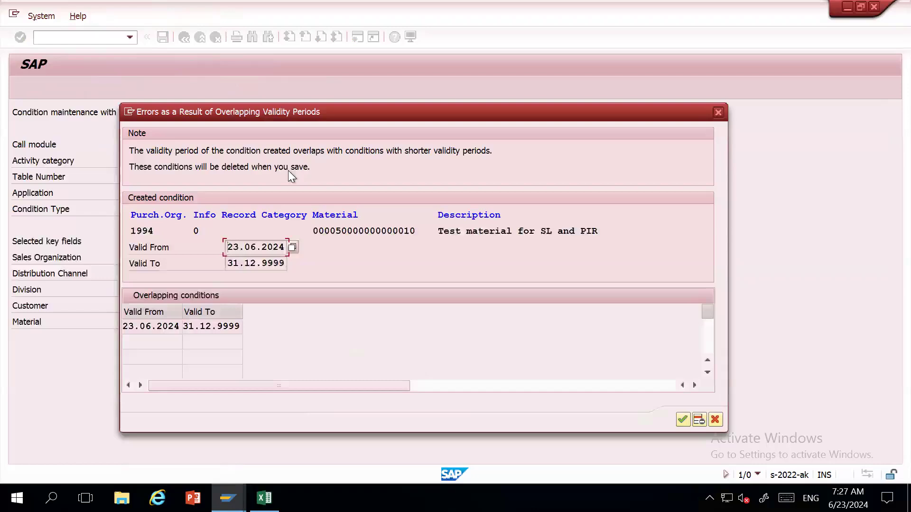
{"action": "left_click", "coordinate": [682, 420]}
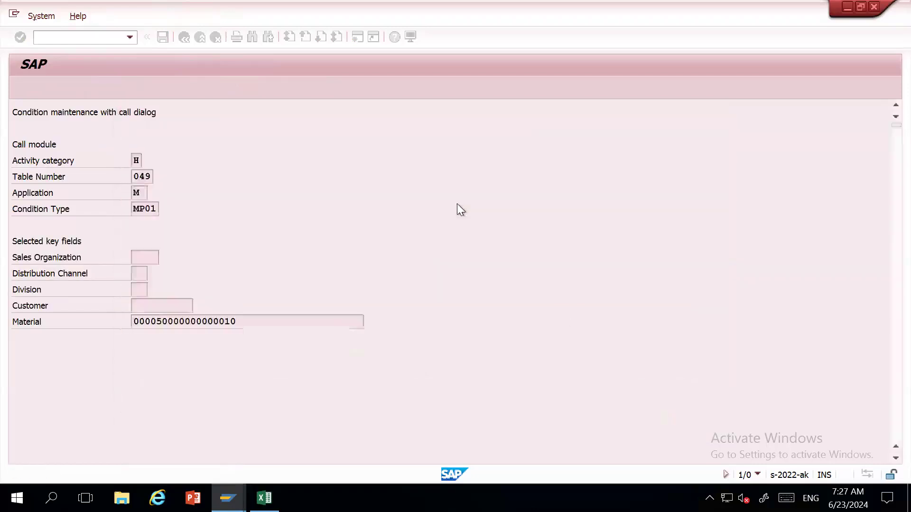
Step: Leave the price comparison list and start a new purchase order with transaction code me21n
{"action": "left_click", "coordinate": [183, 37]}
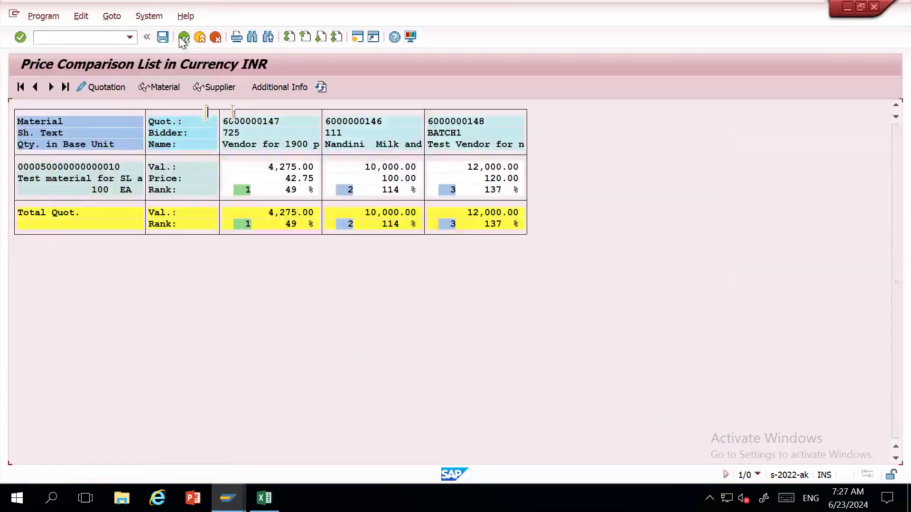
{"action": "left_click", "coordinate": [184, 37]}
{"action": "type", "text": "me21n"}
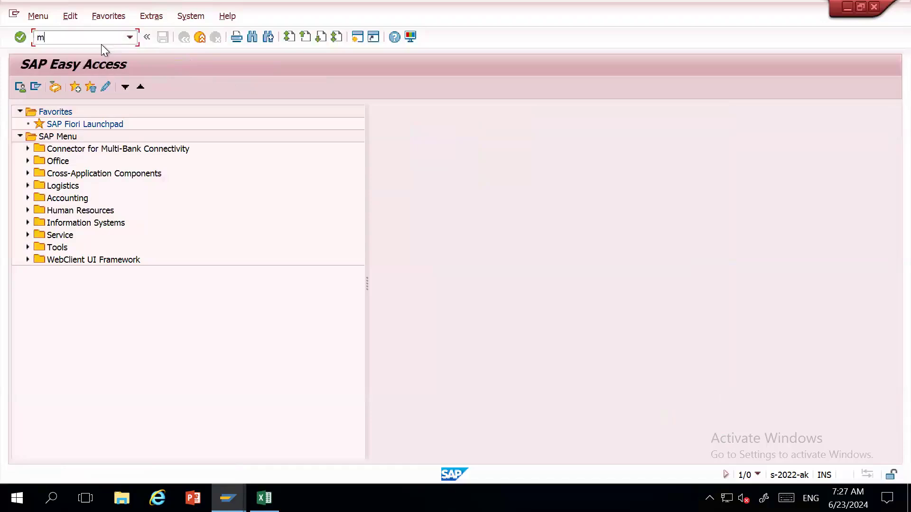
{"action": "key", "text": "Return"}
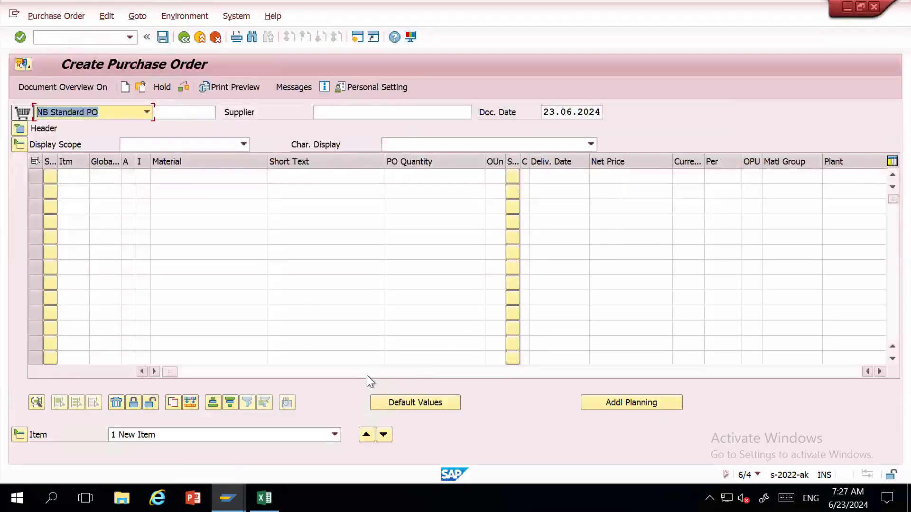
{"action": "left_click", "coordinate": [368, 373]}
{"action": "left_click_drag", "start_coordinate": [368, 375], "coordinate": [481, 369]}
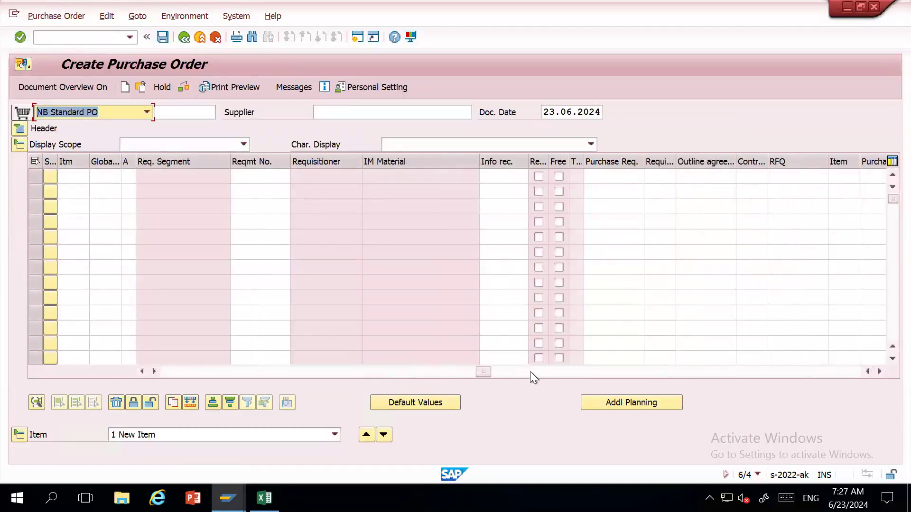
{"action": "left_click", "coordinate": [814, 176]}
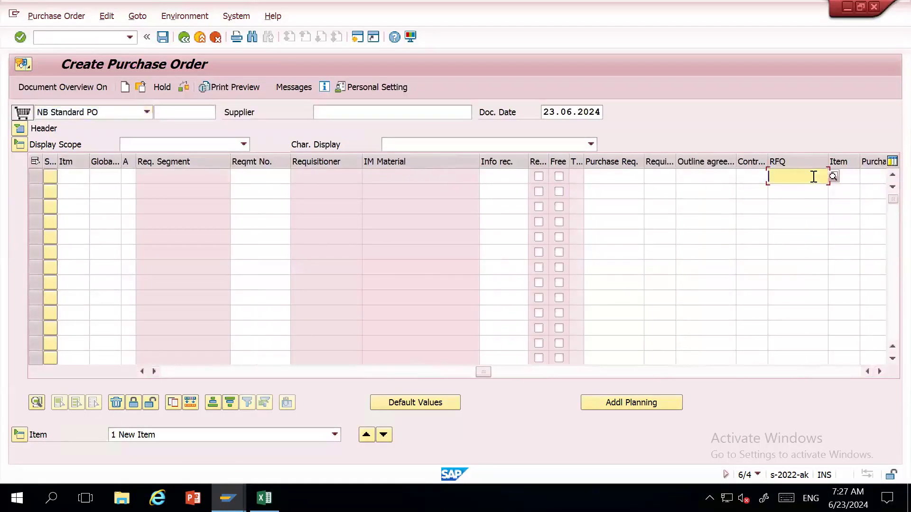
{"action": "key", "text": "ctrl+v"}
{"action": "key", "text": "BackSpace"}
{"action": "type", "text": "7"}
{"action": "key", "text": "Tab"}
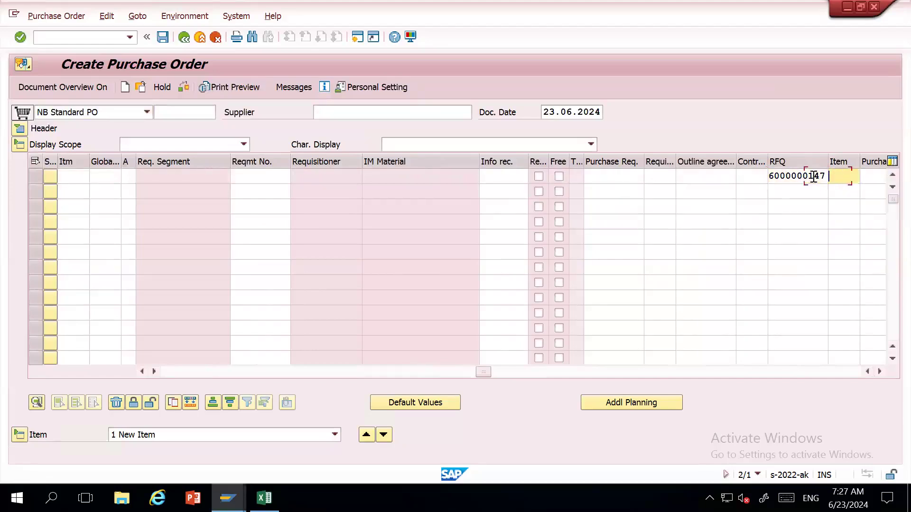
{"action": "type", "text": "10"}
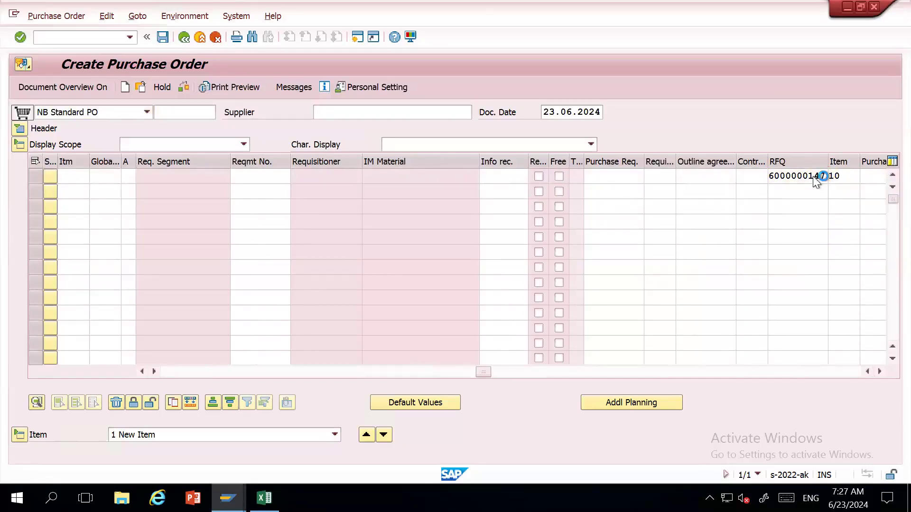
{"action": "key", "text": "Return"}
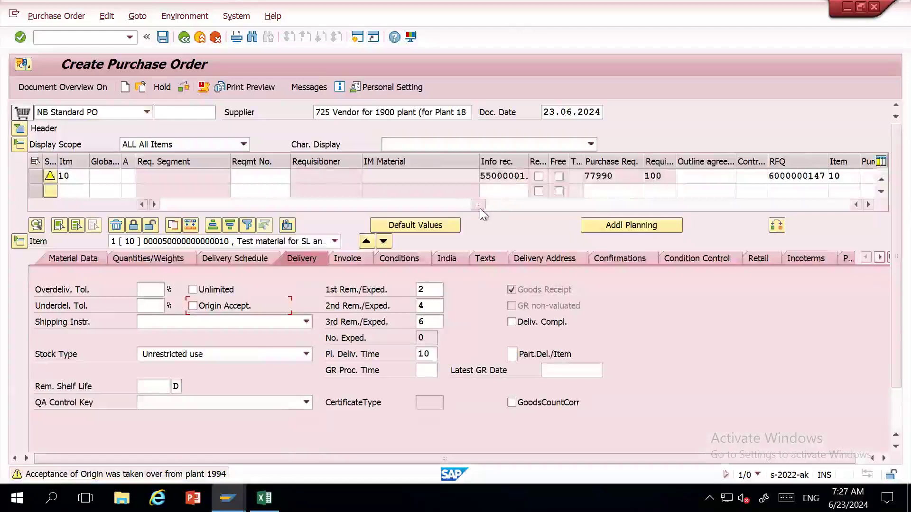
Step: Check the net price, purchase requisition and RFQ reference of item 10 and save the purchase order
{"action": "left_click_drag", "start_coordinate": [477, 209], "coordinate": [164, 204]}
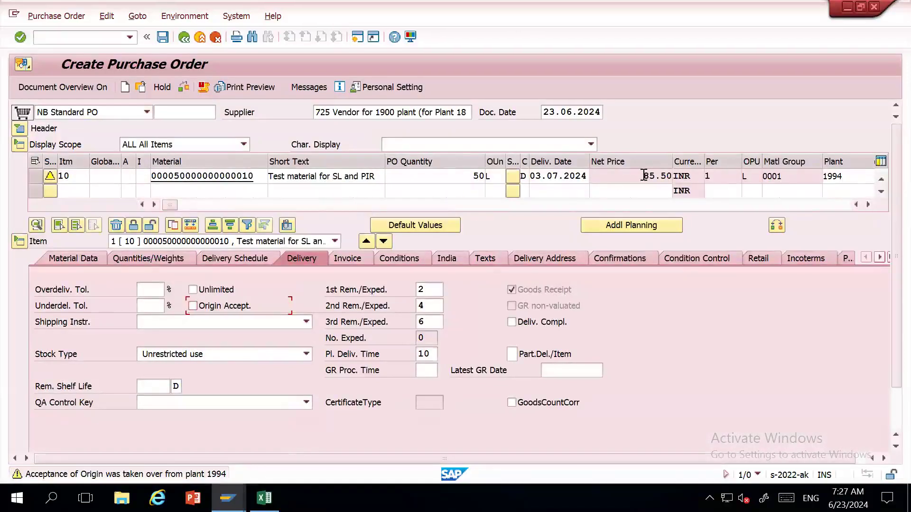
{"action": "left_click_drag", "start_coordinate": [642, 175], "coordinate": [679, 175]}
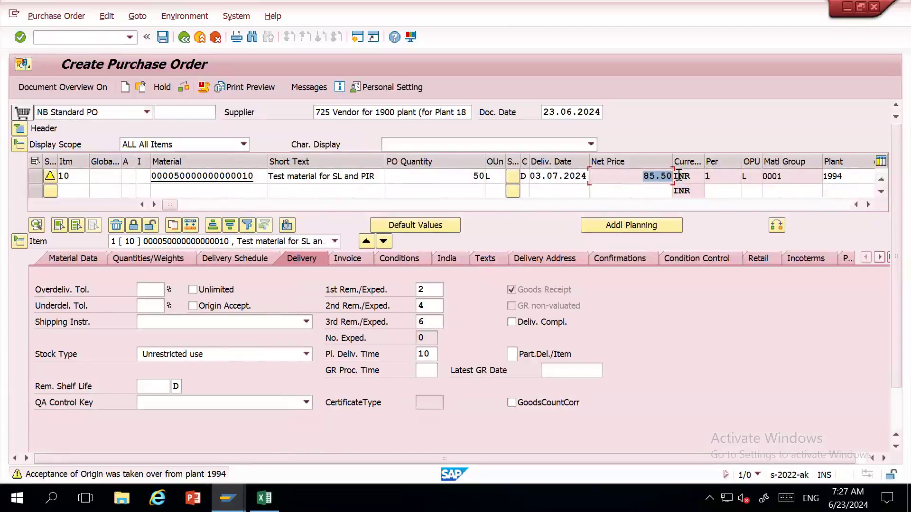
{"action": "left_click", "coordinate": [501, 204]}
{"action": "left_click", "coordinate": [463, 175]}
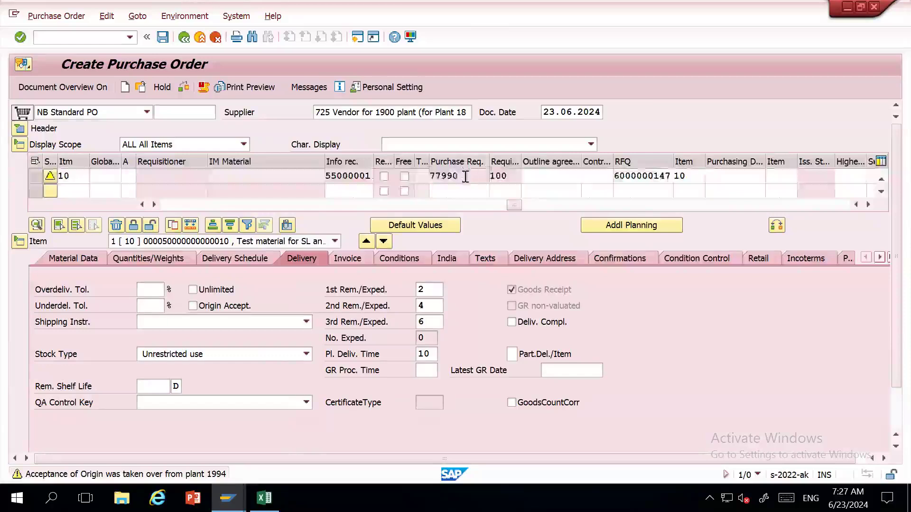
{"action": "left_click_drag", "start_coordinate": [429, 177], "coordinate": [457, 177]}
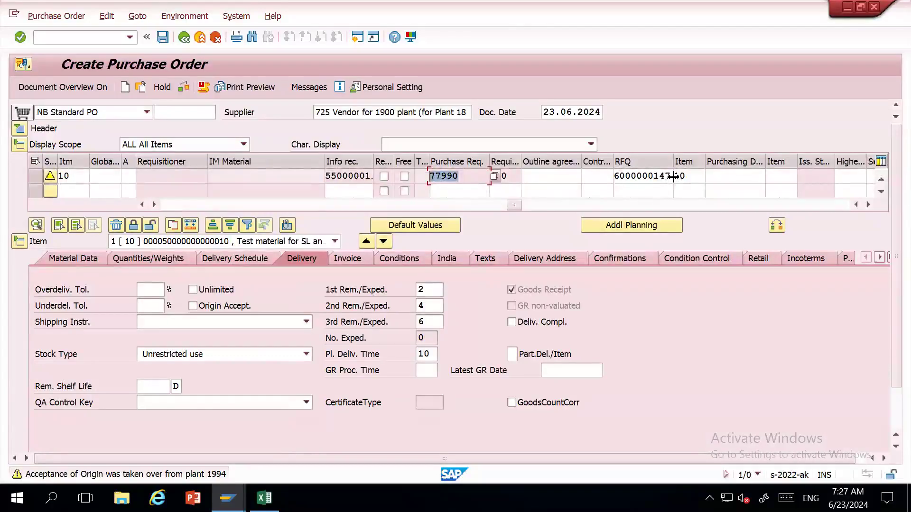
{"action": "left_click_drag", "start_coordinate": [671, 176], "coordinate": [580, 177]}
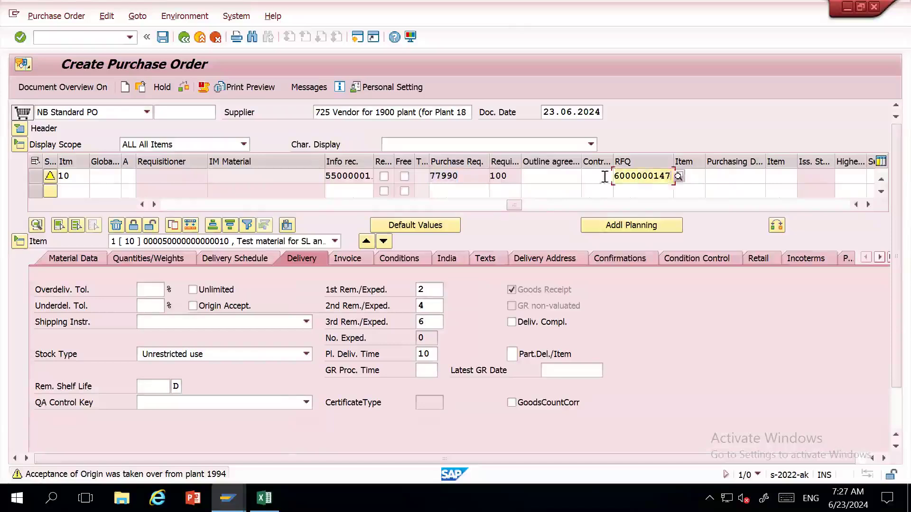
{"action": "left_click", "coordinate": [158, 38]}
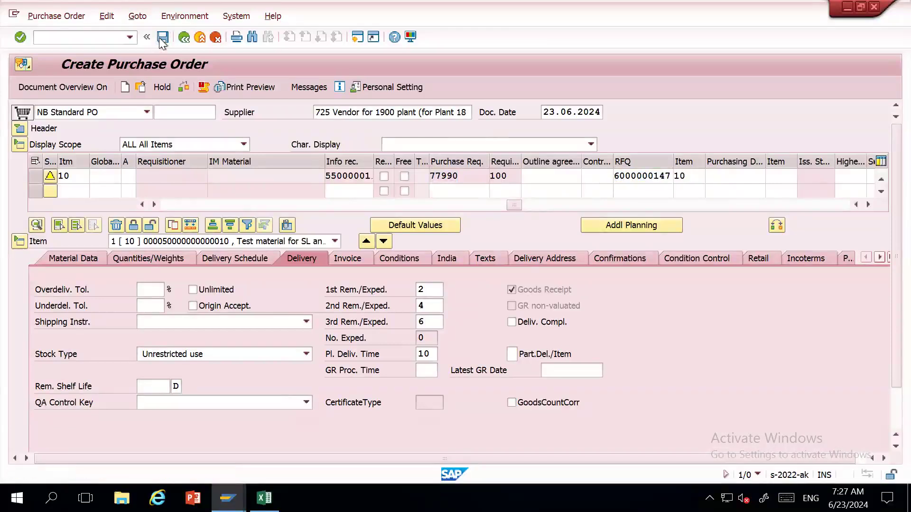
{"action": "left_click", "coordinate": [236, 283]}
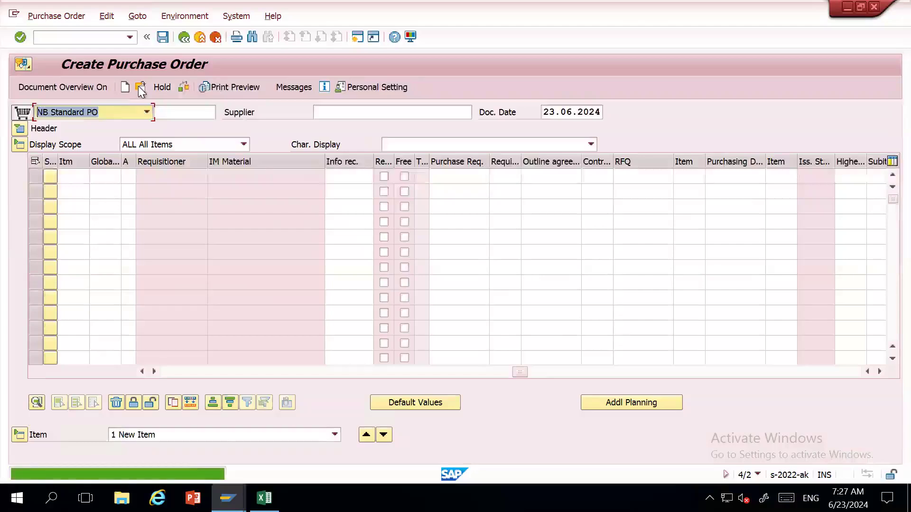
Step: Open the saved purchase order and check item 10's purchase requisition and RFQ reference along with the purchase order number
{"action": "left_click", "coordinate": [140, 88]}
{"action": "key", "text": "Return"}
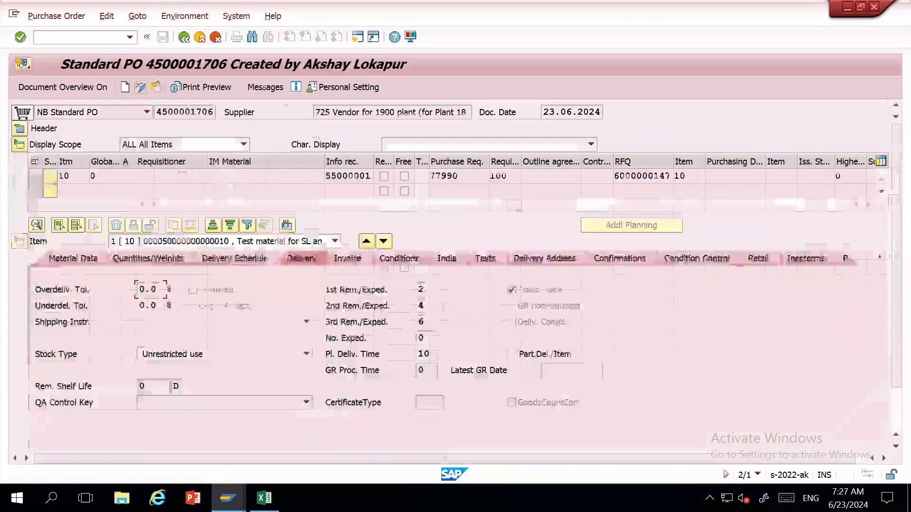
{"action": "double_click", "coordinate": [444, 176]}
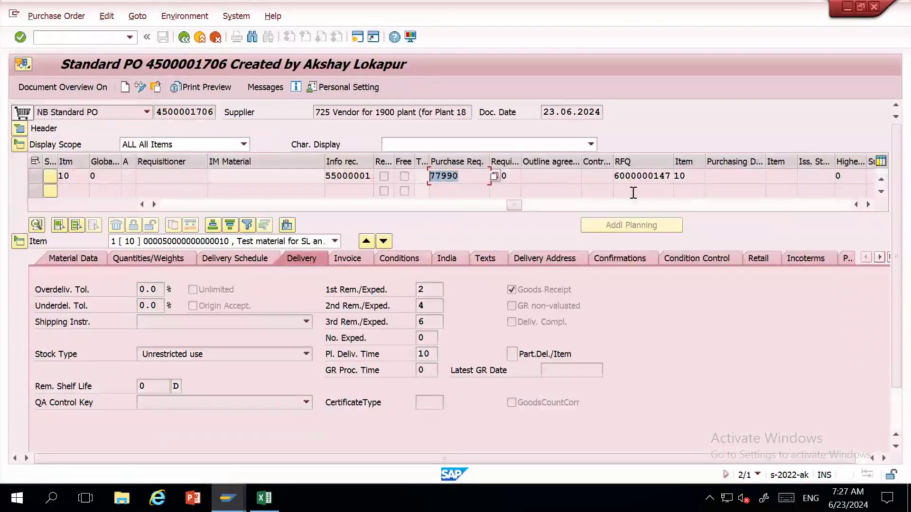
{"action": "double_click", "coordinate": [645, 176]}
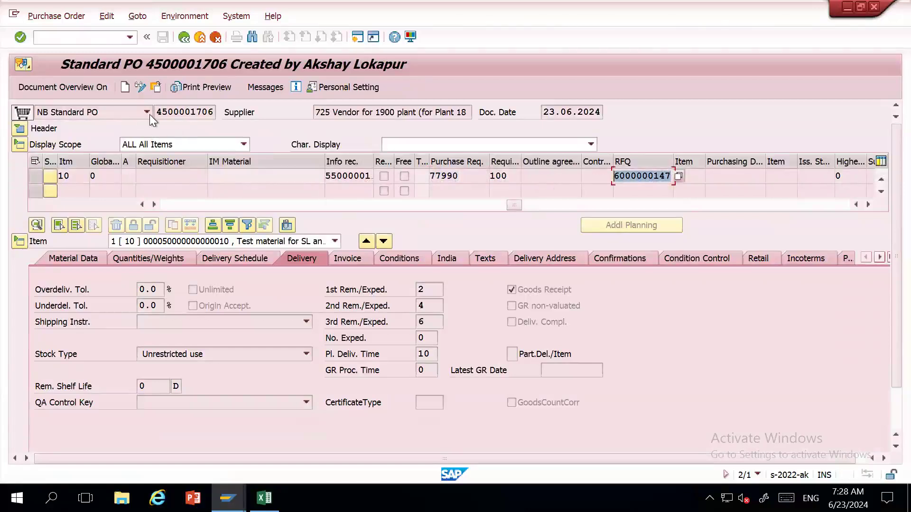
{"action": "left_click_drag", "start_coordinate": [162, 112], "coordinate": [214, 112]}
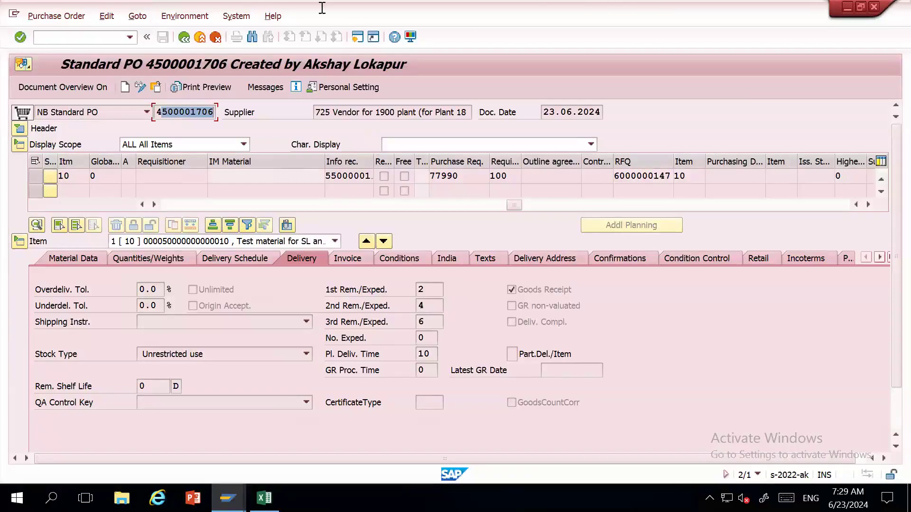
Step: Switch to the local Excel workbook Book1 and fill the document overview table F2:G5 with light green
{"action": "mouse_move", "coordinate": [616, 1]}
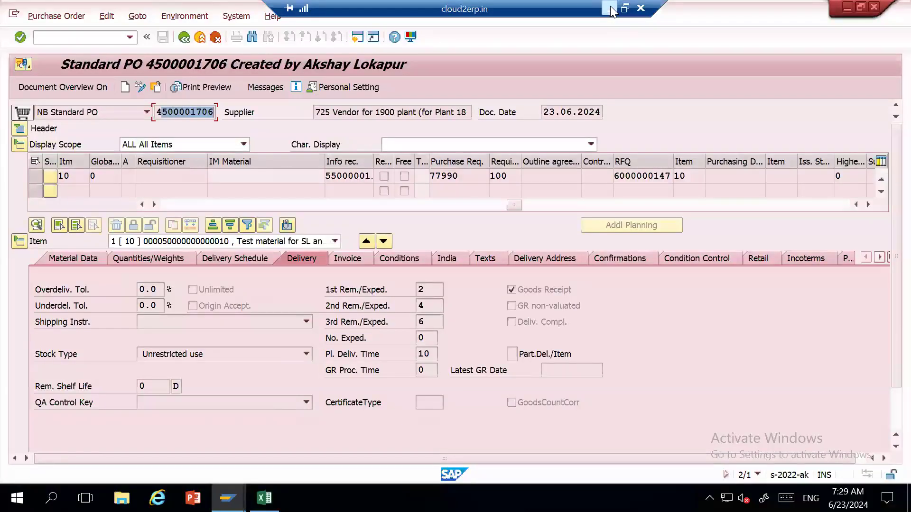
{"action": "left_click", "coordinate": [611, 10]}
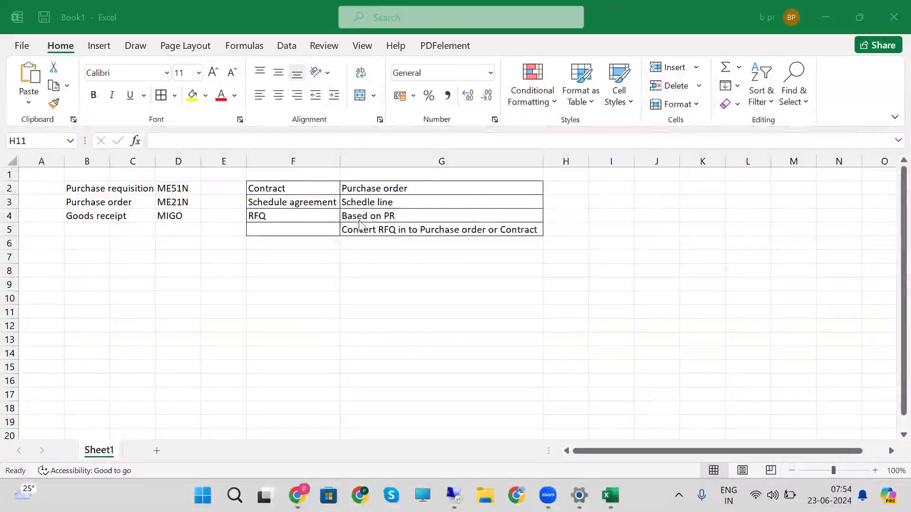
{"action": "left_click_drag", "start_coordinate": [266, 189], "coordinate": [375, 230]}
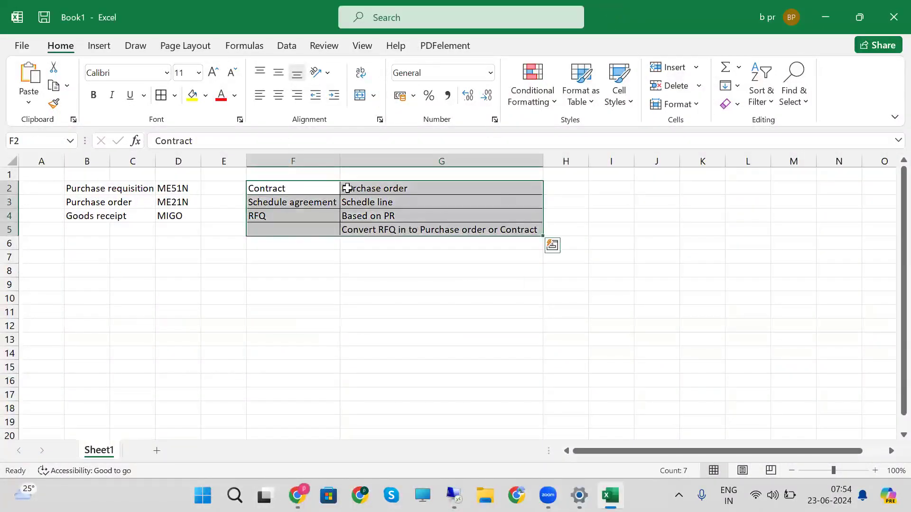
{"action": "left_click", "coordinate": [205, 96]}
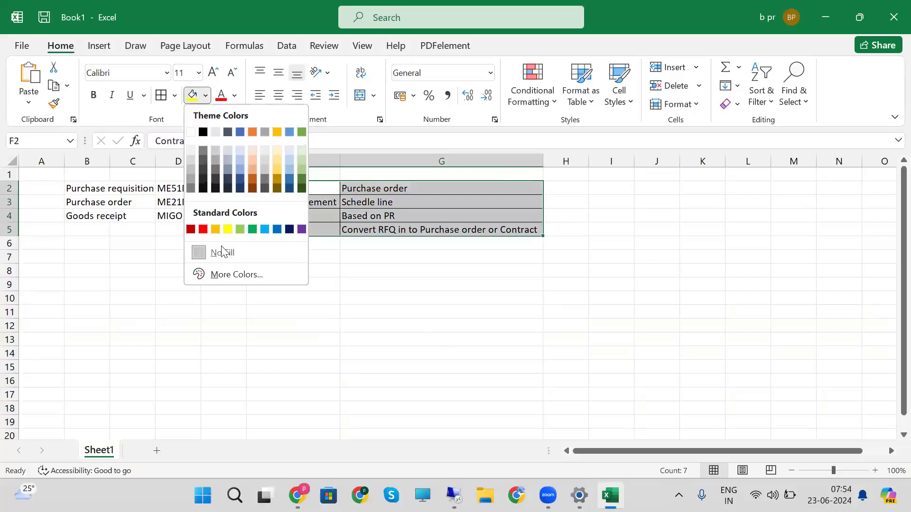
{"action": "left_click", "coordinate": [238, 228]}
{"action": "left_click", "coordinate": [383, 285]}
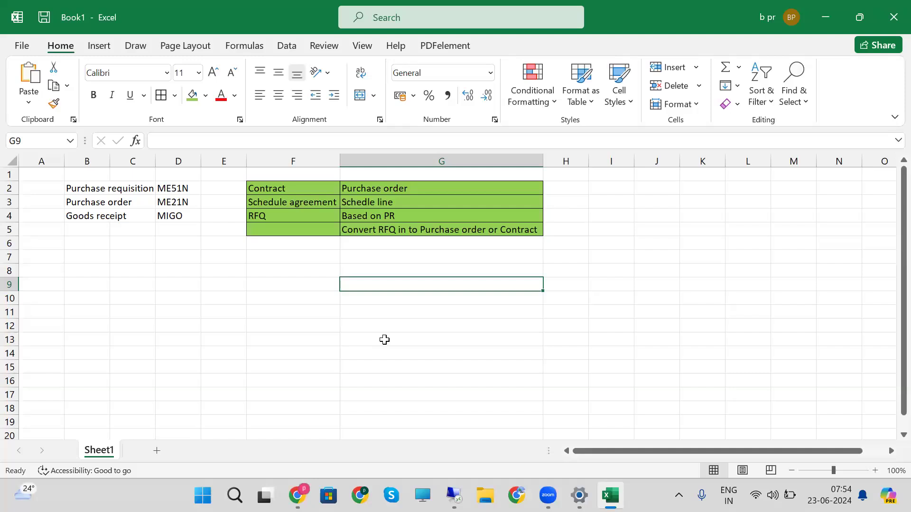
Step: Enter the heading Backend in cell F9 and the labels PR and PO in F11 and F12
{"action": "left_click", "coordinate": [313, 287]}
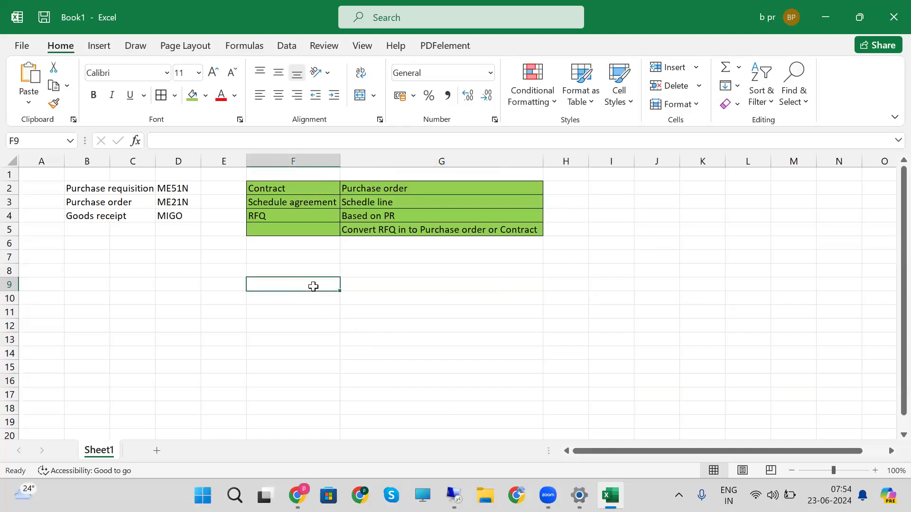
{"action": "type", "text": "Back"}
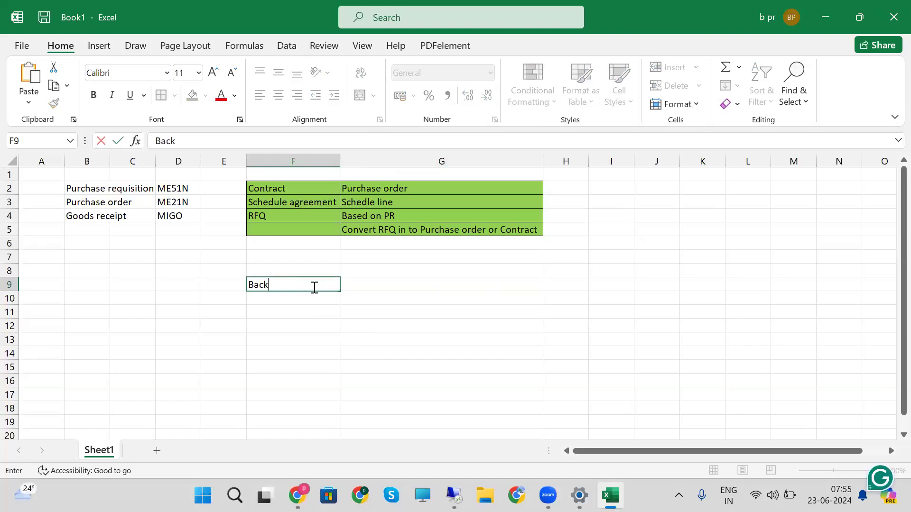
{"action": "type", "text": "end"}
{"action": "key", "text": "Return"}
{"action": "key", "text": "Return"}
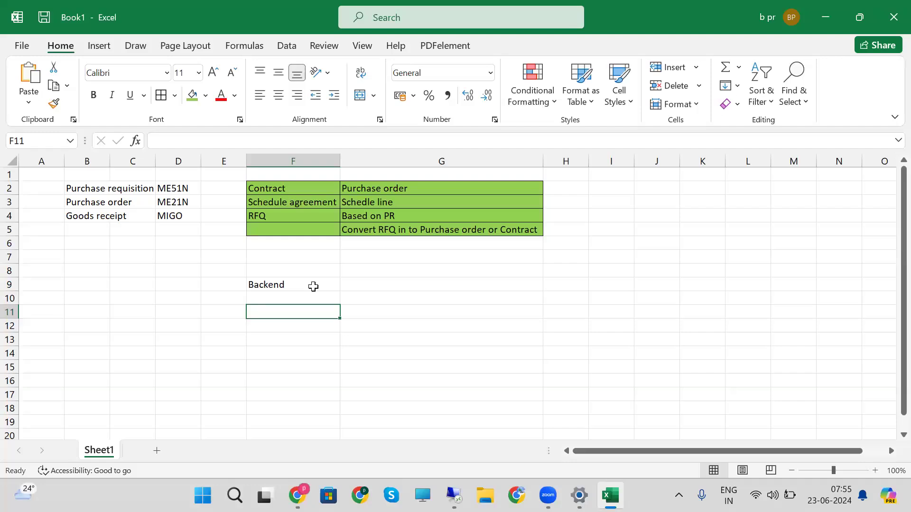
{"action": "type", "text": "PR"}
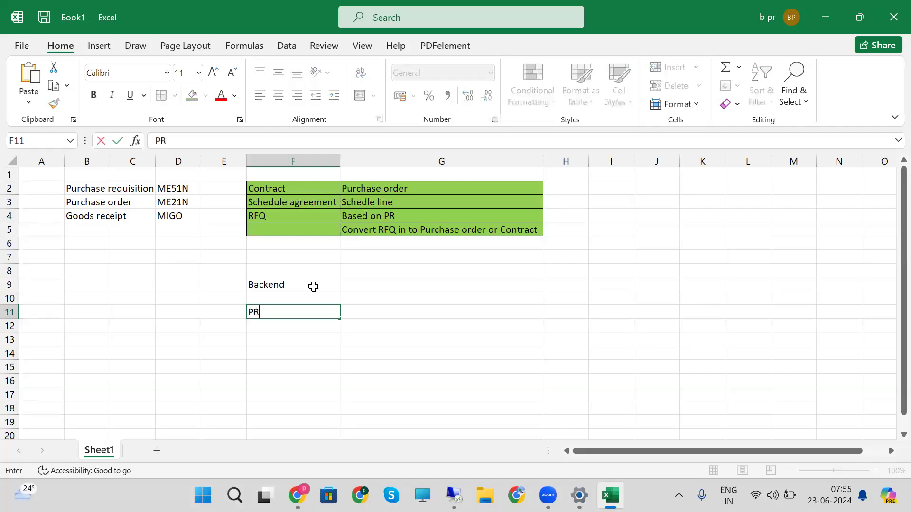
{"action": "key", "text": "Return"}
{"action": "type", "text": "PO"}
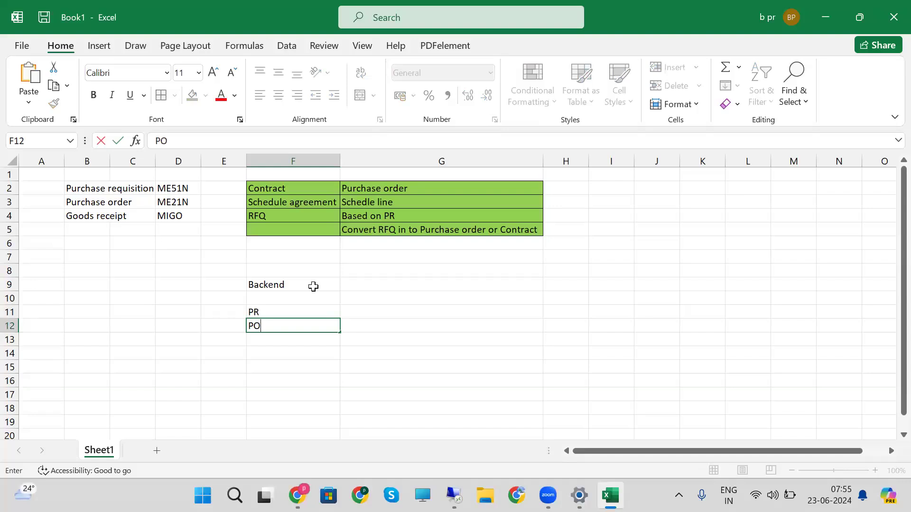
{"action": "key", "text": "Down"}
Step: Enter document type NB beside both PR and PO in cells G11 and G12
{"action": "key", "text": "Right"}
{"action": "key", "text": "Up"}
{"action": "key", "text": "Up"}
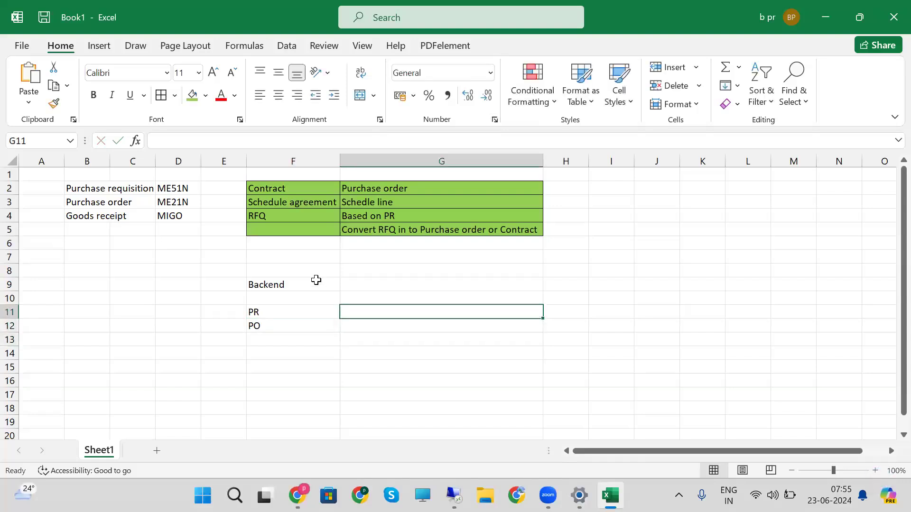
{"action": "type", "text": "NB"}
{"action": "key", "text": "Return"}
{"action": "type", "text": "NB"}
{"action": "key", "text": "Return"}
{"action": "key", "text": "shift+F10"}
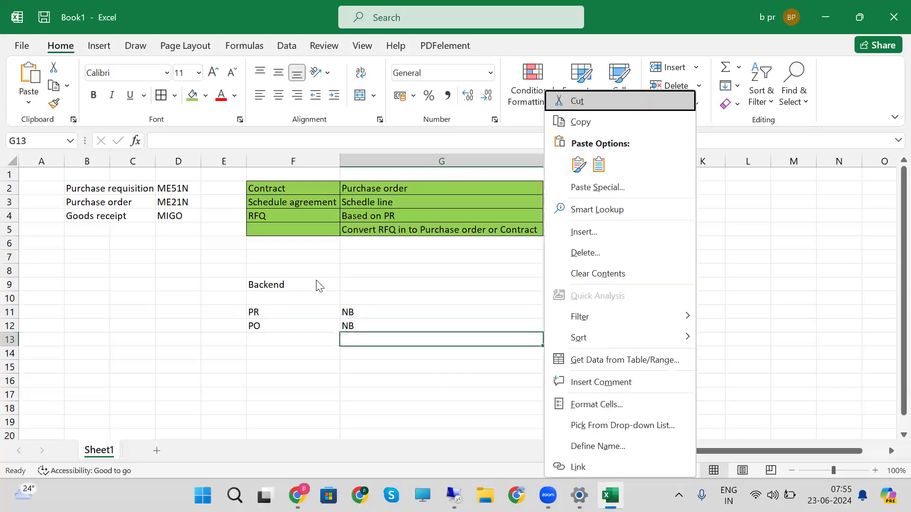
Step: Add RFQ with document type AN in row 13 of the Backend list
{"action": "left_click", "coordinate": [297, 337]}
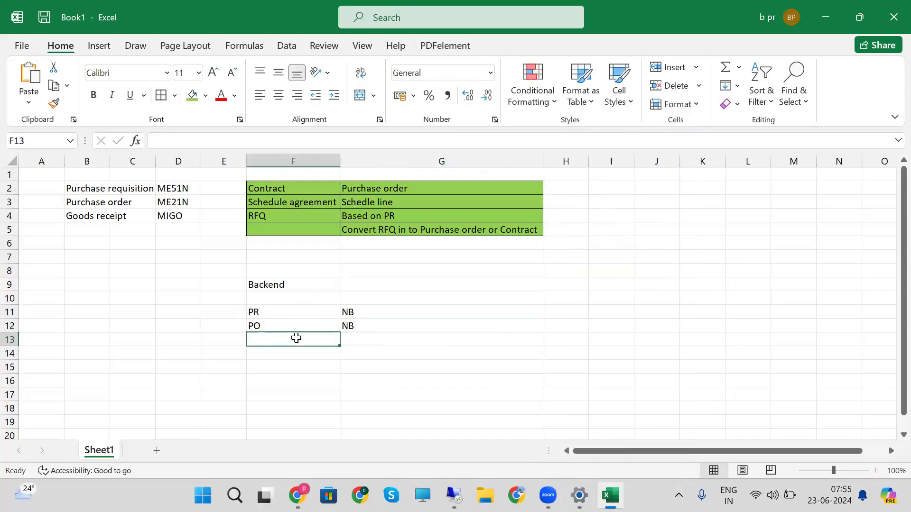
{"action": "type", "text": "RFQ"}
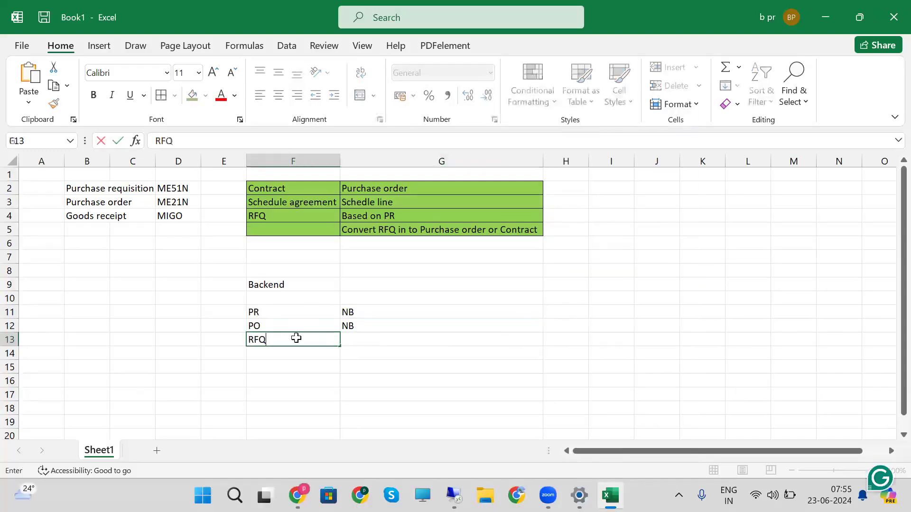
{"action": "key", "text": "Tab"}
{"action": "type", "text": "AN"}
{"action": "key", "text": "Return"}
{"action": "key", "text": "shift+F10"}
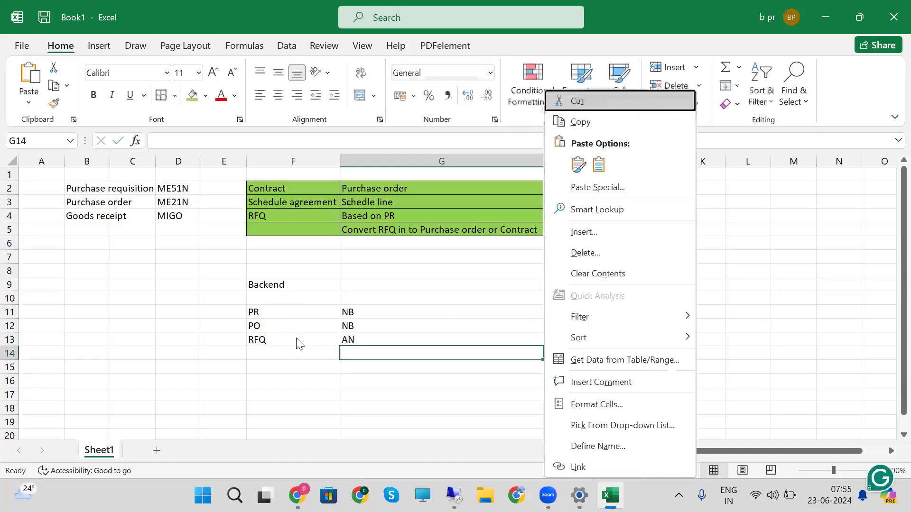
Step: Add Contract with document types "MK, WK" in row 14 of the Backend list
{"action": "left_click", "coordinate": [279, 351]}
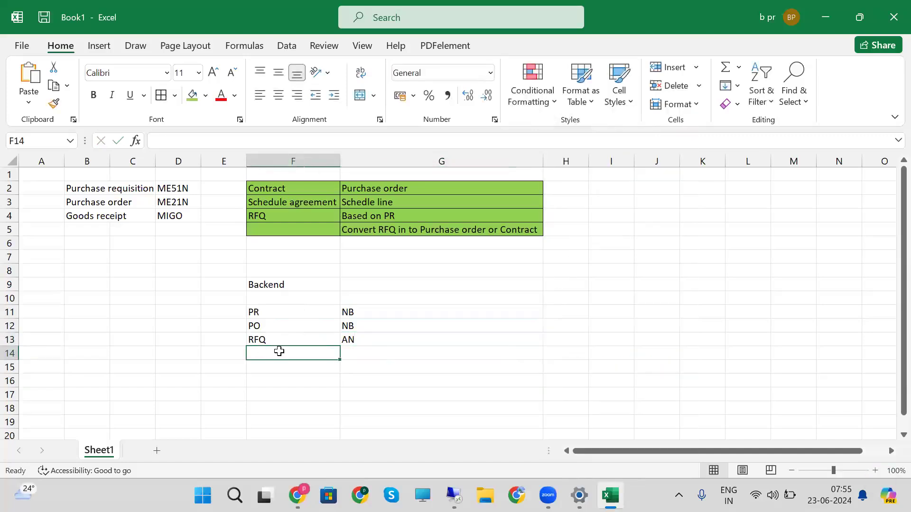
{"action": "type", "text": "Contract"}
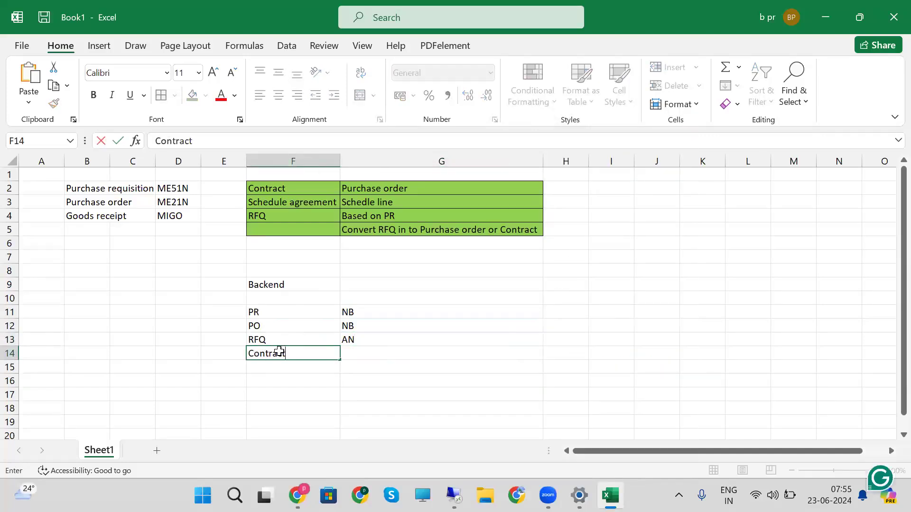
{"action": "key", "text": "Tab"}
{"action": "type", "text": "M"}
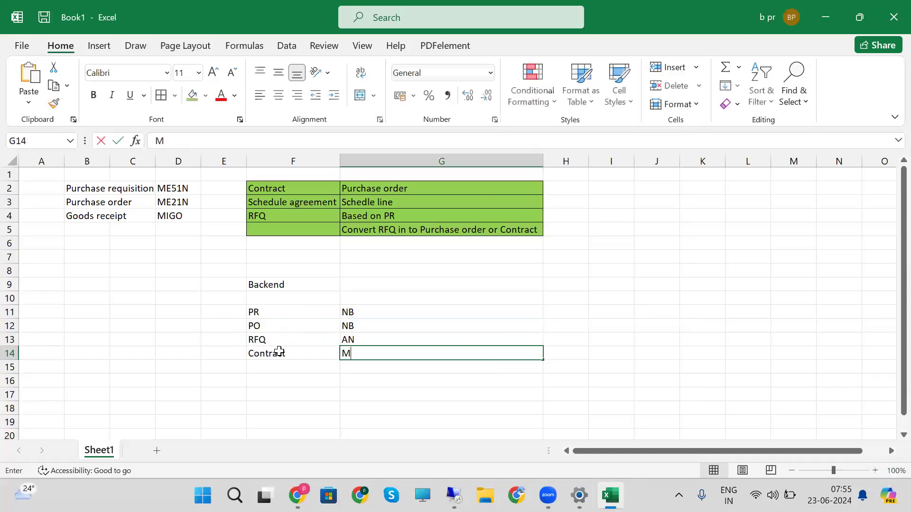
{"action": "type", "text": "K, WK"}
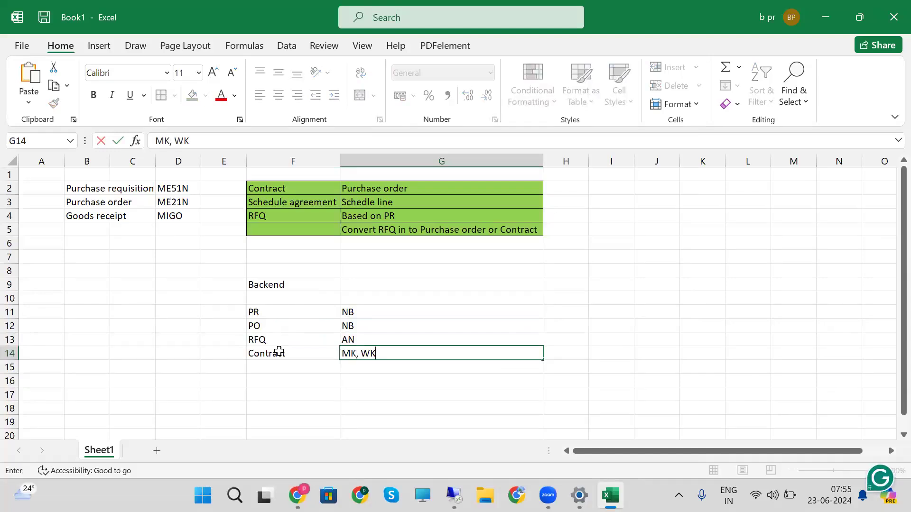
{"action": "key", "text": "Return"}
Step: Add SA with document type LB in row 15 of the Backend list
{"action": "key", "text": "Left"}
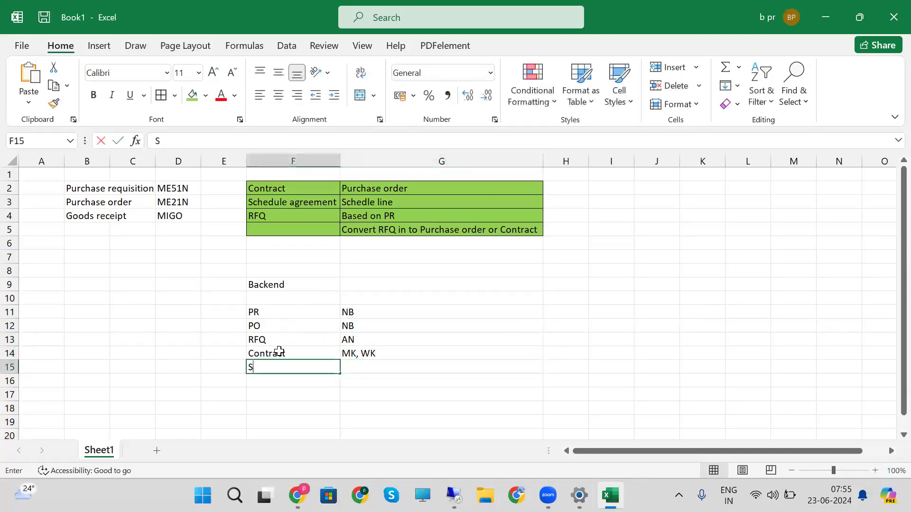
{"action": "type", "text": "SA"}
{"action": "key", "text": "Tab"}
{"action": "type", "text": "LB"}
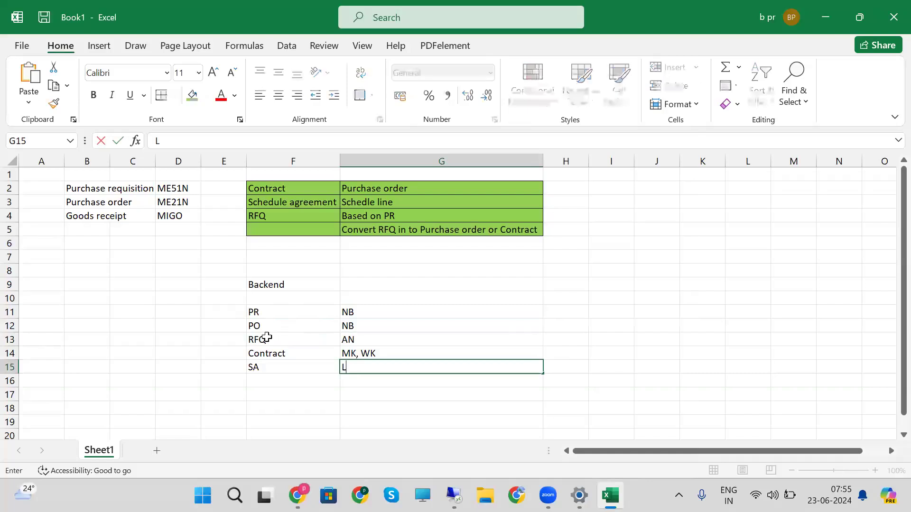
{"action": "left_click", "coordinate": [640, 339]}
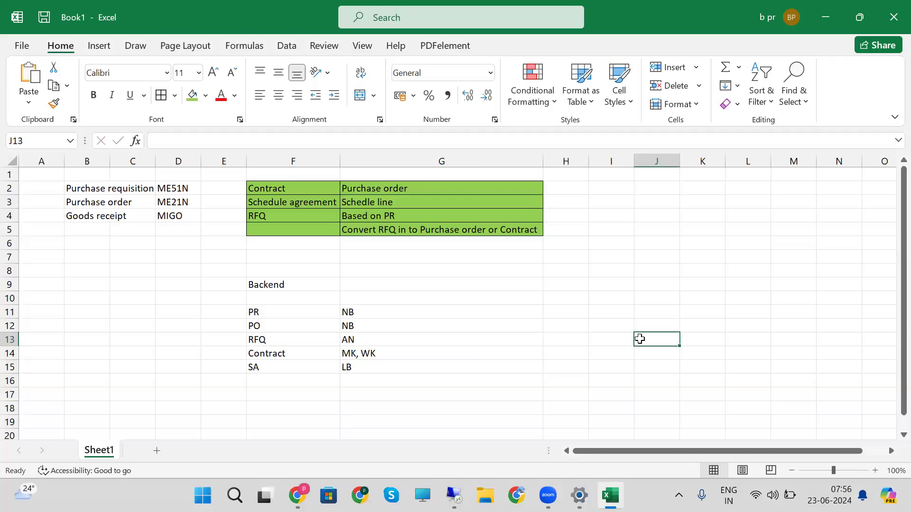
Step: Enter the configuration note "Creating the document type" in cell I11
{"action": "left_click", "coordinate": [374, 317]}
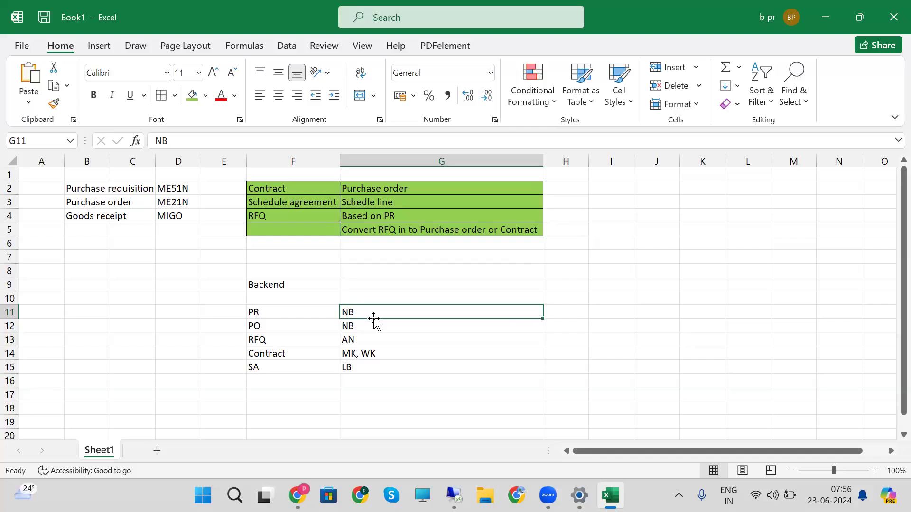
{"action": "left_click", "coordinate": [605, 307]}
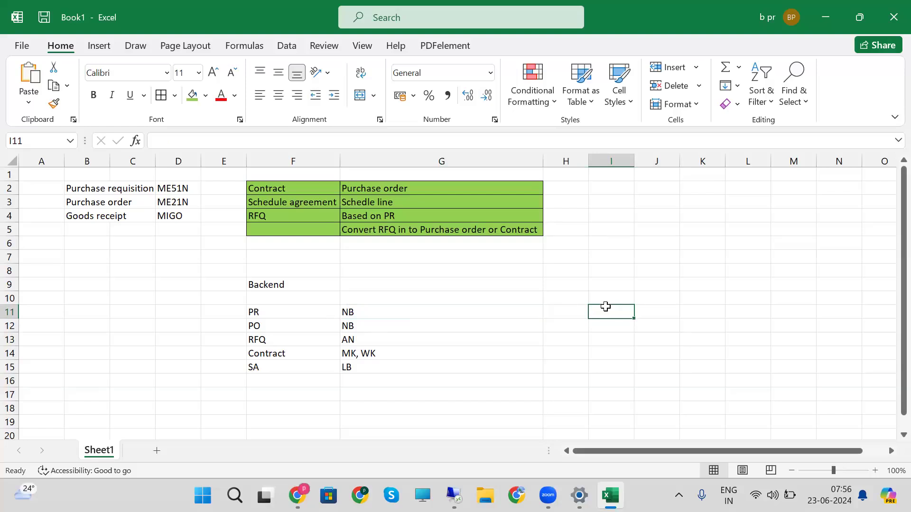
{"action": "type", "text": "Cre"}
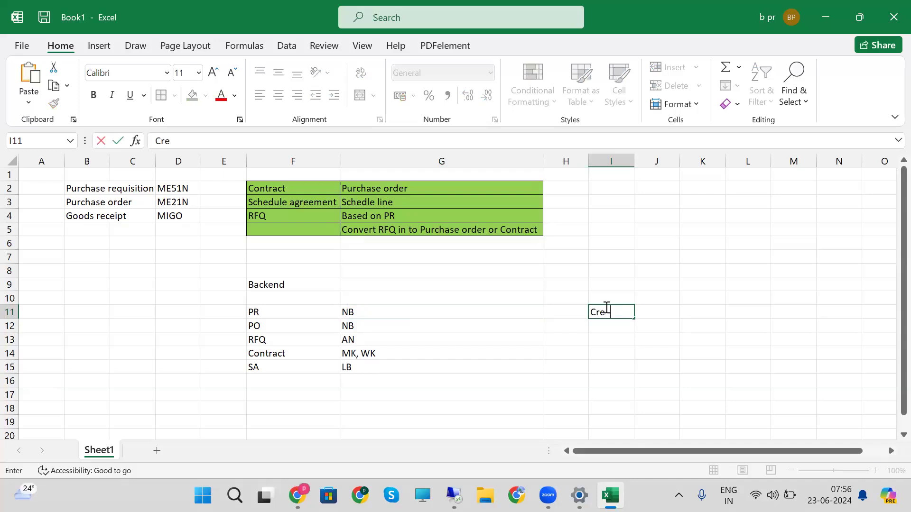
{"action": "type", "text": "ating the "}
{"action": "type", "text": "document t"}
{"action": "type", "text": "ypo"}
{"action": "key", "text": "BackSpace"}
{"action": "key", "text": "BackSpace"}
{"action": "type", "text": "pe"}
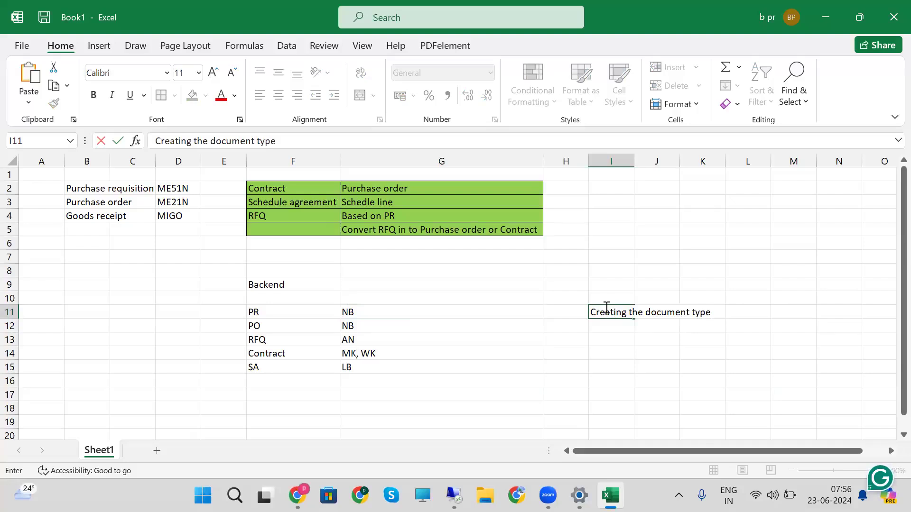
{"action": "key", "text": "Return"}
Step: Enter the configuration note "Creating the number ranges" in cell I12
{"action": "type", "text": "C"}
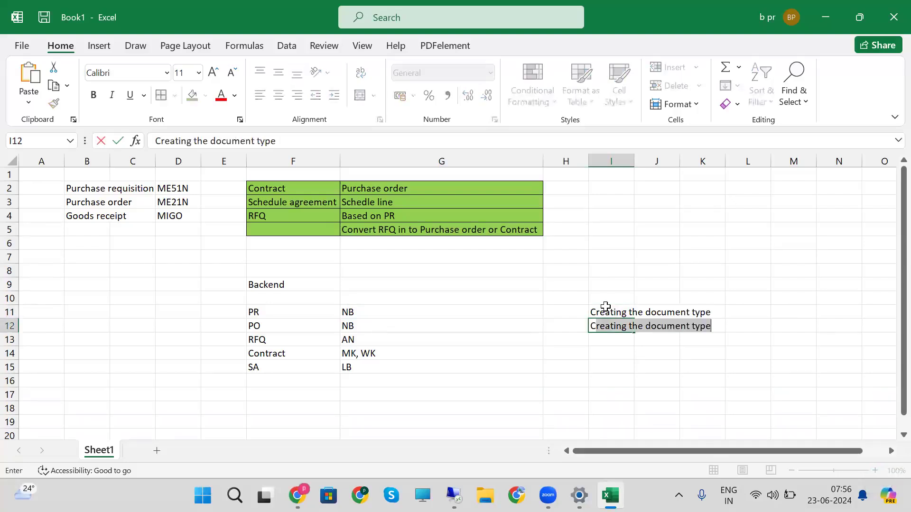
{"action": "type", "text": "reating th"}
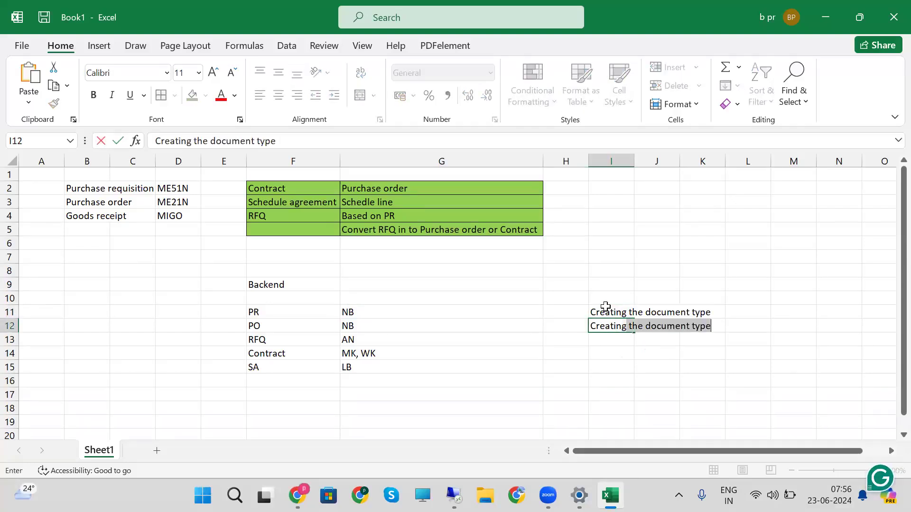
{"action": "type", "text": "e number ra"}
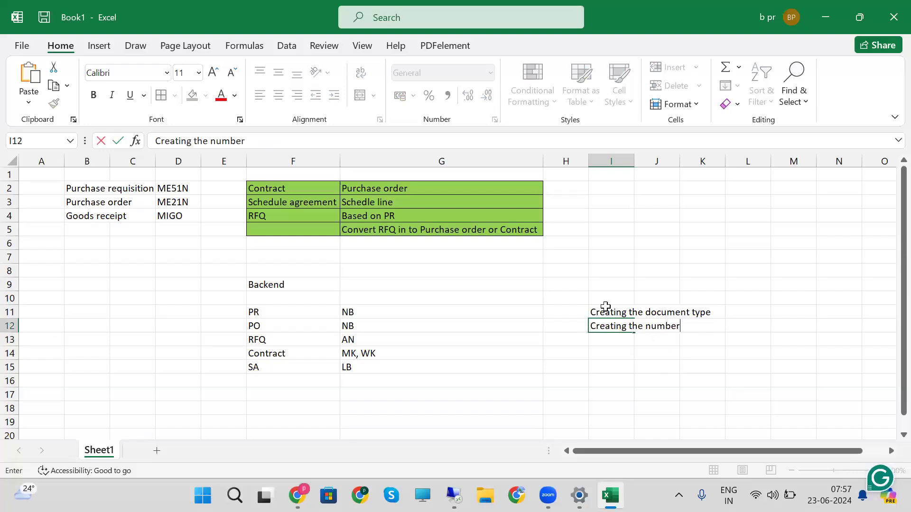
{"action": "key", "text": "Caps_Lock"}
{"action": "key", "text": "BackSpace"}
{"action": "key", "text": "BackSpace"}
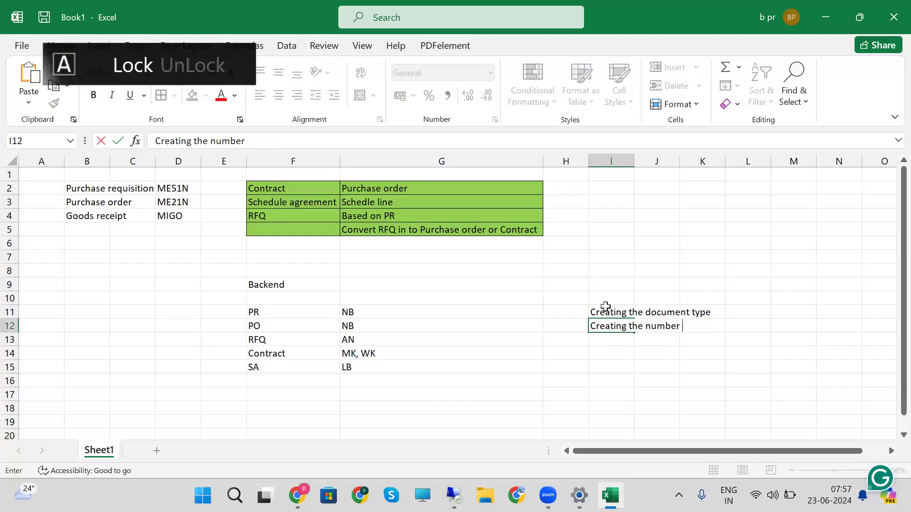
{"action": "key", "text": "Caps_Lock"}
{"action": "type", "text": "ranges"}
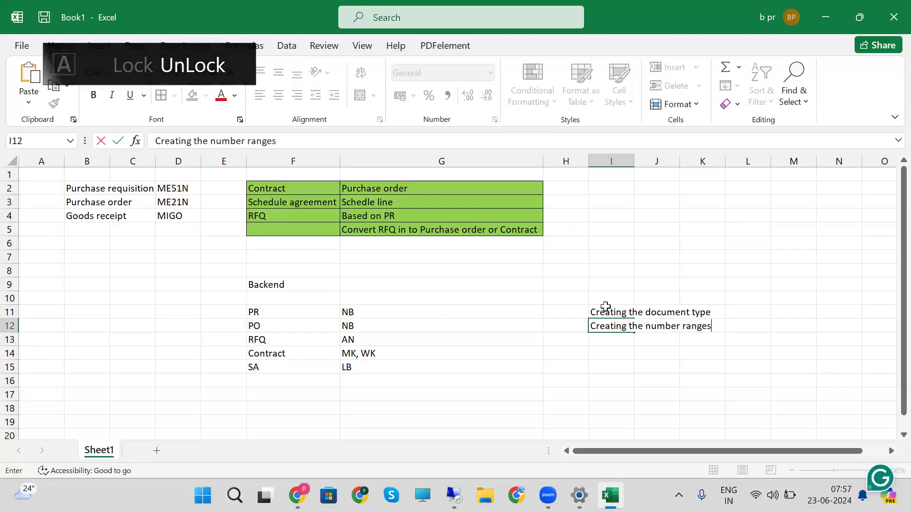
Step: Enter the configuration note "Define screen layout" in cell I13
{"action": "key", "text": "Return"}
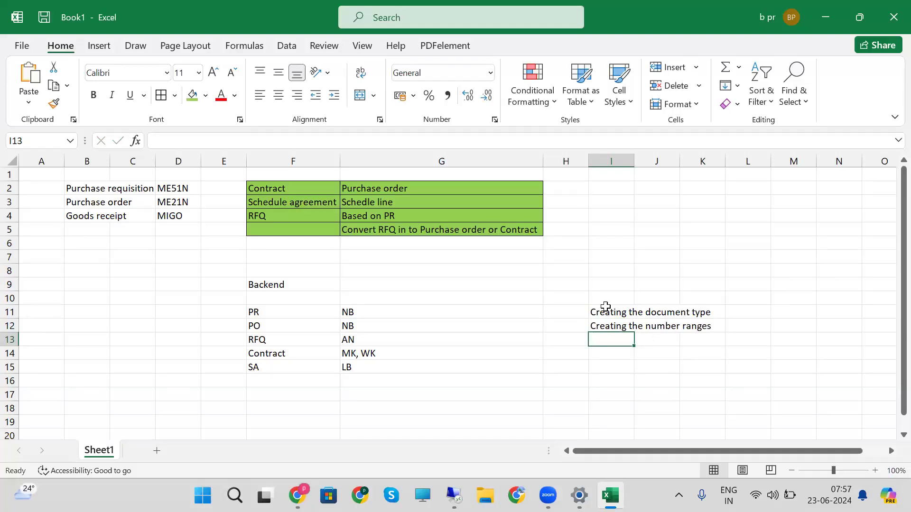
{"action": "type", "text": "Def"}
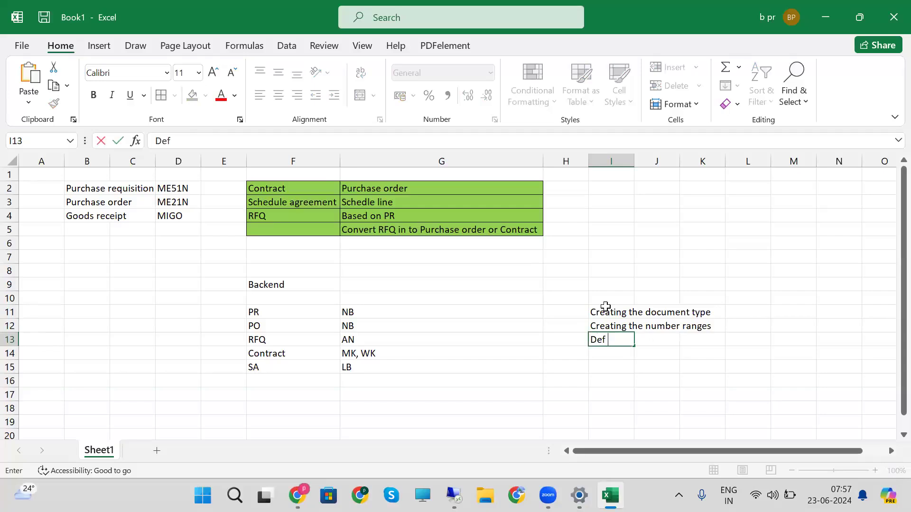
{"action": "type", "text": "ine scr"}
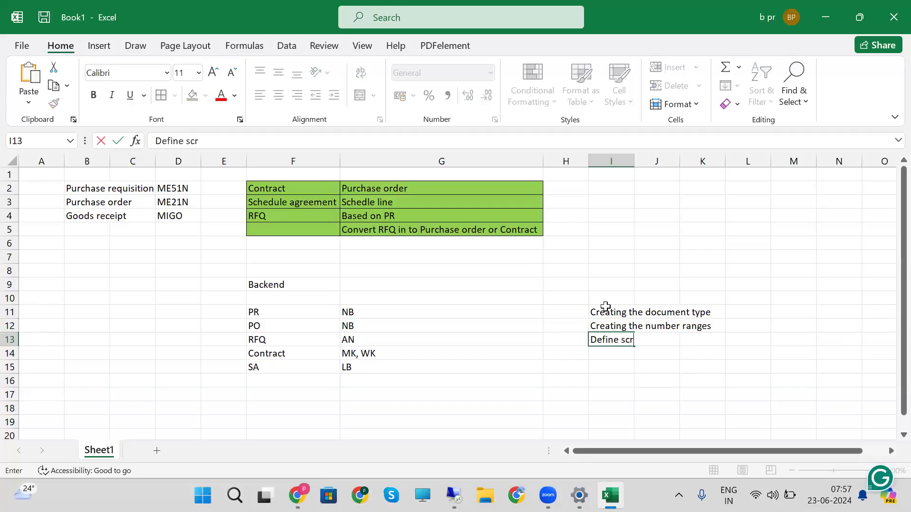
{"action": "type", "text": "een layout"}
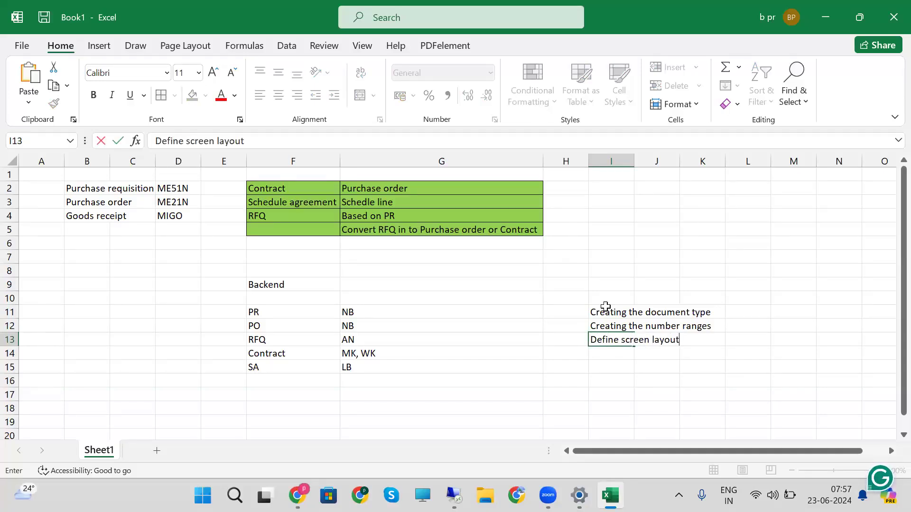
{"action": "key", "text": "Return"}
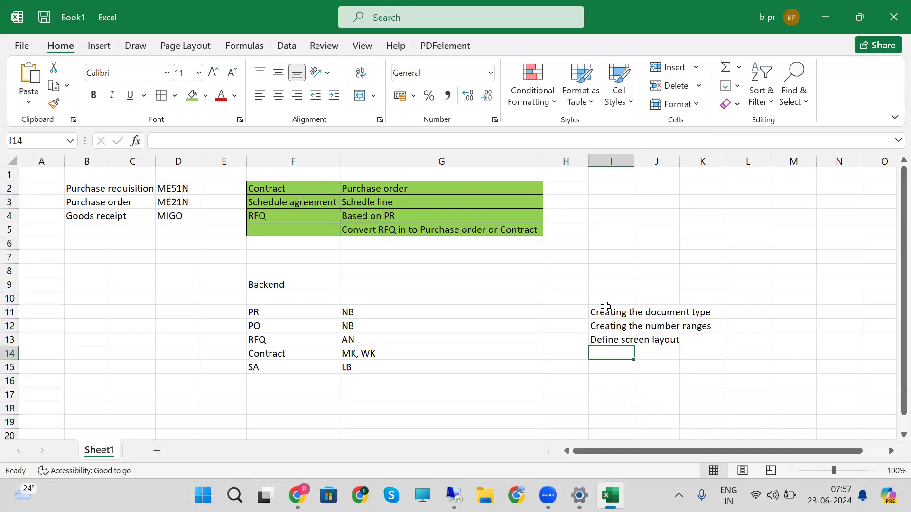
Step: Enter the configuration note "Text functionality" in cell I14 and fit column I's width to its contents
{"action": "type", "text": "T"}
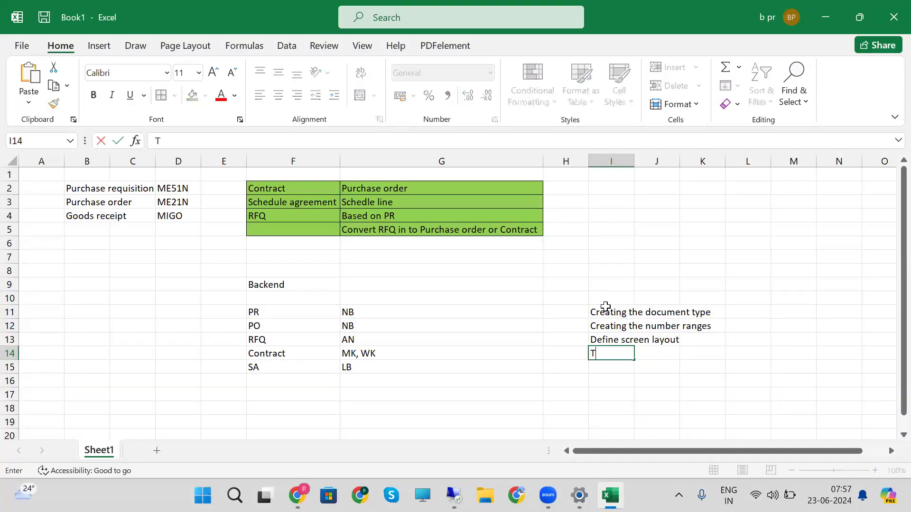
{"action": "type", "text": "ext func"}
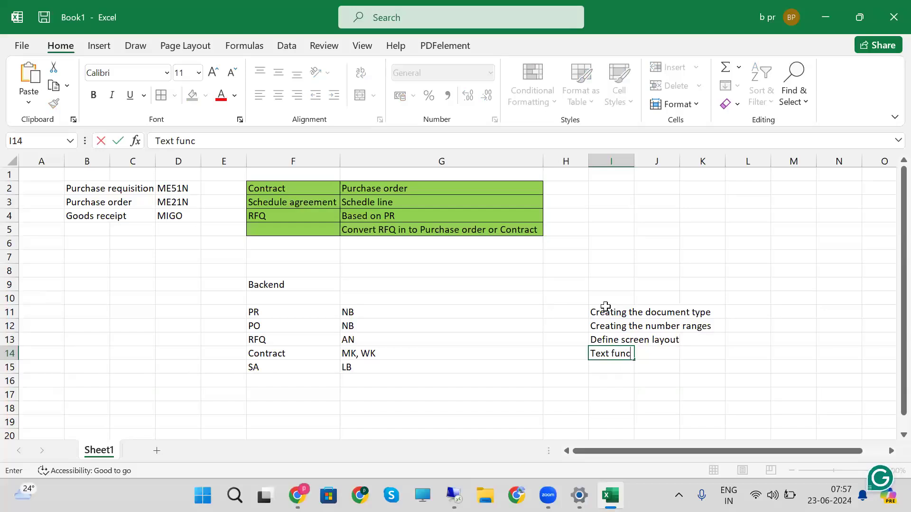
{"action": "type", "text": "tionality"}
{"action": "key", "text": "Return"}
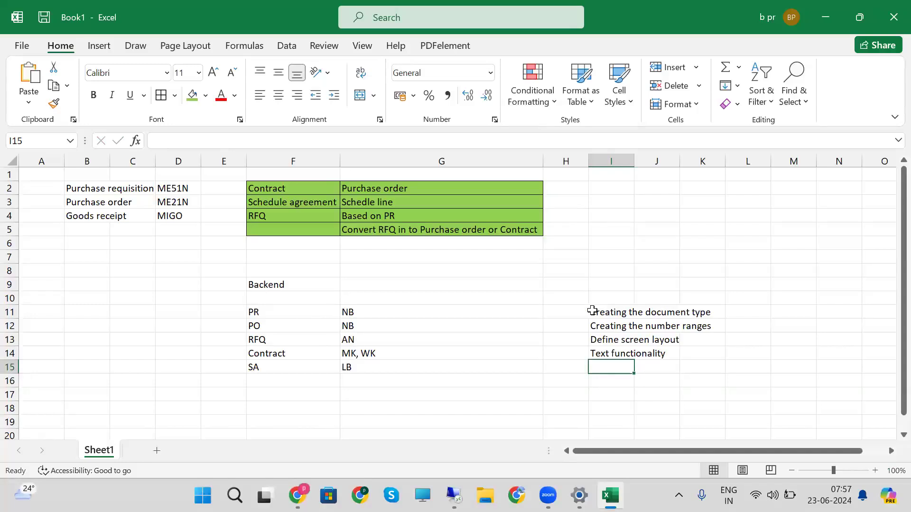
{"action": "double_click", "coordinate": [633, 156]}
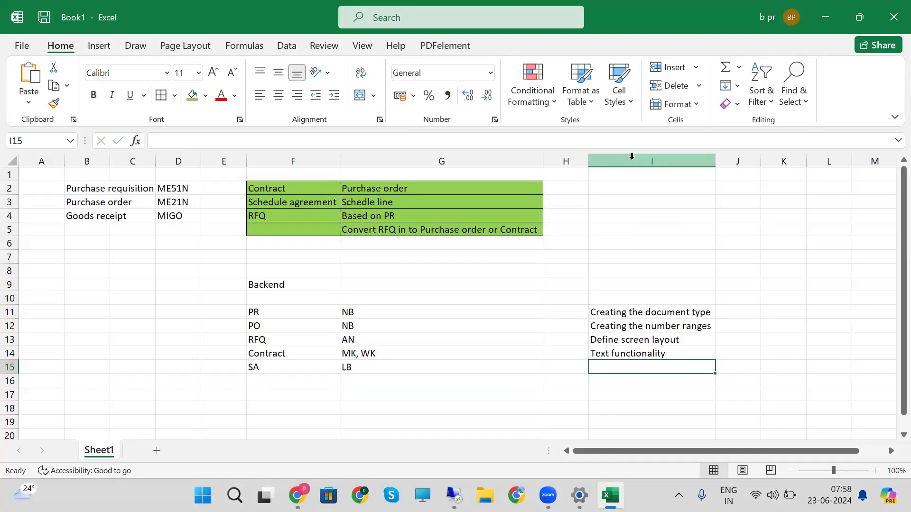
Step: Switch to SAP, leave the purchase order display, and open the SAP Reference IMG through transaction SPRO
{"action": "key", "text": "alt+Tab"}
{"action": "key", "text": "alt+Tab"}
{"action": "key", "text": "alt+Tab"}
{"action": "left_click", "coordinate": [632, 162]}
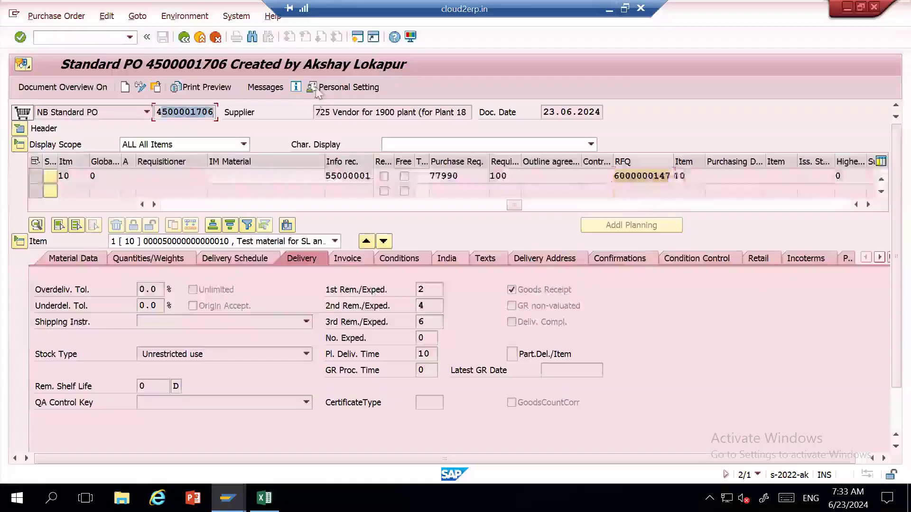
{"action": "left_click", "coordinate": [183, 36]}
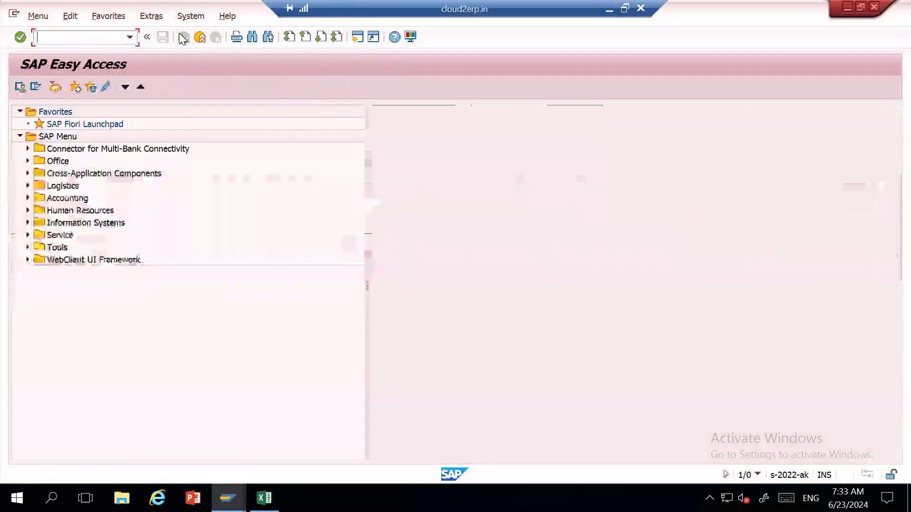
{"action": "type", "text": "spro"}
{"action": "key", "text": "Return"}
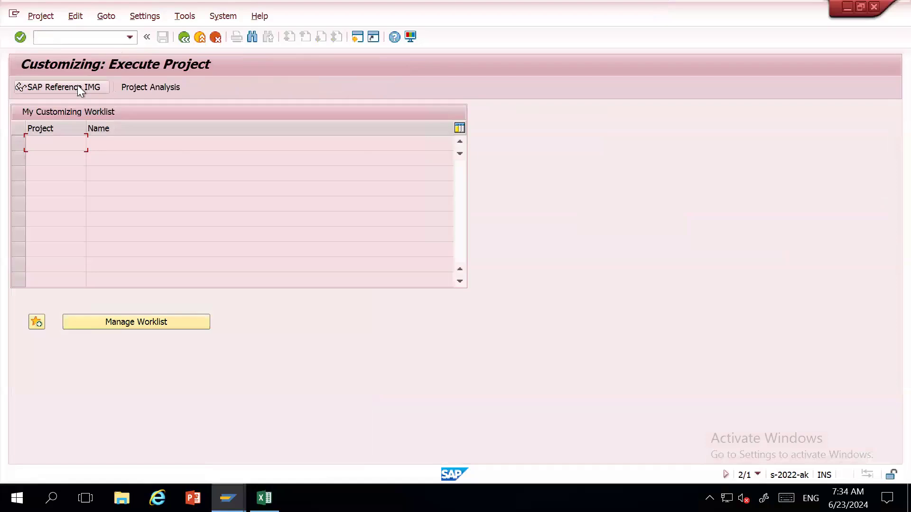
{"action": "left_click", "coordinate": [78, 87]}
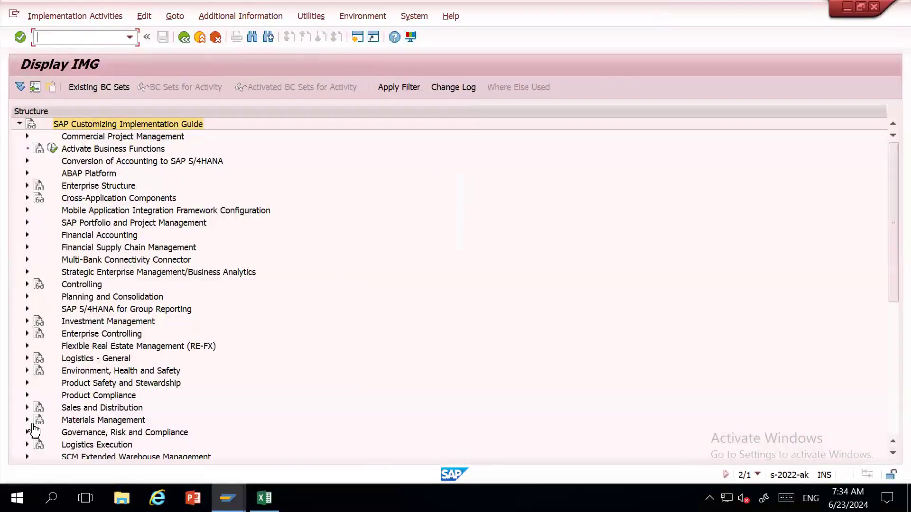
Step: Expand Materials Management, Purchasing and Purchase Requisition in the IMG structure and look over the purchase requisition activities
{"action": "left_click", "coordinate": [78, 422]}
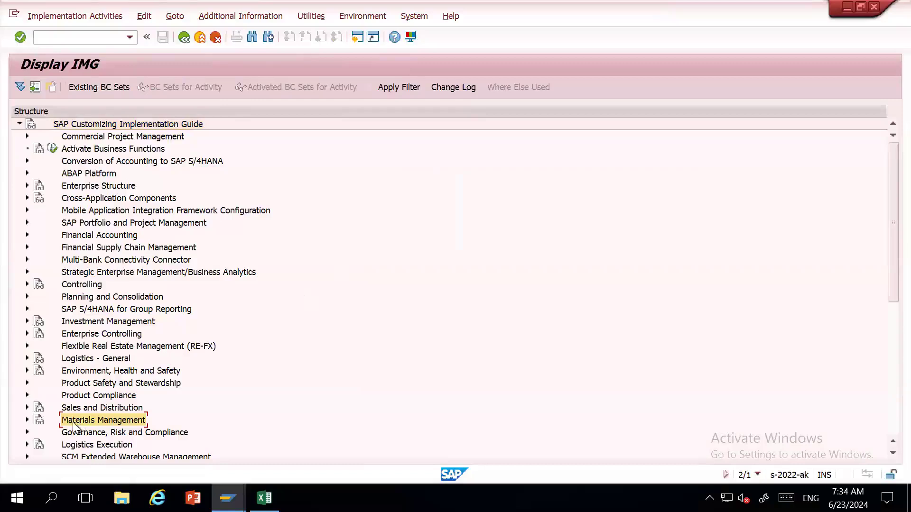
{"action": "left_click", "coordinate": [27, 421]}
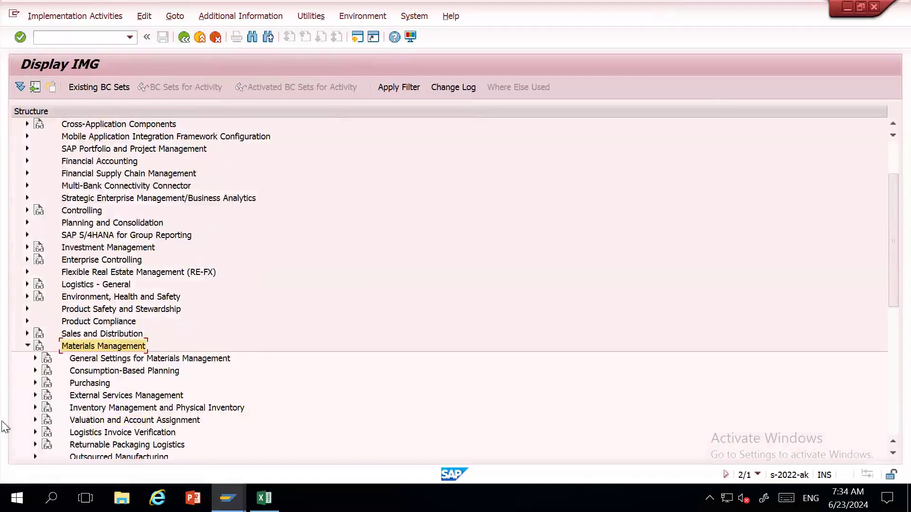
{"action": "left_click", "coordinate": [89, 385]}
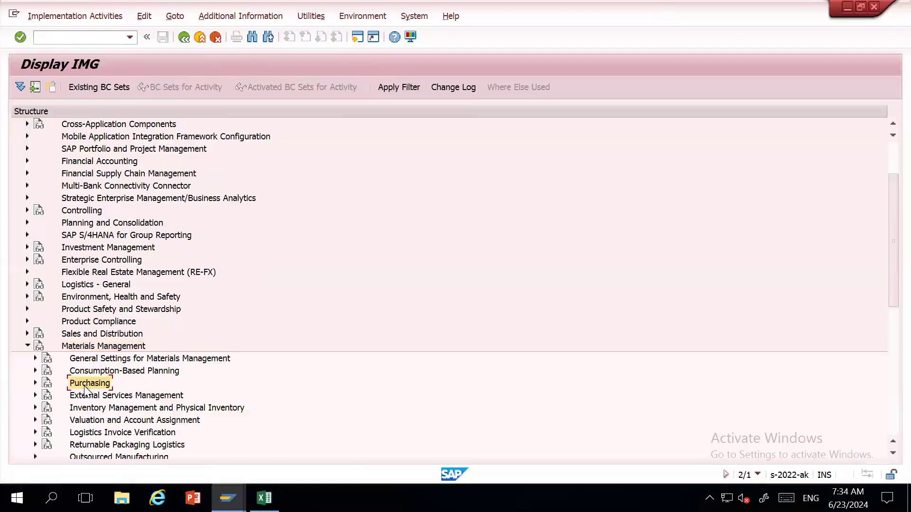
{"action": "left_click", "coordinate": [36, 382]}
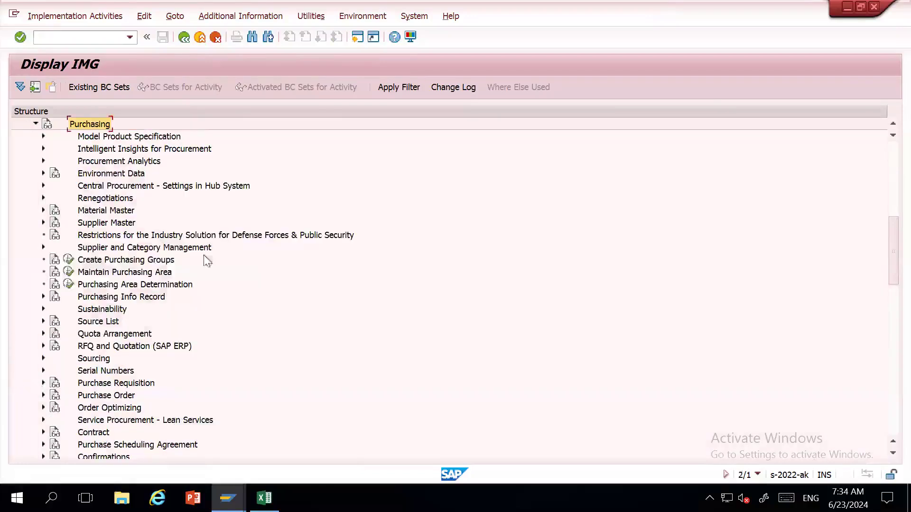
{"action": "left_click", "coordinate": [113, 383]}
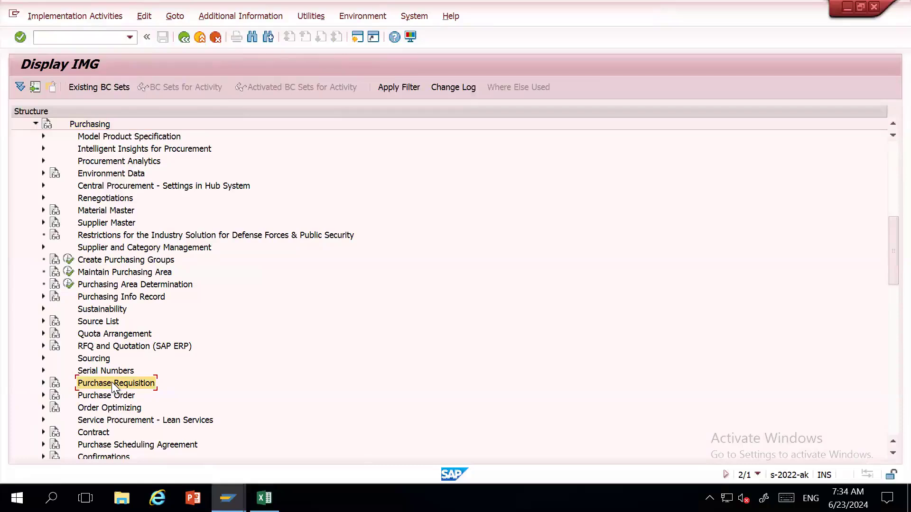
{"action": "left_click", "coordinate": [43, 383]}
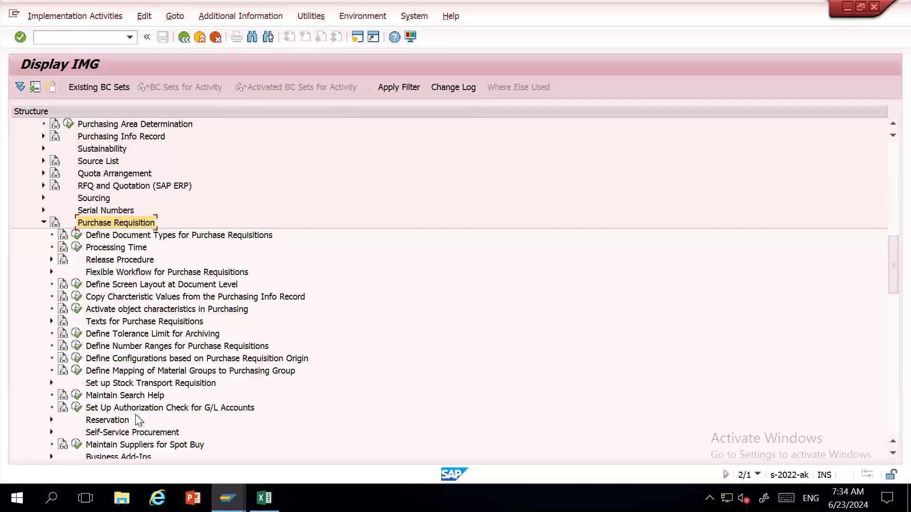
{"action": "left_click", "coordinate": [119, 260]}
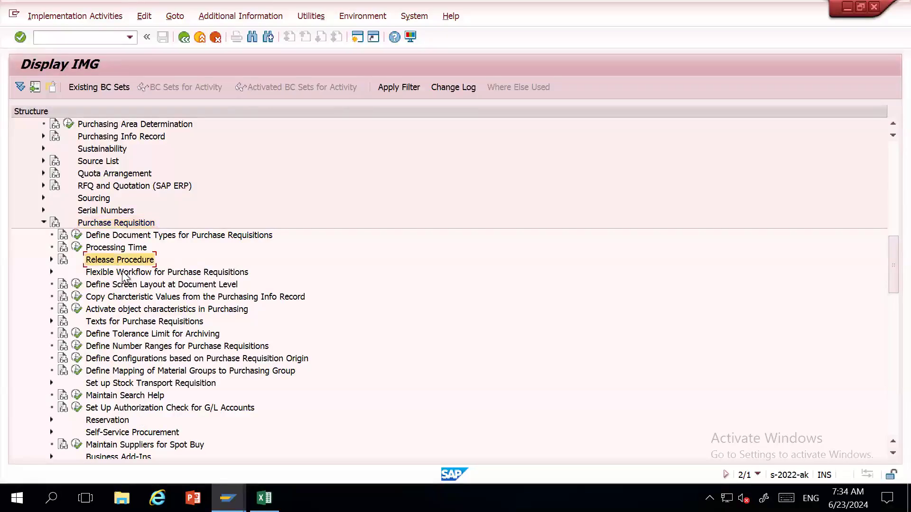
{"action": "left_click", "coordinate": [124, 273]}
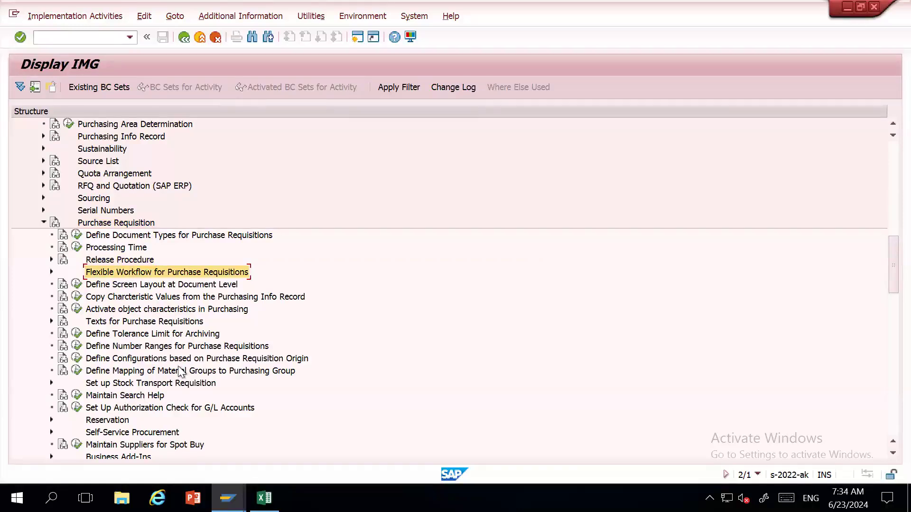
{"action": "left_click", "coordinate": [170, 383]}
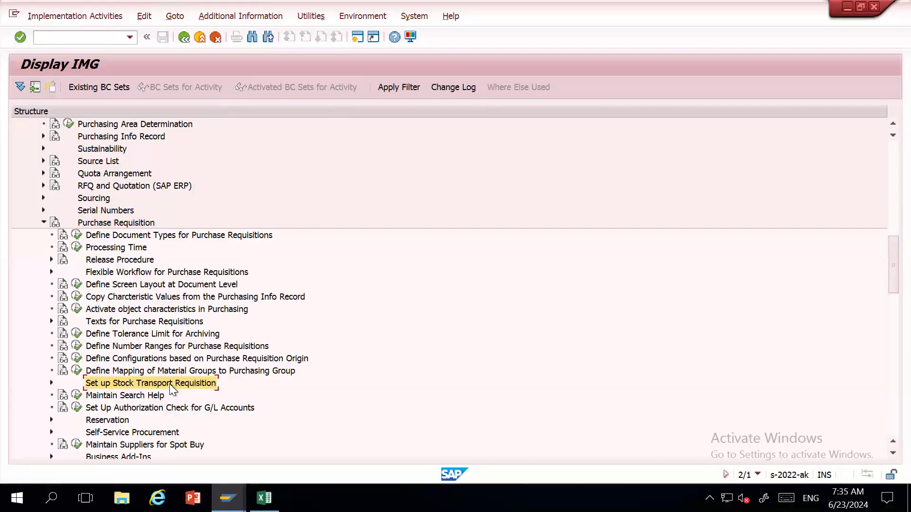
Step: Try to open Define Document Types for Purchase Requisitions, declining to display the locked data
{"action": "left_click", "coordinate": [107, 236]}
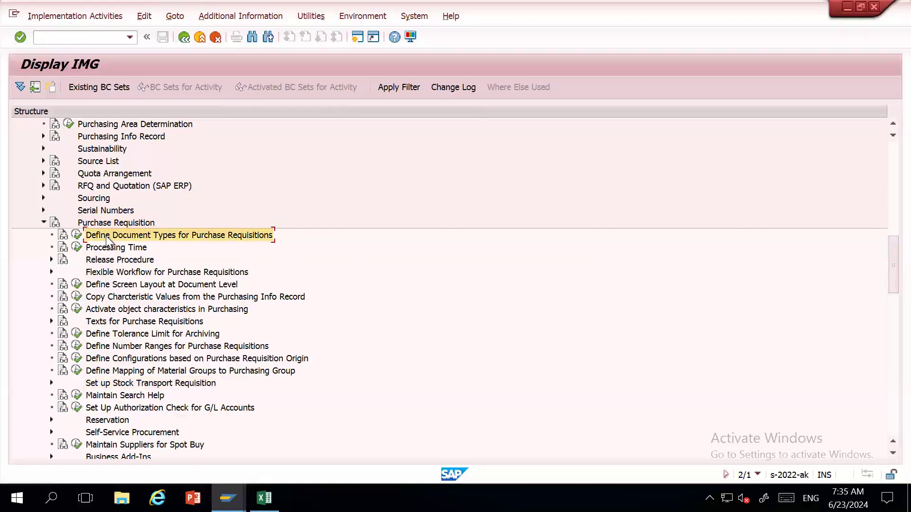
{"action": "left_click", "coordinate": [77, 236]}
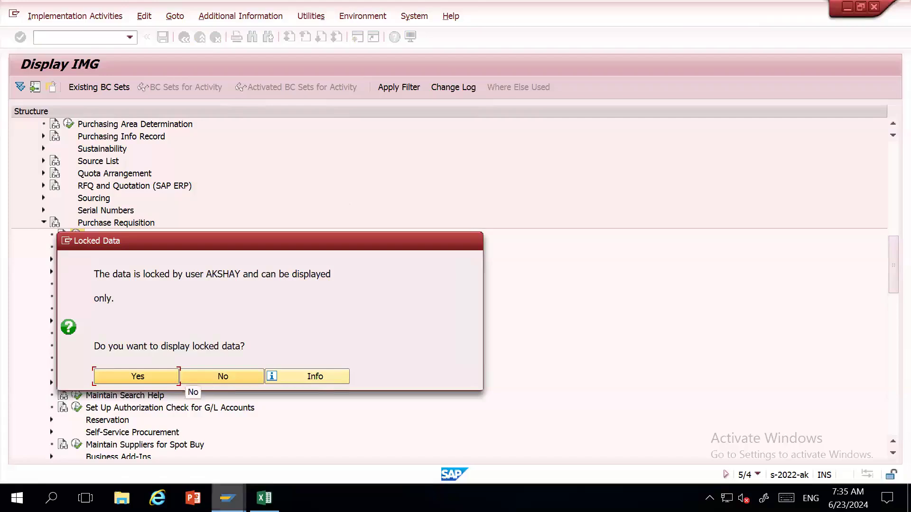
{"action": "left_click", "coordinate": [218, 377]}
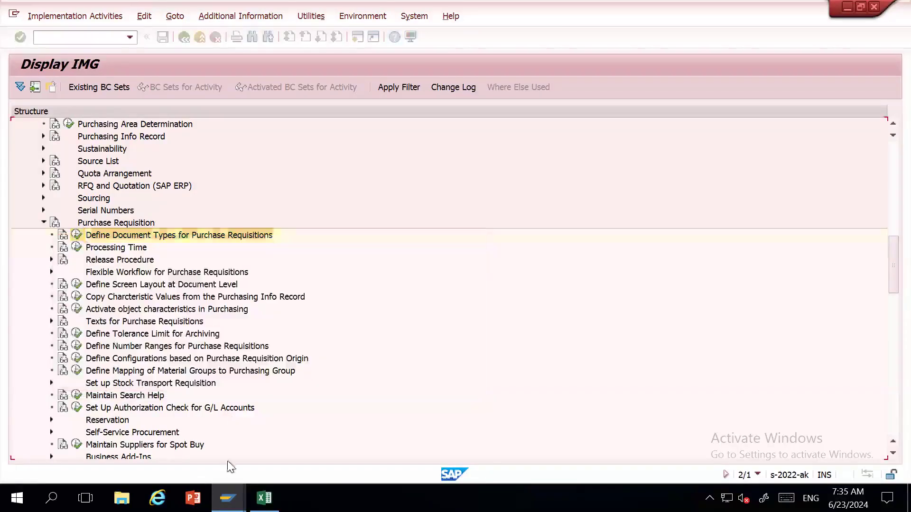
Step: Close the other SAP sessions for the change view, both scheduling agreement screens, the contract release documentation and the purchase order, keeping Display IMG
{"action": "left_click", "coordinate": [227, 498]}
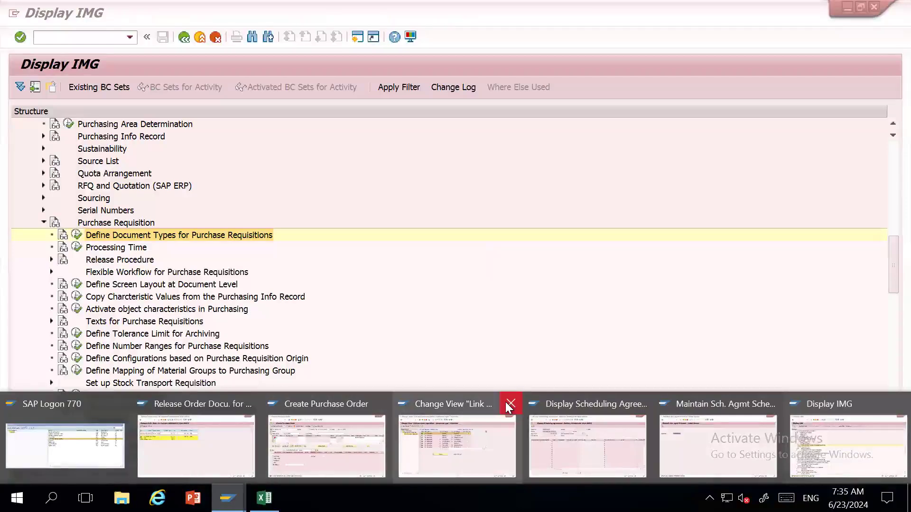
{"action": "left_click", "coordinate": [508, 405]}
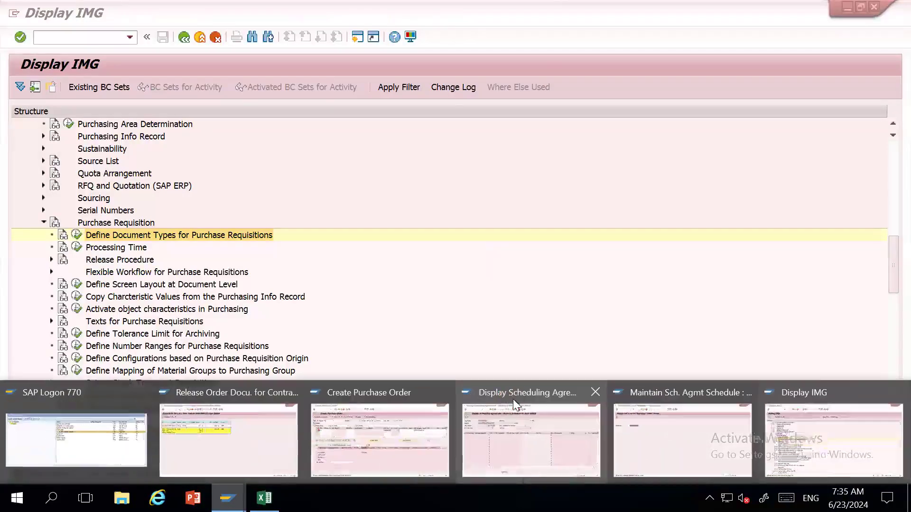
{"action": "mouse_move", "coordinate": [513, 400]}
{"action": "left_click", "coordinate": [596, 393]}
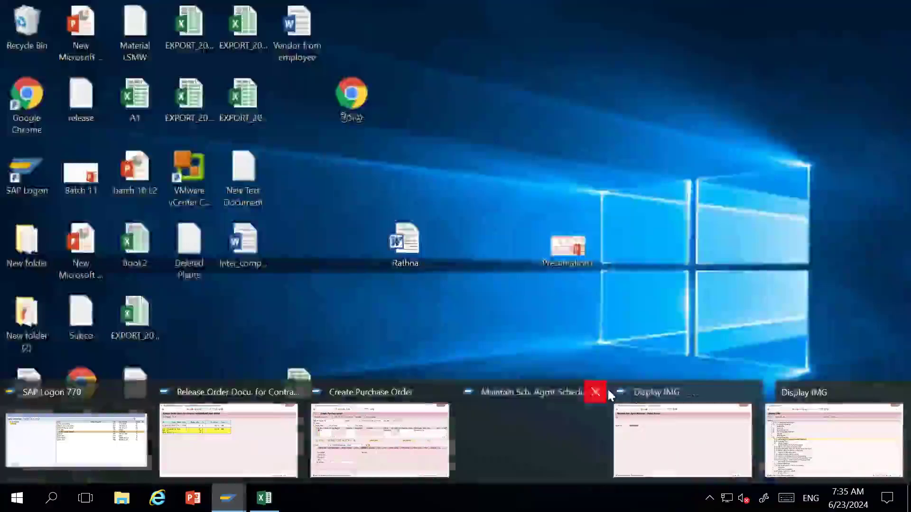
{"action": "left_click", "coordinate": [590, 403]}
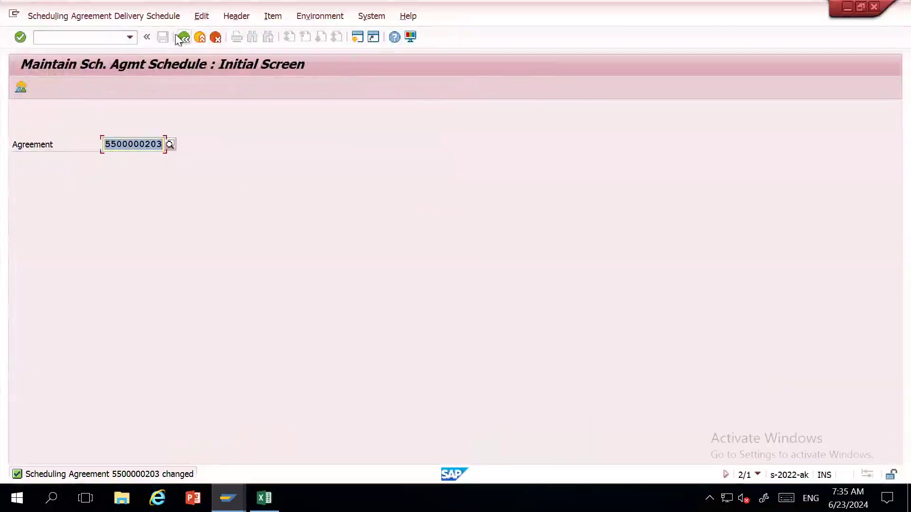
{"action": "left_click", "coordinate": [192, 38]}
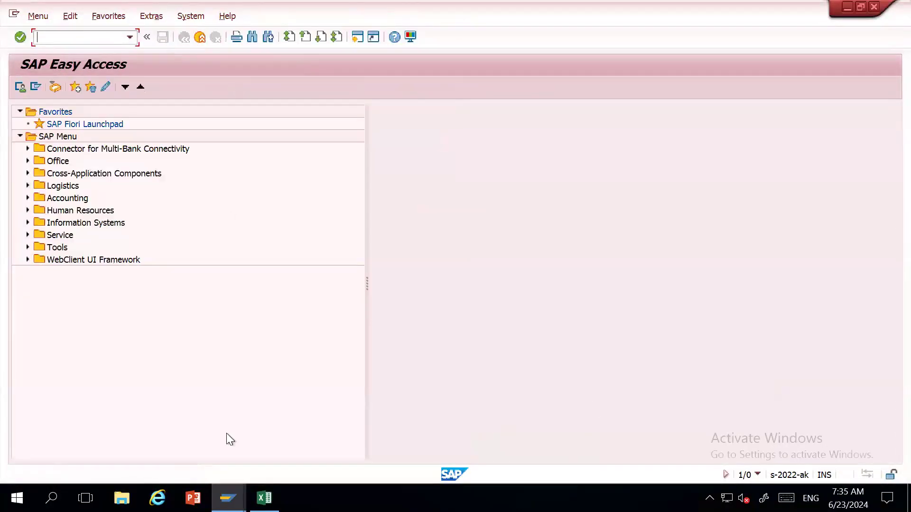
{"action": "left_click", "coordinate": [875, 5]}
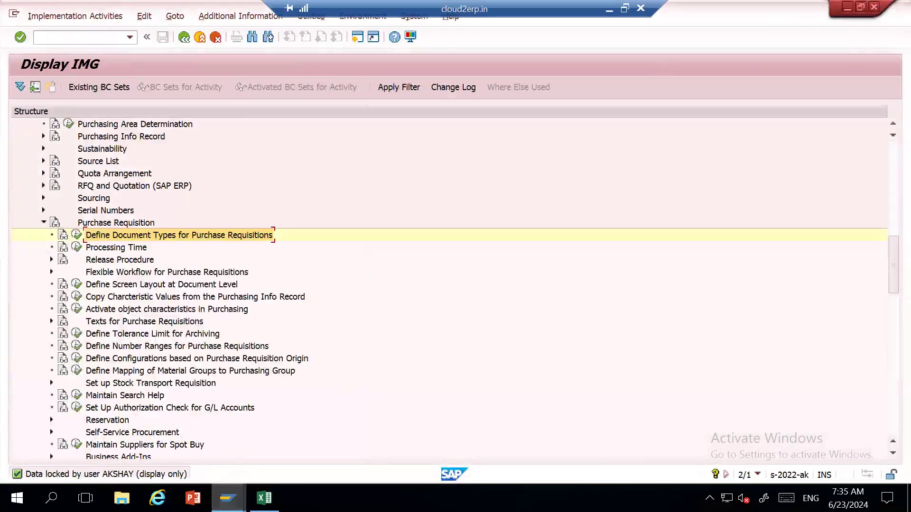
{"action": "mouse_move", "coordinate": [228, 498]}
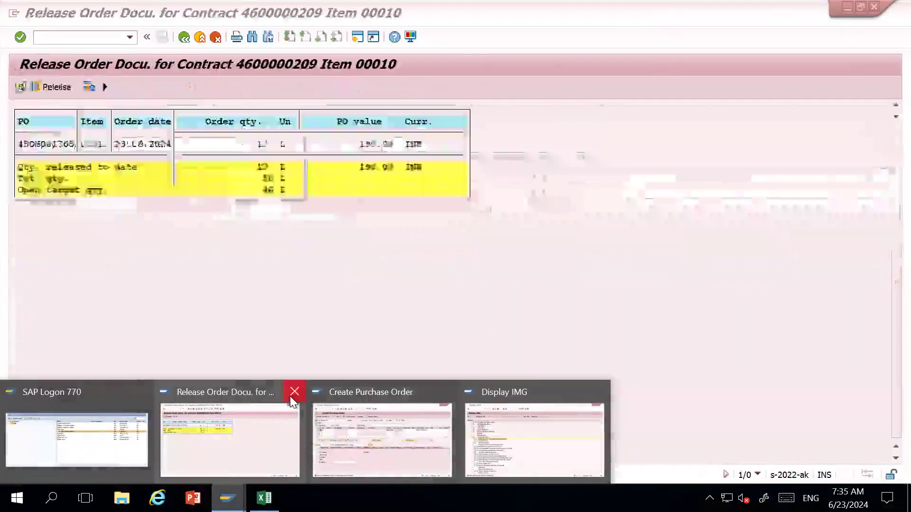
{"action": "left_click", "coordinate": [292, 394]}
{"action": "left_click", "coordinate": [292, 395]}
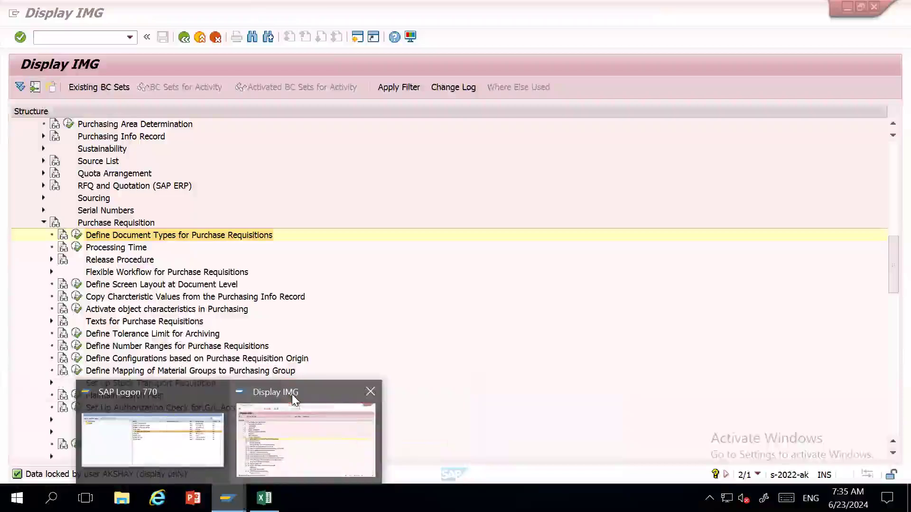
Step: Return to Display IMG and open Define Document Types for Purchase Requisitions in change mode
{"action": "left_click", "coordinate": [326, 428]}
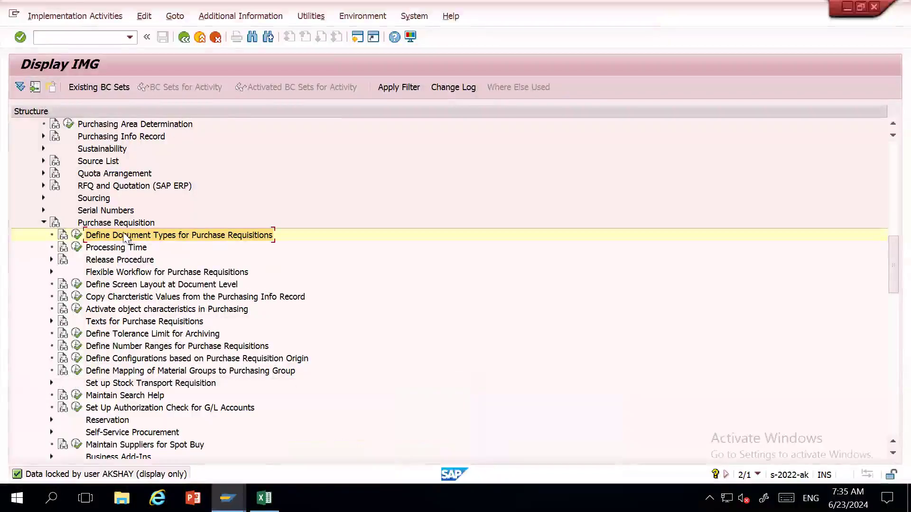
{"action": "left_click", "coordinate": [77, 236]}
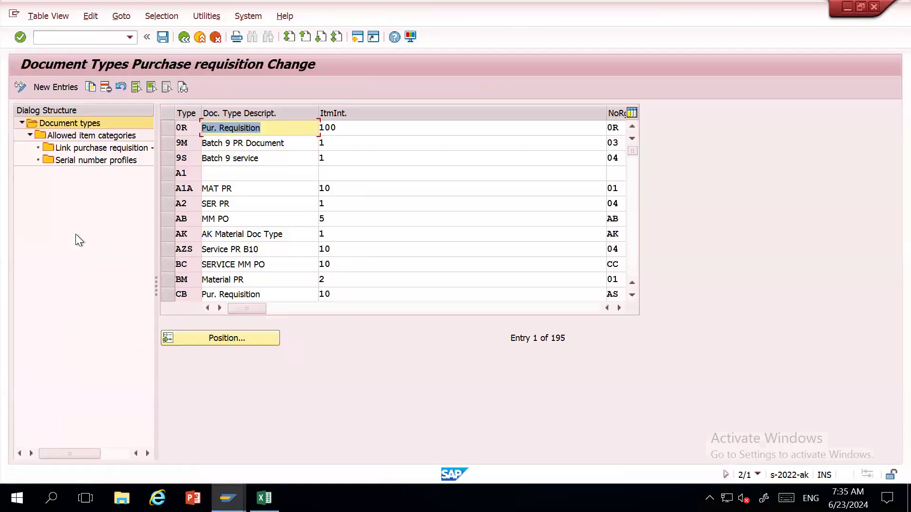
Step: Start new purchase requisition document type entries with the types BMAT and BSER
{"action": "left_click", "coordinate": [71, 89]}
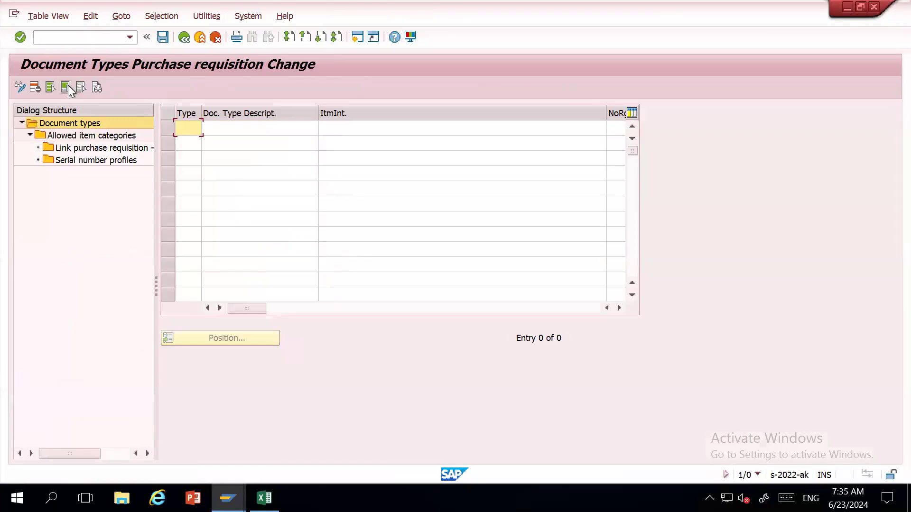
{"action": "type", "text": "BMAT"}
{"action": "key", "text": "Down"}
{"action": "type", "text": "B"}
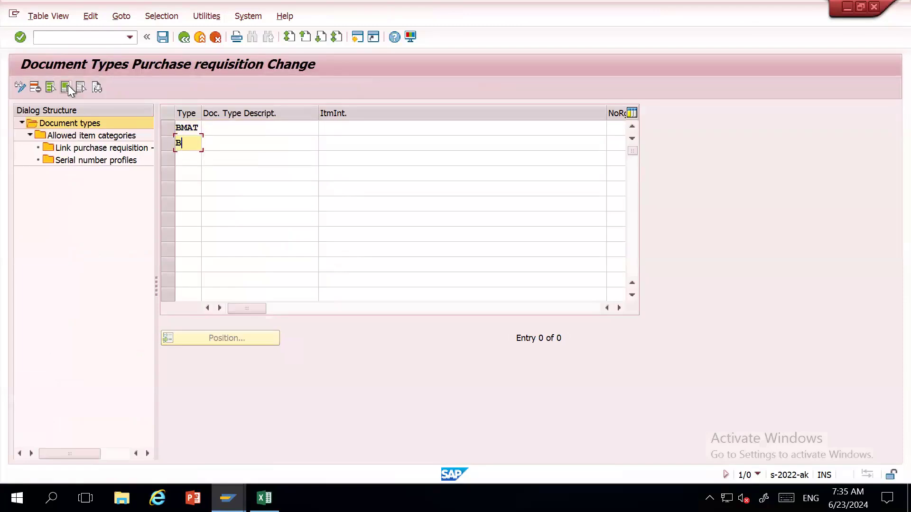
{"action": "type", "text": "SER"}
Step: Describe BMAT as "B15 Material PR" and BSER as "B15 Service PR", and save both entries to the proposed customizing request
{"action": "left_click", "coordinate": [272, 126]}
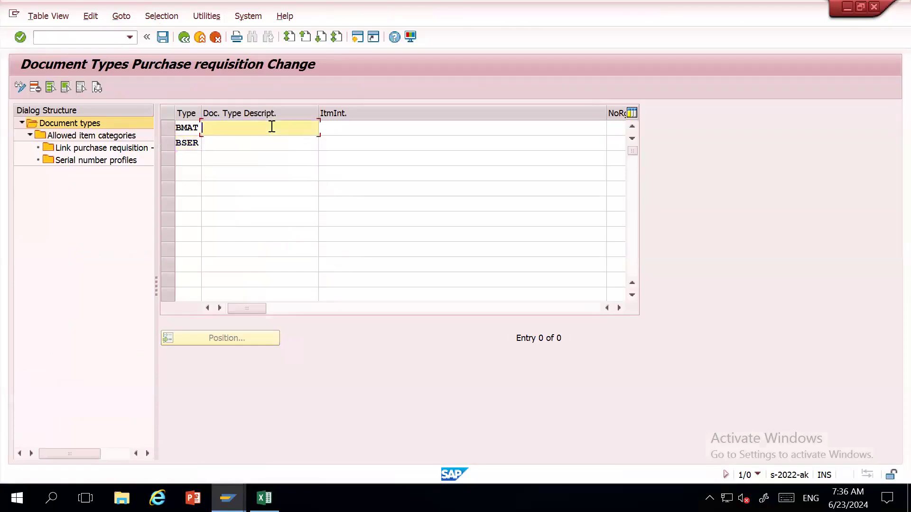
{"action": "type", "text": "B15 MateriaLPR"}
{"action": "key", "text": "Down"}
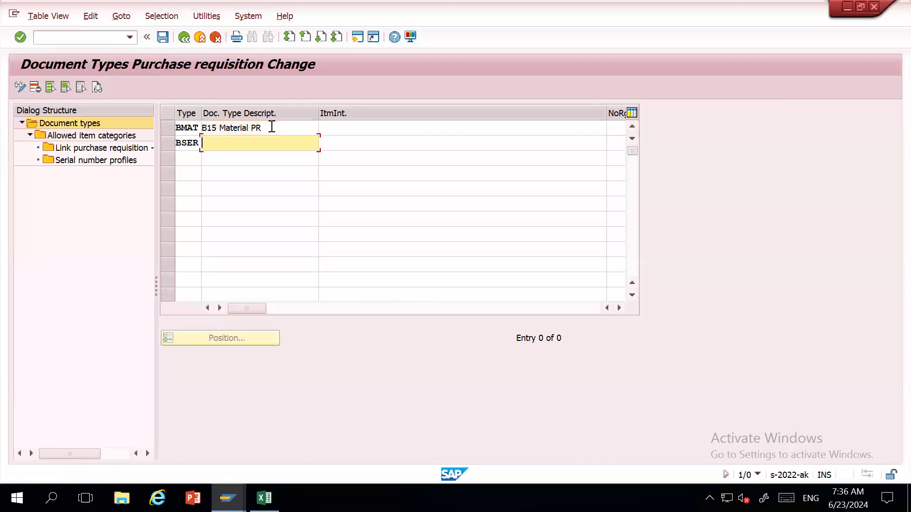
{"action": "type", "text": "B15 Service PR"}
{"action": "key", "text": "Return"}
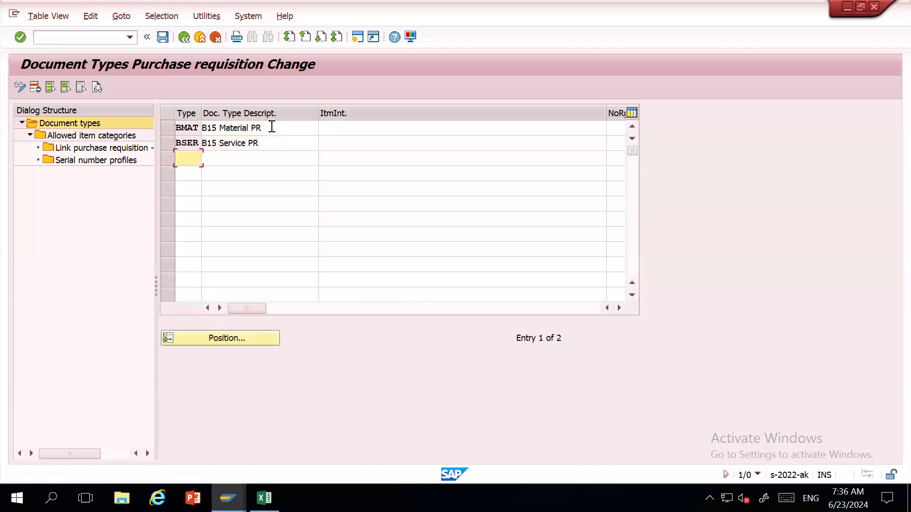
{"action": "left_click", "coordinate": [164, 37]}
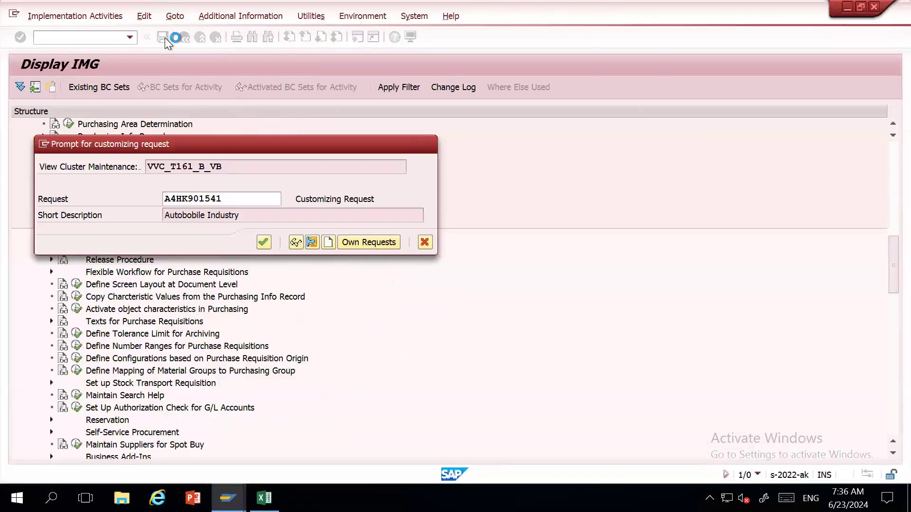
{"action": "key", "text": "Return"}
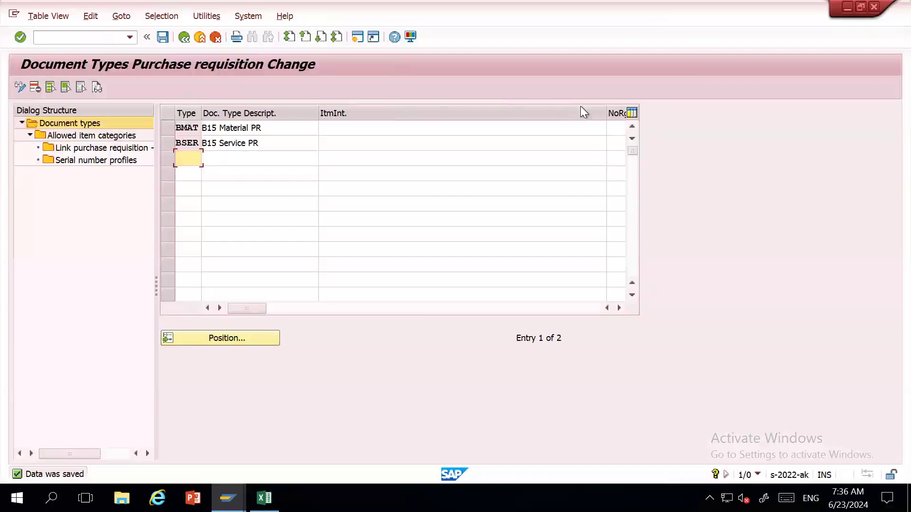
Step: Narrow the item interval column and open Create Purchase Requisition (ME51N) in a new session
{"action": "left_click_drag", "start_coordinate": [605, 109], "coordinate": [368, 112]}
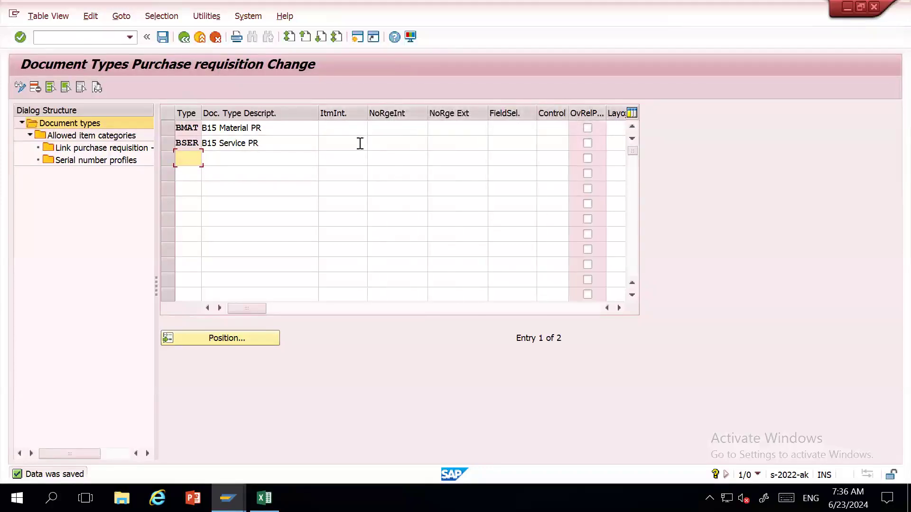
{"action": "left_click", "coordinate": [333, 129]}
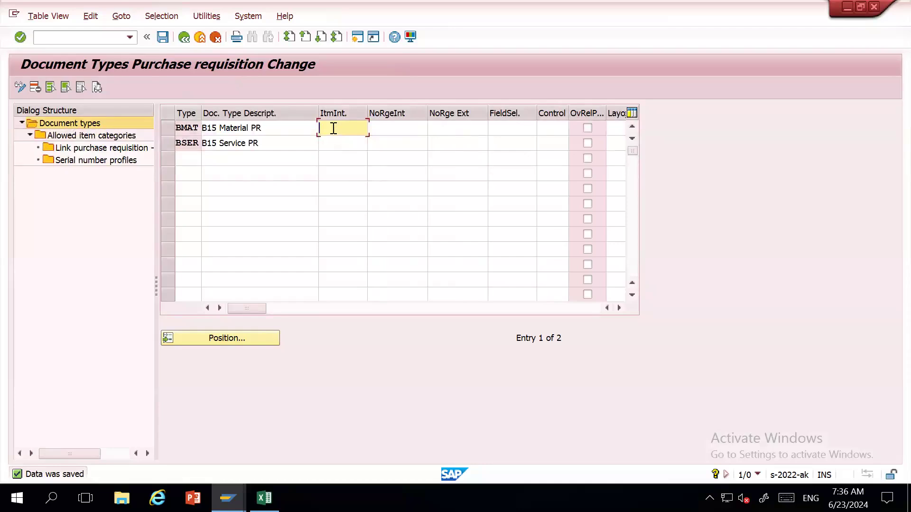
{"action": "left_click", "coordinate": [82, 40]}
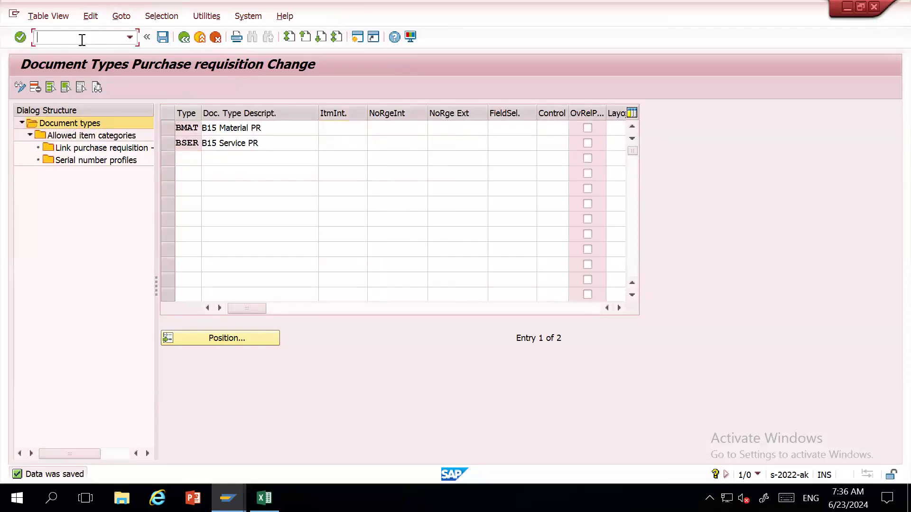
{"action": "type", "text": "/ome51n"}
{"action": "key", "text": "Return"}
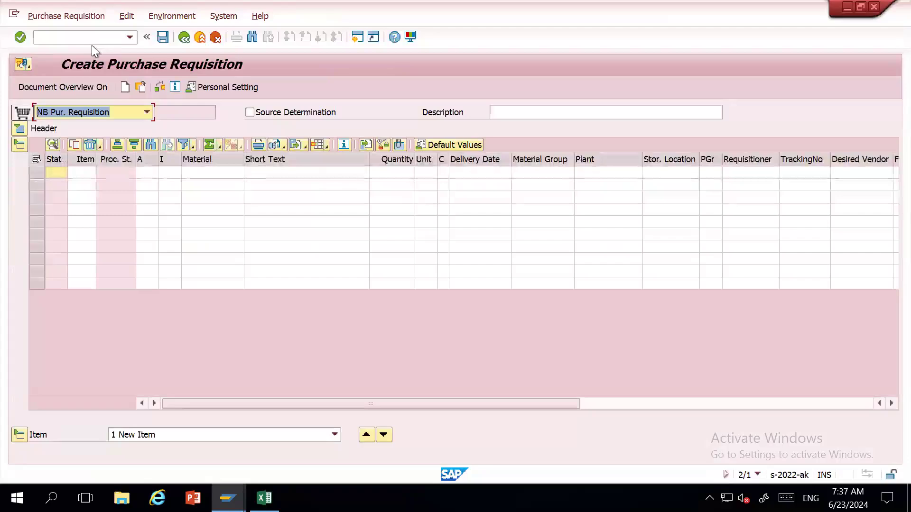
{"action": "left_click", "coordinate": [226, 176]}
{"action": "key", "text": "space"}
{"action": "key", "text": "Down"}
{"action": "key", "text": "Return"}
{"action": "key", "text": "Down"}
{"action": "key", "text": "space"}
{"action": "key", "text": "Down"}
{"action": "key", "text": "Down"}
{"action": "key", "text": "Down"}
{"action": "key", "text": "Return"}
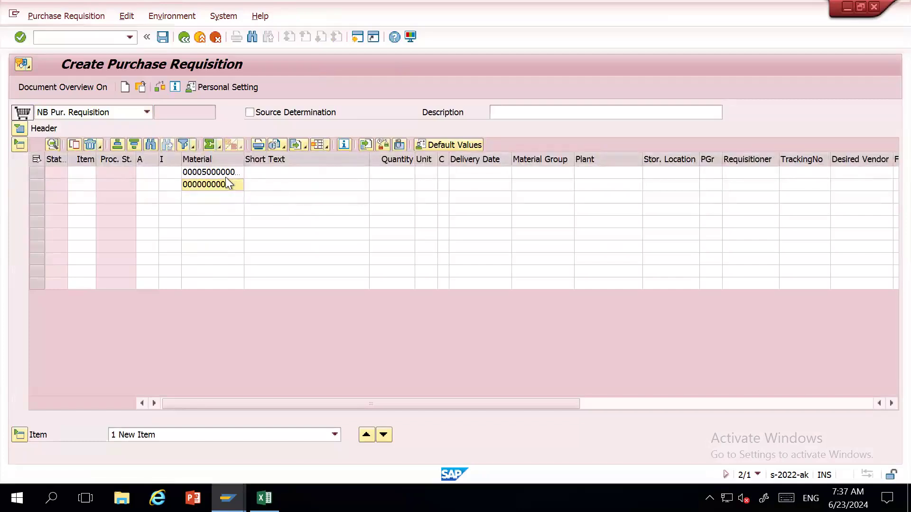
{"action": "key", "text": "Return"}
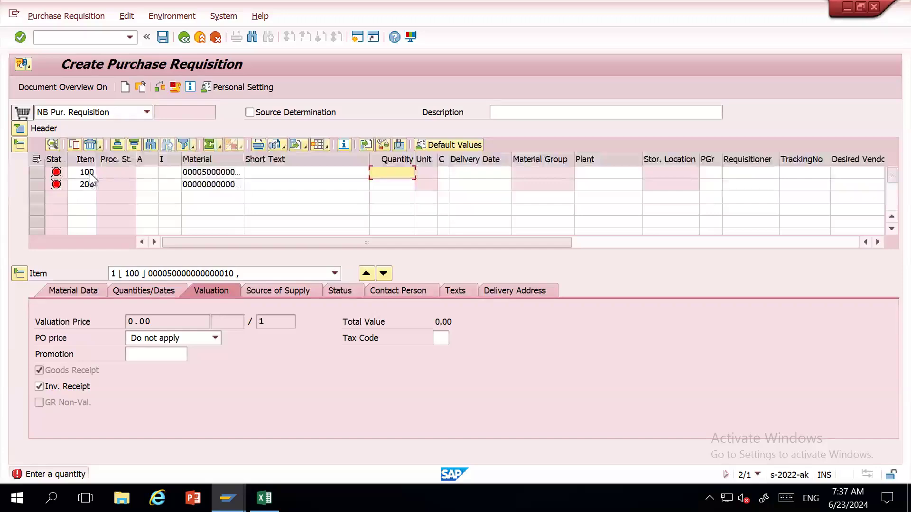
Step: Add previously used materials to the third and fourth requisition lines and highlight the item number column
{"action": "left_click", "coordinate": [218, 200]}
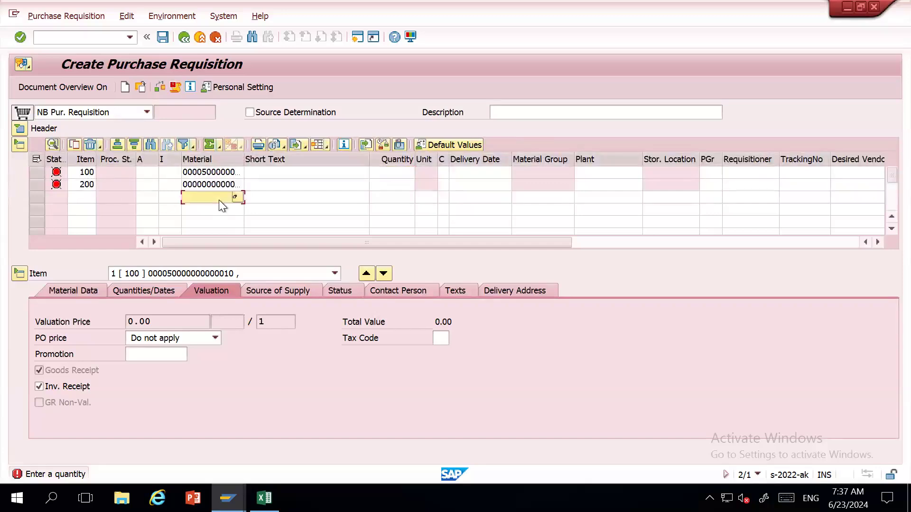
{"action": "key", "text": "Down"}
{"action": "key", "text": "Return"}
{"action": "left_click", "coordinate": [208, 209]}
{"action": "key", "text": "Down"}
{"action": "key", "text": "Down"}
{"action": "key", "text": "Return"}
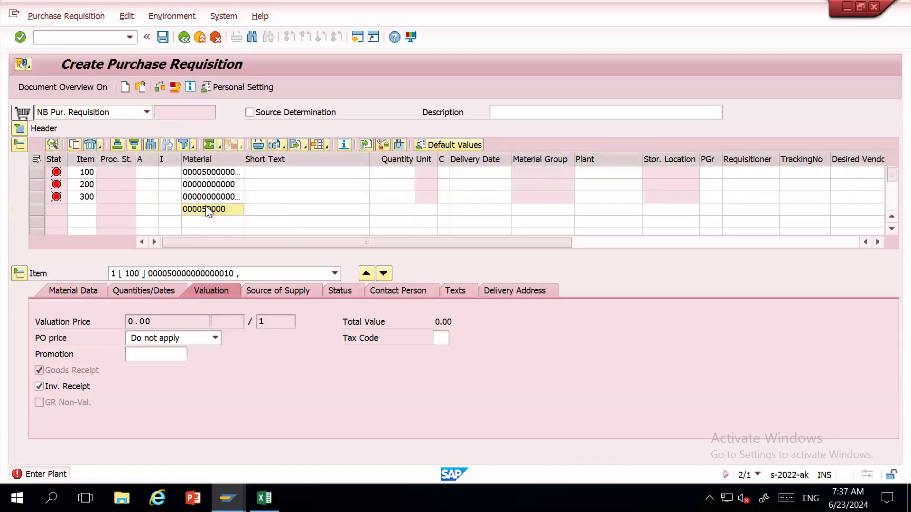
{"action": "left_click", "coordinate": [892, 217]}
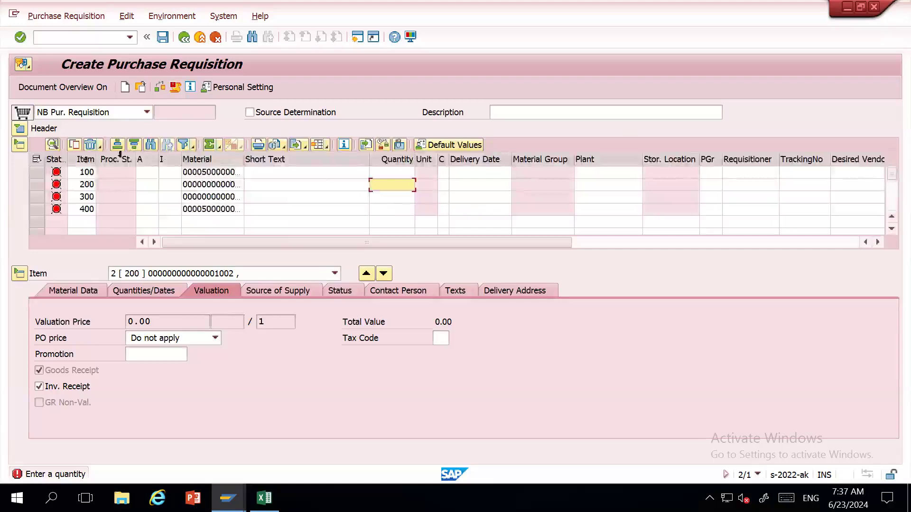
{"action": "left_click", "coordinate": [82, 160]}
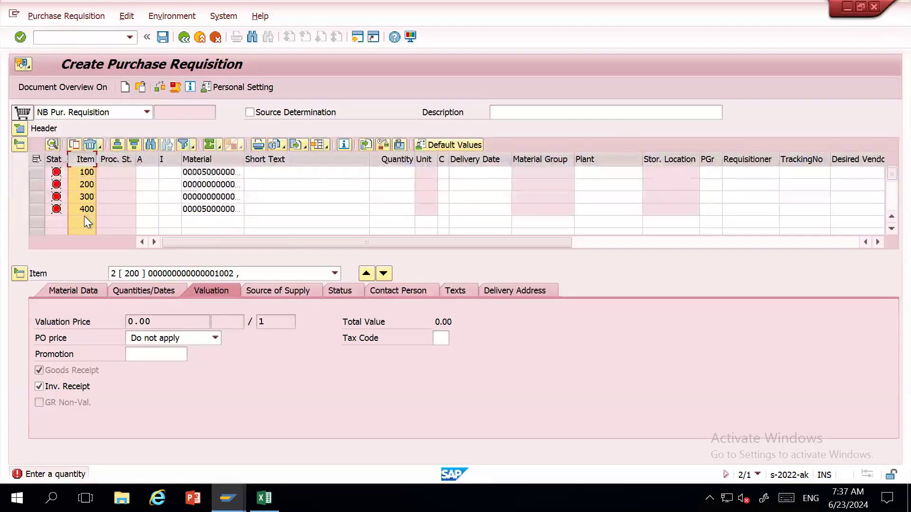
{"action": "key", "text": "alt+p"}
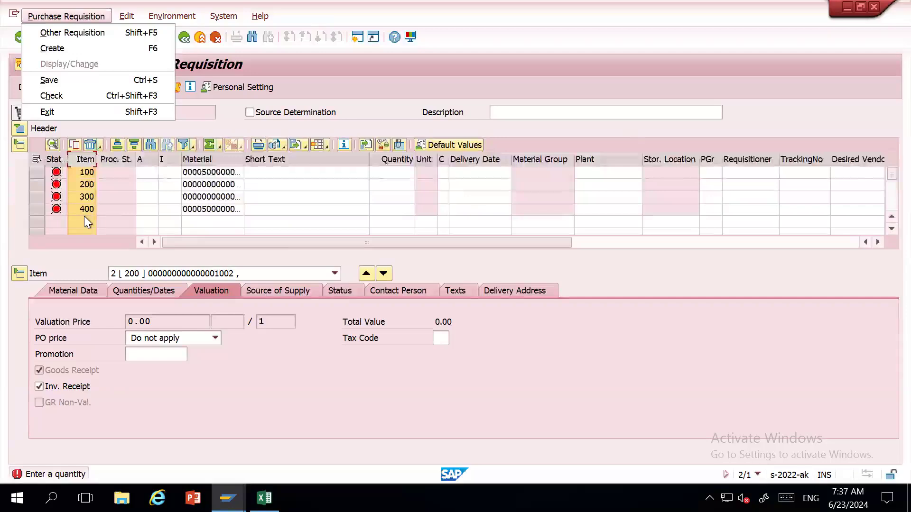
{"action": "key", "text": "Escape"}
Step: Return to the document types, set the item interval to 10 for BMAT and 1 for BSER, and save
{"action": "key", "text": "alt+Tab"}
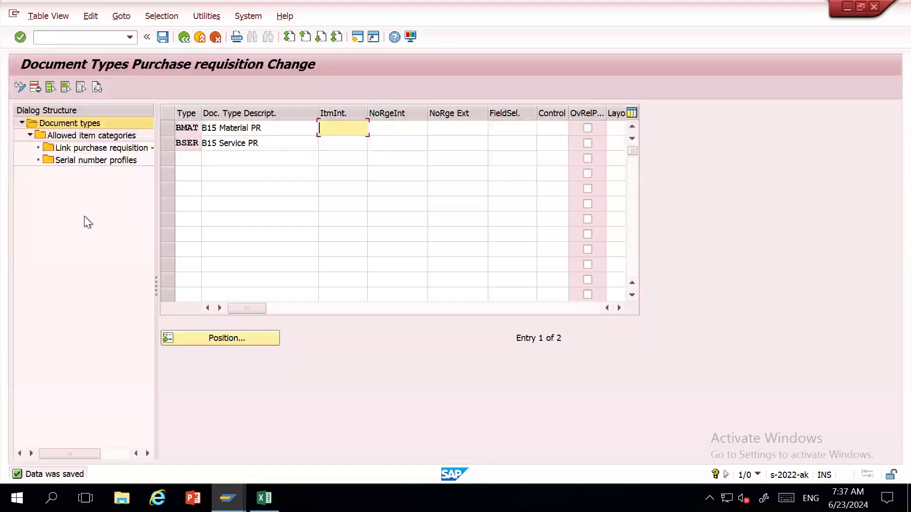
{"action": "type", "text": "1"}
{"action": "type", "text": "0"}
{"action": "left_click", "coordinate": [344, 142]}
{"action": "type", "text": "1"}
{"action": "key", "text": "Return"}
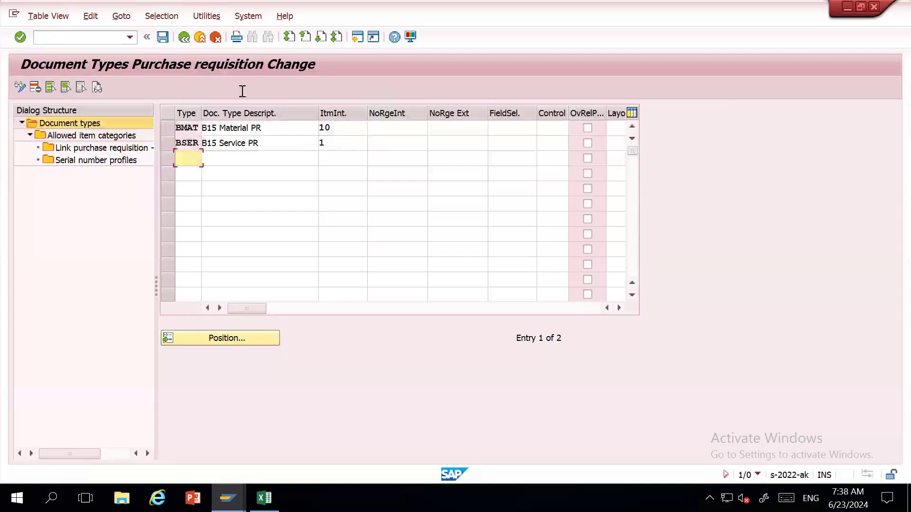
{"action": "left_click", "coordinate": [162, 41]}
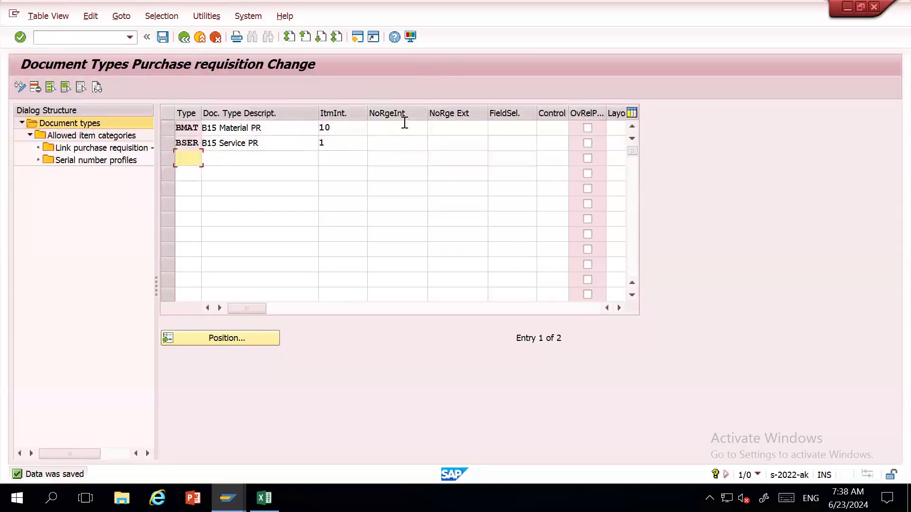
Step: Review the internal and external number range fields for both document types and the field selection and control fields for BMAT
{"action": "left_click", "coordinate": [454, 125]}
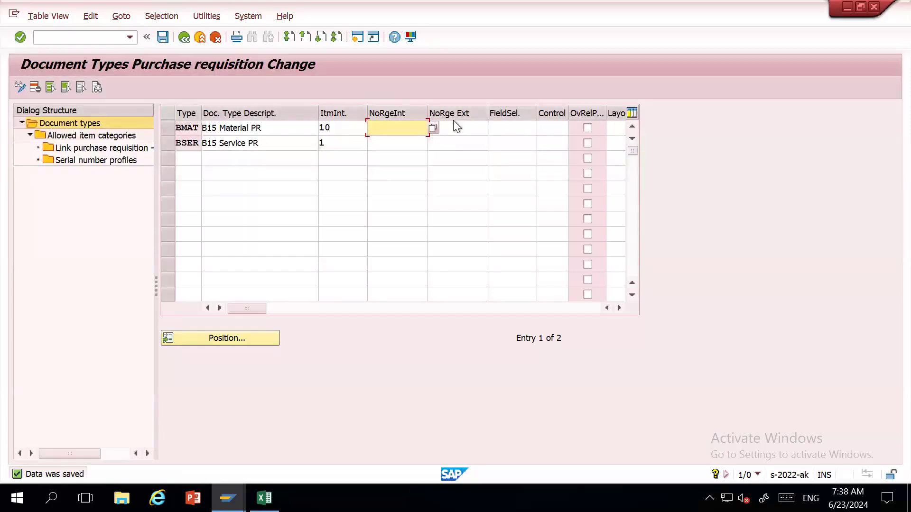
{"action": "left_click", "coordinate": [464, 126]}
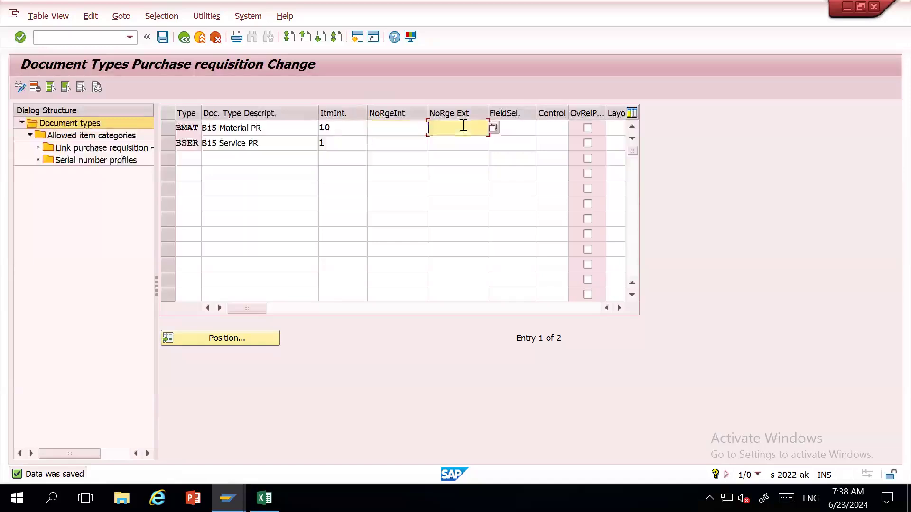
{"action": "left_click", "coordinate": [400, 143]}
{"action": "left_click", "coordinate": [461, 146]}
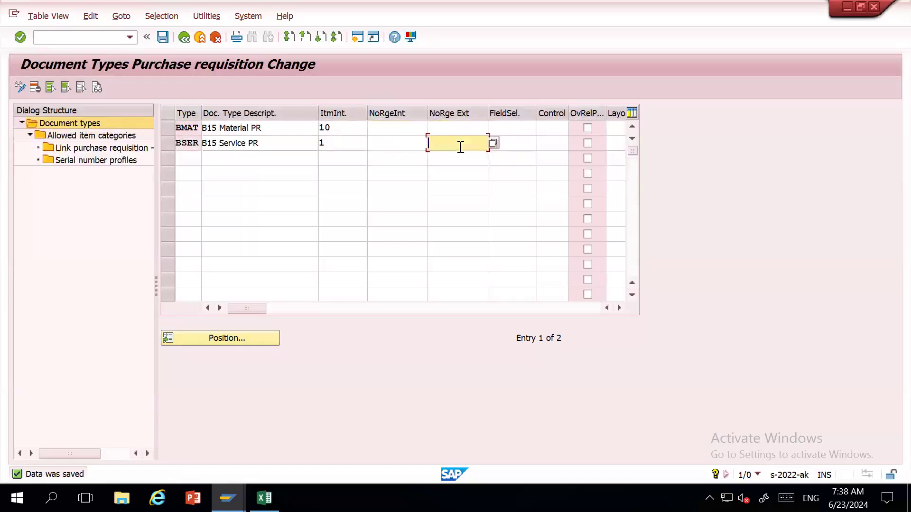
{"action": "left_click", "coordinate": [526, 127]}
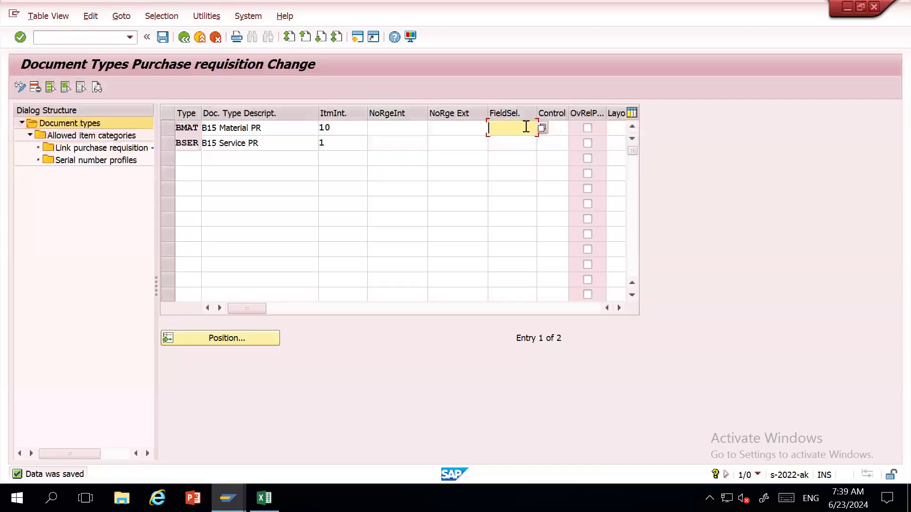
{"action": "key", "text": "Tab"}
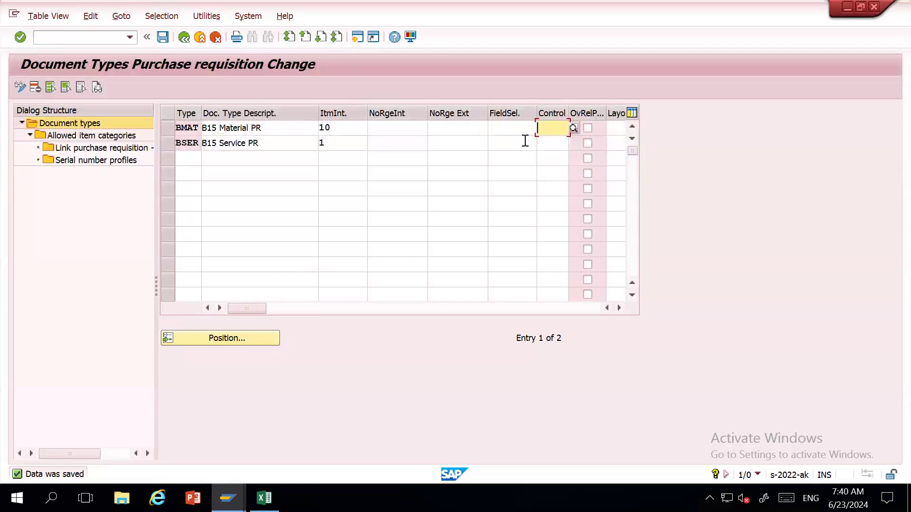
Step: Examine the header section of the open purchase requisition in relation to overall release, and return to the document types
{"action": "left_click", "coordinate": [280, 310]}
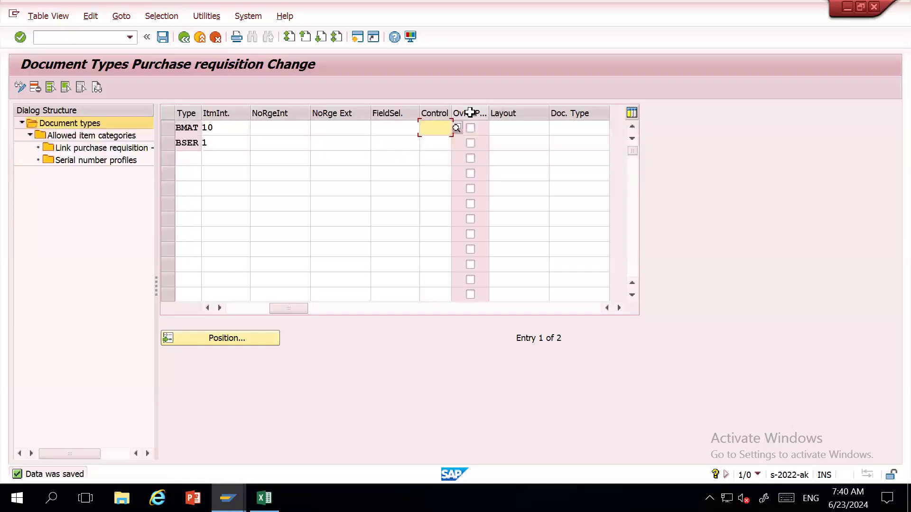
{"action": "key", "text": "alt+Tab"}
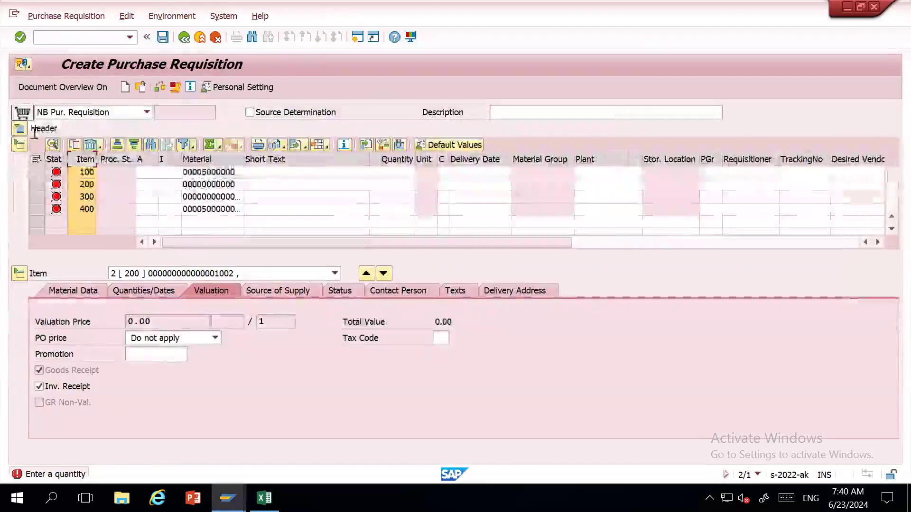
{"action": "left_click", "coordinate": [24, 130]}
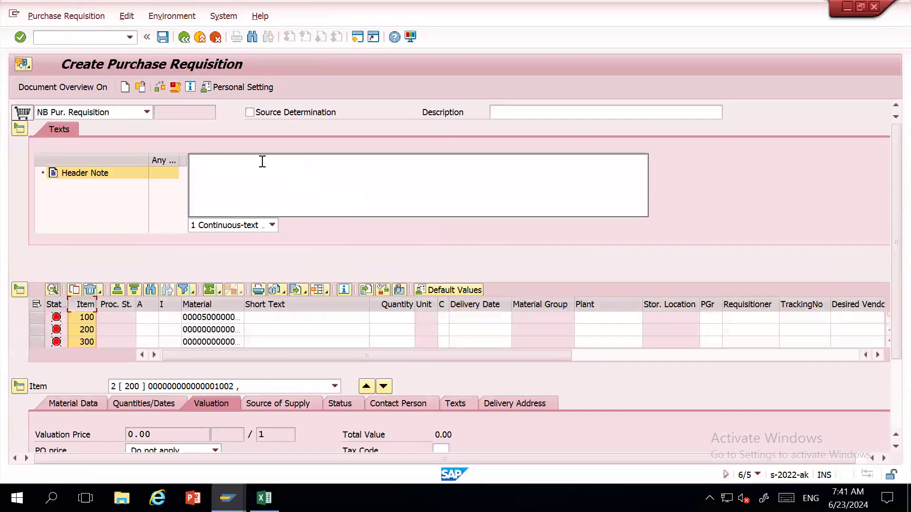
{"action": "key", "text": "alt+Tab"}
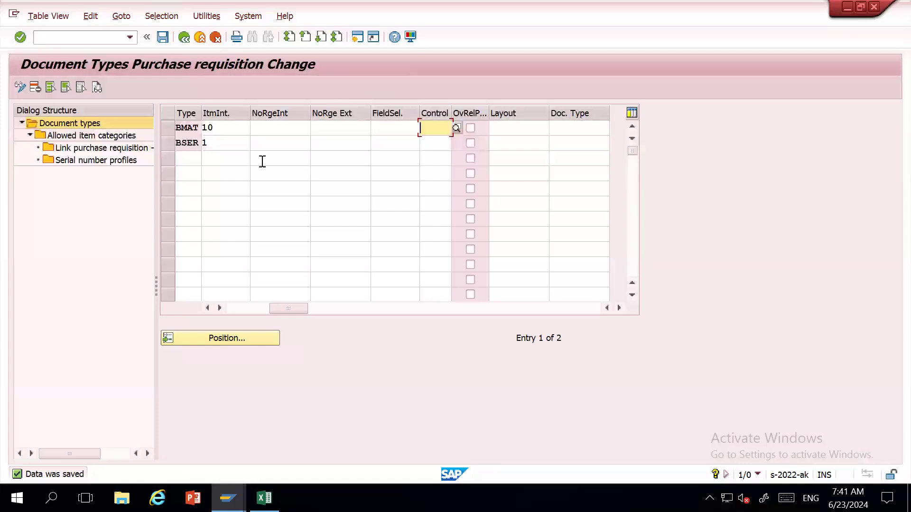
Step: Enable overall release for document type BMAT and look over its layout and document type fields
{"action": "left_click", "coordinate": [471, 132]}
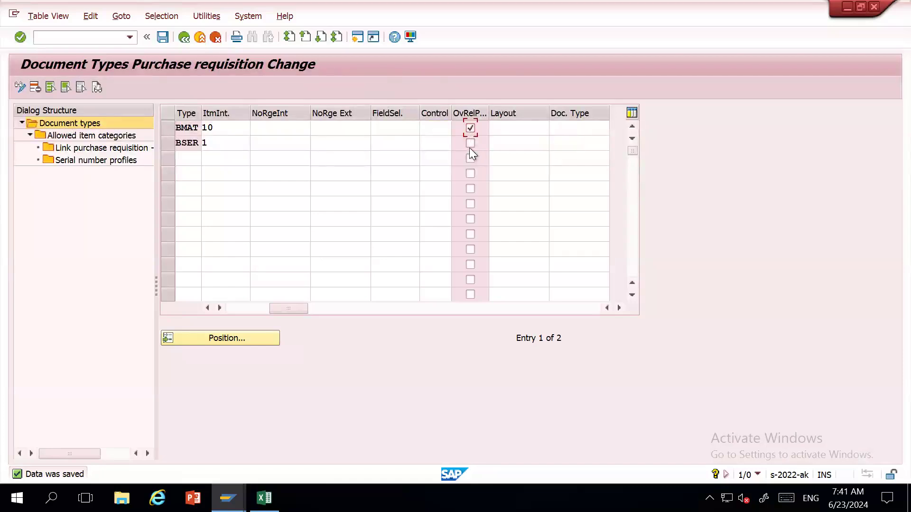
{"action": "left_click", "coordinate": [341, 308]}
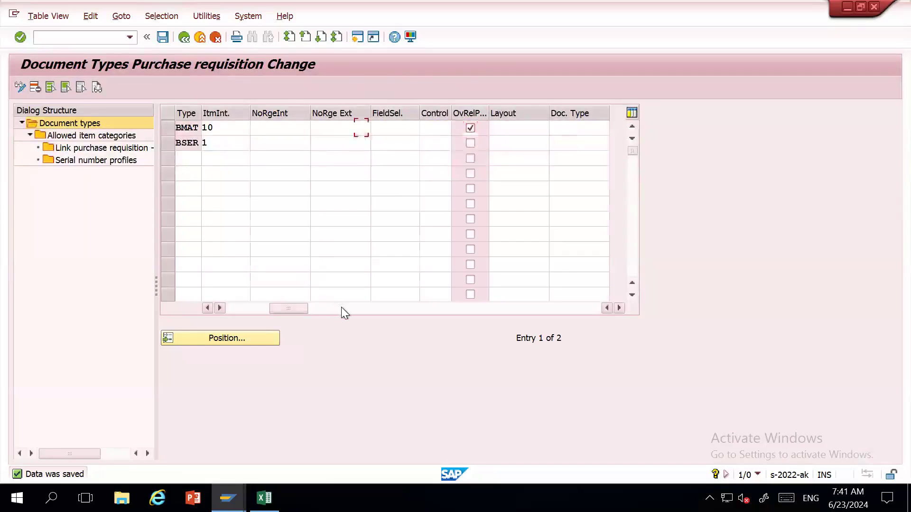
{"action": "left_click", "coordinate": [412, 131]}
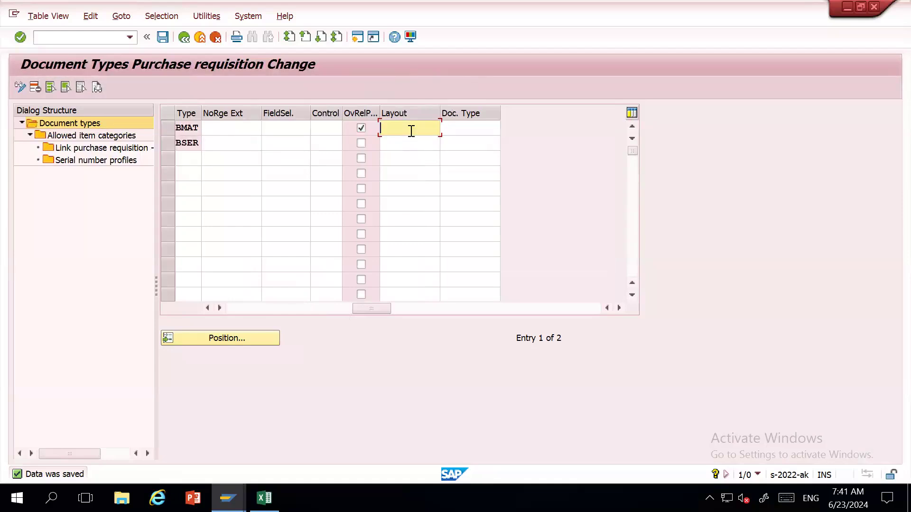
{"action": "left_click", "coordinate": [462, 132]}
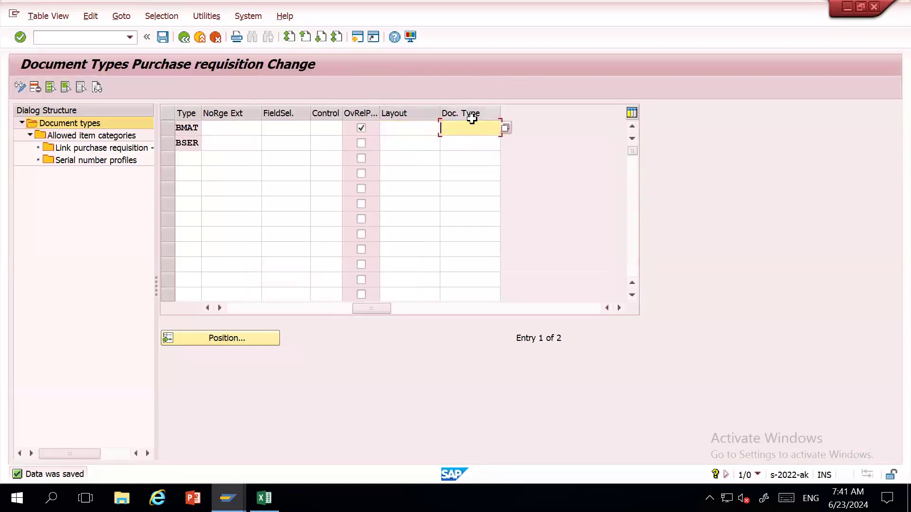
{"action": "left_click", "coordinate": [240, 309]}
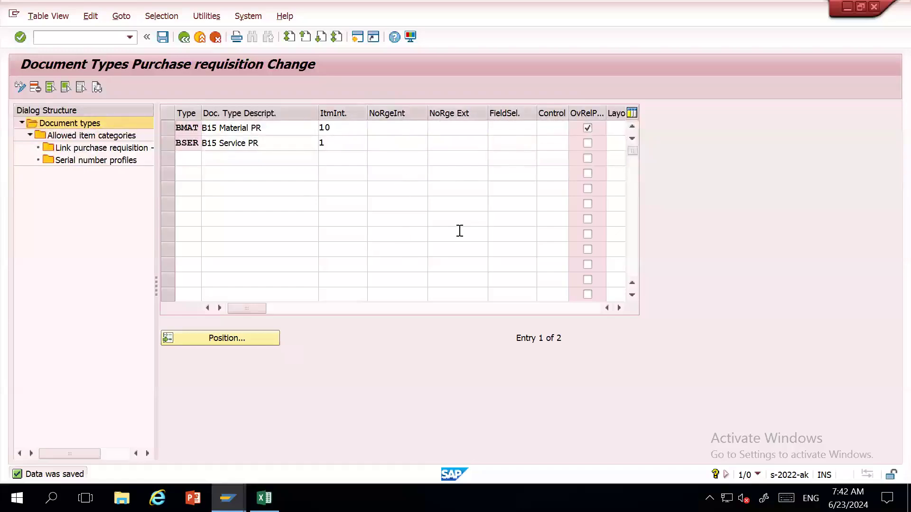
Step: Save the new document type entries and return to the IMG structure
{"action": "left_click", "coordinate": [161, 39]}
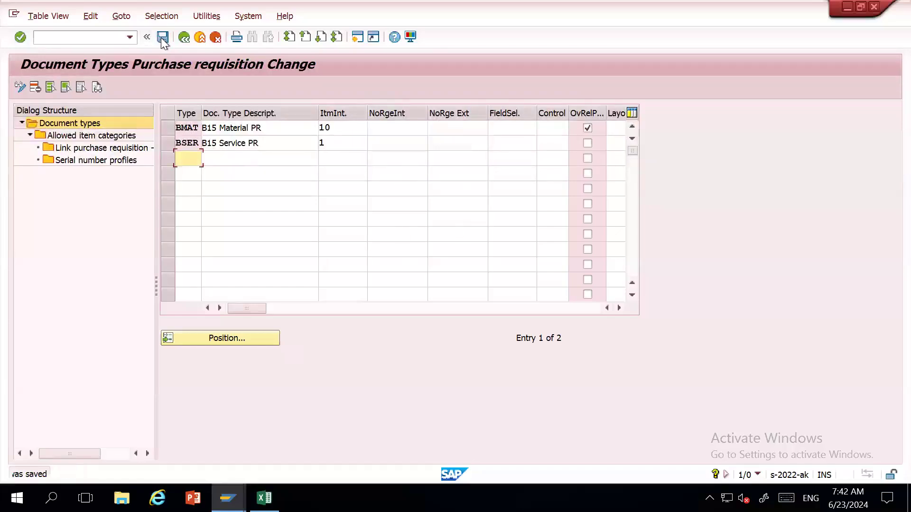
{"action": "left_click", "coordinate": [186, 41]}
{"action": "left_click", "coordinate": [186, 42]}
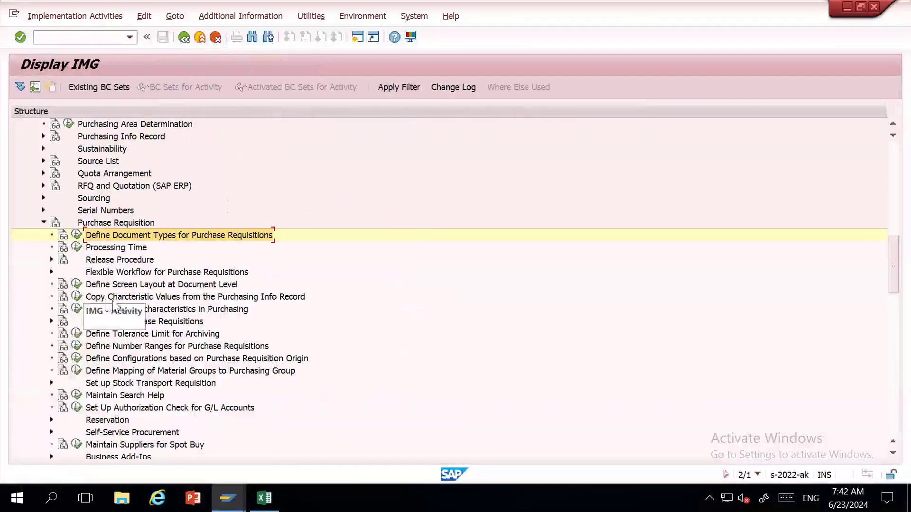
Step: Open the number range intervals for purchase requisitions in change mode and look through the whole list
{"action": "left_click", "coordinate": [120, 348]}
{"action": "left_click", "coordinate": [76, 346]}
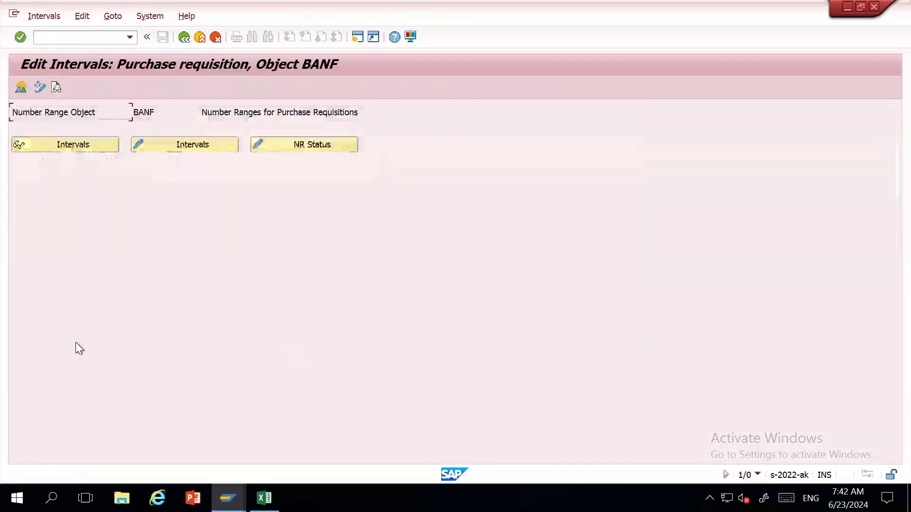
{"action": "left_click", "coordinate": [170, 151]}
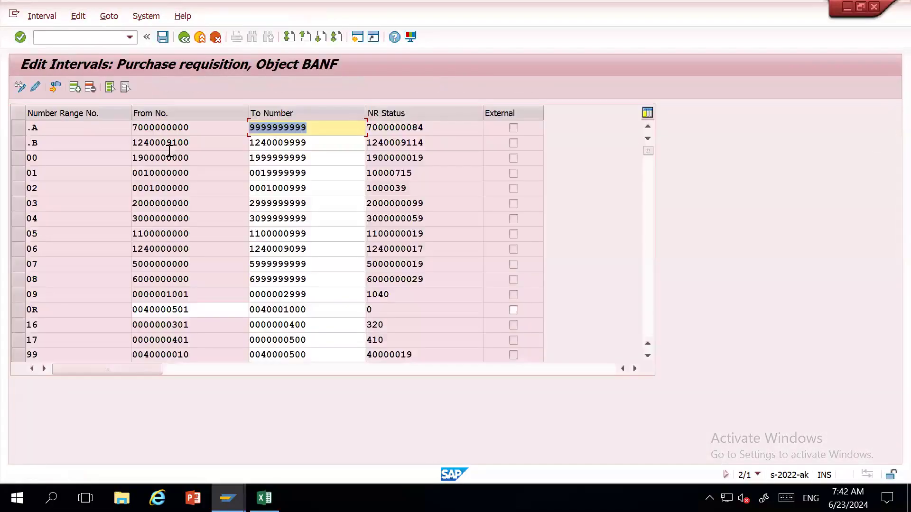
{"action": "left_click", "coordinate": [647, 189]}
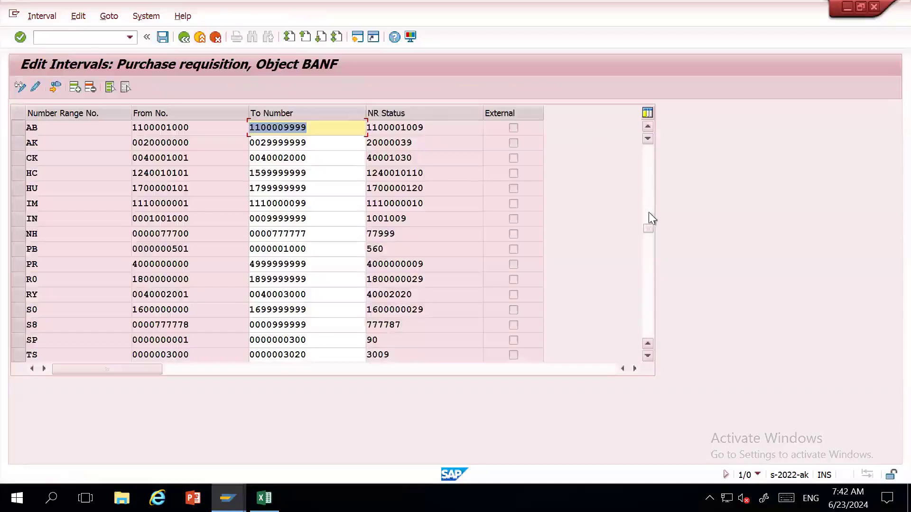
{"action": "left_click", "coordinate": [646, 267]}
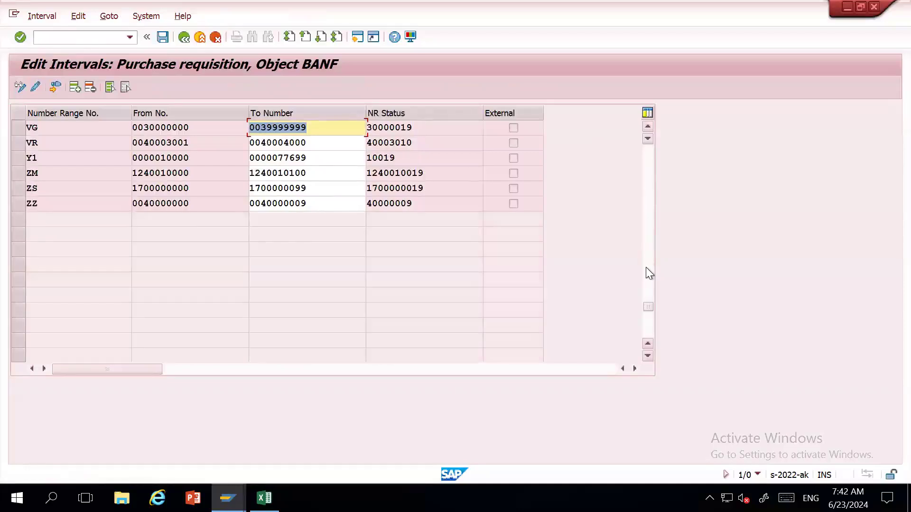
{"action": "left_click", "coordinate": [645, 205]}
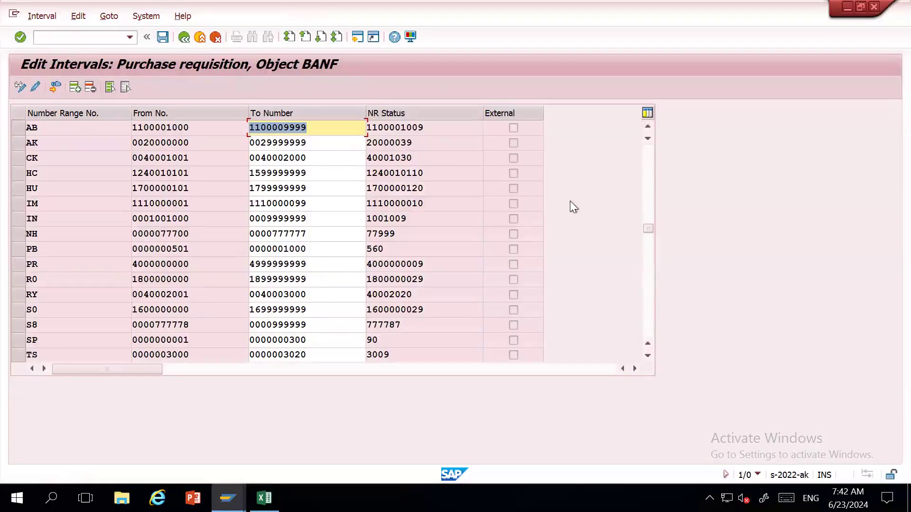
{"action": "left_click", "coordinate": [646, 180]}
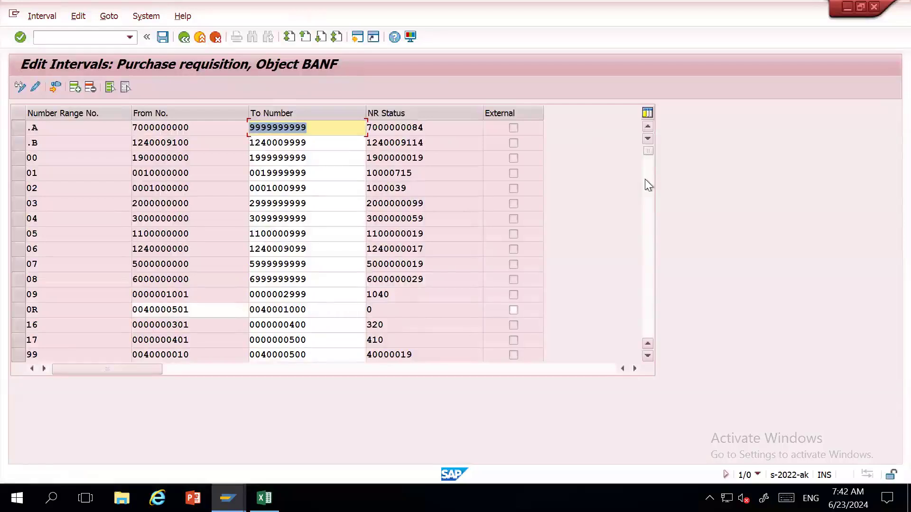
Step: Examine number range 01 and its external indicator, and return to the IMG structure
{"action": "left_click", "coordinate": [21, 177]}
{"action": "left_click_drag", "start_coordinate": [41, 173], "coordinate": [5, 181]}
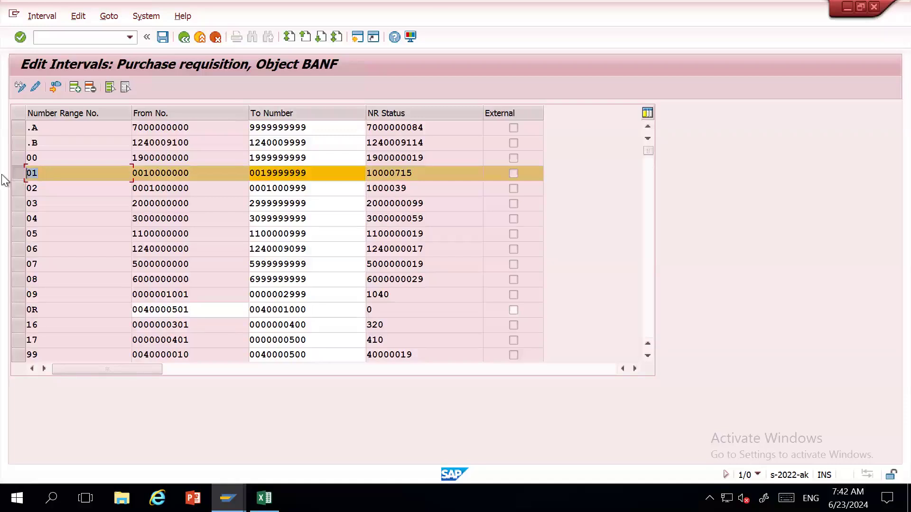
{"action": "left_click", "coordinate": [516, 180]}
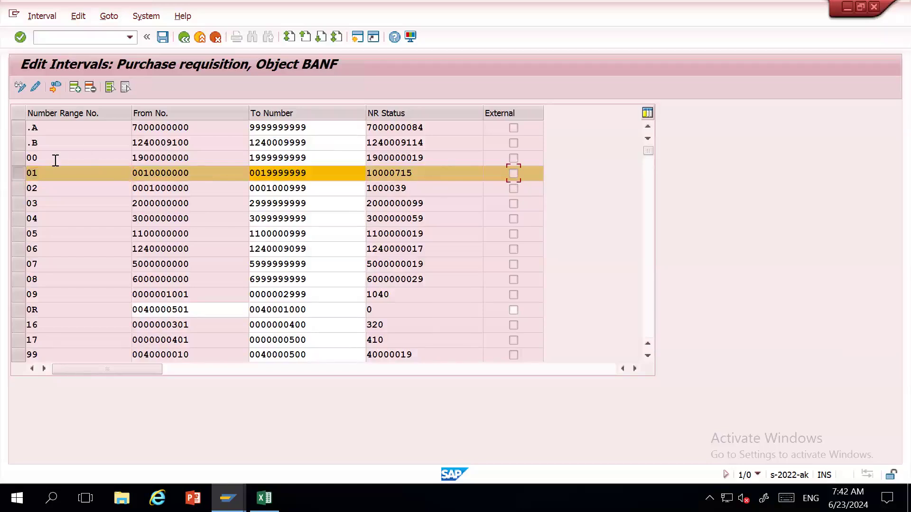
{"action": "left_click_drag", "start_coordinate": [53, 173], "coordinate": [5, 171]}
{"action": "left_click", "coordinate": [182, 42]}
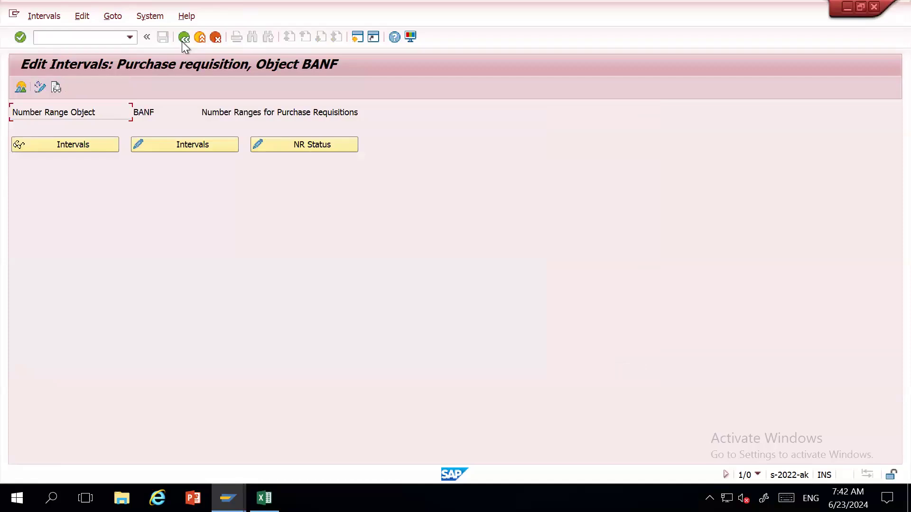
{"action": "left_click", "coordinate": [183, 38]}
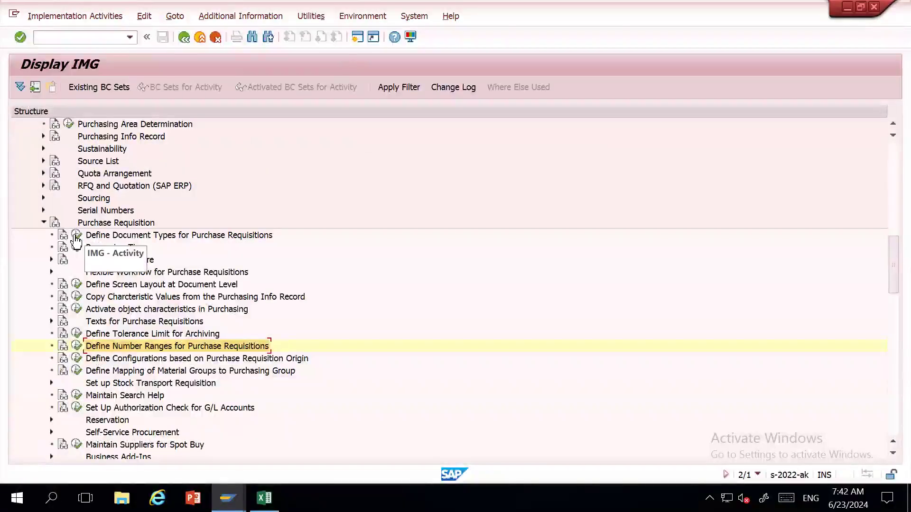
Step: Reopen the purchase requisition document types, position the list at BMAT and narrow the item interval column
{"action": "left_click", "coordinate": [76, 236]}
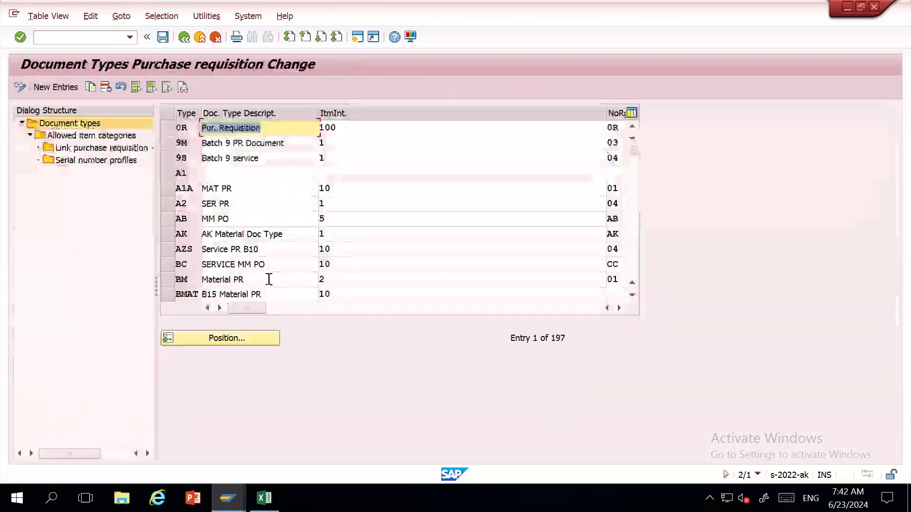
{"action": "left_click", "coordinate": [214, 342]}
{"action": "type", "text": "bmat"}
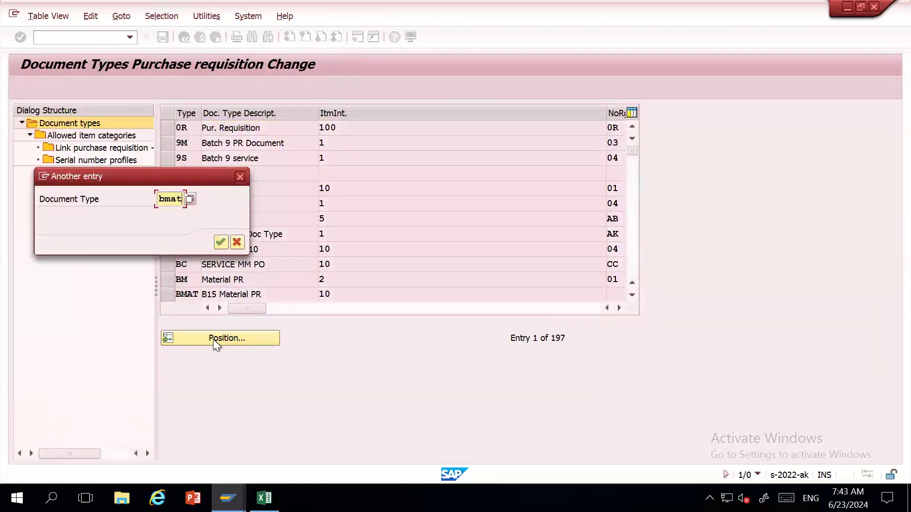
{"action": "key", "text": "Return"}
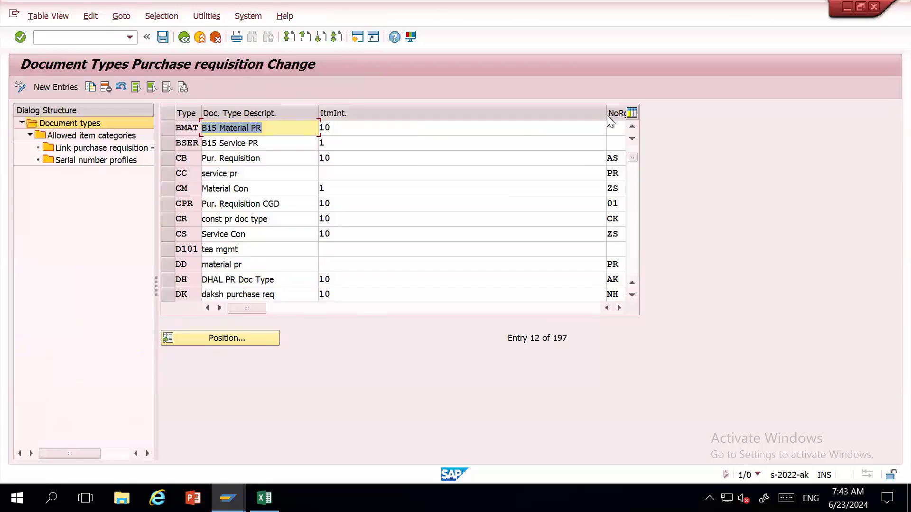
{"action": "left_click_drag", "start_coordinate": [607, 114], "coordinate": [363, 112]}
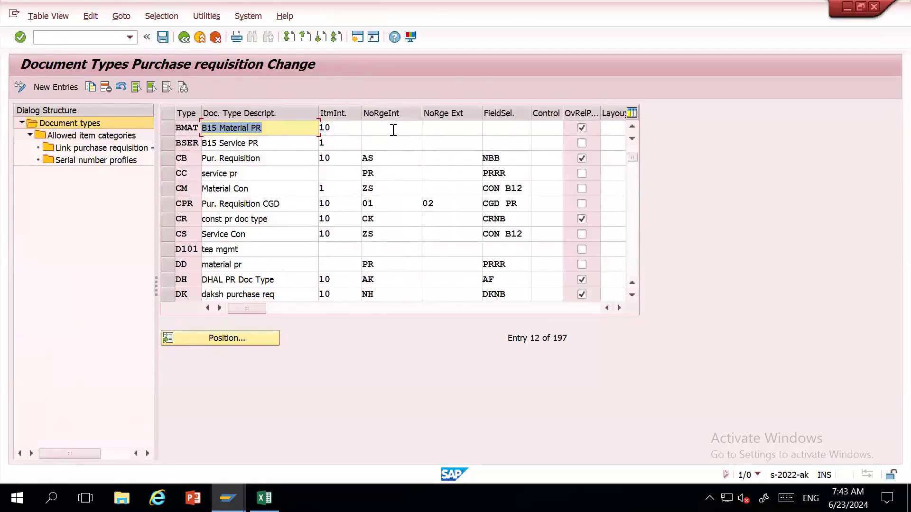
Step: Assign internal number range 01 to document type BMAT
{"action": "left_click", "coordinate": [393, 130]}
{"action": "type", "text": "01"}
{"action": "key", "text": "Return"}
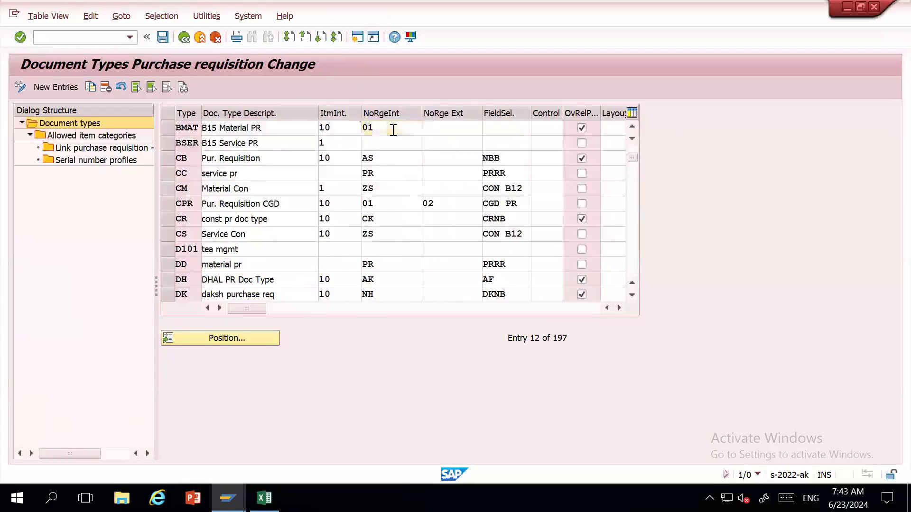
Step: Assign internal number range 03 to document type BSER from the list of available ranges
{"action": "left_click", "coordinate": [394, 143]}
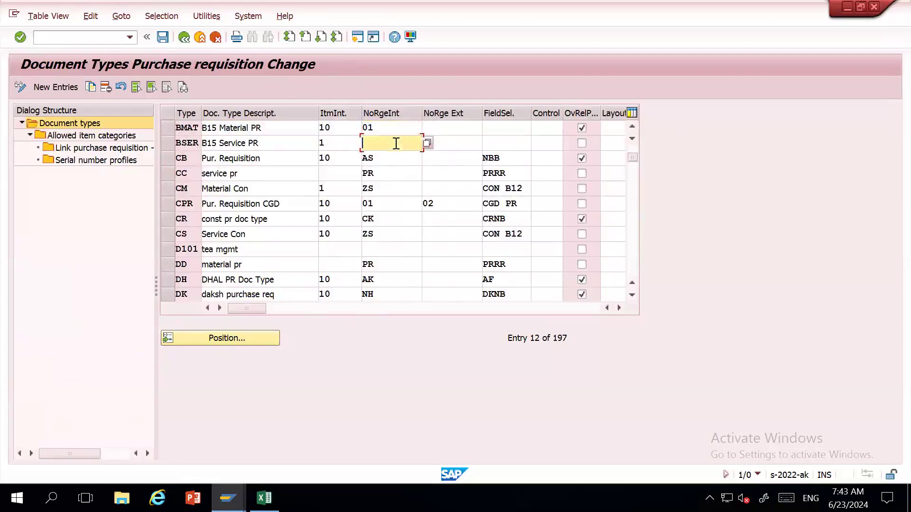
{"action": "left_click", "coordinate": [427, 143]}
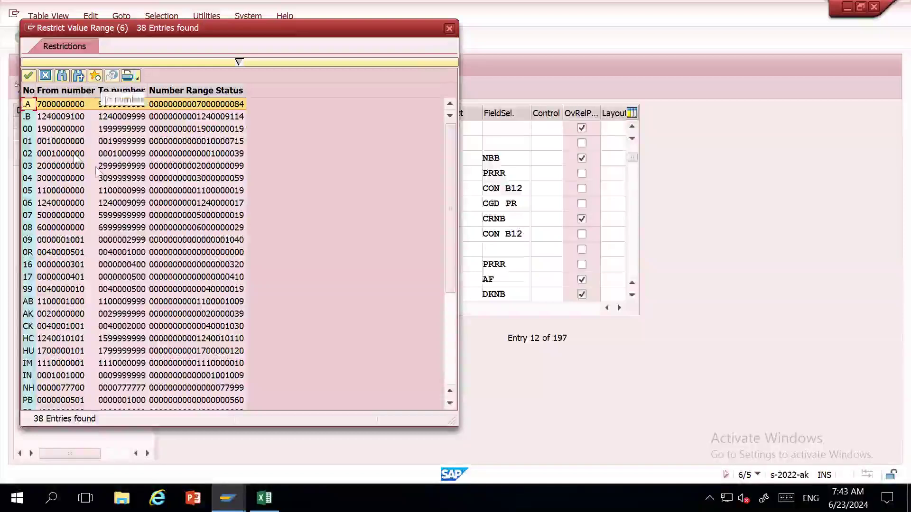
{"action": "left_click", "coordinate": [61, 178]}
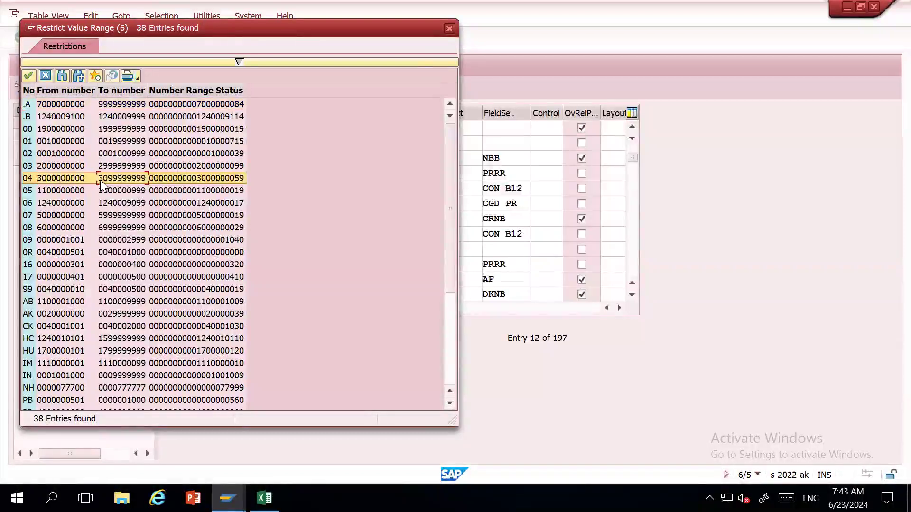
{"action": "left_click", "coordinate": [210, 176]}
{"action": "double_click", "coordinate": [59, 166]}
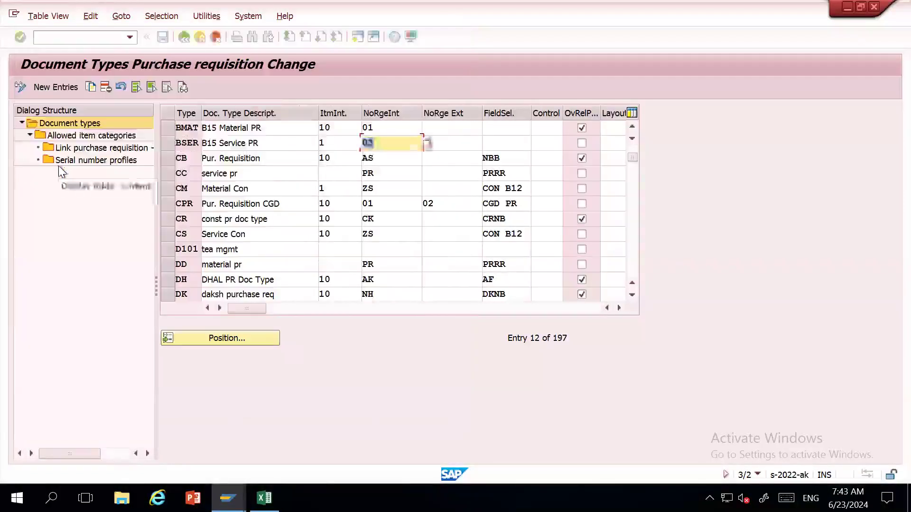
Step: Save the number range assignments in the proposed customizing request and return to the IMG structure
{"action": "left_click", "coordinate": [383, 129]}
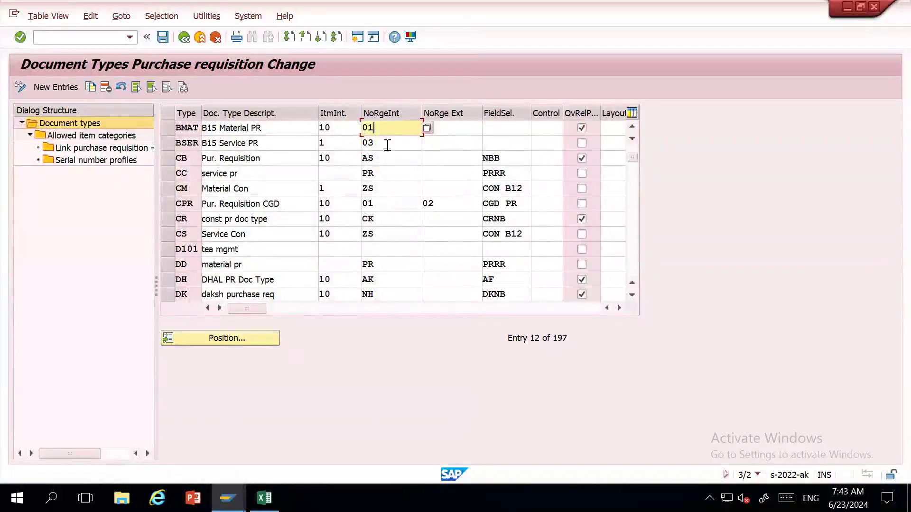
{"action": "left_click", "coordinate": [388, 146]}
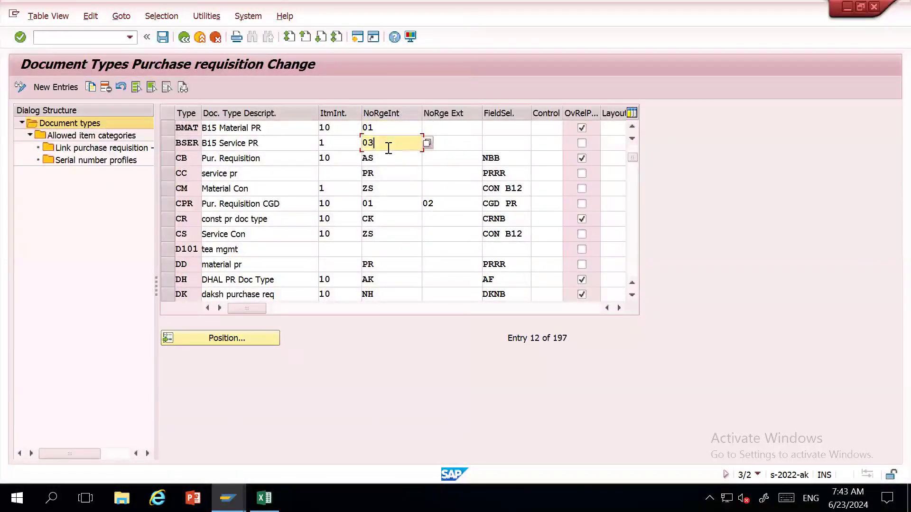
{"action": "left_click", "coordinate": [162, 37]}
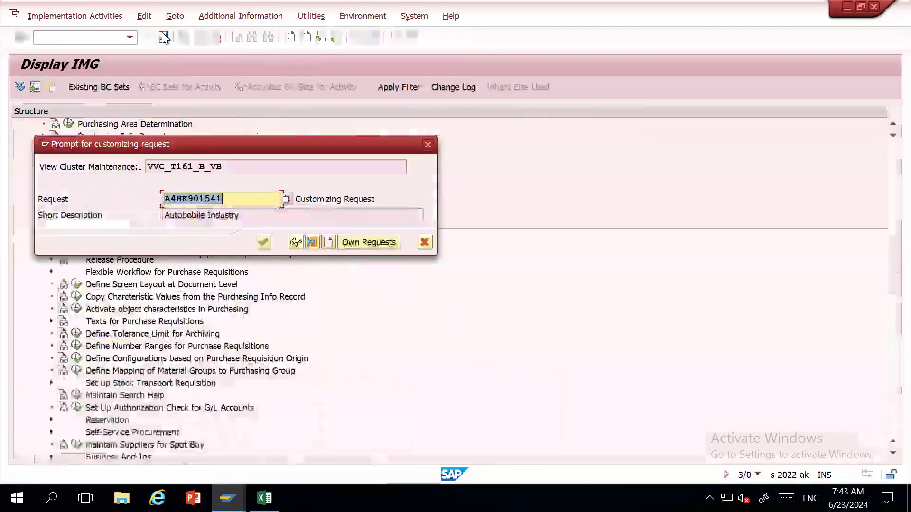
{"action": "key", "text": "Return"}
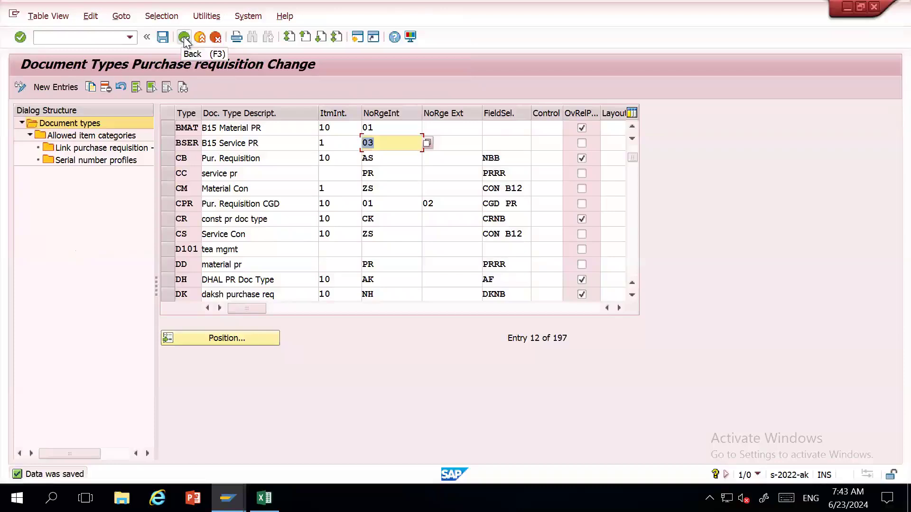
{"action": "left_click", "coordinate": [183, 37]}
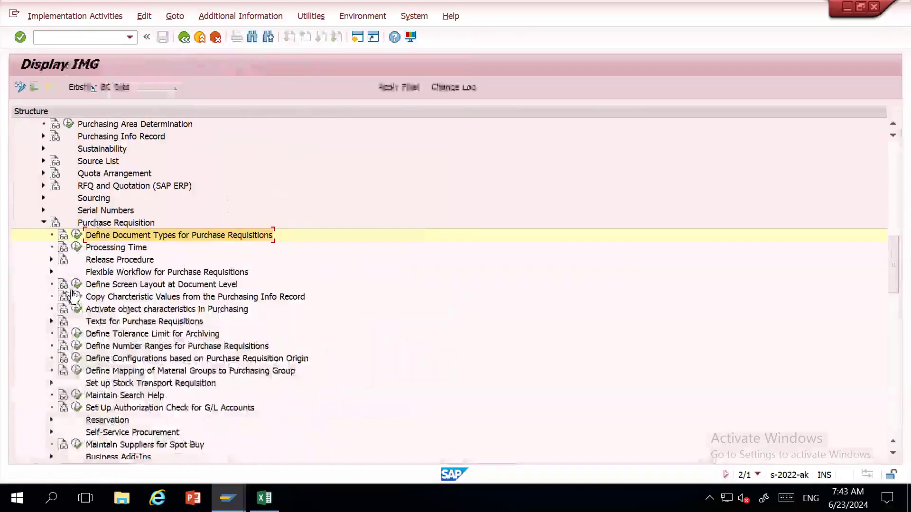
Step: Open the screen layout definition at document level and position the list at field selection key NB
{"action": "left_click", "coordinate": [175, 284]}
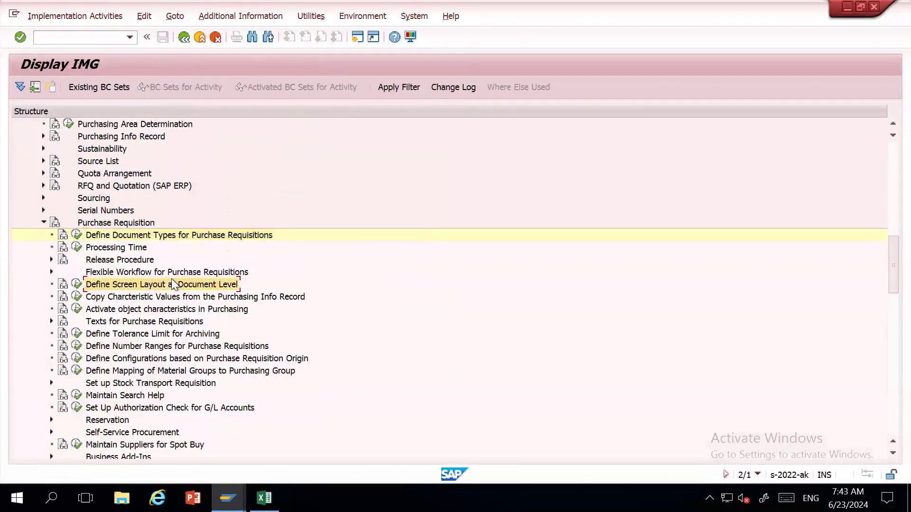
{"action": "left_click", "coordinate": [77, 285]}
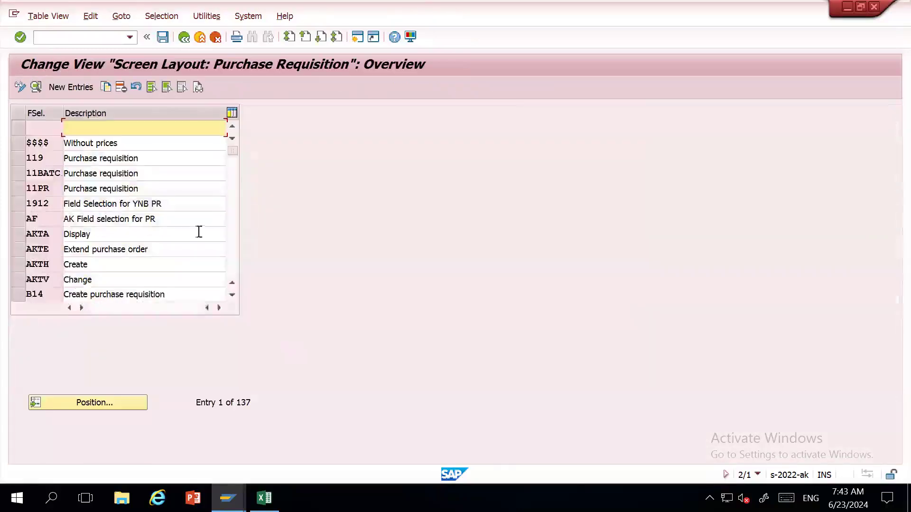
{"action": "left_click", "coordinate": [235, 228]}
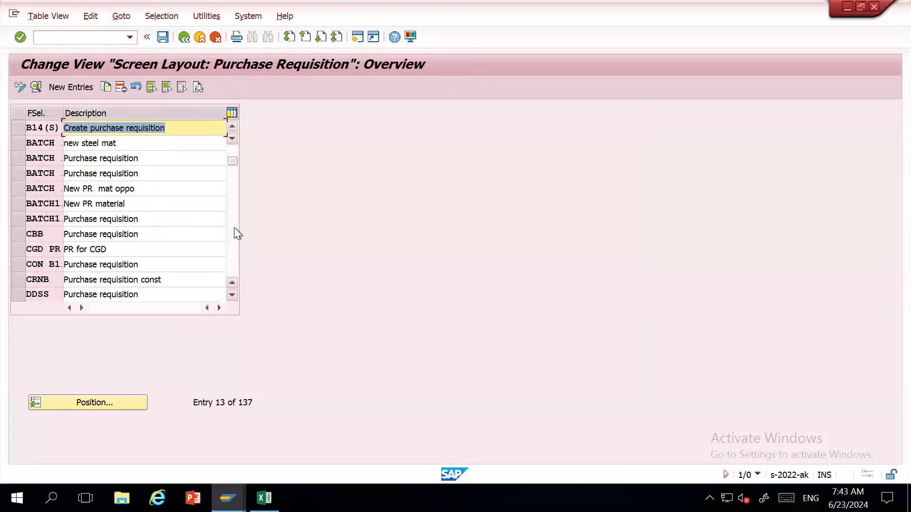
{"action": "left_click", "coordinate": [77, 402]}
{"action": "type", "text": "nb"}
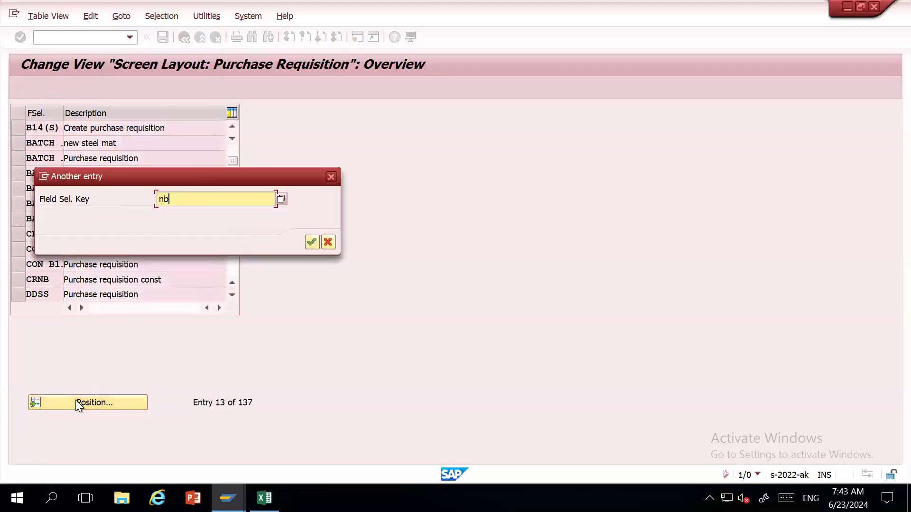
{"action": "key", "text": "Return"}
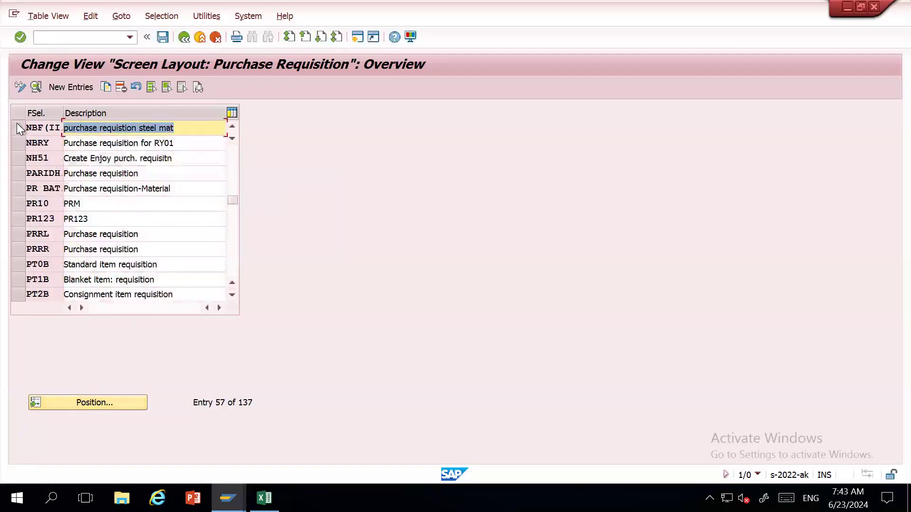
Step: Open field selection key NBF(III) B10 and view the fields of its Basic Data, Item group
{"action": "left_click", "coordinate": [19, 128]}
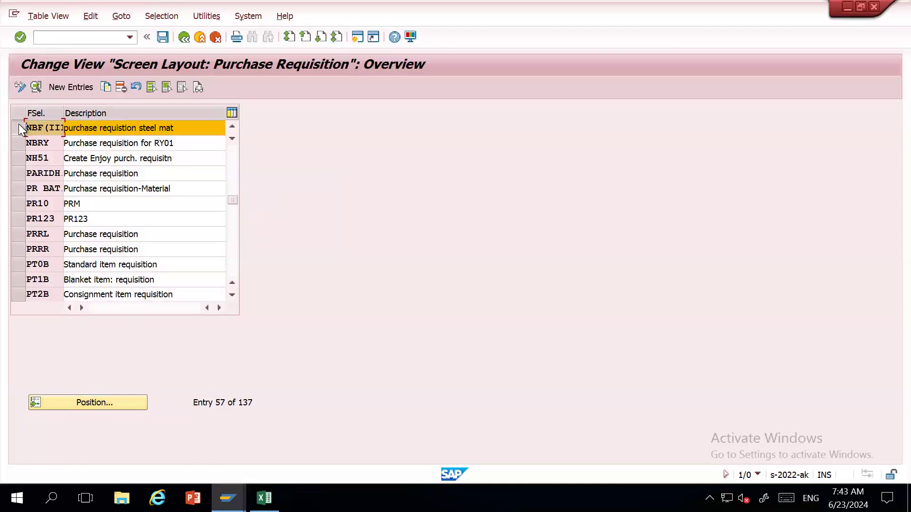
{"action": "double_click", "coordinate": [39, 127]}
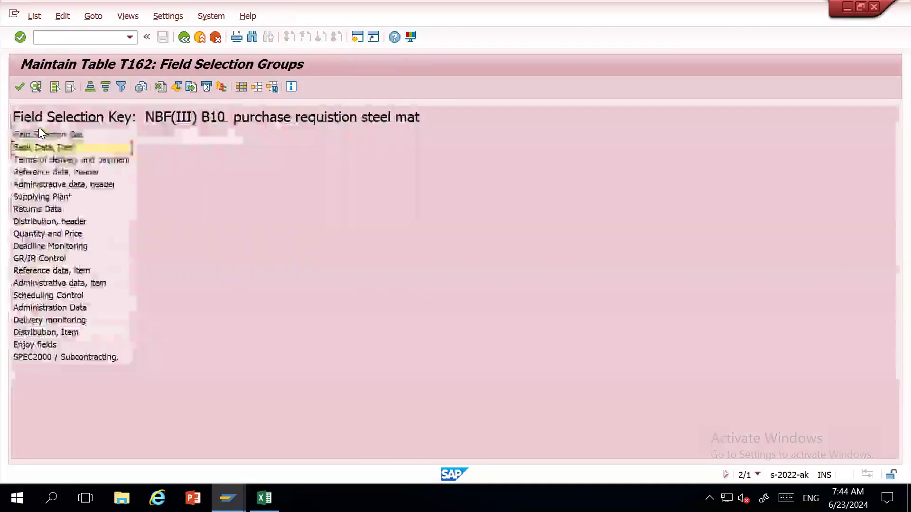
{"action": "left_click", "coordinate": [55, 163]}
{"action": "left_click", "coordinate": [53, 172]}
{"action": "left_click", "coordinate": [52, 183]}
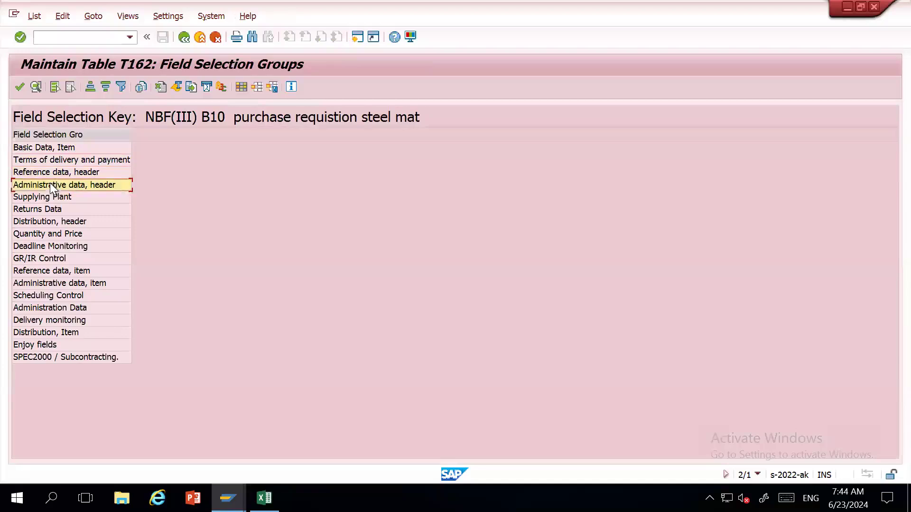
{"action": "left_click", "coordinate": [37, 150]}
{"action": "double_click", "coordinate": [36, 150]}
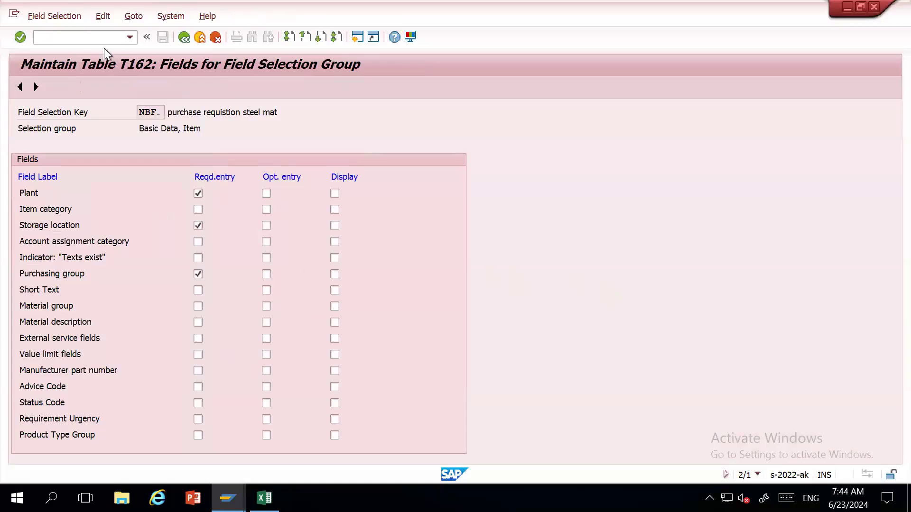
Step: Look through the delivery and payment terms, reference data header and administrative data header groups, and return to the screen layout overview
{"action": "left_click", "coordinate": [36, 86]}
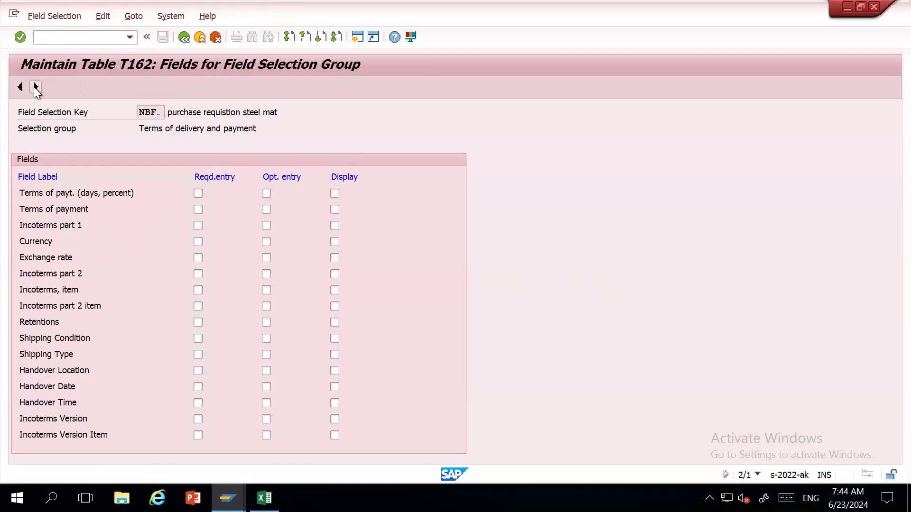
{"action": "left_click", "coordinate": [36, 87]}
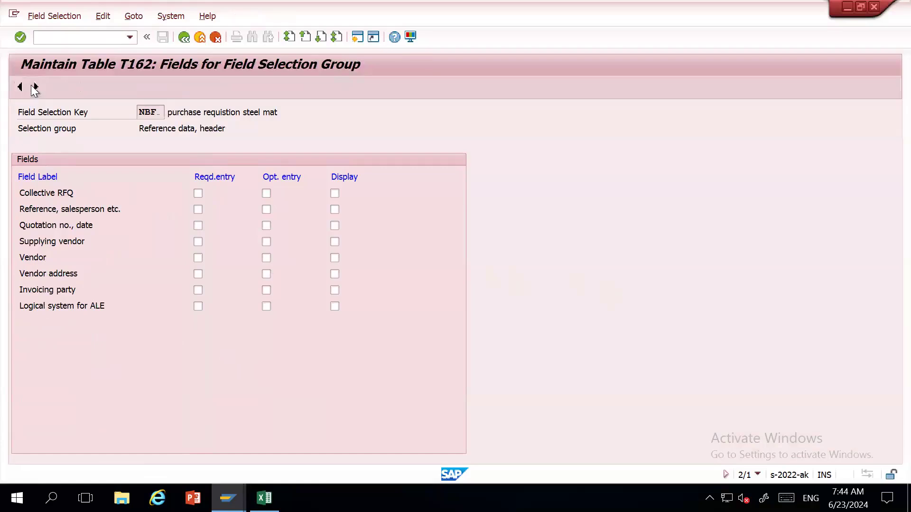
{"action": "left_click", "coordinate": [36, 87]}
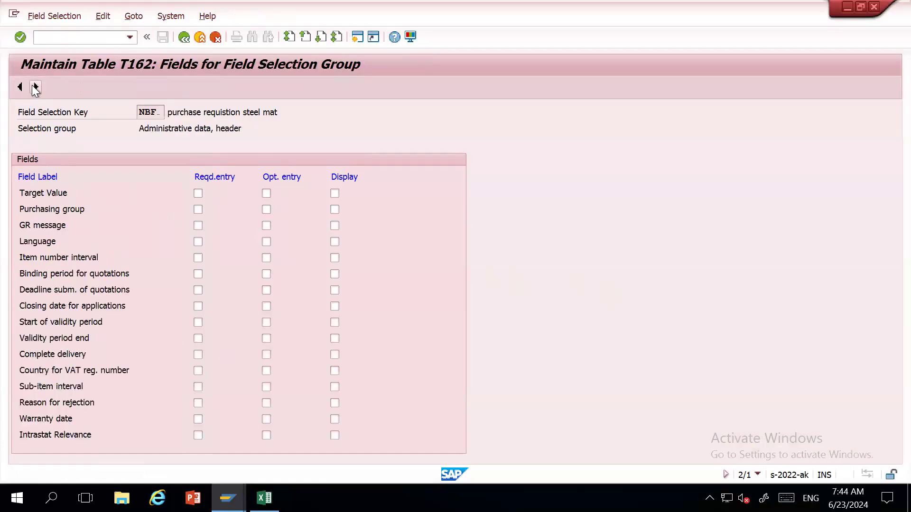
{"action": "left_click", "coordinate": [185, 38]}
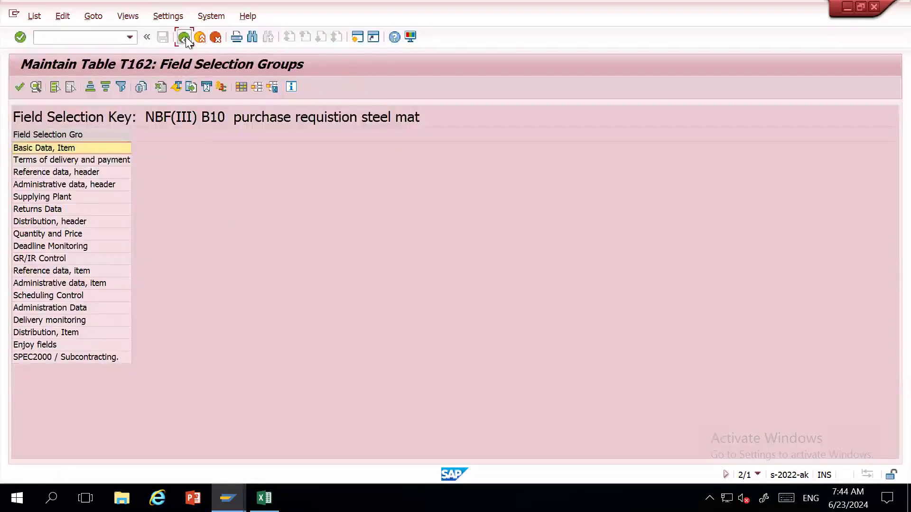
{"action": "left_click", "coordinate": [186, 36]}
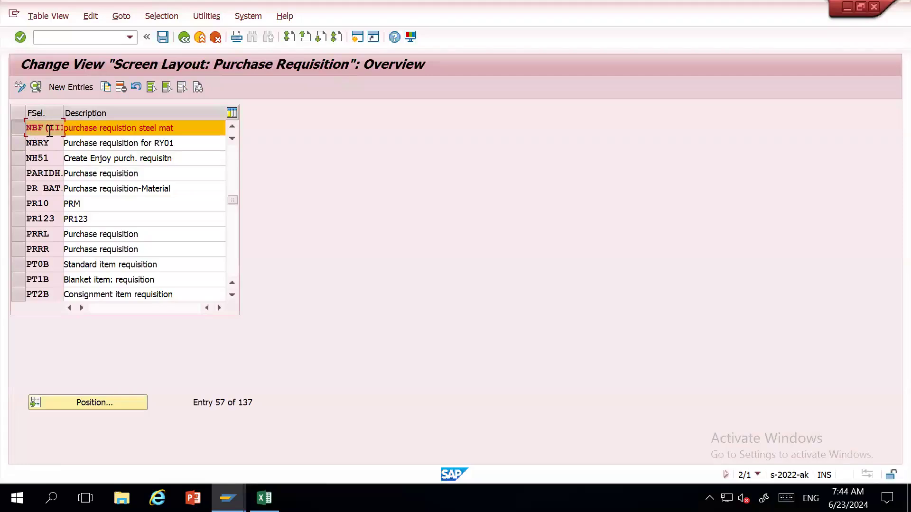
{"action": "key", "text": "Right"}
{"action": "key", "text": "Right"}
{"action": "key", "text": "Right"}
{"action": "key", "text": "Right"}
{"action": "key", "text": "Right"}
{"action": "key", "text": "Right"}
{"action": "key", "text": "Right"}
{"action": "key", "text": "Right"}
{"action": "key", "text": "Right"}
{"action": "key", "text": "Right"}
{"action": "key", "text": "Right"}
{"action": "key", "text": "Right"}
{"action": "key", "text": "shift+Left"}
{"action": "key", "text": "shift+Left"}
{"action": "key", "text": "shift+Left"}
{"action": "key", "text": "shift+Left"}
{"action": "key", "text": "shift+Left"}
{"action": "key", "text": "shift+Left"}
{"action": "key", "text": "shift+Left"}
{"action": "key", "text": "shift+Left"}
{"action": "key", "text": "shift+Left"}
{"action": "key", "text": "shift+Left"}
{"action": "key", "text": "shift+Right"}
{"action": "key", "text": "shift+Right"}
{"action": "left_click", "coordinate": [141, 159]}
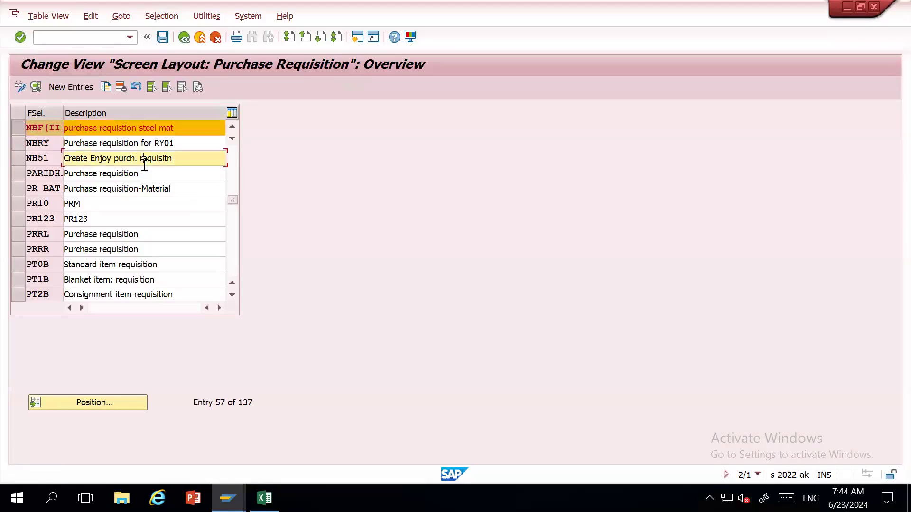
Step: Copy the full field selection key NBF(III) B10 from the purchase requisition screen layout list
{"action": "left_click", "coordinate": [28, 127]}
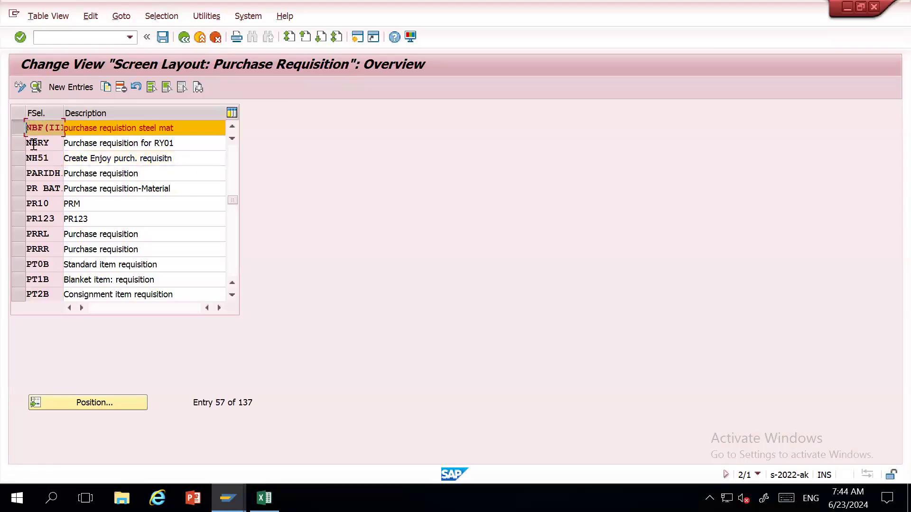
{"action": "key", "text": "shift+Right"}
{"action": "key", "text": "shift+Right"}
{"action": "key", "text": "shift+Right"}
{"action": "key", "text": "shift+Right"}
{"action": "key", "text": "shift+Right"}
{"action": "key", "text": "shift+Right"}
{"action": "key", "text": "shift+Right"}
{"action": "key", "text": "shift+Right"}
{"action": "key", "text": "shift+Right"}
{"action": "key", "text": "shift+Right"}
{"action": "key", "text": "shift+Right"}
{"action": "key", "text": "shift+Right"}
{"action": "key", "text": "shift+Left"}
{"action": "key", "text": "ctrl+c"}
Step: Leave the screen layout definition, saving its changes in the proposed customizing request
{"action": "left_click", "coordinate": [184, 37]}
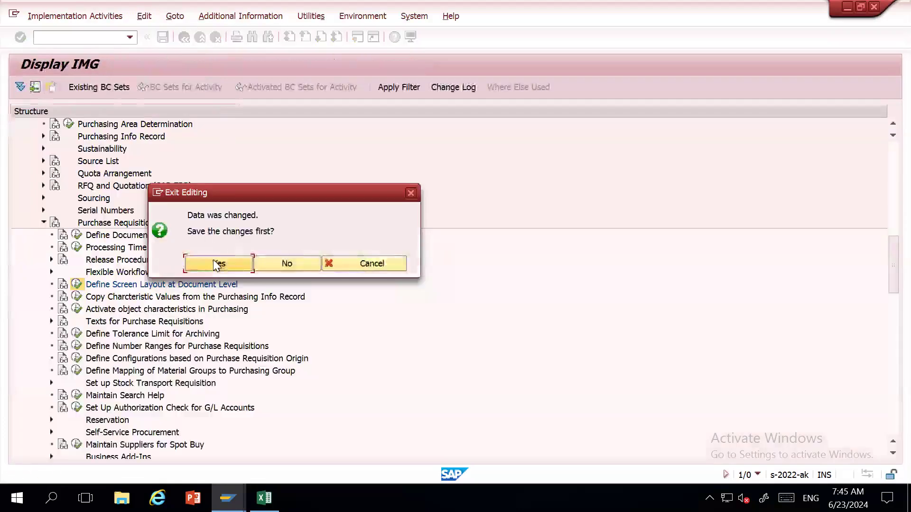
{"action": "left_click", "coordinate": [195, 265]}
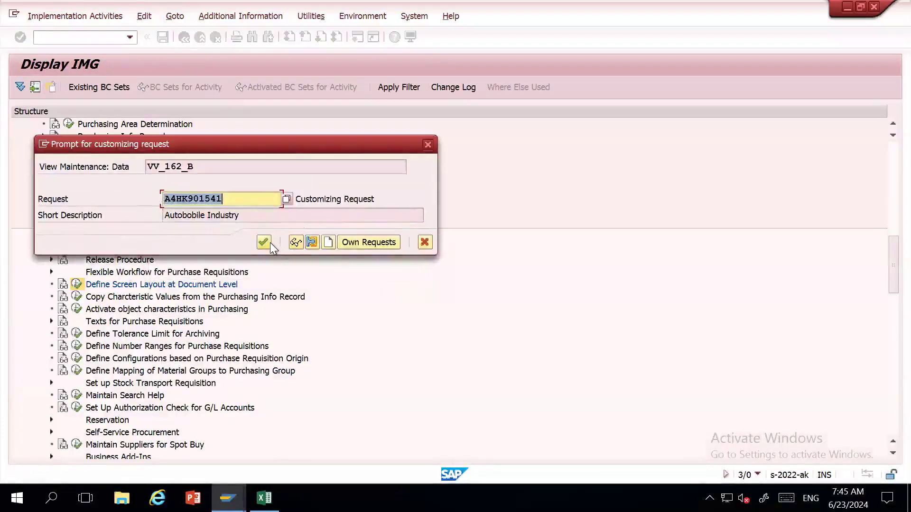
{"action": "key", "text": "Return"}
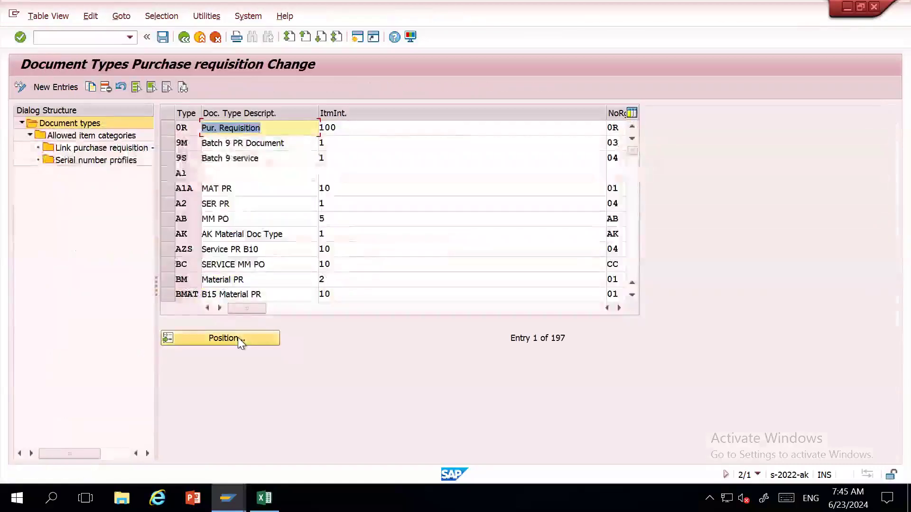
Step: Position the purchase requisition document types list at BMAT and narrow its item interval column
{"action": "left_click", "coordinate": [238, 338]}
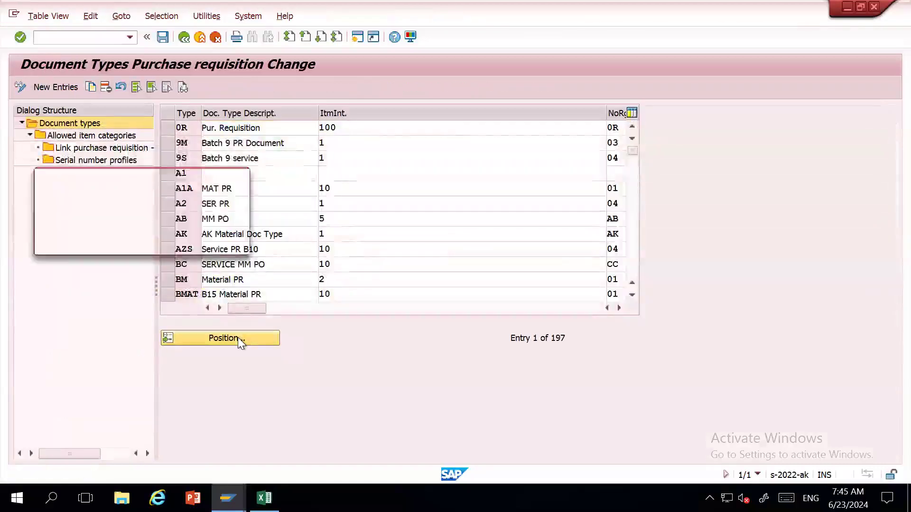
{"action": "type", "text": "bmat"}
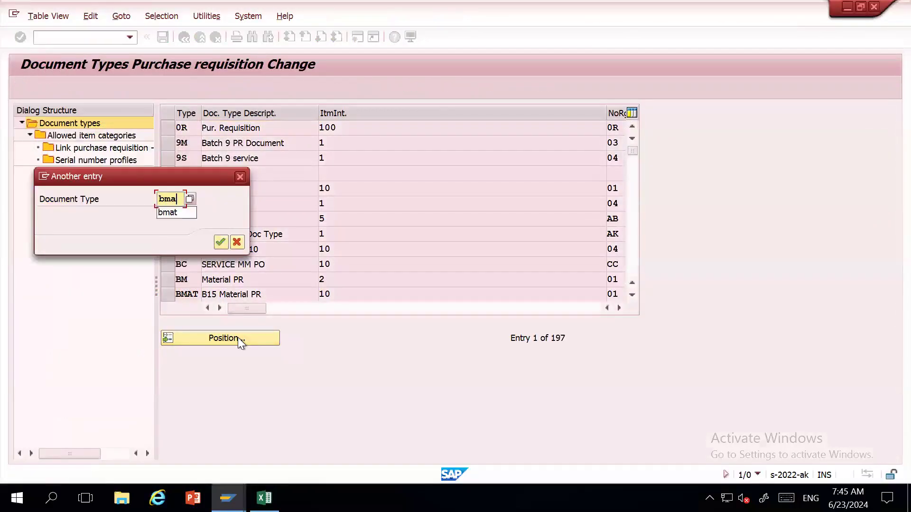
{"action": "key", "text": "Return"}
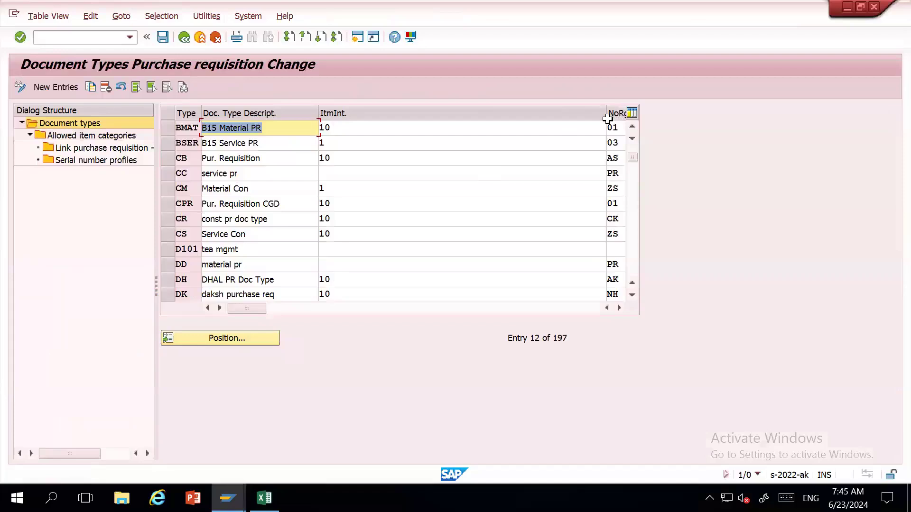
{"action": "left_click_drag", "start_coordinate": [607, 118], "coordinate": [362, 117]}
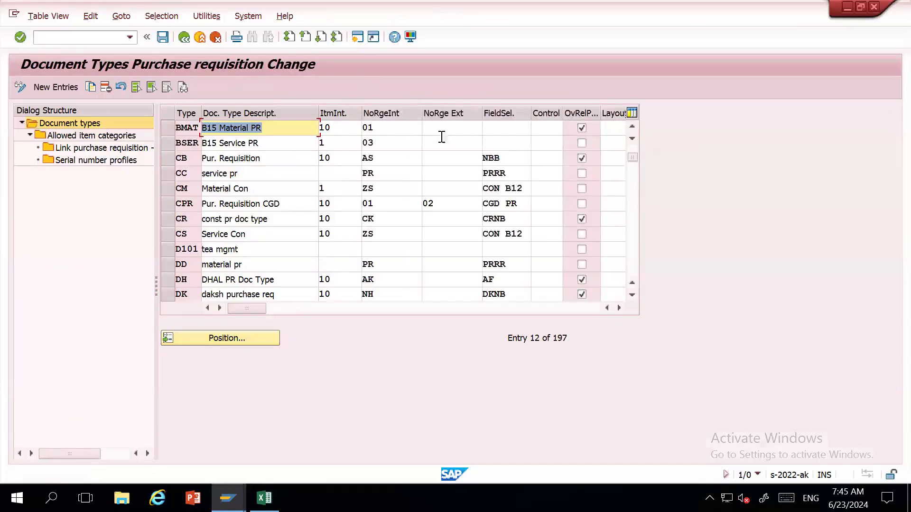
Step: Assign field selection key NBF(III) B10 to both document types BMAT and BSER
{"action": "left_click", "coordinate": [512, 127]}
{"action": "type", "text": "NBF(III)_B15"}
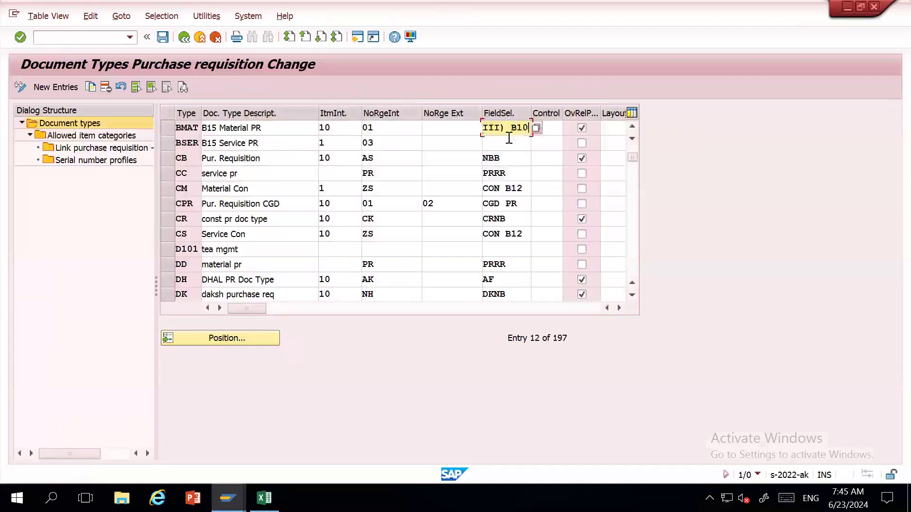
{"action": "left_click", "coordinate": [509, 139]}
{"action": "type", "text": "NBF(III) B10"}
{"action": "key", "text": "Return"}
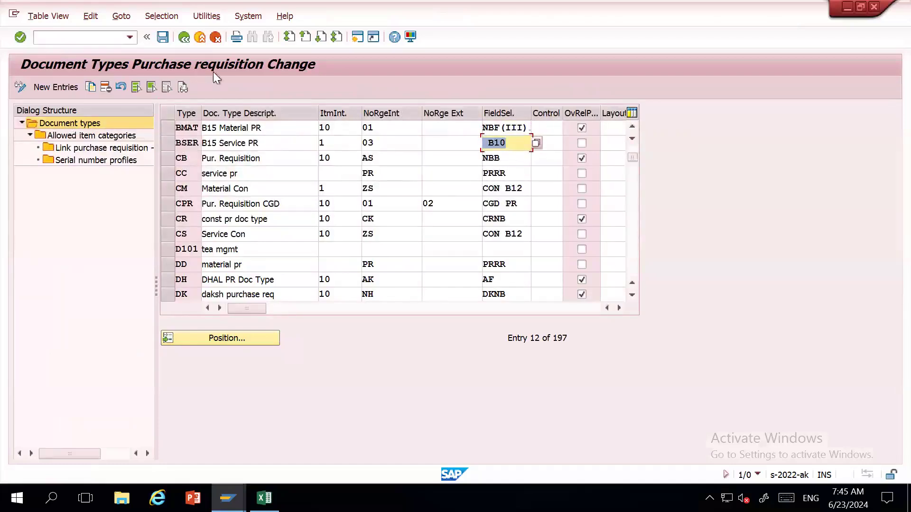
Step: Save the field selection assignments in the proposed customizing request and leave the document types table
{"action": "left_click", "coordinate": [168, 38]}
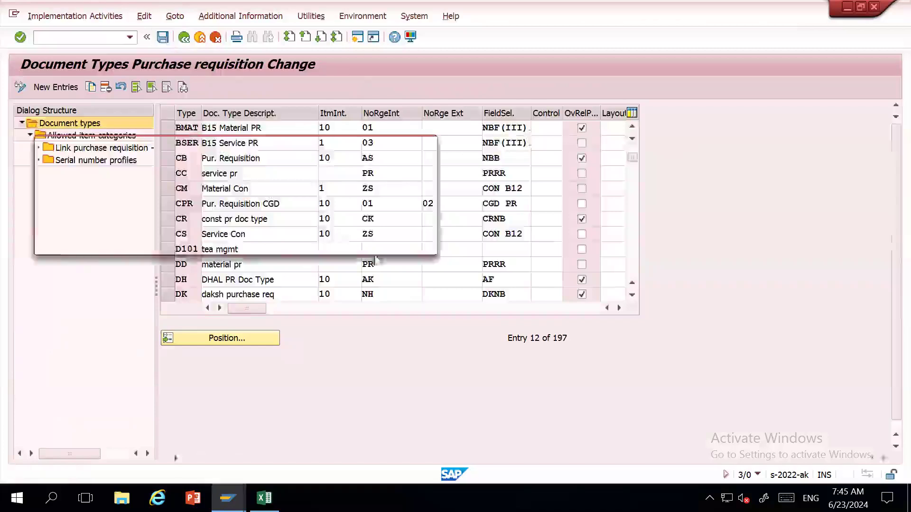
{"action": "left_click", "coordinate": [269, 244]}
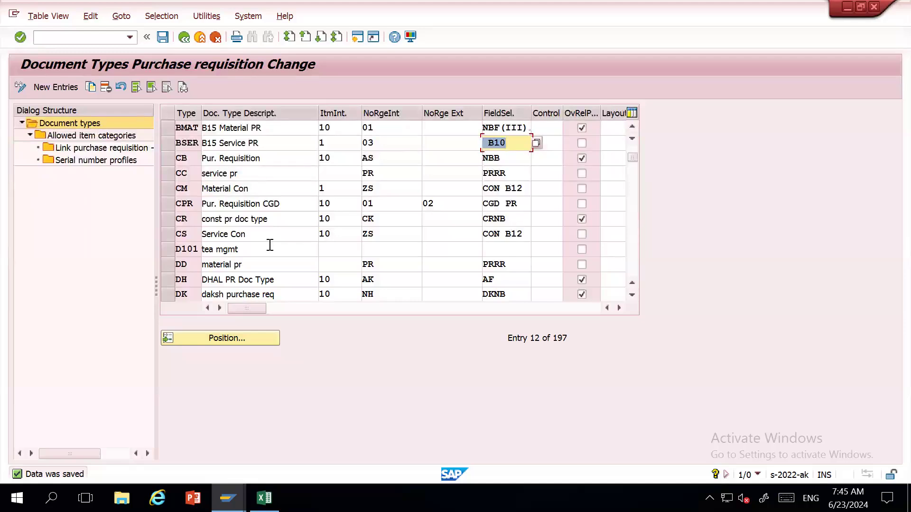
{"action": "left_click", "coordinate": [185, 37]}
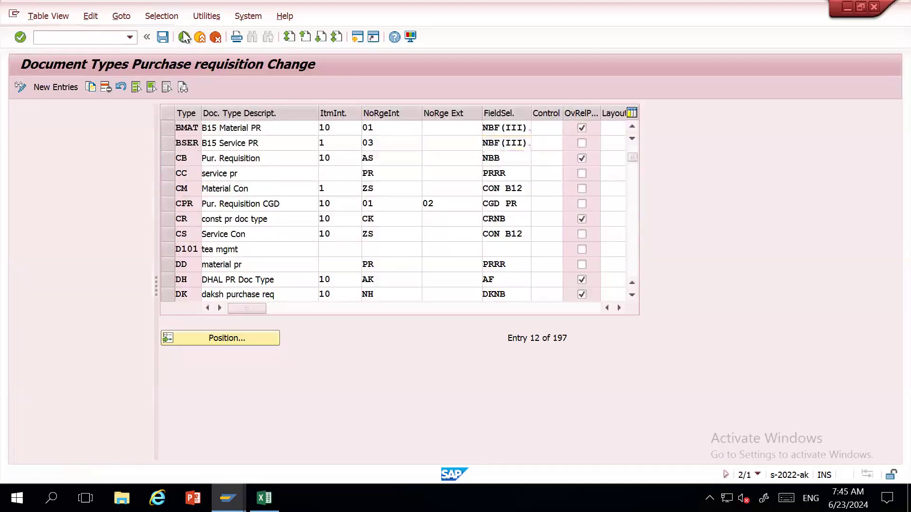
Step: Switch to the open purchase requisition session, discard its document unsaved, and start a new requisition with transaction ME51N
{"action": "key", "text": "alt+Tab"}
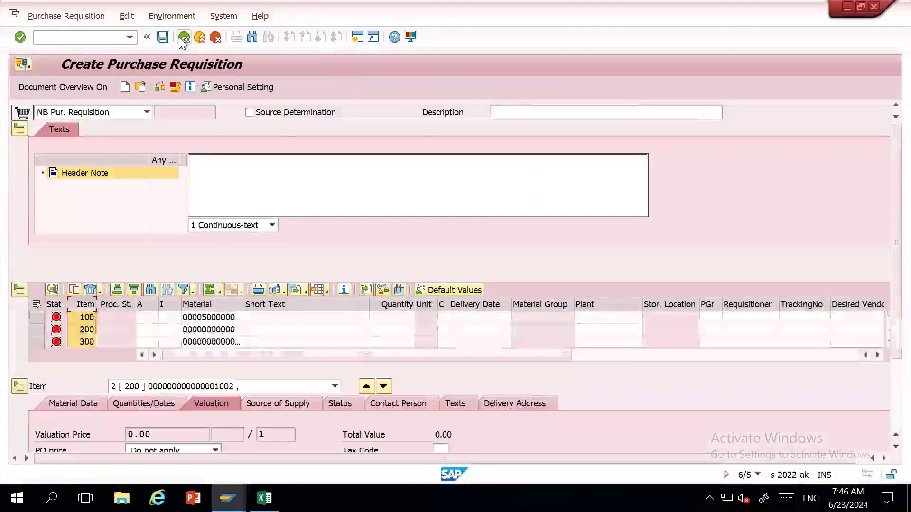
{"action": "left_click", "coordinate": [181, 38]}
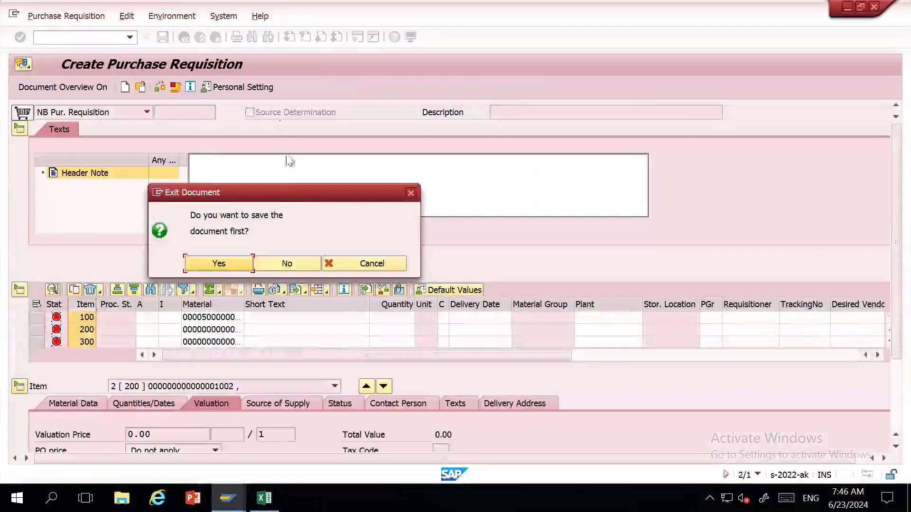
{"action": "left_click", "coordinate": [284, 263]}
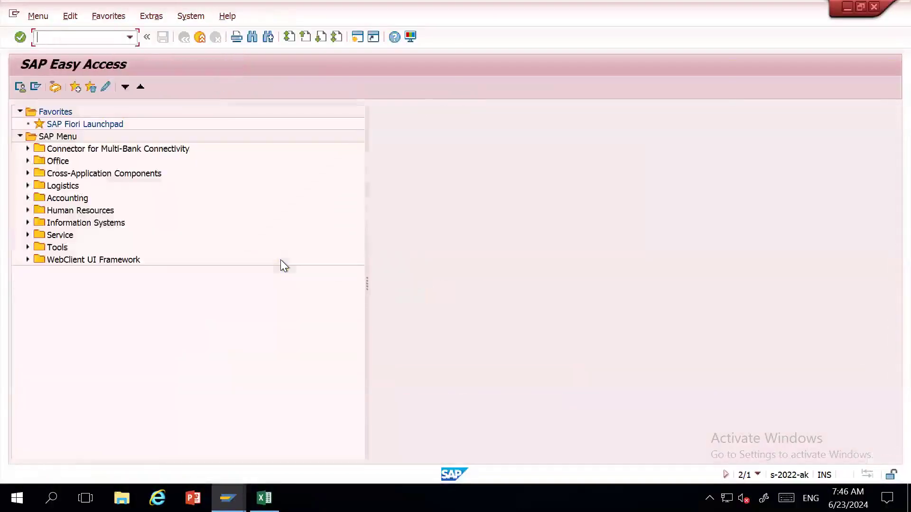
{"action": "type", "text": "me251n"}
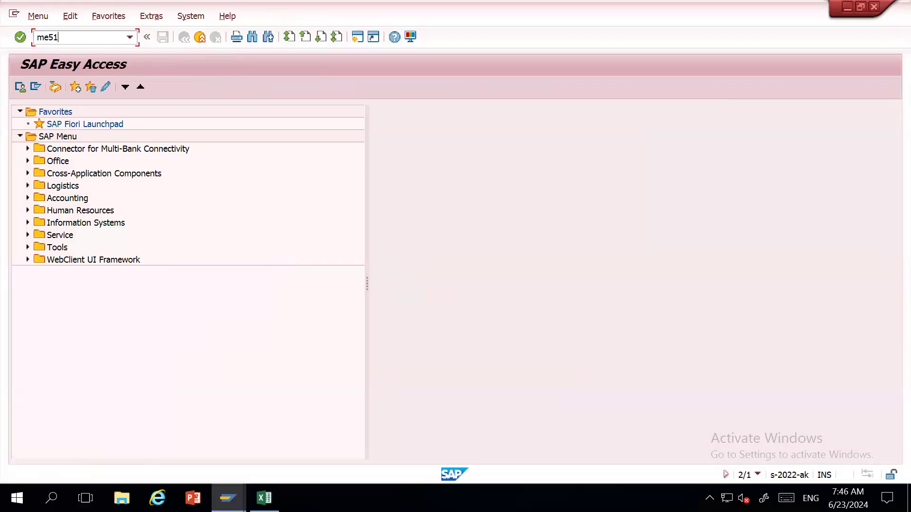
{"action": "key", "text": "Return"}
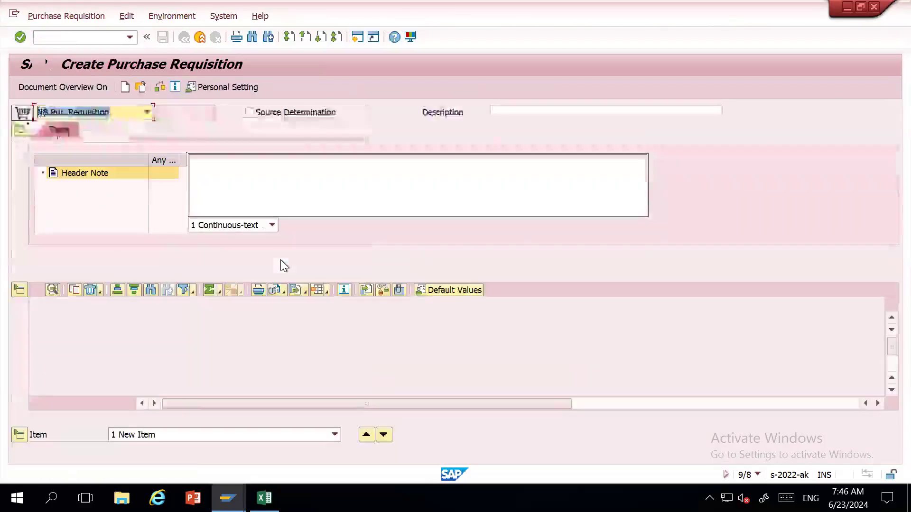
Step: Set the new requisition's document type to BMAT B15 Material PR
{"action": "left_click", "coordinate": [146, 116]}
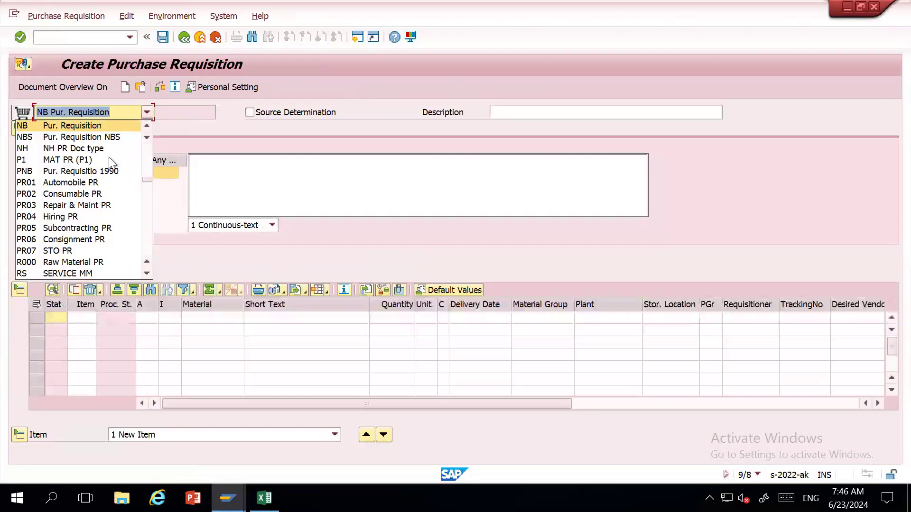
{"action": "scroll", "coordinate": [90, 182], "scroll_direction": "up", "scroll_amount": 5}
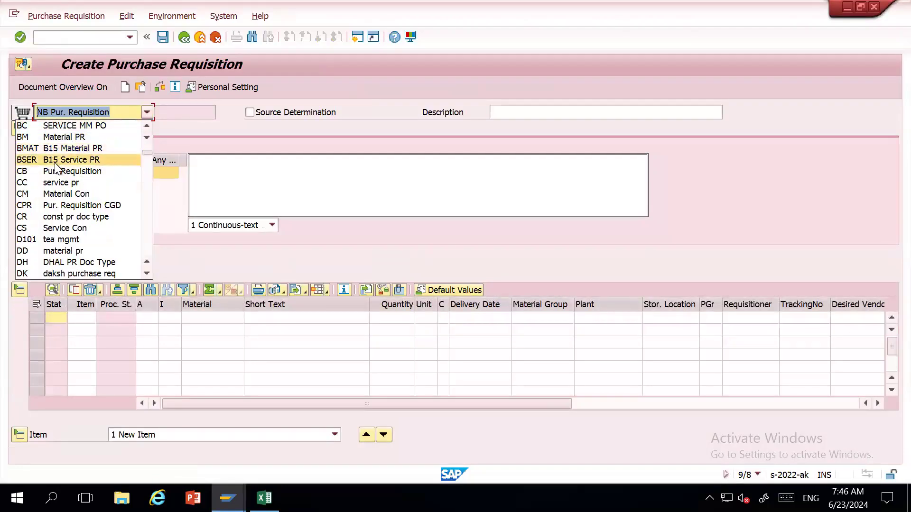
{"action": "left_click", "coordinate": [86, 148]}
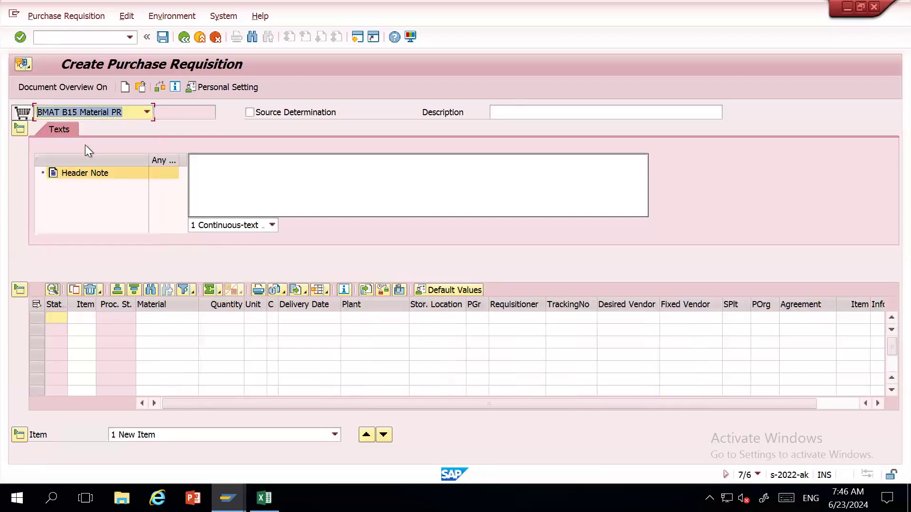
{"action": "left_click", "coordinate": [190, 320]}
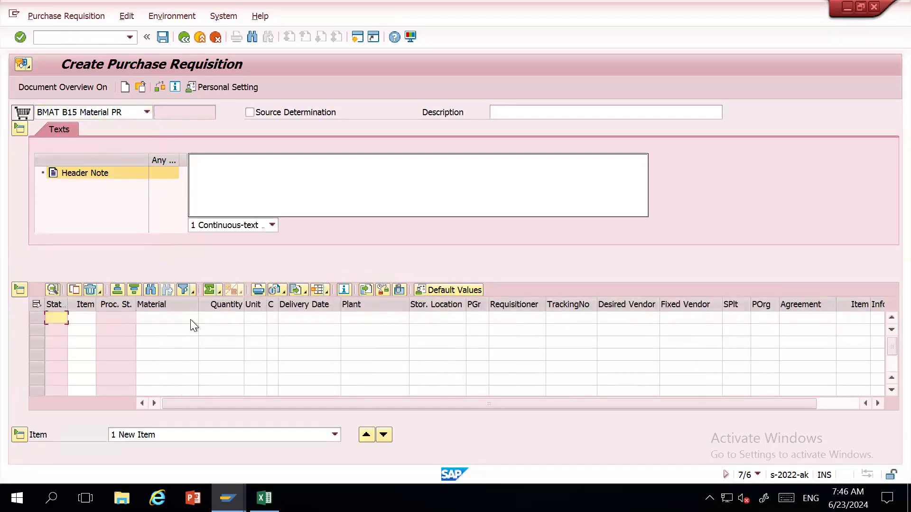
{"action": "key", "text": "Down"}
{"action": "key", "text": "Return"}
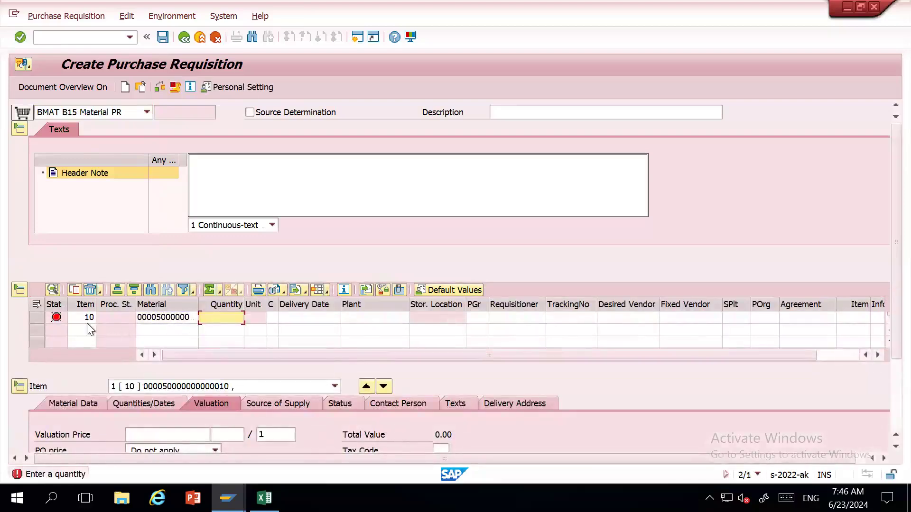
{"action": "key", "text": "BackSpace"}
{"action": "key", "text": "Down"}
{"action": "key", "text": "Return"}
{"action": "key", "text": "BackSpace"}
{"action": "key", "text": "Down"}
{"action": "key", "text": "Return"}
{"action": "key", "text": "Return"}
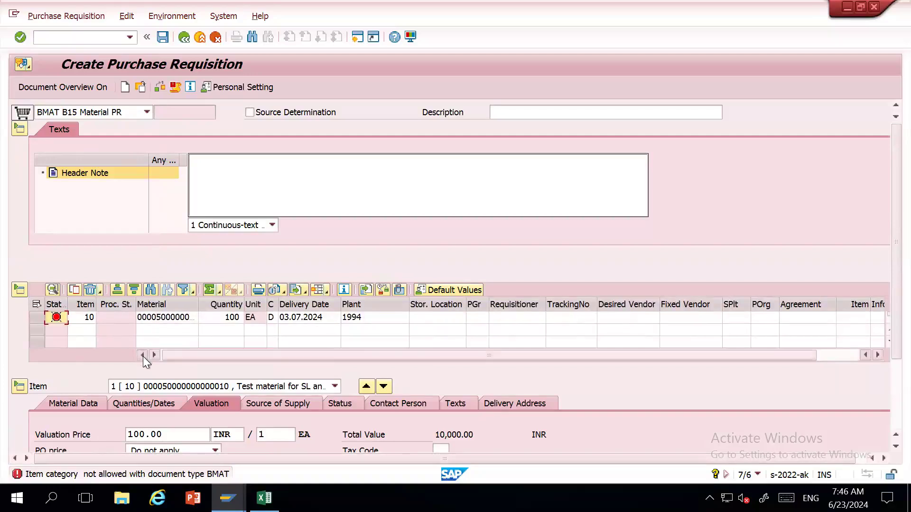
Step: Switch back to the IMG, open the purchase requisition document types and show the allowed item categories for BMAT
{"action": "key", "text": "alt+Tab"}
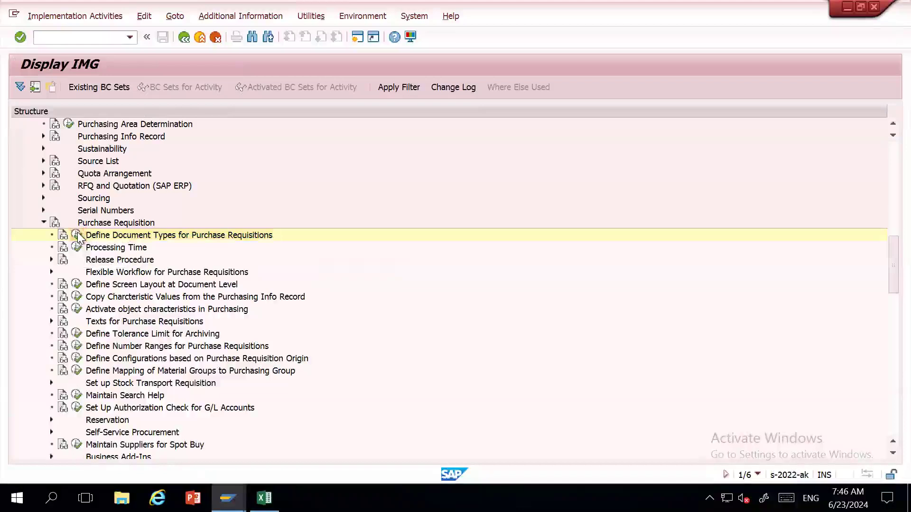
{"action": "left_click", "coordinate": [76, 236]}
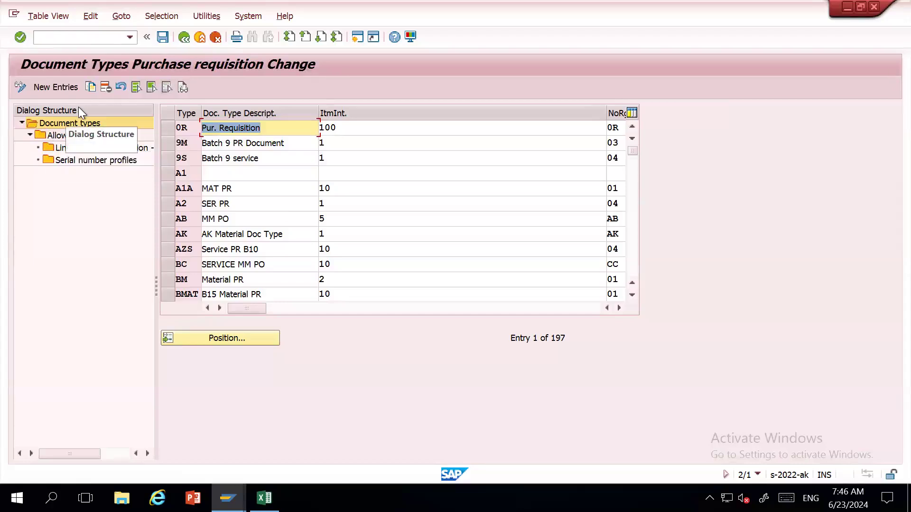
{"action": "left_click", "coordinate": [74, 123]}
{"action": "left_click", "coordinate": [85, 136]}
{"action": "left_click", "coordinate": [88, 149]}
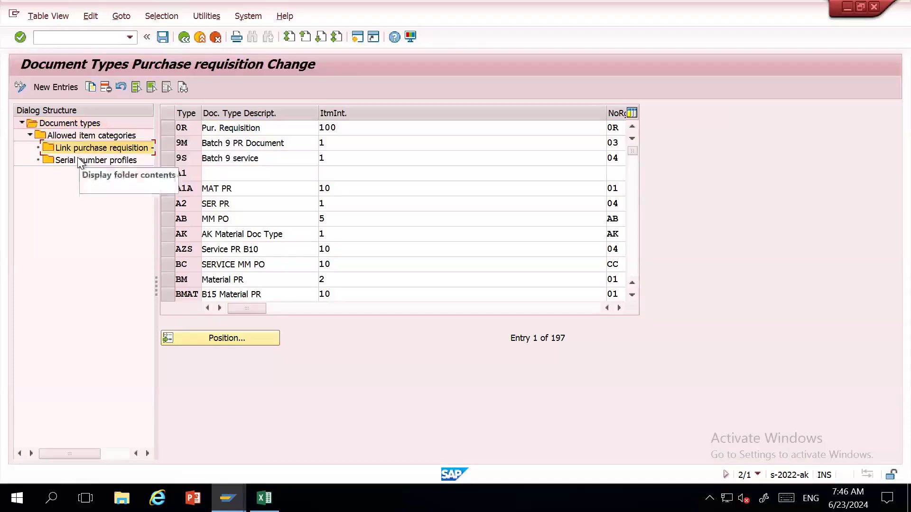
{"action": "left_click", "coordinate": [80, 162]}
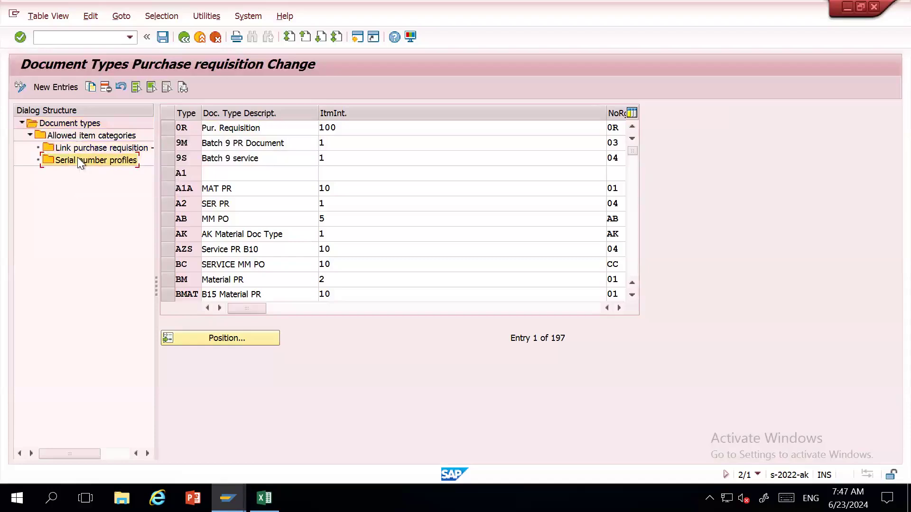
{"action": "left_click", "coordinate": [171, 294]}
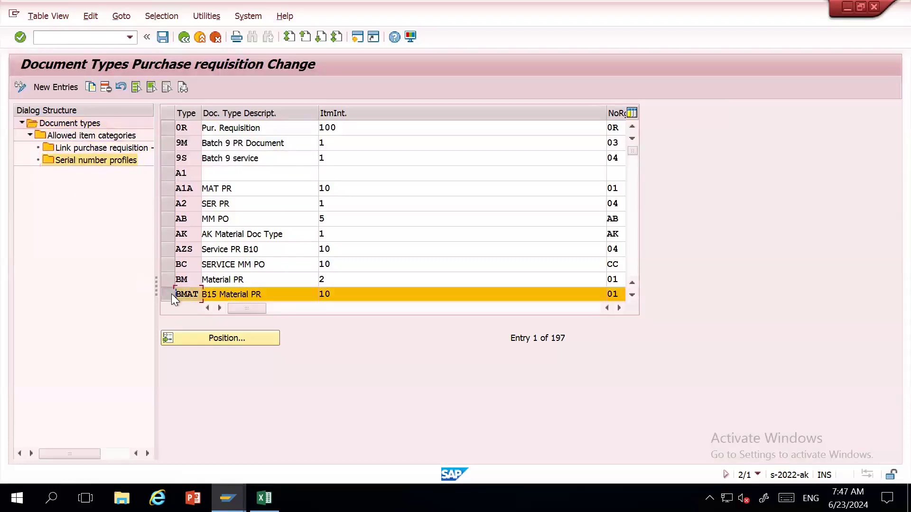
{"action": "double_click", "coordinate": [72, 136]}
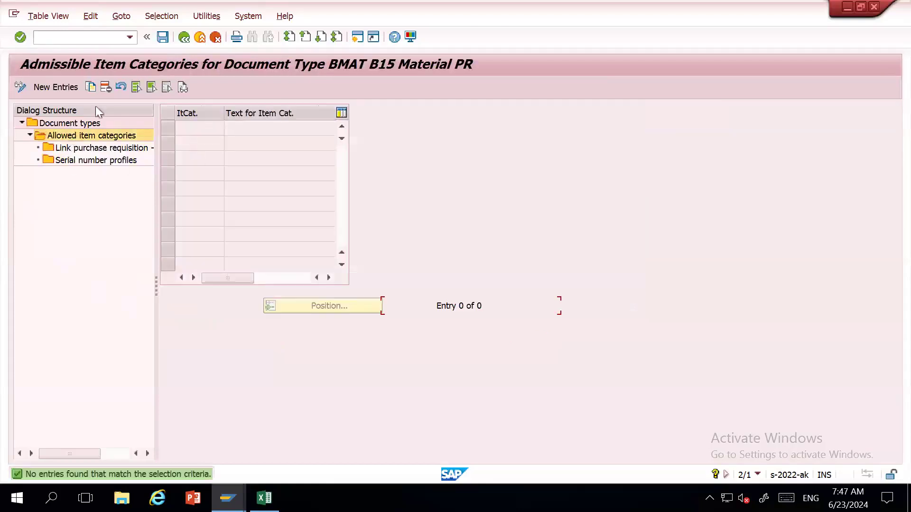
Step: Start new allowed item category entries for BMAT and open the list of available categories
{"action": "left_click", "coordinate": [68, 90]}
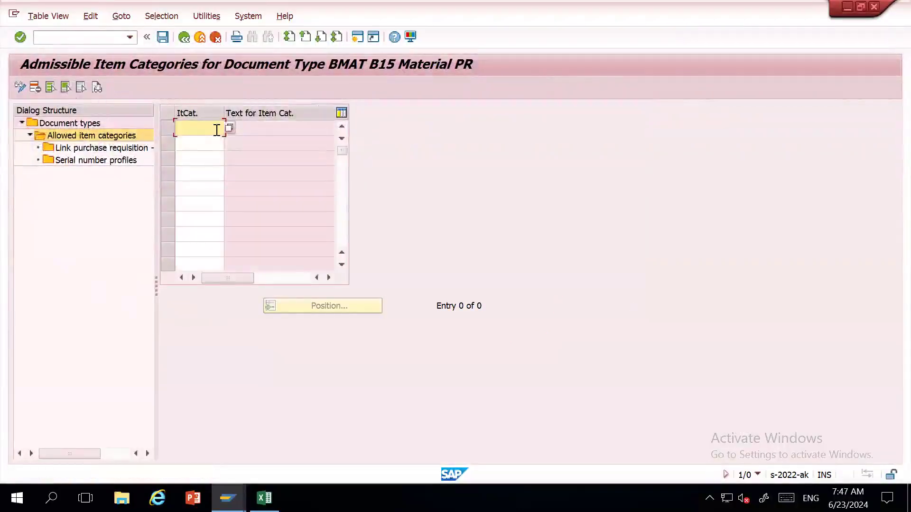
{"action": "left_click", "coordinate": [229, 129]}
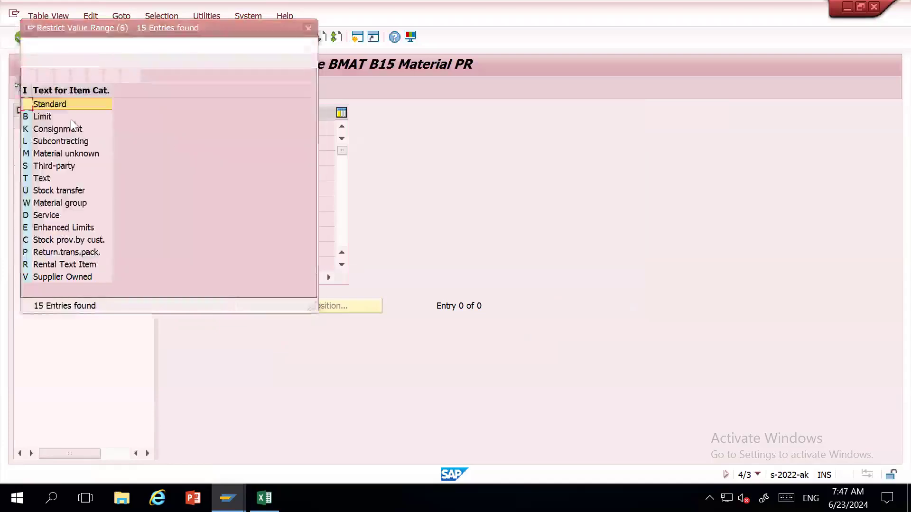
Step: Add Standard as an allowed item category for document type BMAT
{"action": "double_click", "coordinate": [35, 105]}
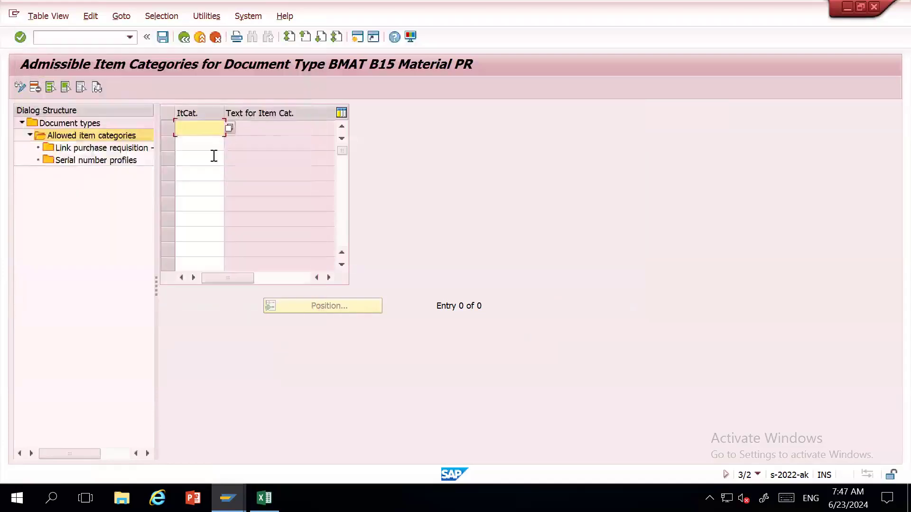
{"action": "key", "text": "Return"}
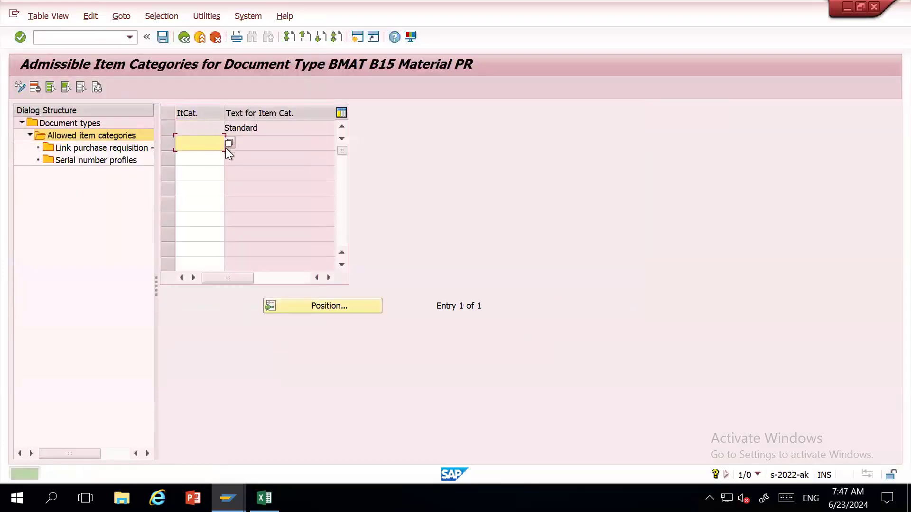
{"action": "left_click", "coordinate": [228, 147]}
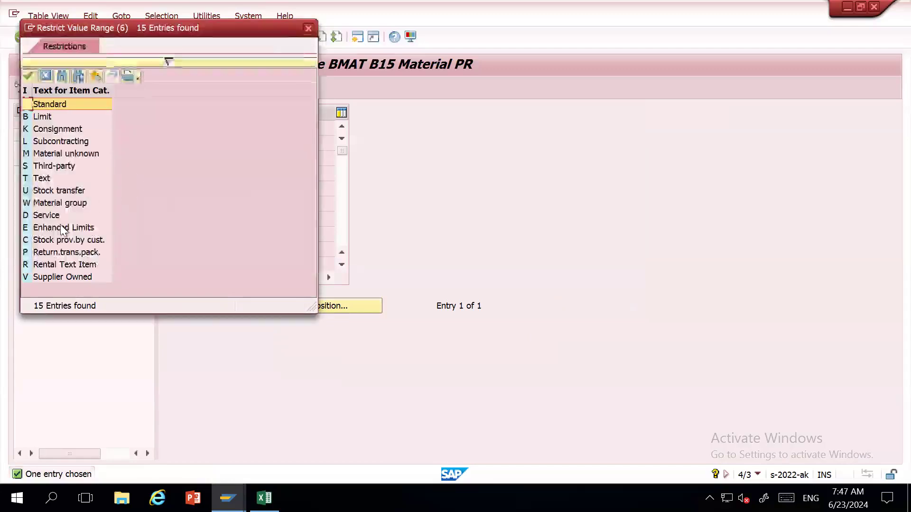
{"action": "left_click", "coordinate": [67, 189]}
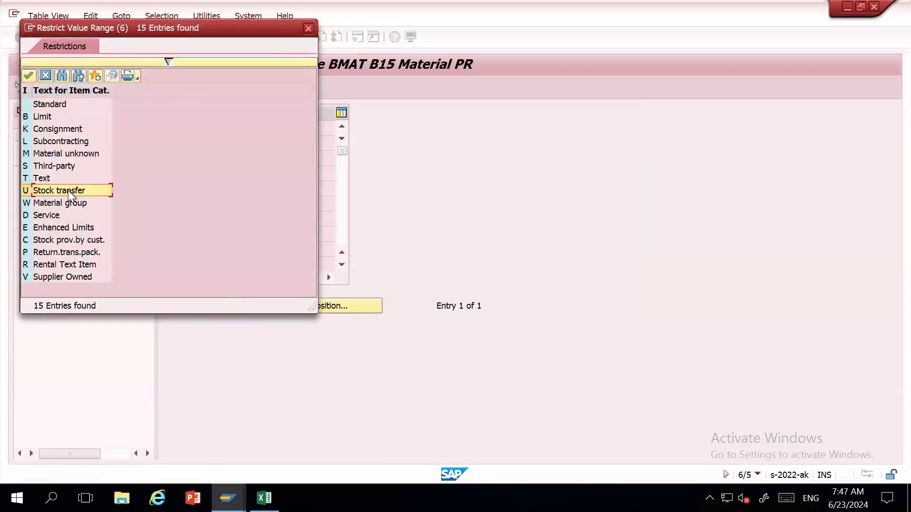
{"action": "left_click", "coordinate": [56, 229]}
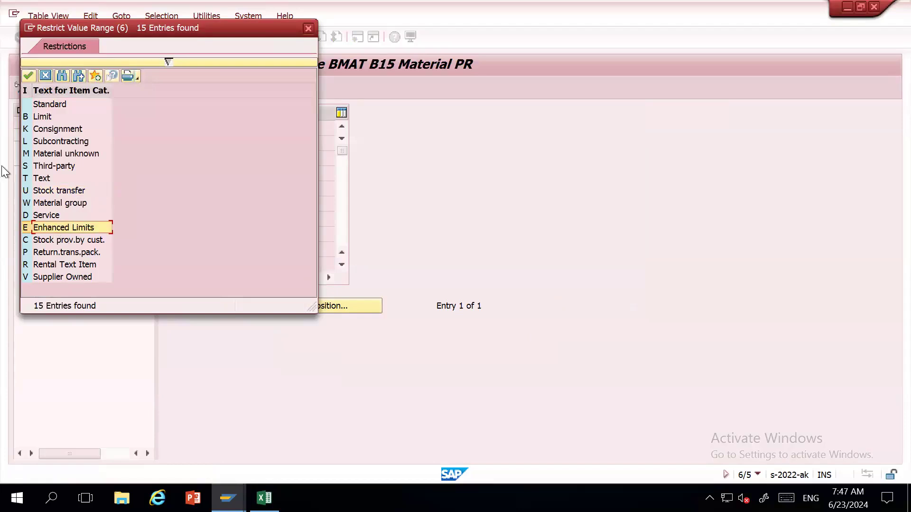
{"action": "left_click", "coordinate": [46, 76]}
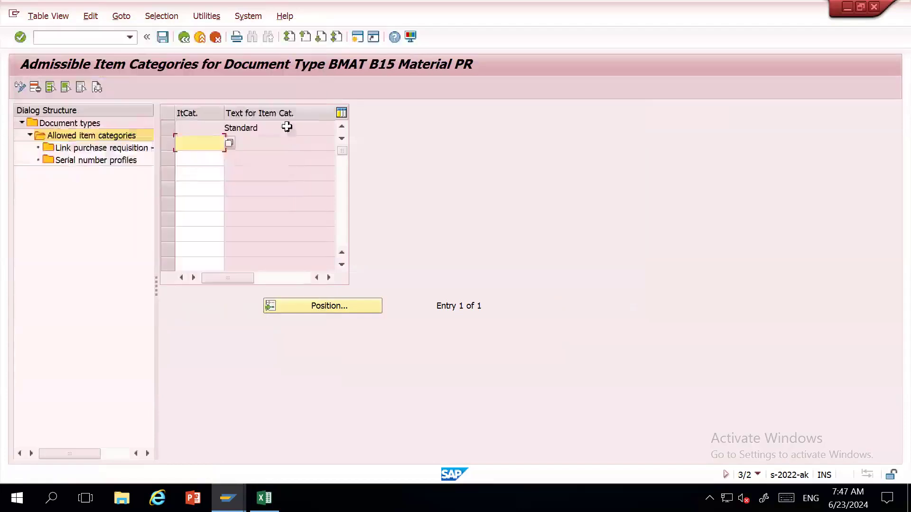
Step: Save the allowed item categories for BMAT and accept the proposed customizing request
{"action": "left_click", "coordinate": [163, 38]}
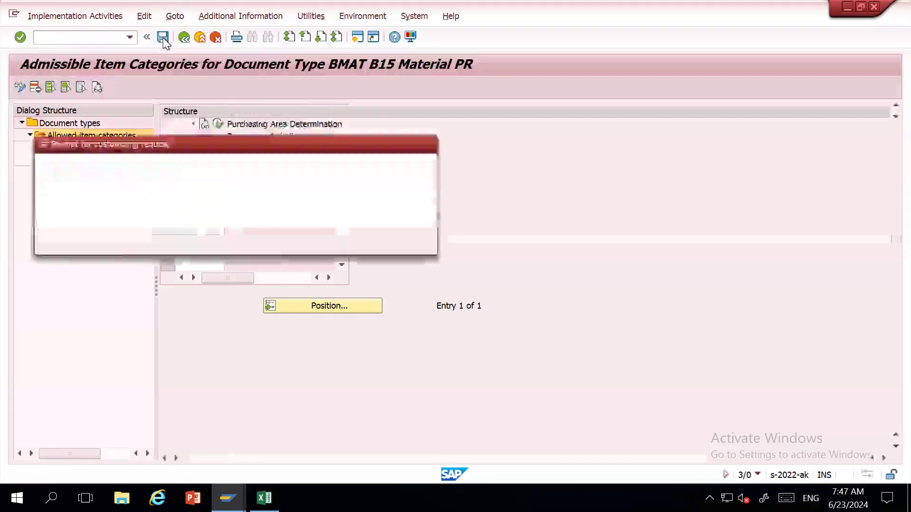
{"action": "key", "text": "Return"}
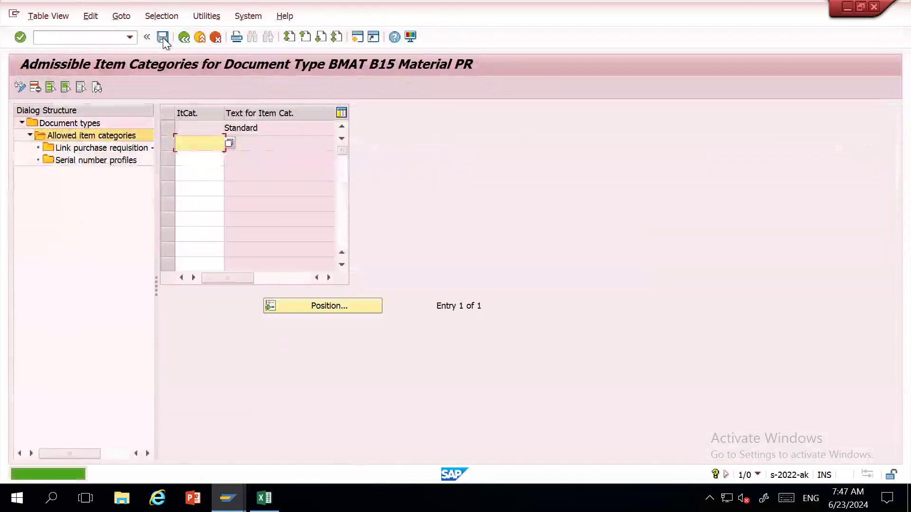
Step: Switch back to the Create Purchase Requisition session and read the long text of its item category error
{"action": "key", "text": "alt+Tab"}
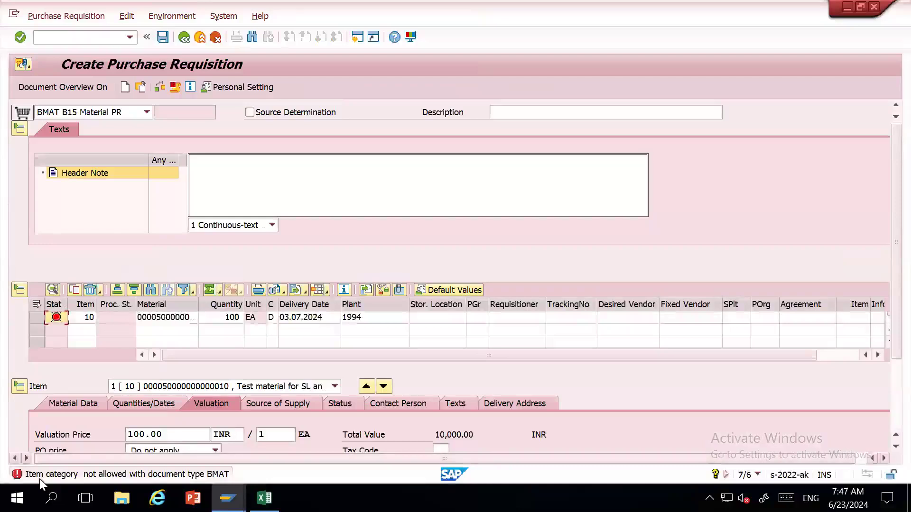
{"action": "double_click", "coordinate": [190, 477]}
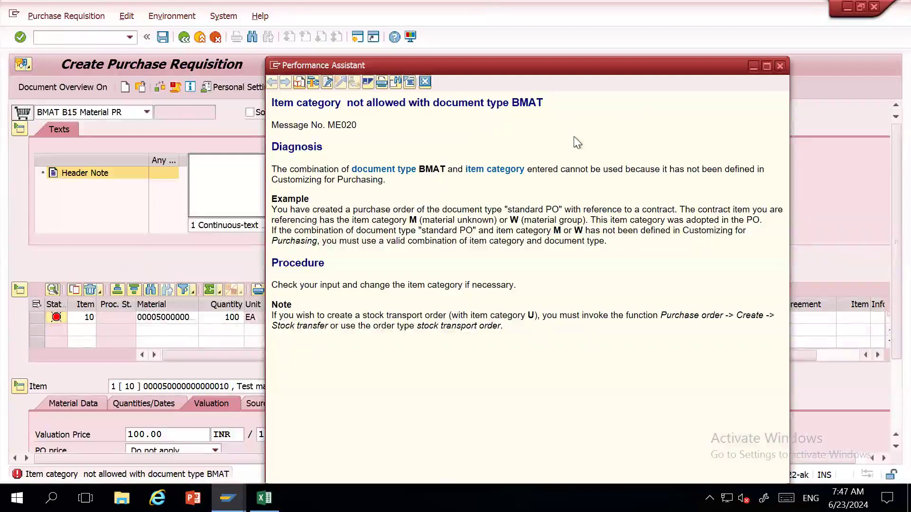
{"action": "left_click", "coordinate": [780, 66]}
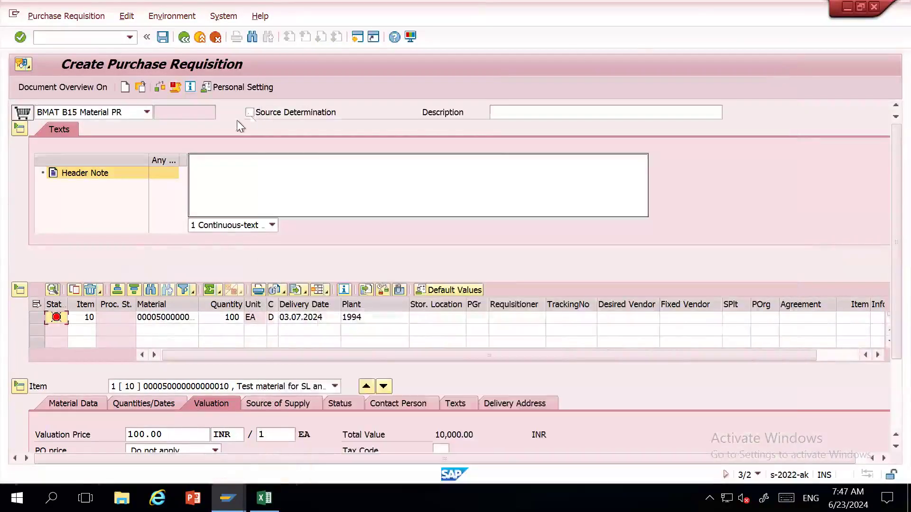
{"action": "left_click", "coordinate": [164, 90]}
{"action": "key", "text": "Escape"}
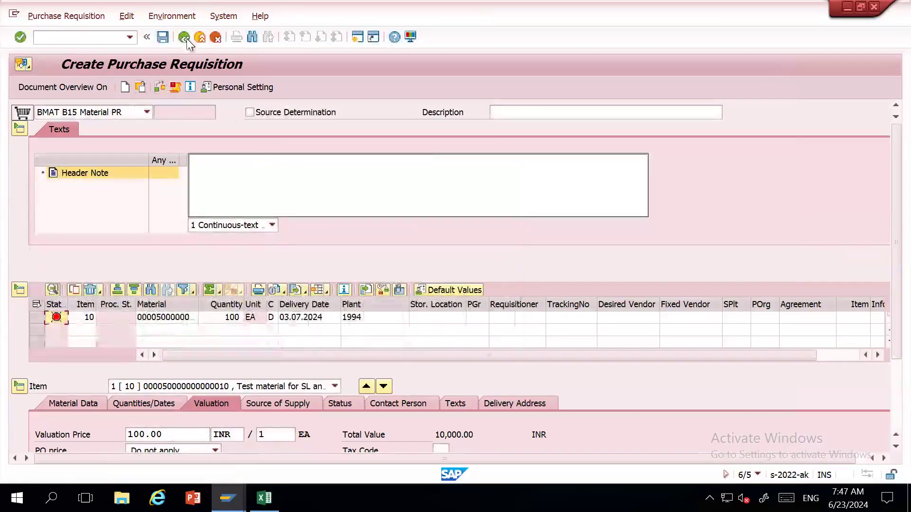
Step: Discard the open requisition and start a new one in ME51N with document type BMAT B15 Material PR
{"action": "left_click", "coordinate": [187, 41]}
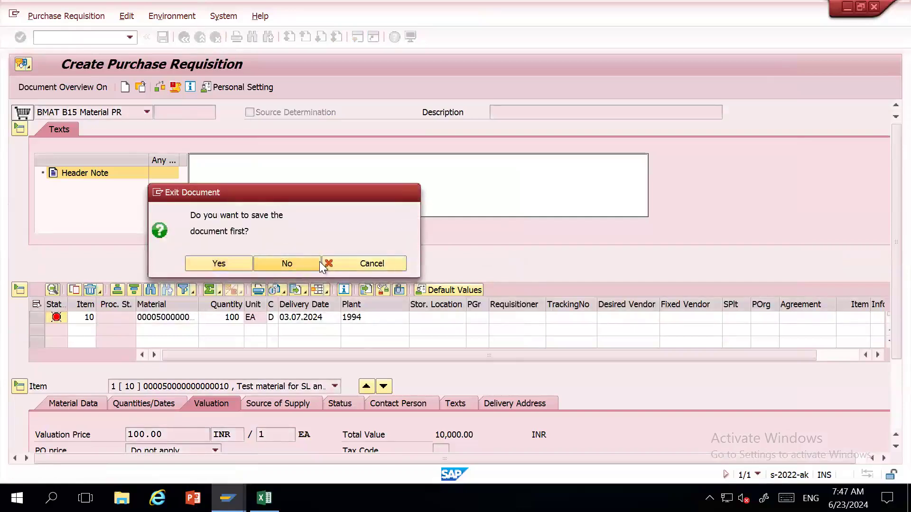
{"action": "left_click", "coordinate": [287, 263]}
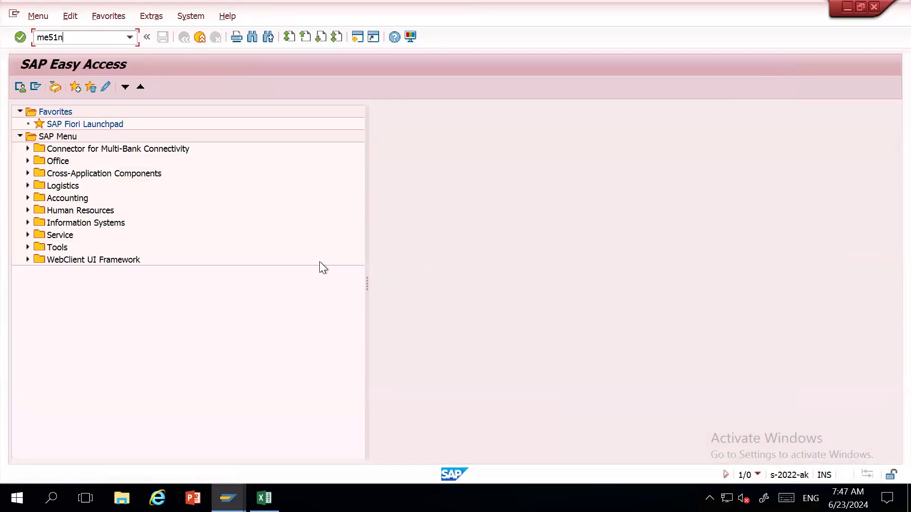
{"action": "type", "text": "me51n"}
{"action": "key", "text": "Return"}
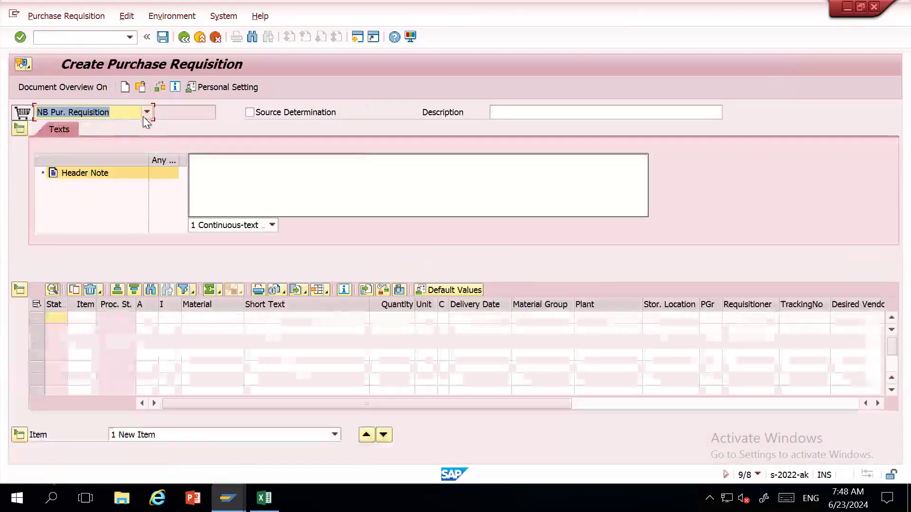
{"action": "left_click", "coordinate": [145, 117]}
{"action": "scroll", "coordinate": [101, 175], "scroll_direction": "up", "scroll_amount": 10}
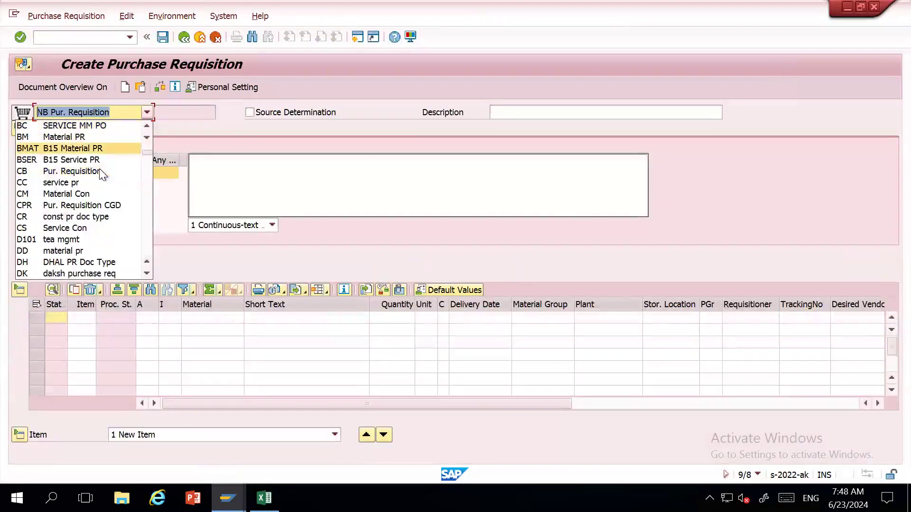
{"action": "left_click", "coordinate": [70, 148]}
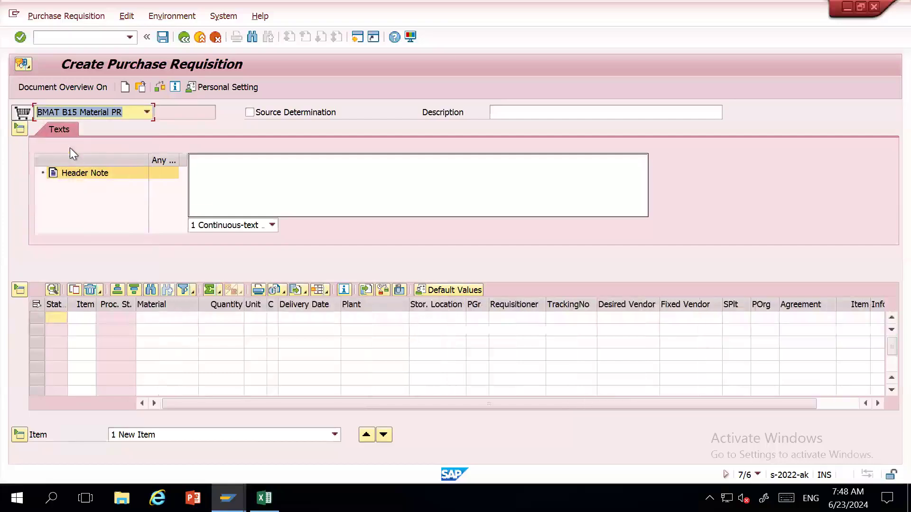
{"action": "left_click", "coordinate": [152, 315]}
{"action": "key", "text": "Down"}
{"action": "key", "text": "Return"}
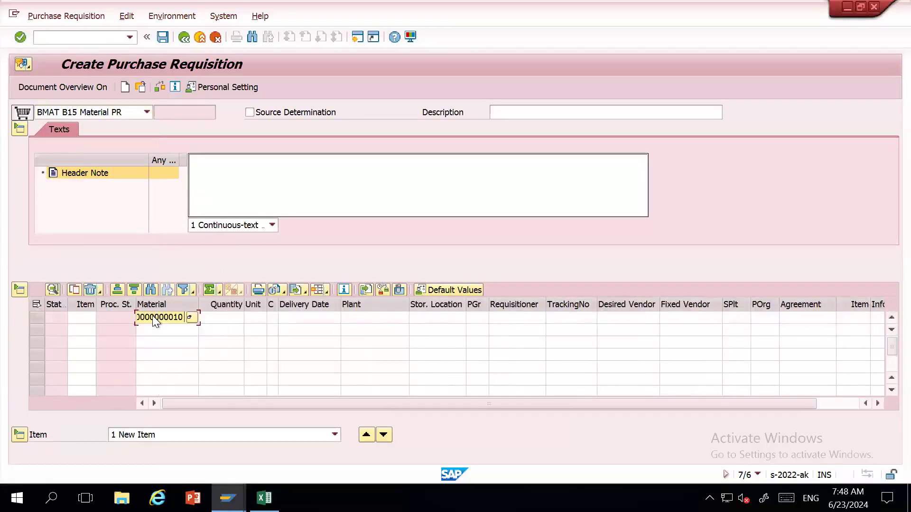
{"action": "key", "text": "Return"}
{"action": "key", "text": "Down"}
{"action": "key", "text": "Down"}
{"action": "key", "text": "Return"}
{"action": "key", "text": "Return"}
{"action": "key", "text": "Down"}
{"action": "key", "text": "Down"}
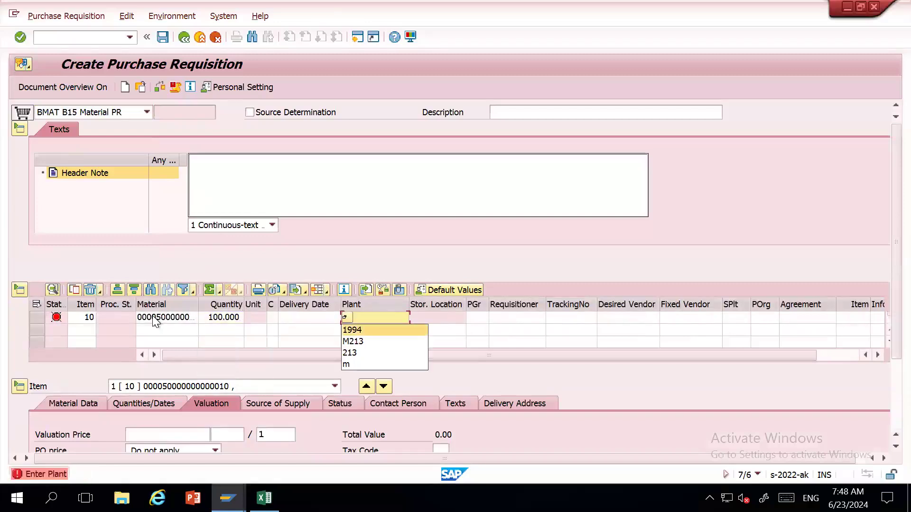
{"action": "key", "text": "Return"}
{"action": "key", "text": "Return"}
Step: Set the item's storage location to SL01 and purchasing group to 999, and save the requisition
{"action": "key", "text": "Down"}
{"action": "key", "text": "Down"}
{"action": "key", "text": "Return"}
{"action": "key", "text": "Return"}
{"action": "key", "text": "Down"}
{"action": "key", "text": "Down"}
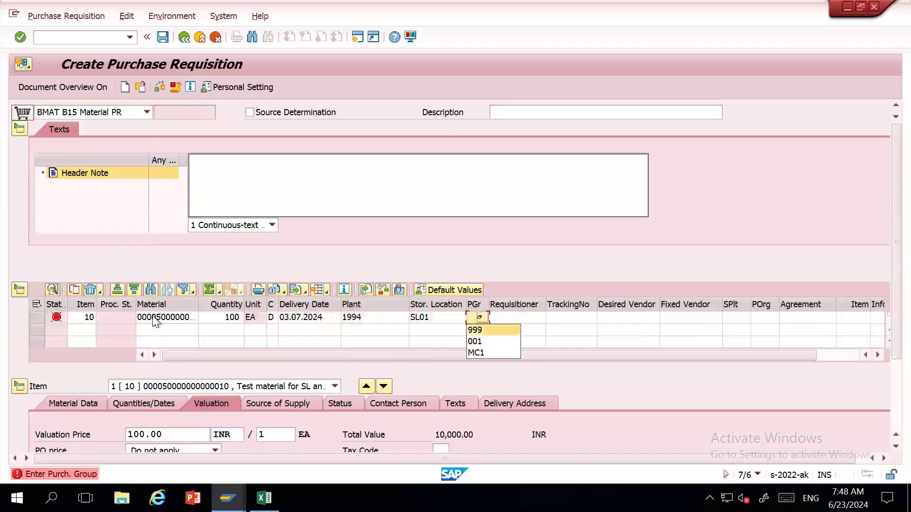
{"action": "key", "text": "Return"}
{"action": "key", "text": "Return"}
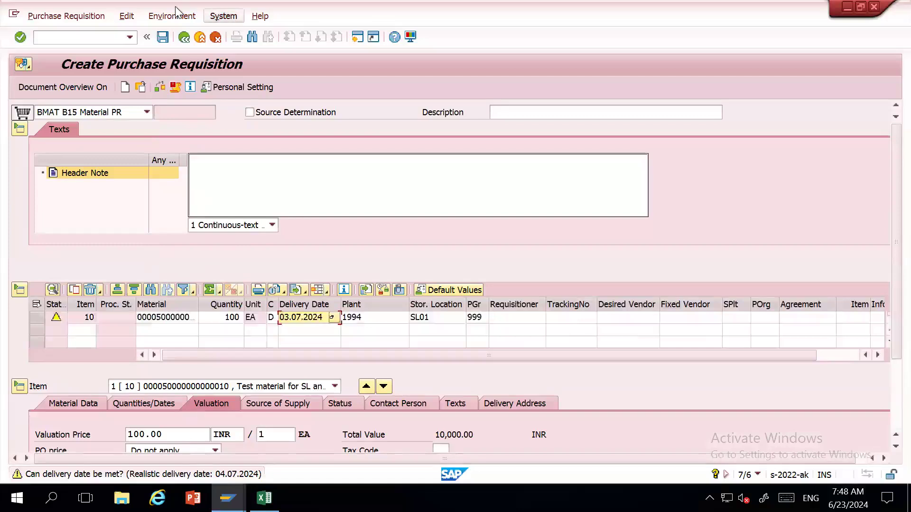
{"action": "left_click", "coordinate": [163, 37]}
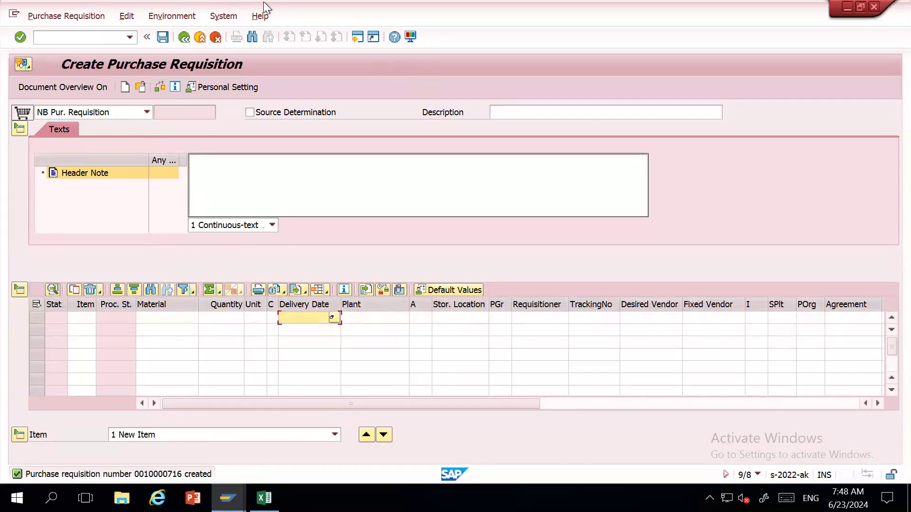
Step: Copy the newly created requisition's number from the Select Document dialog and close the dialog
{"action": "left_click", "coordinate": [140, 88]}
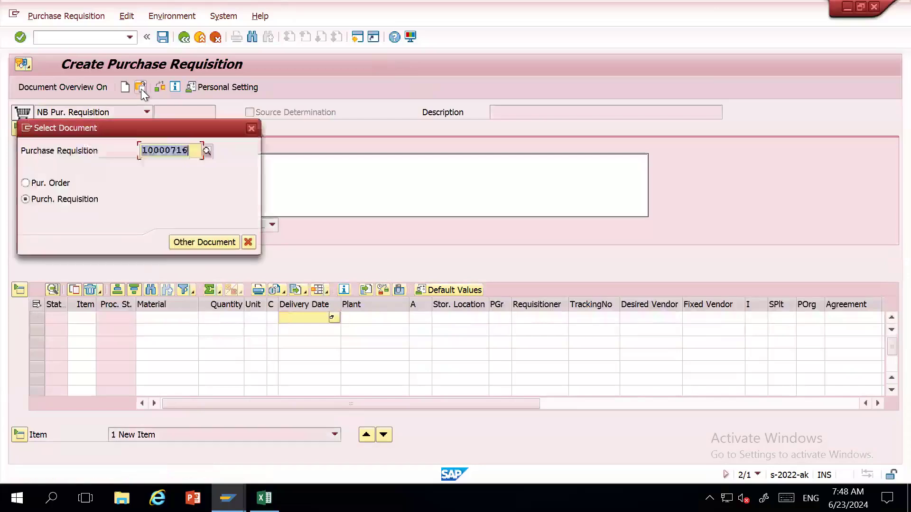
{"action": "left_click", "coordinate": [195, 151]}
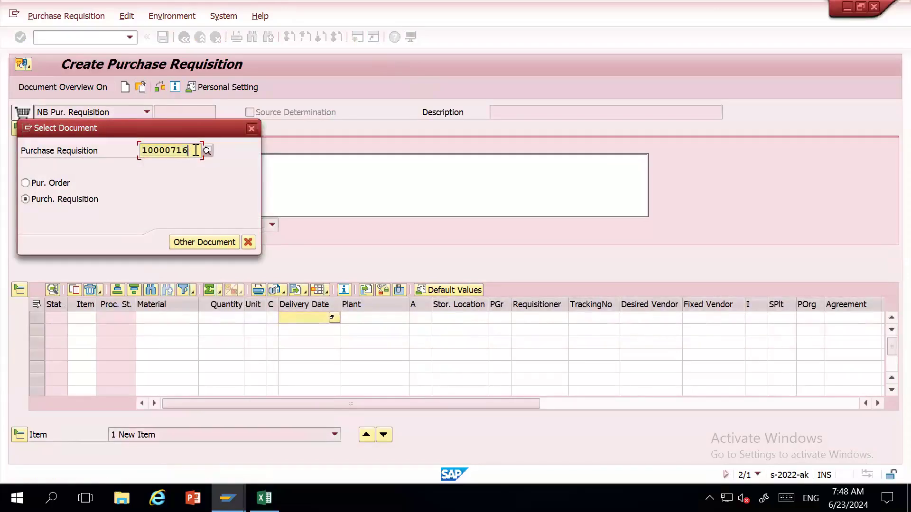
{"action": "left_click", "coordinate": [88, 155]}
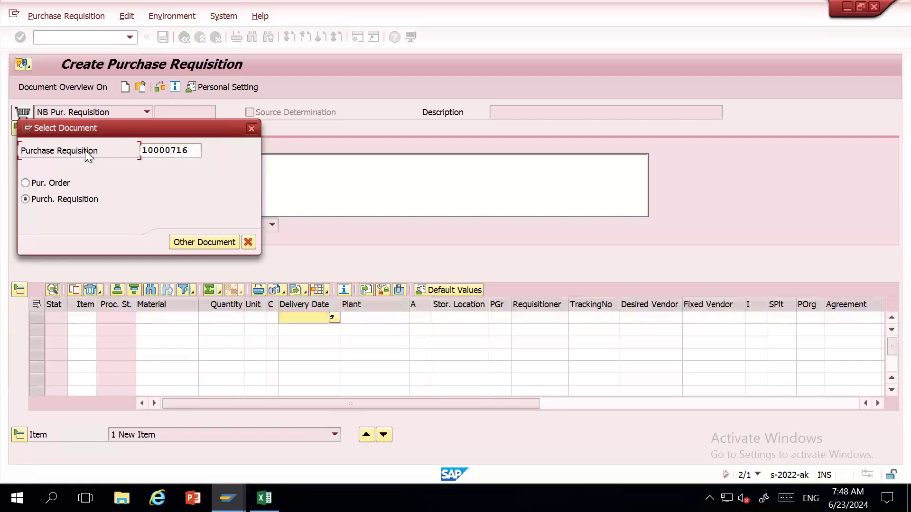
{"action": "left_click", "coordinate": [197, 150]}
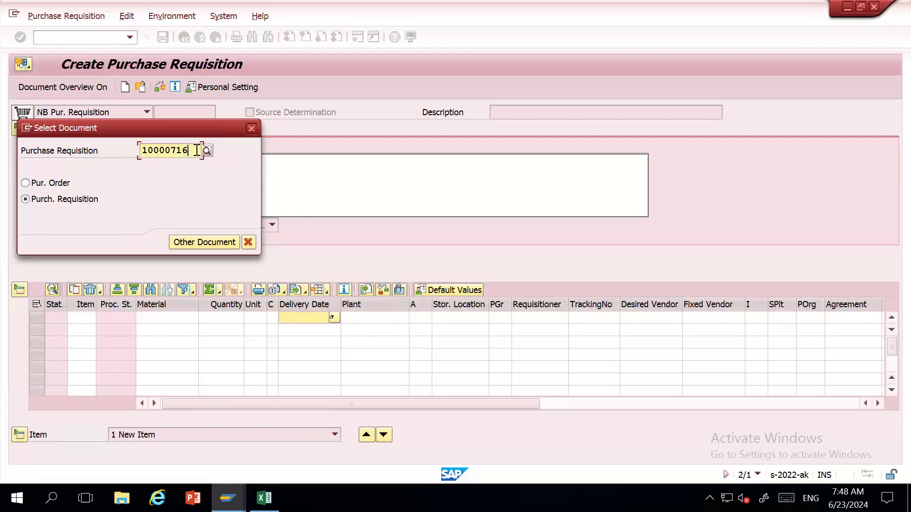
{"action": "key", "text": "shift+Left"}
{"action": "key", "text": "shift+Left"}
{"action": "key", "text": "shift+Left"}
{"action": "key", "text": "shift+Left"}
{"action": "key", "text": "shift+Left"}
{"action": "key", "text": "shift+Left"}
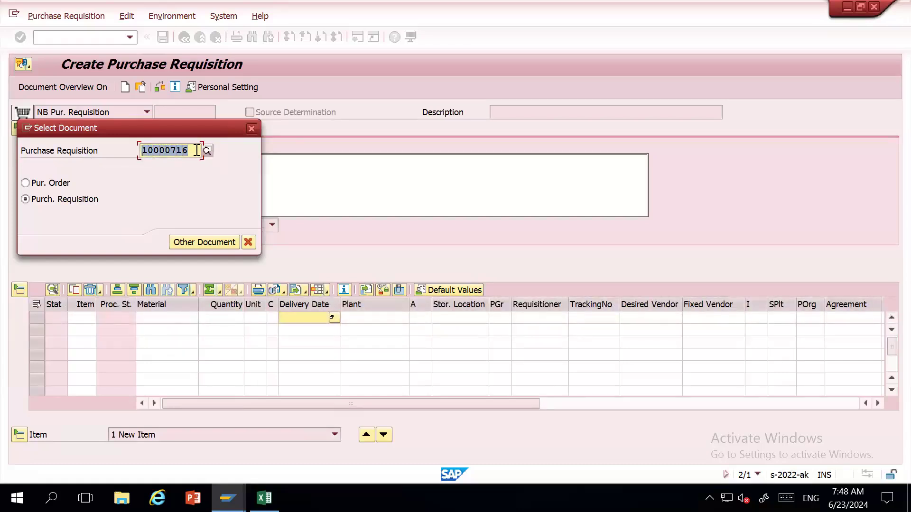
{"action": "key", "text": "ctrl+c"}
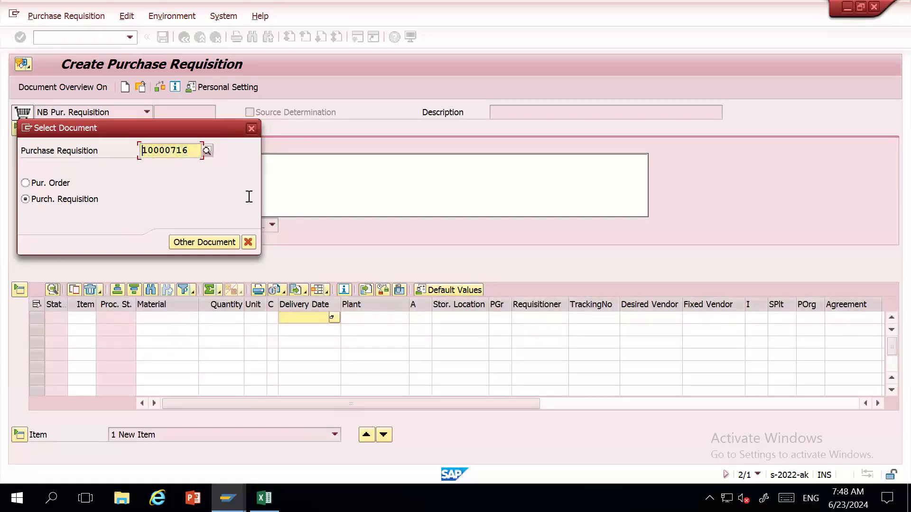
{"action": "left_click", "coordinate": [252, 128]}
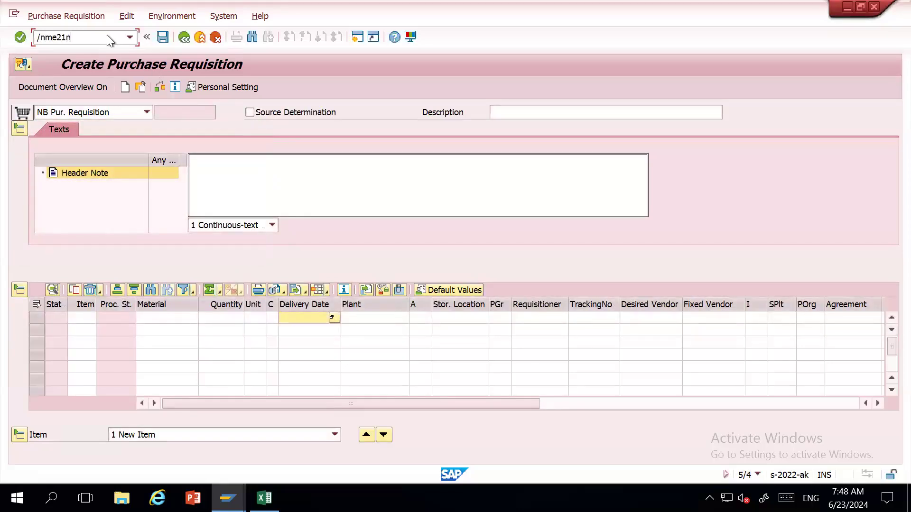
Step: Start a purchase order with /nme21n and paste the copied requisition number as the first item's purchase requisition reference
{"action": "key", "text": "Return"}
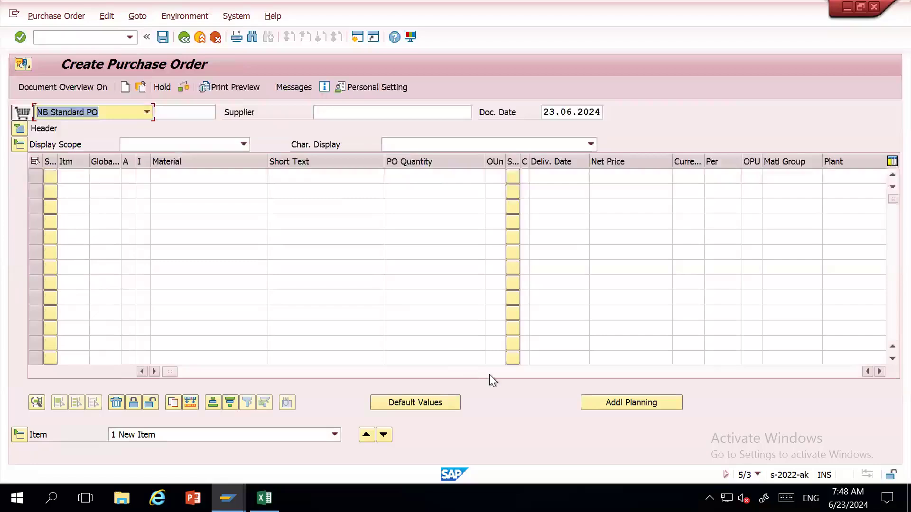
{"action": "left_click", "coordinate": [490, 372]}
{"action": "left_click", "coordinate": [532, 180]}
{"action": "key", "text": "ctrl+v"}
{"action": "key", "text": "Return"}
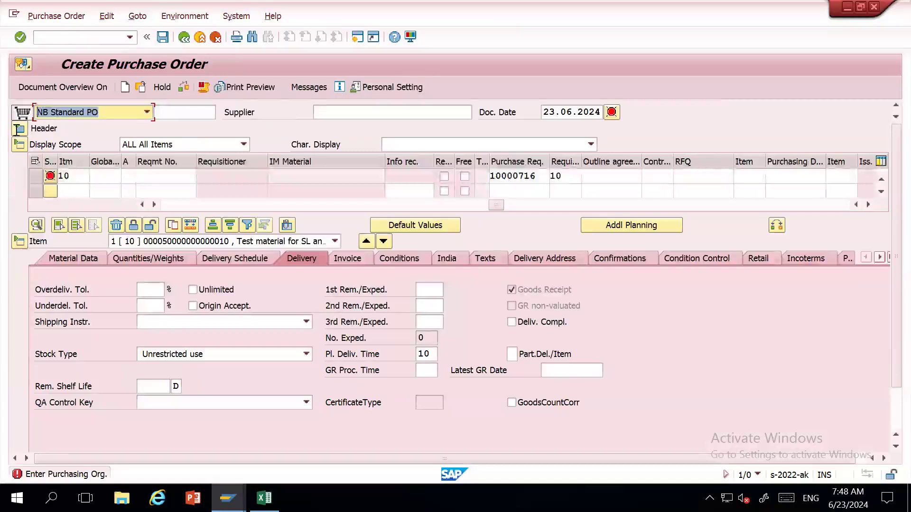
Step: Expand the purchase order header and enter supplier 111 and purchasing organization 1994
{"action": "left_click", "coordinate": [19, 128]}
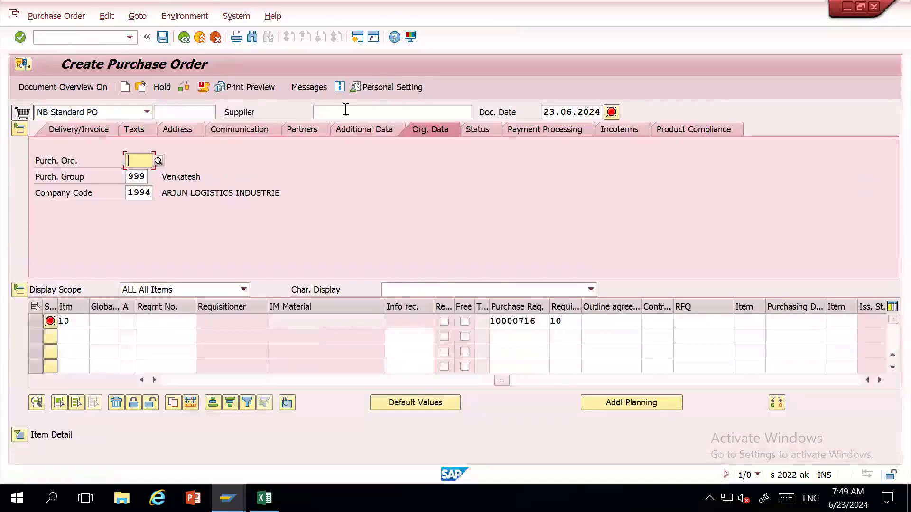
{"action": "left_click", "coordinate": [346, 110]}
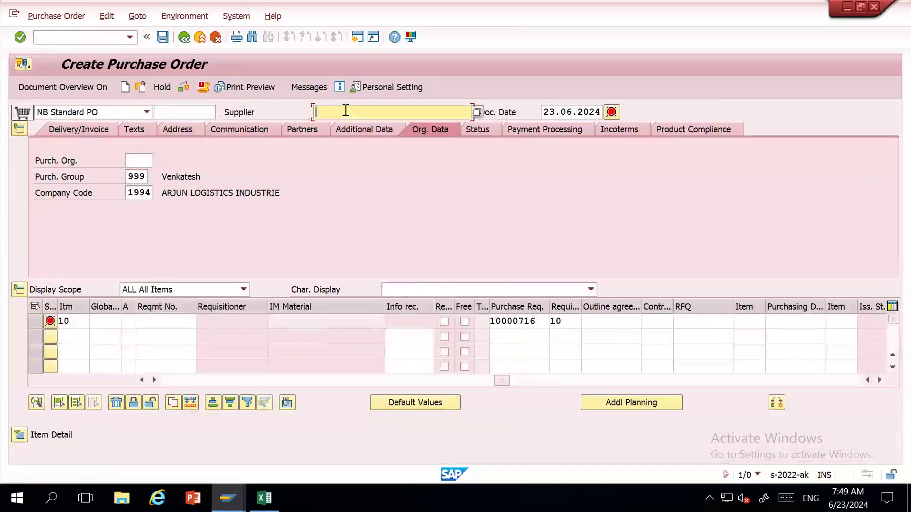
{"action": "type", "text": "111"}
{"action": "left_click", "coordinate": [140, 161]}
{"action": "left_click", "coordinate": [141, 172]}
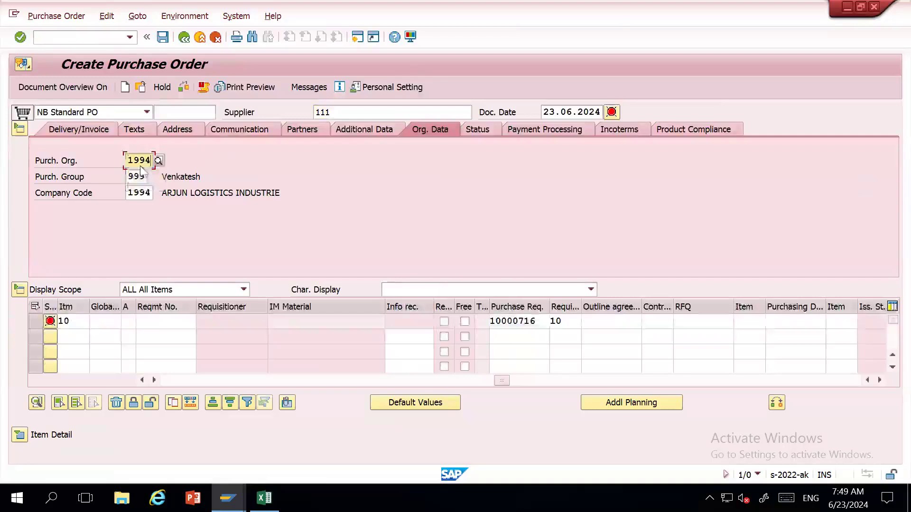
{"action": "key", "text": "Return"}
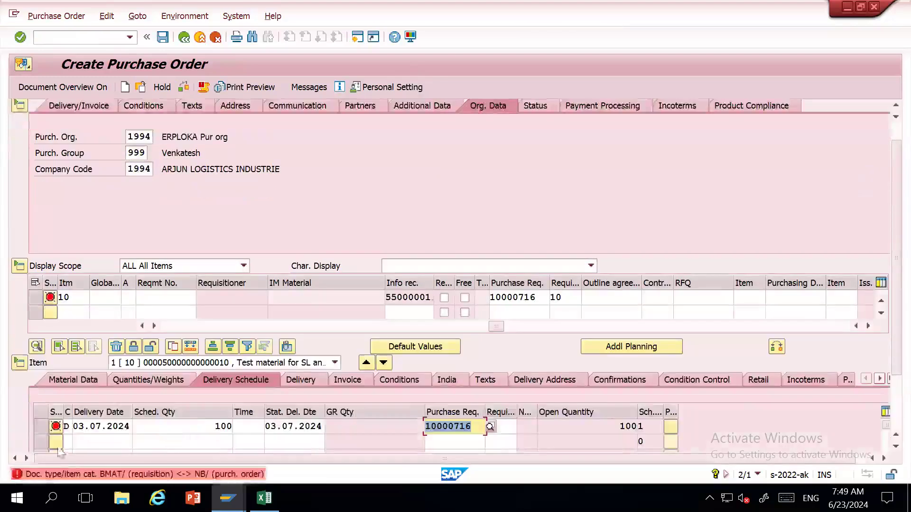
Step: Open the detailed explanation of the document type/item category error and examine which requisition type it names
{"action": "double_click", "coordinate": [75, 474]}
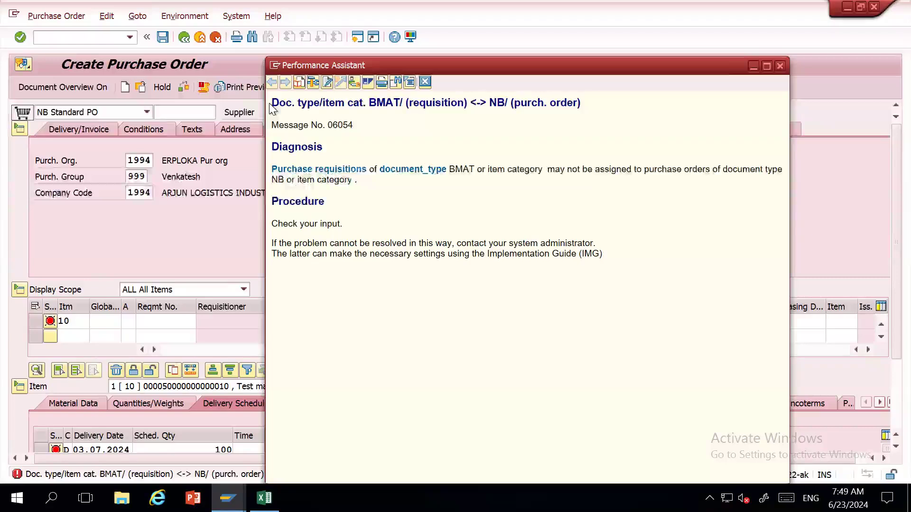
{"action": "left_click_drag", "start_coordinate": [277, 105], "coordinate": [390, 99]}
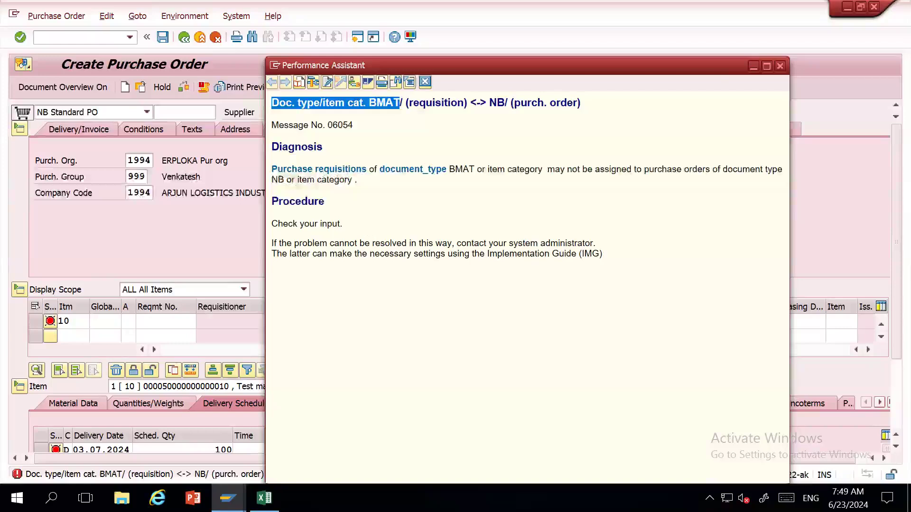
Step: Switch to the Excel workbook and enter the headings Doc type and Item cat in row 15, columns 6 and 7
{"action": "left_click", "coordinate": [265, 498]}
{"action": "left_click", "coordinate": [311, 357]}
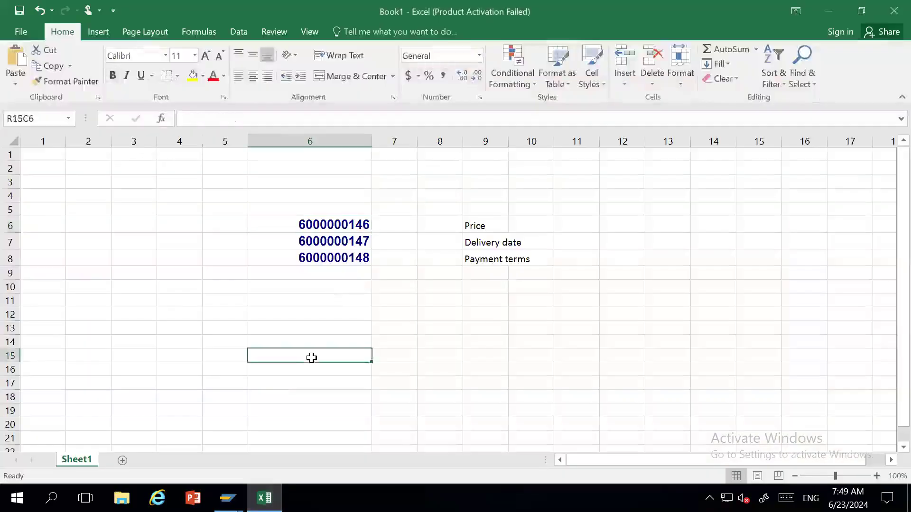
{"action": "type", "text": "Doc "}
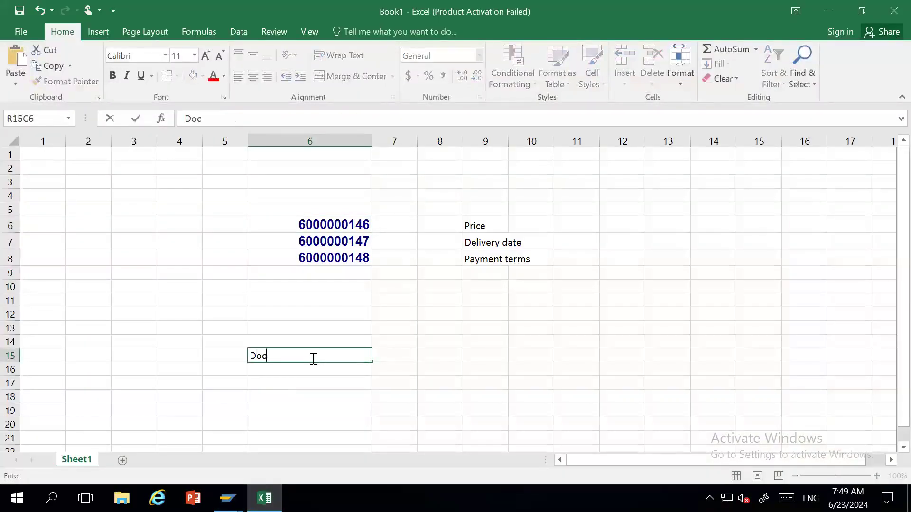
{"action": "type", "text": "typ"}
{"action": "key", "text": "BackSpace"}
{"action": "key", "text": "Tab"}
{"action": "key", "text": "alt+Tab"}
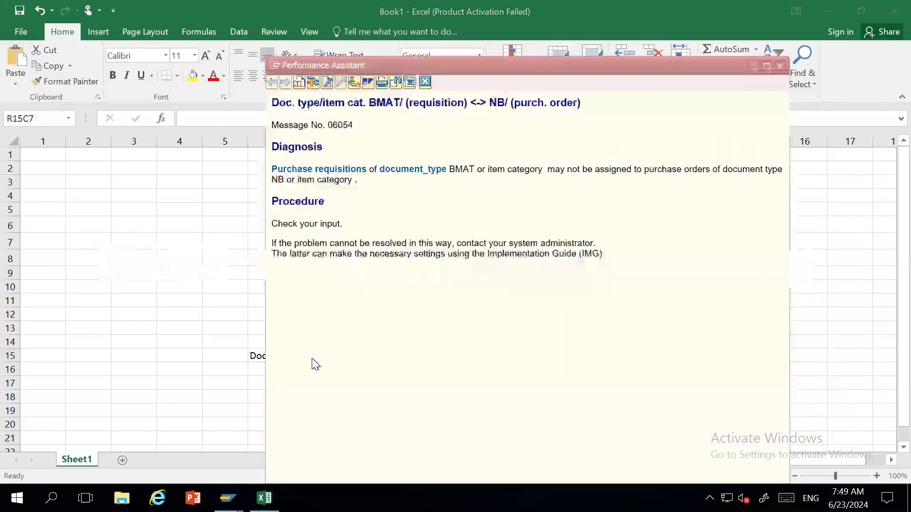
{"action": "key", "text": "alt+Tab"}
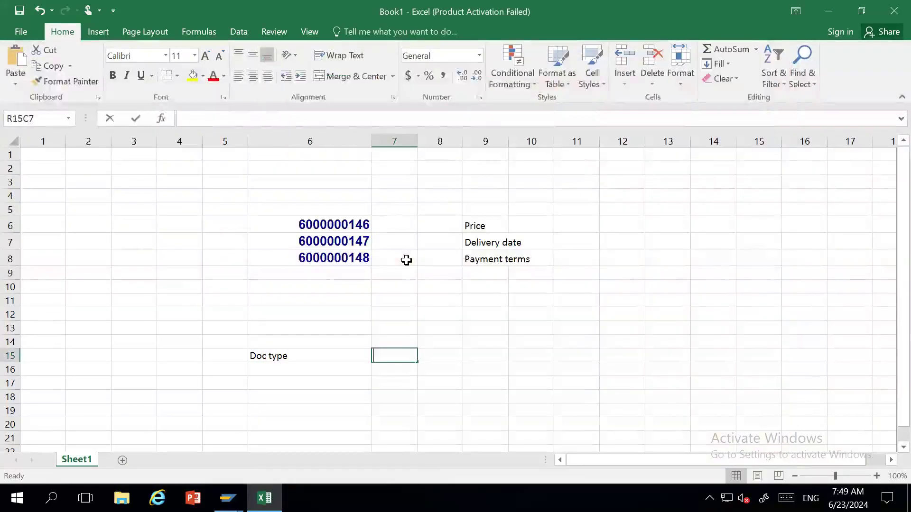
{"action": "type", "text": "Item cat"}
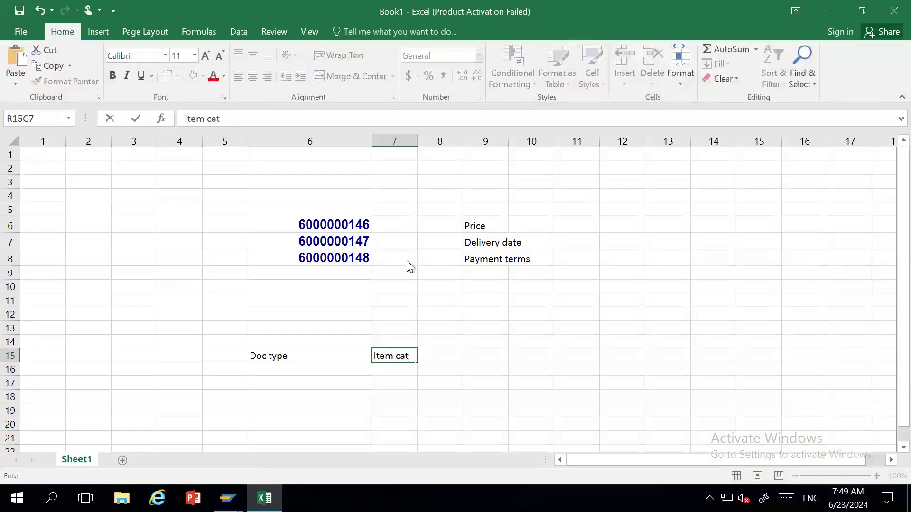
{"action": "key", "text": "alt+Tab"}
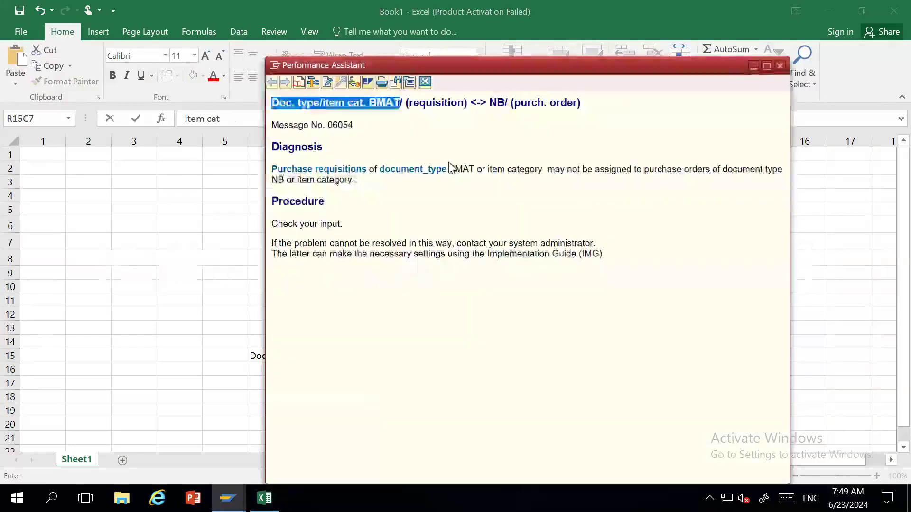
{"action": "key", "text": "alt+Tab"}
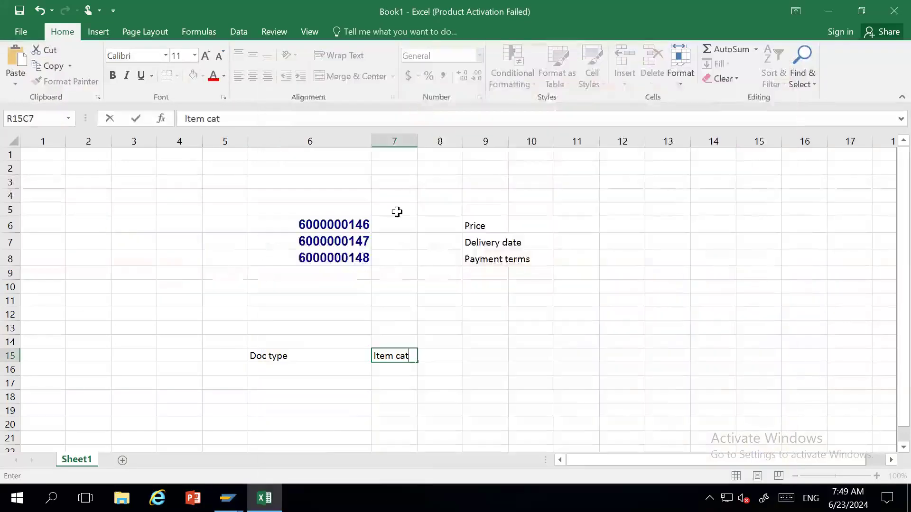
Step: Merge and center the two cells above the Doc type and Item cat headings and enter PR as their title
{"action": "left_click_drag", "start_coordinate": [307, 338], "coordinate": [388, 341]}
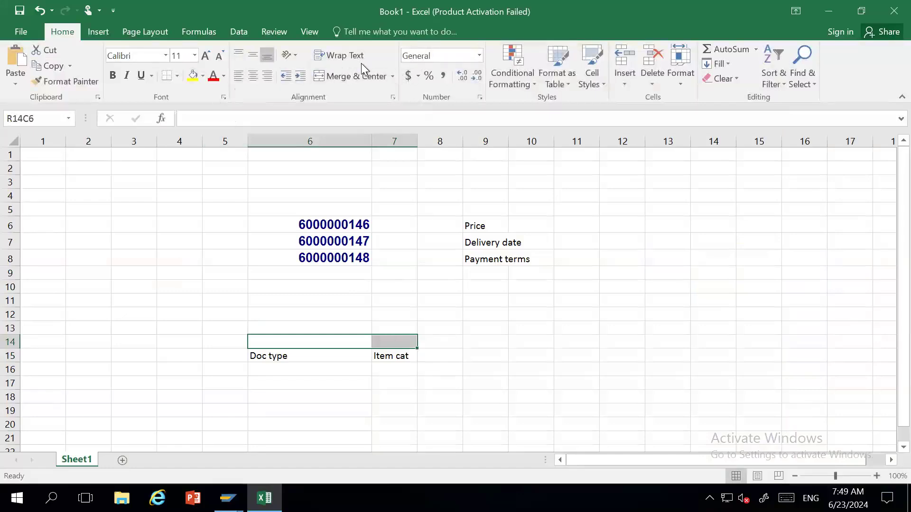
{"action": "left_click", "coordinate": [359, 77]}
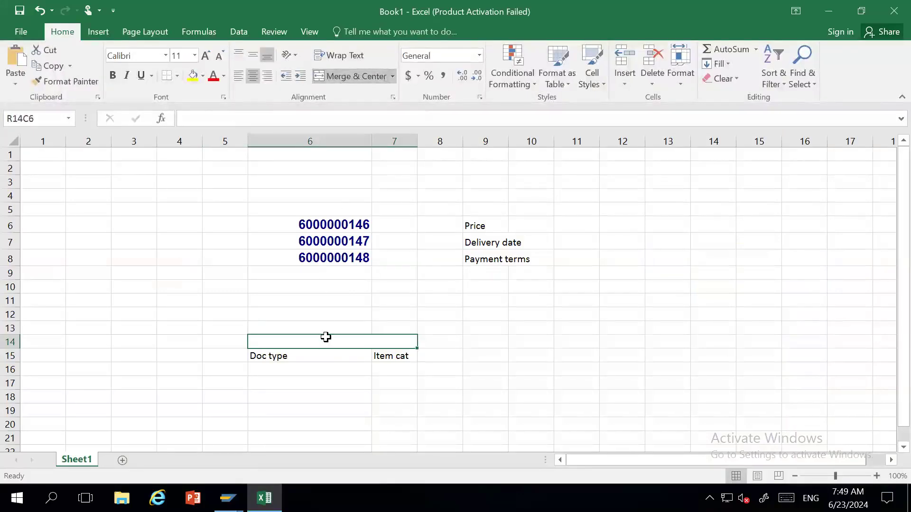
{"action": "type", "text": "PR"}
{"action": "key", "text": "Tab"}
Step: Apply All Borders to the PR title and its Doc type and Item cat headings
{"action": "left_click_drag", "start_coordinate": [333, 342], "coordinate": [362, 357]}
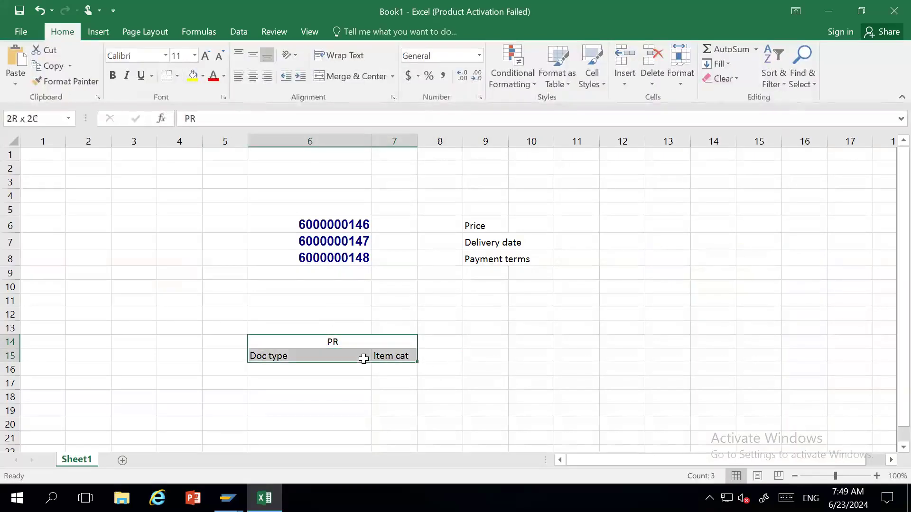
{"action": "left_click", "coordinate": [177, 76]}
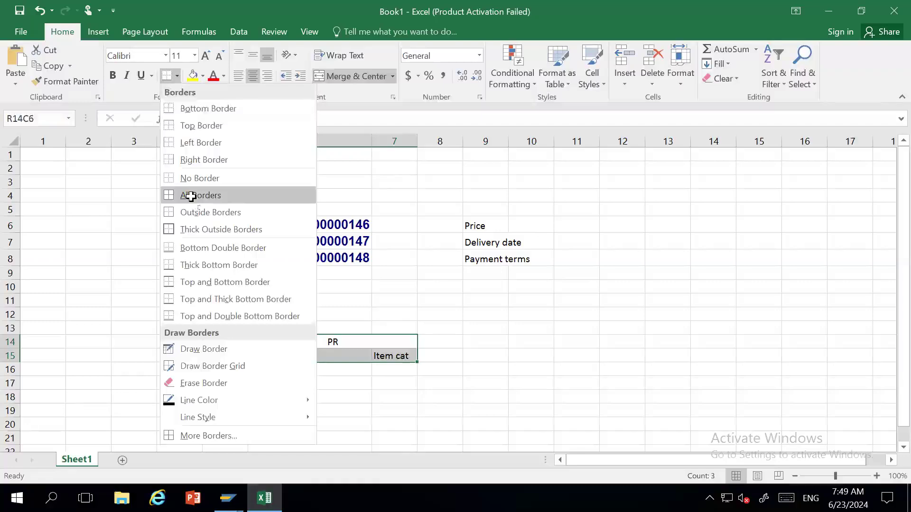
{"action": "left_click", "coordinate": [194, 196]}
{"action": "left_click", "coordinate": [574, 338]}
Step: Switch back to the SAP error explanation and examine the requisition and purchase order parts of its title
{"action": "key", "text": "alt+Tab"}
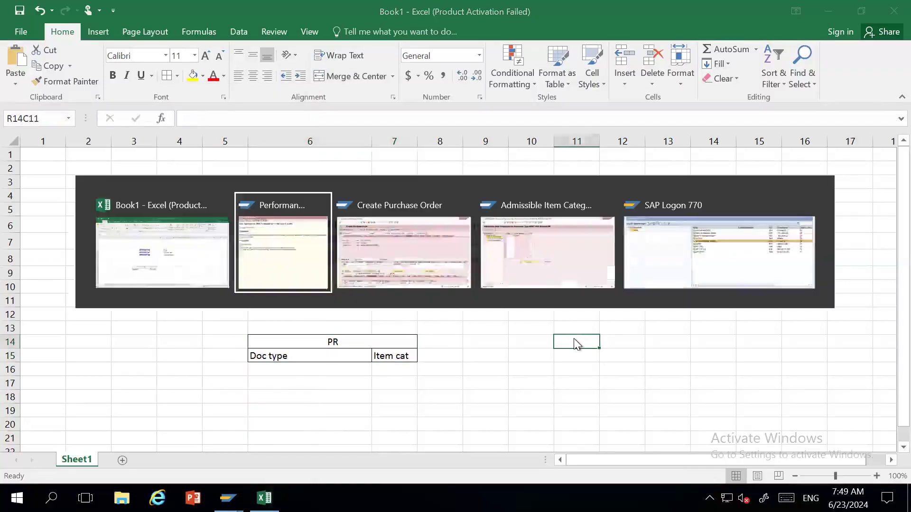
{"action": "key", "text": "alt+Tab"}
{"action": "key", "text": "alt+shift+Tab"}
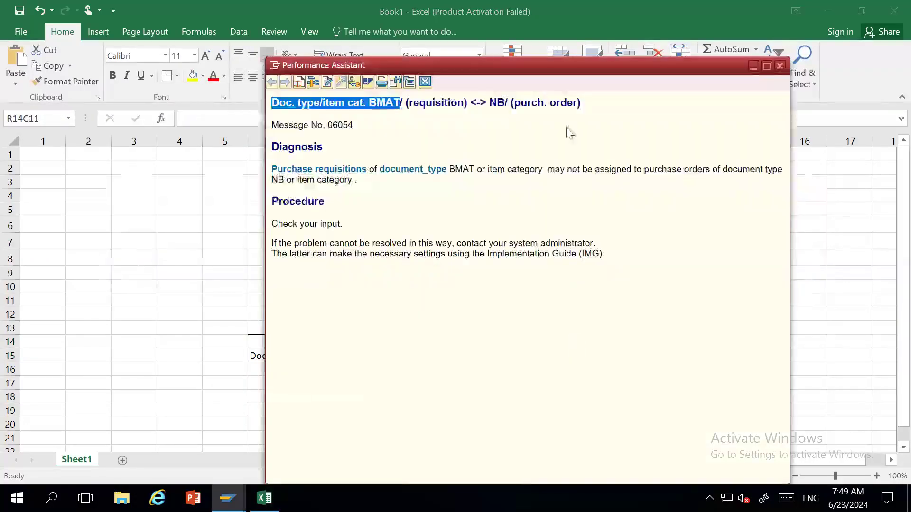
{"action": "left_click", "coordinate": [472, 106]}
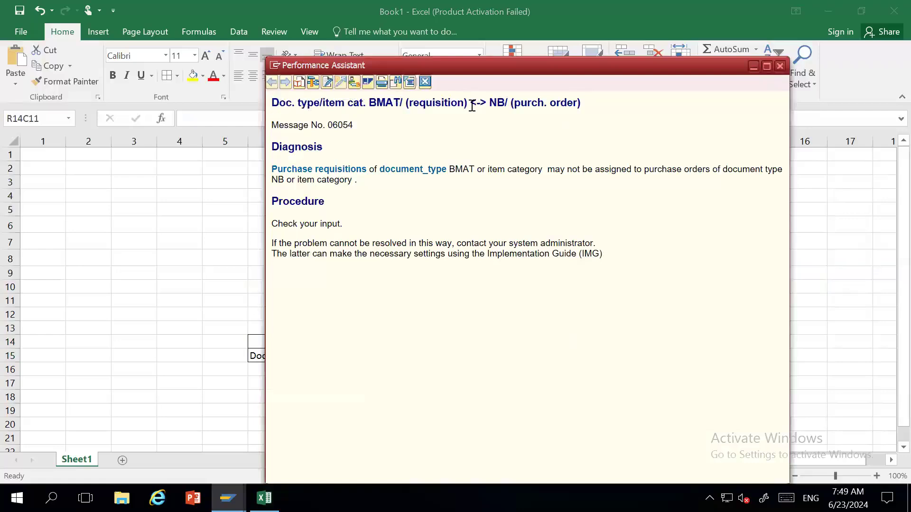
{"action": "left_click_drag", "start_coordinate": [474, 106], "coordinate": [481, 106]}
{"action": "left_click_drag", "start_coordinate": [491, 103], "coordinate": [577, 101]}
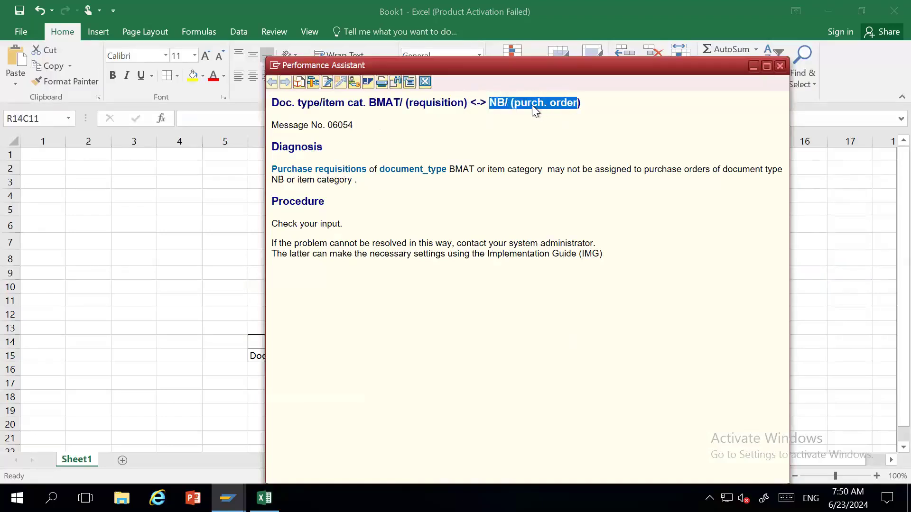
{"action": "left_click", "coordinate": [501, 101]}
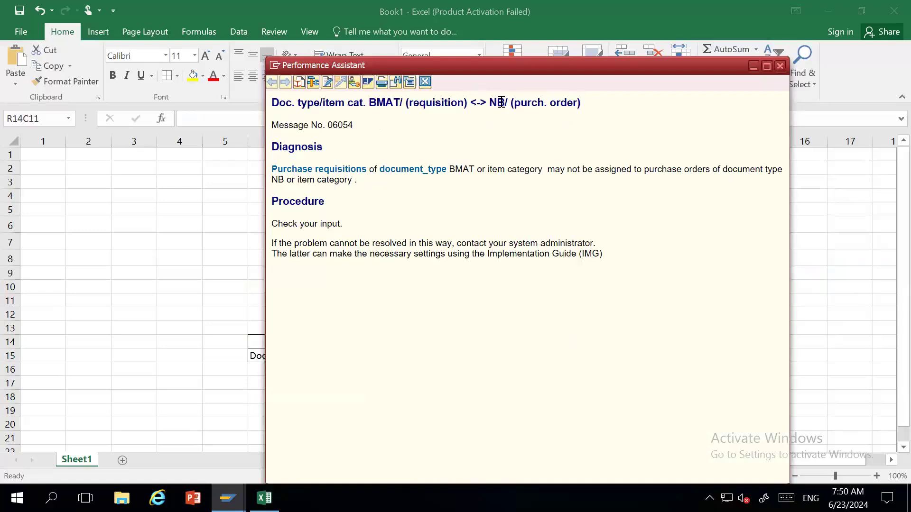
{"action": "key", "text": "alt+Tab"}
{"action": "key", "text": "Left"}
{"action": "key", "text": "Down"}
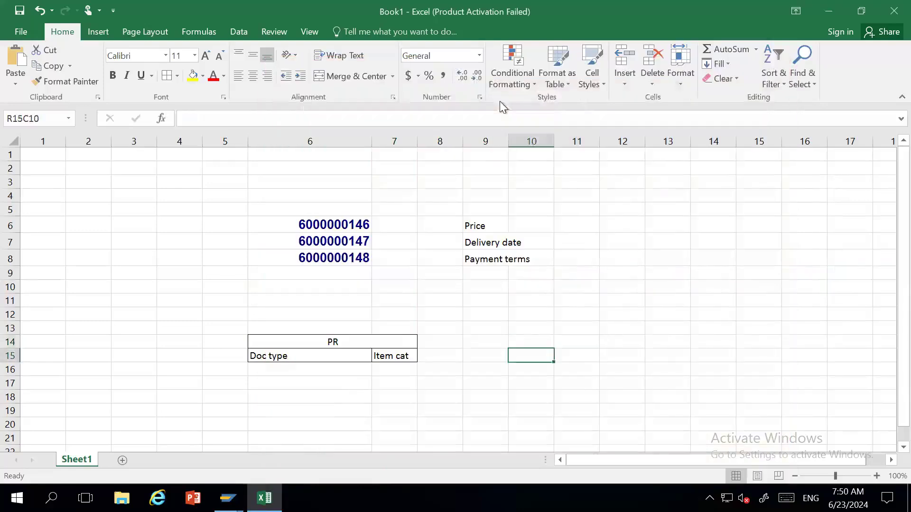
{"action": "key", "text": "Left"}
{"action": "type", "text": "NB"}
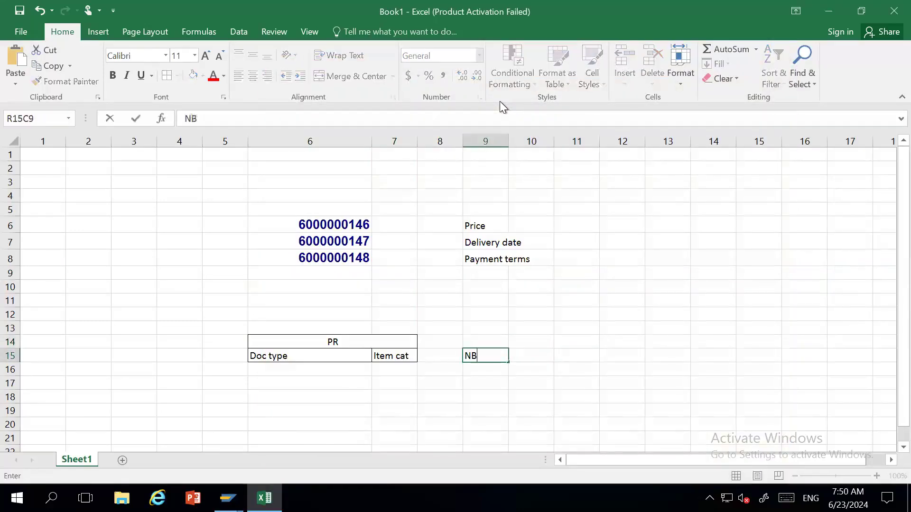
{"action": "key", "text": "Tab"}
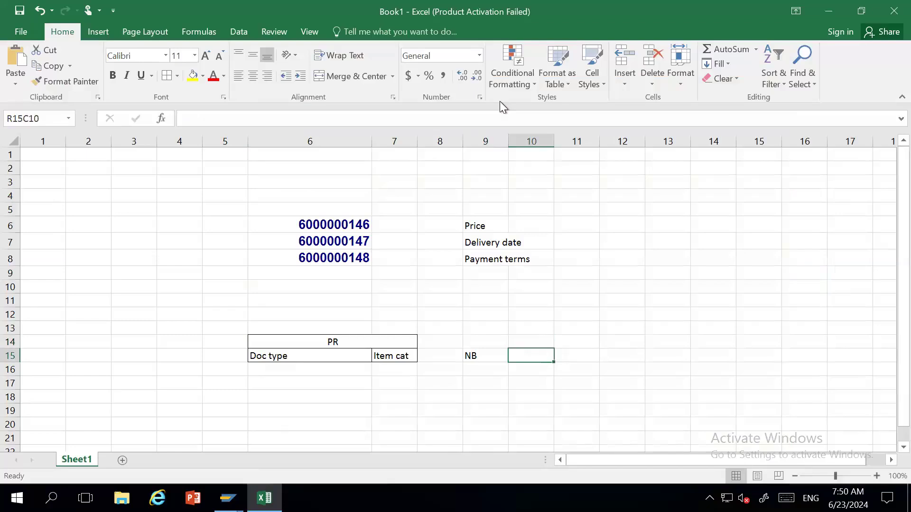
Step: Copy the Doc type and Item cat headings to row 15, columns 9 and 10
{"action": "key", "text": "Left"}
{"action": "key", "text": "Left"}
{"action": "key", "text": "Left"}
{"action": "key", "text": "Left"}
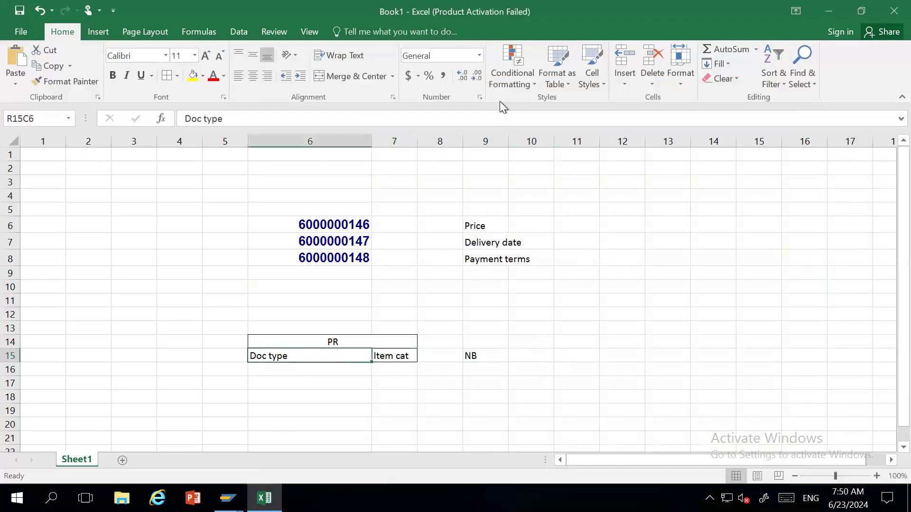
{"action": "key", "text": "shift+Right"}
{"action": "key", "text": "ctrl+c"}
{"action": "key", "text": "Right"}
{"action": "key", "text": "Right"}
{"action": "key", "text": "Right"}
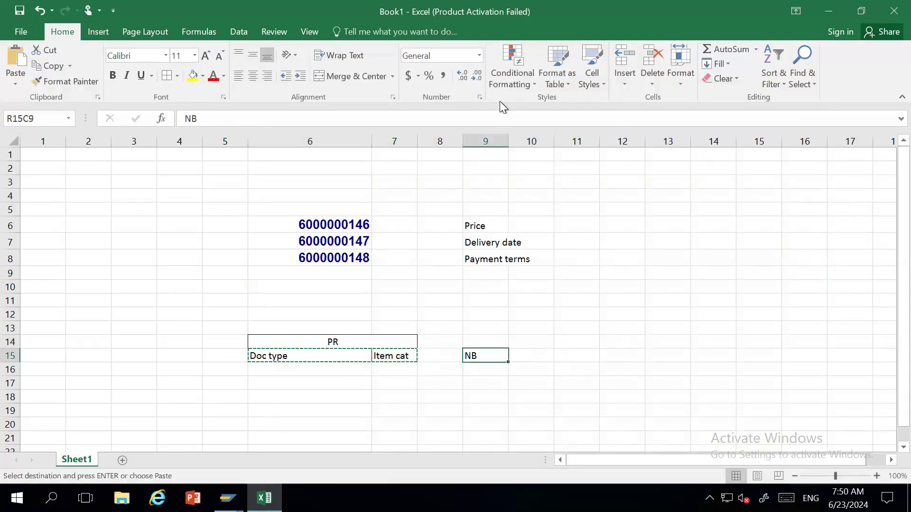
{"action": "key", "text": "ctrl+v"}
Step: Merge and center the two cells above the copied headings and enter PO as their title
{"action": "key", "text": "Up"}
{"action": "key", "text": "shift+Right"}
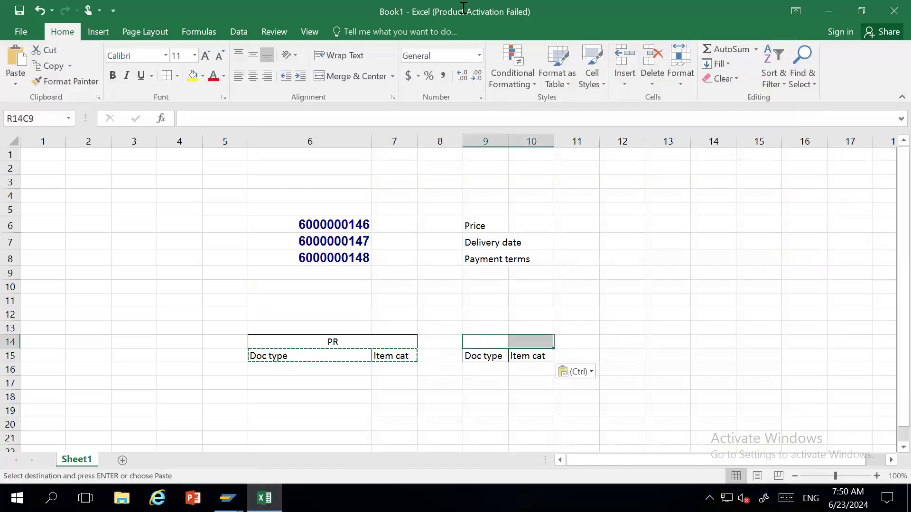
{"action": "left_click", "coordinate": [353, 76]}
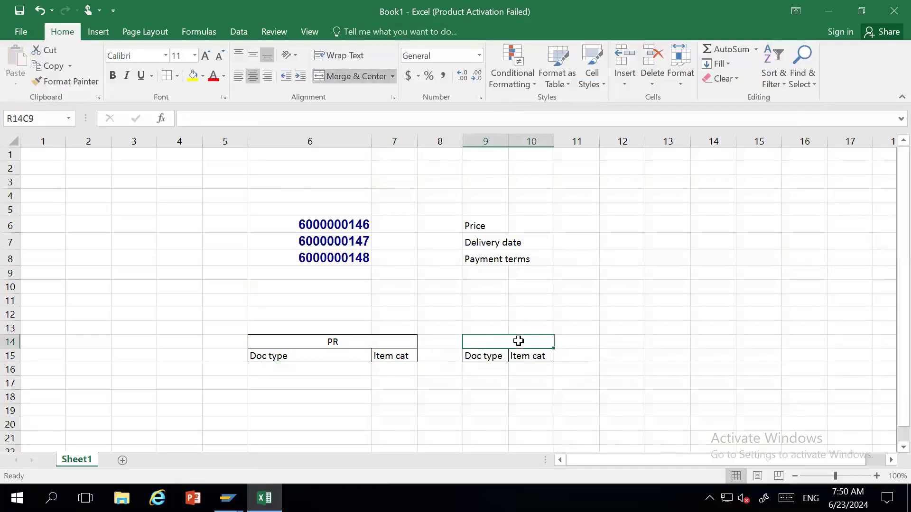
{"action": "type", "text": "po"}
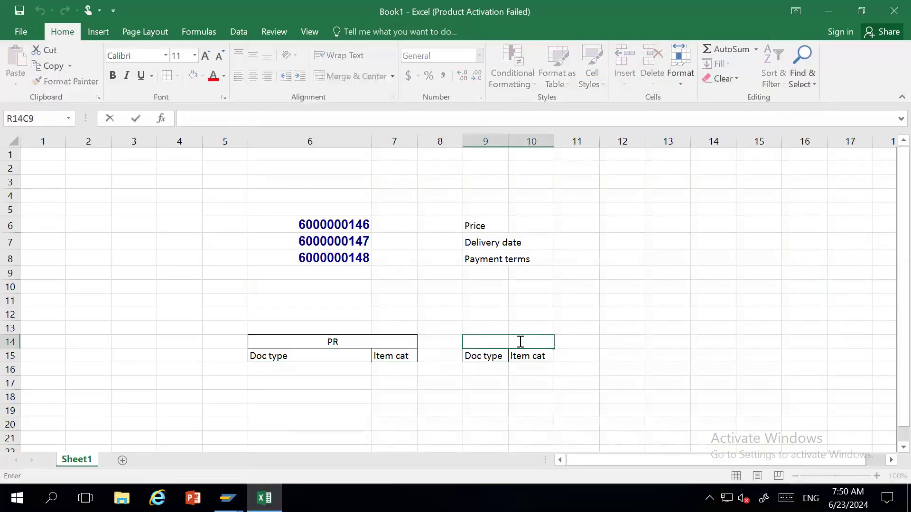
{"action": "key", "text": "BackSpace"}
{"action": "key", "text": "BackSpace"}
{"action": "type", "text": "PO"}
{"action": "left_click", "coordinate": [350, 398]}
Step: Fill the first row under PR with document type BMAT and item category STANDARD
{"action": "left_click", "coordinate": [321, 367]}
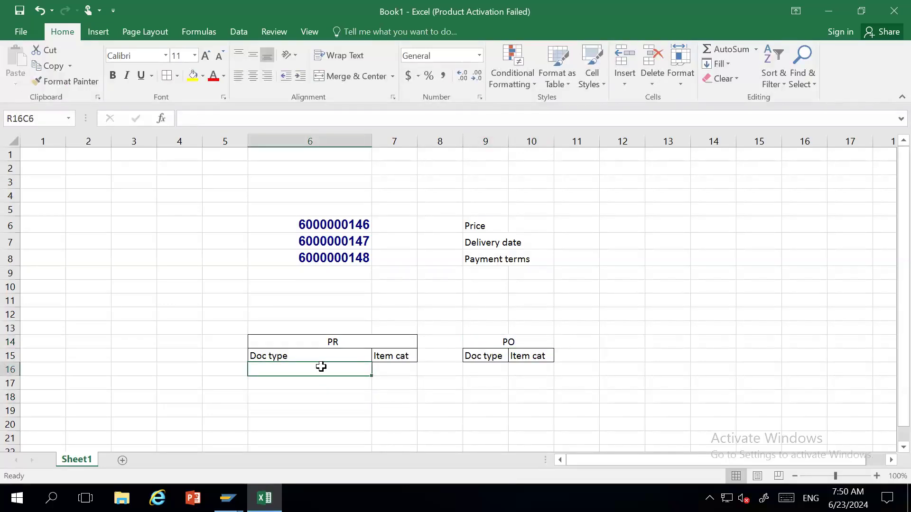
{"action": "type", "text": "BMAT"}
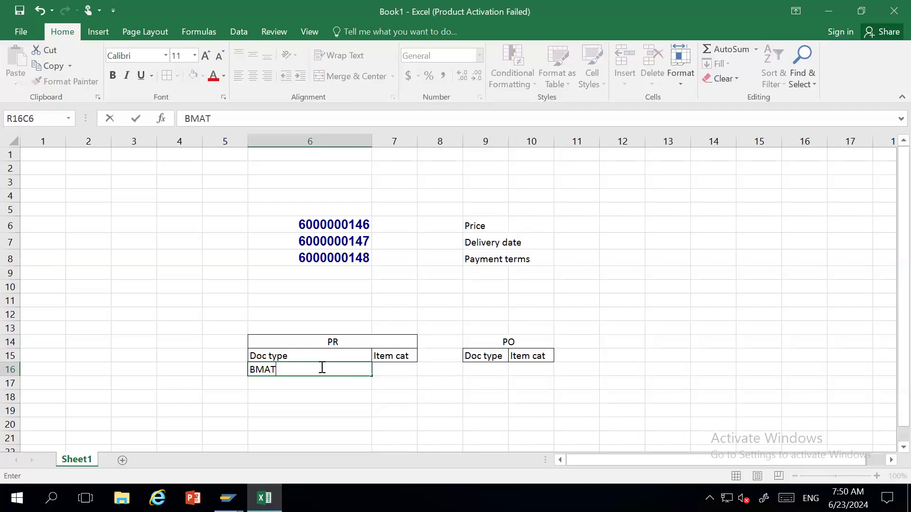
{"action": "key", "text": "Tab"}
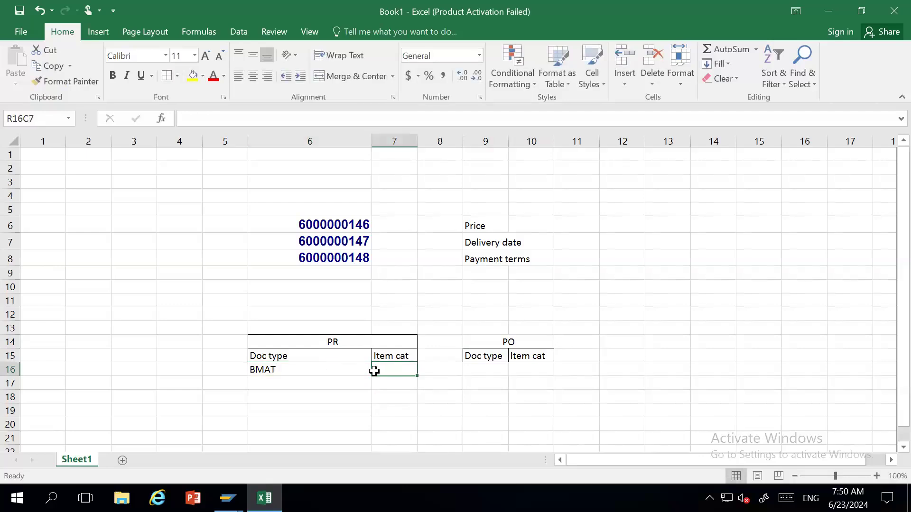
{"action": "type", "text": "STAND"}
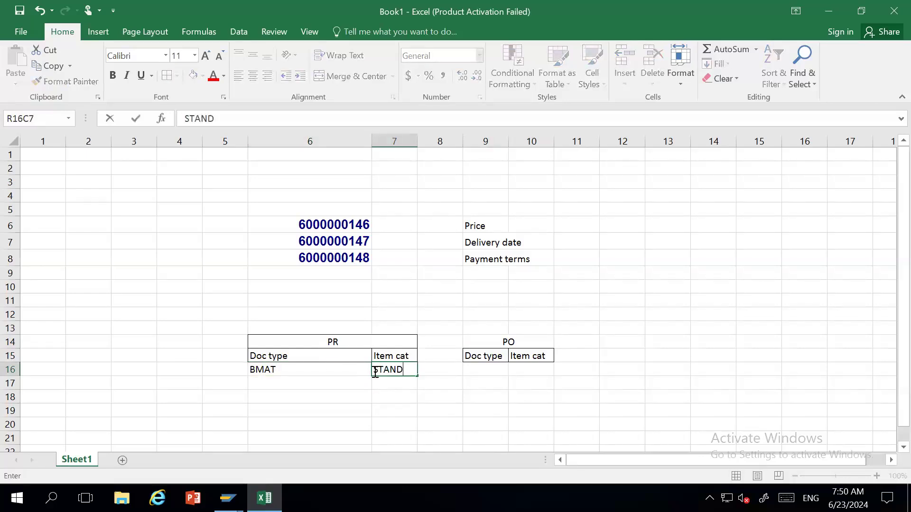
{"action": "type", "text": "ARD"}
{"action": "key", "text": "Tab"}
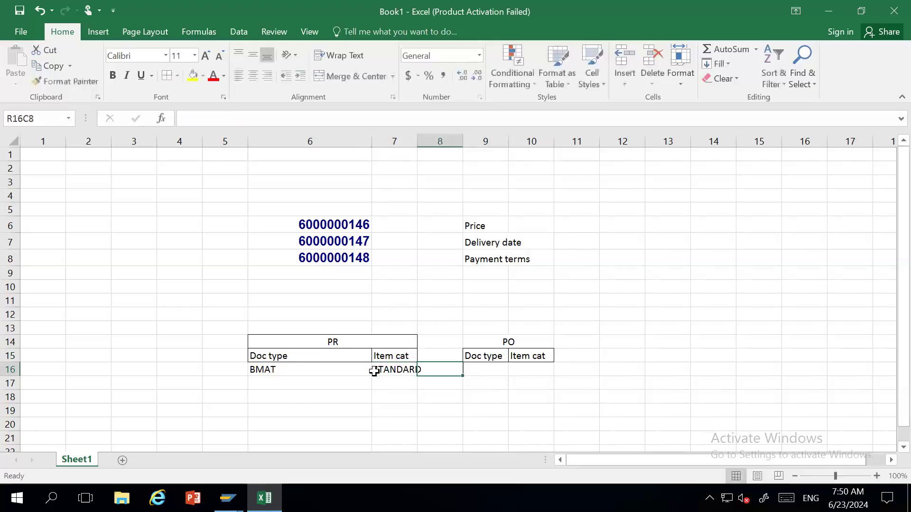
Step: Check the purchase order's document type in SAP and fill the first row under PO in Excel with NB and STANDARD
{"action": "key", "text": "Tab"}
{"action": "key", "text": "alt+Tab"}
{"action": "key", "text": "alt+Tab"}
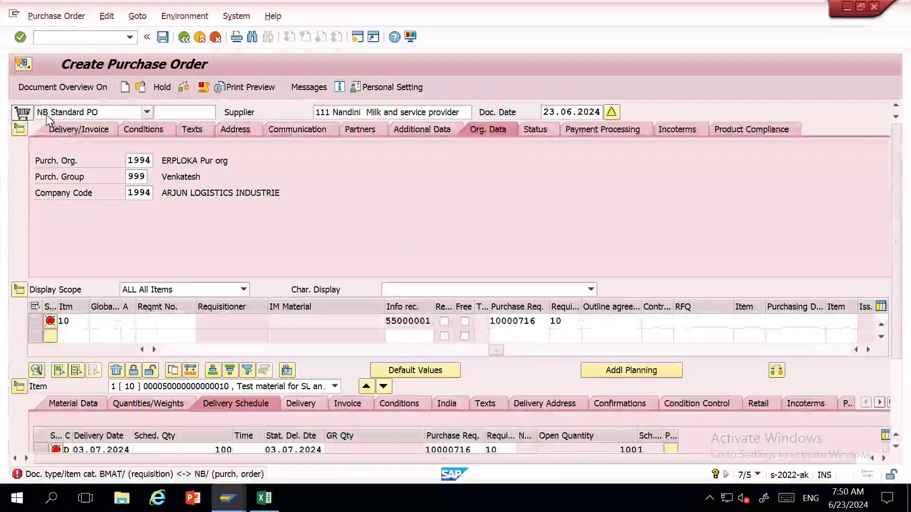
{"action": "key", "text": "alt+Tab"}
{"action": "type", "text": "NB"}
{"action": "key", "text": "Tab"}
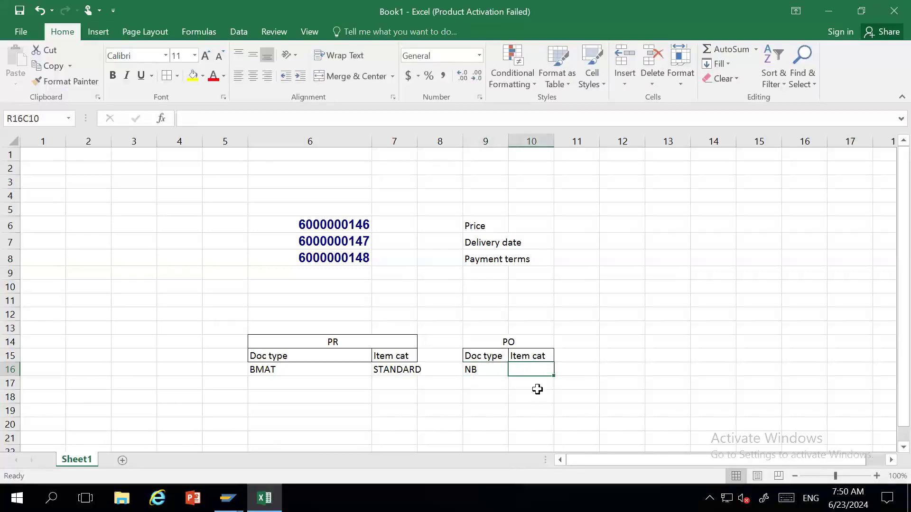
{"action": "type", "text": "STANDAR"}
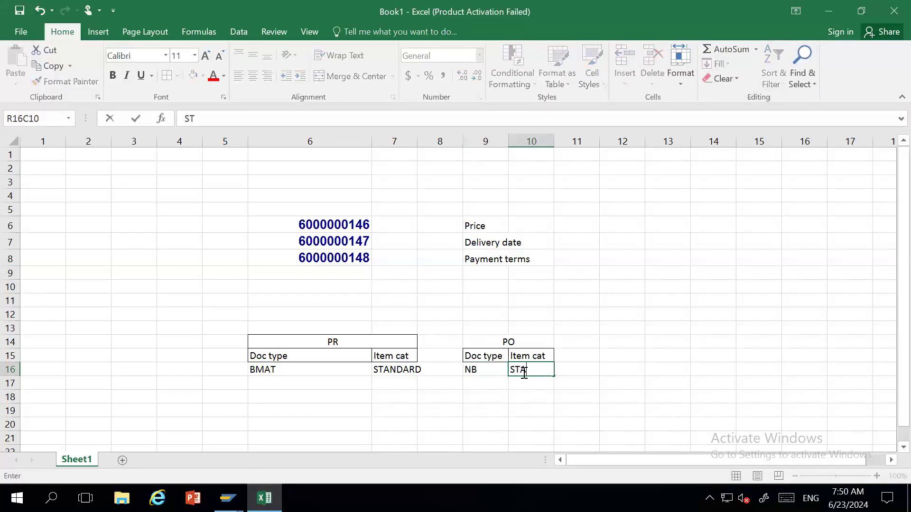
{"action": "type", "text": "D"}
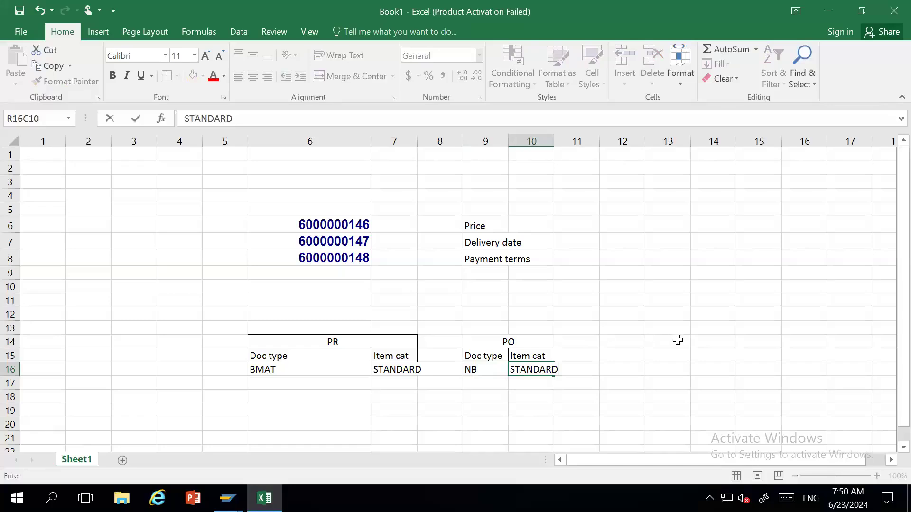
Step: Autofit the widths of columns 9 and 10 to the contents of the PO block
{"action": "left_click", "coordinate": [676, 341]}
{"action": "left_click", "coordinate": [480, 341]}
{"action": "left_click_drag", "start_coordinate": [536, 370], "coordinate": [539, 374]}
{"action": "key", "text": "alt+o"}
{"action": "key", "text": "c"}
{"action": "key", "text": "a"}
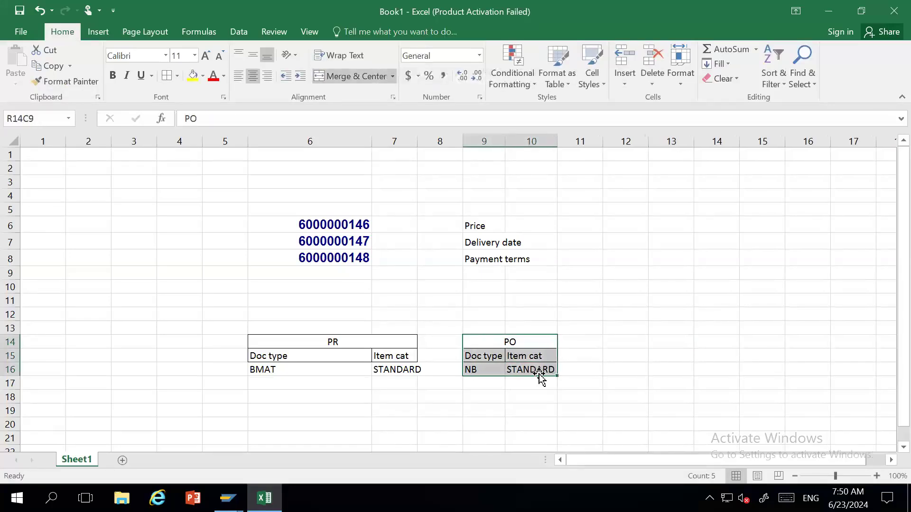
{"action": "left_click", "coordinate": [634, 370]}
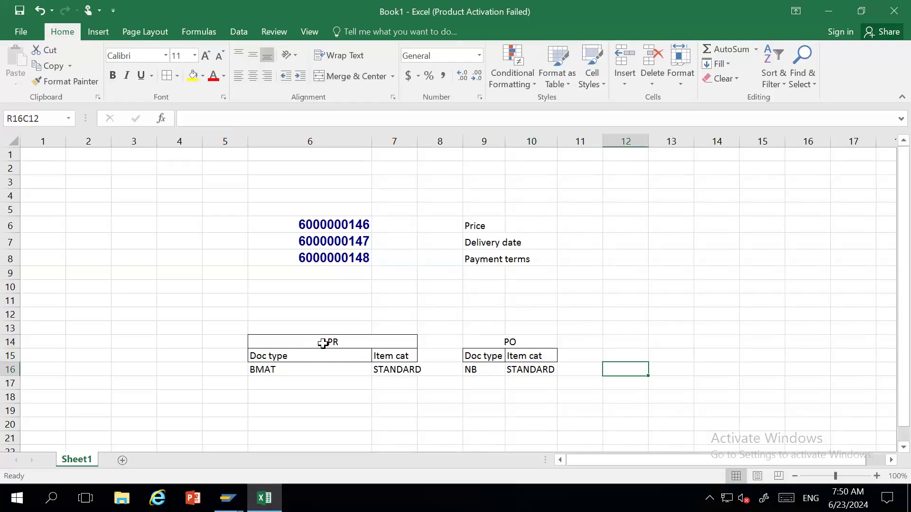
Step: Autofit the widths of columns 6 and 7 to the contents of the PR block
{"action": "left_click", "coordinate": [325, 345]}
{"action": "left_click_drag", "start_coordinate": [393, 378], "coordinate": [326, 376]}
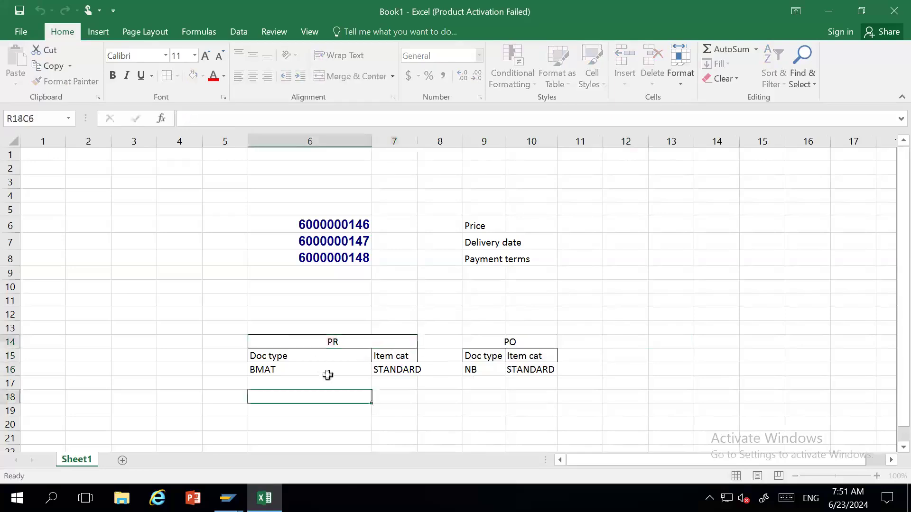
{"action": "left_click_drag", "start_coordinate": [291, 342], "coordinate": [400, 372]}
{"action": "key", "text": "alt+o"}
{"action": "key", "text": "c"}
{"action": "key", "text": "a"}
{"action": "left_click", "coordinate": [537, 394]}
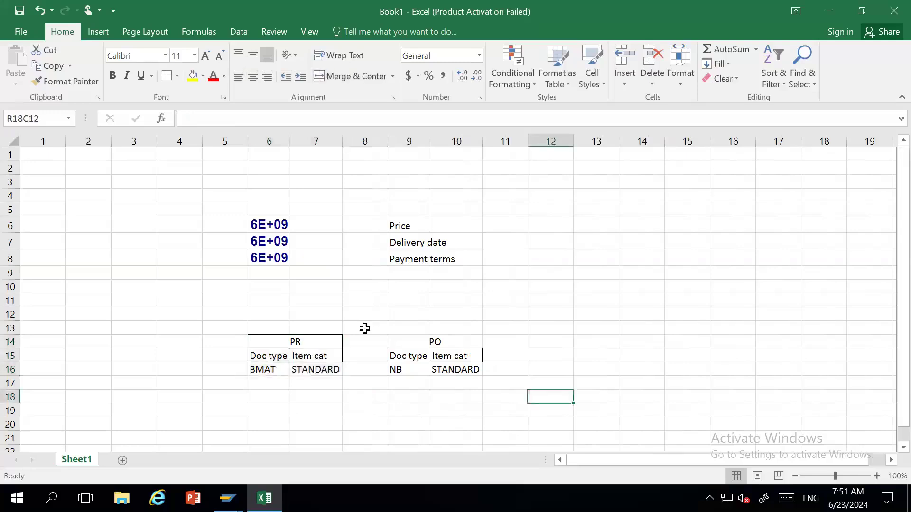
Step: Compare the PR and PO blocks with the SAP error message's document type and item category details for requisition and purchase order
{"action": "left_click_drag", "start_coordinate": [406, 342], "coordinate": [435, 372]}
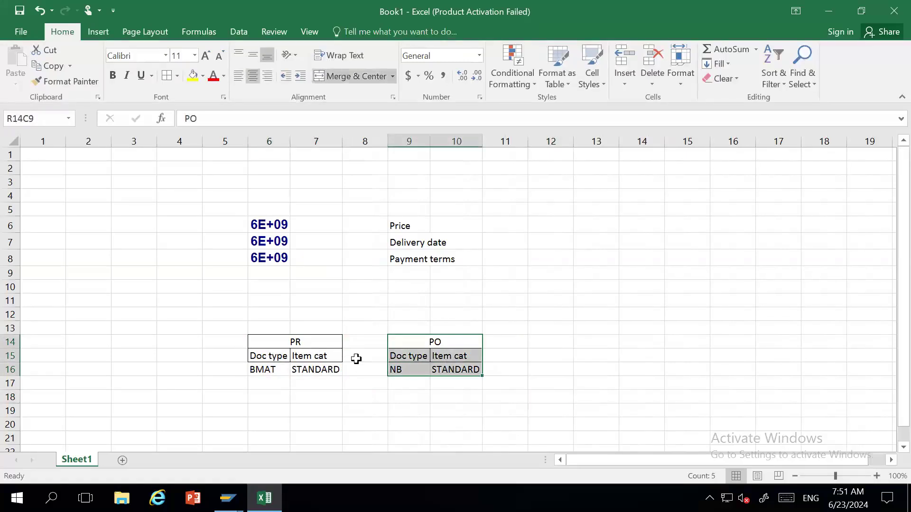
{"action": "key", "text": "alt+Tab"}
{"action": "key", "text": "alt+Tab"}
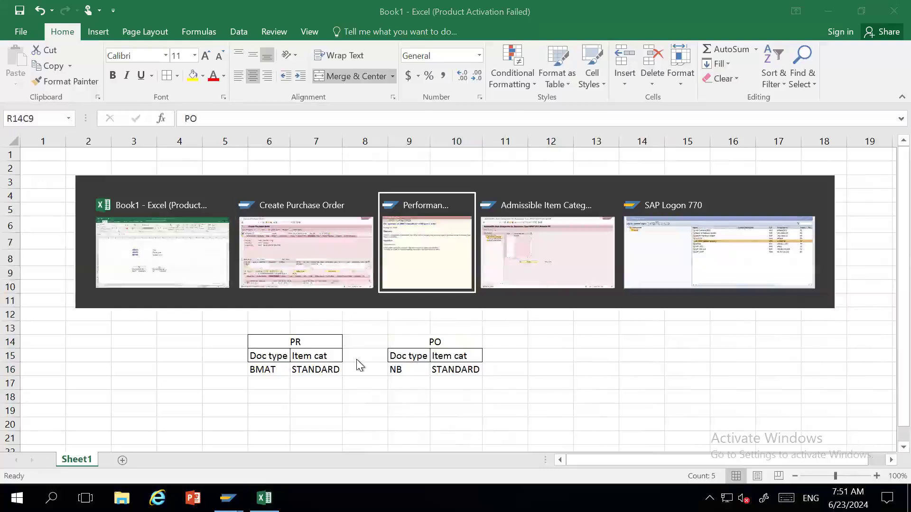
{"action": "left_click", "coordinate": [425, 203]}
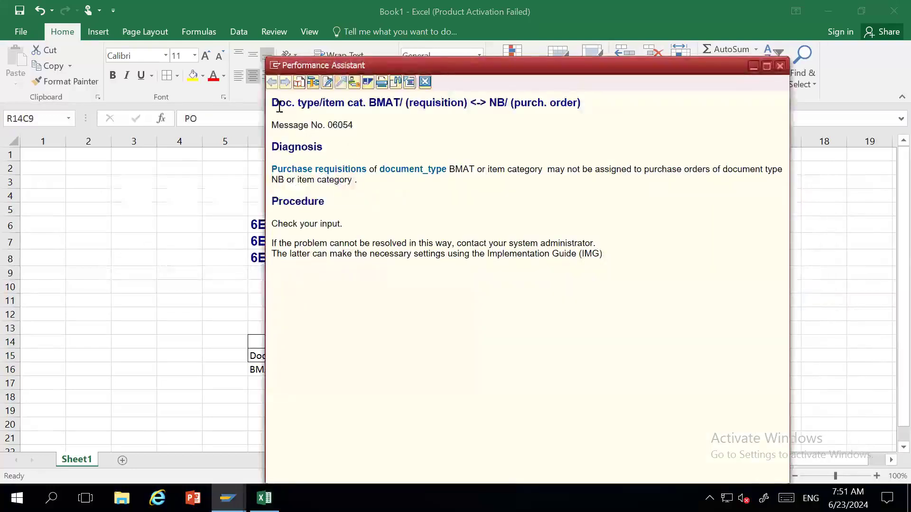
{"action": "left_click_drag", "start_coordinate": [371, 102], "coordinate": [401, 103]}
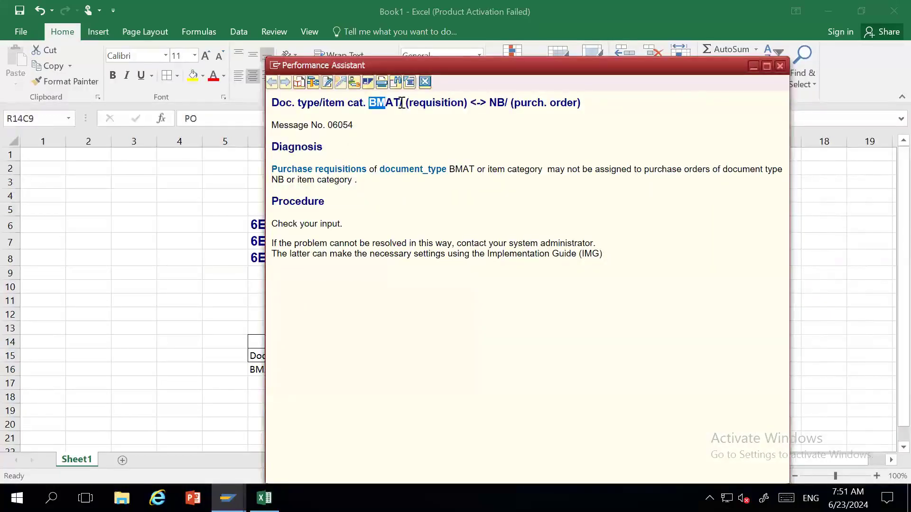
{"action": "left_click", "coordinate": [403, 103]}
{"action": "left_click_drag", "start_coordinate": [489, 108], "coordinate": [506, 105]}
{"action": "left_click", "coordinate": [506, 106]}
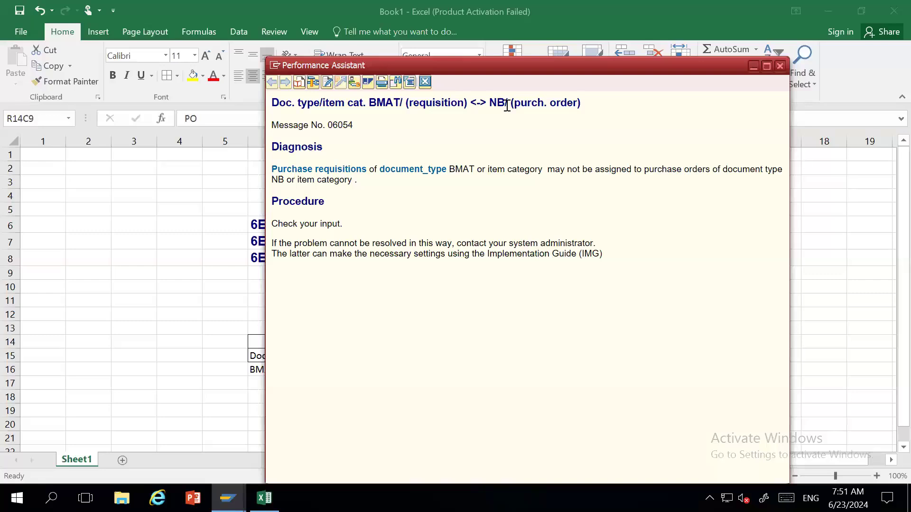
{"action": "double_click", "coordinate": [512, 106]}
Step: Leave the BMAT settings and examine the purchase order document types in SAP customizing, narrowing the item interval column
{"action": "key", "text": "alt+Tab"}
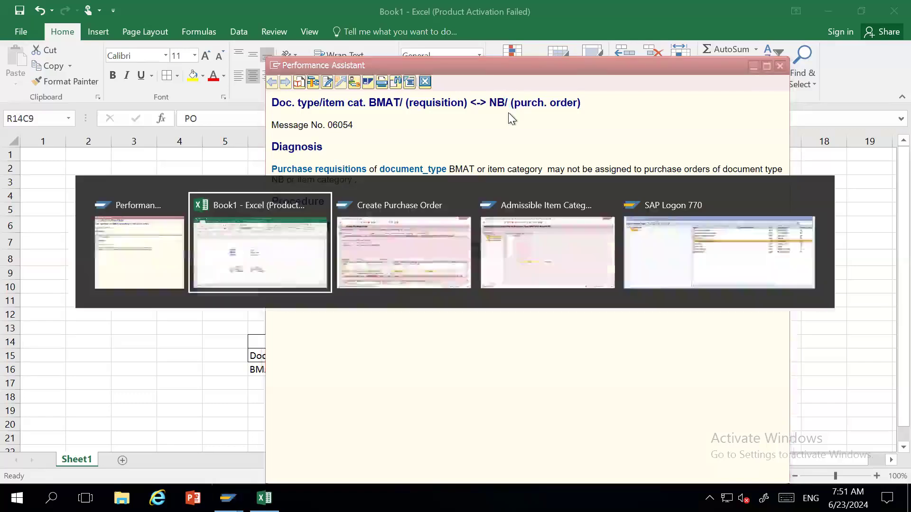
{"action": "key", "text": "alt+Tab"}
{"action": "key", "text": "alt+Tab"}
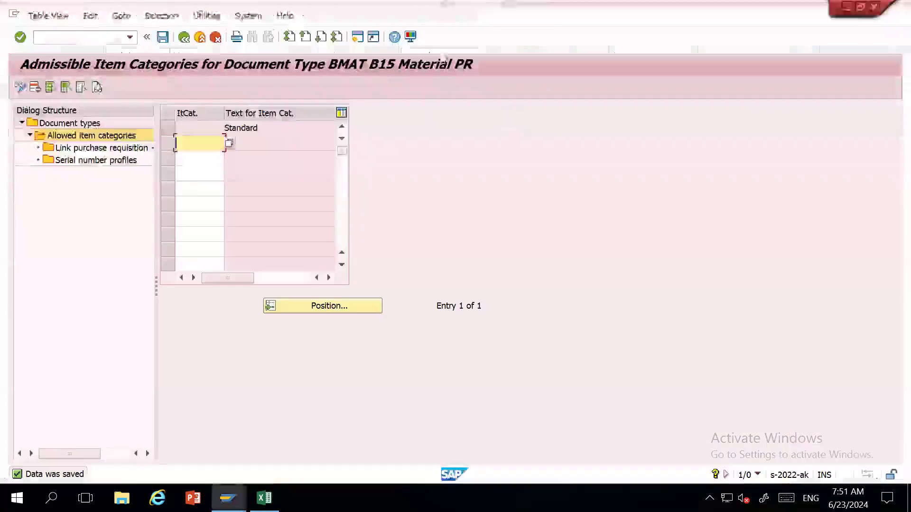
{"action": "left_click", "coordinate": [180, 38]}
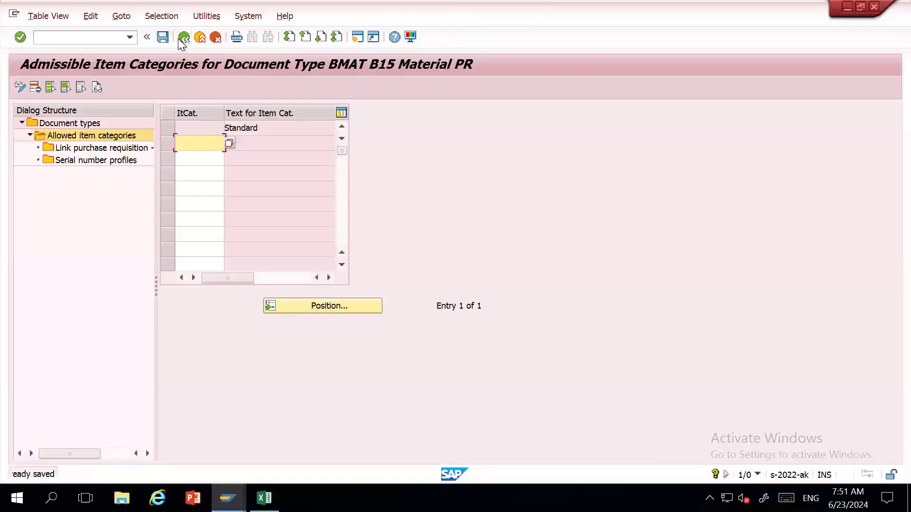
{"action": "left_click", "coordinate": [180, 38]}
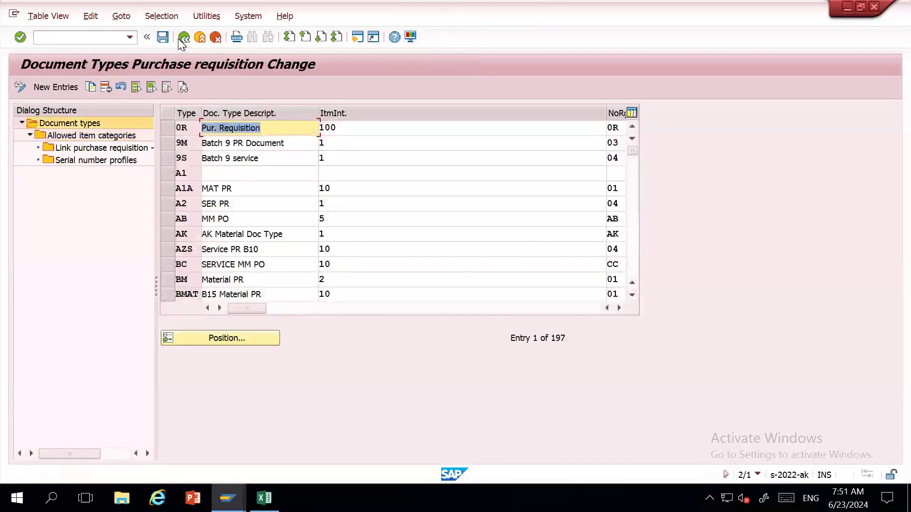
{"action": "left_click", "coordinate": [179, 39]}
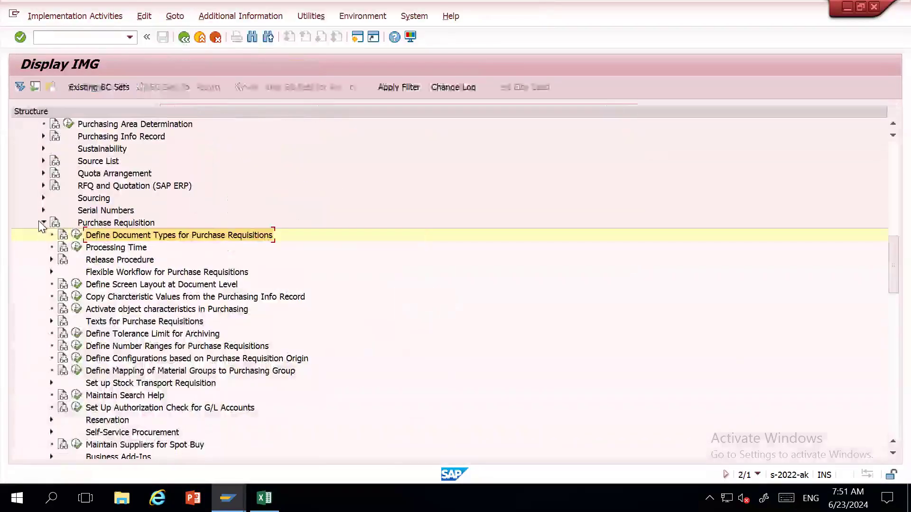
{"action": "left_click", "coordinate": [42, 223]}
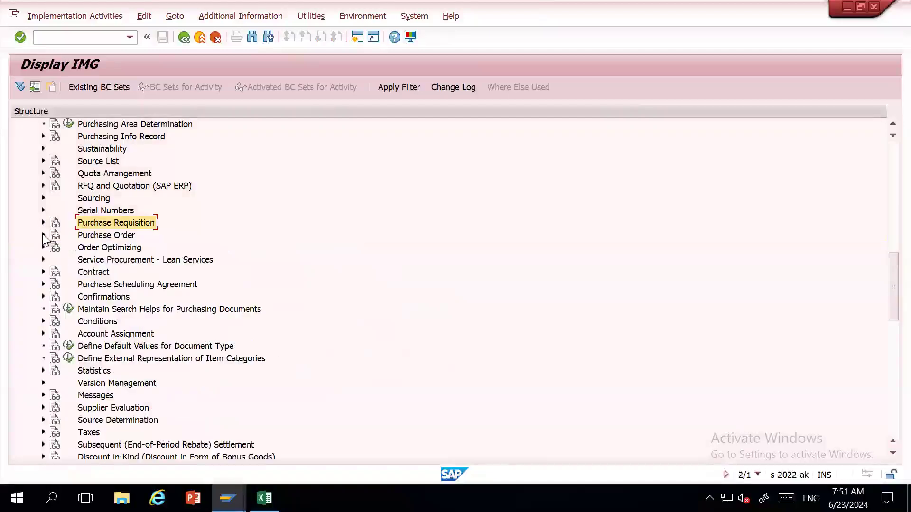
{"action": "left_click", "coordinate": [43, 235]}
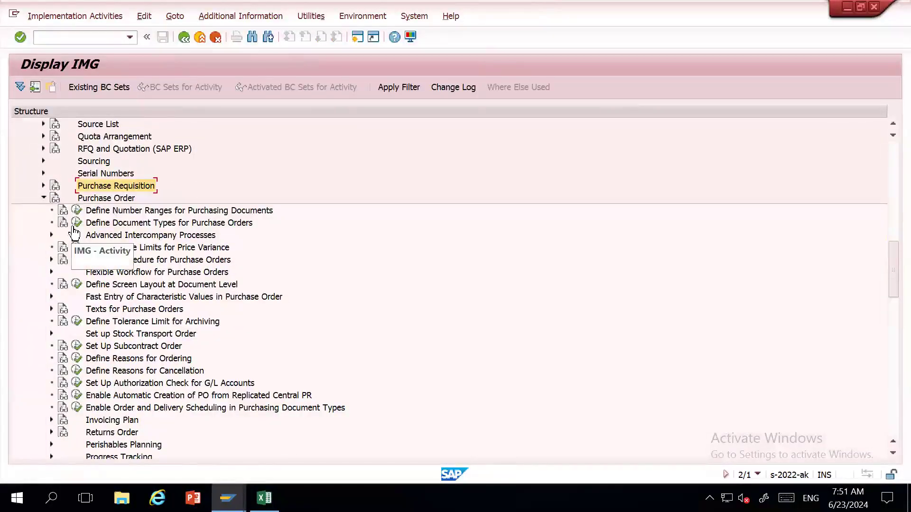
{"action": "left_click", "coordinate": [75, 224]}
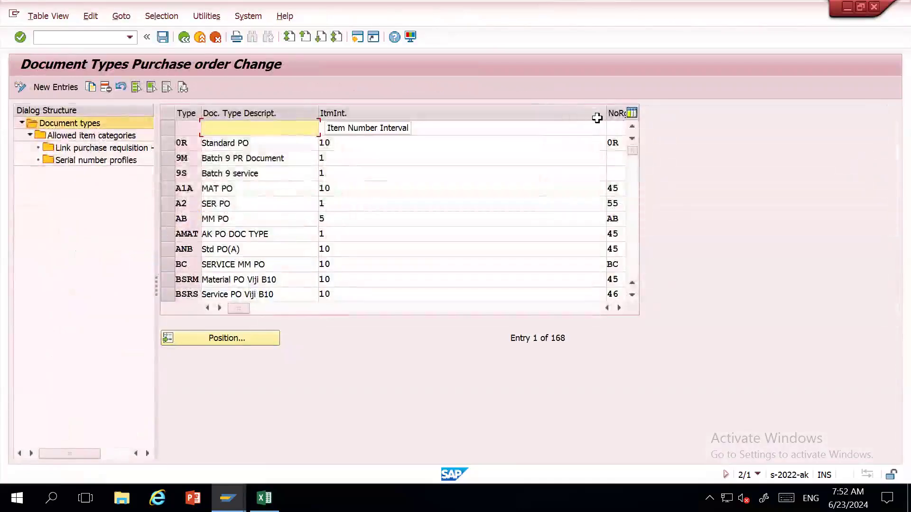
{"action": "left_click_drag", "start_coordinate": [606, 116], "coordinate": [367, 122]}
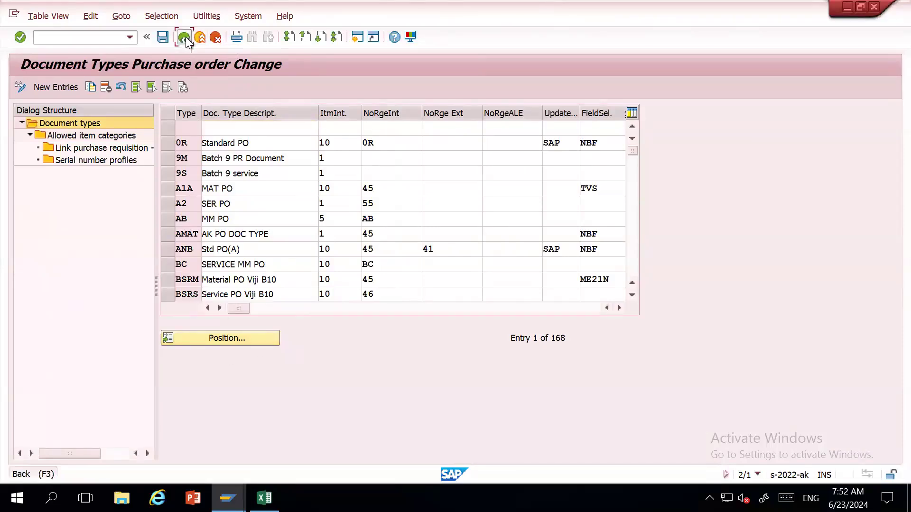
{"action": "left_click", "coordinate": [184, 37]}
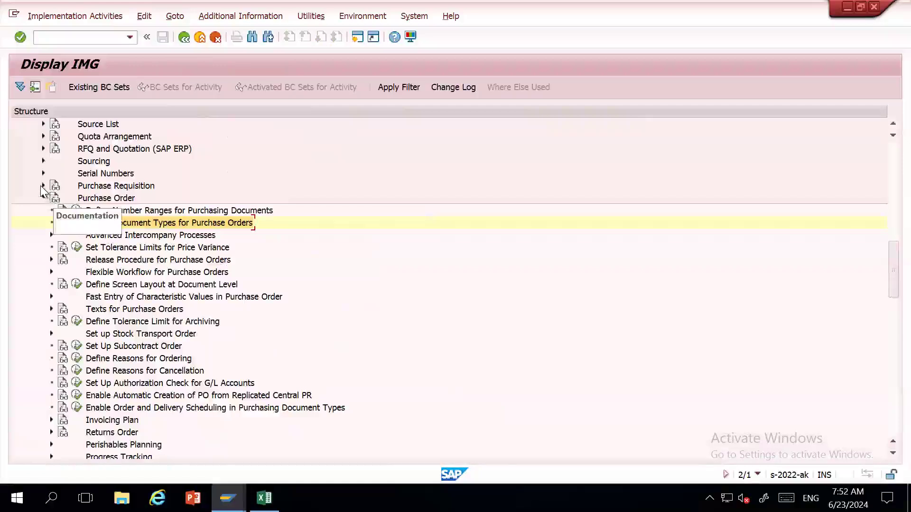
Step: Reopen the purchase requisition document types and open the purchase requisition to document type link for BMAT
{"action": "left_click", "coordinate": [43, 185]}
{"action": "left_click", "coordinate": [76, 198]}
{"action": "left_click", "coordinate": [258, 338]}
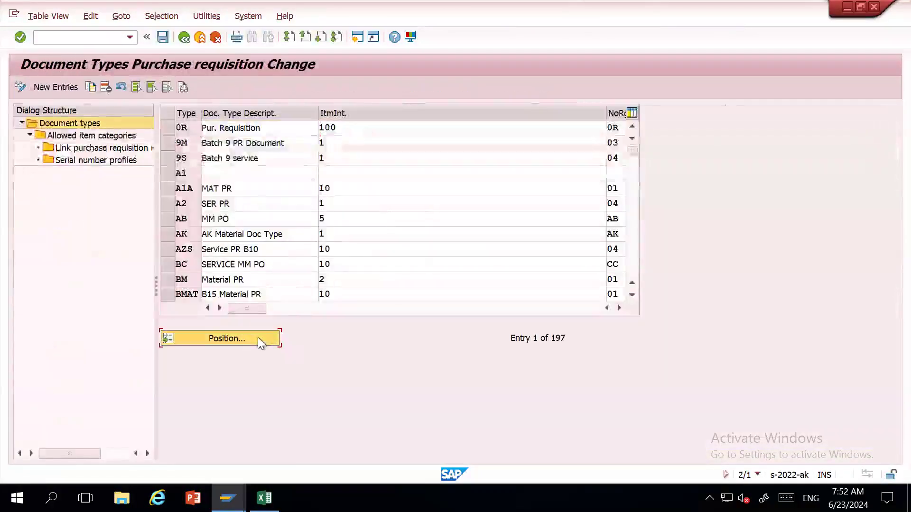
{"action": "left_click", "coordinate": [236, 242]}
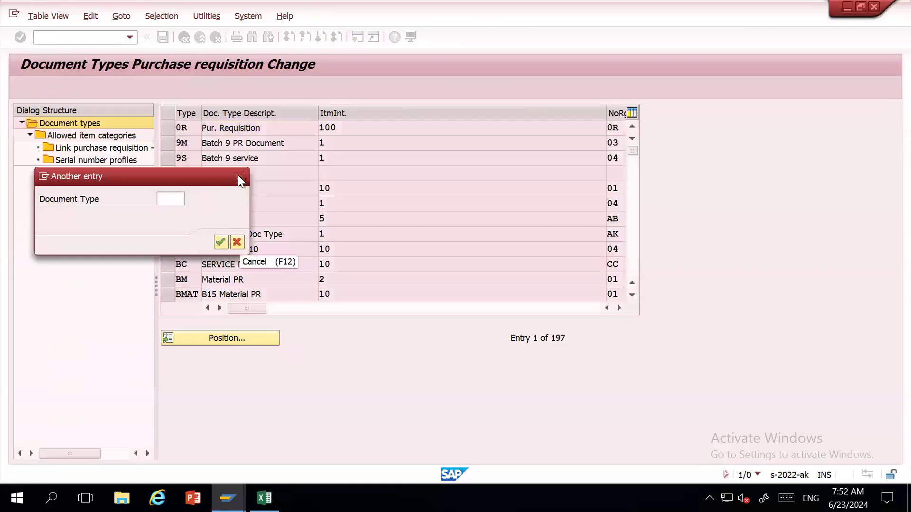
{"action": "left_click", "coordinate": [167, 295]}
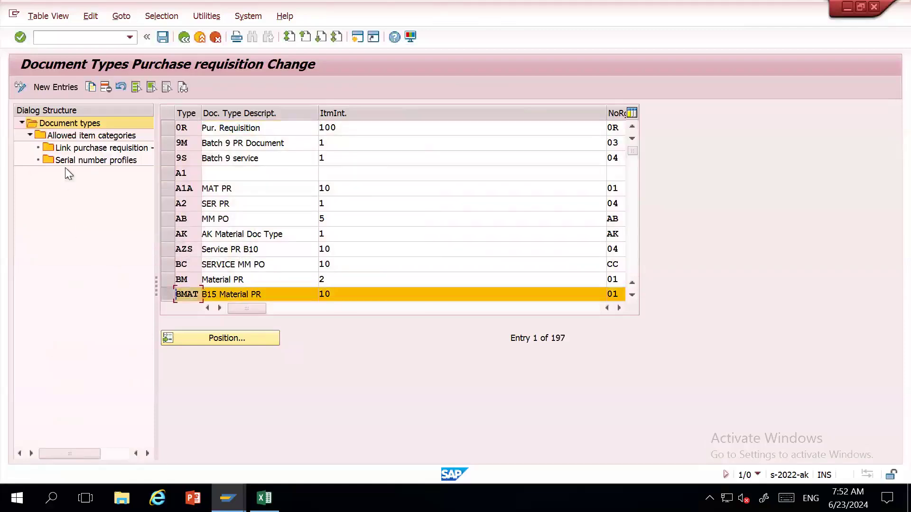
{"action": "double_click", "coordinate": [97, 151]}
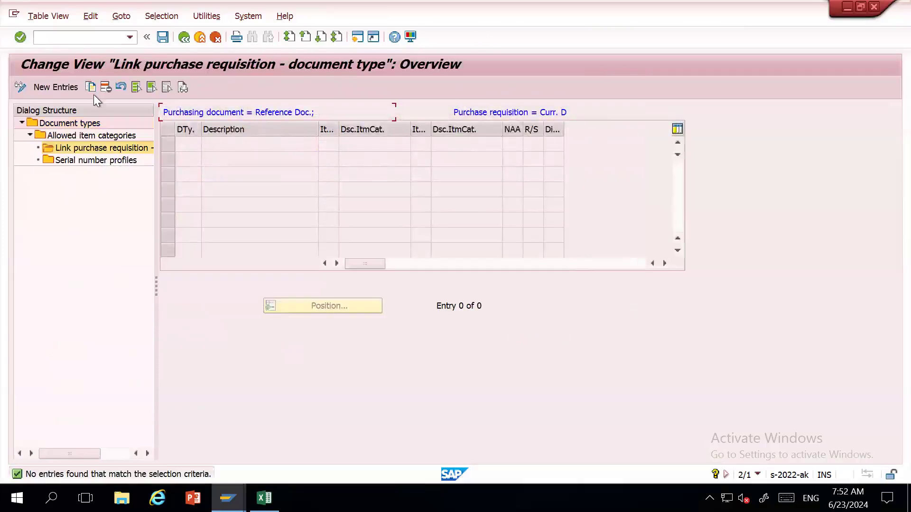
Step: Add a link entry for document type NB with item category Standard for both the purchasing document and the purchase requisition
{"action": "left_click", "coordinate": [47, 86]}
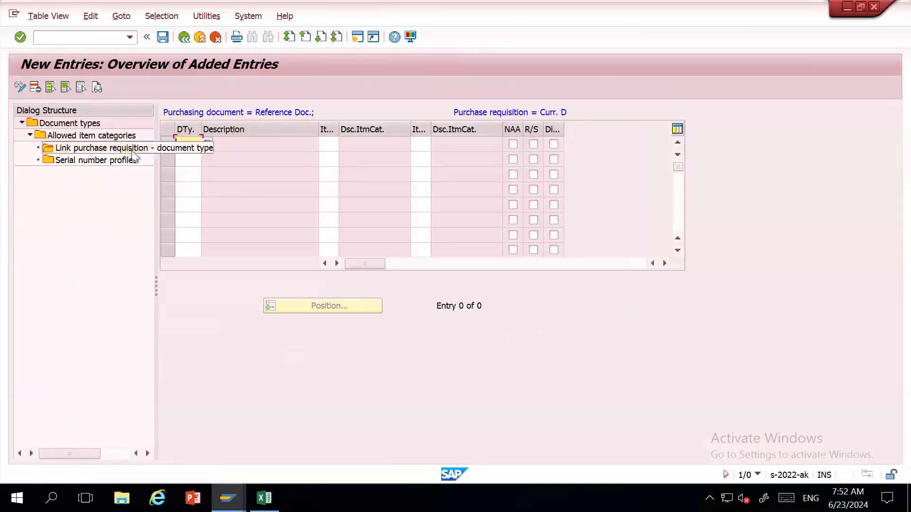
{"action": "left_click", "coordinate": [98, 138]}
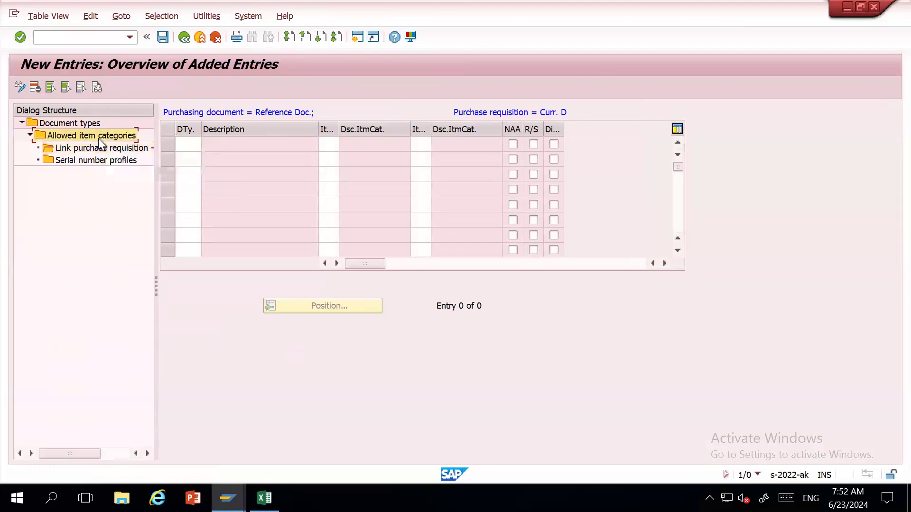
{"action": "left_click", "coordinate": [190, 142]}
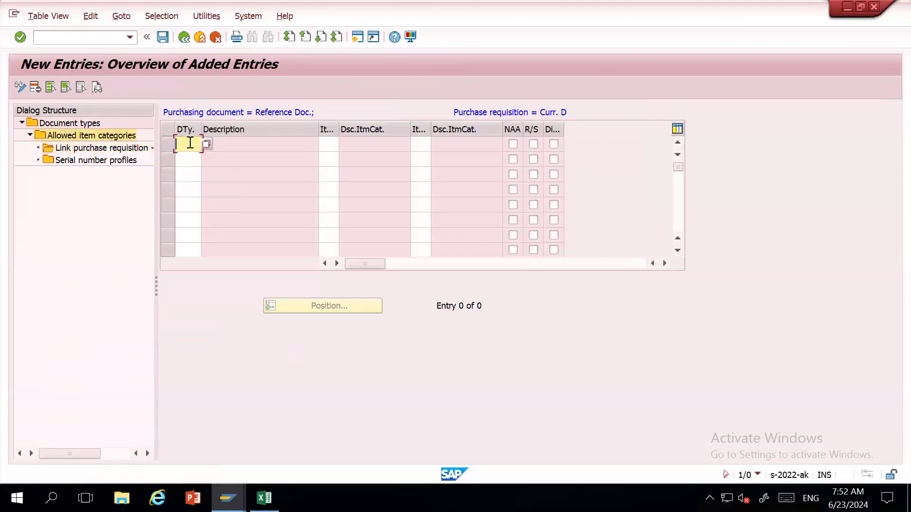
{"action": "left_click", "coordinate": [333, 145]}
{"action": "left_click", "coordinate": [342, 144]}
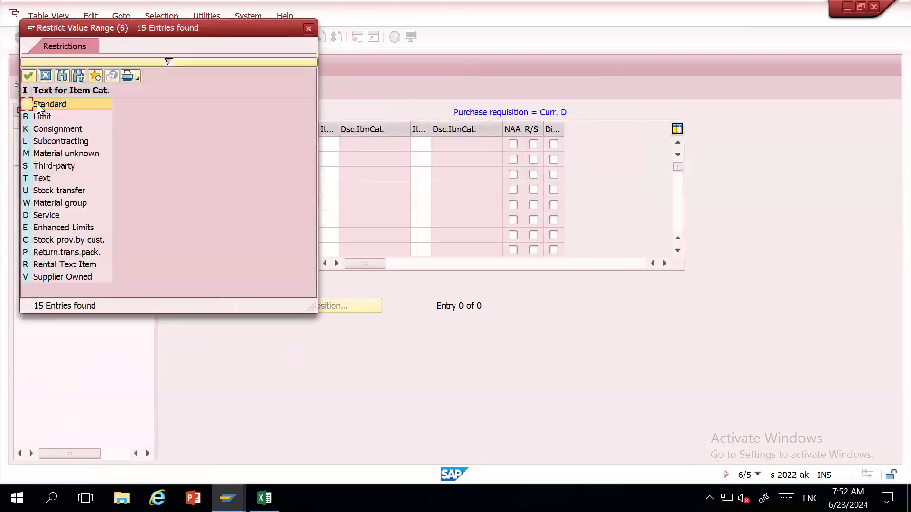
{"action": "double_click", "coordinate": [36, 104]}
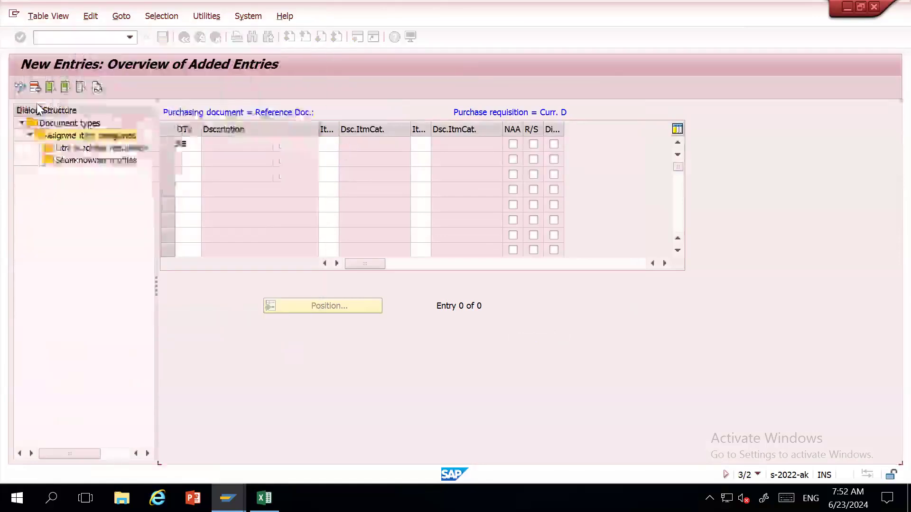
{"action": "left_click", "coordinate": [428, 146]}
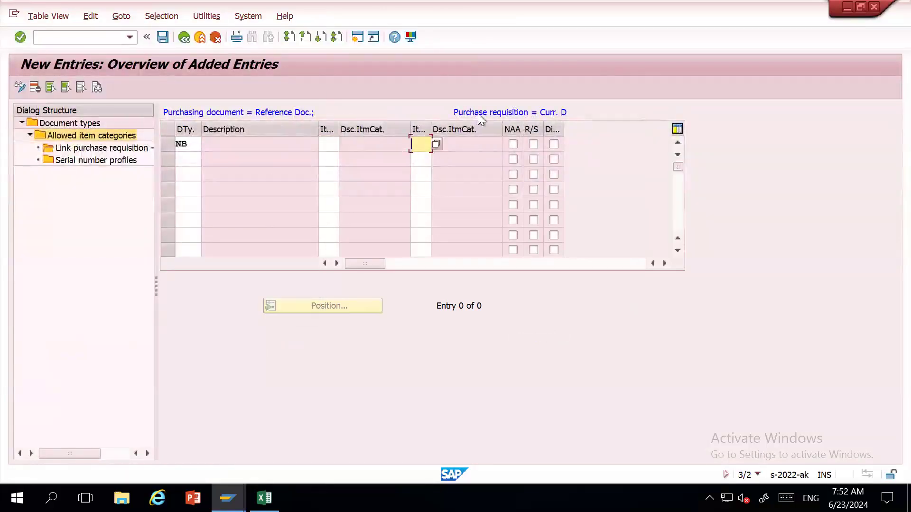
{"action": "left_click", "coordinate": [435, 145]}
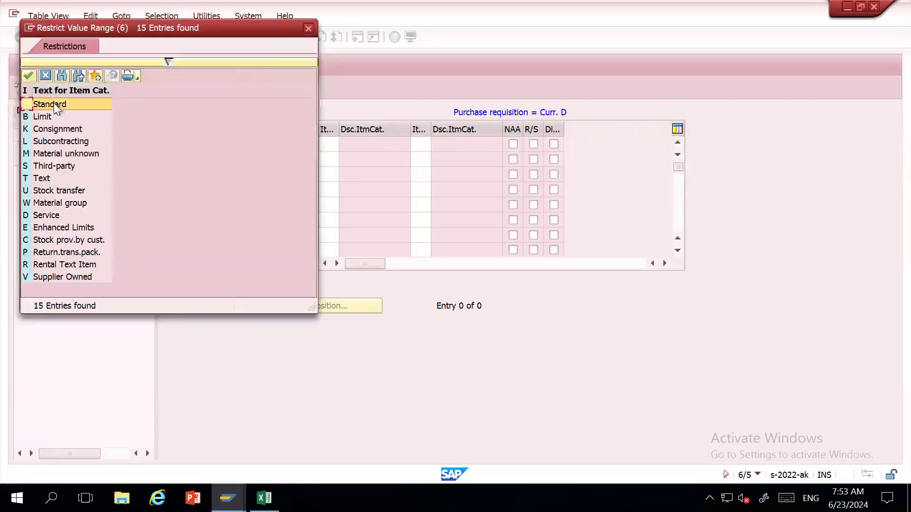
{"action": "double_click", "coordinate": [53, 104]}
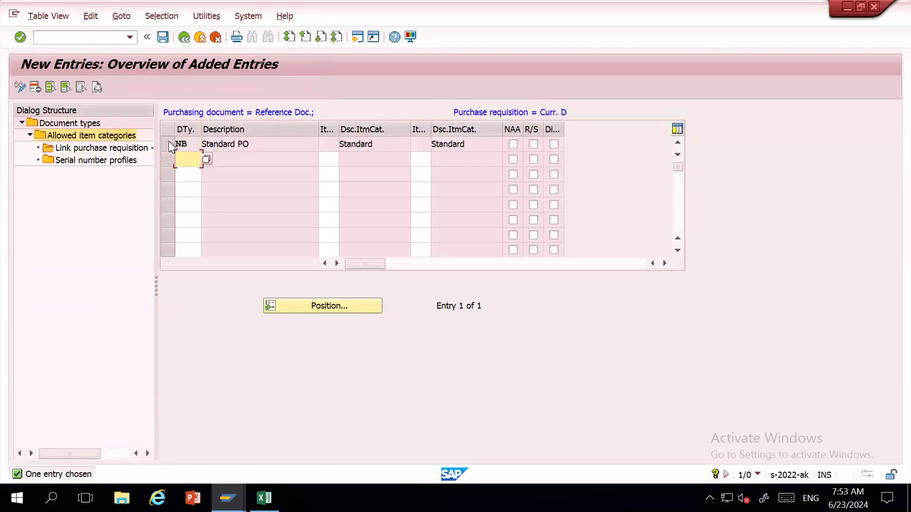
{"action": "double_click", "coordinate": [190, 145]}
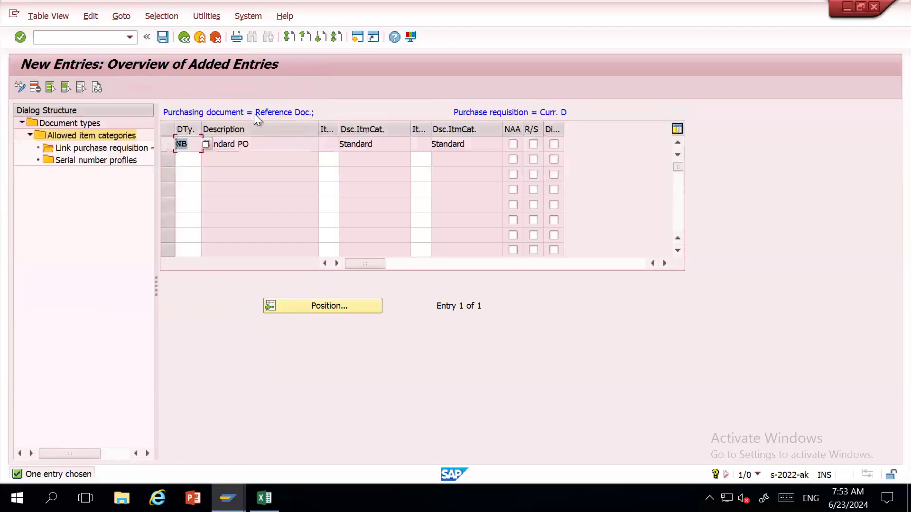
Step: Save the new link entry under the proposed customizing request and return to the Create Purchase Order window
{"action": "left_click", "coordinate": [158, 44]}
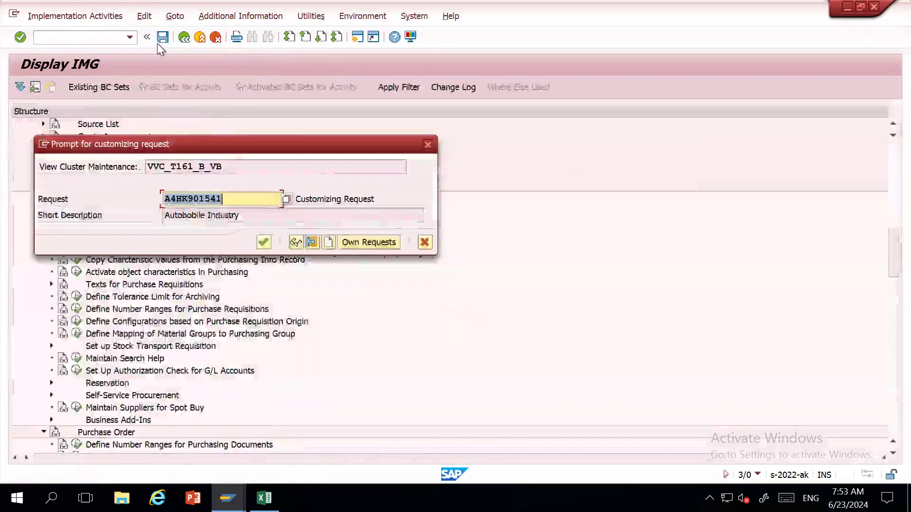
{"action": "key", "text": "Return"}
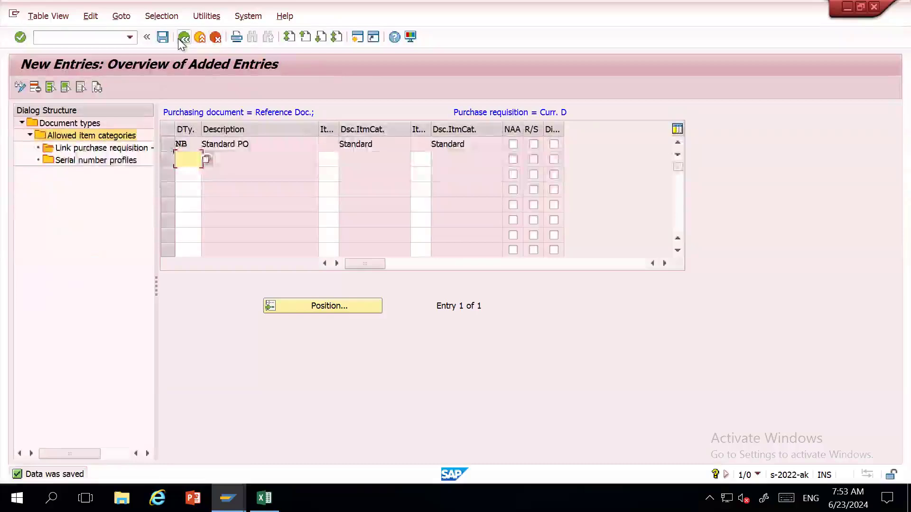
{"action": "left_click", "coordinate": [183, 38]}
{"action": "key", "text": "alt+Tab"}
{"action": "key", "text": "alt+Tab"}
{"action": "key", "text": "alt+Tab"}
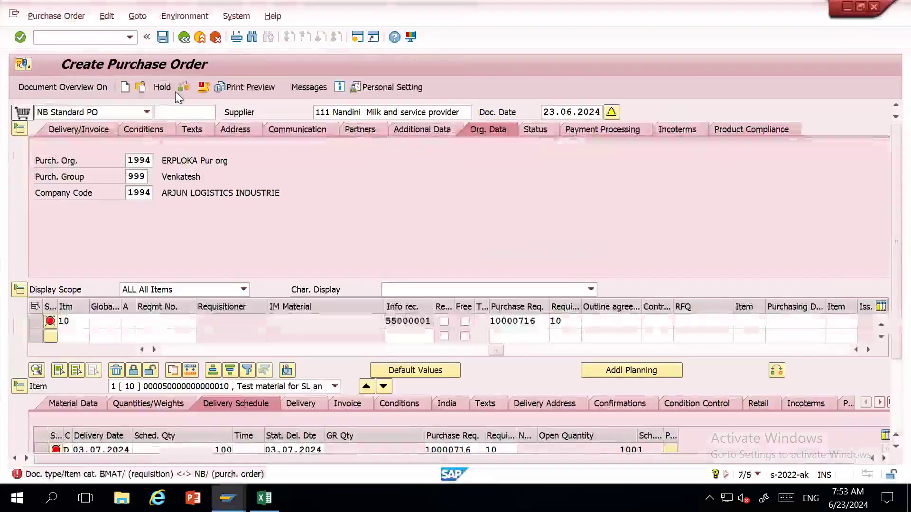
Step: Start a blank purchase order with document type NB Standard PO and close the error explanation
{"action": "left_click", "coordinate": [181, 89]}
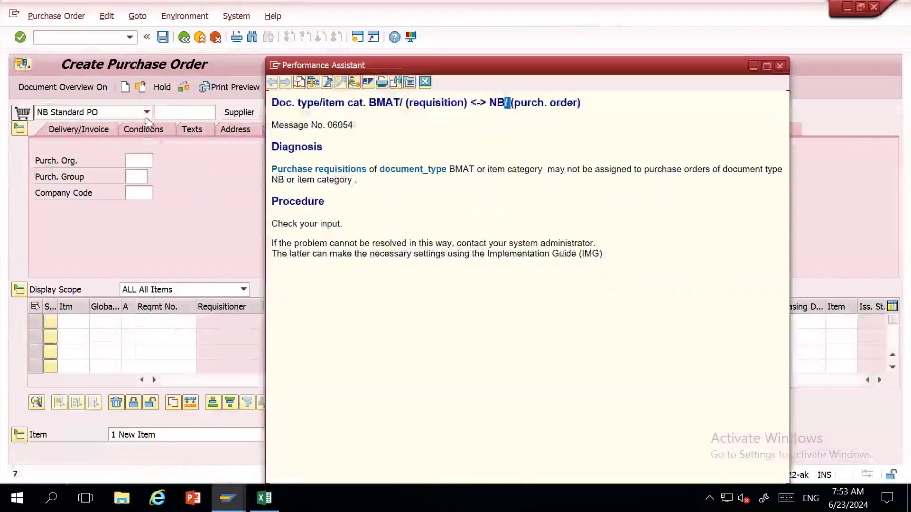
{"action": "left_click", "coordinate": [356, 84]}
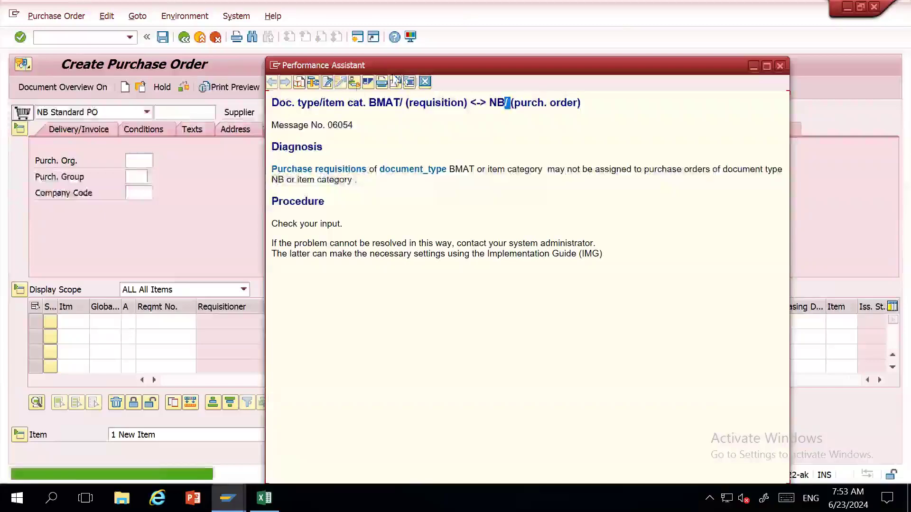
{"action": "left_click", "coordinate": [425, 81]}
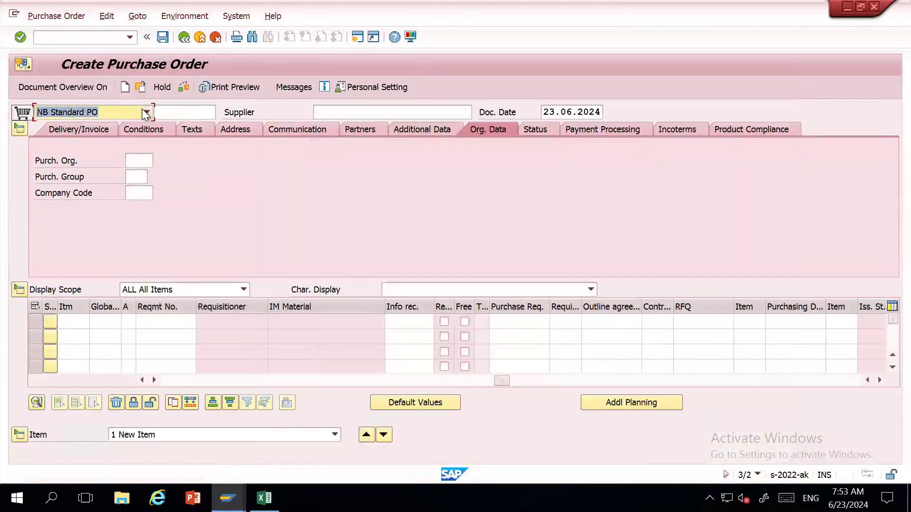
{"action": "left_click", "coordinate": [147, 113]}
{"action": "left_click", "coordinate": [223, 200]}
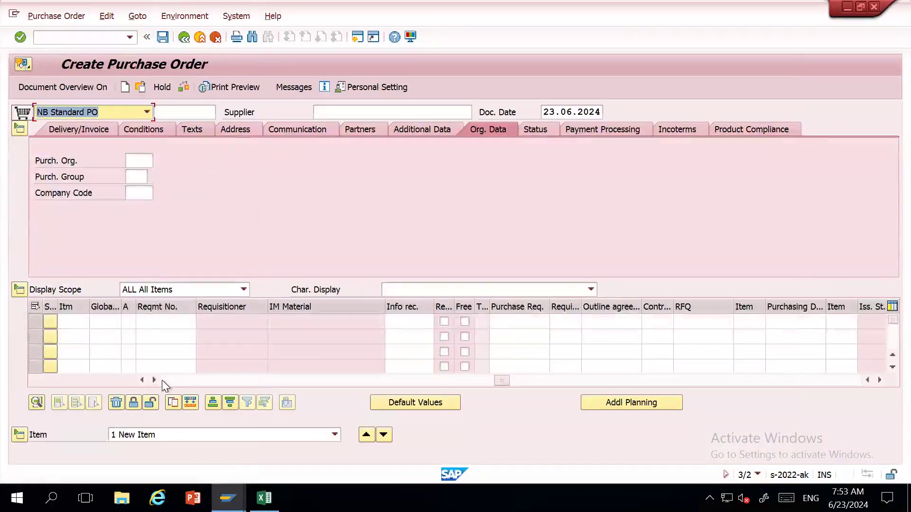
Step: Enter the BMAT purchase requisition's number as the reference in the first item of the purchase order
{"action": "left_click", "coordinate": [164, 380]}
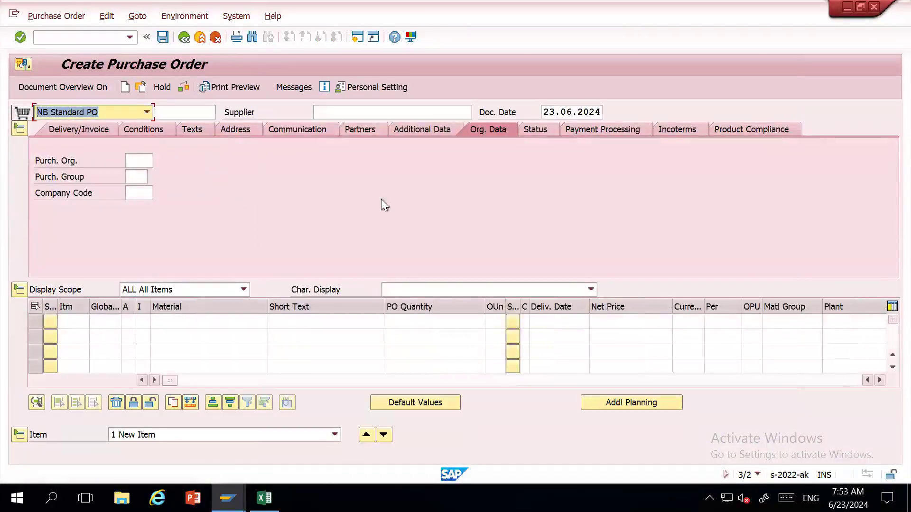
{"action": "left_click", "coordinate": [438, 380]}
{"action": "left_click", "coordinate": [740, 320]}
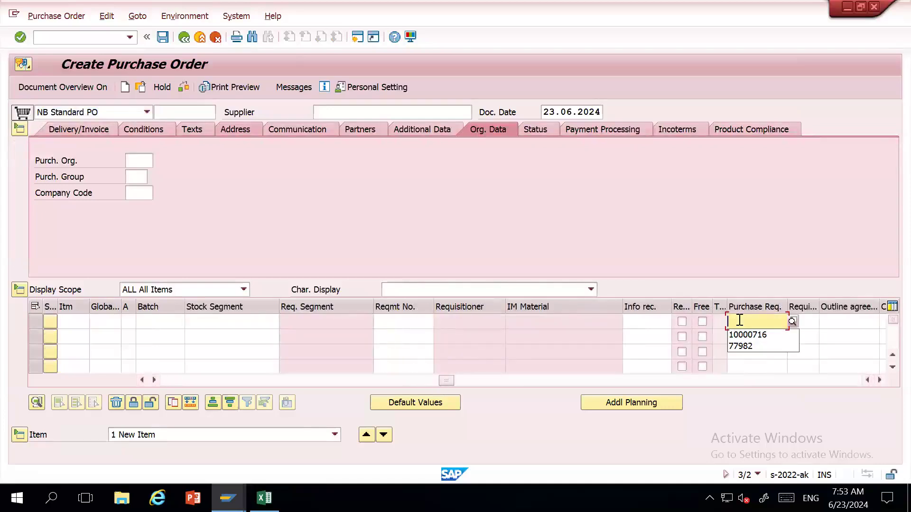
{"action": "left_click", "coordinate": [741, 327]}
{"action": "key", "text": "Return"}
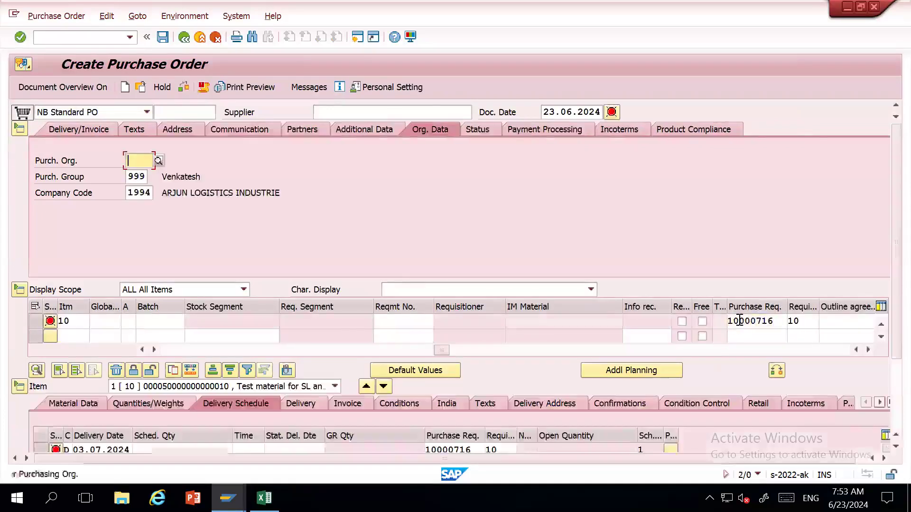
Step: Set the purchasing organization to 1994 and the supplier to 111 in the purchase order header
{"action": "type", "text": "\\"}
{"action": "key", "text": "Return"}
{"action": "type", "text": "1994"}
{"action": "key", "text": "Return"}
{"action": "type", "text": "111"}
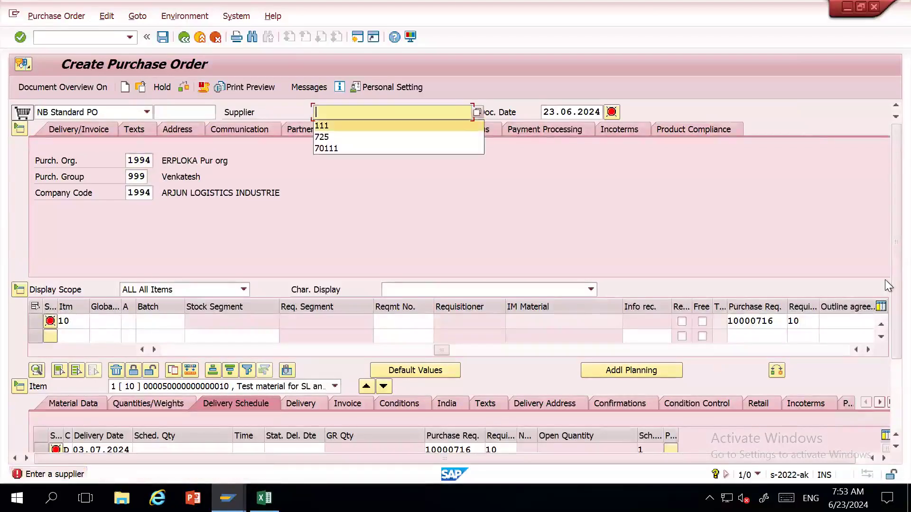
{"action": "key", "text": "Return"}
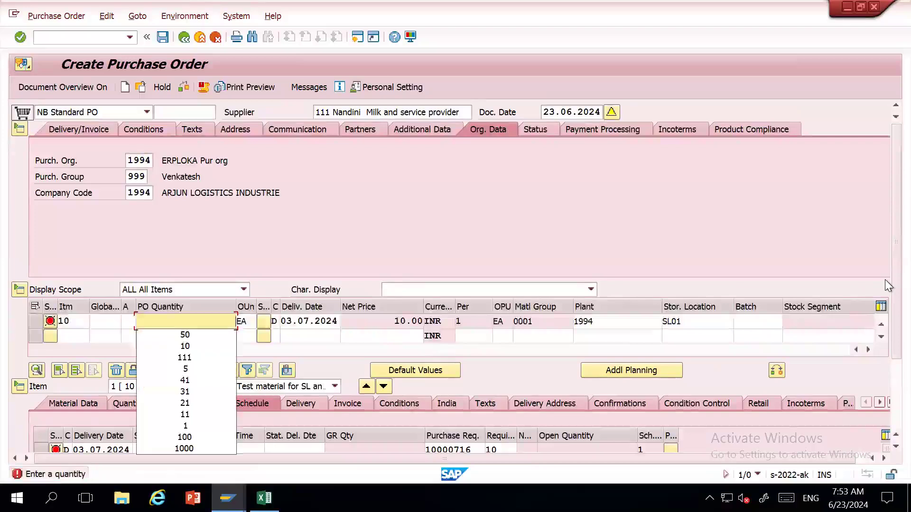
Step: Set item 10's PO quantity to 50 and open the messages for that item
{"action": "key", "text": "Down"}
{"action": "key", "text": "Return"}
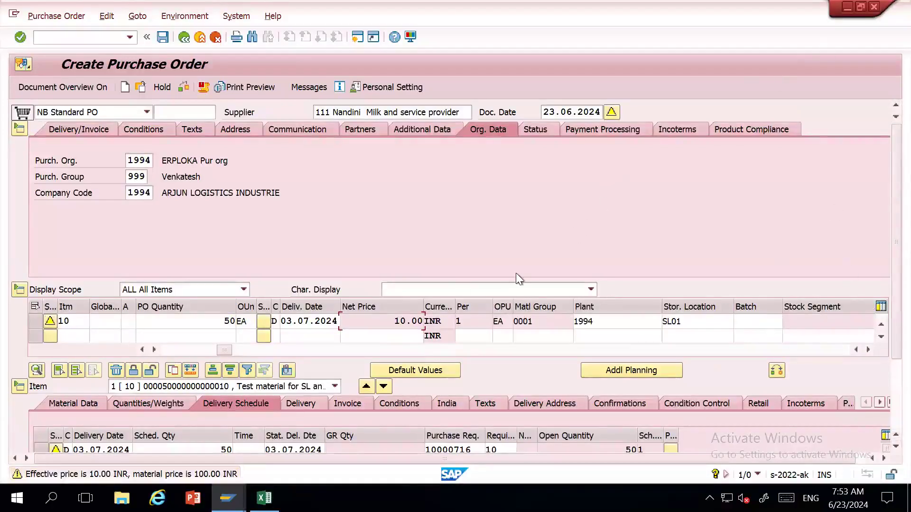
{"action": "left_click", "coordinate": [50, 322]}
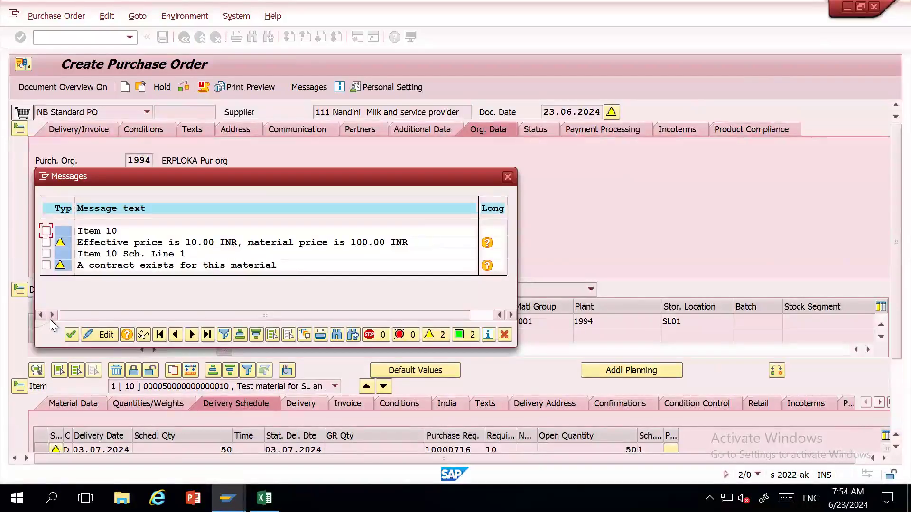
Step: Review the NB link entry in the purchase requisition document type settings and return to the Display IMG structure
{"action": "key", "text": "alt+Tab"}
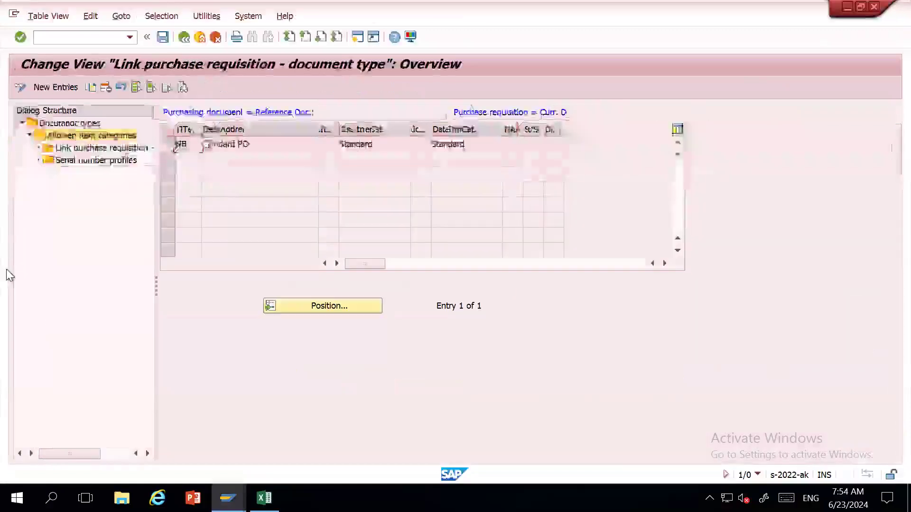
{"action": "left_click", "coordinate": [118, 149]}
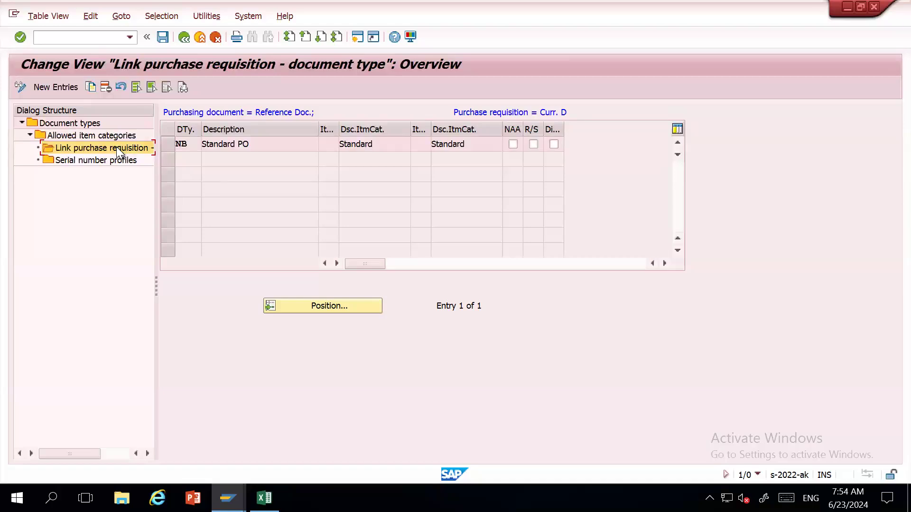
{"action": "mouse_move", "coordinate": [624, 9]}
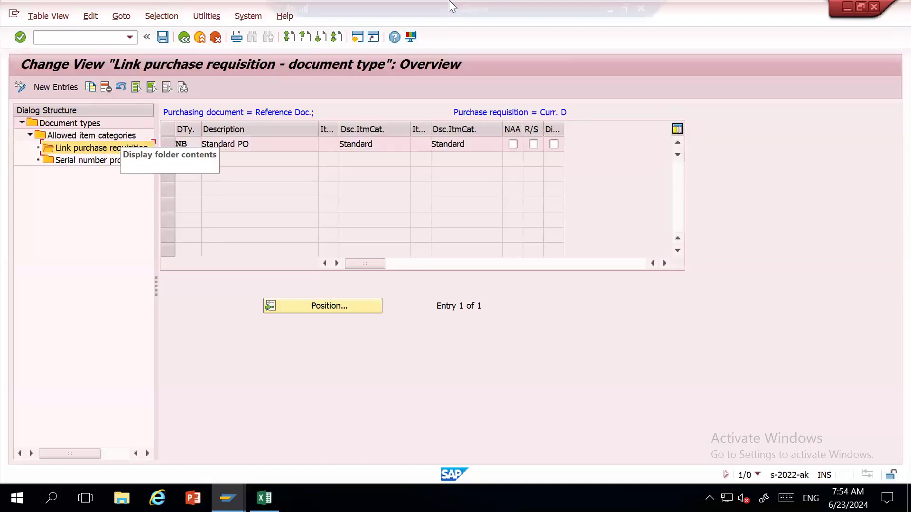
{"action": "left_click", "coordinate": [606, 15]}
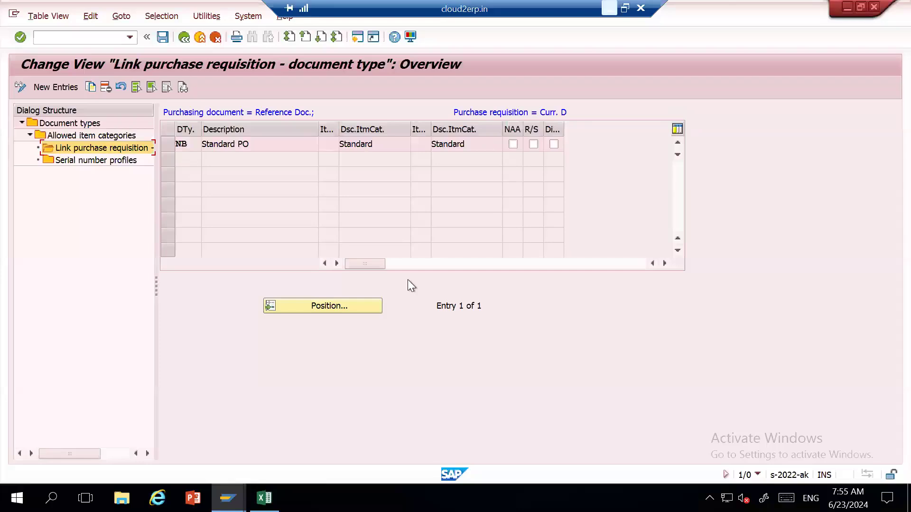
{"action": "left_click", "coordinate": [185, 37]}
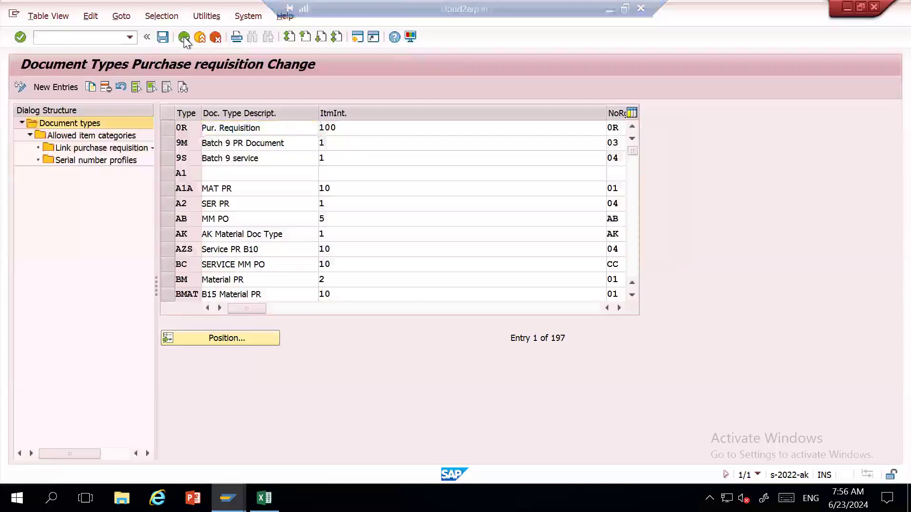
{"action": "left_click", "coordinate": [185, 38]}
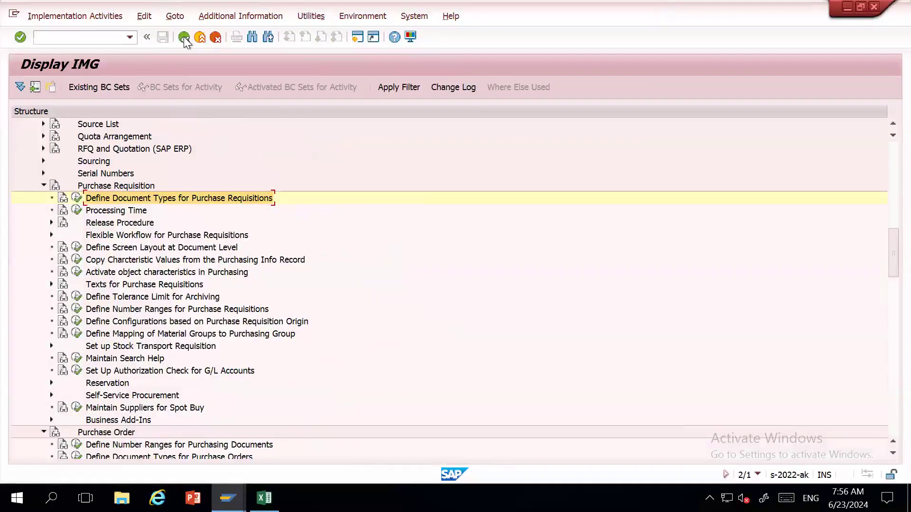
Step: Return to the purchase order, close its item messages and start transaction MM02
{"action": "key", "text": "alt+Tab"}
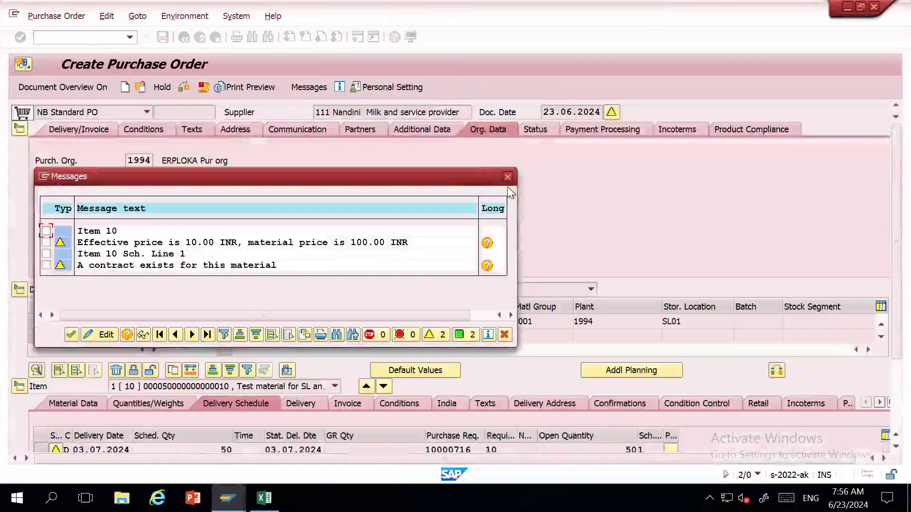
{"action": "left_click", "coordinate": [508, 178]}
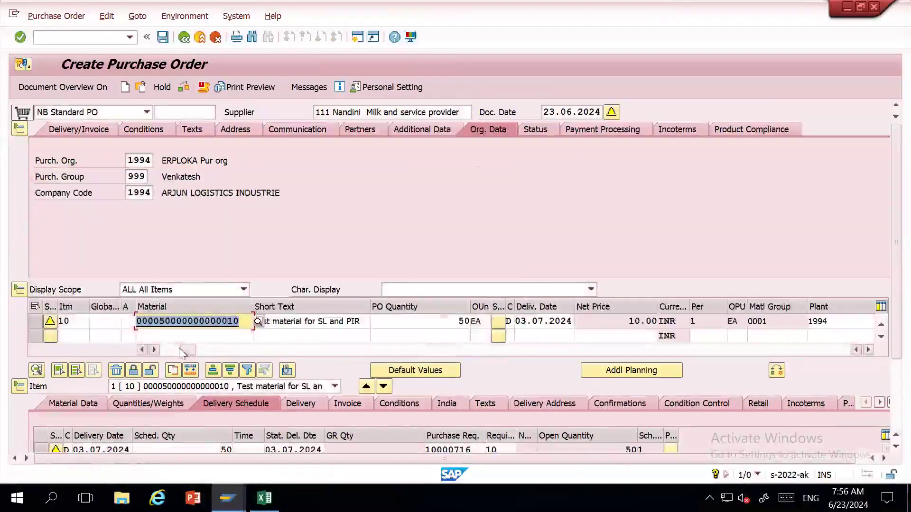
{"action": "left_click", "coordinate": [90, 37]}
{"action": "type", "text": "/NMM02"}
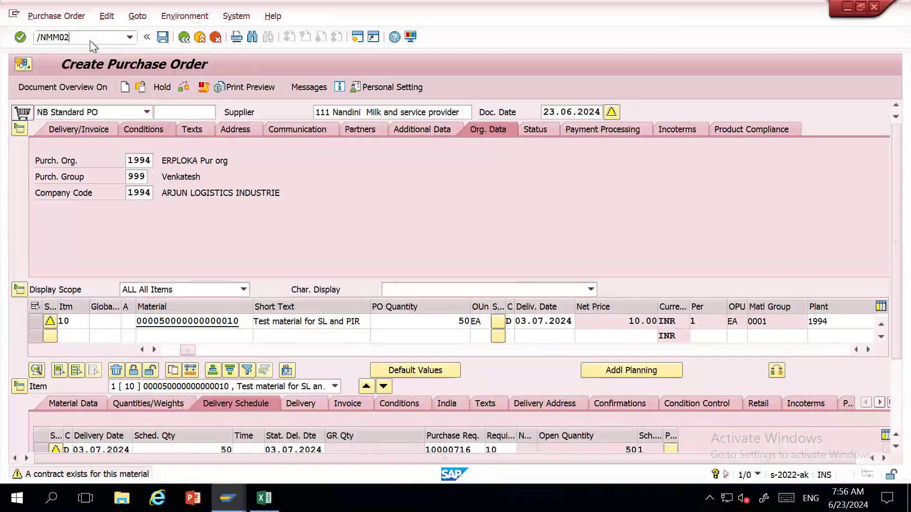
{"action": "key", "text": "Return"}
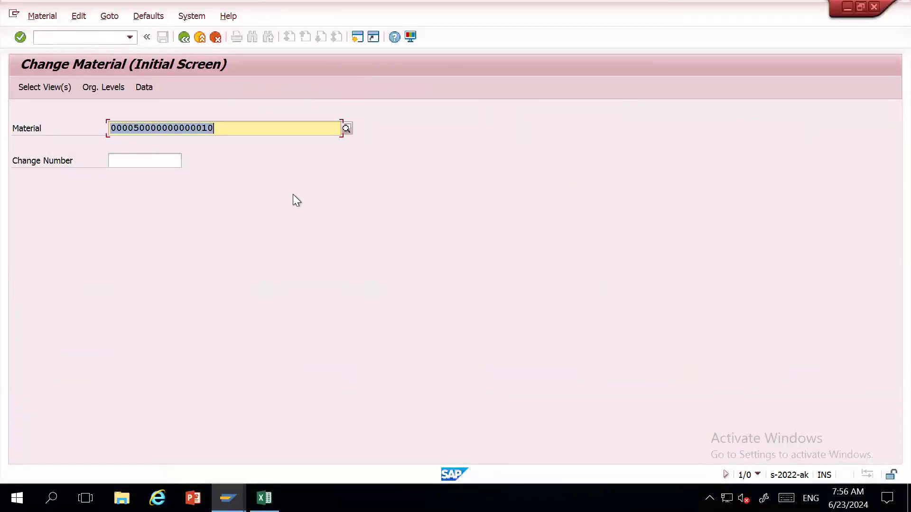
{"action": "key", "text": "Return"}
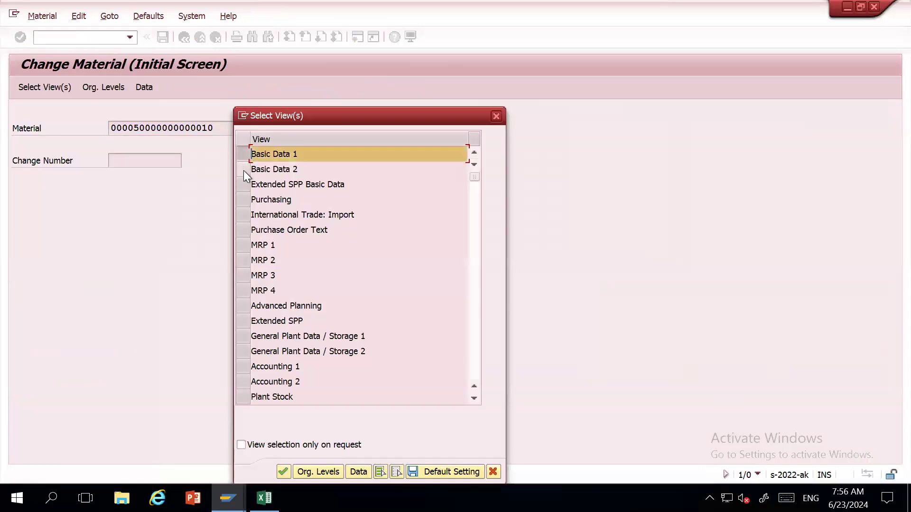
{"action": "left_click", "coordinate": [243, 170]}
{"action": "left_click", "coordinate": [244, 199]}
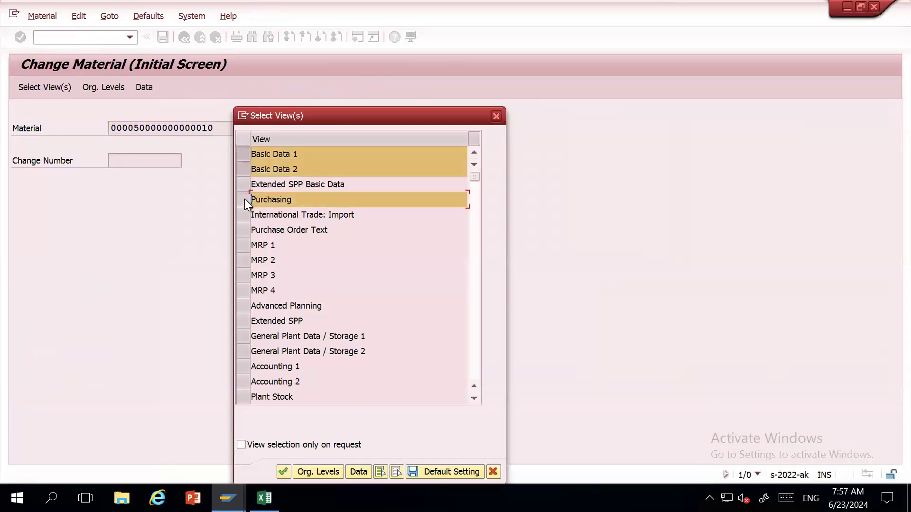
{"action": "left_click", "coordinate": [244, 230]}
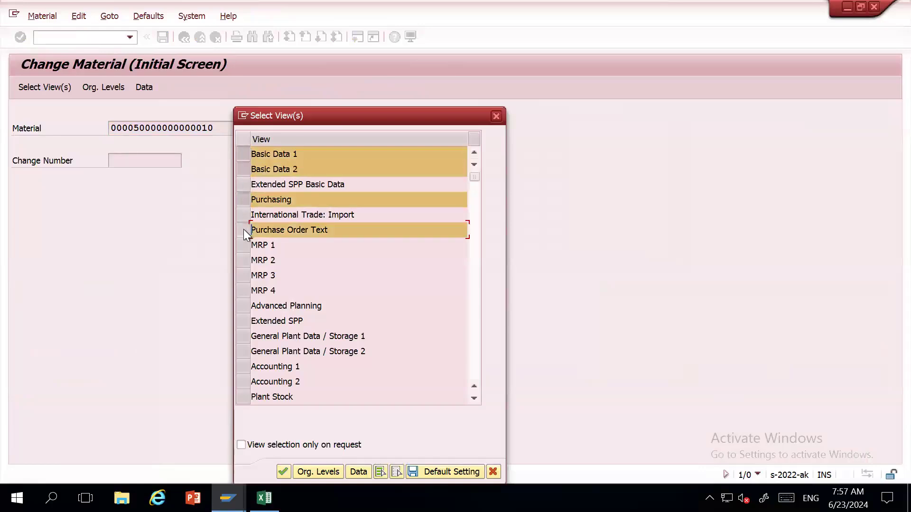
{"action": "left_click", "coordinate": [243, 337]}
{"action": "left_click", "coordinate": [243, 352]}
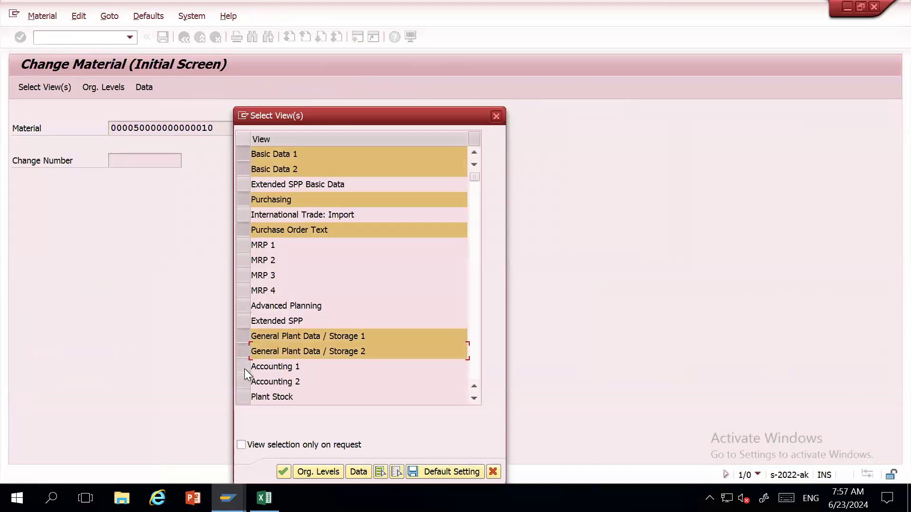
{"action": "left_click", "coordinate": [243, 366]}
{"action": "left_click", "coordinate": [243, 383]}
{"action": "left_click", "coordinate": [314, 469]}
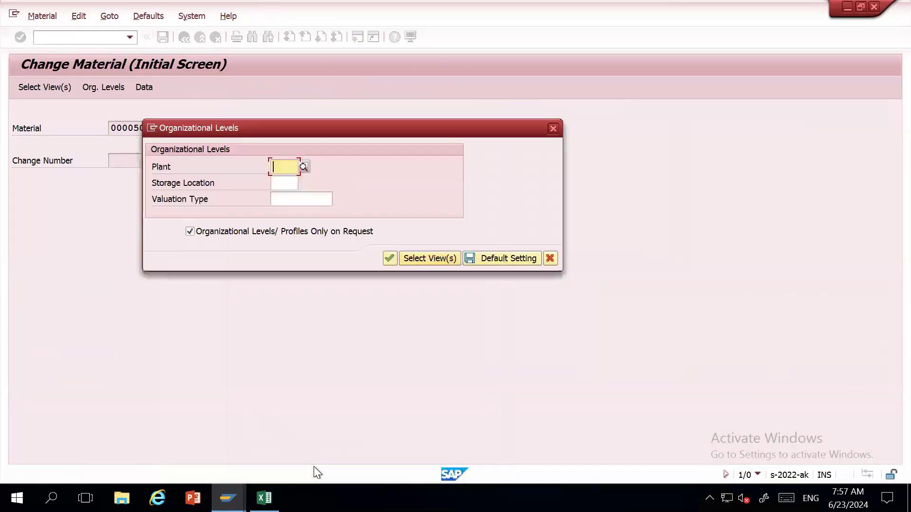
Step: Set the organizational levels to plant 1994 and storage location SL01 and open the material for changing
{"action": "type", "text": "1994"}
{"action": "key", "text": "Tab"}
{"action": "type", "text": "sl01"}
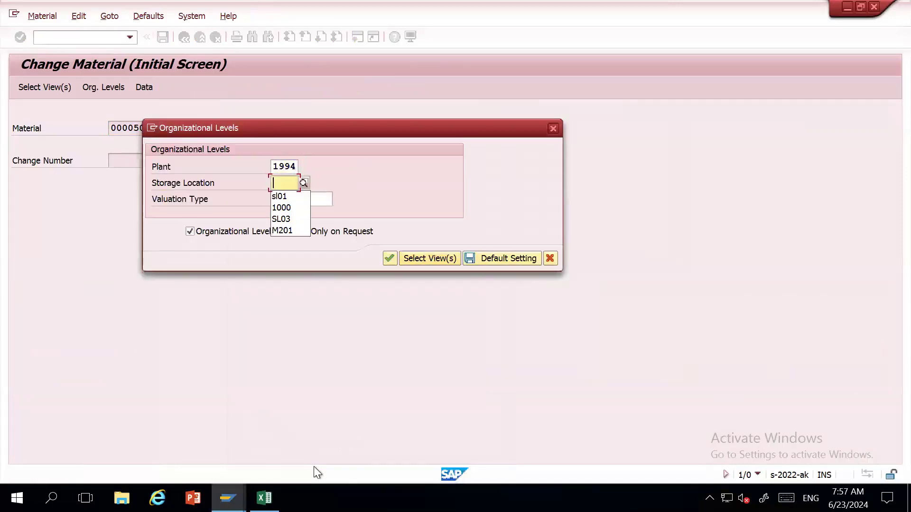
{"action": "key", "text": "Return"}
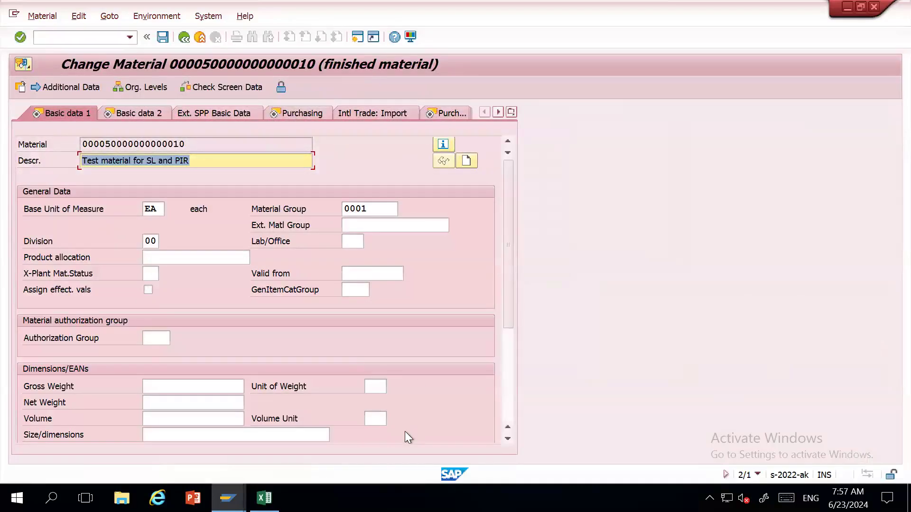
Step: Enter the English basic data text "This material needs to manufactured using dye" for the material and return to the main data
{"action": "left_click", "coordinate": [505, 402]}
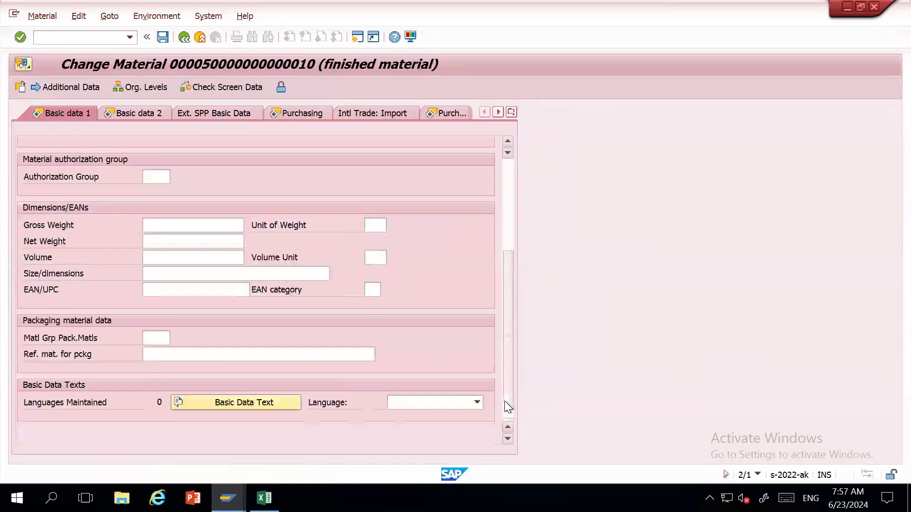
{"action": "left_click", "coordinate": [247, 404]}
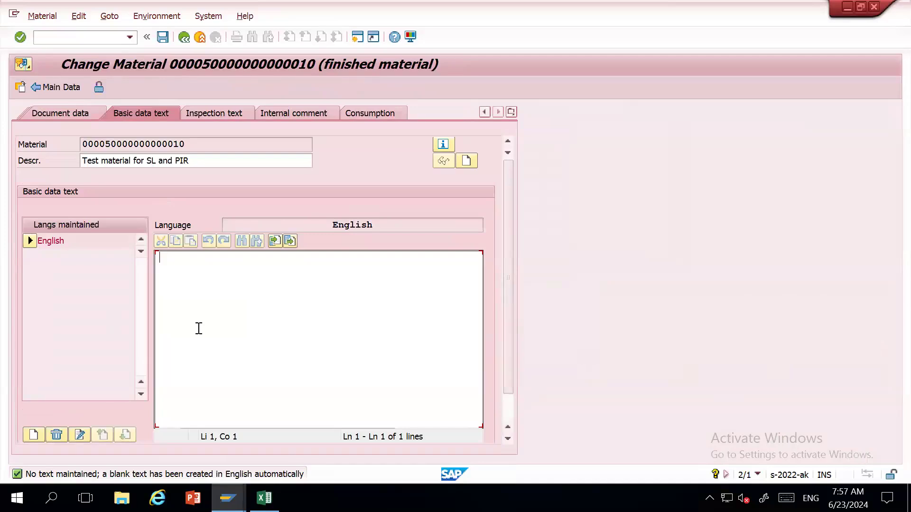
{"action": "type", "text": "Thuis"}
{"action": "key", "text": "BackSpace"}
{"action": "key", "text": "BackSpace"}
{"action": "key", "text": "BackSpace"}
{"action": "key", "text": "BackSpace"}
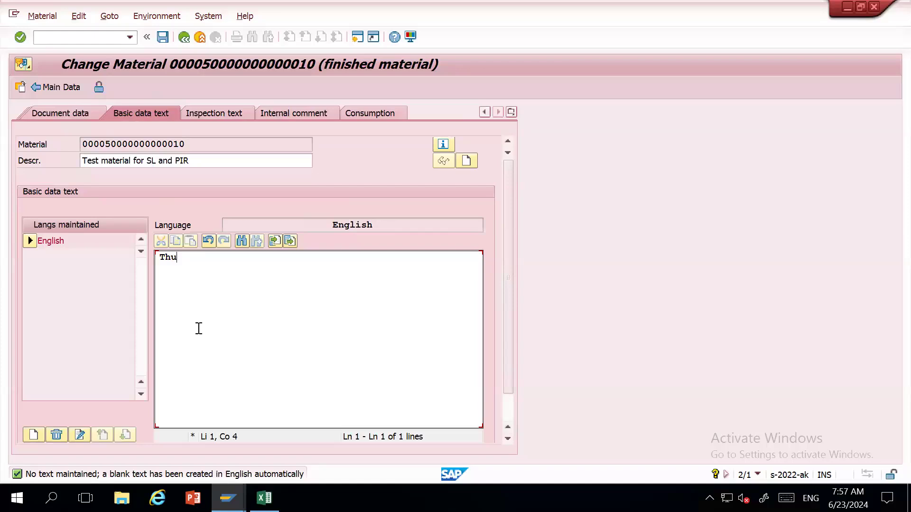
{"action": "type", "text": "ios"}
{"action": "key", "text": "BackSpace"}
{"action": "key", "text": "BackSpace"}
{"action": "key", "text": "BackSpace"}
{"action": "type", "text": "s material"}
{"action": "type", "text": " needs tro  be"}
{"action": "key", "text": "BackSpace"}
{"action": "key", "text": "BackSpace"}
{"action": "key", "text": "BackSpace"}
{"action": "type", "text": "o mans"}
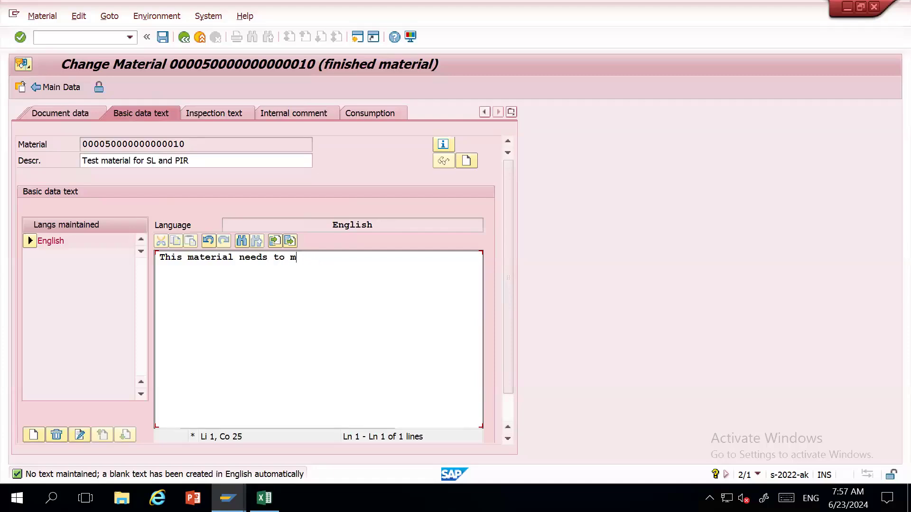
{"action": "key", "text": "BackSpace"}
{"action": "type", "text": "ufactured ui"}
{"action": "key", "text": "BackSpace"}
{"action": "key", "text": "BackSpace"}
{"action": "type", "text": "udi"}
{"action": "key", "text": "BackSpace"}
{"action": "type", "text": "ding"}
{"action": "key", "text": "BackSpace"}
{"action": "key", "text": "BackSpace"}
{"action": "key", "text": "BackSpace"}
{"action": "key", "text": "BackSpace"}
{"action": "key", "text": "BackSpace"}
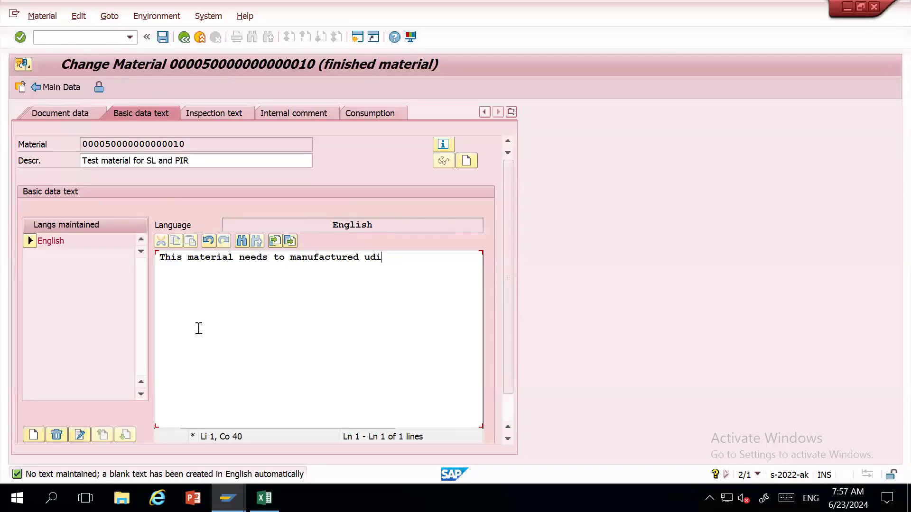
{"action": "type", "text": "sing"}
{"action": "key", "text": "BackSpace"}
{"action": "key", "text": "BackSpace"}
{"action": "key", "text": "BackSpace"}
{"action": "type", "text": "g die"}
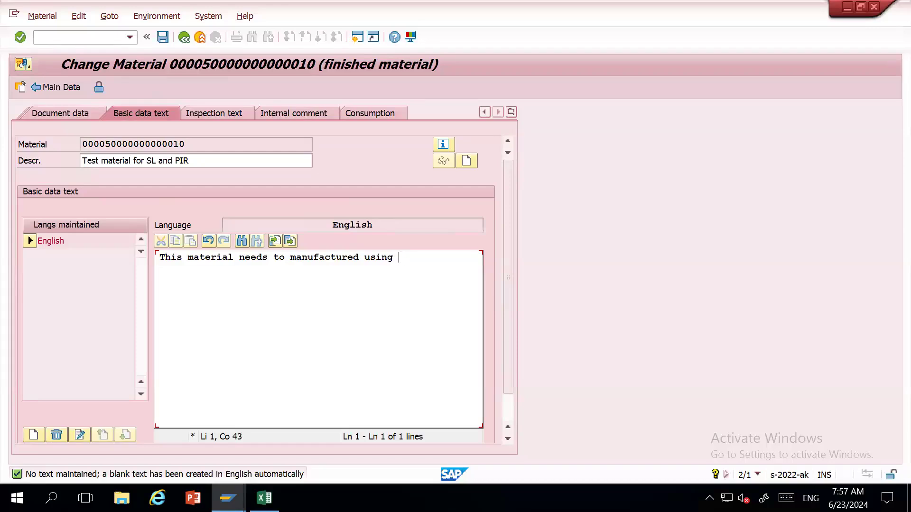
{"action": "key", "text": "BackSpace"}
{"action": "key", "text": "BackSpace"}
{"action": "type", "text": "ye"}
{"action": "key", "text": "Return"}
{"action": "left_click", "coordinate": [75, 90]}
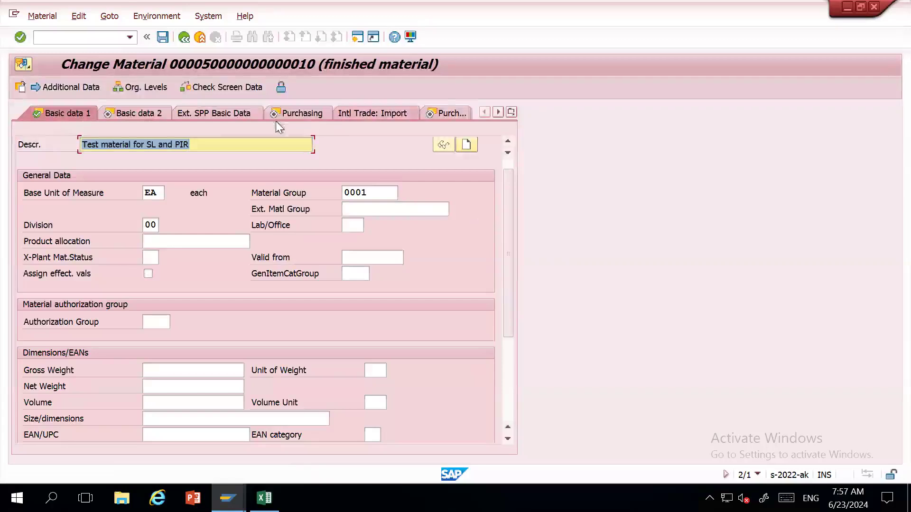
Step: Check the material's purchase order text view and save the material
{"action": "left_click", "coordinate": [512, 113]}
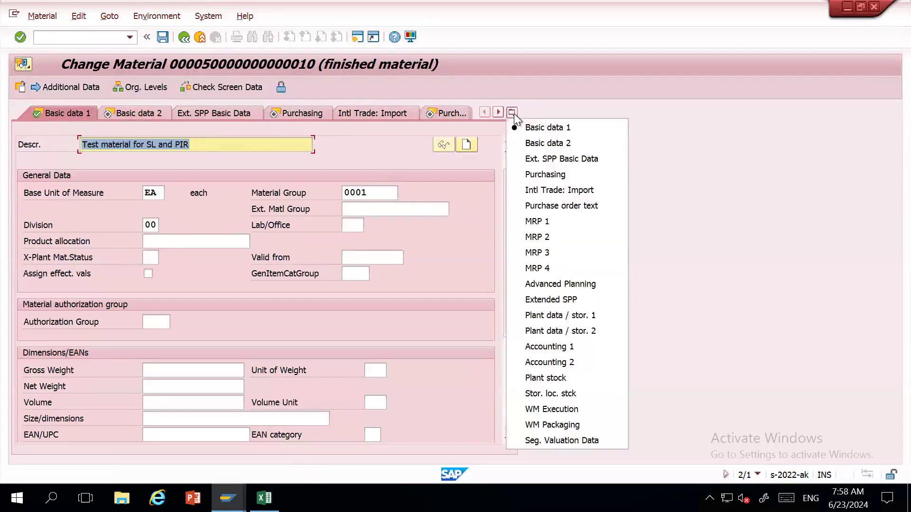
{"action": "left_click", "coordinate": [532, 209]}
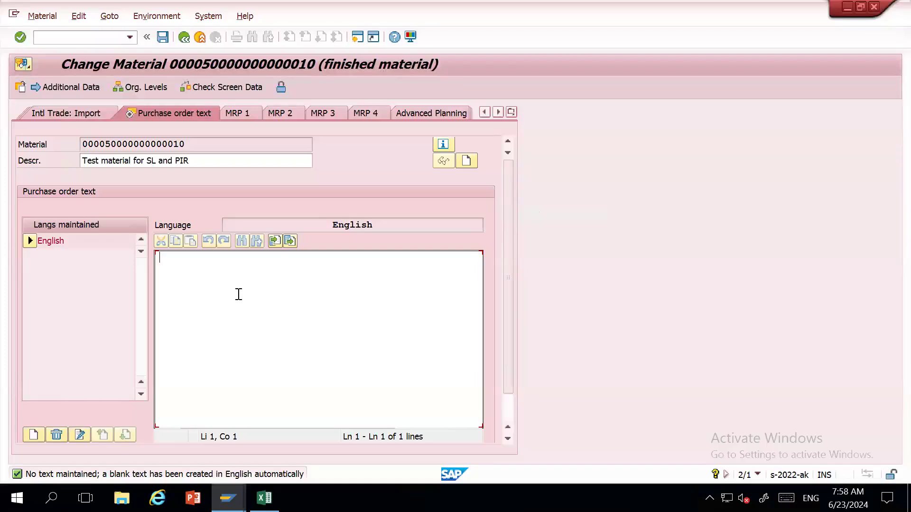
{"action": "left_click", "coordinate": [511, 112]}
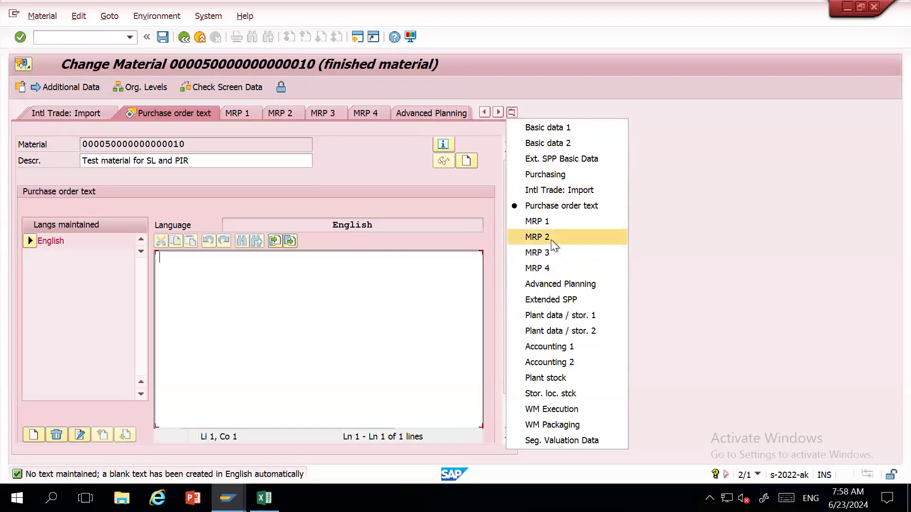
{"action": "left_click", "coordinate": [158, 39]}
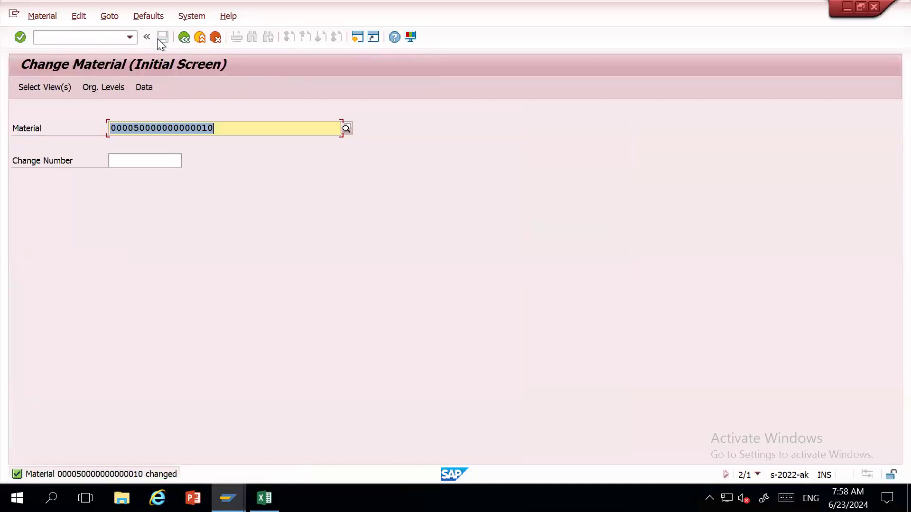
Step: Start transaction BP, open business partner 70111 for changing and check which text types its additional texts offer
{"action": "left_click", "coordinate": [108, 39]}
{"action": "type", "text": "/nbp"}
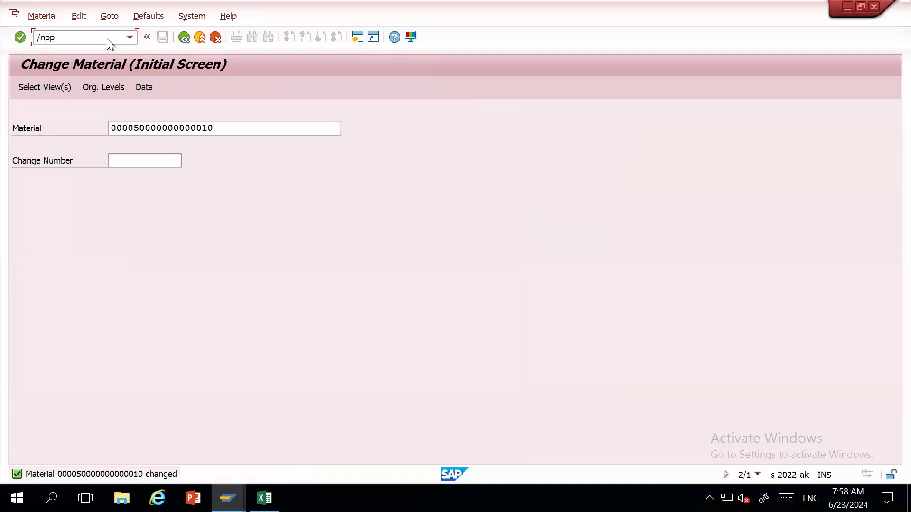
{"action": "key", "text": "Return"}
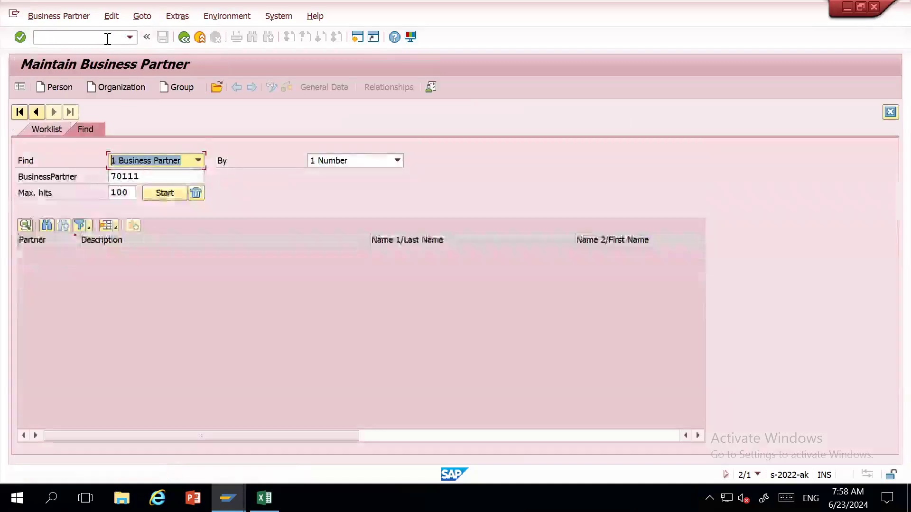
{"action": "left_click", "coordinate": [191, 177]}
{"action": "key", "text": "Return"}
{"action": "double_click", "coordinate": [54, 257]}
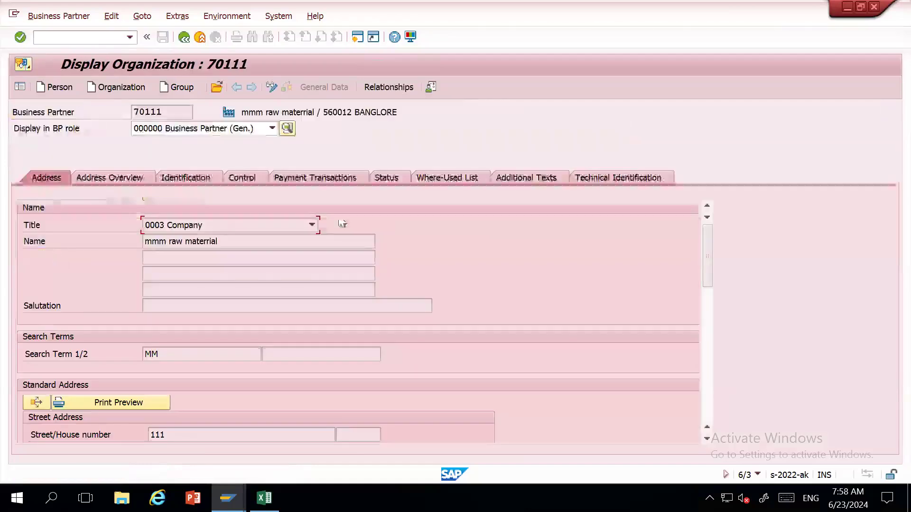
{"action": "left_click", "coordinate": [545, 180]}
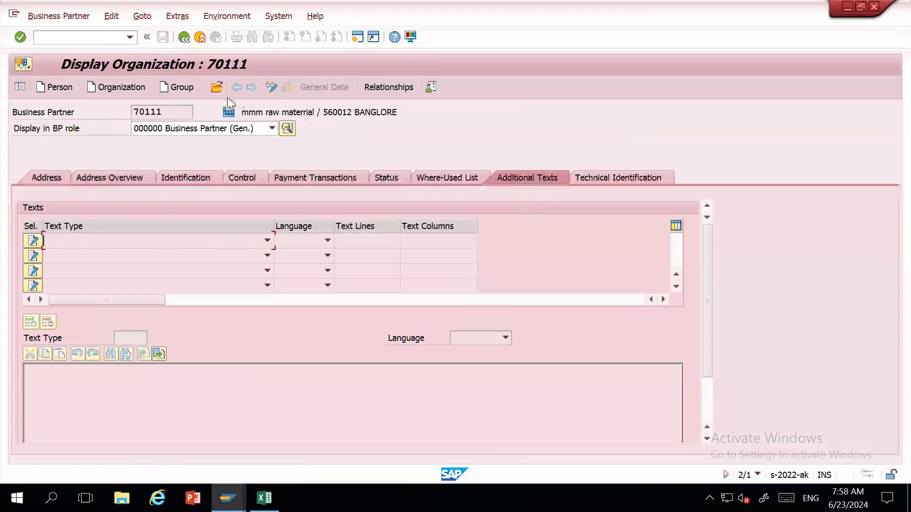
{"action": "left_click", "coordinate": [272, 88]}
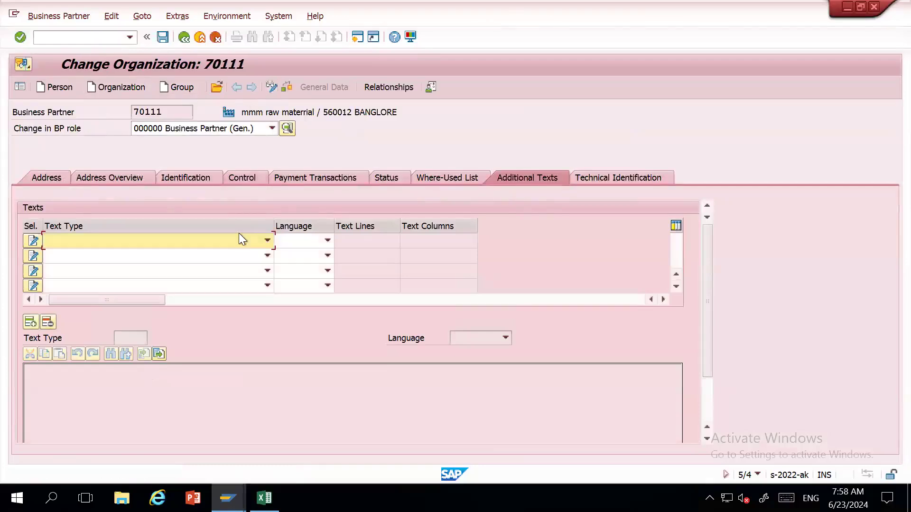
{"action": "left_click", "coordinate": [267, 242]}
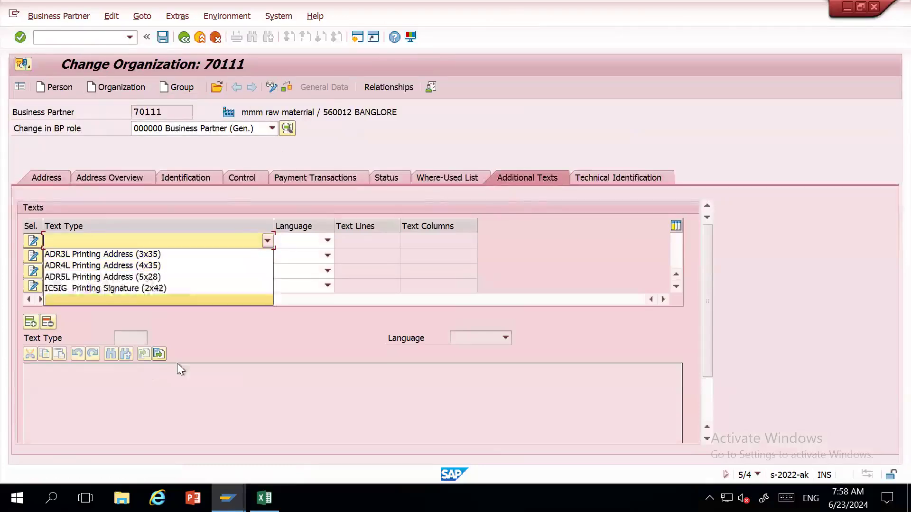
Step: Change the business partner's role to FLVN00 Supplier (Fin.Accounting) and display its vendor texts
{"action": "left_click", "coordinate": [275, 133]}
{"action": "left_click", "coordinate": [275, 132]}
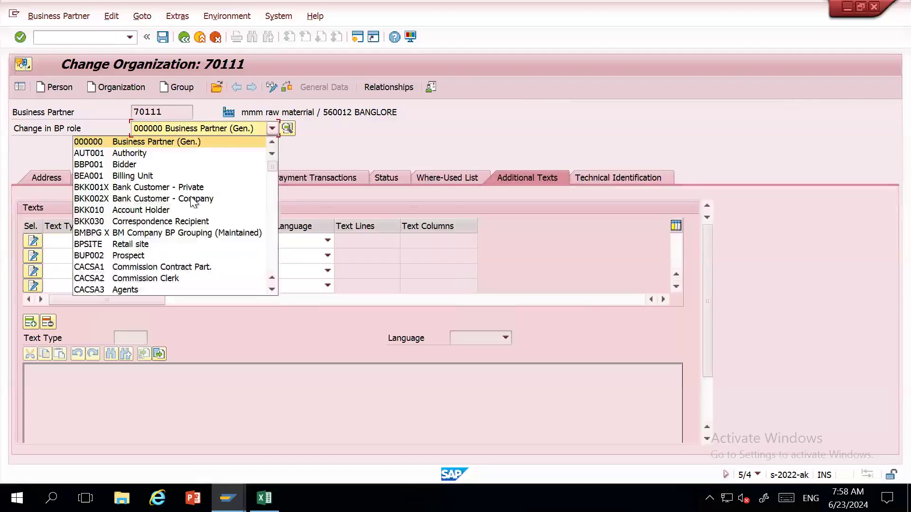
{"action": "key", "text": "f"}
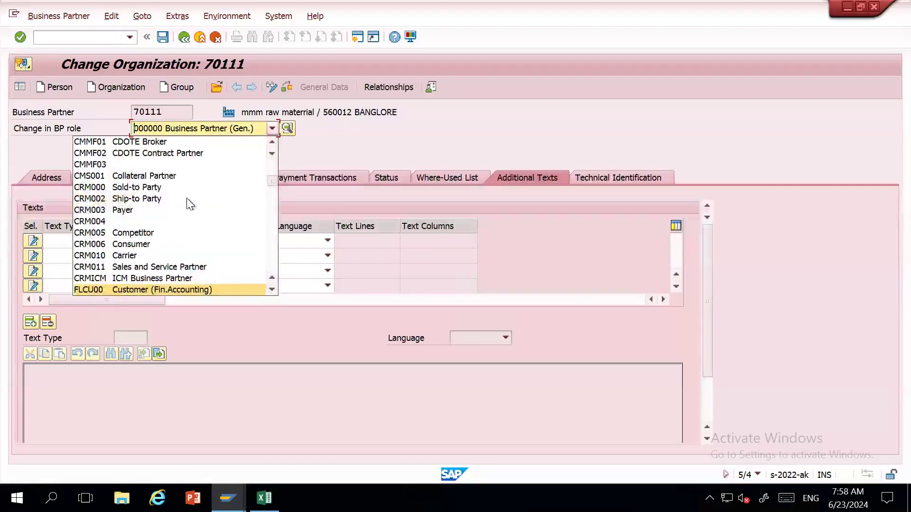
{"action": "key", "text": "Down"}
{"action": "key", "text": "Down"}
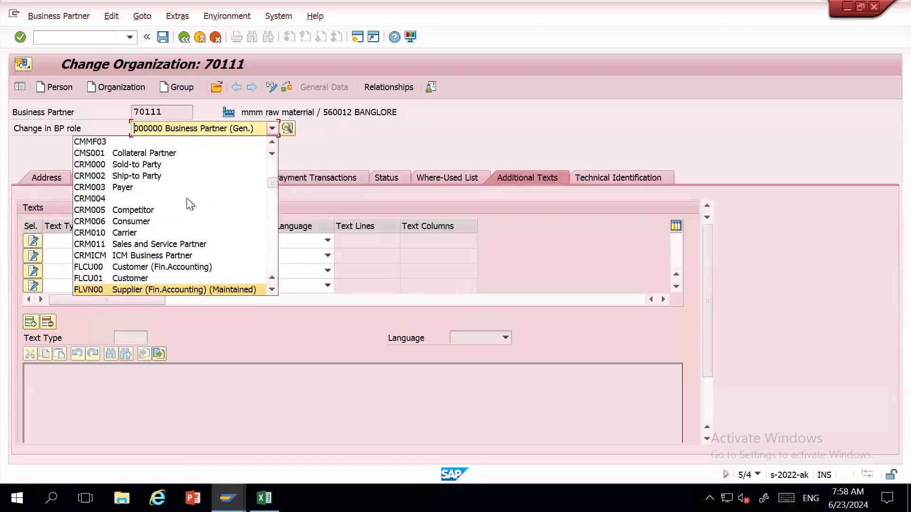
{"action": "left_click", "coordinate": [138, 289]}
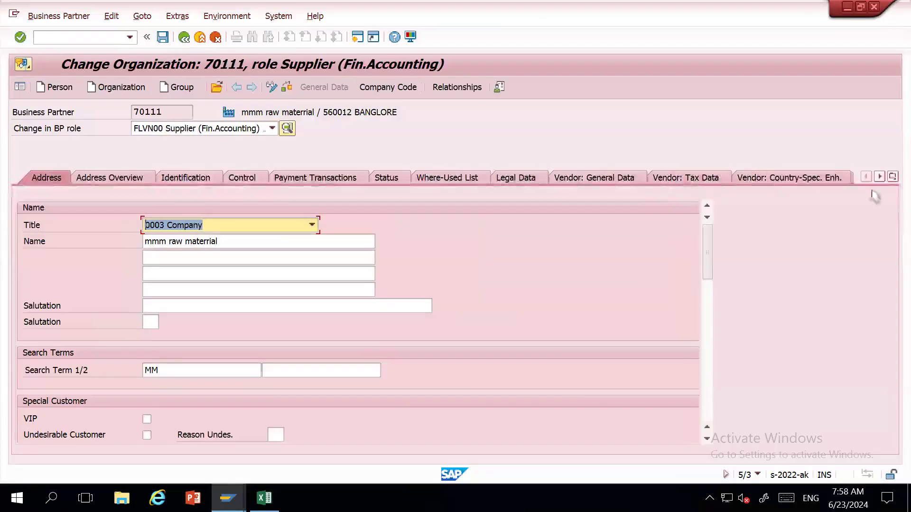
{"action": "left_click", "coordinate": [880, 176]}
{"action": "left_click", "coordinate": [880, 176]}
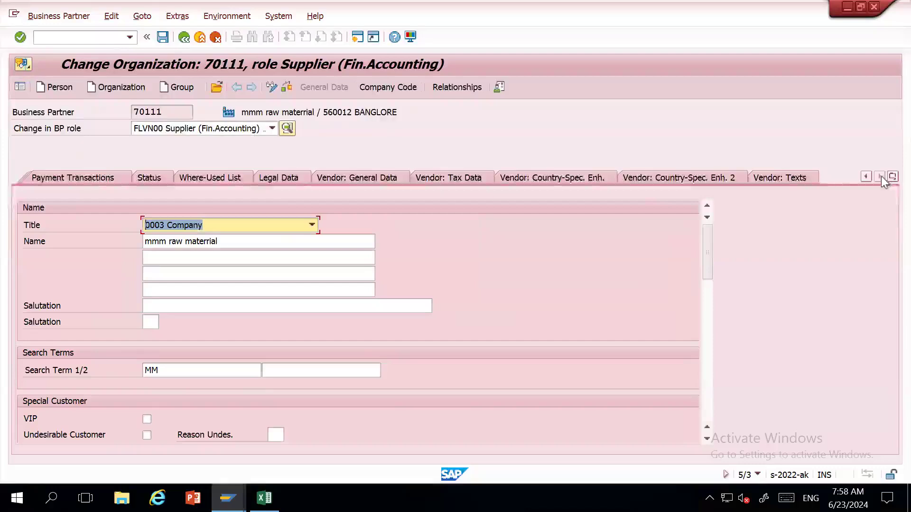
{"action": "left_click", "coordinate": [805, 176]}
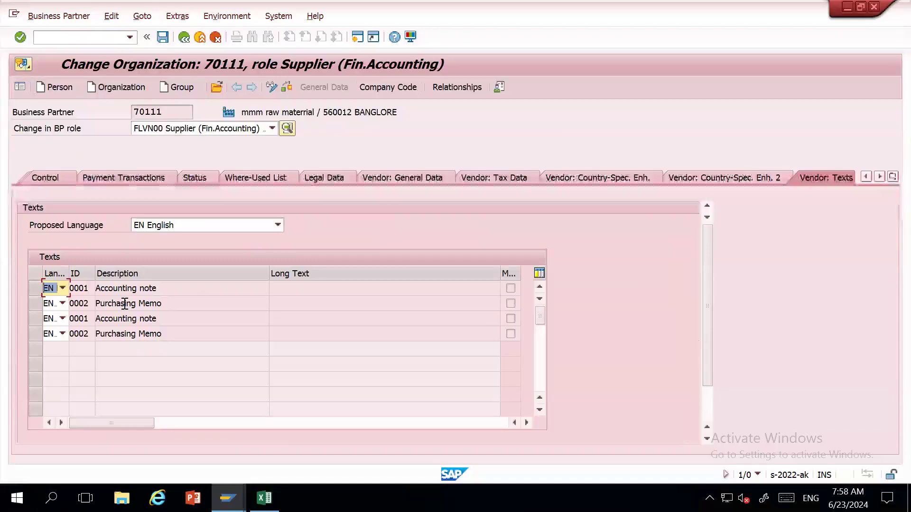
Step: Enter the English accounting note "Supplier conditions." followed by "1. Payment on time." and return to the vendor texts
{"action": "left_click", "coordinate": [116, 288]}
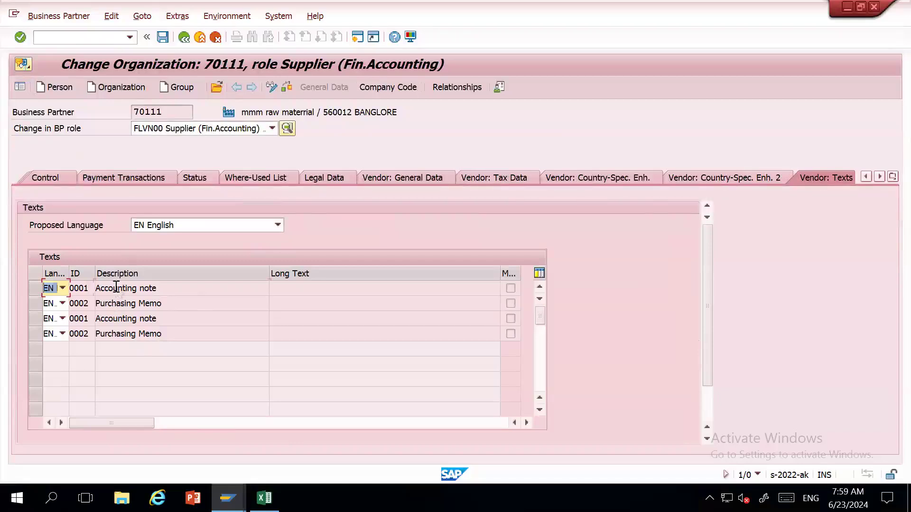
{"action": "left_click", "coordinate": [36, 286]}
{"action": "scroll", "coordinate": [701, 403], "scroll_direction": "down", "scroll_amount": 2}
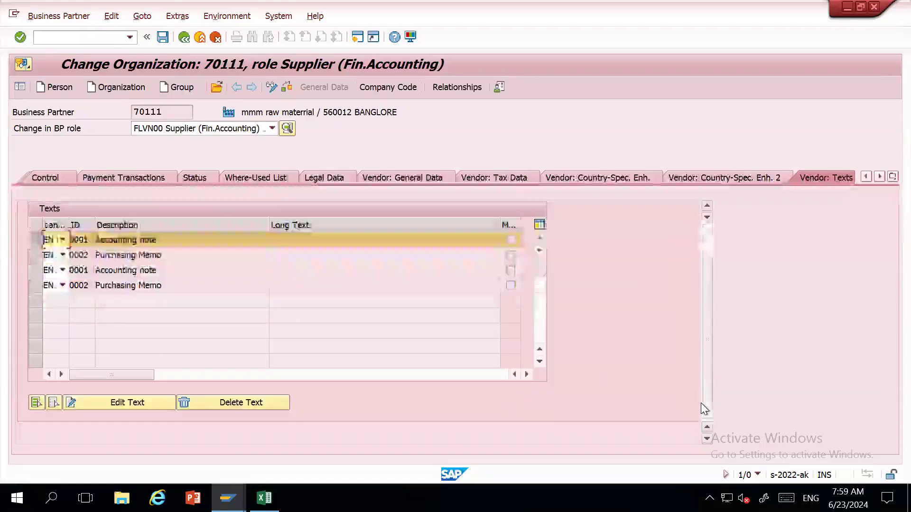
{"action": "left_click", "coordinate": [139, 404]}
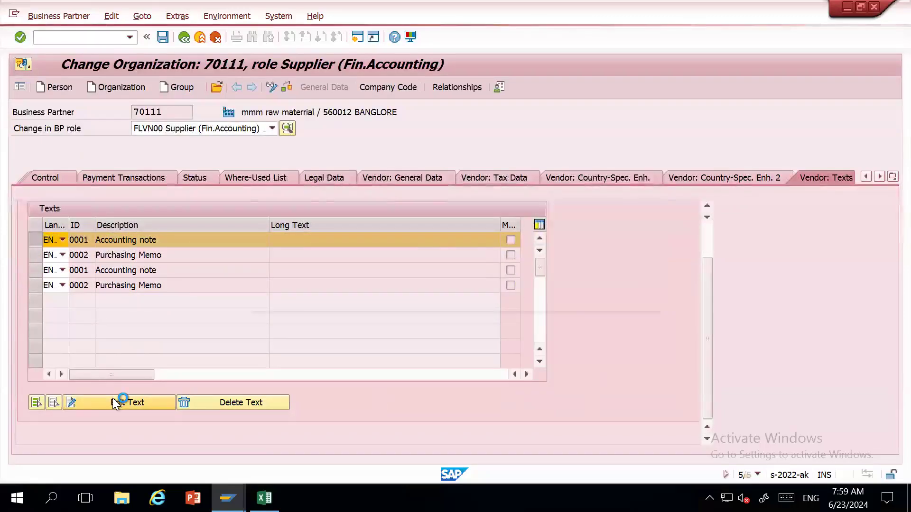
{"action": "left_click", "coordinate": [300, 269]}
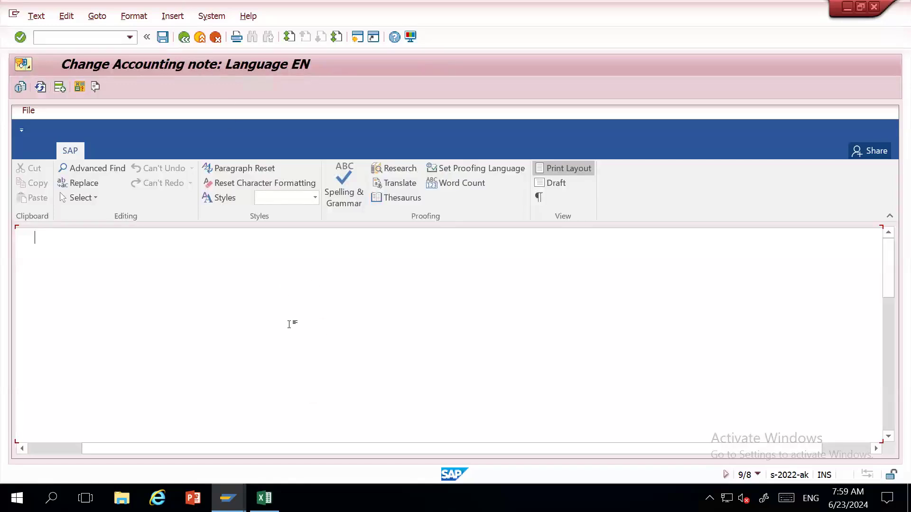
{"action": "type", "text": "Suppli"}
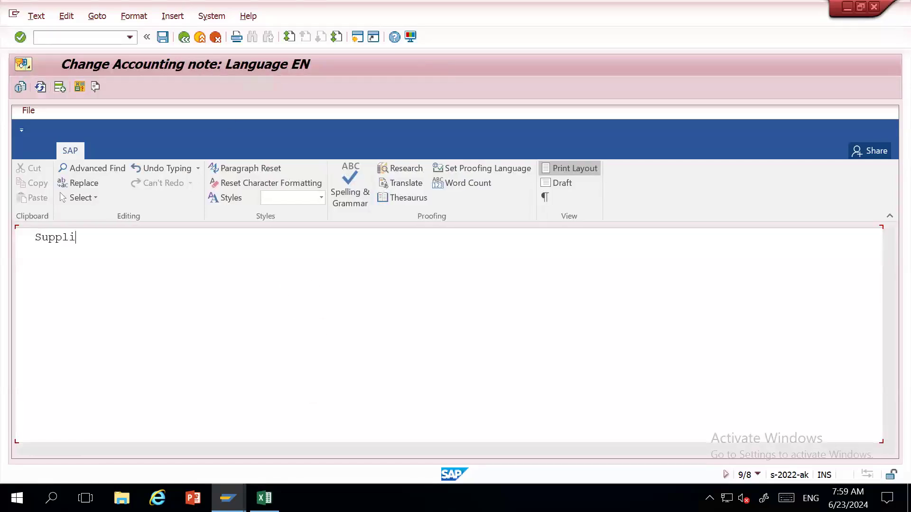
{"action": "type", "text": "er conditions. "}
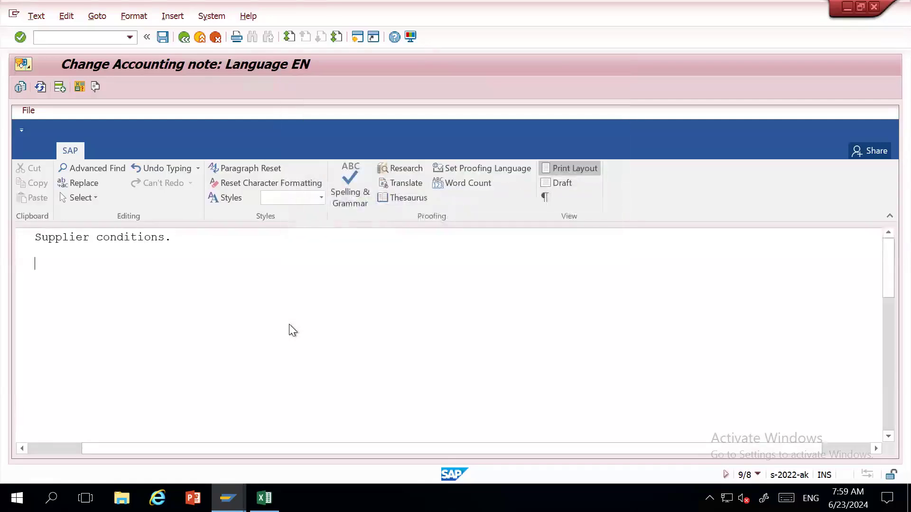
{"action": "type", "text": "1. "}
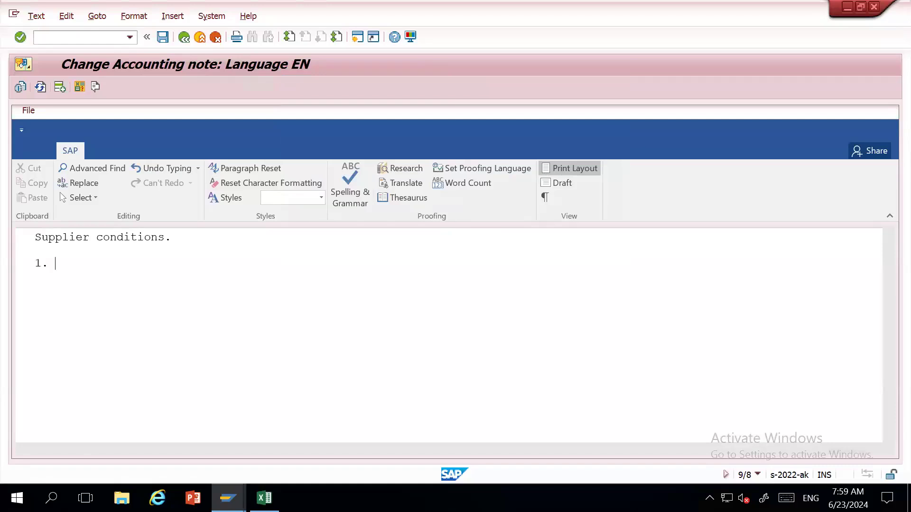
{"action": "type", "text": "poa"}
{"action": "key", "text": "BackSpace"}
{"action": "key", "text": "BackSpace"}
{"action": "key", "text": "BackSpace"}
{"action": "type", "text": "\\PAY"}
{"action": "key", "text": "BackSpace"}
{"action": "type", "text": "ayemrtn"}
{"action": "key", "text": "BackSpace"}
{"action": "key", "text": "BackSpace"}
{"action": "key", "text": "BackSpace"}
{"action": "type", "text": "ment on time."}
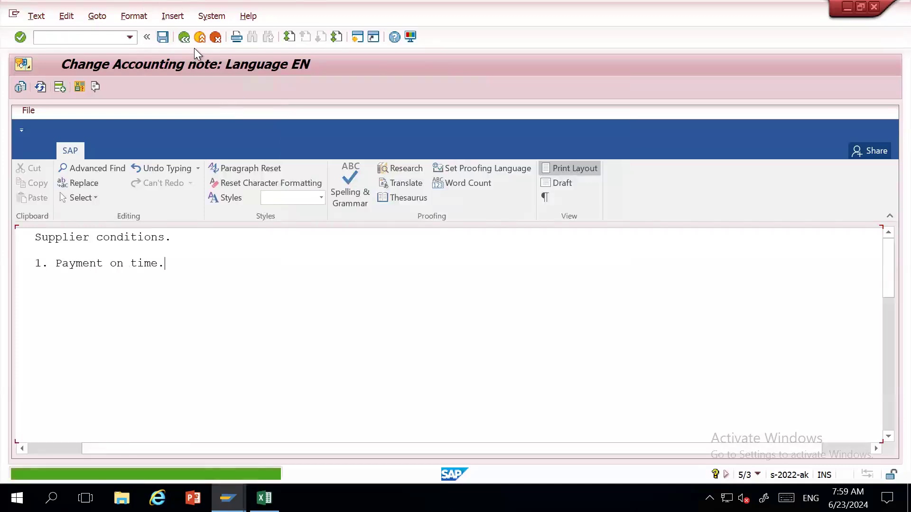
{"action": "left_click", "coordinate": [183, 38]}
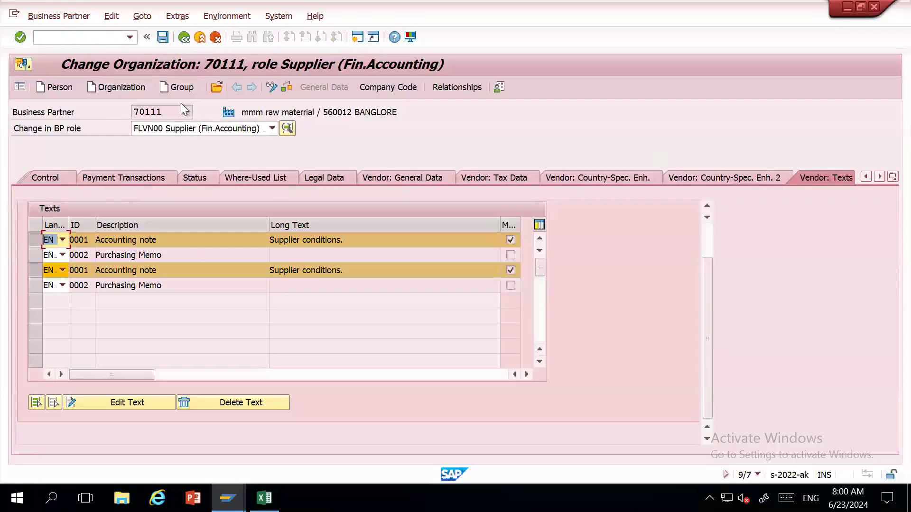
Step: Display the supplier's company code data, and open business partner 111 without saving the changes
{"action": "left_click", "coordinate": [375, 90]}
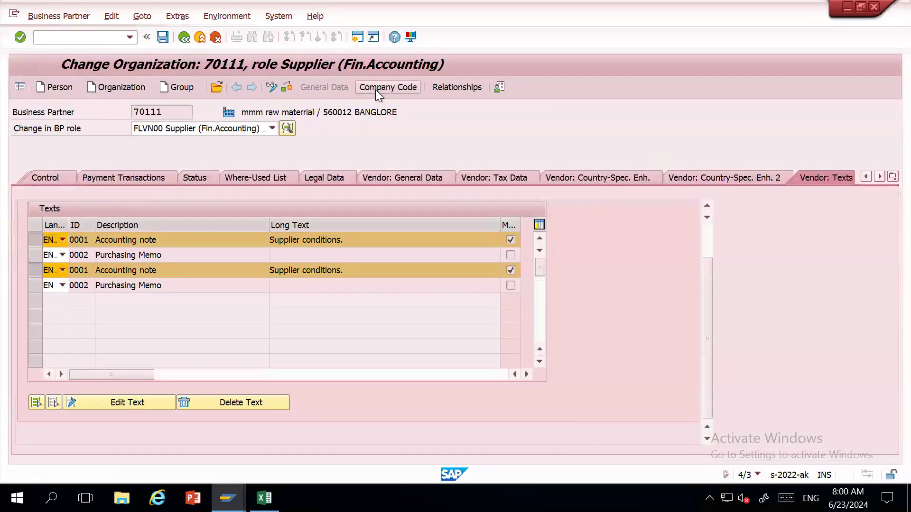
{"action": "left_click", "coordinate": [219, 86]}
{"action": "type", "text": "111"}
{"action": "key", "text": "Return"}
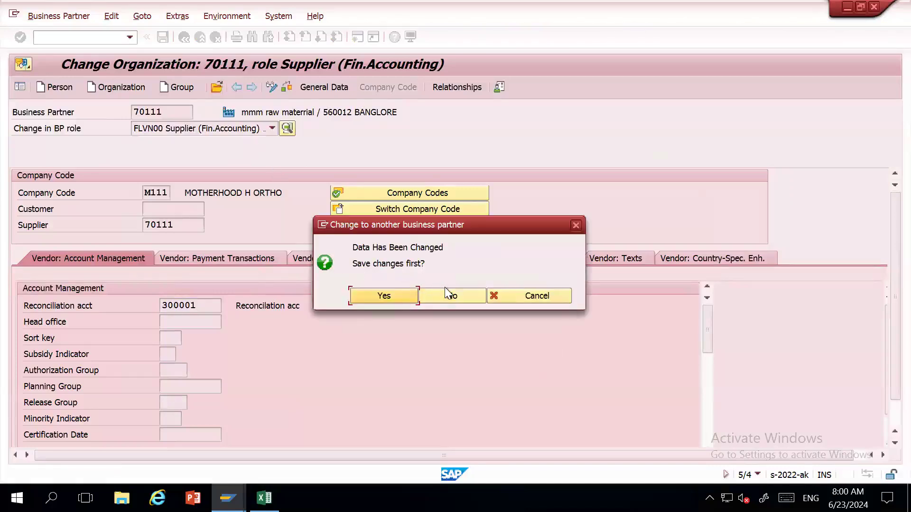
{"action": "left_click", "coordinate": [444, 292]}
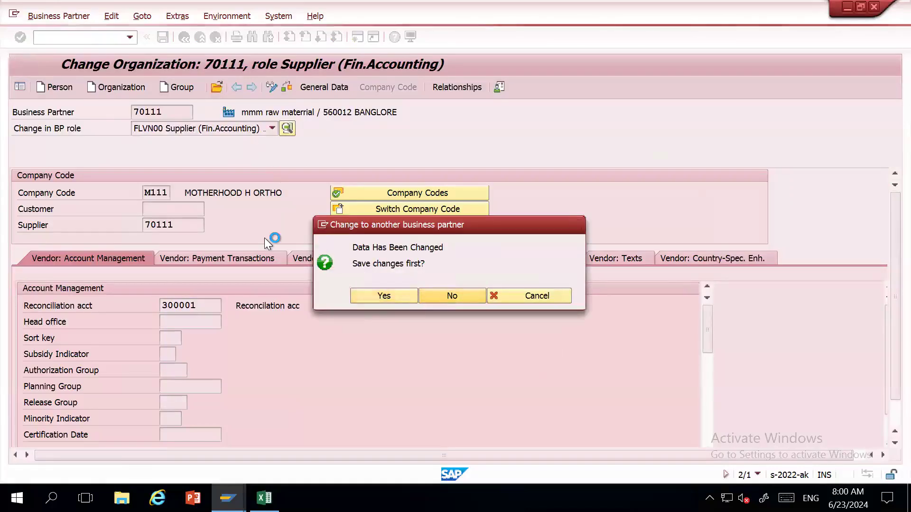
Step: In the general vendor texts of business partner 111, view the full English accounting note and return to the texts
{"action": "left_click", "coordinate": [318, 88]}
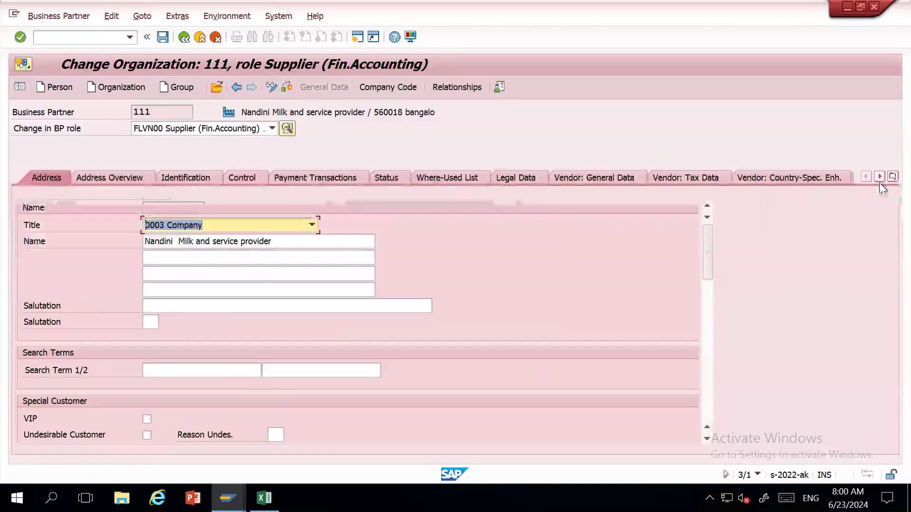
{"action": "left_click", "coordinate": [880, 176]}
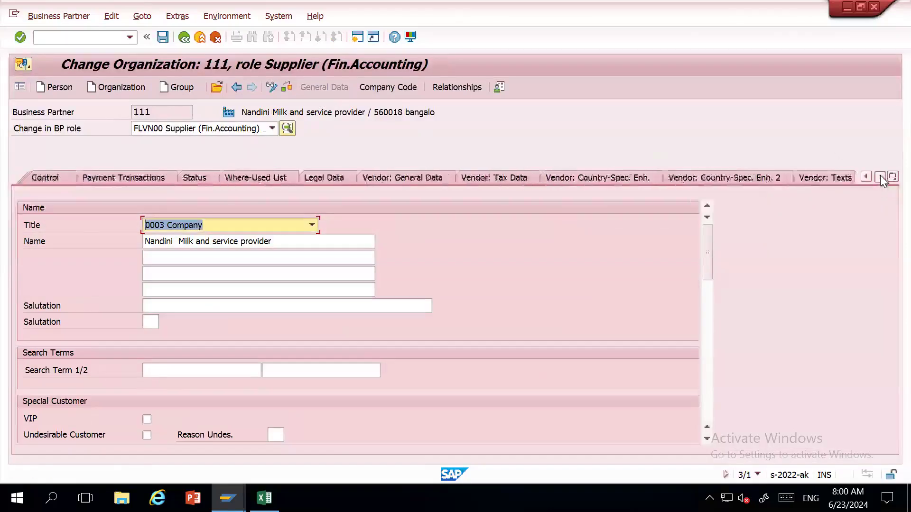
{"action": "left_click", "coordinate": [812, 177]}
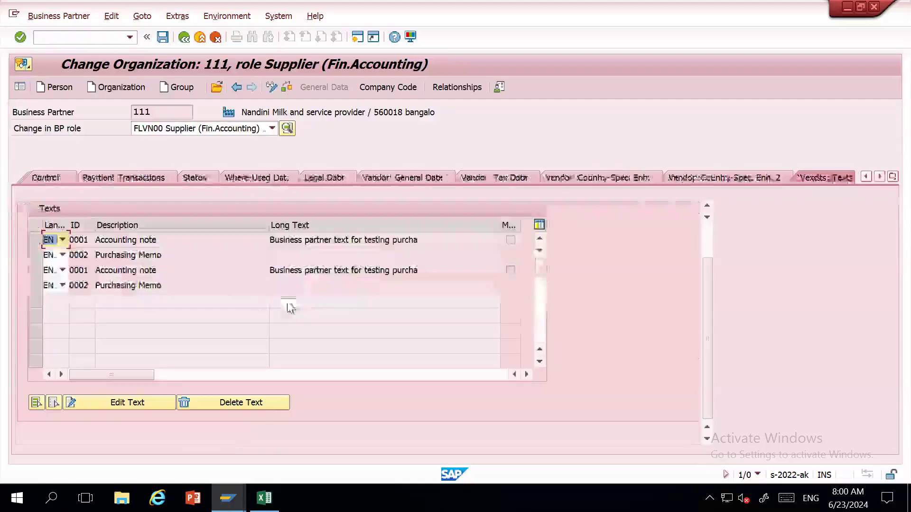
{"action": "left_click", "coordinate": [42, 240]}
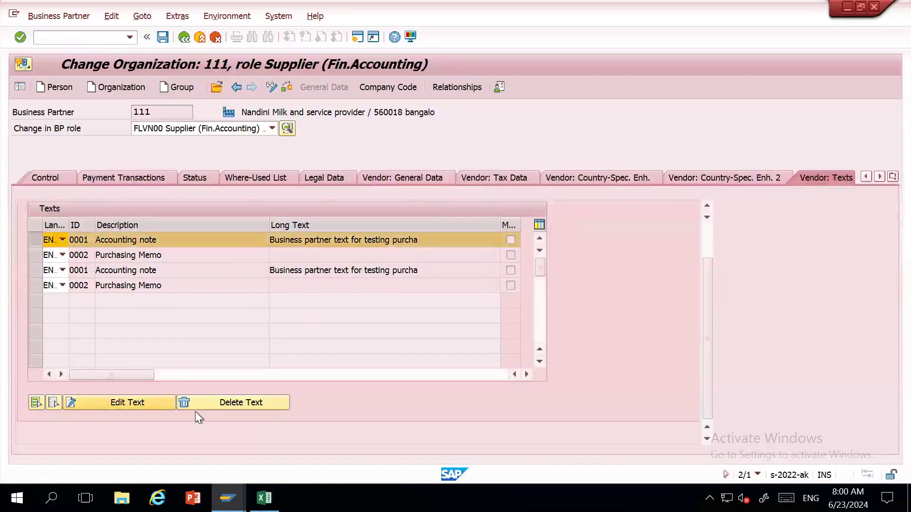
{"action": "left_click", "coordinate": [288, 273]}
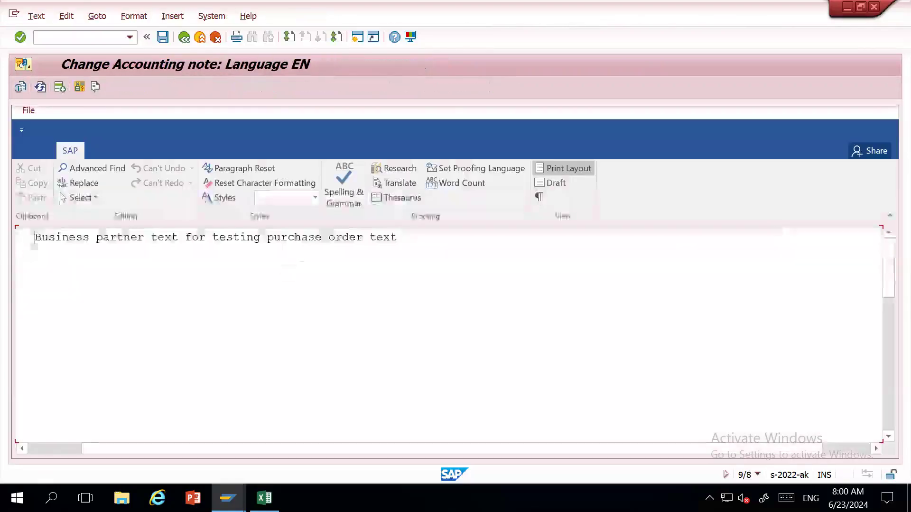
{"action": "left_click_drag", "start_coordinate": [431, 235], "coordinate": [18, 229]}
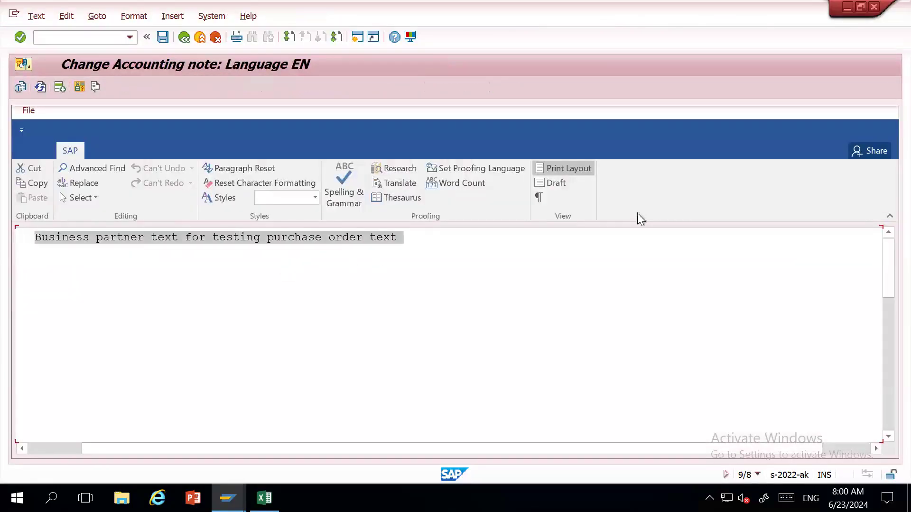
{"action": "left_click", "coordinate": [183, 41]}
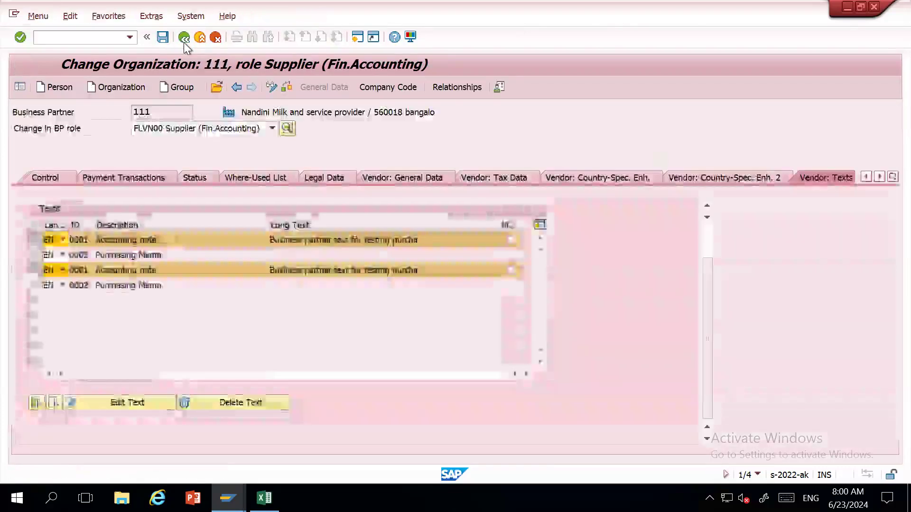
{"action": "left_click", "coordinate": [184, 42]}
{"action": "type", "text": "me"}
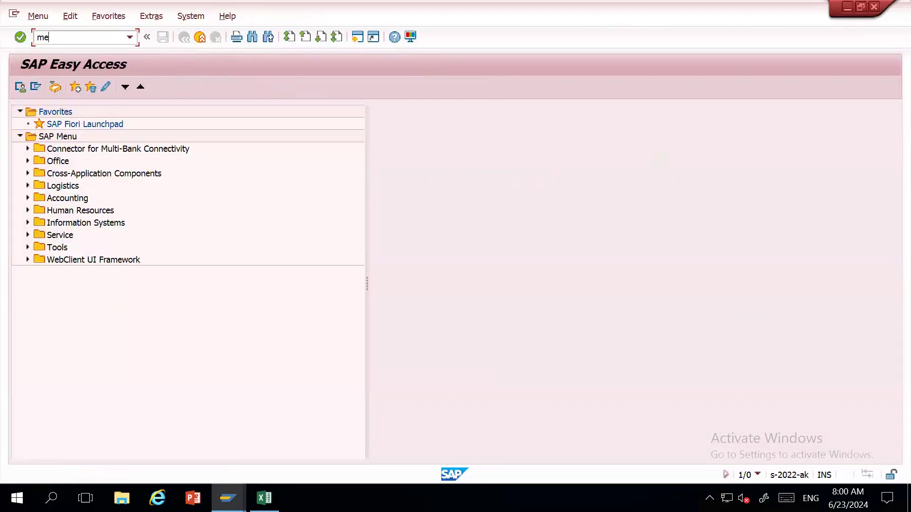
{"action": "type", "text": "13"}
{"action": "key", "text": "Return"}
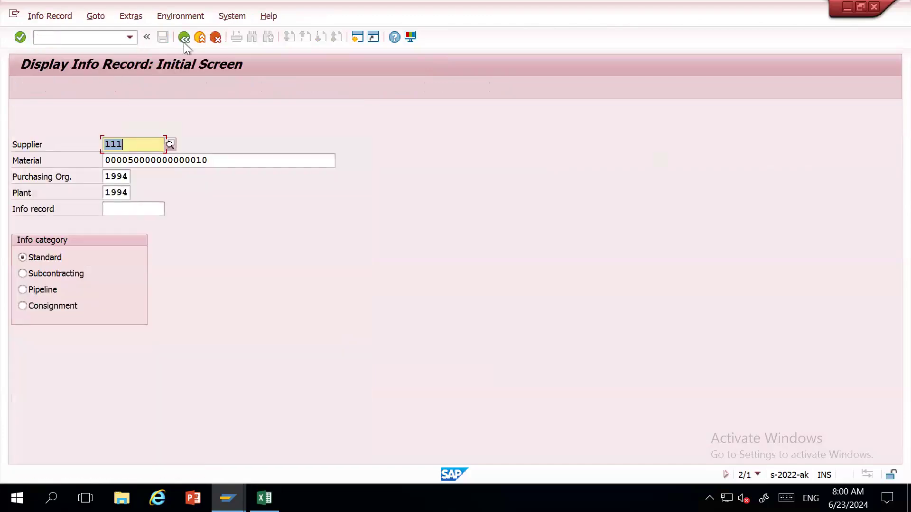
{"action": "key", "text": "Return"}
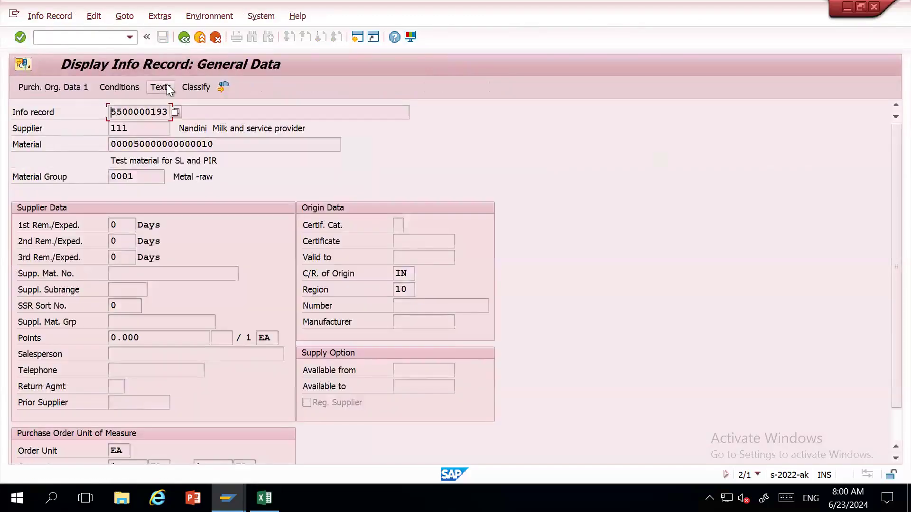
{"action": "left_click", "coordinate": [162, 87]}
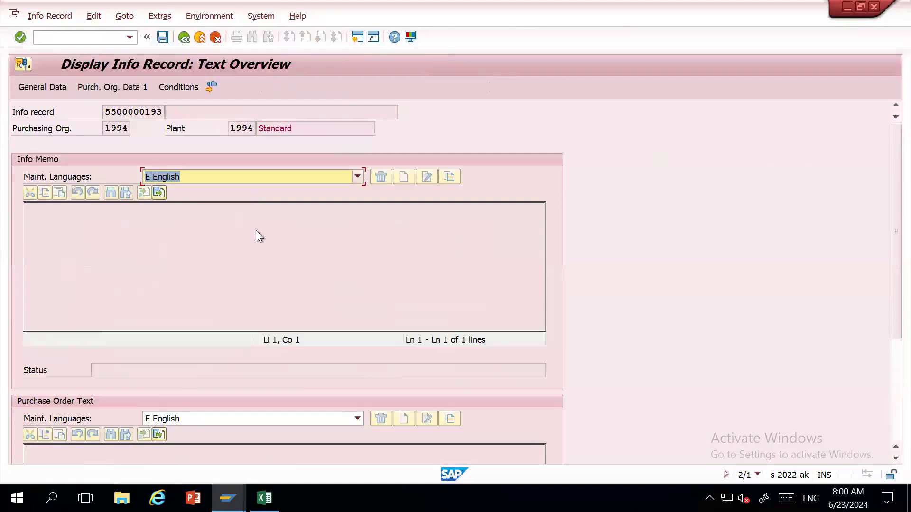
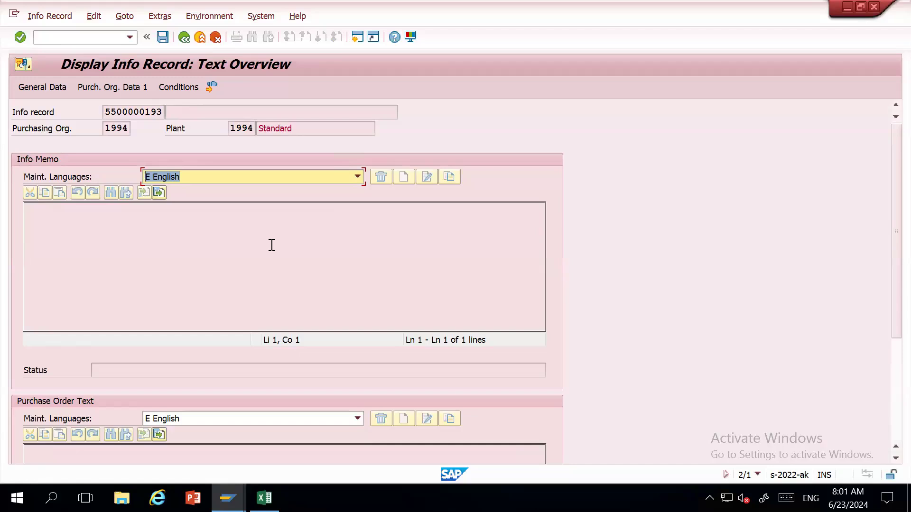
Step: Switch to the Display IMG session, collapse Purchase Requisition and expand Texts for Purchase Orders under Purchase Order
{"action": "key", "text": "alt+Tab"}
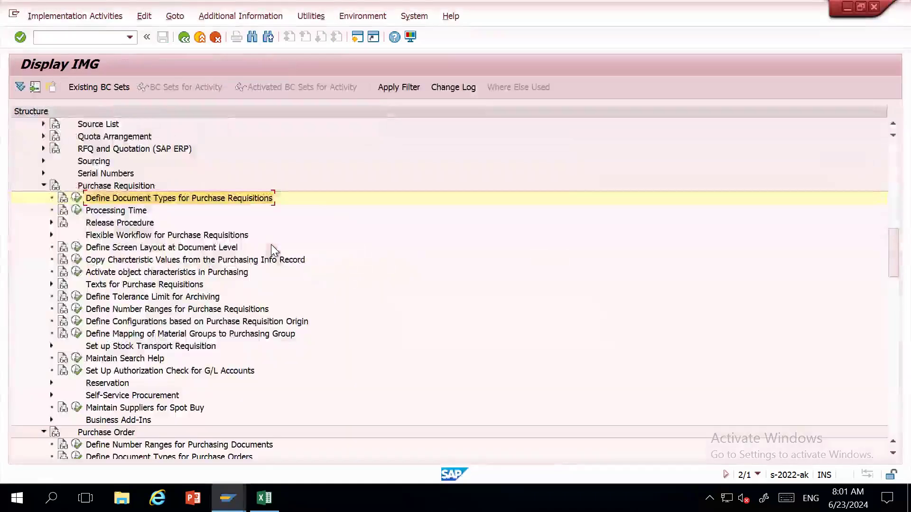
{"action": "left_click", "coordinate": [132, 286]}
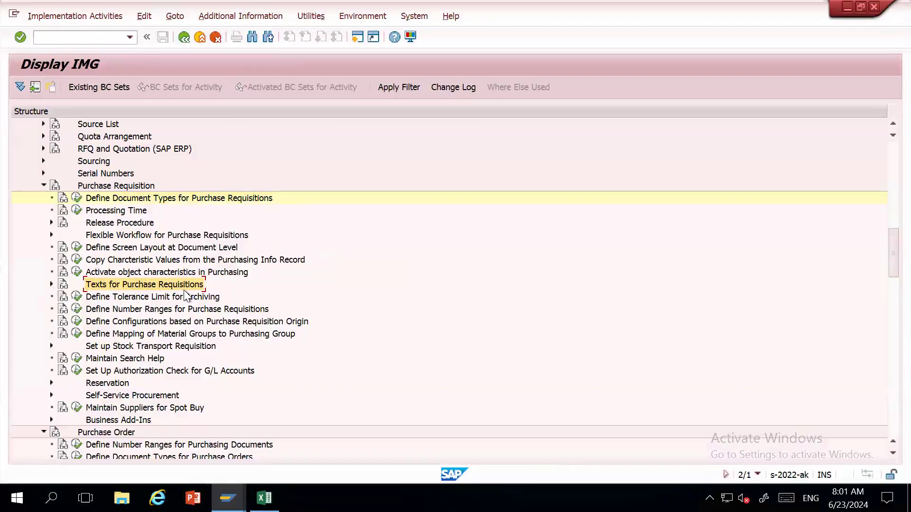
{"action": "left_click", "coordinate": [43, 185]}
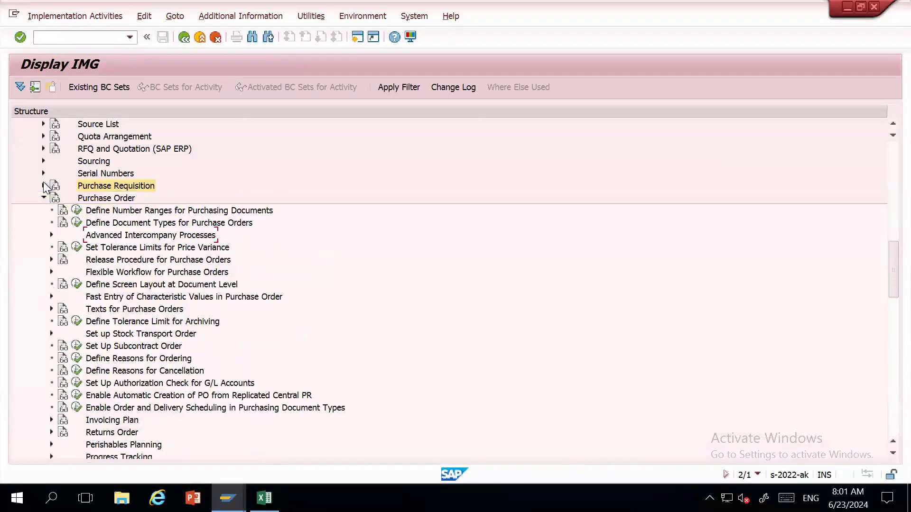
{"action": "left_click", "coordinate": [136, 311]}
{"action": "left_click", "coordinate": [52, 309]}
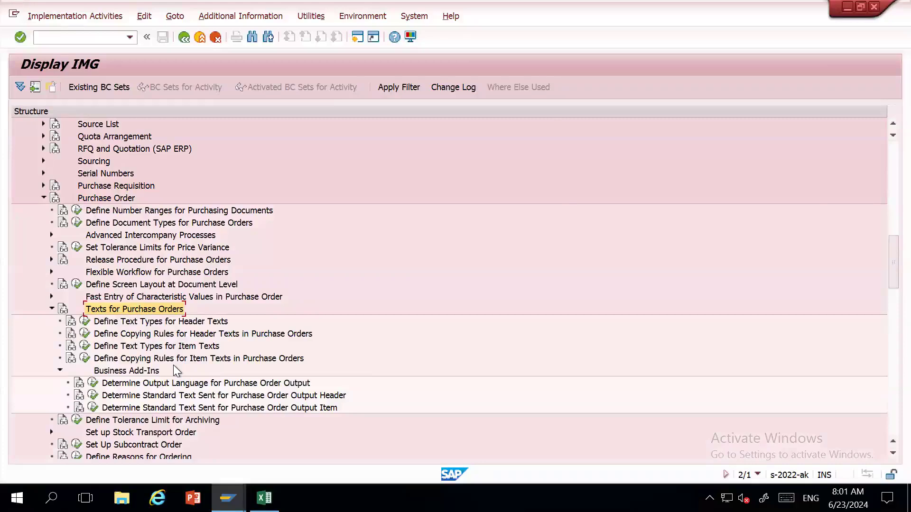
Step: Expand Texts for Purchase Requisitions to view its text type and copying rule activities, and collapse Purchase Requisition again
{"action": "left_click", "coordinate": [43, 186]}
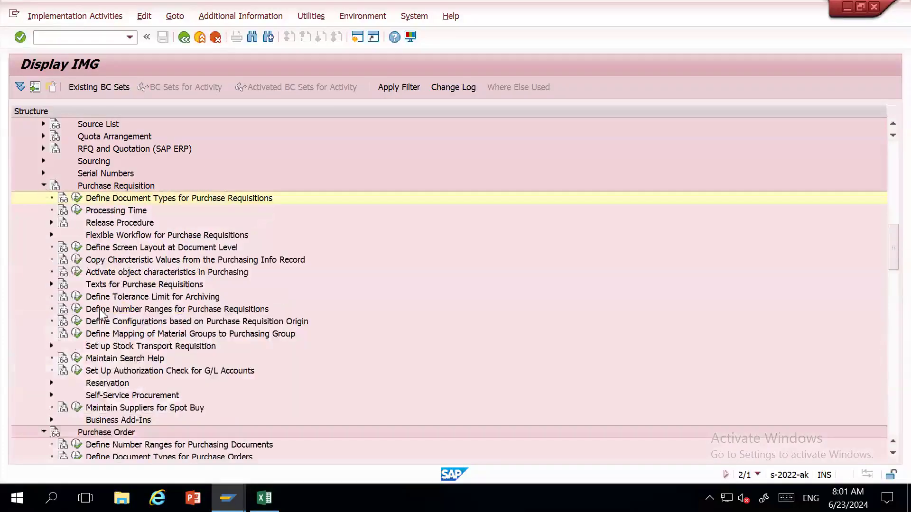
{"action": "left_click", "coordinate": [52, 284]}
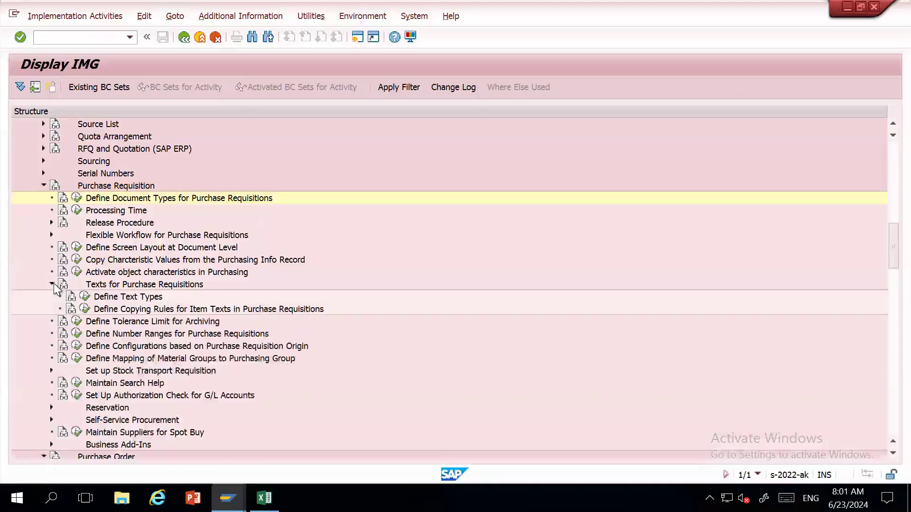
{"action": "left_click", "coordinate": [142, 307]}
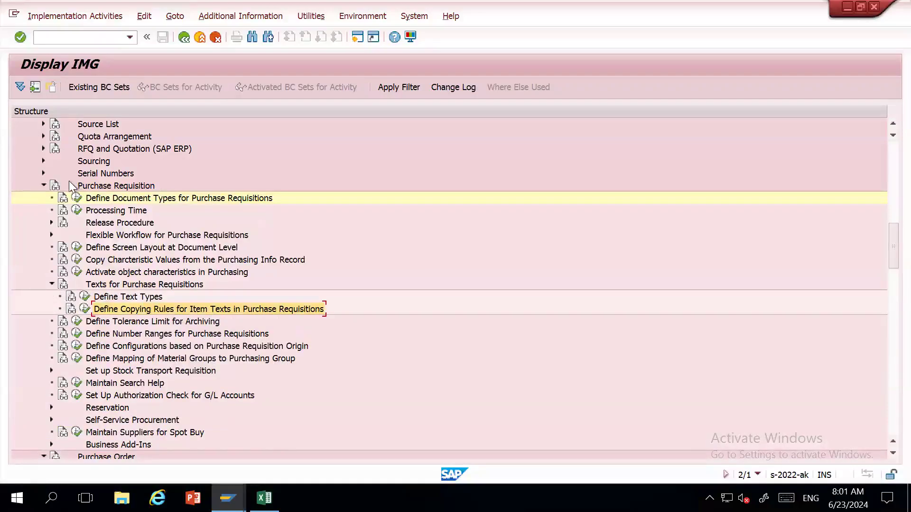
{"action": "left_click", "coordinate": [44, 185]}
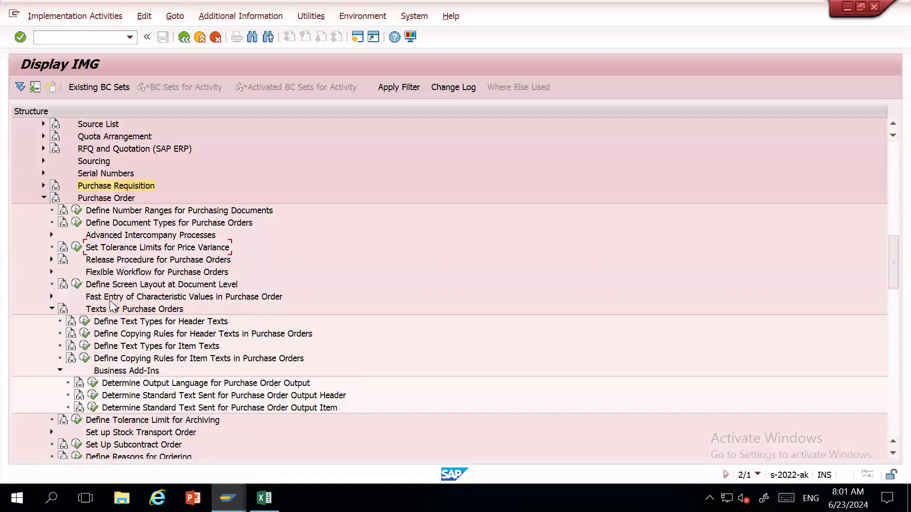
Step: View the purchase order header text types under Define Text Types for Header Texts and return to the IMG
{"action": "left_click", "coordinate": [145, 330]}
{"action": "left_click", "coordinate": [157, 348]}
{"action": "left_click", "coordinate": [151, 321]}
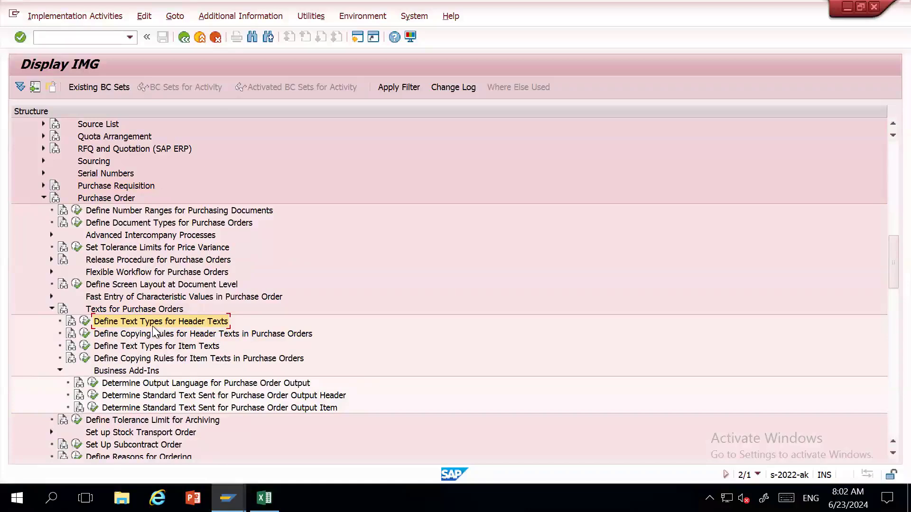
{"action": "left_click", "coordinate": [85, 322]}
{"action": "key", "text": "Return"}
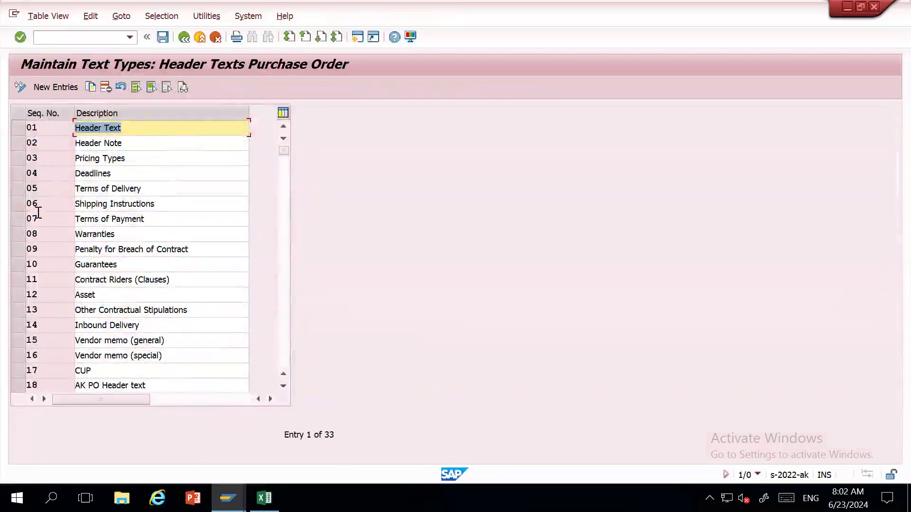
{"action": "left_click", "coordinate": [21, 126]}
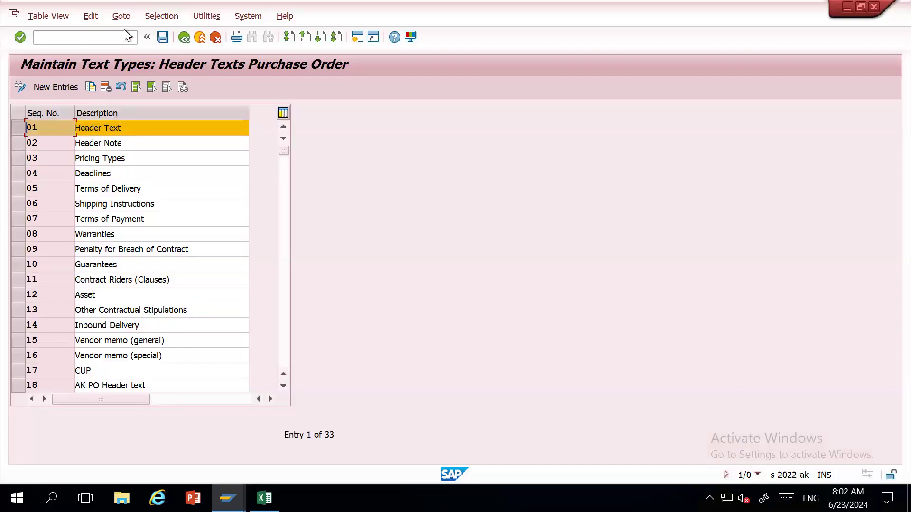
{"action": "left_click", "coordinate": [189, 41]}
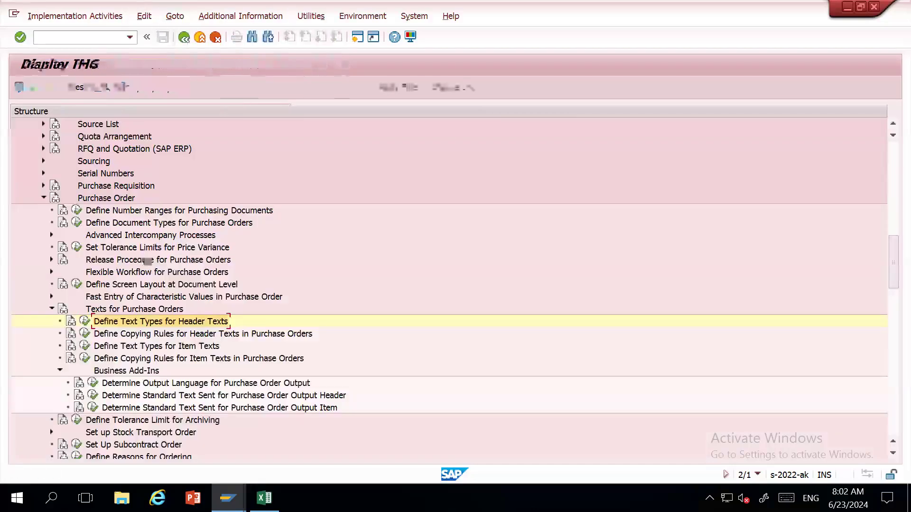
Step: Open the copying rules for purchase order header texts and display the text linkages of text type 01 Header Text
{"action": "left_click", "coordinate": [84, 321]}
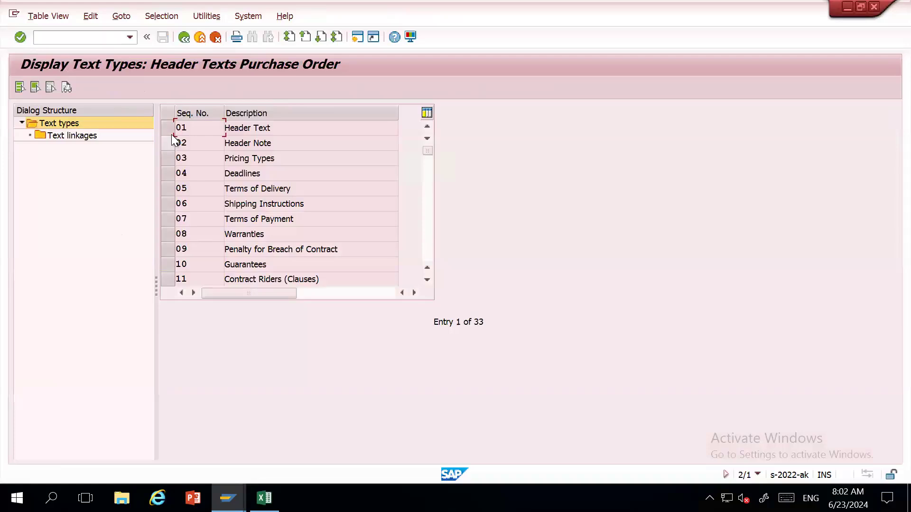
{"action": "left_click", "coordinate": [171, 133]}
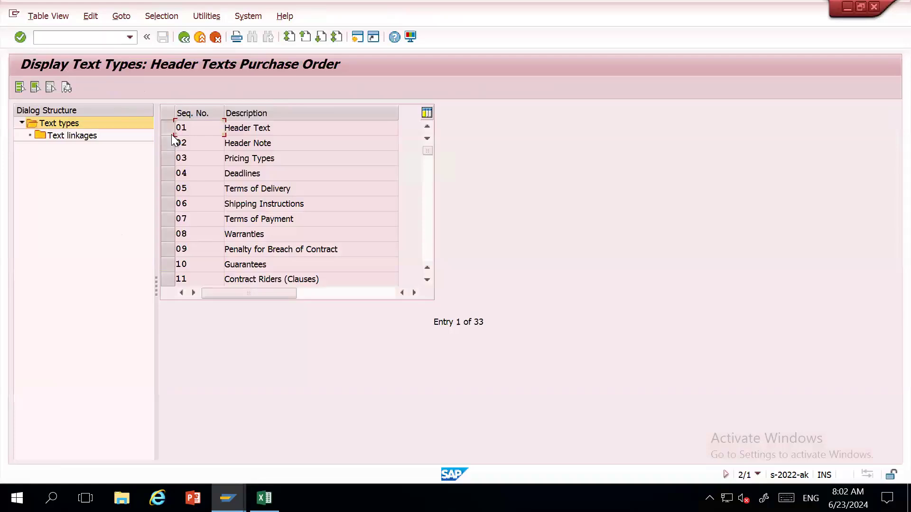
{"action": "double_click", "coordinate": [73, 137]}
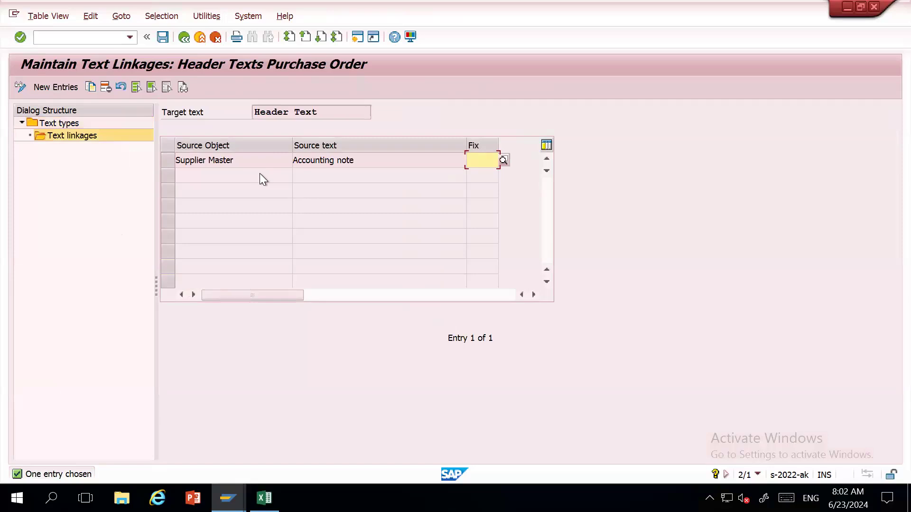
Step: Start a new text linkage for the target Header Text with Supplier Master as the source object
{"action": "left_click", "coordinate": [64, 91]}
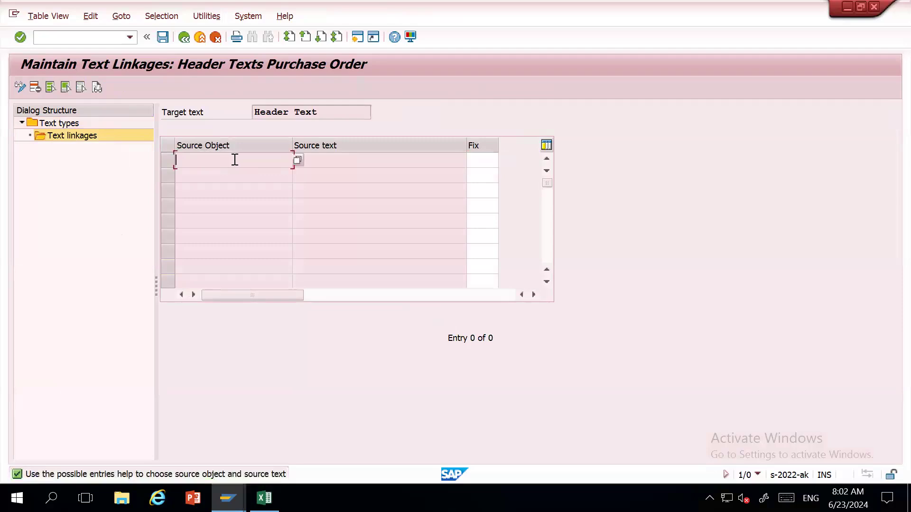
{"action": "left_click_drag", "start_coordinate": [338, 117], "coordinate": [199, 106]}
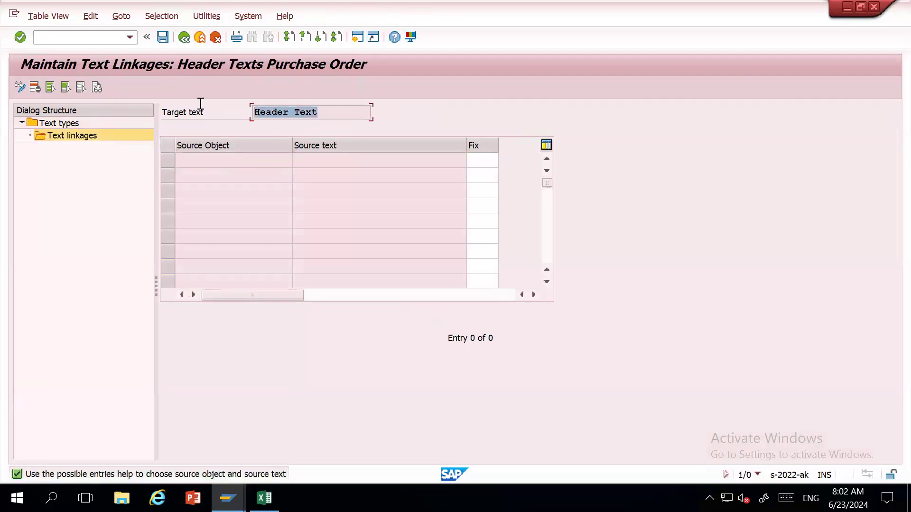
{"action": "left_click", "coordinate": [204, 158]}
{"action": "left_click", "coordinate": [297, 160]}
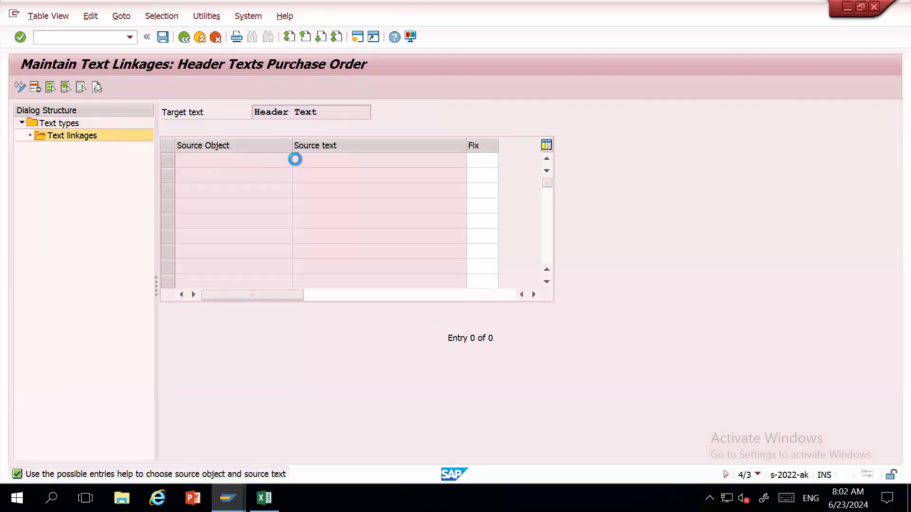
{"action": "left_click", "coordinate": [59, 118]}
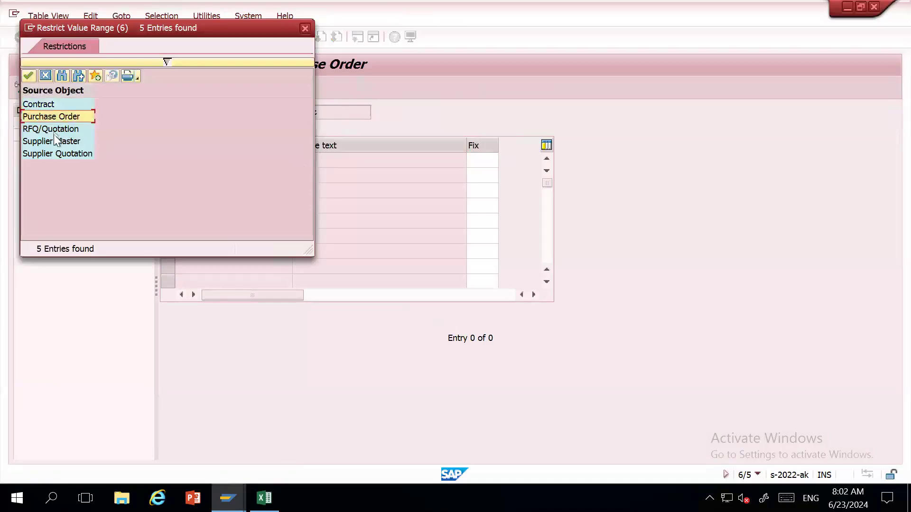
{"action": "left_click", "coordinate": [50, 140]}
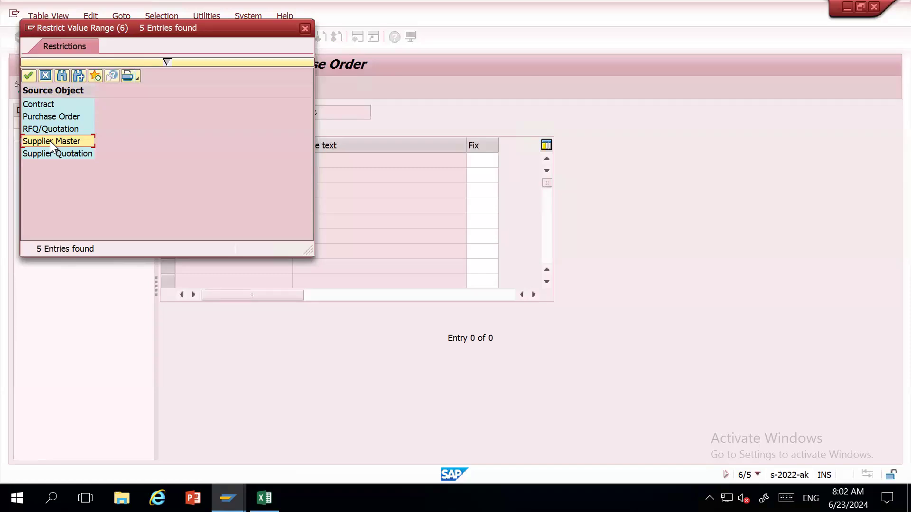
{"action": "left_click", "coordinate": [50, 141]}
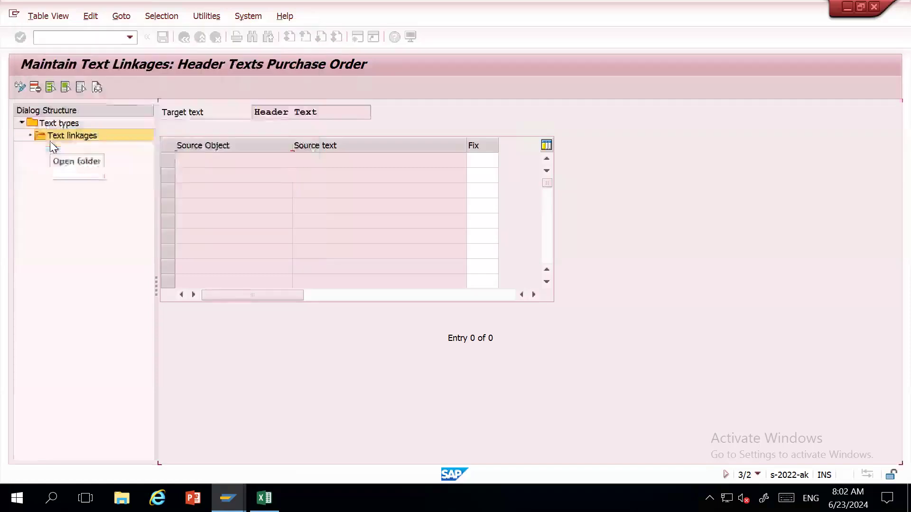
Step: Try to assign Accounting note as the new linkage's source text, and discard the entry to return to the existing linkages
{"action": "left_click", "coordinate": [340, 160]}
{"action": "key", "text": "F4"}
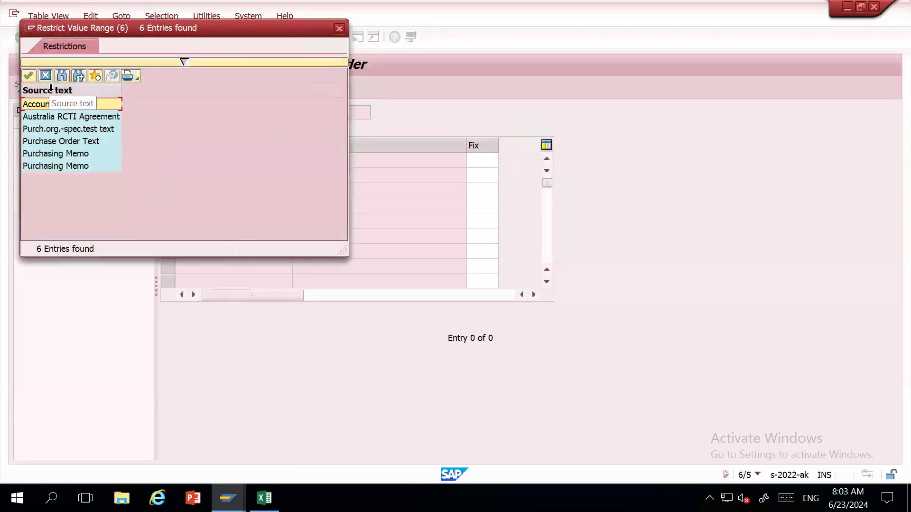
{"action": "left_click", "coordinate": [53, 156]}
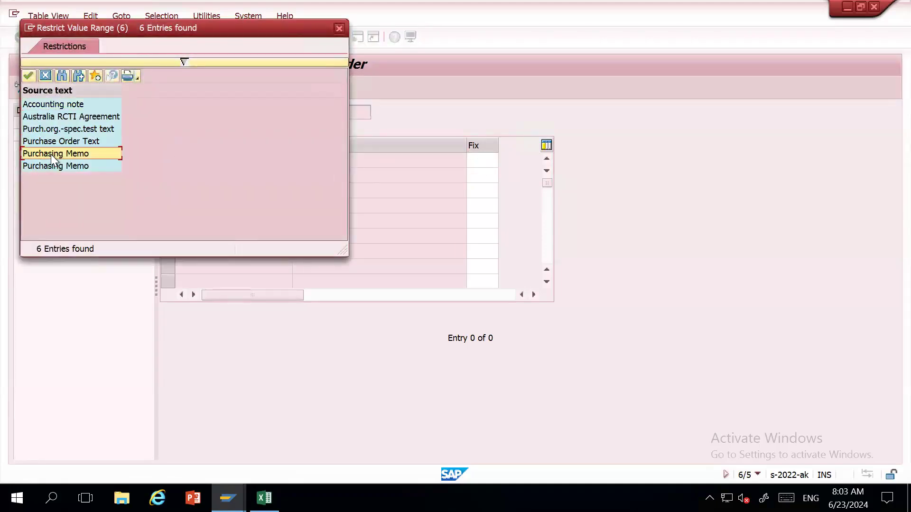
{"action": "double_click", "coordinate": [62, 102]}
{"action": "key", "text": "Return"}
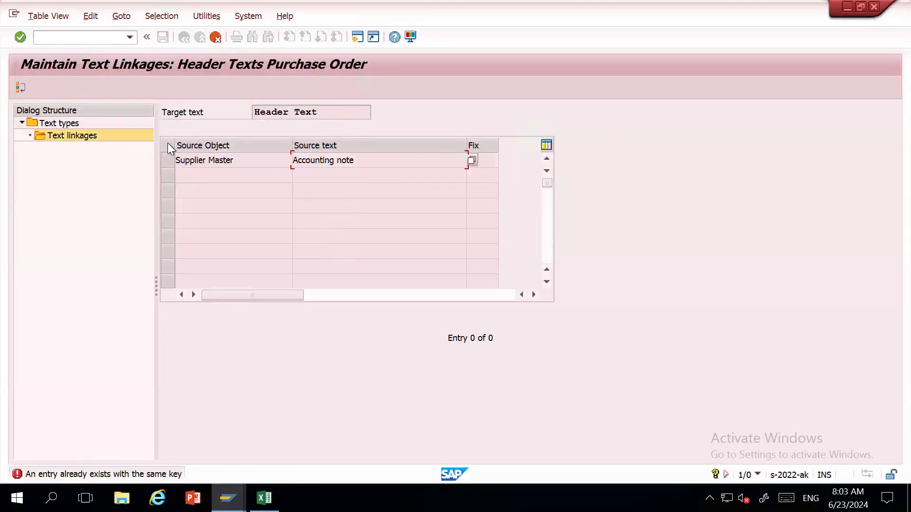
{"action": "left_click", "coordinate": [215, 37]}
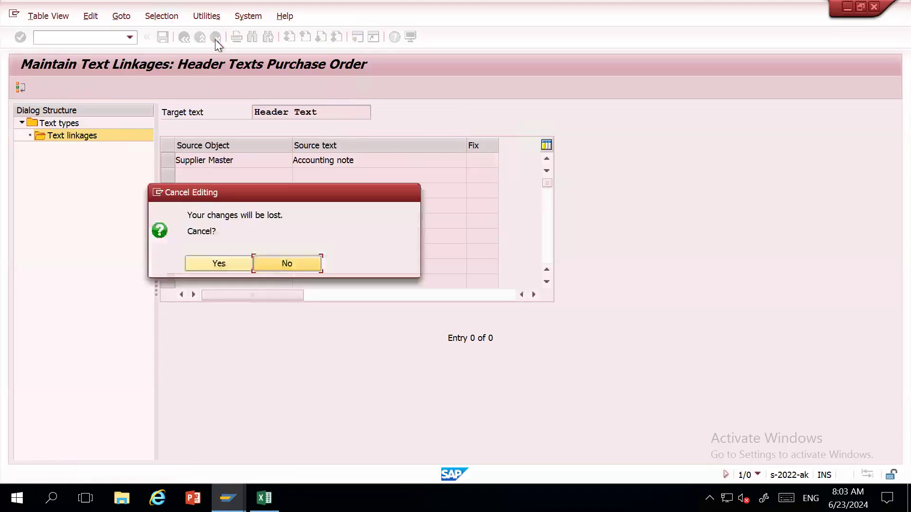
{"action": "left_click", "coordinate": [212, 264]}
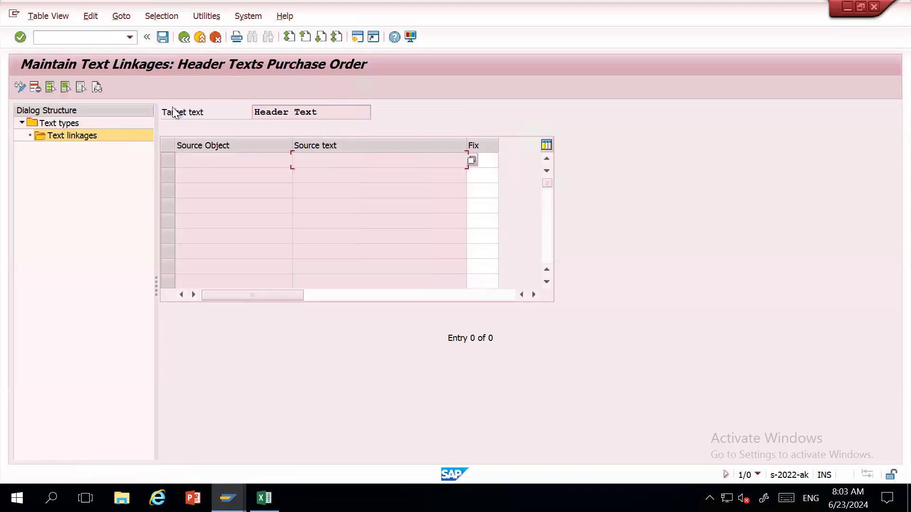
{"action": "left_click", "coordinate": [179, 37]}
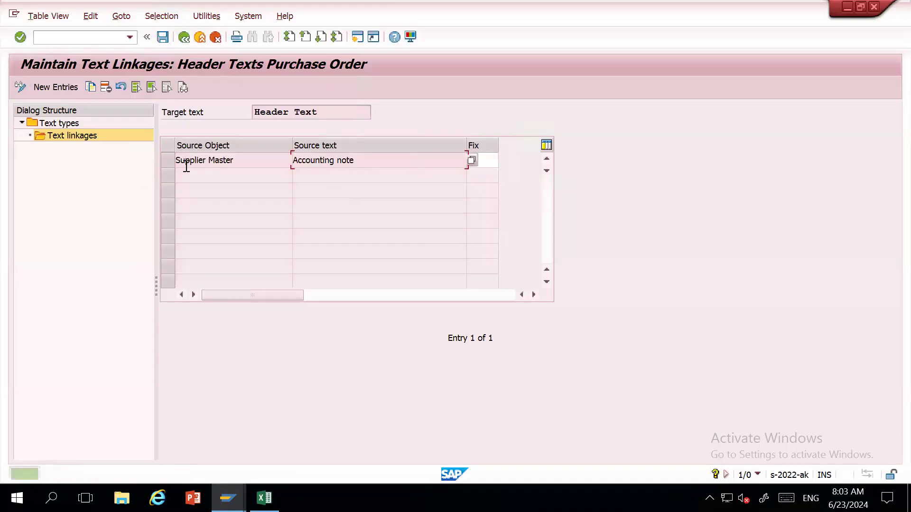
Step: Review the source object and source text of the existing Header Text linkage and return to the text types
{"action": "left_click_drag", "start_coordinate": [170, 157], "coordinate": [238, 157]}
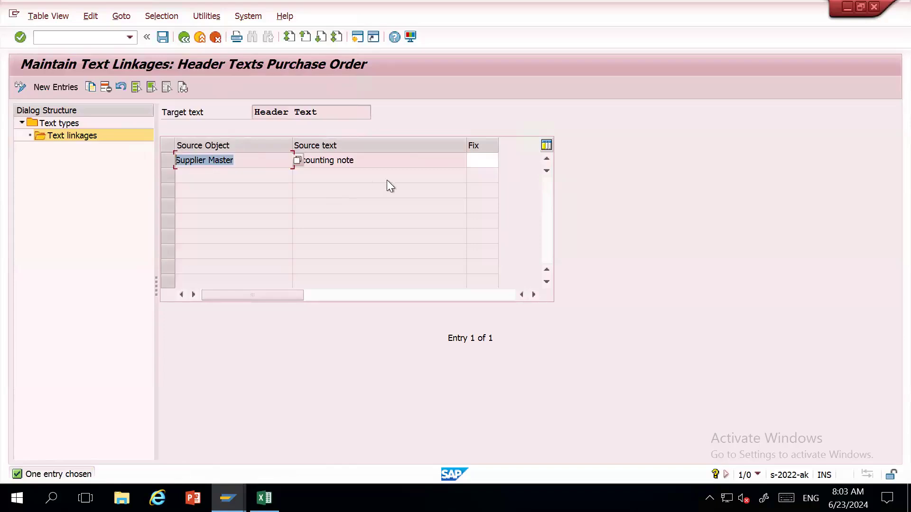
{"action": "key", "text": "Tab"}
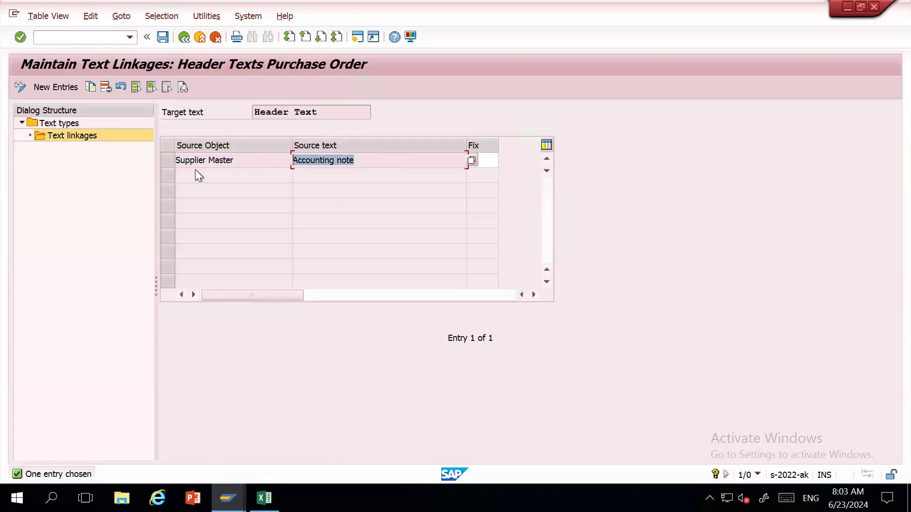
{"action": "left_click", "coordinate": [189, 38]}
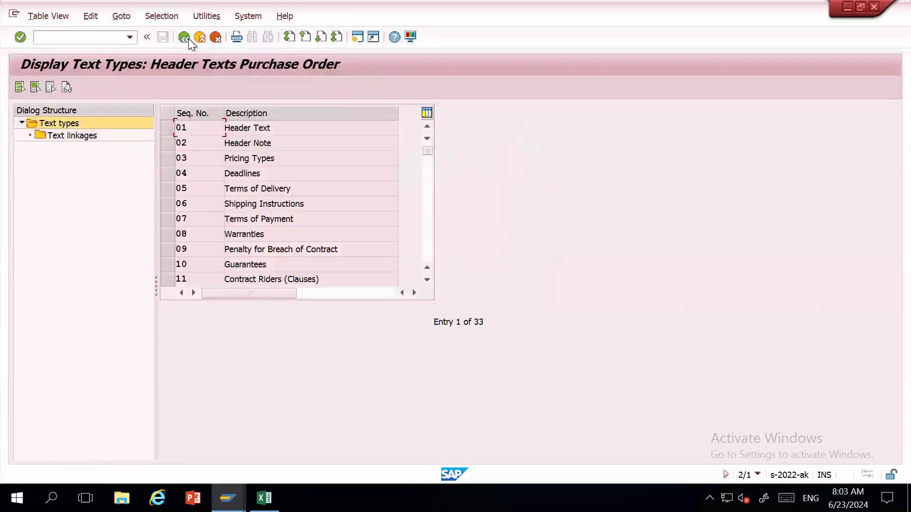
Step: Open the text types defined for purchase order item texts for review and return to the configuration structure
{"action": "left_click", "coordinate": [189, 38]}
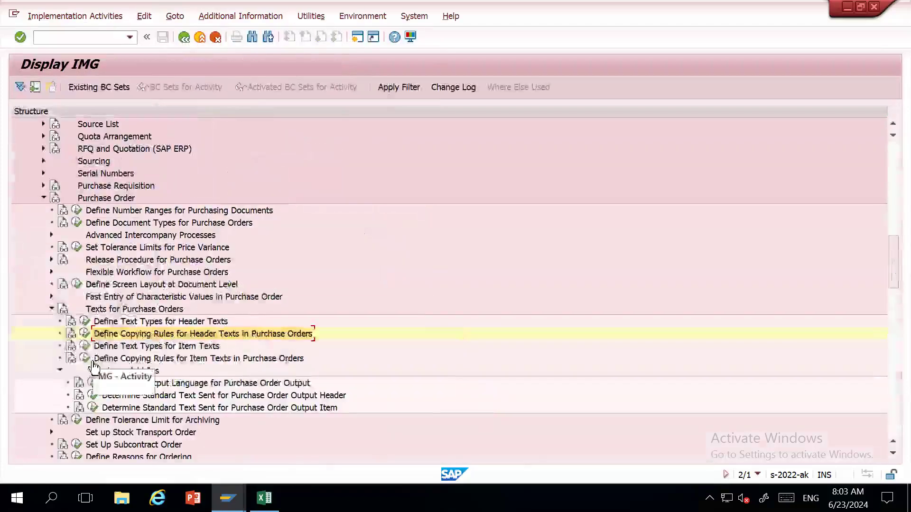
{"action": "left_click", "coordinate": [85, 357]}
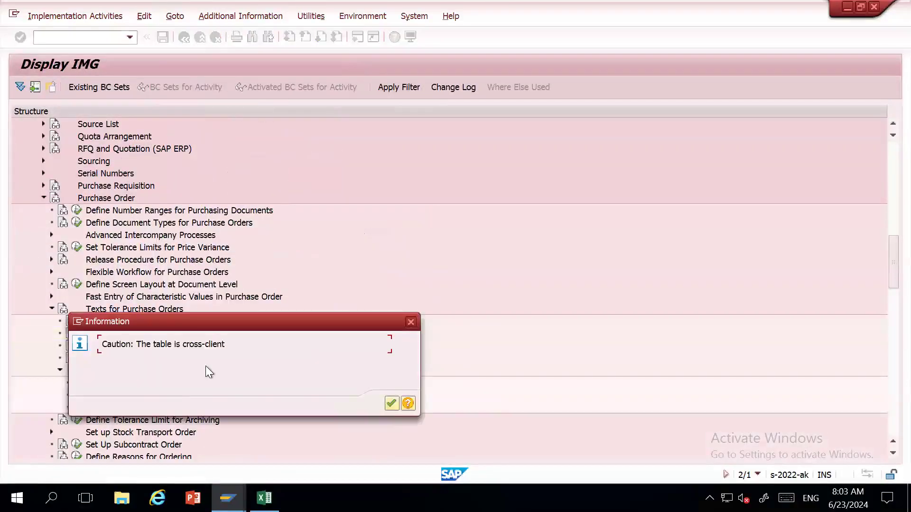
{"action": "key", "text": "Return"}
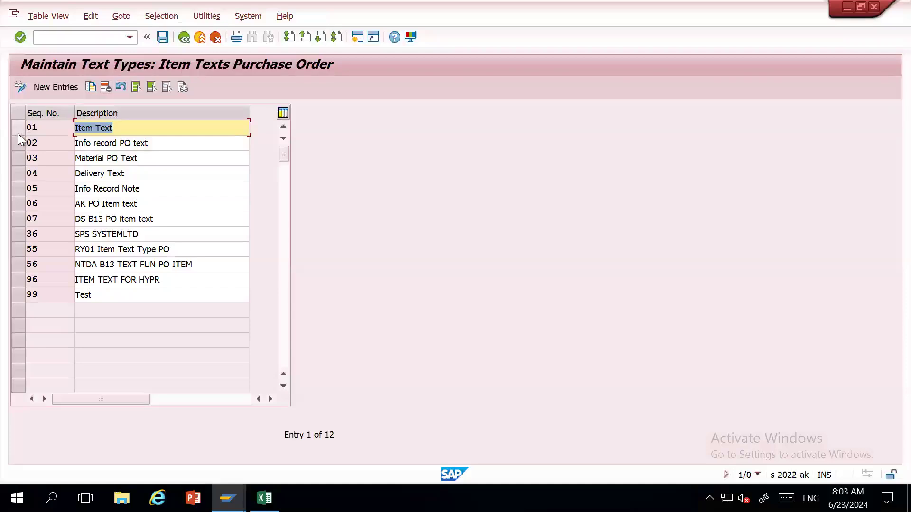
{"action": "left_click", "coordinate": [18, 131]}
{"action": "left_click", "coordinate": [184, 37]}
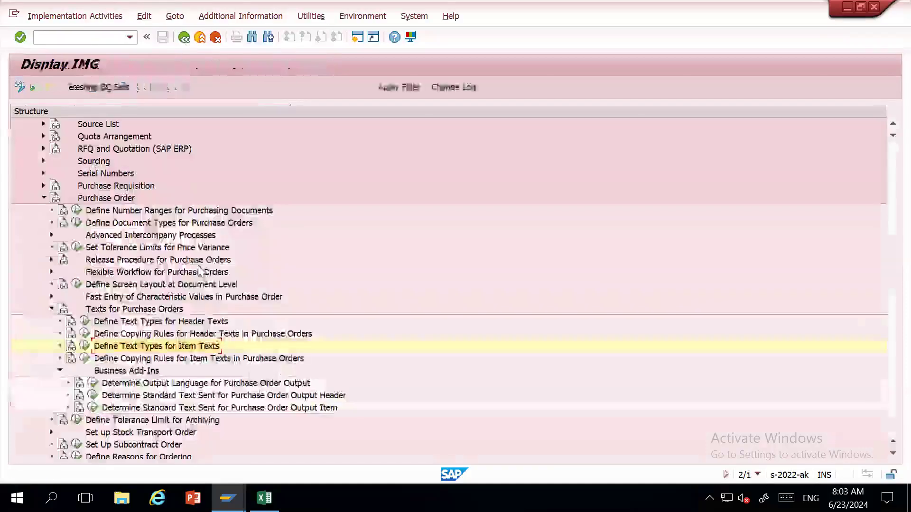
Step: Open the copying rules for purchase order item texts and display the text linkages of text type 01 Item Text
{"action": "left_click", "coordinate": [84, 346]}
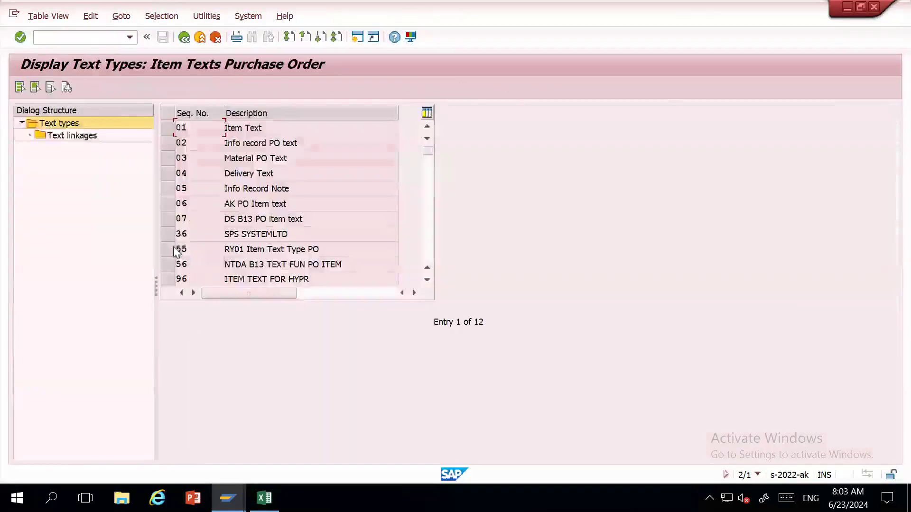
{"action": "double_click", "coordinate": [77, 135]}
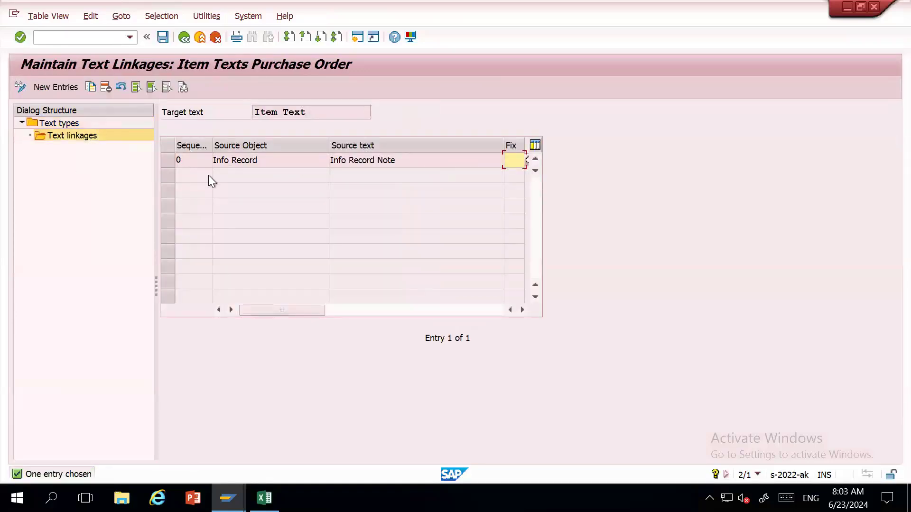
{"action": "left_click", "coordinate": [166, 161]}
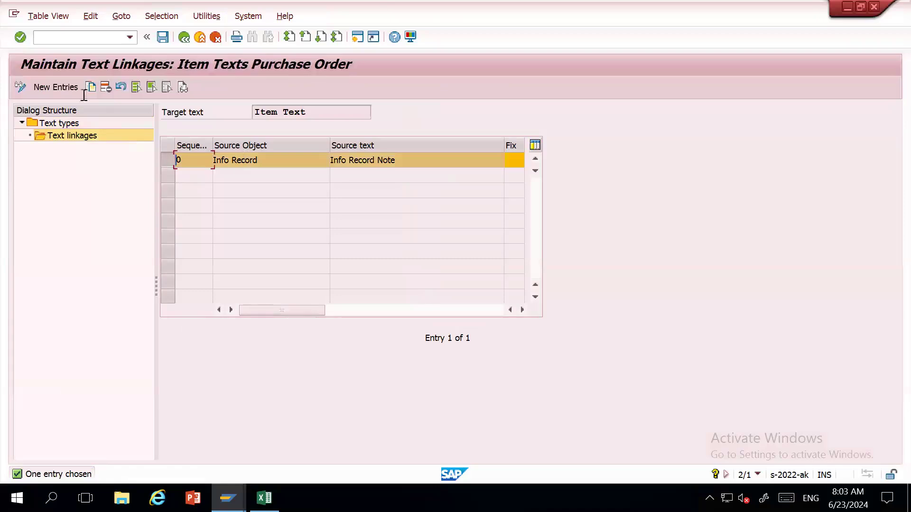
Step: Start a new text linkage for the target Item Text with sequence 1 and Material Master as the source object
{"action": "left_click", "coordinate": [46, 90]}
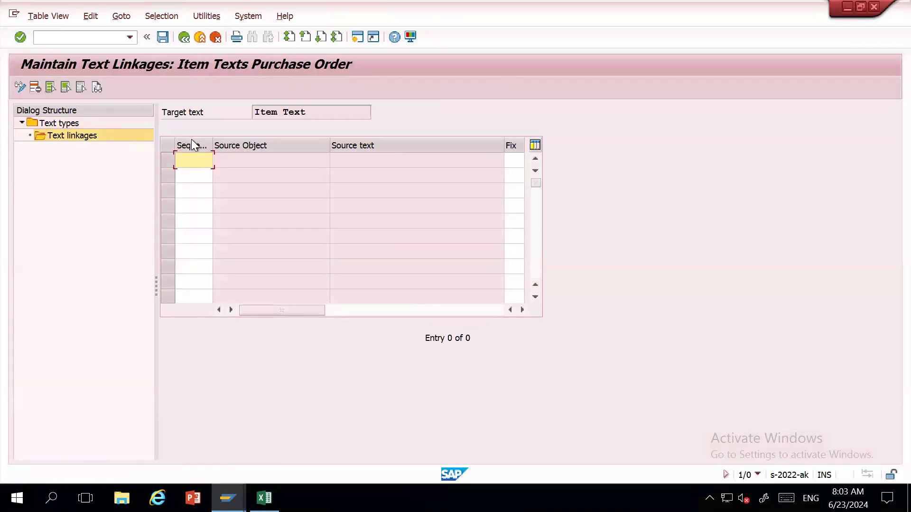
{"action": "type", "text": "1"}
{"action": "left_click", "coordinate": [261, 164]}
{"action": "left_click", "coordinate": [335, 161]}
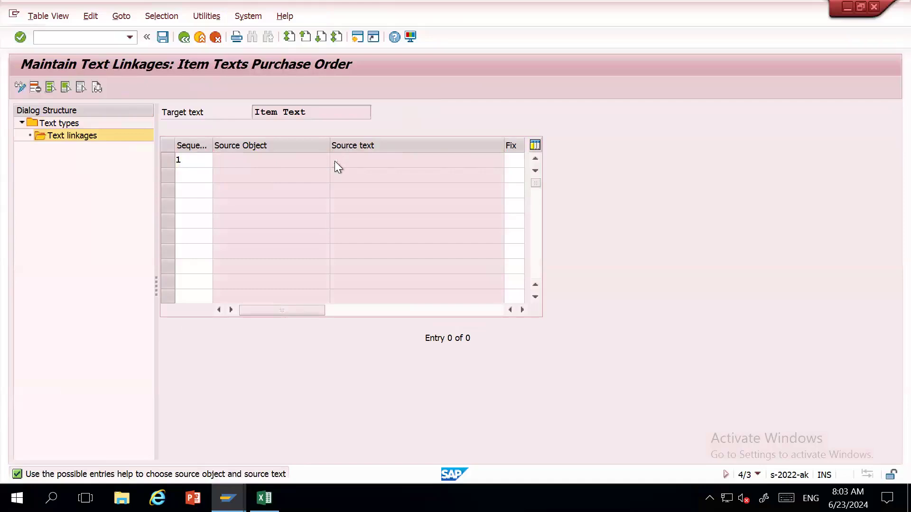
{"action": "left_click", "coordinate": [47, 131]}
{"action": "left_click", "coordinate": [47, 141]}
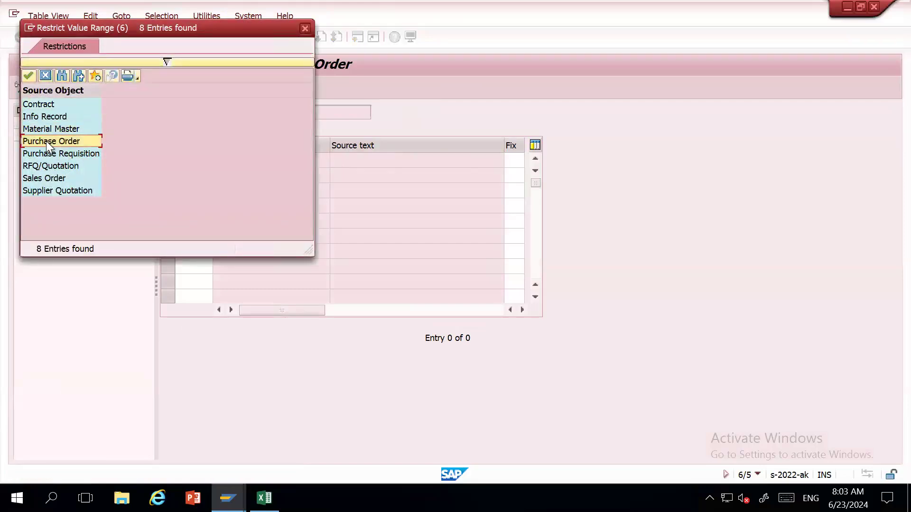
{"action": "left_click", "coordinate": [55, 192]}
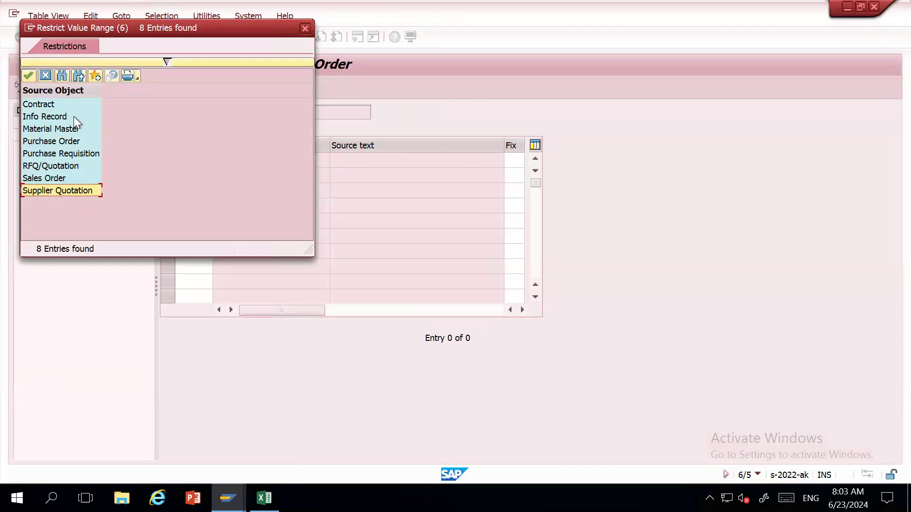
{"action": "left_click", "coordinate": [56, 118]}
{"action": "double_click", "coordinate": [56, 129]}
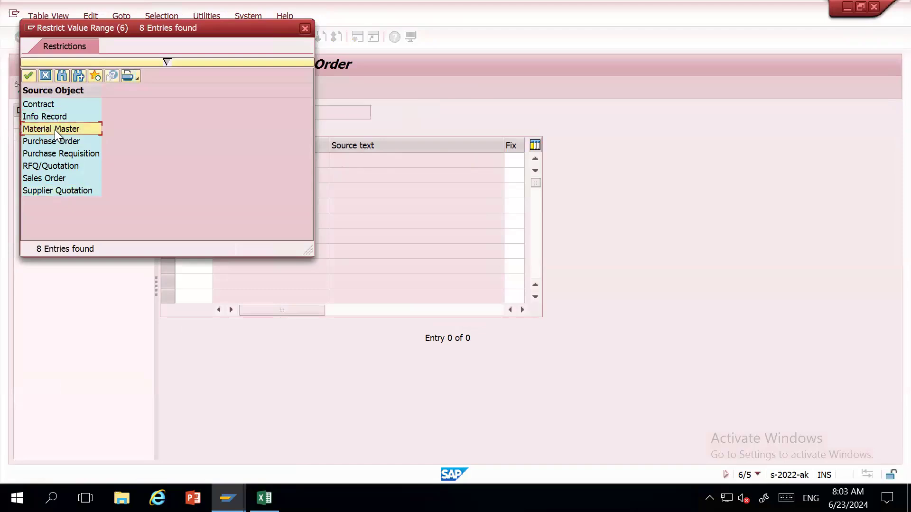
Step: Assign Basic data text as the linkage's source text, save it to the customizing request and return to the configuration structure
{"action": "left_click", "coordinate": [445, 158]}
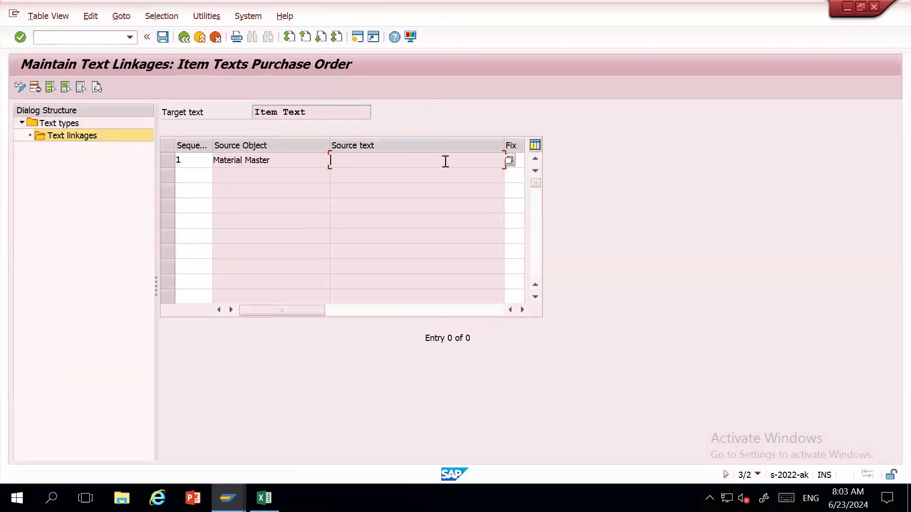
{"action": "left_click", "coordinate": [514, 164]}
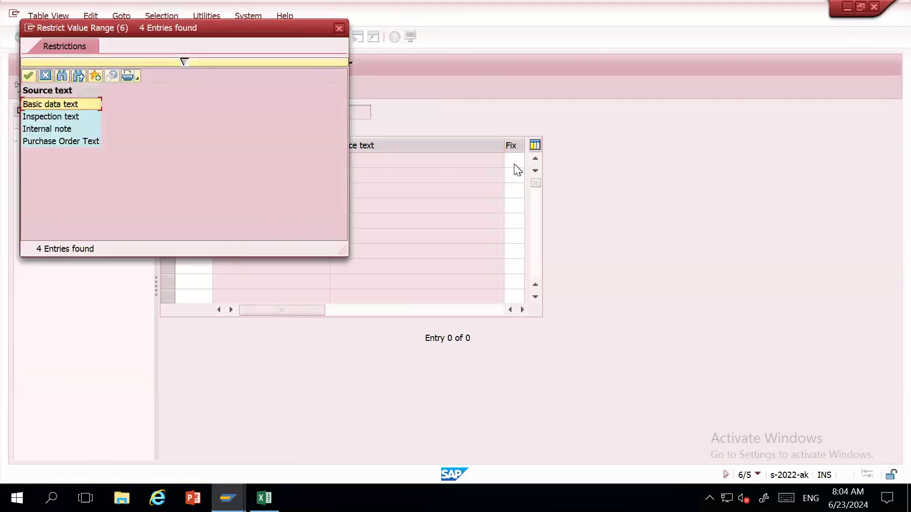
{"action": "double_click", "coordinate": [52, 104]}
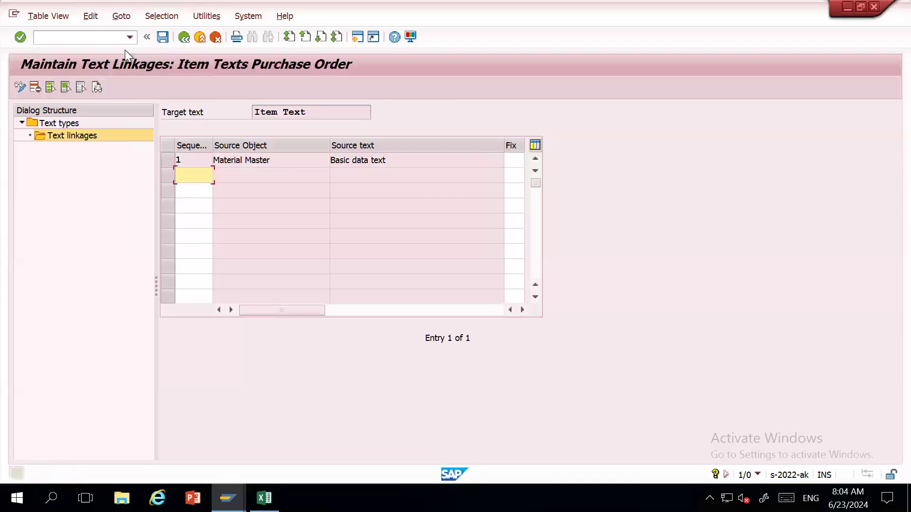
{"action": "left_click", "coordinate": [163, 43]}
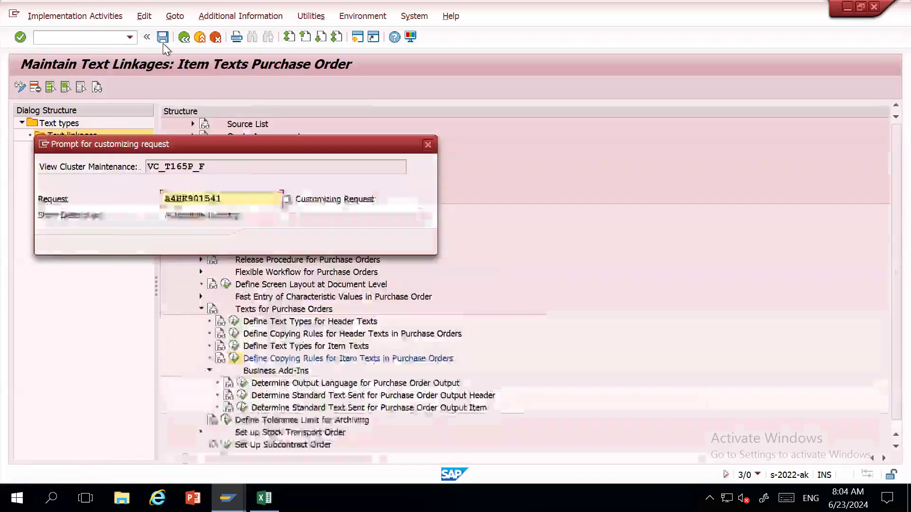
{"action": "key", "text": "Return"}
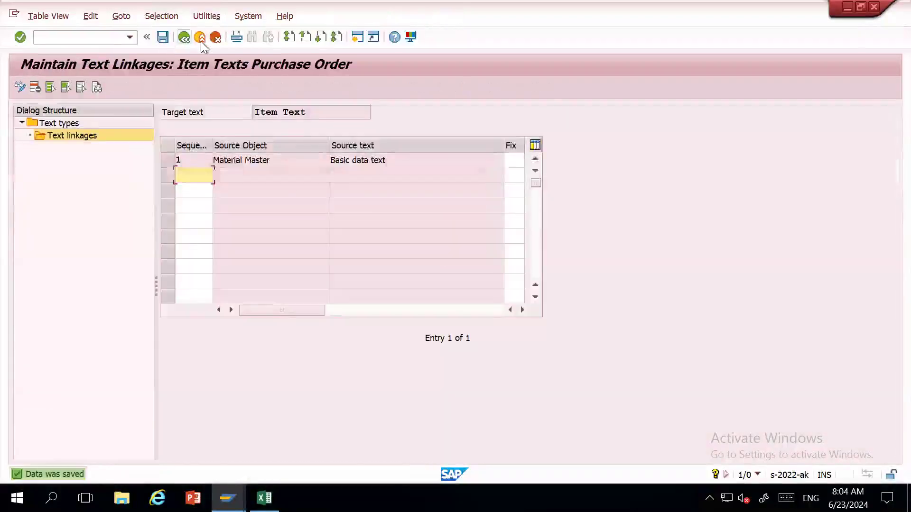
{"action": "left_click", "coordinate": [200, 39]}
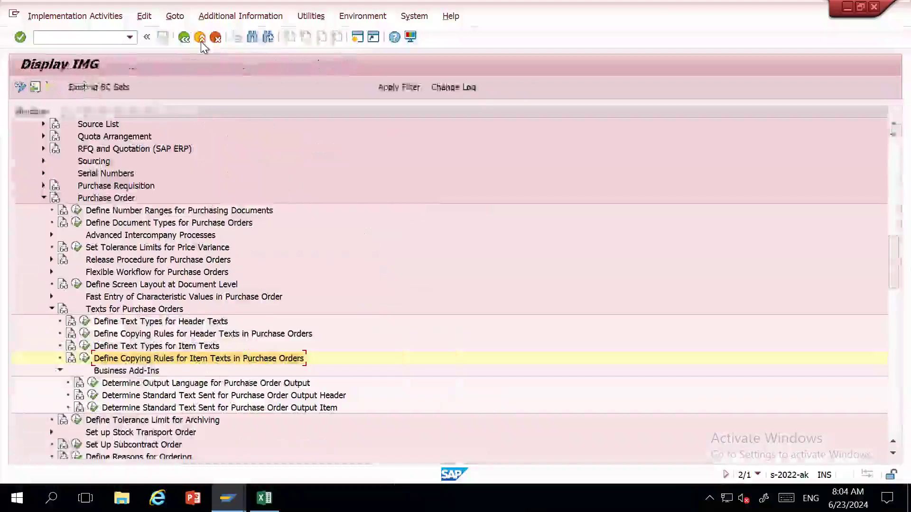
Step: Switch to the info record session and start a new purchase order with transaction /nme21n
{"action": "key", "text": "alt+Tab"}
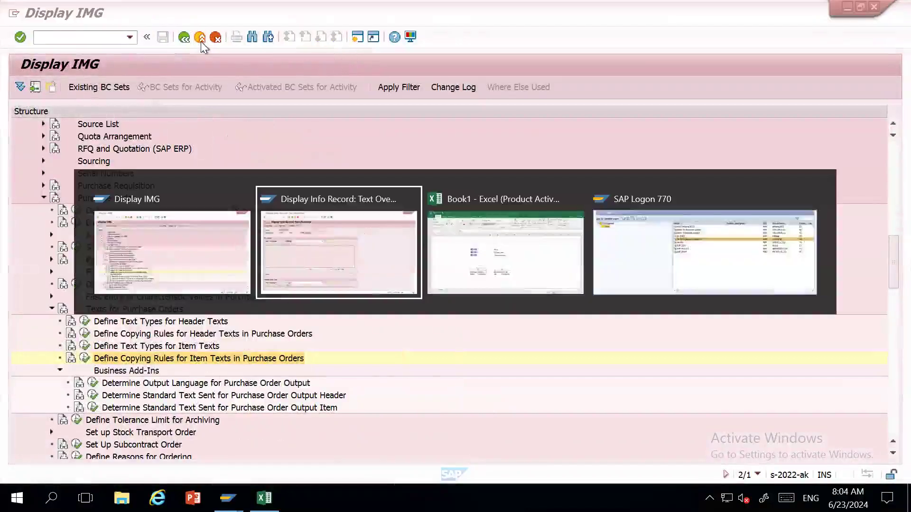
{"action": "left_click", "coordinate": [76, 39]}
{"action": "type", "text": "/"}
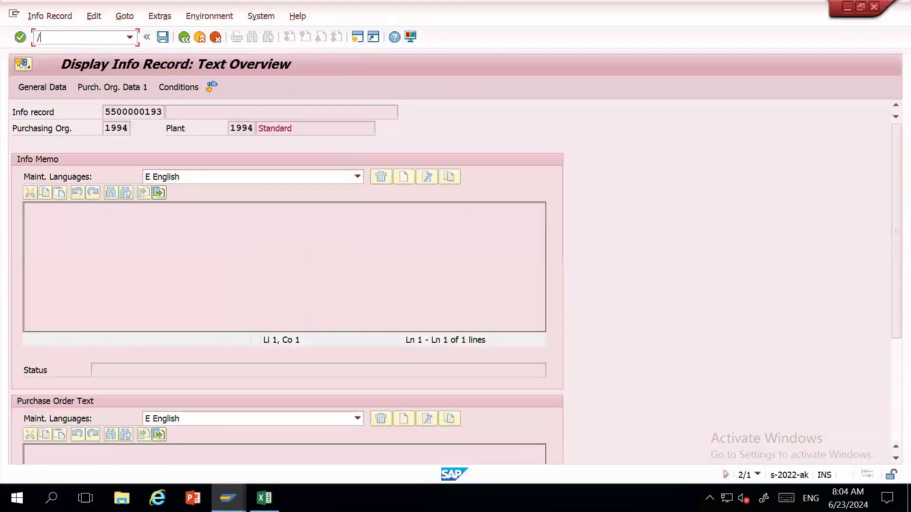
{"action": "type", "text": "nme21n"}
{"action": "key", "text": "Return"}
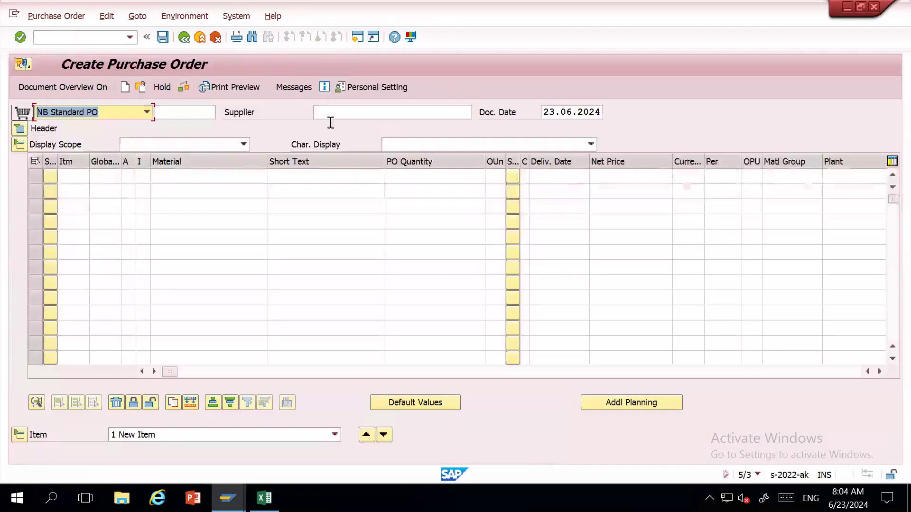
Step: Set supplier Nandini Milk and service provider, purchasing organization 1994 and purchasing group 999, and accept the supplier's own ordering address
{"action": "left_click", "coordinate": [354, 113]}
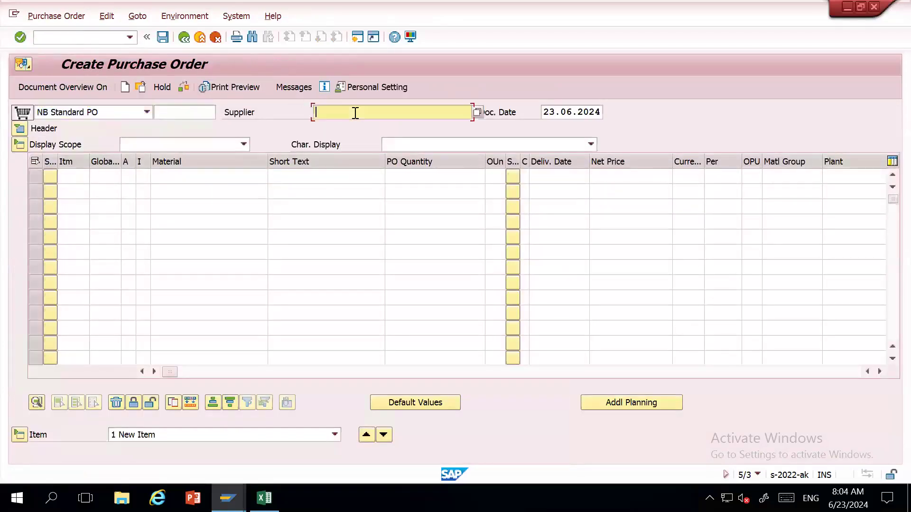
{"action": "key", "text": "Down"}
{"action": "key", "text": "Down"}
{"action": "key", "text": "Return"}
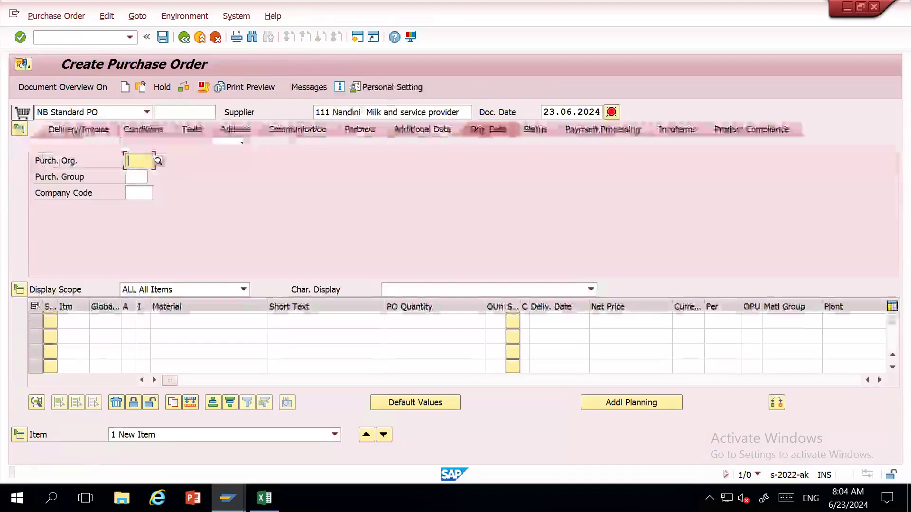
{"action": "key", "text": "Return"}
{"action": "key", "text": "Tab"}
{"action": "key", "text": "Down"}
{"action": "key", "text": "Down"}
{"action": "key", "text": "Return"}
{"action": "key", "text": "Return"}
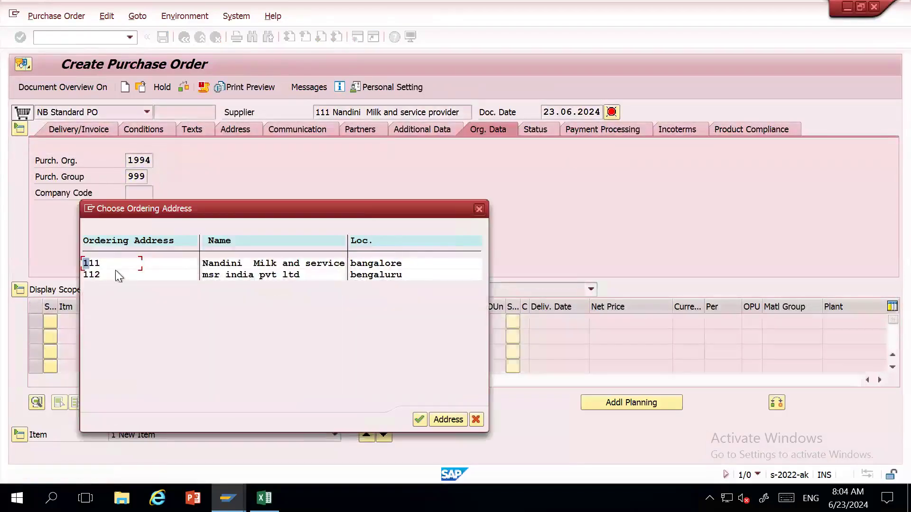
{"action": "key", "text": "Return"}
Step: Check the purchase order's Header Text and the source from which it was adopted
{"action": "left_click", "coordinate": [179, 321]}
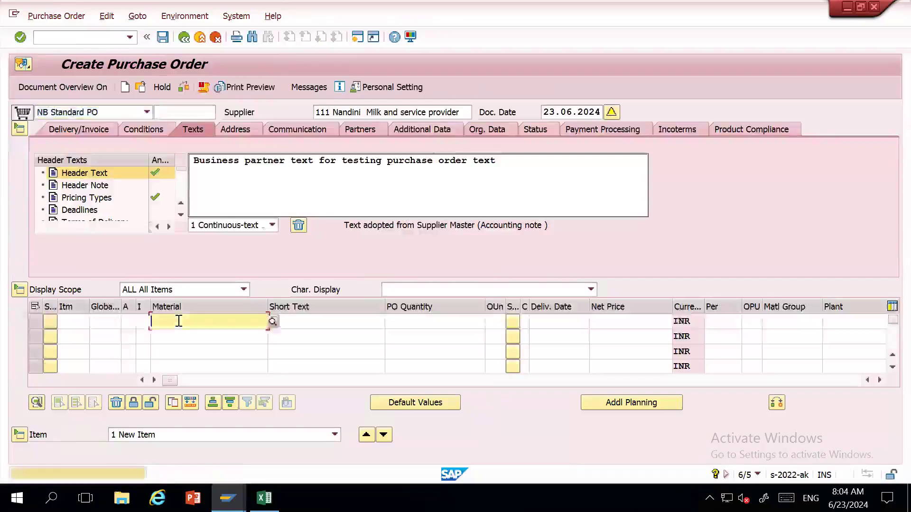
{"action": "left_click", "coordinate": [408, 252]}
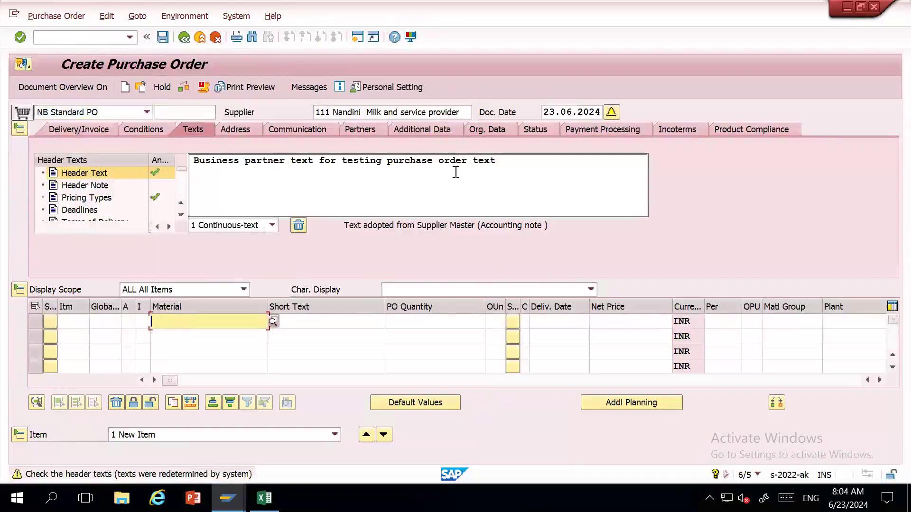
{"action": "left_click_drag", "start_coordinate": [505, 159], "coordinate": [194, 162]}
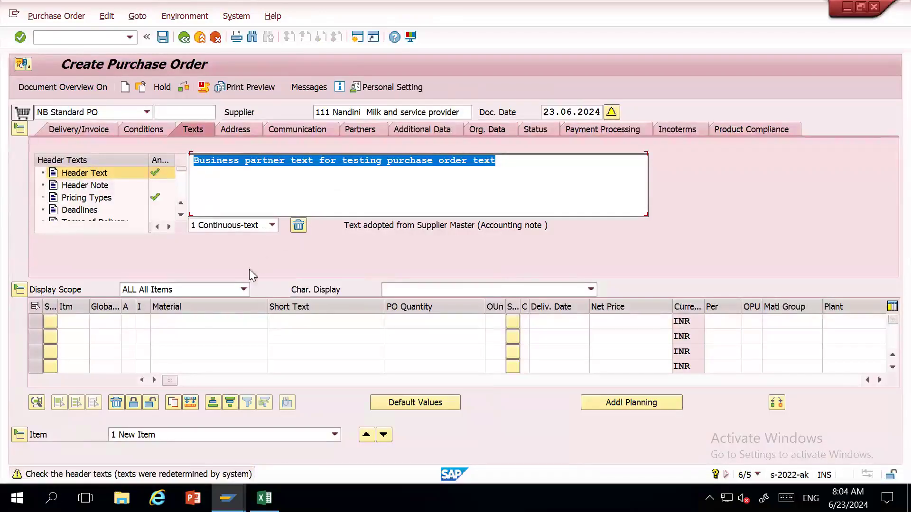
Step: Add item 10 with the material Test material for SL and PIR, plant 1994 and a quantity of 50
{"action": "left_click", "coordinate": [215, 323]}
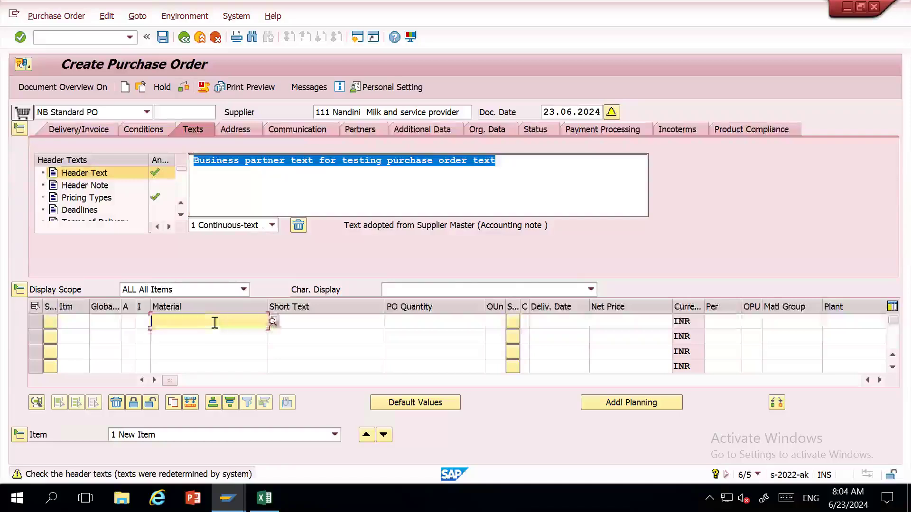
{"action": "key", "text": "Down"}
{"action": "key", "text": "Down"}
{"action": "key", "text": "Return"}
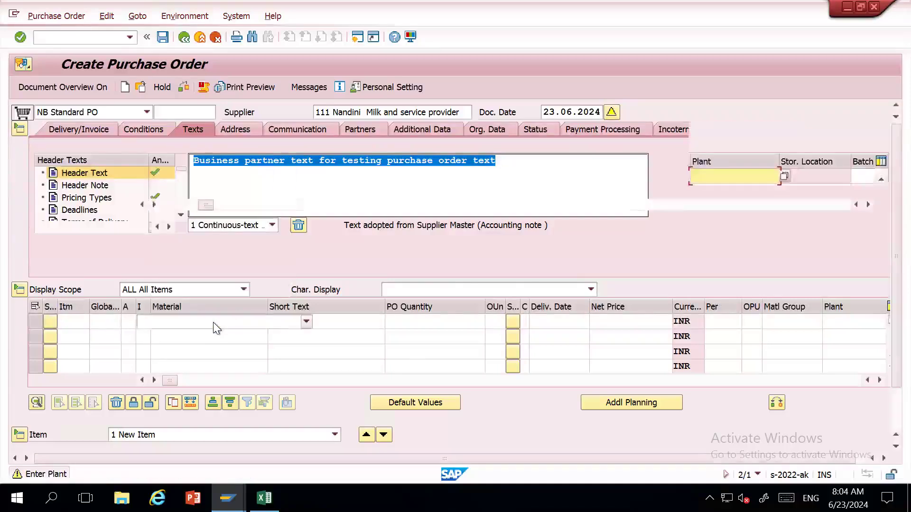
{"action": "key", "text": "Down"}
{"action": "key", "text": "Down"}
{"action": "key", "text": "Return"}
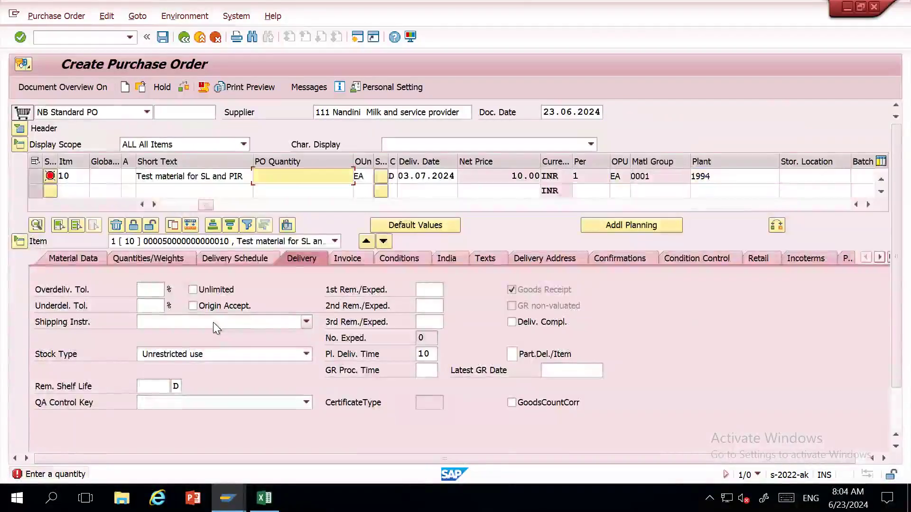
{"action": "key", "text": "Down"}
{"action": "key", "text": "Down"}
{"action": "key", "text": "Return"}
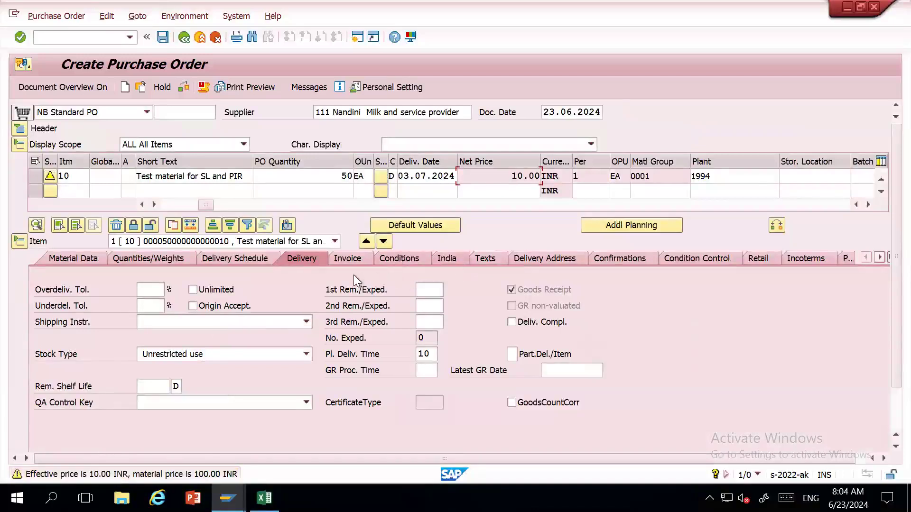
Step: Review the texts of item 10, checking the adopted Item Text, the Material PO Text entry and the remaining text types
{"action": "left_click", "coordinate": [487, 258]}
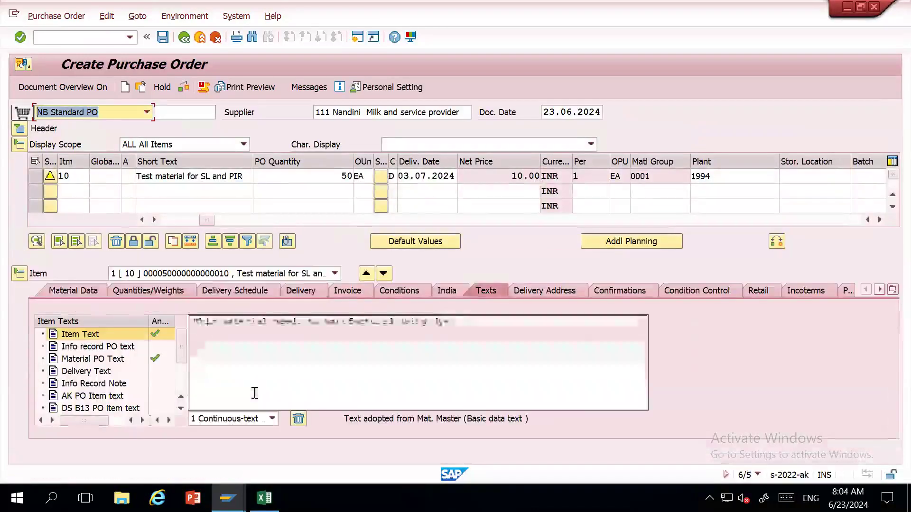
{"action": "left_click_drag", "start_coordinate": [450, 322], "coordinate": [188, 328]}
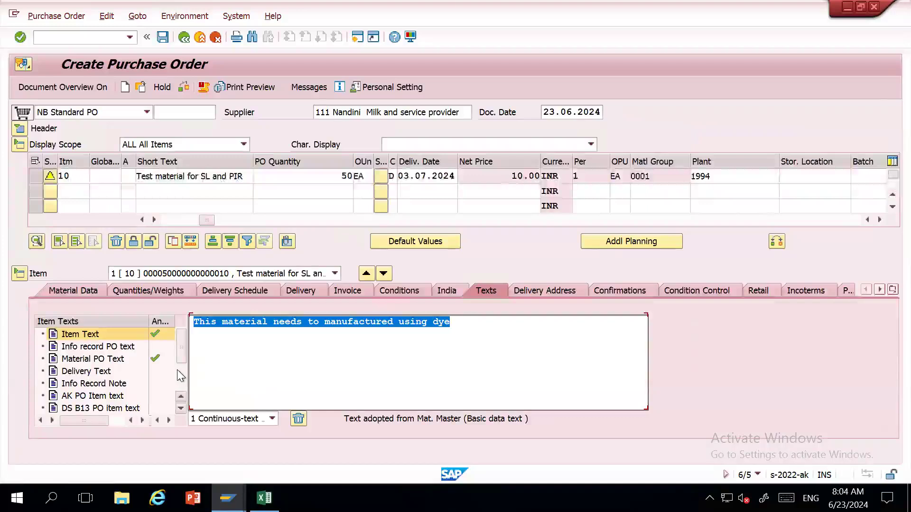
{"action": "left_click", "coordinate": [110, 362]}
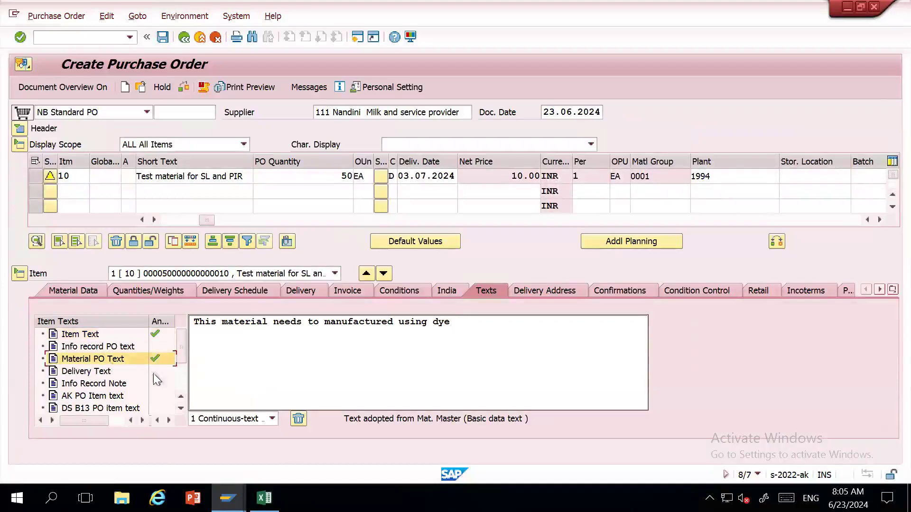
{"action": "left_click", "coordinate": [181, 385]}
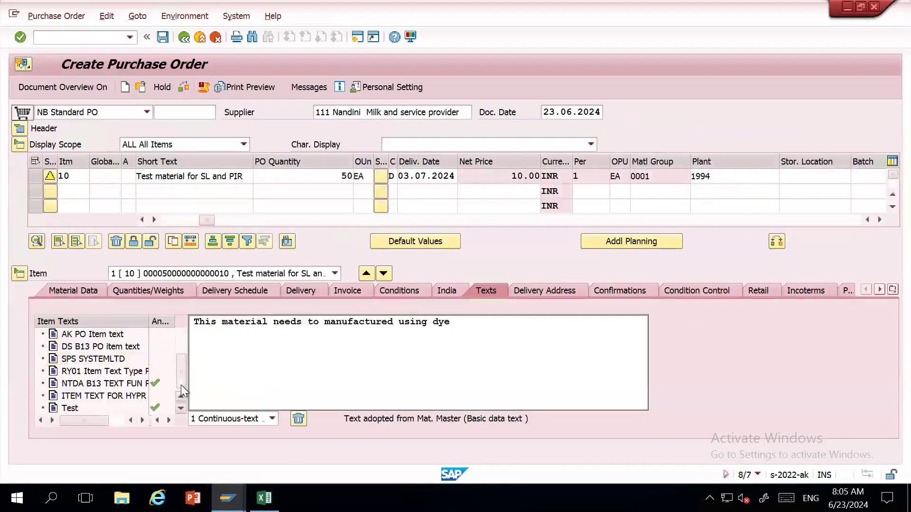
Step: Check the texts of the info record assigned to item 10 and return to the purchase order
{"action": "key", "text": "alt+Tab"}
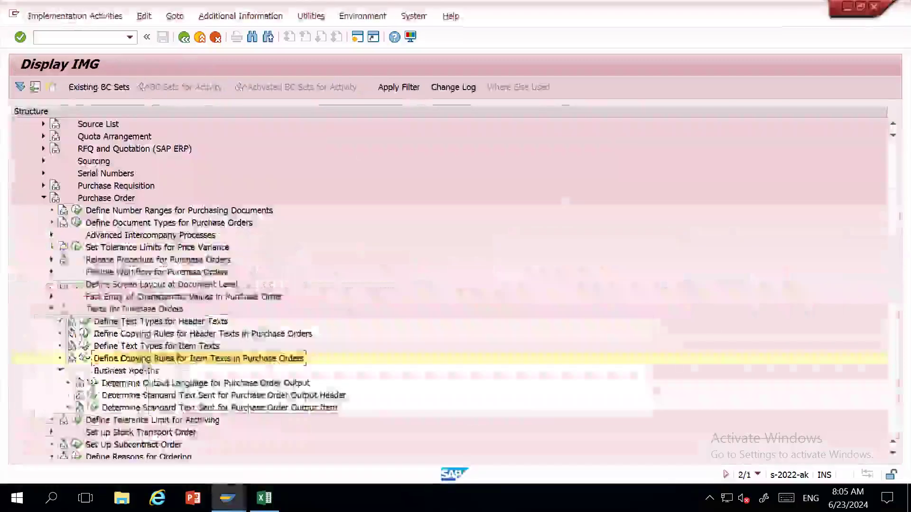
{"action": "key", "text": "alt+Tab"}
{"action": "left_click", "coordinate": [419, 221]}
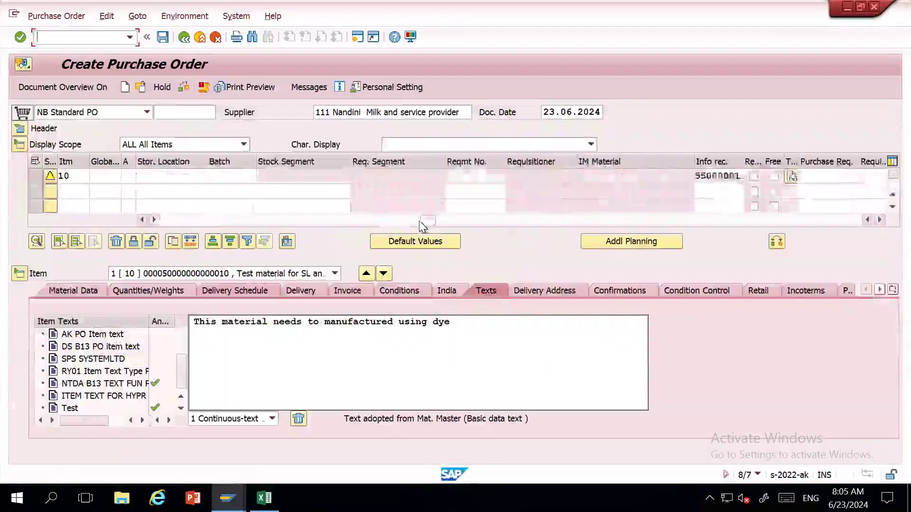
{"action": "double_click", "coordinate": [730, 179]}
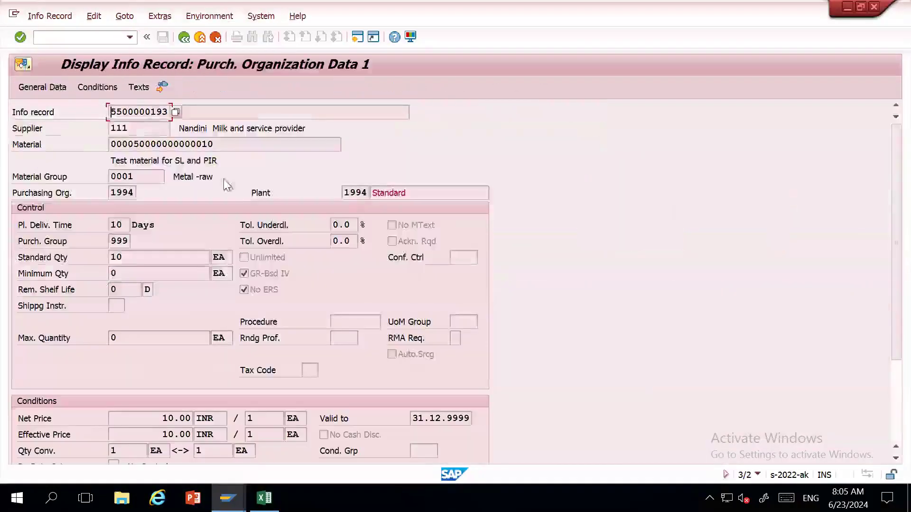
{"action": "left_click", "coordinate": [147, 86]}
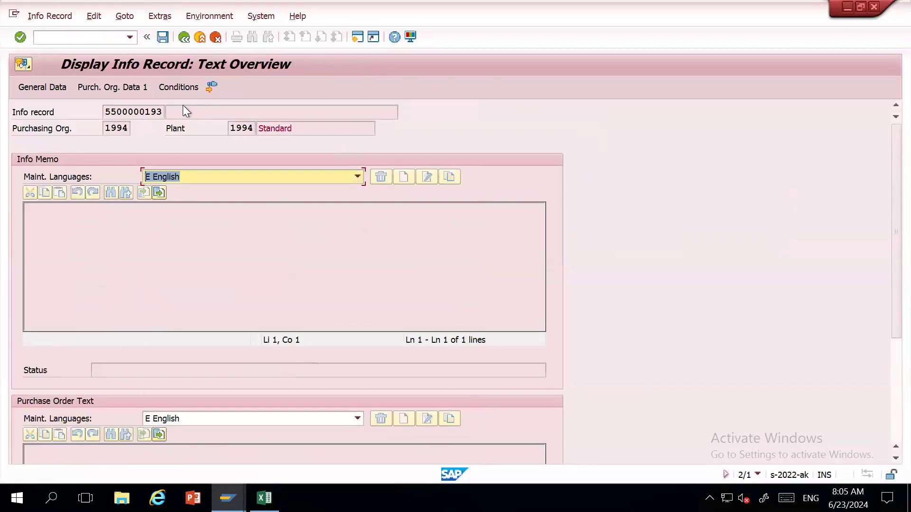
{"action": "left_click", "coordinate": [183, 37]}
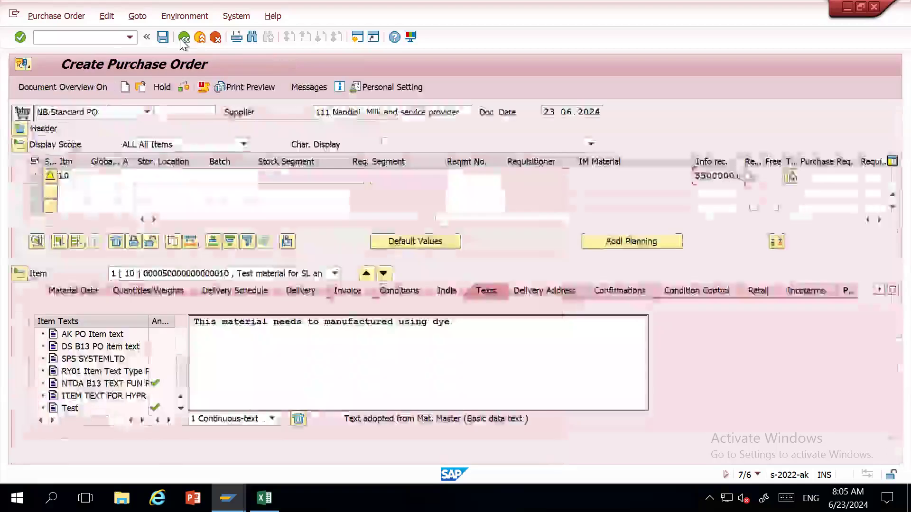
{"action": "left_click", "coordinate": [184, 38]}
{"action": "left_click", "coordinate": [397, 267]}
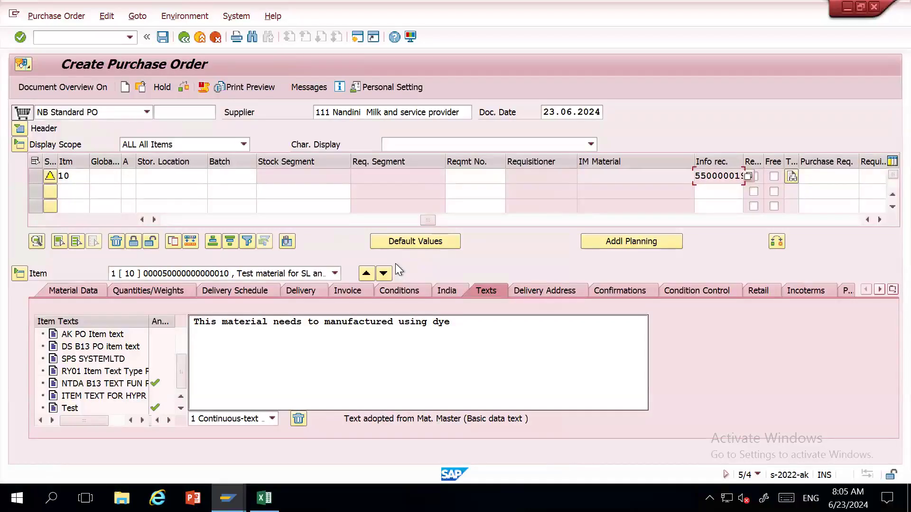
{"action": "left_click", "coordinate": [25, 64]}
{"action": "mouse_move", "coordinate": [59, 84]}
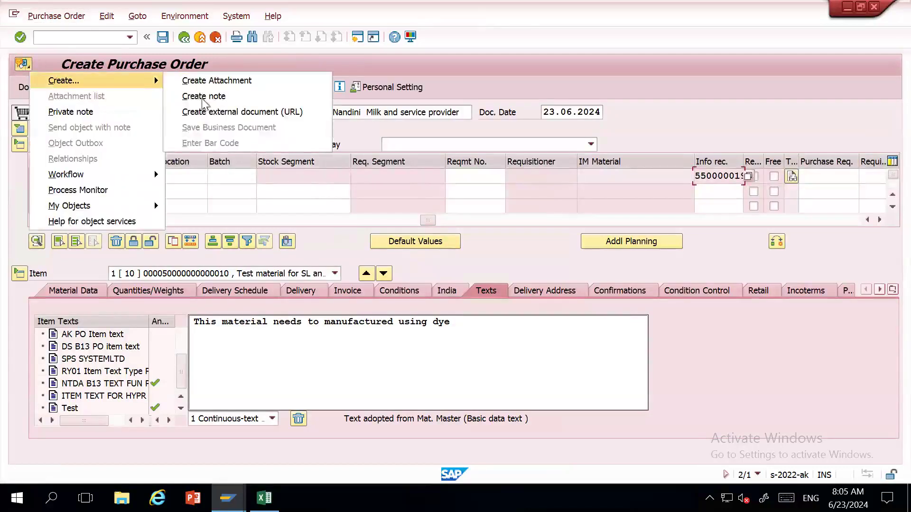
{"action": "left_click", "coordinate": [221, 82]}
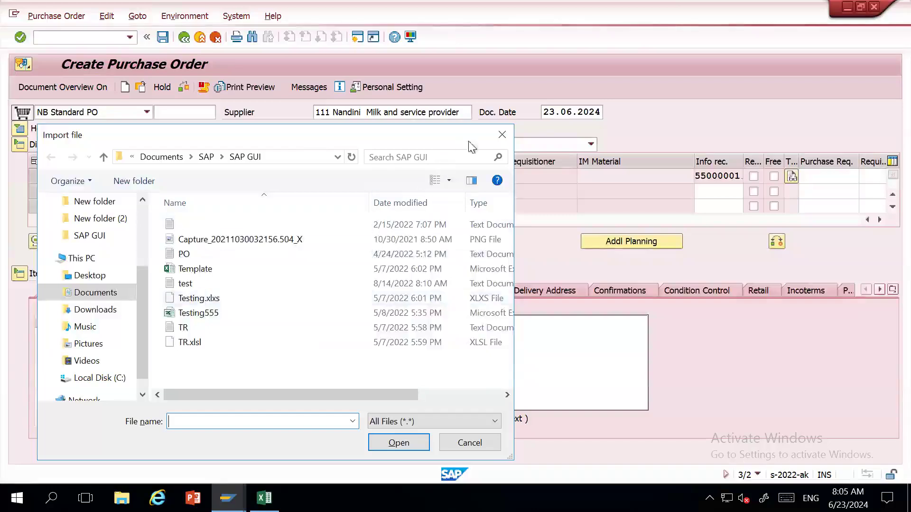
{"action": "left_click", "coordinate": [502, 136]}
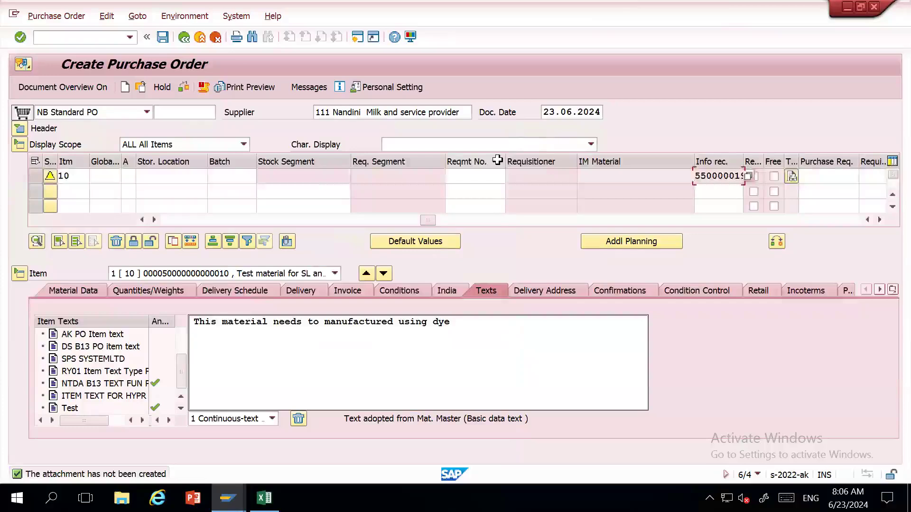
Step: Switch to the Book1 workbook in Excel and enter Create PR in cell K4
{"action": "mouse_move", "coordinate": [612, 8]}
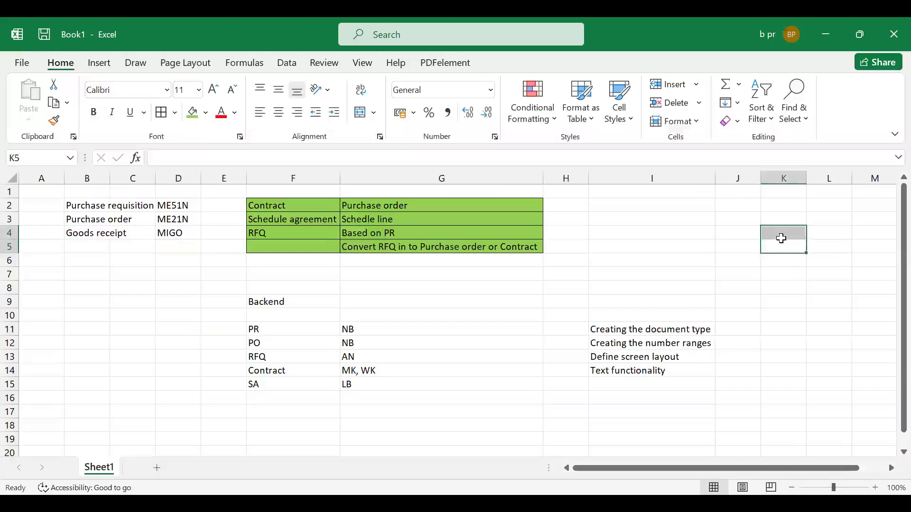
{"action": "left_click", "coordinate": [782, 235]}
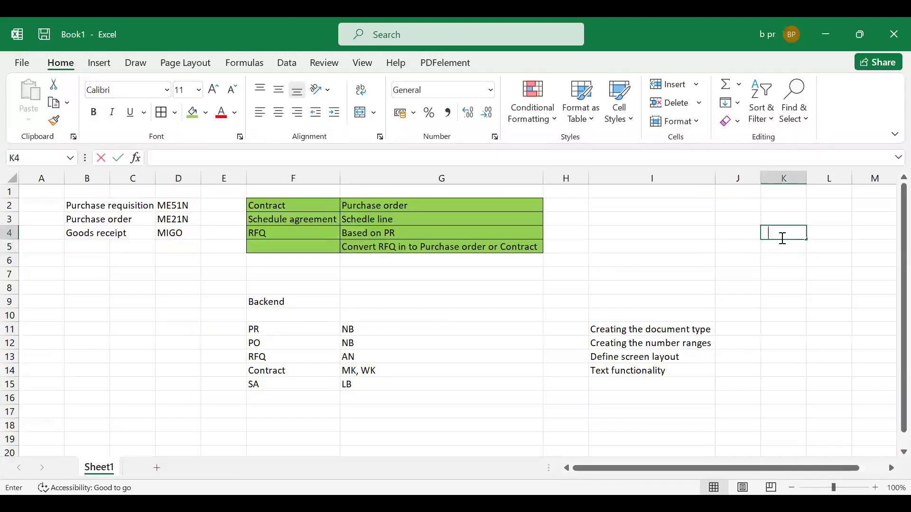
{"action": "type", "text": "Creayte"}
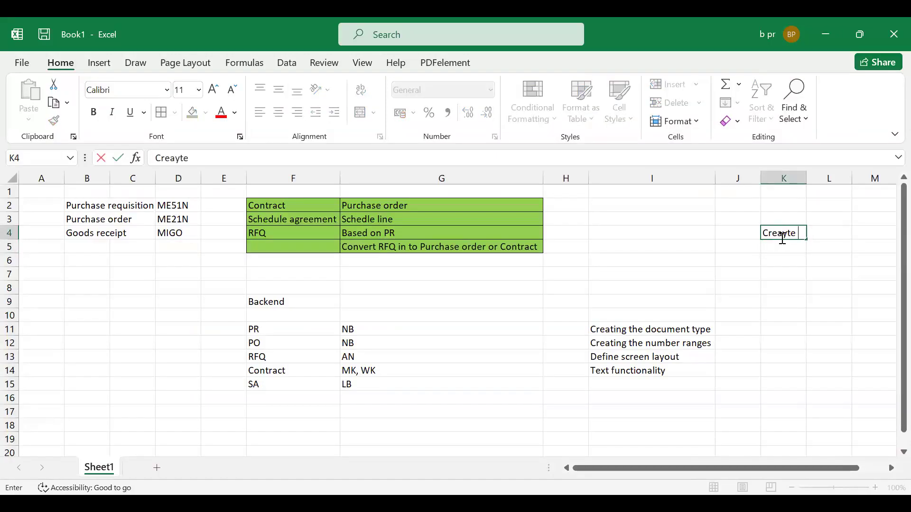
{"action": "key", "text": "BackSpace"}
{"action": "key", "text": "BackSpace"}
{"action": "key", "text": "BackSpace"}
{"action": "key", "text": "BackSpace"}
{"action": "type", "text": "te PR"}
{"action": "key", "text": "Return"}
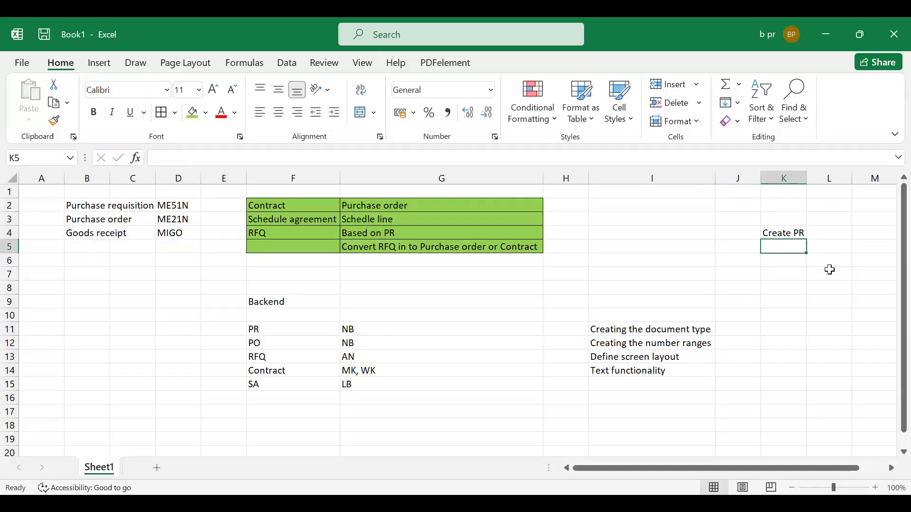
Step: Enter the document type BMAT in cell J4, beside Create PR
{"action": "left_click", "coordinate": [748, 233]}
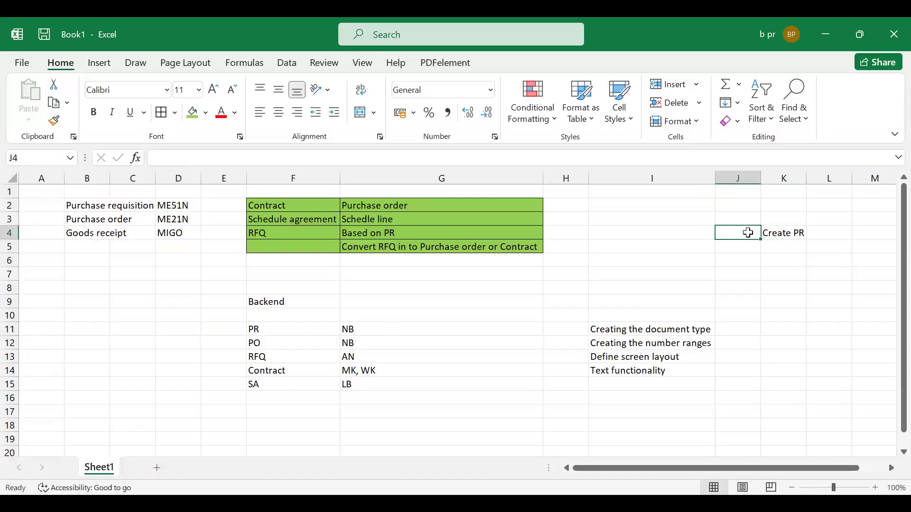
{"action": "type", "text": "BMA"}
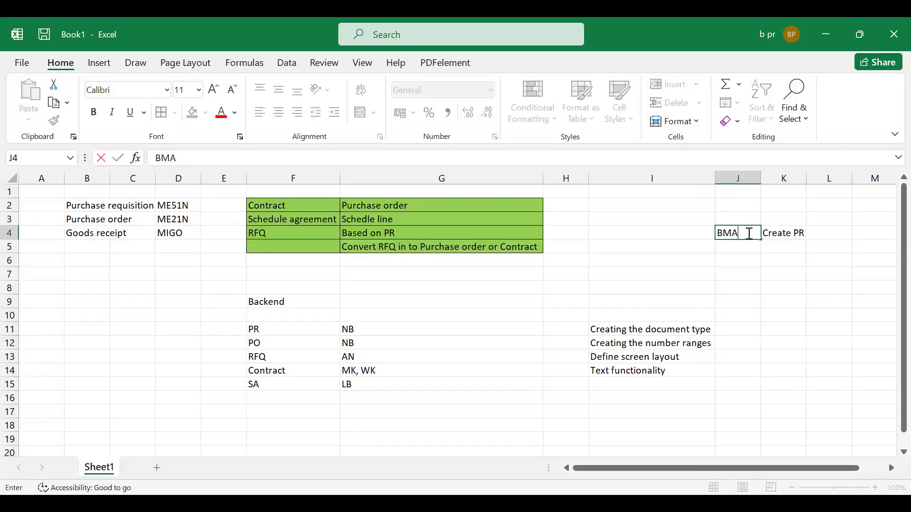
{"action": "type", "text": "T"}
{"action": "key", "text": "Return"}
{"action": "key", "text": "Up"}
{"action": "key", "text": "Right"}
{"action": "key", "text": "Down"}
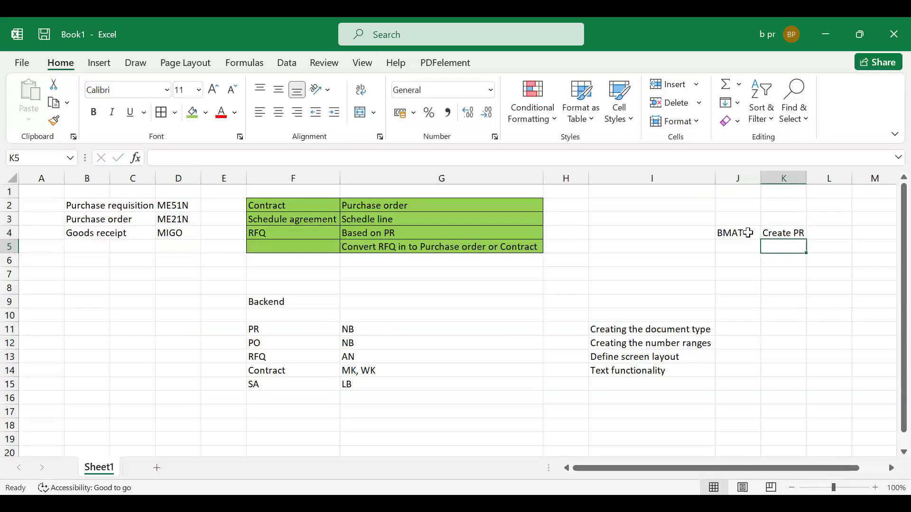
Step: Enter Using PR, create RFQ in cell K5 and its document type ZAN in cell J5
{"action": "type", "text": "Usi"}
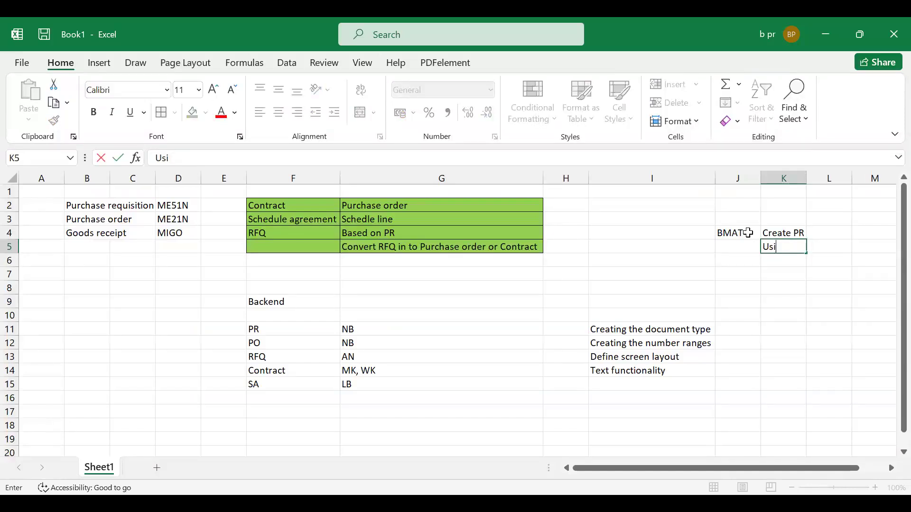
{"action": "type", "text": "ng PR, create R"}
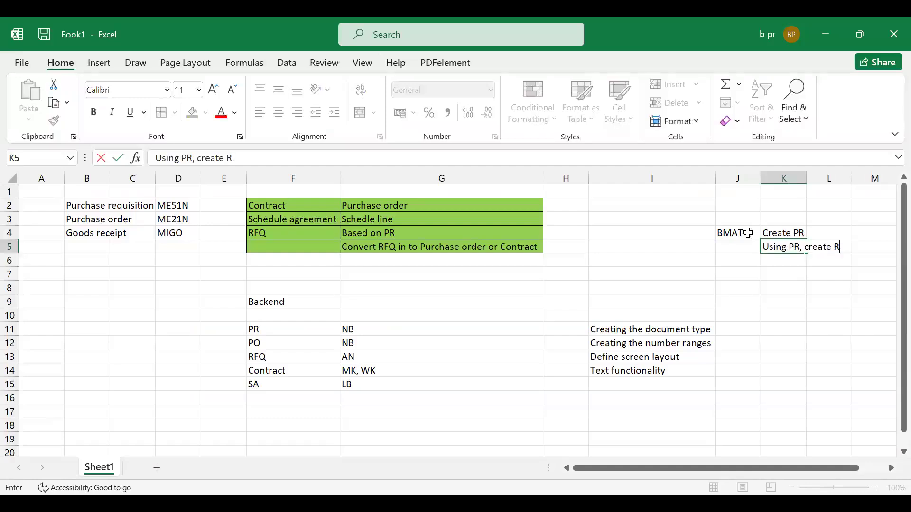
{"action": "type", "text": "FQ"}
{"action": "key", "text": "Left"}
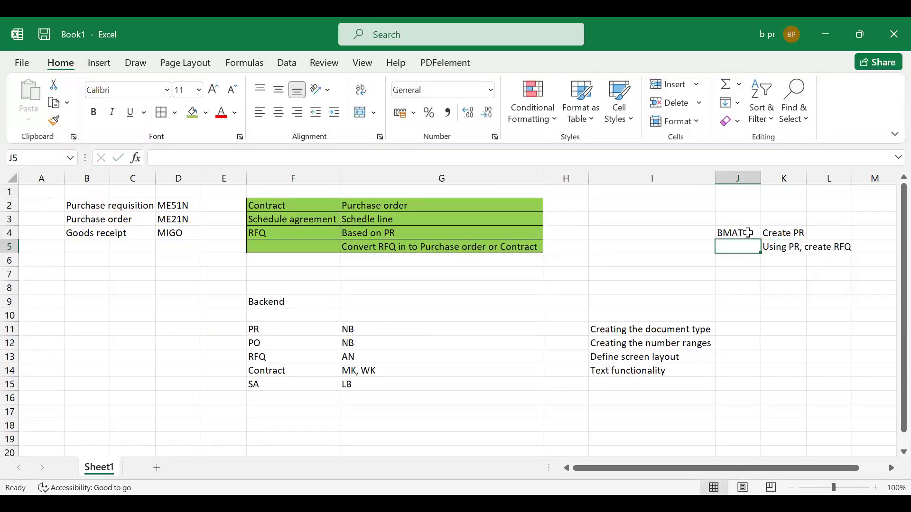
{"action": "type", "text": "Z"}
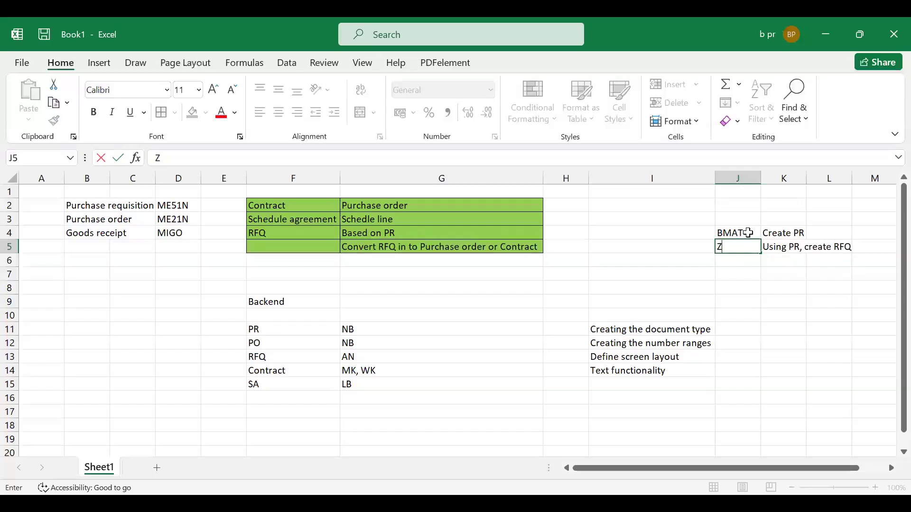
{"action": "type", "text": "AN"}
{"action": "key", "text": "Return"}
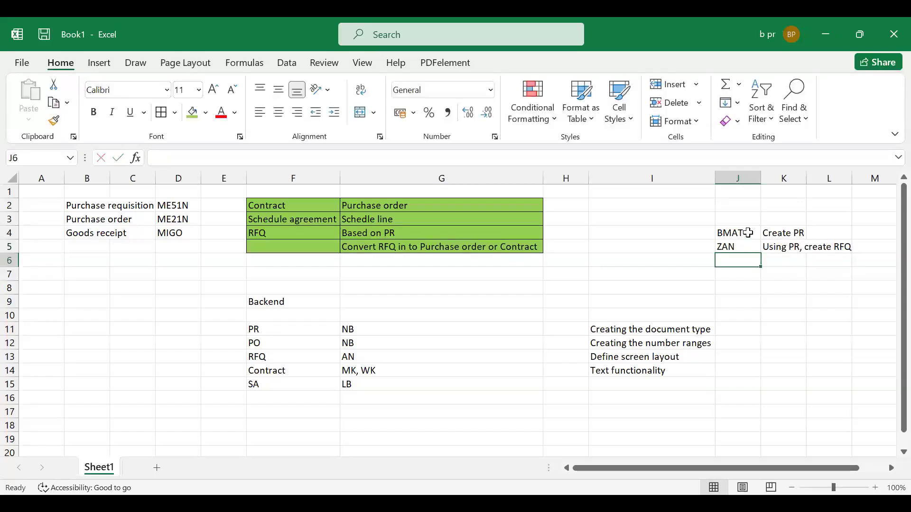
Step: Add a task for creating a contract or schedule agreement in cell K6, with document type ZMK in cell J6
{"action": "key", "text": "Right"}
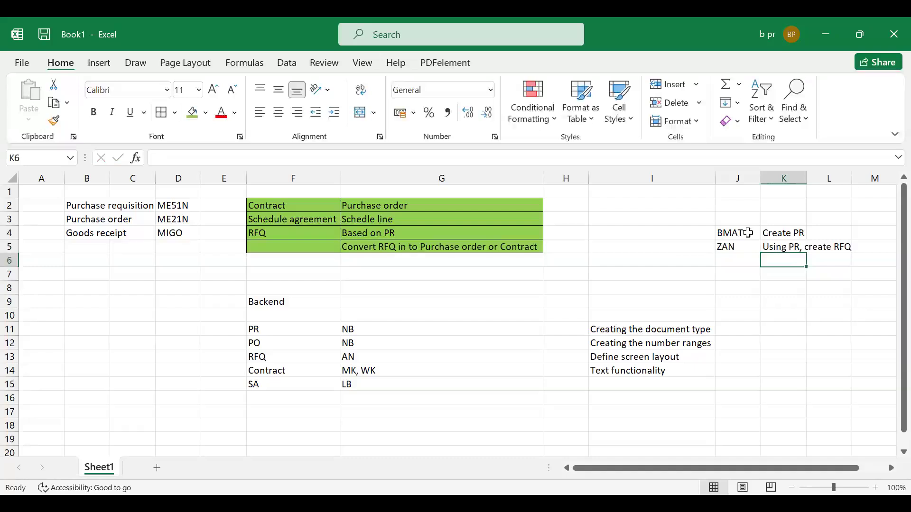
{"action": "type", "text": "Creat"}
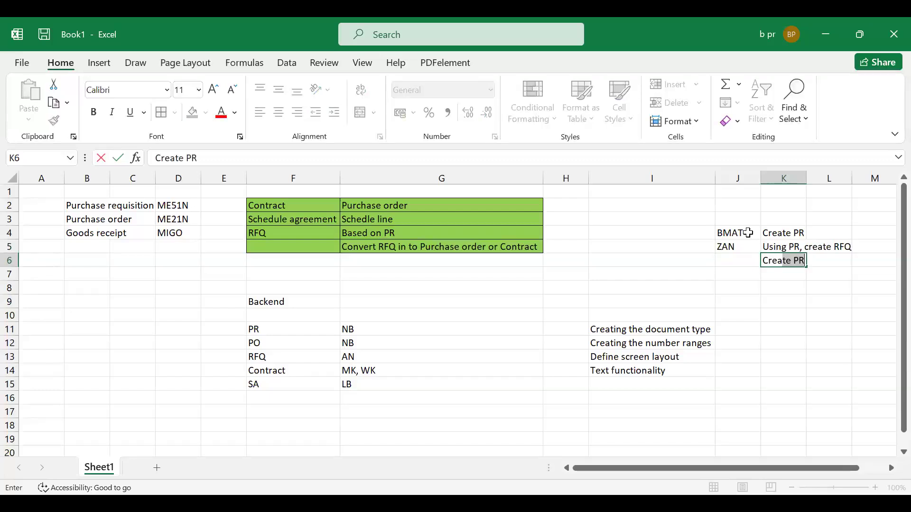
{"action": "type", "text": "e Contract or schedule ag"}
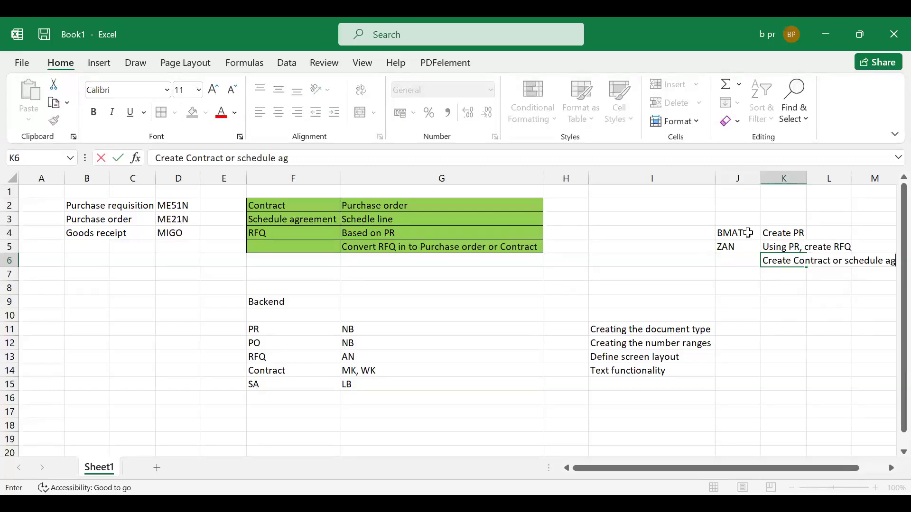
{"action": "right_click", "coordinate": [758, 262]}
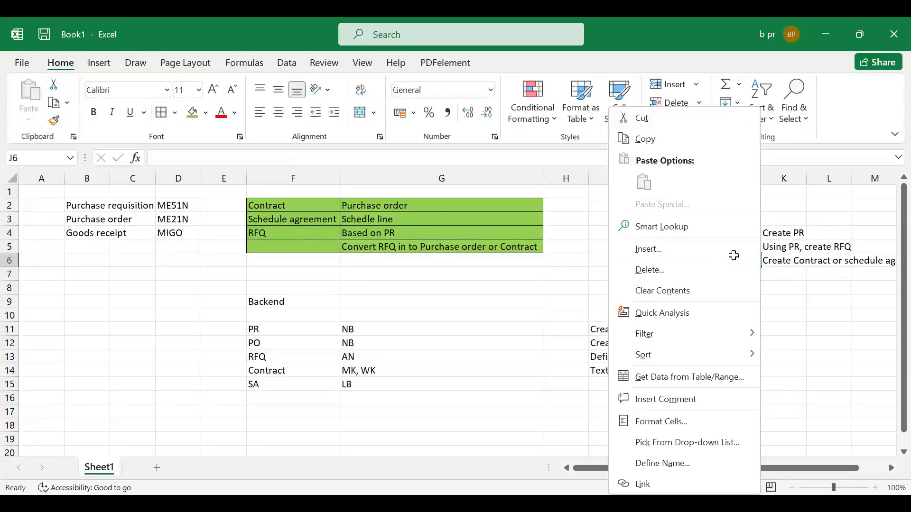
{"action": "key", "text": "Escape"}
{"action": "type", "text": "ZM"}
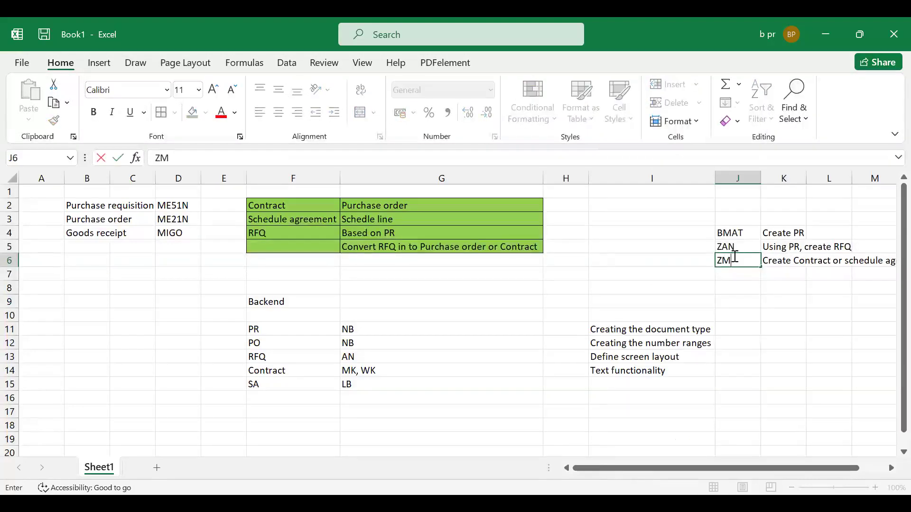
{"action": "key", "text": "Return"}
Step: Enter the tasks Create PO in cell K7 and MIGO in cell K8
{"action": "key", "text": "Right"}
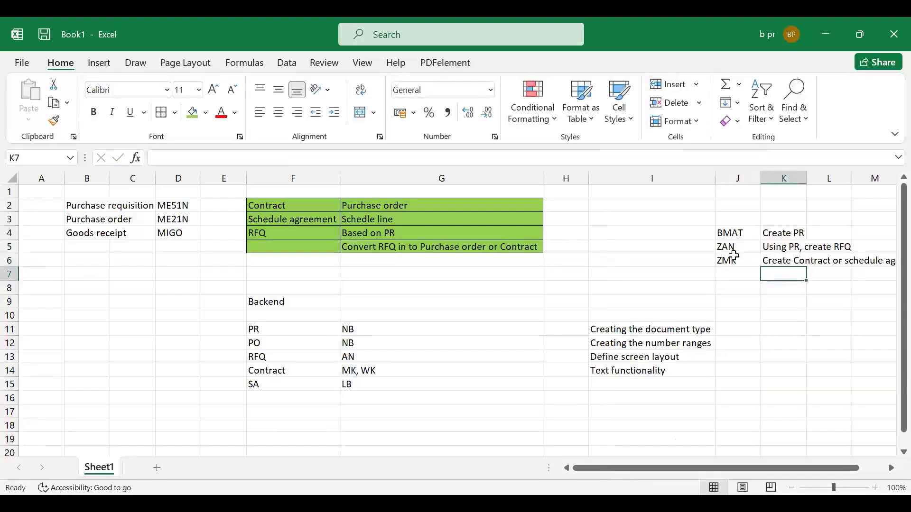
{"action": "type", "text": "Cre"}
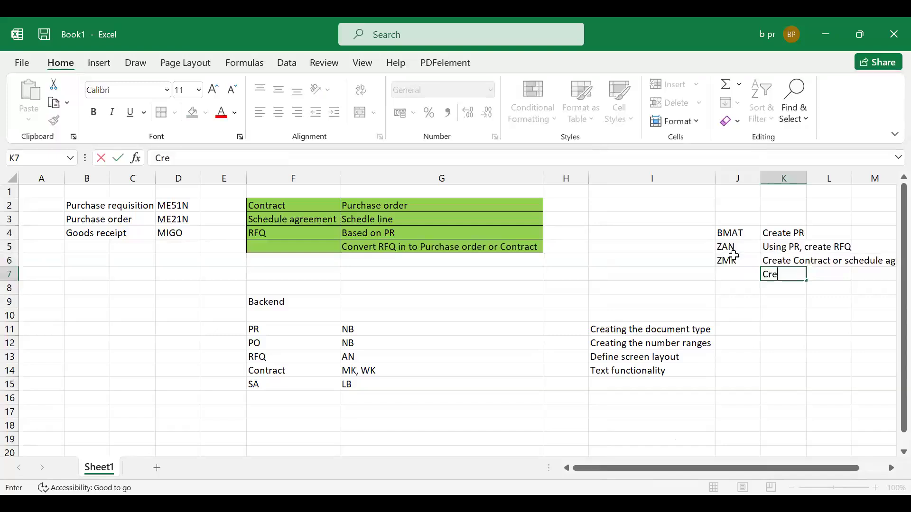
{"action": "type", "text": "ate PO"}
{"action": "key", "text": "Return"}
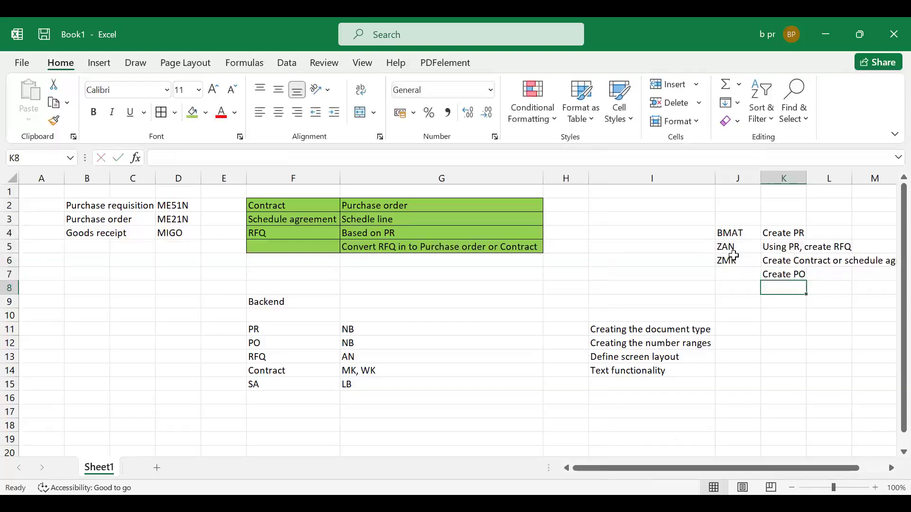
{"action": "type", "text": "MI"}
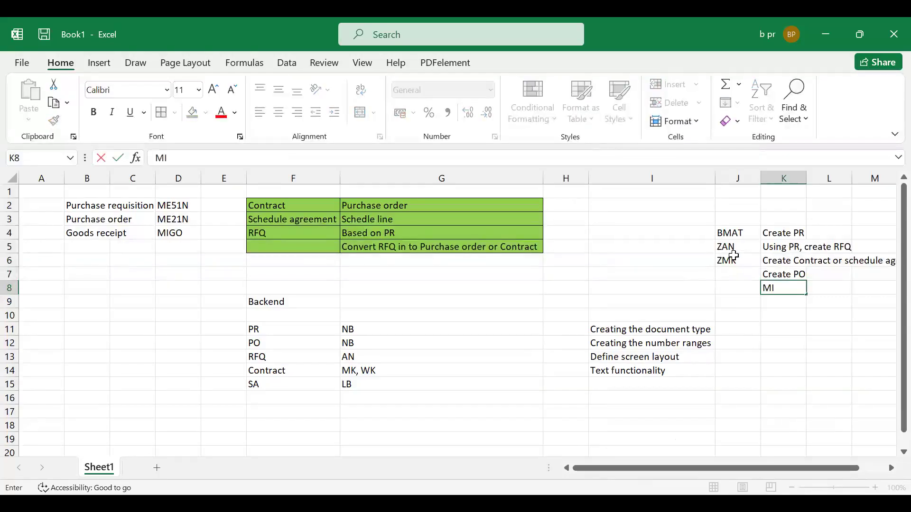
{"action": "type", "text": "GO"}
{"action": "key", "text": "Return"}
Step: Enter the document type Zmat in cell J7, beside Create PO
{"action": "key", "text": "Up"}
{"action": "key", "text": "Left"}
{"action": "key", "text": "Up"}
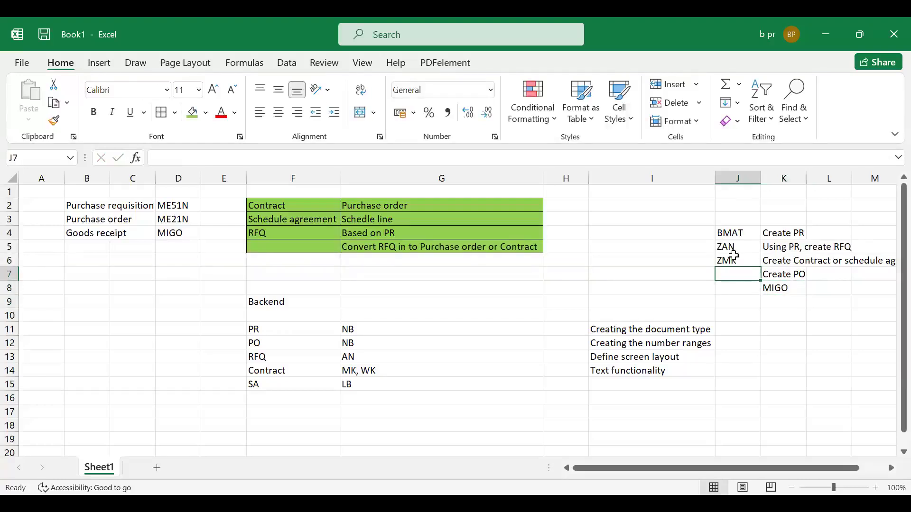
{"action": "type", "text": "ZMat"}
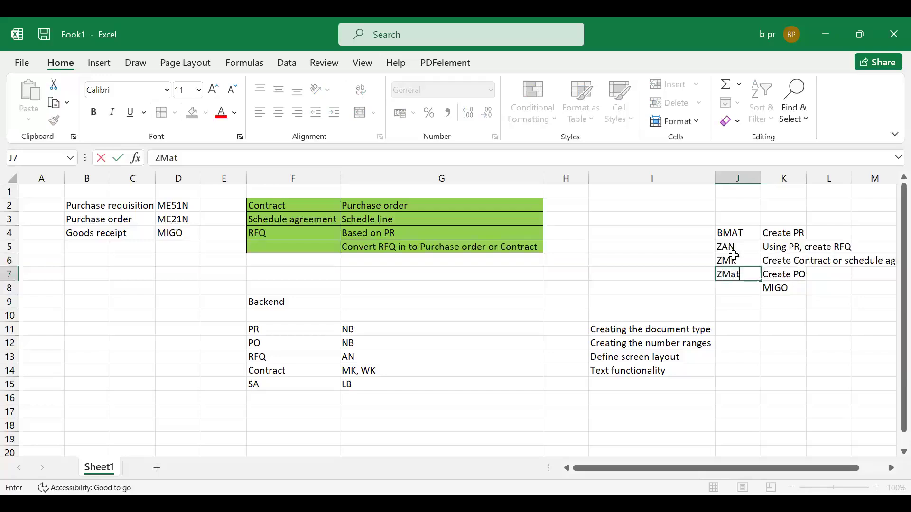
{"action": "key", "text": "Return"}
Step: Select the whole task list in cells J4 to K8
{"action": "left_click", "coordinate": [731, 243]}
{"action": "left_click_drag", "start_coordinate": [748, 235], "coordinate": [790, 287]}
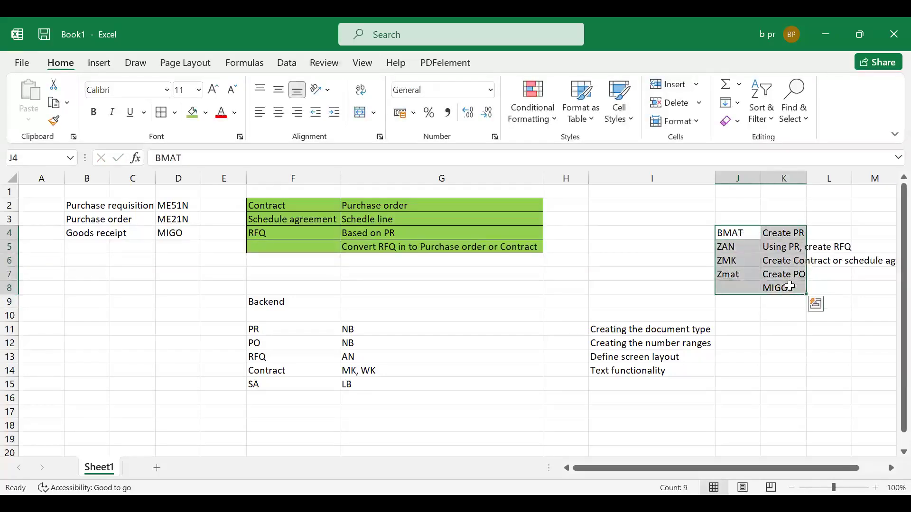